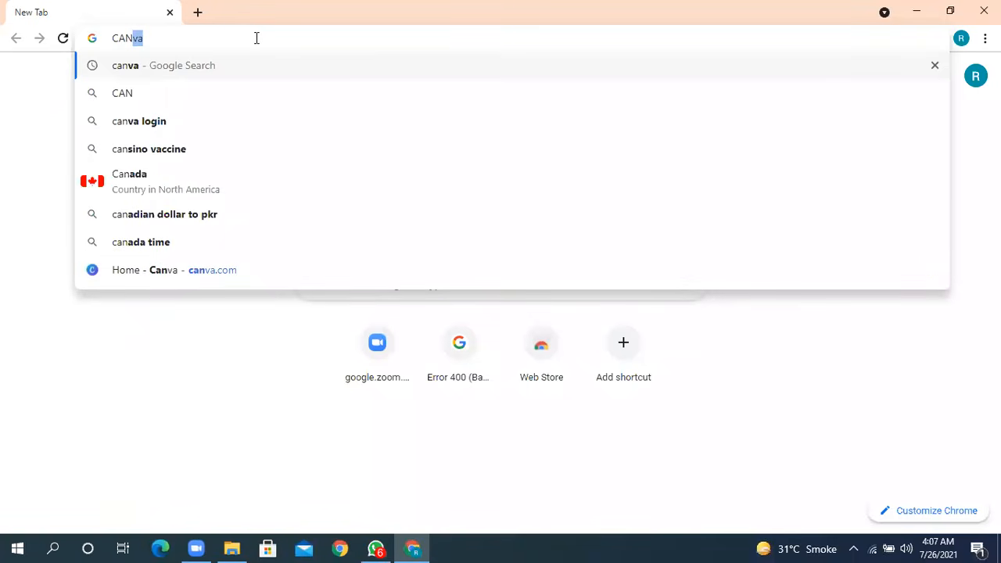
- Open the website canva.com in the browser
{"action": "type", "text": "A"}
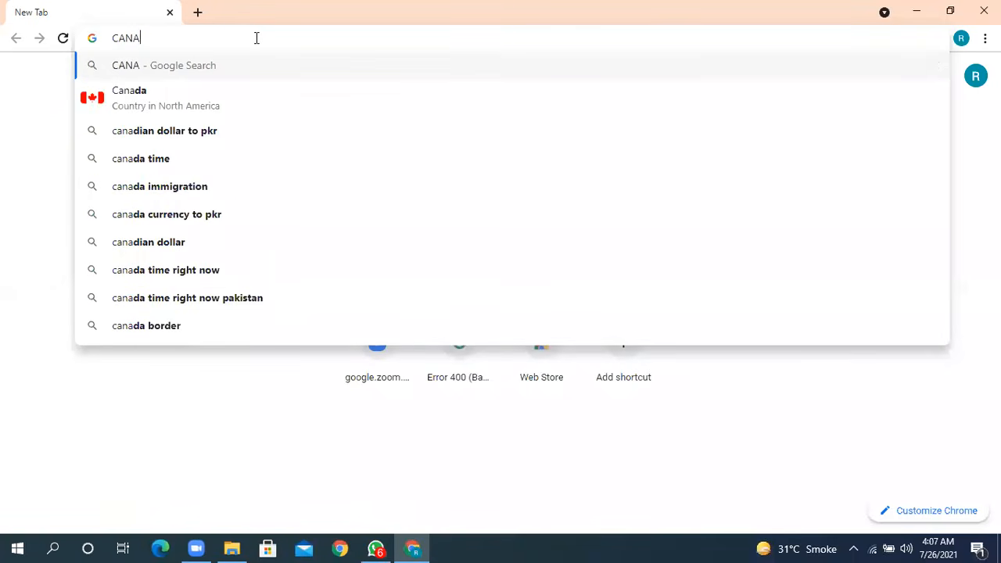
{"action": "key", "text": "BackSpace"}
{"action": "key", "text": "BackSpace"}
{"action": "key", "text": "BackSpace"}
{"action": "key", "text": "BackSpace"}
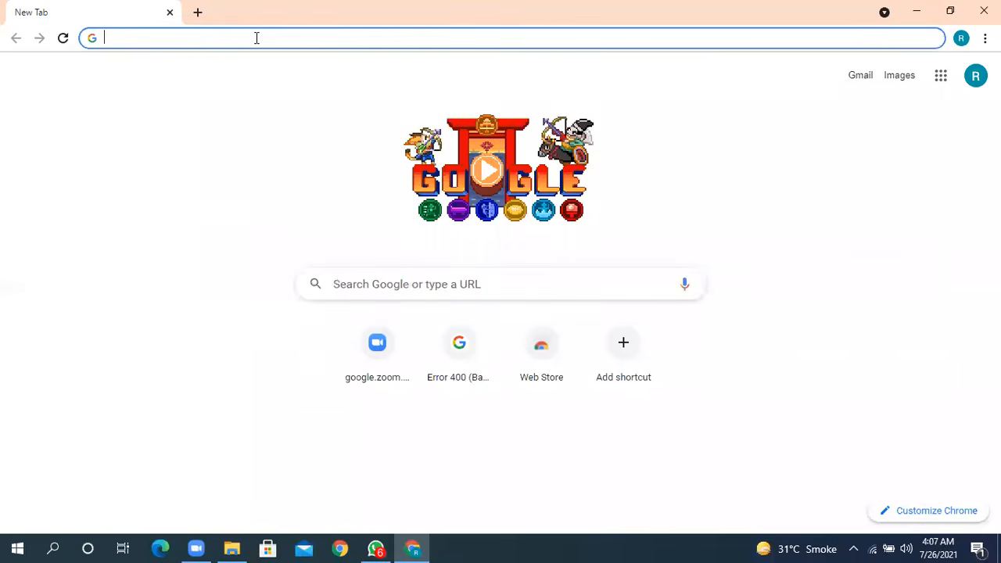
{"action": "type", "text": "canva"}
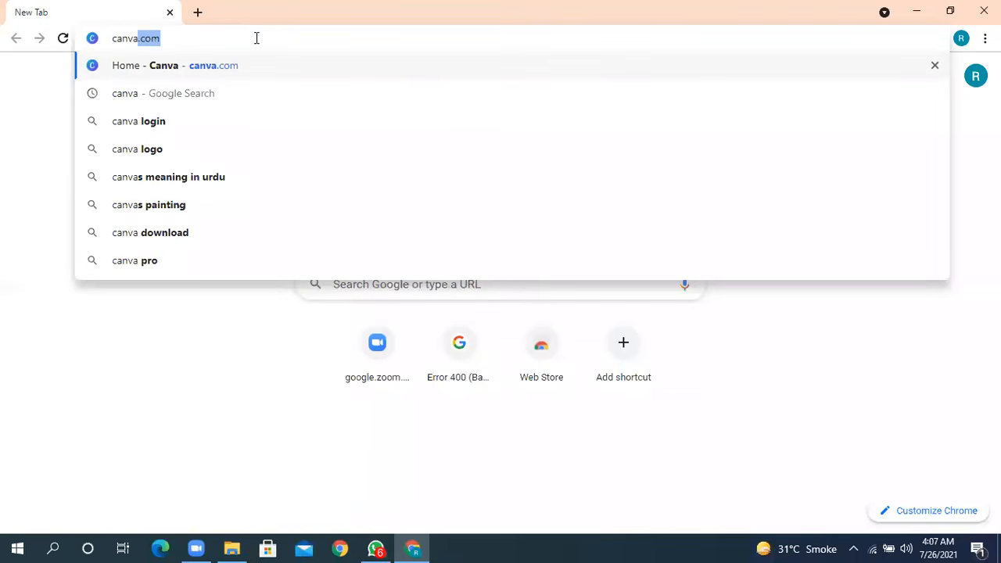
{"action": "type", "text": ".com"}
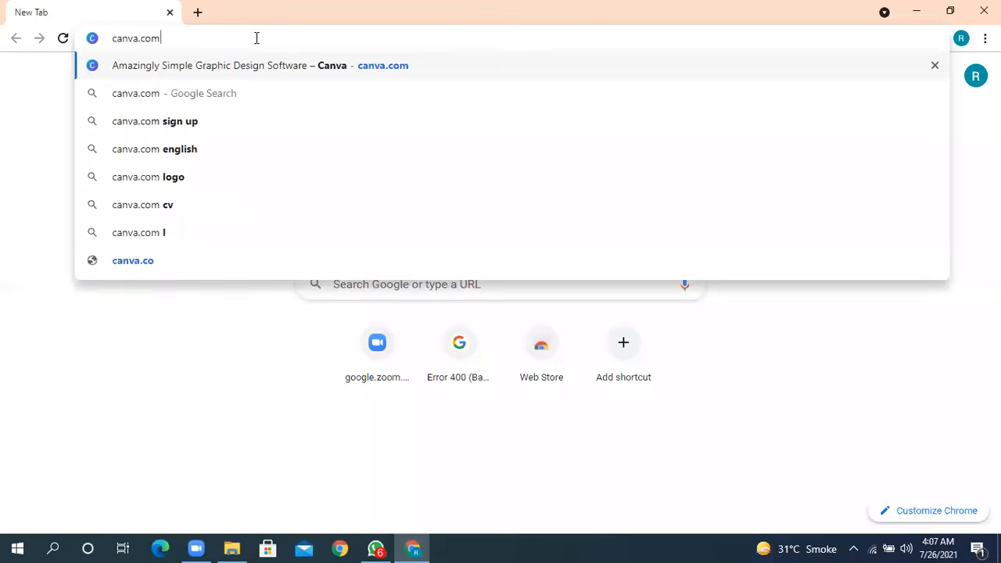
{"action": "key", "text": "Return"}
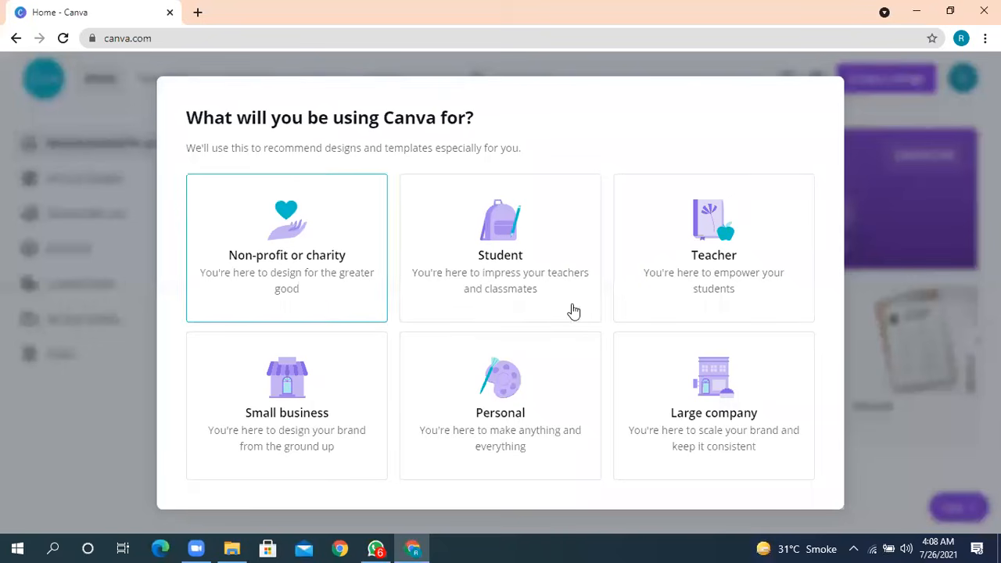
- Choose Personal as the intended use of Canva and postpone the Canva Pro free trial offer
{"action": "left_click", "coordinate": [501, 404]}
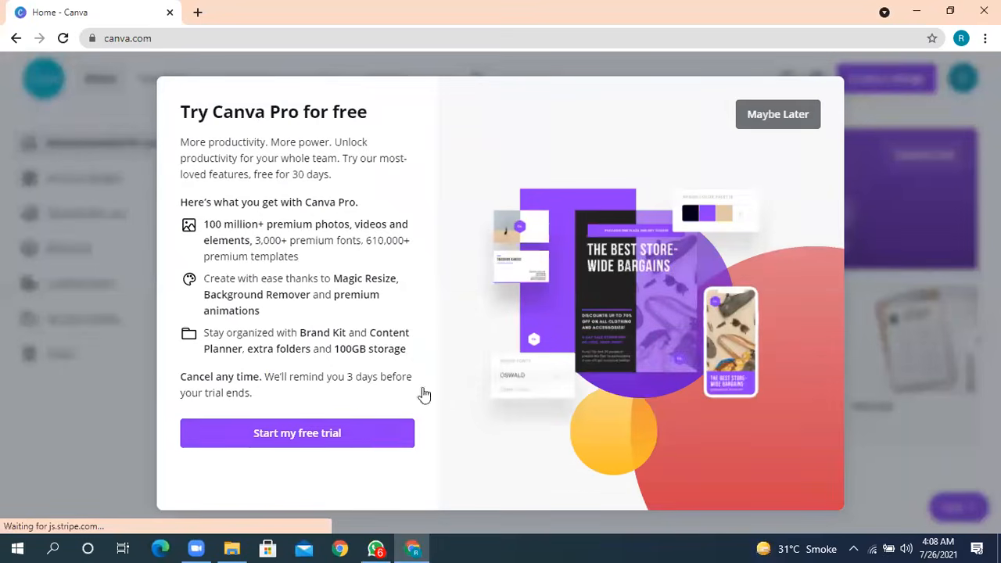
{"action": "left_click", "coordinate": [786, 116]}
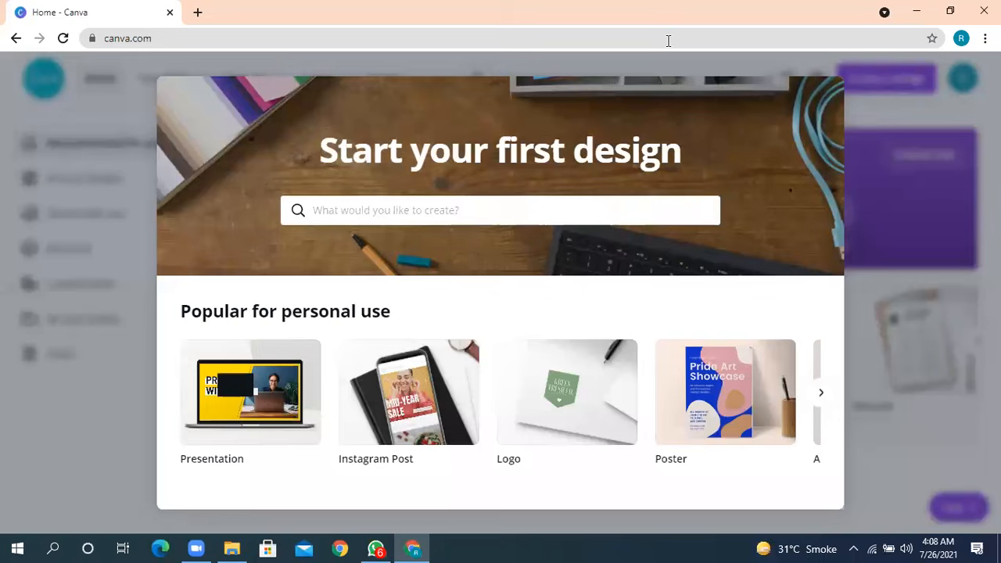
- Load canva.com in a new browser tab and close the original Canva tab
{"action": "left_click", "coordinate": [195, 14]}
{"action": "type", "text": "can"}
{"action": "key", "text": "Return"}
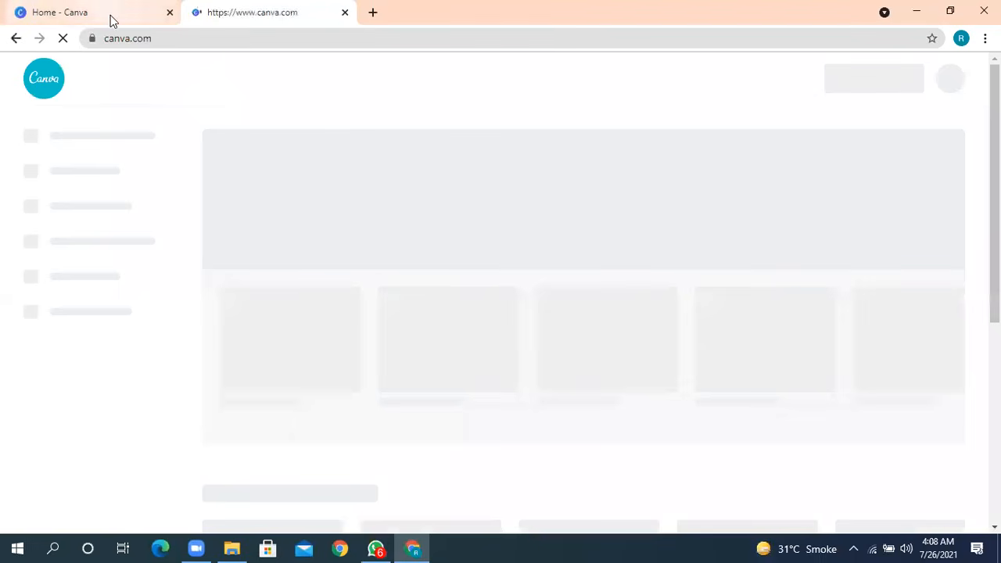
{"action": "left_click", "coordinate": [169, 12]}
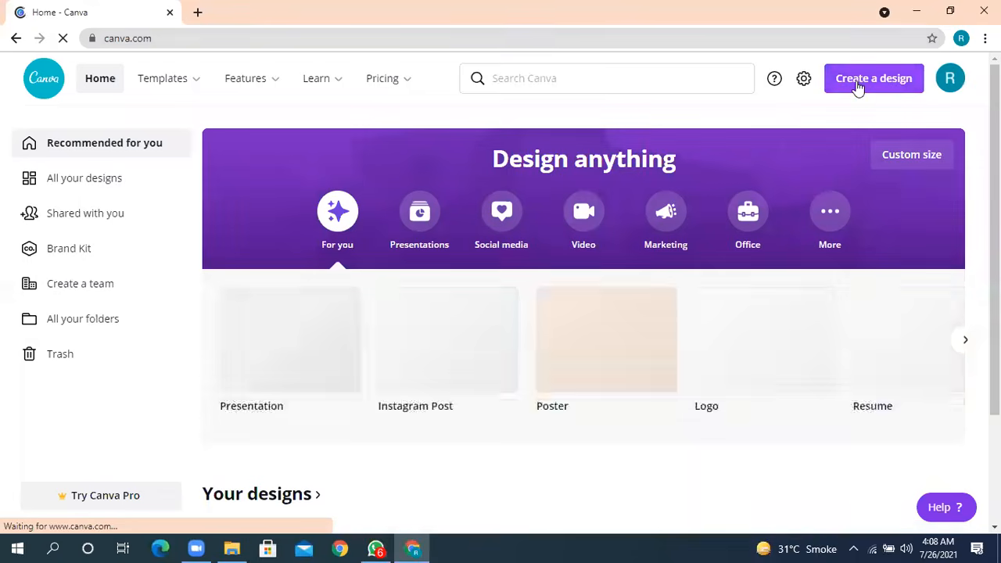
- Look over the account menu and the Your designs section of the Canva home page
{"action": "left_click", "coordinate": [950, 78]}
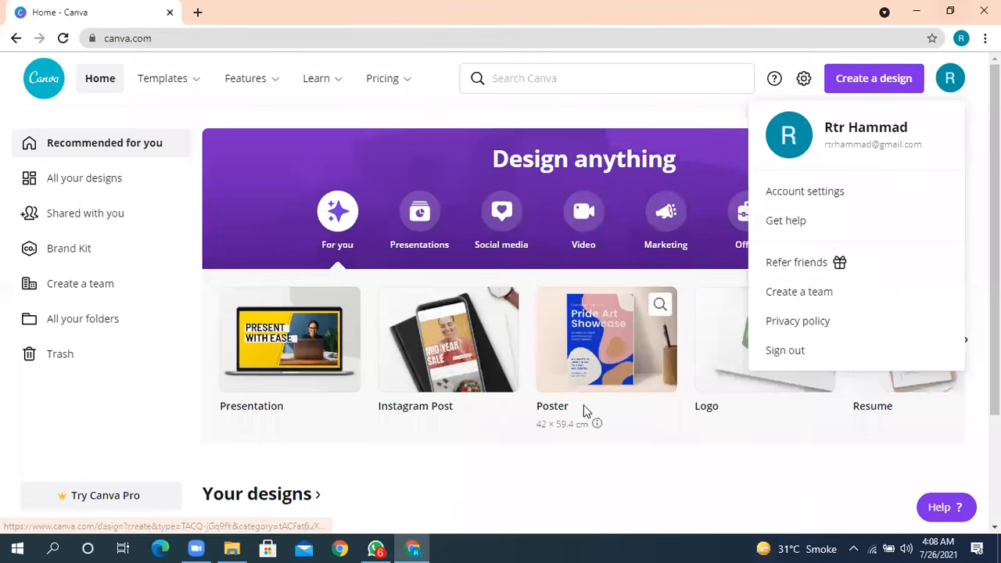
{"action": "scroll", "coordinate": [608, 461], "scroll_direction": "down", "scroll_amount": 2}
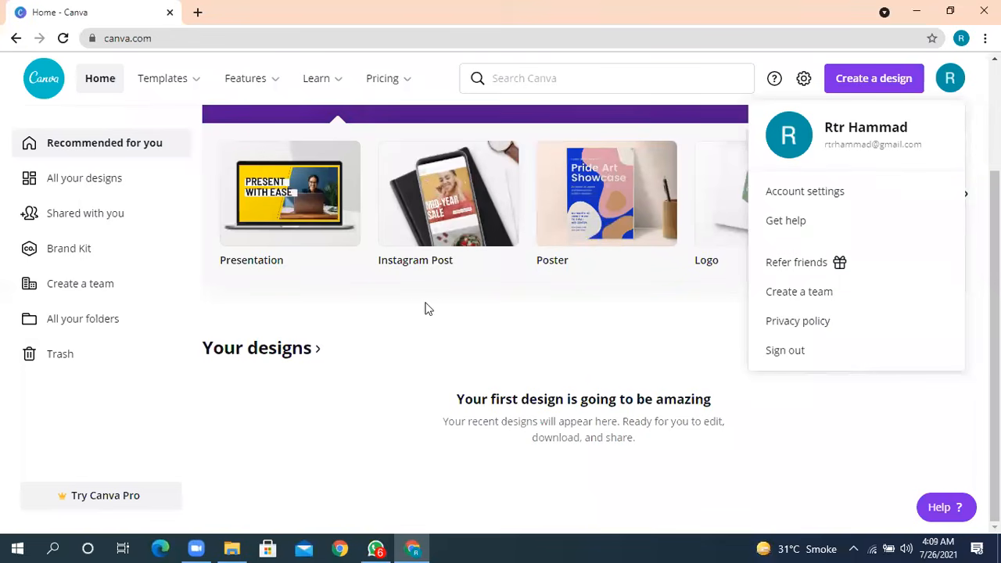
{"action": "left_click", "coordinate": [640, 337]}
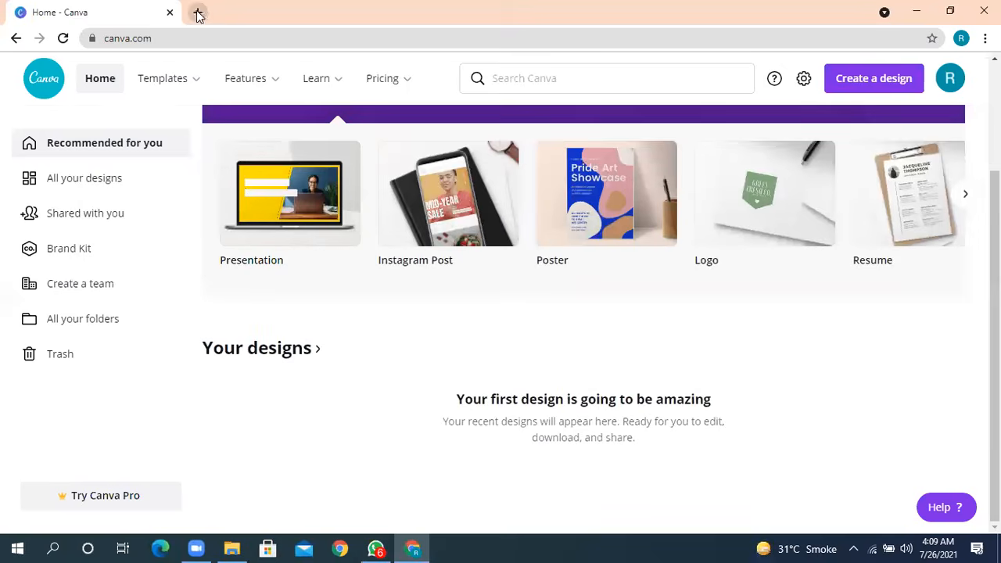
{"action": "scroll", "coordinate": [702, 182], "scroll_direction": "up", "scroll_amount": 2}
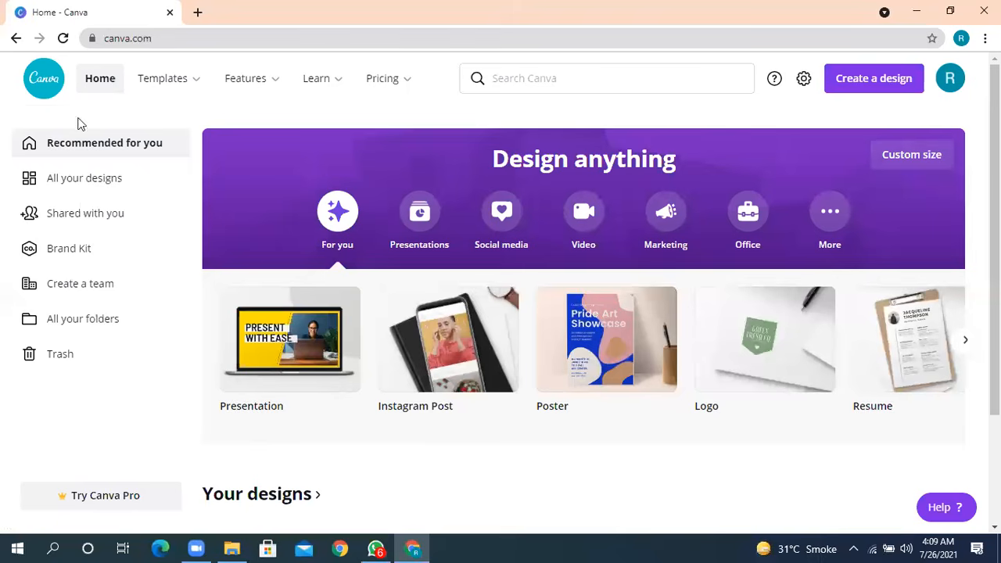
- Switch to the Chrome window of the other browser profile, open Canva from its shortcut and look over the home page
{"action": "key", "text": "super+d"}
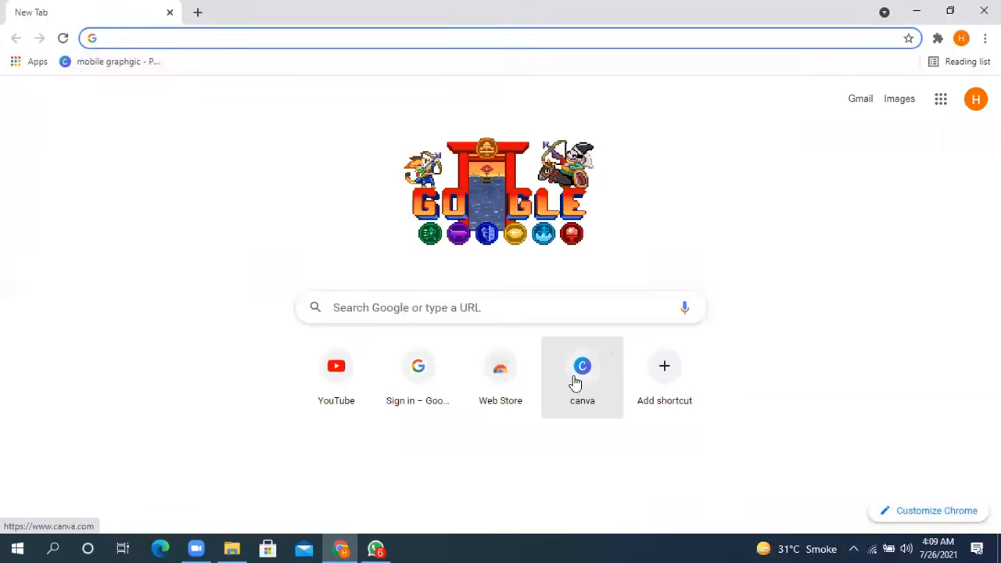
{"action": "left_click", "coordinate": [584, 375]}
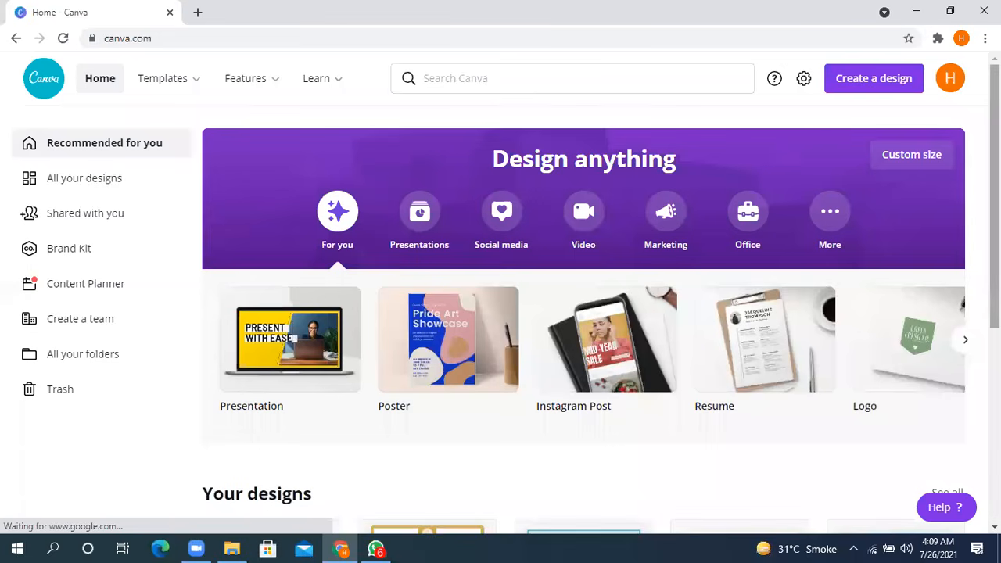
{"action": "scroll", "coordinate": [583, 312], "scroll_direction": "down", "scroll_amount": 5}
{"action": "scroll", "coordinate": [583, 313], "scroll_direction": "up", "scroll_amount": 4}
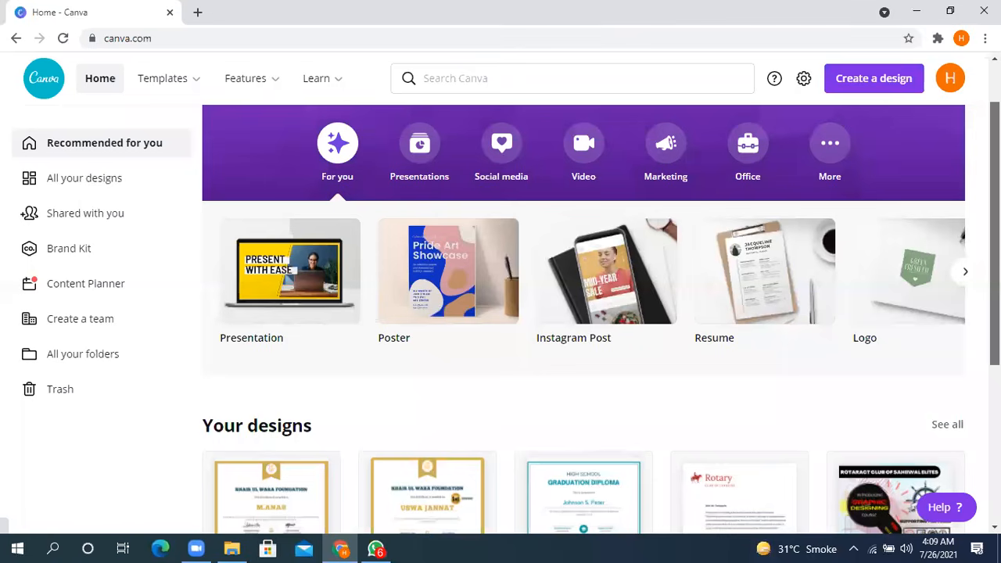
{"action": "scroll", "coordinate": [53, 53], "scroll_direction": "up", "scroll_amount": 1}
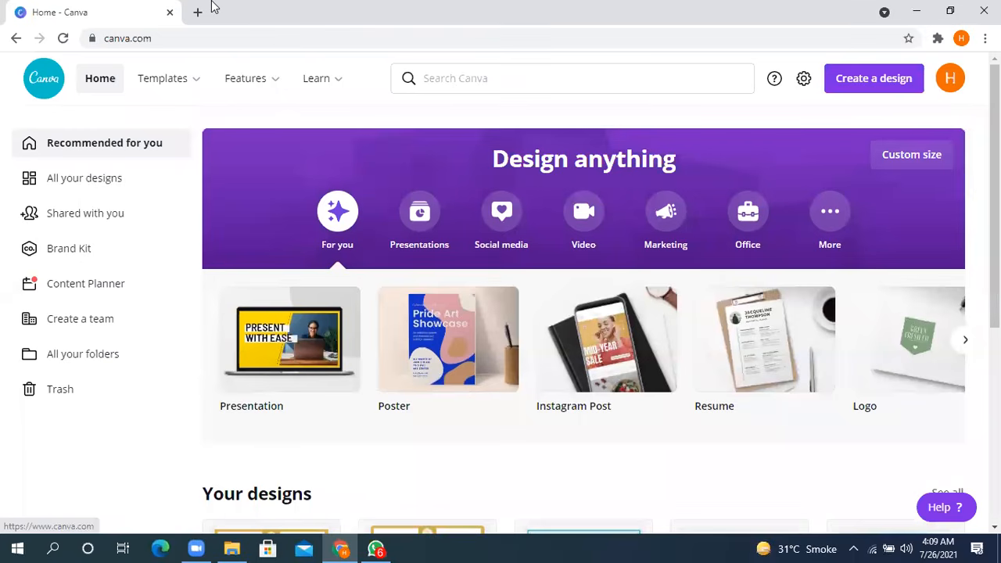
- Browse the available design types and create a new blank Flyer design
{"action": "left_click", "coordinate": [872, 82]}
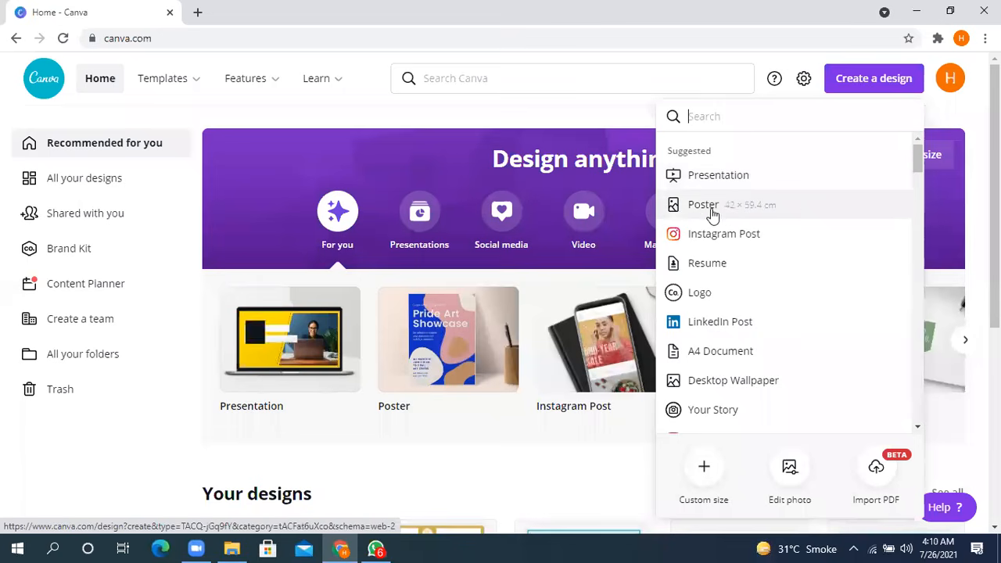
{"action": "scroll", "coordinate": [718, 258], "scroll_direction": "down", "scroll_amount": 1}
{"action": "scroll", "coordinate": [722, 270], "scroll_direction": "down", "scroll_amount": 1}
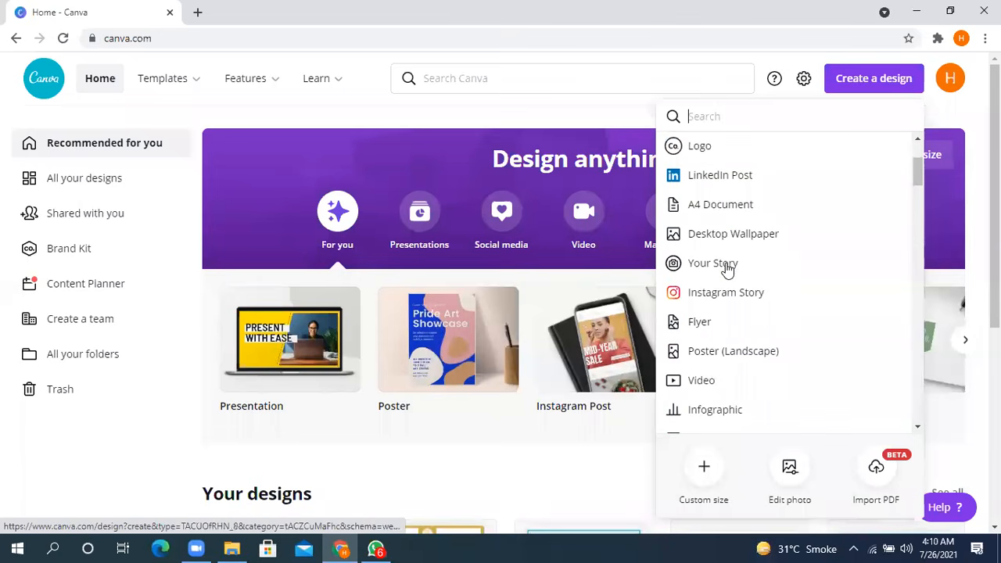
{"action": "scroll", "coordinate": [724, 266], "scroll_direction": "down", "scroll_amount": 5}
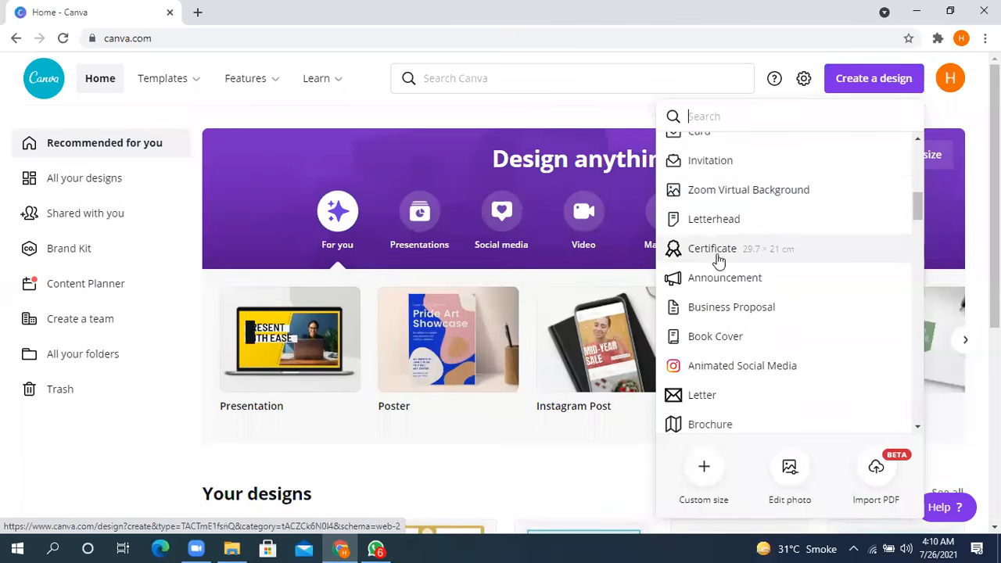
{"action": "scroll", "coordinate": [720, 306], "scroll_direction": "down", "scroll_amount": 2}
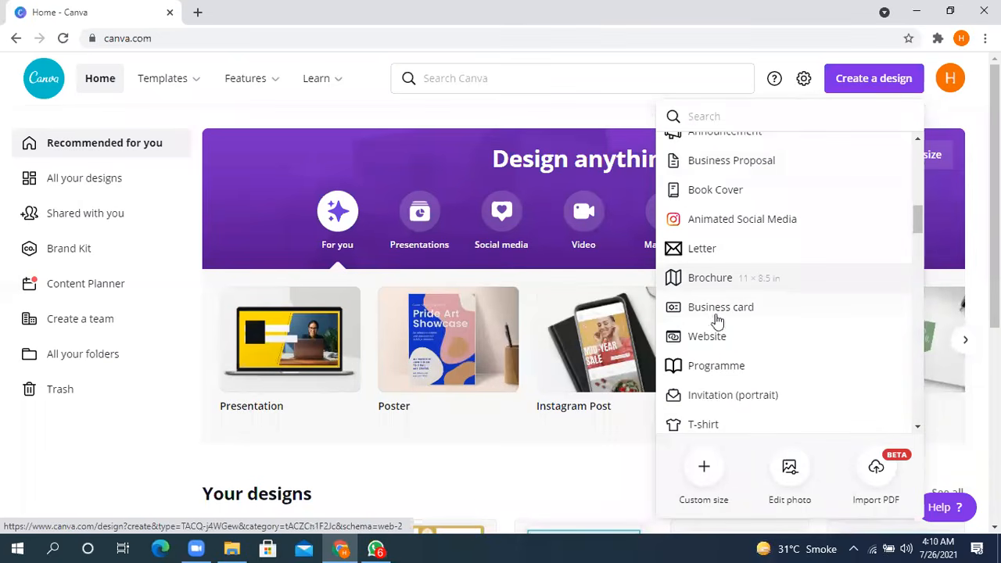
{"action": "scroll", "coordinate": [717, 341], "scroll_direction": "down", "scroll_amount": 3}
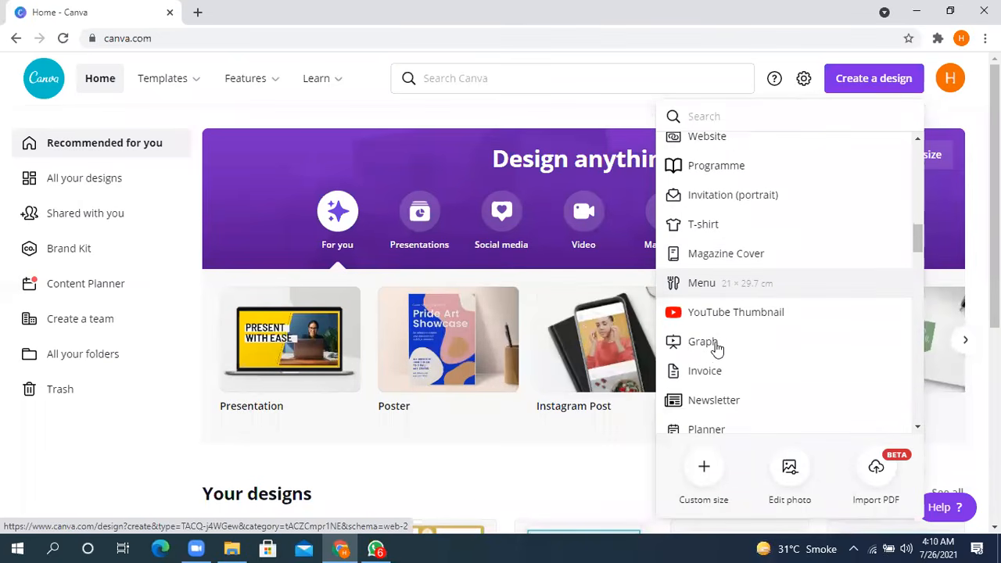
{"action": "scroll", "coordinate": [717, 344], "scroll_direction": "down", "scroll_amount": 3}
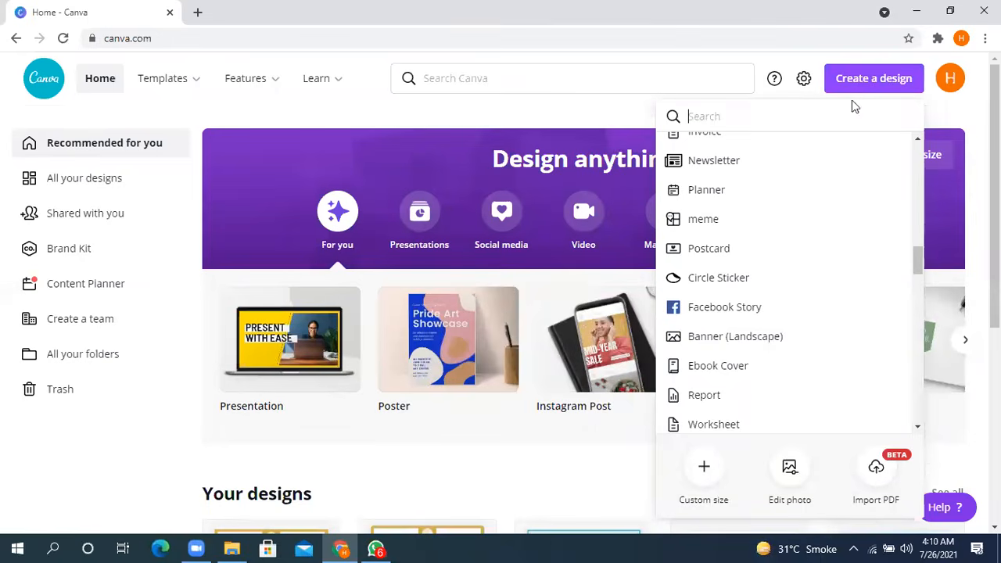
{"action": "scroll", "coordinate": [784, 254], "scroll_direction": "down", "scroll_amount": 3}
{"action": "scroll", "coordinate": [784, 254], "scroll_direction": "down", "scroll_amount": 10}
{"action": "scroll", "coordinate": [784, 251], "scroll_direction": "up", "scroll_amount": 6}
{"action": "scroll", "coordinate": [785, 248], "scroll_direction": "up", "scroll_amount": 10}
{"action": "scroll", "coordinate": [710, 297], "scroll_direction": "down", "scroll_amount": 3}
{"action": "left_click", "coordinate": [699, 337]}
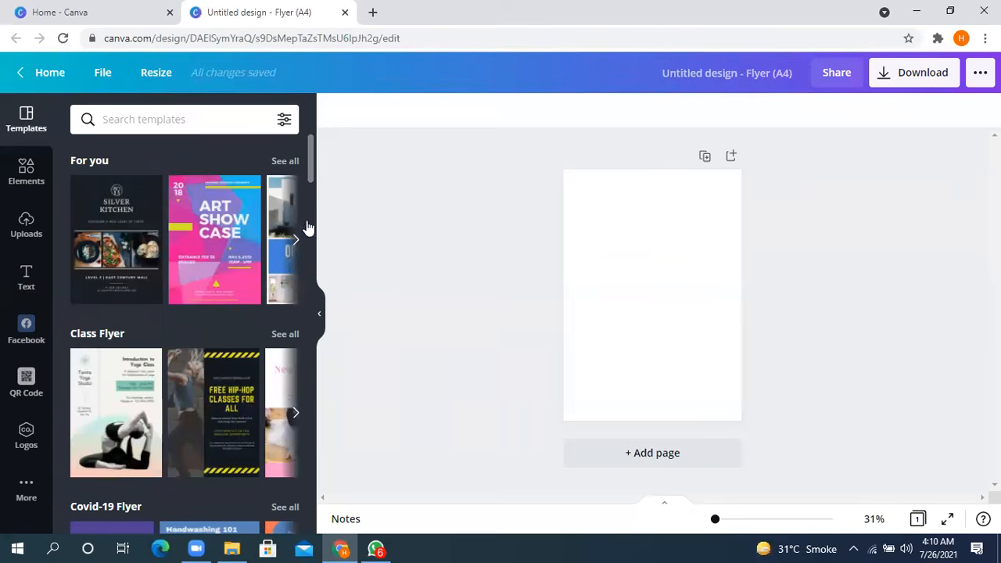
- Browse the flyer templates and apply the free Art Show Case template from the For you group to the blank page
{"action": "scroll", "coordinate": [311, 170], "scroll_direction": "down", "scroll_amount": 5}
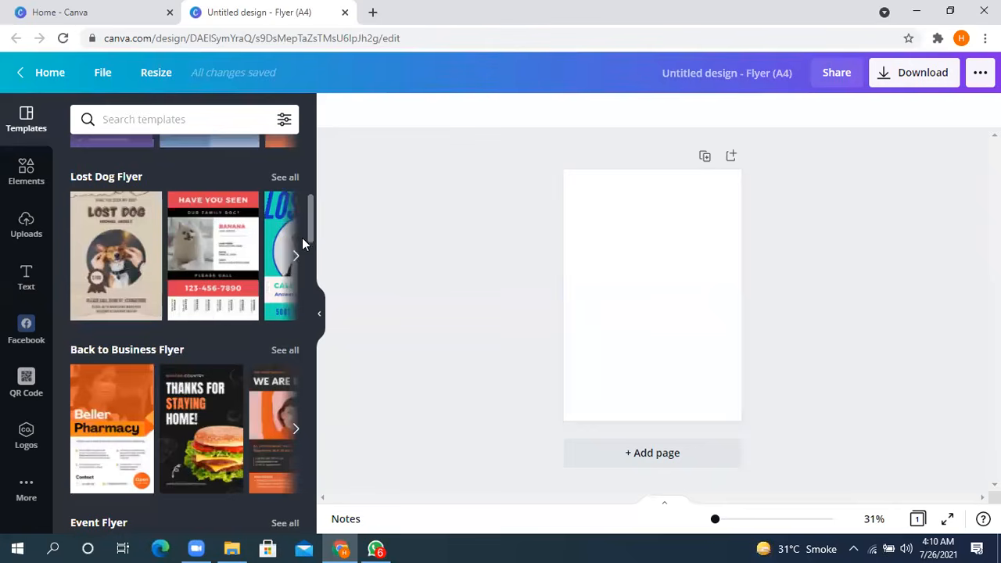
{"action": "scroll", "coordinate": [311, 202], "scroll_direction": "up", "scroll_amount": 1}
{"action": "left_click_drag", "start_coordinate": [325, 160], "coordinate": [327, 327]}
{"action": "left_click_drag", "start_coordinate": [327, 377], "coordinate": [328, 516]}
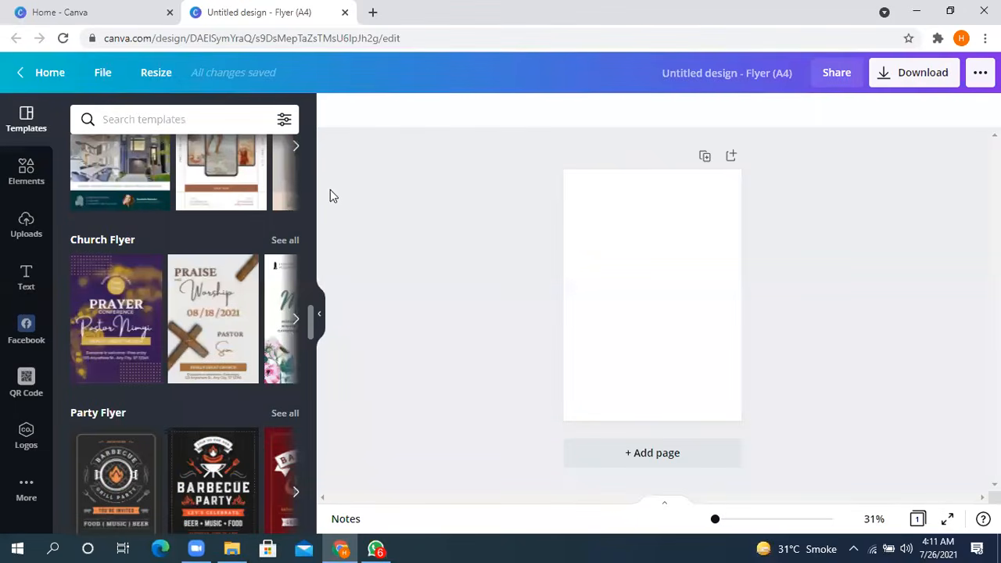
{"action": "scroll", "coordinate": [110, 196], "scroll_direction": "up", "scroll_amount": 10}
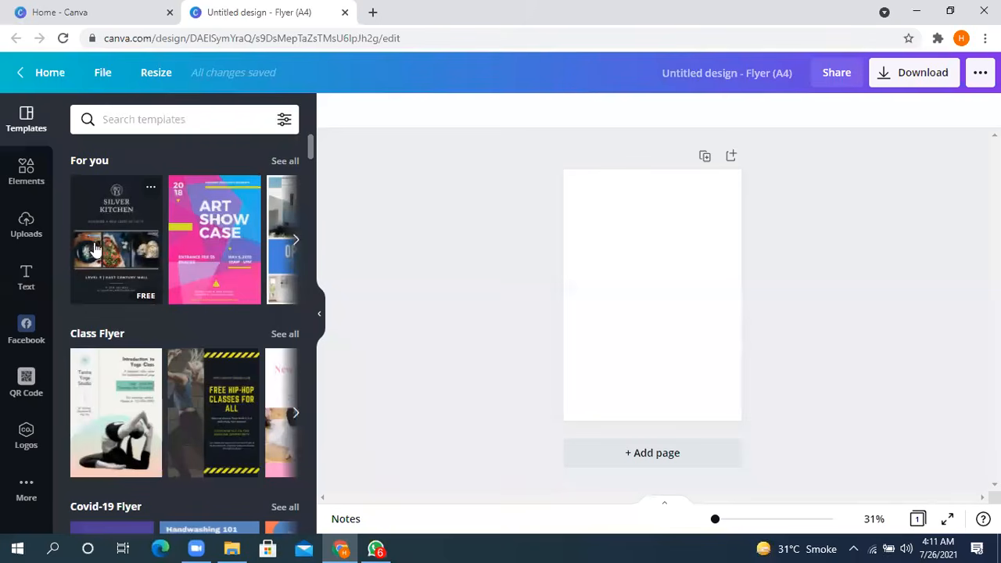
{"action": "scroll", "coordinate": [113, 242], "scroll_direction": "down", "scroll_amount": 2}
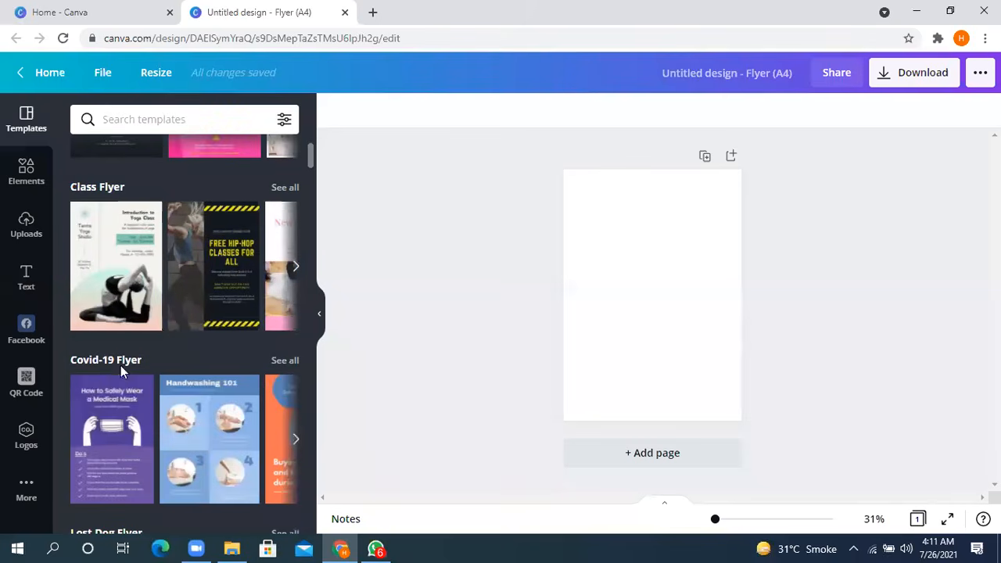
{"action": "scroll", "coordinate": [118, 368], "scroll_direction": "down", "scroll_amount": 3}
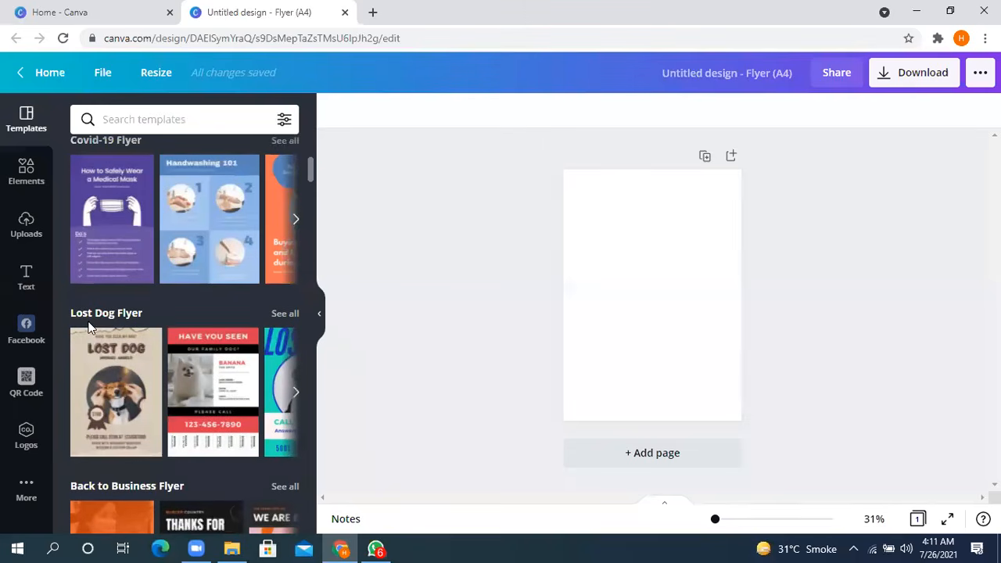
{"action": "scroll", "coordinate": [76, 196], "scroll_direction": "down", "scroll_amount": 3}
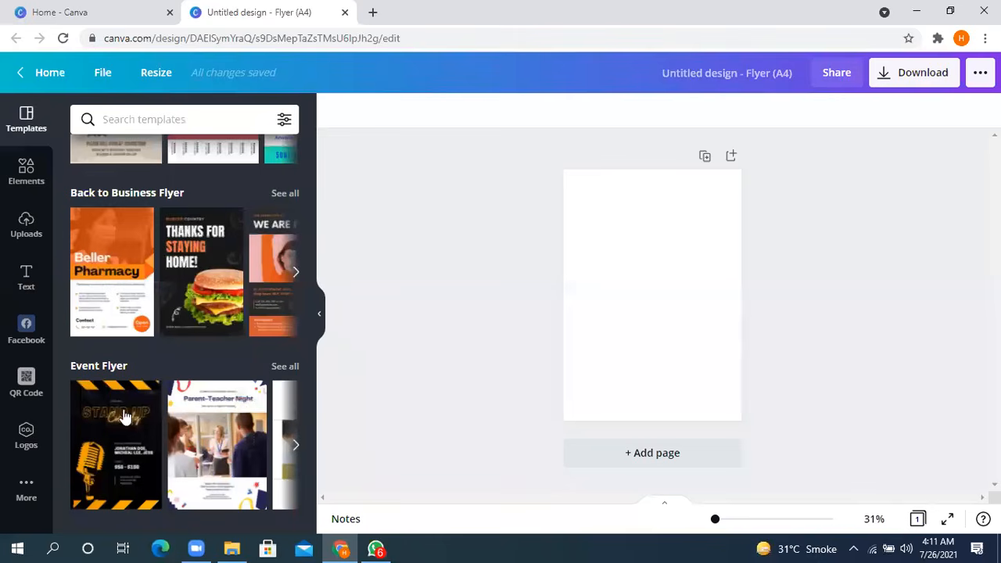
{"action": "scroll", "coordinate": [124, 407], "scroll_direction": "down", "scroll_amount": 2}
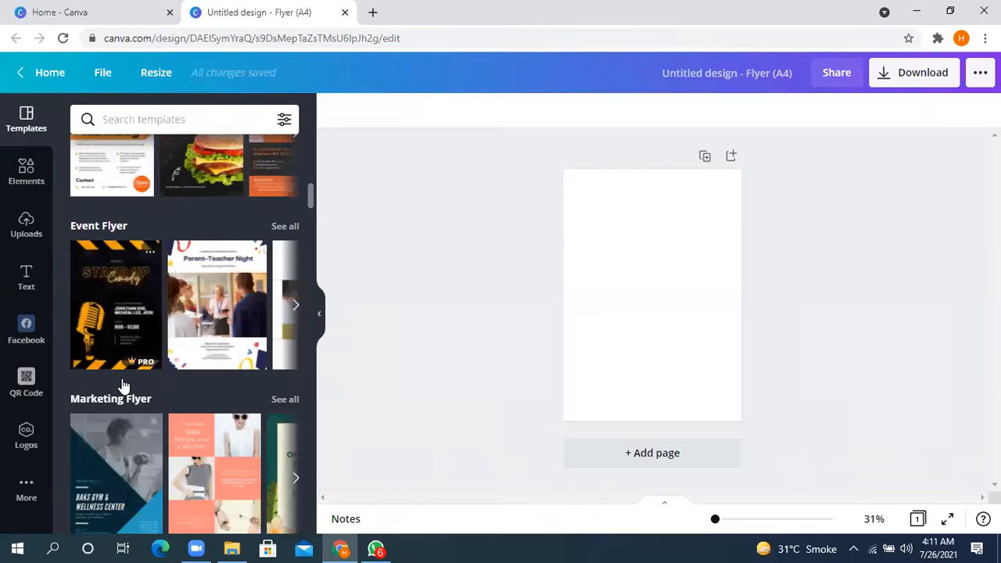
{"action": "scroll", "coordinate": [123, 386], "scroll_direction": "up", "scroll_amount": 5}
{"action": "scroll", "coordinate": [153, 320], "scroll_direction": "up", "scroll_amount": 3}
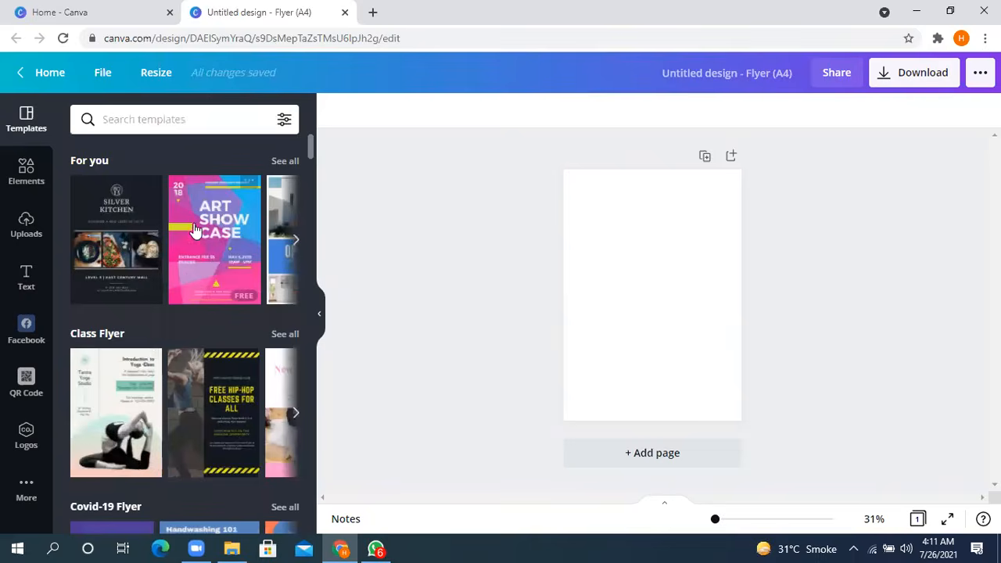
{"action": "left_click", "coordinate": [195, 232]}
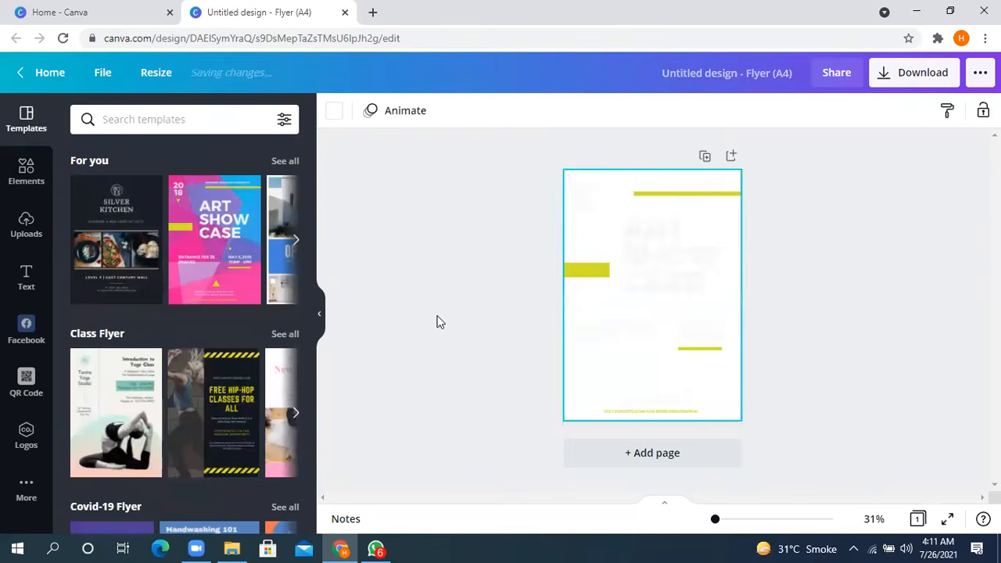
{"action": "left_click", "coordinate": [863, 215]}
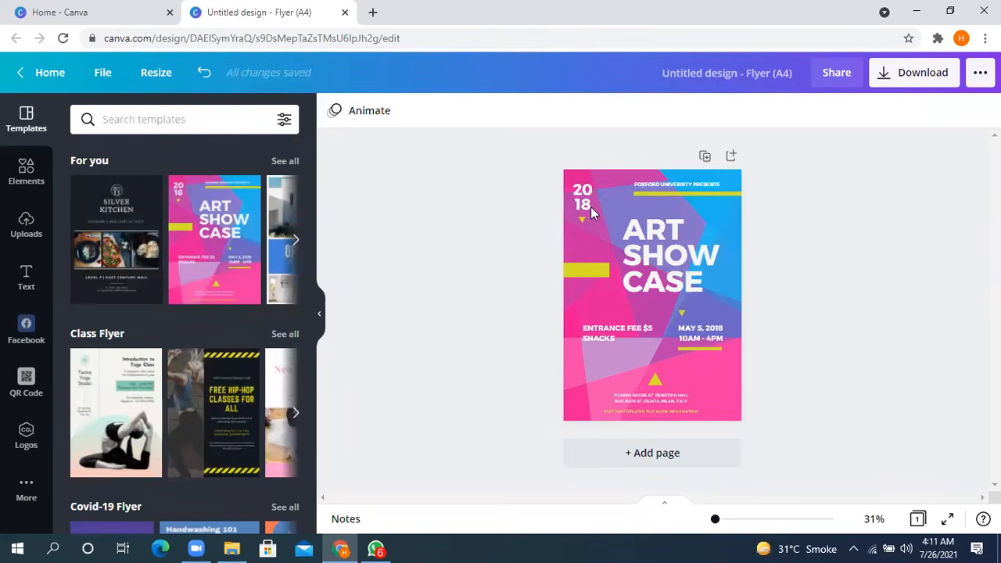
- Shift the 2018 text slightly toward the flyer's centre, and try rotating it before undoing the rotation
{"action": "left_click", "coordinate": [583, 234]}
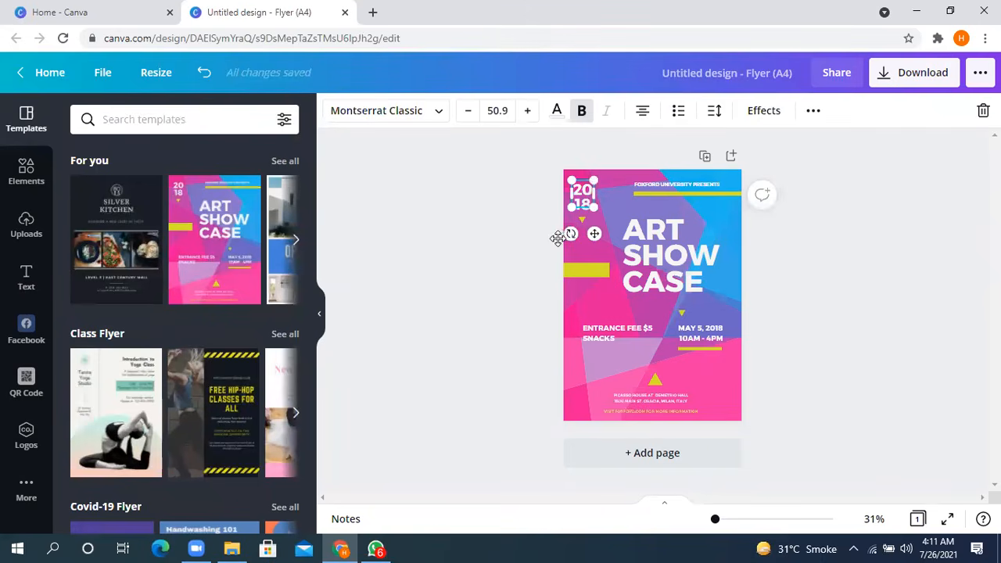
{"action": "left_click_drag", "start_coordinate": [599, 231], "coordinate": [576, 240]}
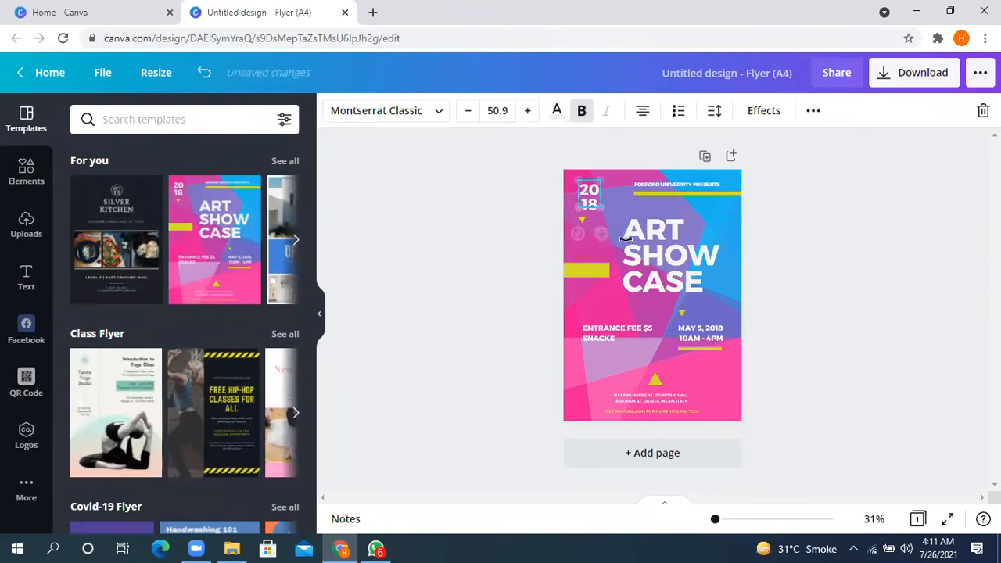
{"action": "left_click_drag", "start_coordinate": [637, 237], "coordinate": [600, 258]}
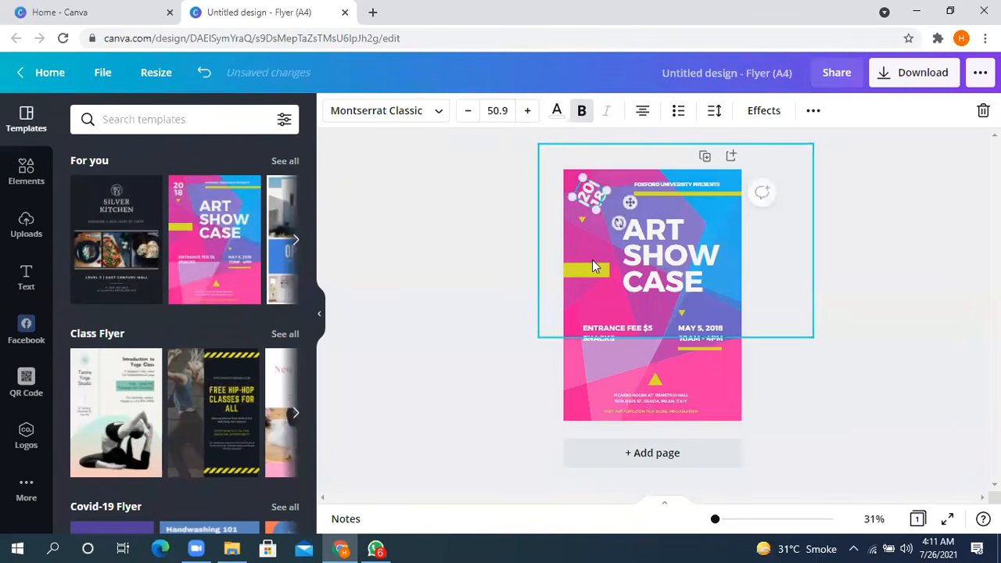
{"action": "key", "text": "ctrl+z"}
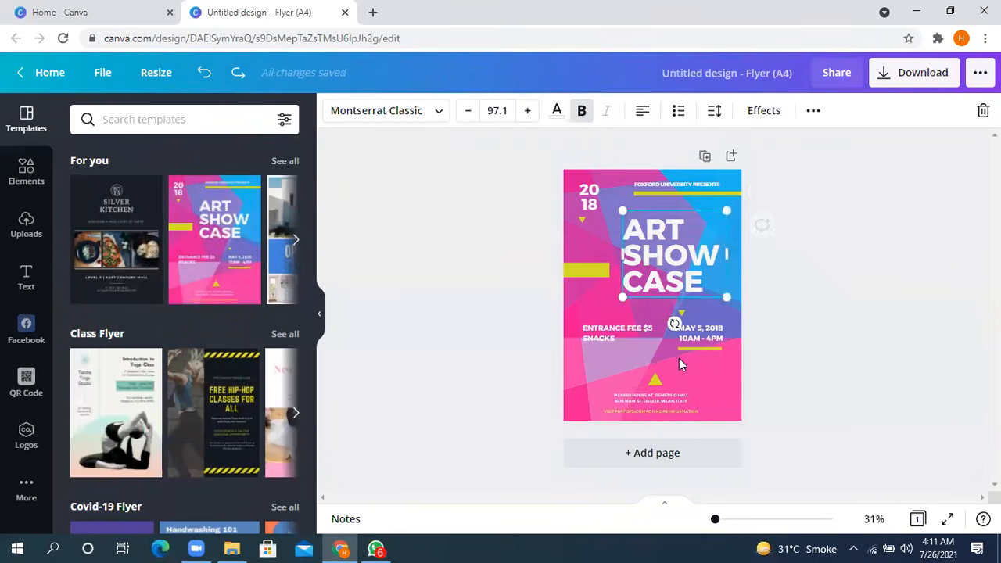
{"action": "left_click", "coordinate": [709, 401]}
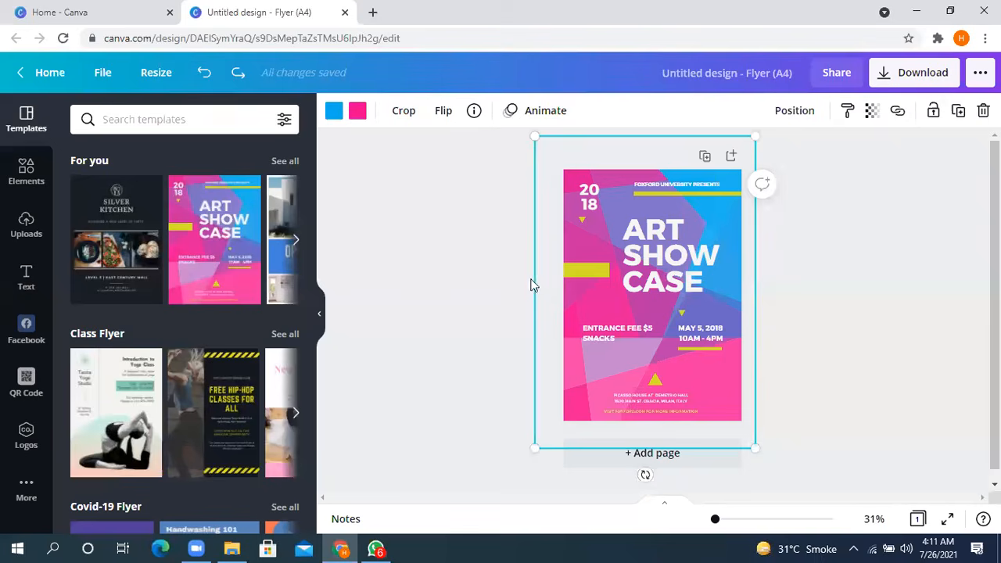
- Return to the Canva home page and look over the template categories and the Your designs section
{"action": "left_click", "coordinate": [267, 86]}
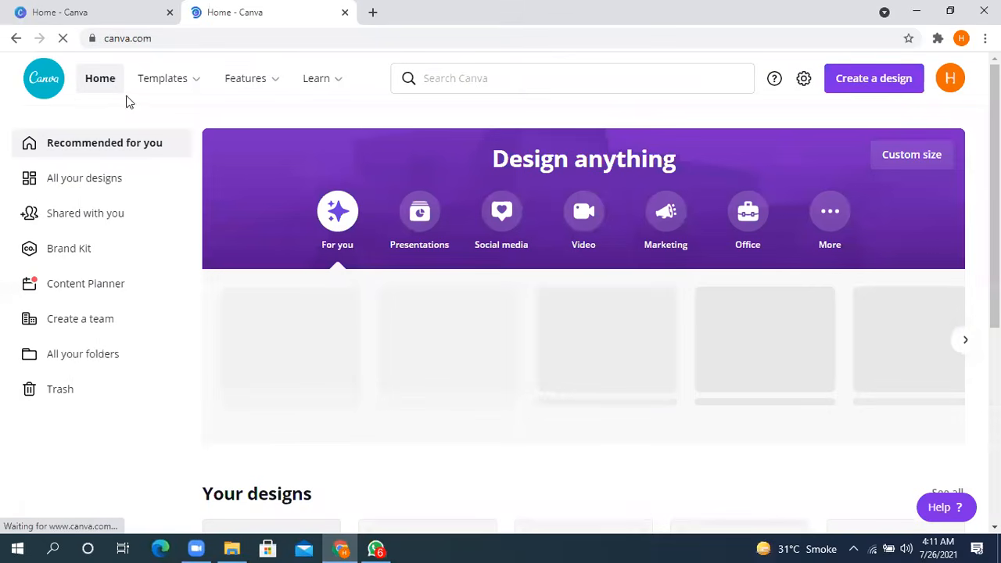
{"action": "mouse_move", "coordinate": [150, 87]}
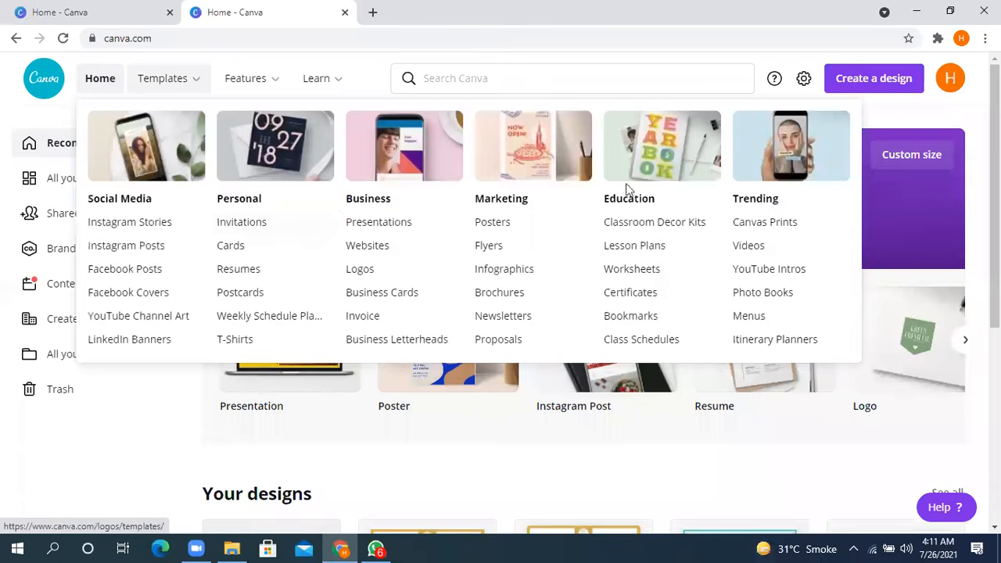
{"action": "scroll", "coordinate": [400, 380], "scroll_direction": "down", "scroll_amount": 4}
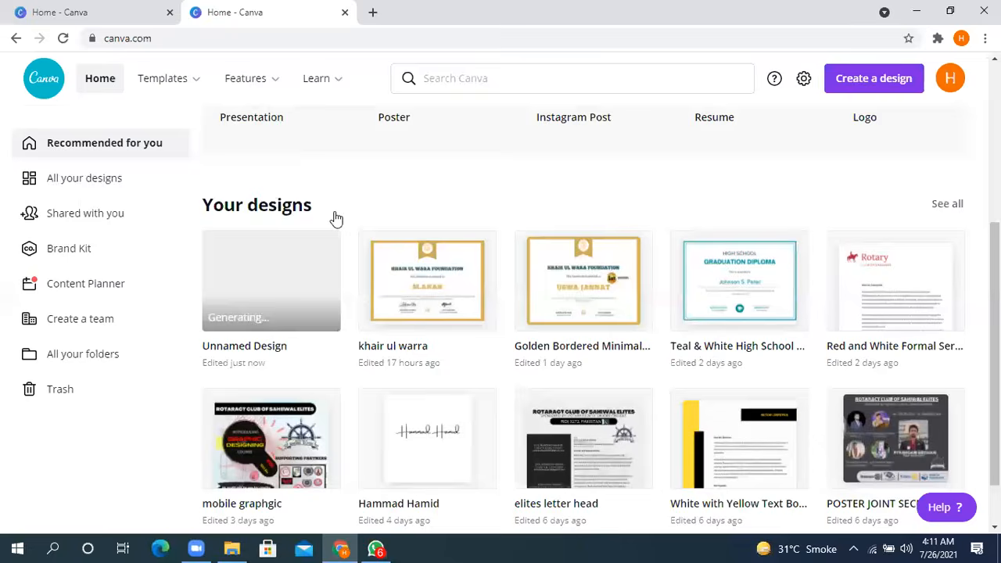
{"action": "scroll", "coordinate": [337, 219], "scroll_direction": "up", "scroll_amount": 4}
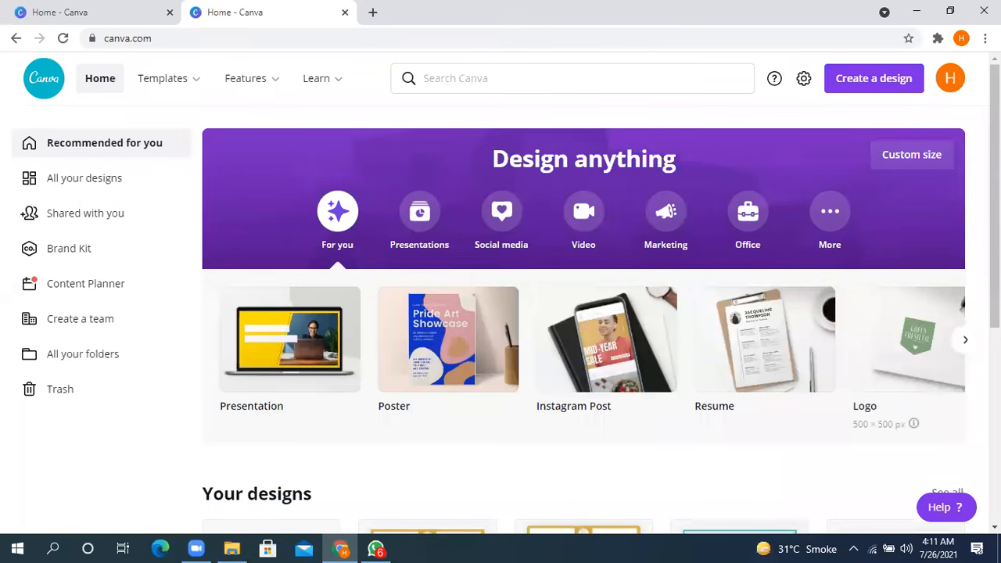
- Look through the For you design types, from Presentation and Poster to Certificate, Book Cover and Animated Social Media
{"action": "left_click", "coordinate": [965, 341]}
{"action": "left_click", "coordinate": [965, 341]}
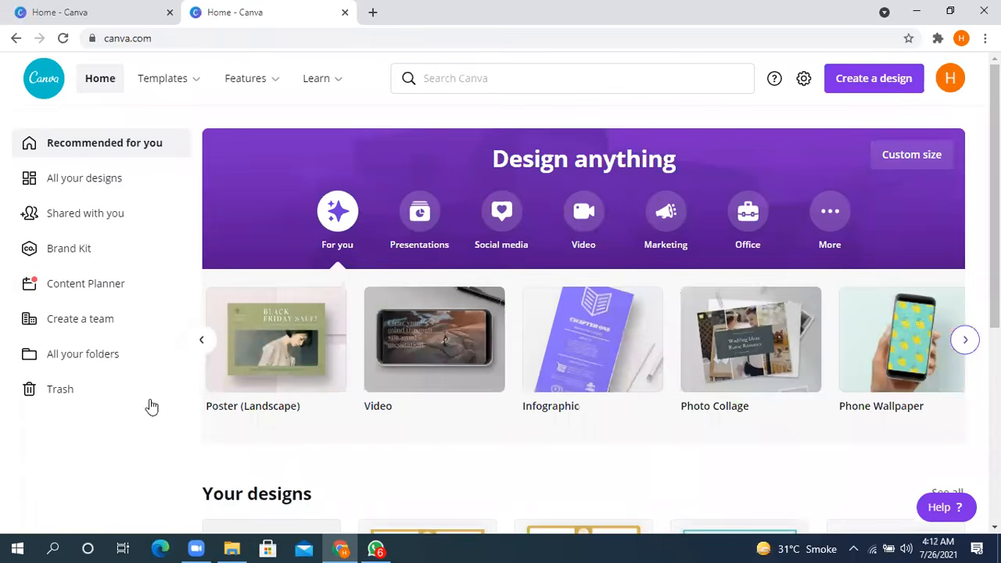
{"action": "left_click", "coordinate": [210, 344]}
{"action": "left_click", "coordinate": [205, 341]}
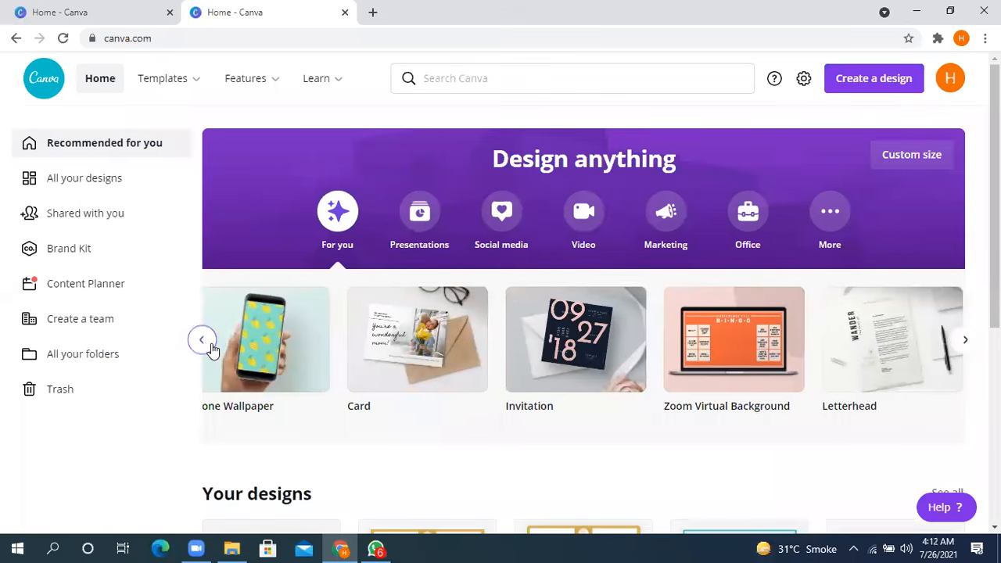
{"action": "left_click", "coordinate": [209, 344]}
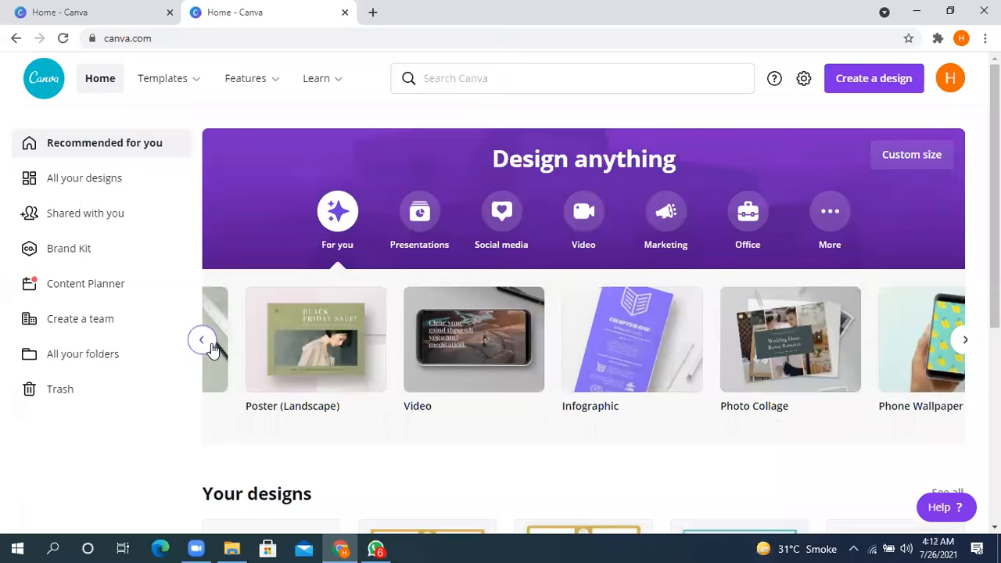
{"action": "left_click", "coordinate": [205, 341]}
{"action": "left_click", "coordinate": [205, 341]}
{"action": "left_click", "coordinate": [208, 344]}
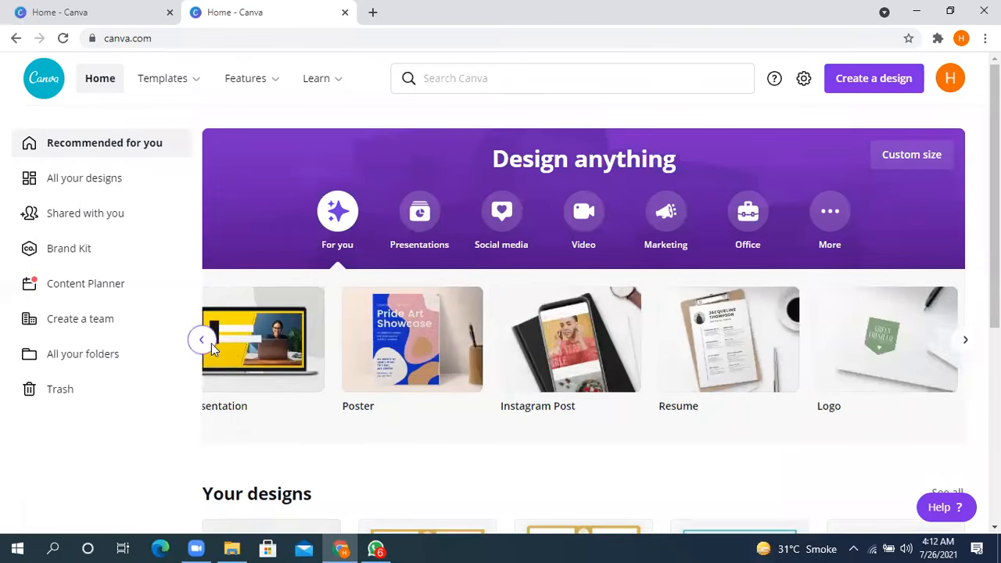
{"action": "left_click", "coordinate": [208, 344]}
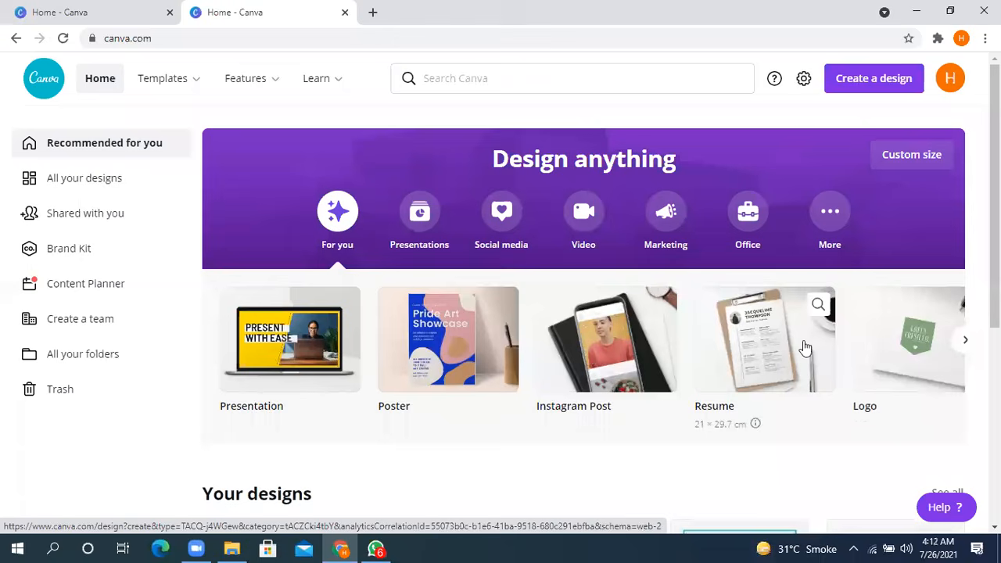
{"action": "left_click", "coordinate": [967, 347]}
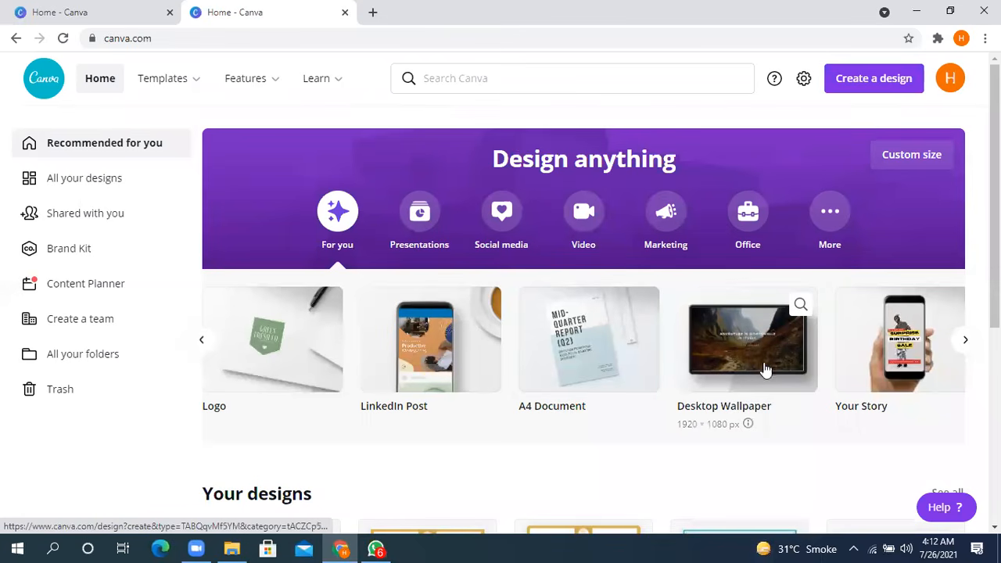
{"action": "left_click", "coordinate": [964, 341]}
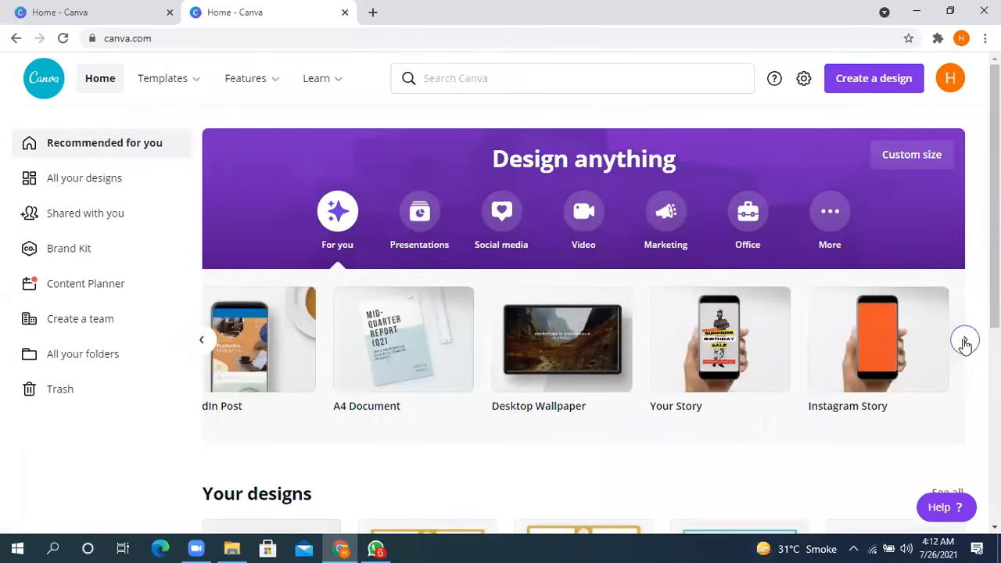
{"action": "left_click", "coordinate": [965, 344]}
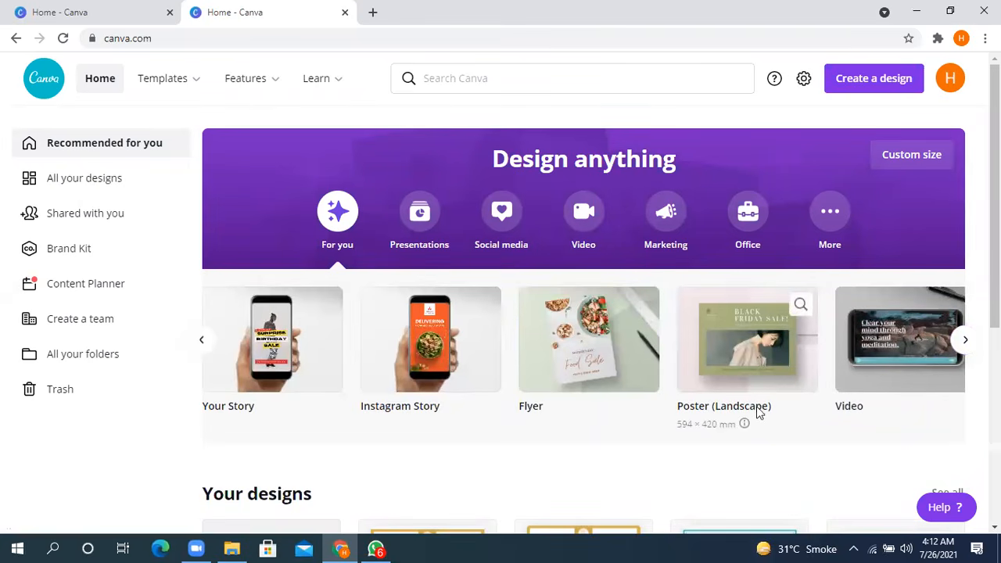
{"action": "left_click", "coordinate": [964, 342]}
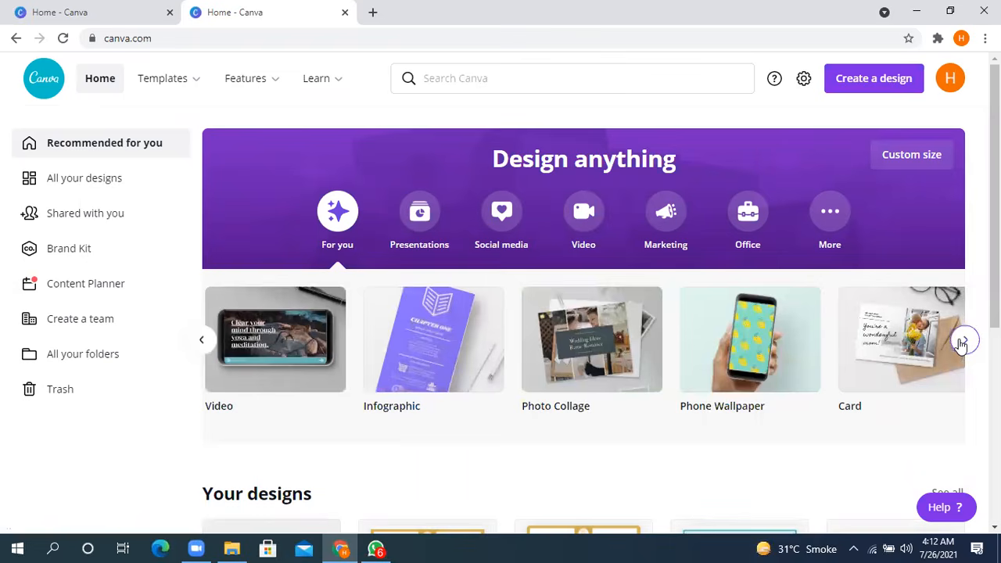
{"action": "left_click", "coordinate": [964, 341]}
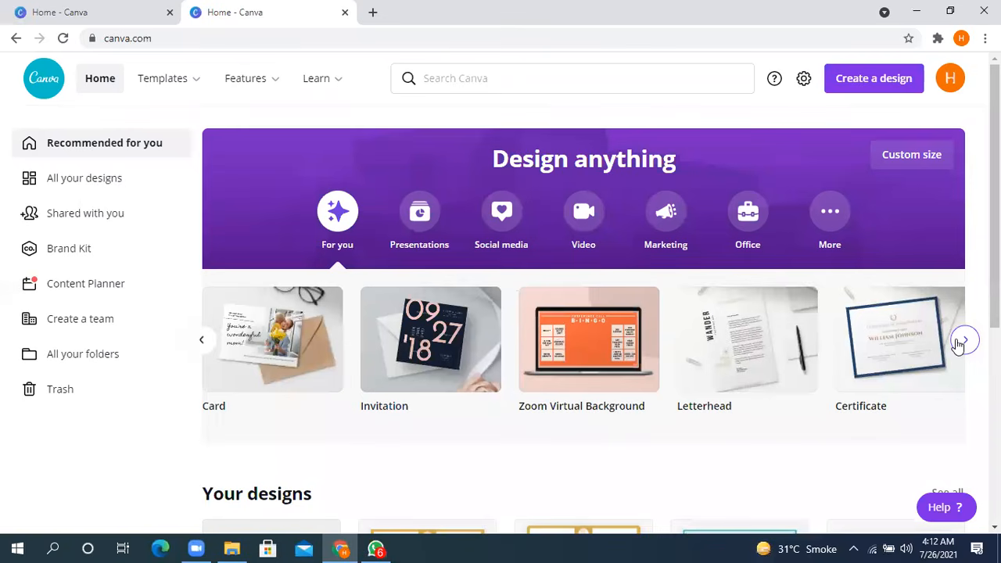
{"action": "left_click", "coordinate": [964, 343]}
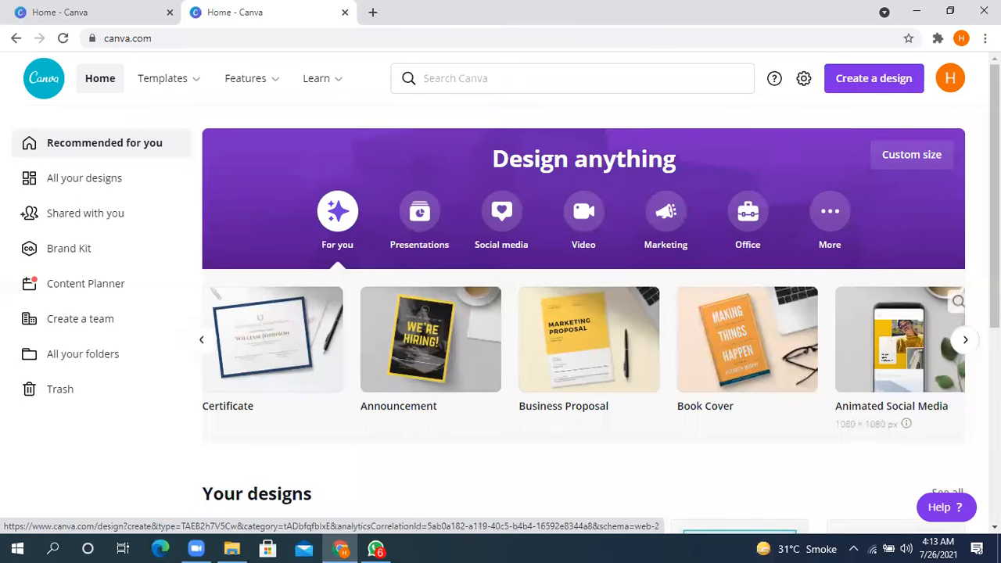
- Look through the Presentations design types, including Talking, Mobile-First, 4:3 and Brainstorm presentations
{"action": "left_click", "coordinate": [420, 227]}
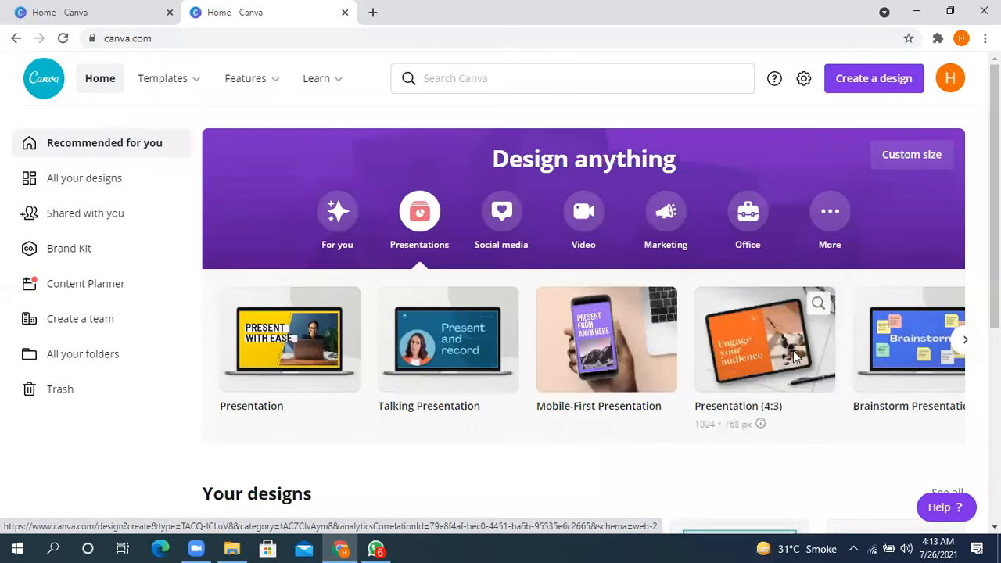
{"action": "left_click", "coordinate": [961, 344]}
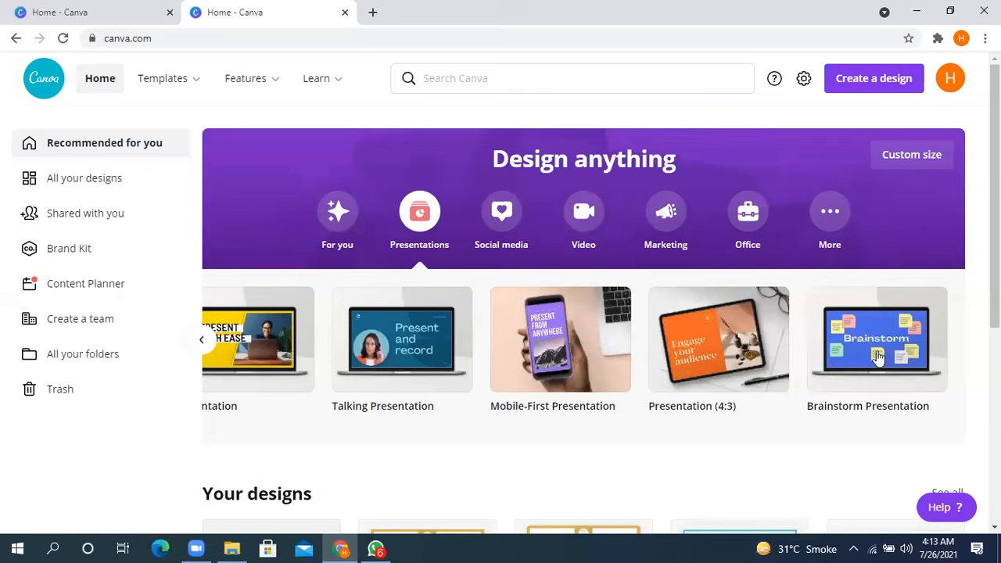
{"action": "left_click", "coordinate": [201, 344]}
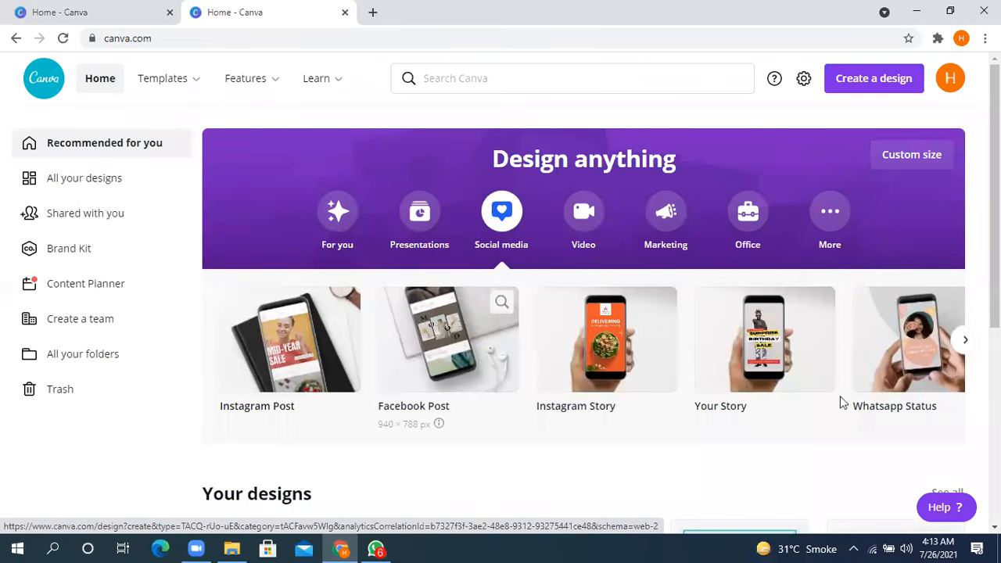
- Look through the Social media and Video design types, from Facebook Cover and TikTok Video to Video Collage and YouTube Video
{"action": "left_click", "coordinate": [965, 340]}
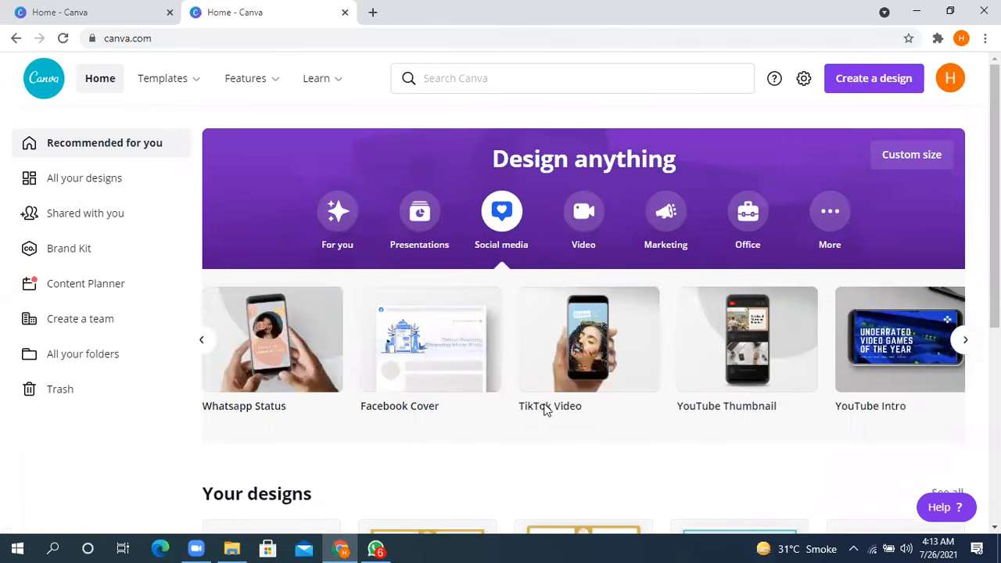
{"action": "left_click", "coordinate": [963, 342]}
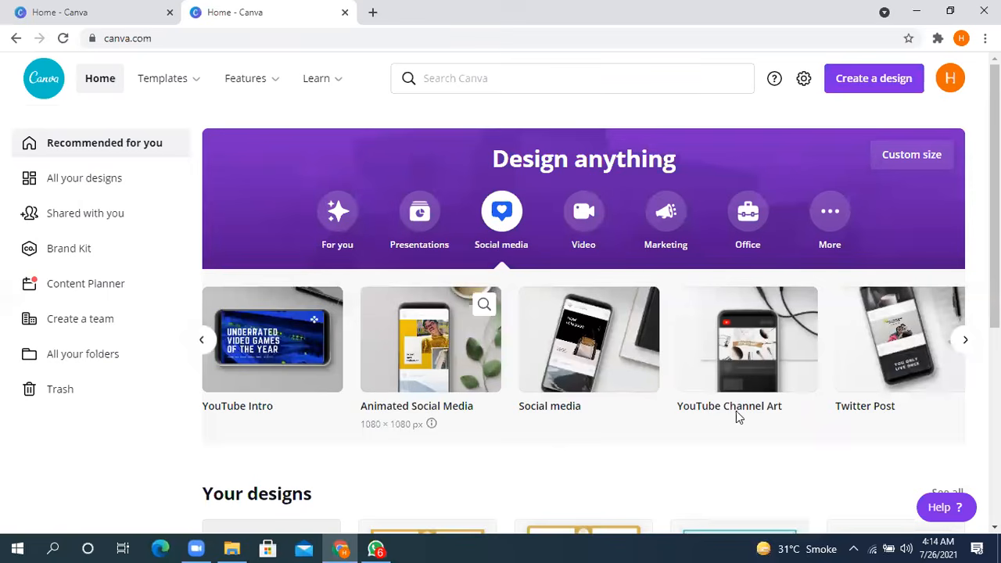
{"action": "left_click", "coordinate": [965, 345]}
{"action": "left_click", "coordinate": [964, 342]}
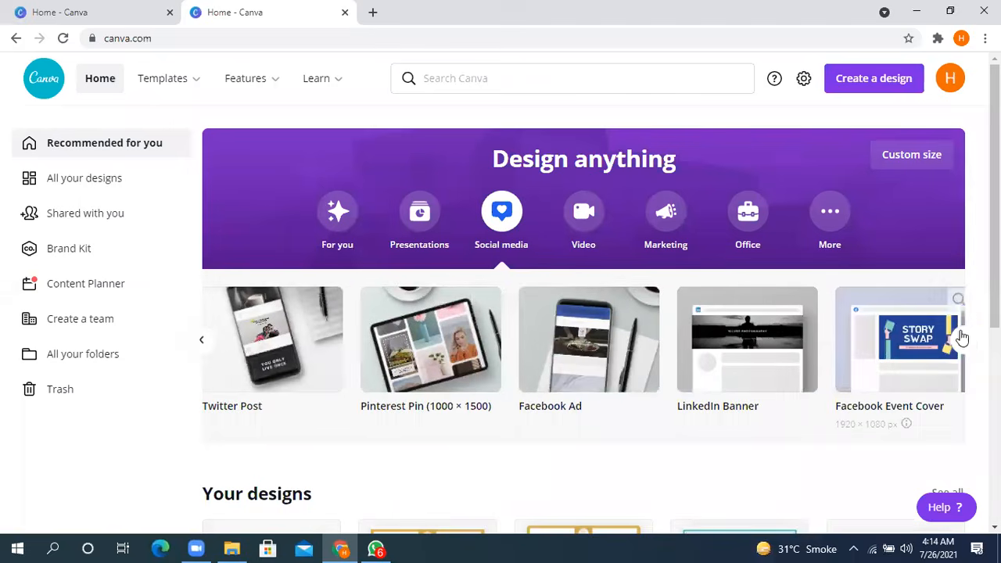
{"action": "left_click", "coordinate": [967, 342]}
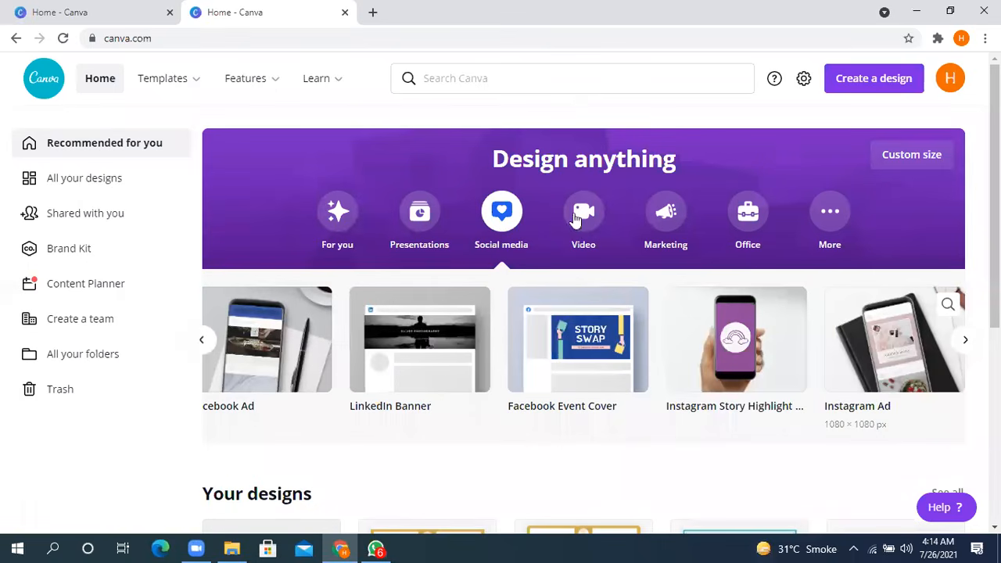
{"action": "left_click", "coordinate": [582, 211]}
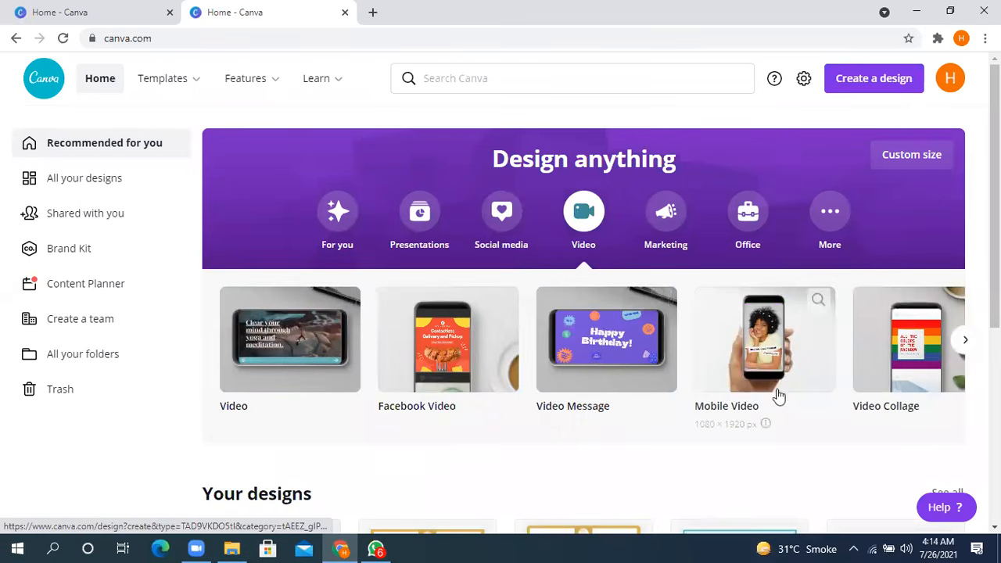
{"action": "left_click", "coordinate": [961, 346]}
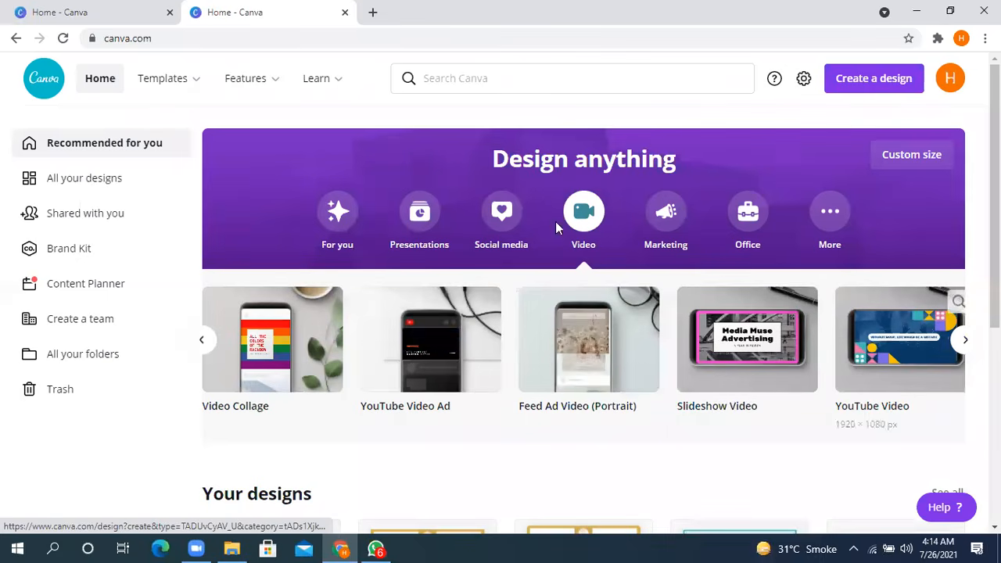
- Look through the Marketing design types, such as Flyer, Gift Certificate and Email Newsletter, and the first Office ones
{"action": "left_click", "coordinate": [664, 214]}
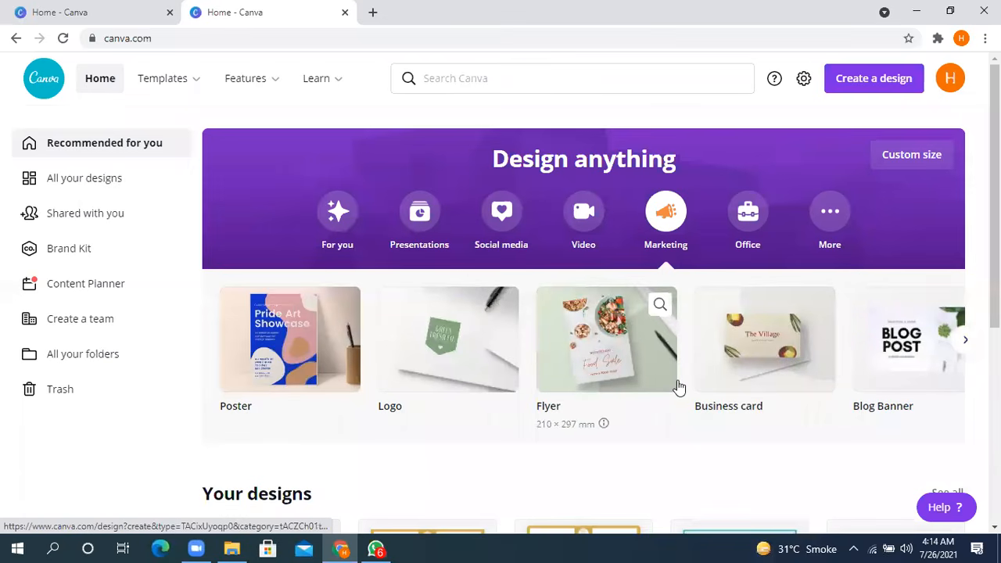
{"action": "left_click", "coordinate": [965, 340]}
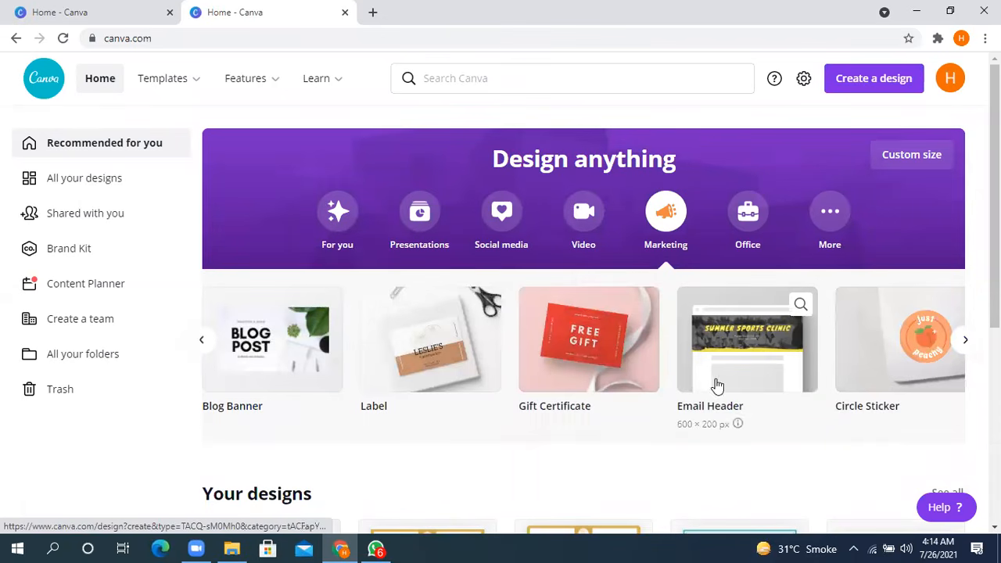
{"action": "left_click", "coordinate": [967, 344]}
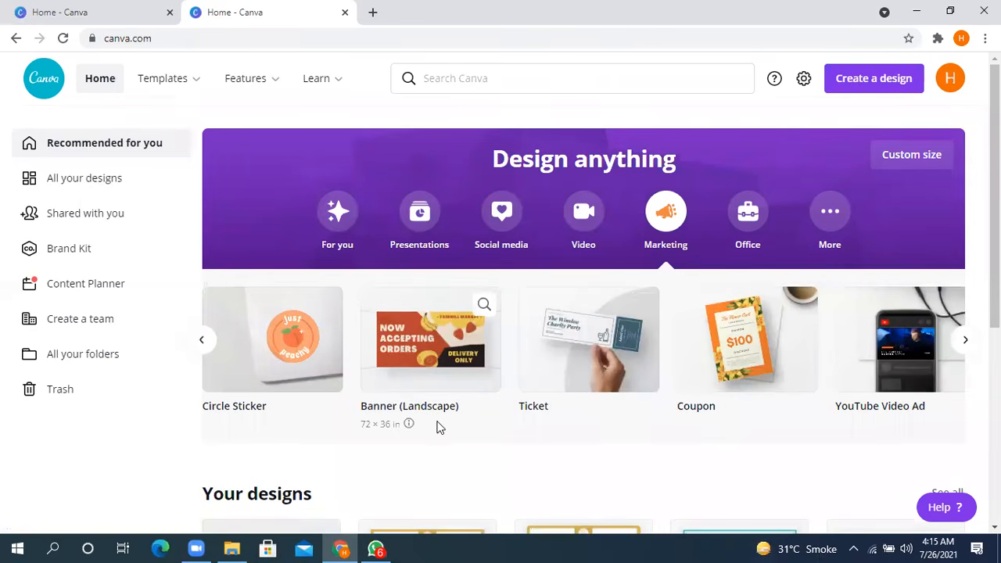
{"action": "left_click", "coordinate": [965, 342]}
{"action": "left_click", "coordinate": [965, 343]}
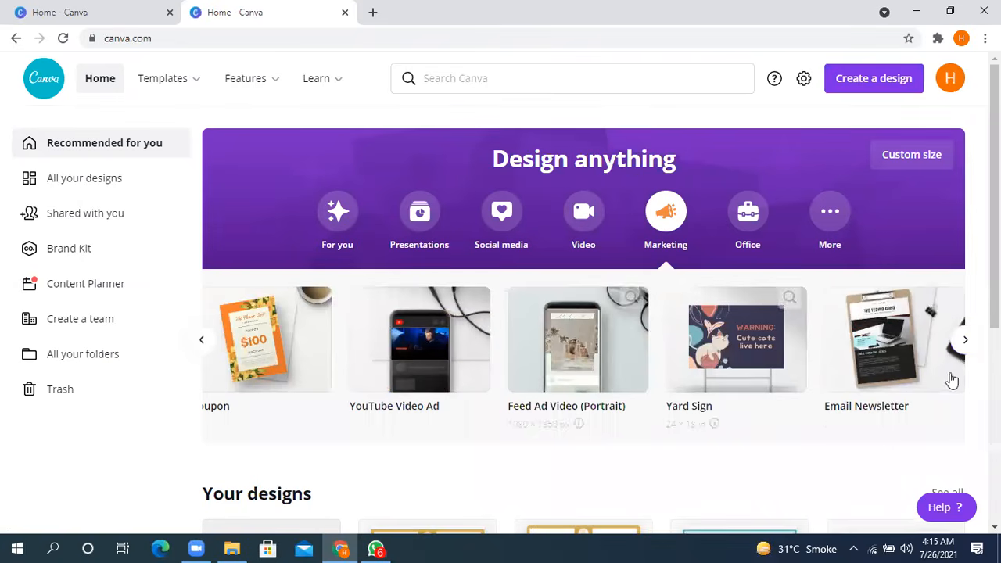
{"action": "left_click", "coordinate": [965, 348]}
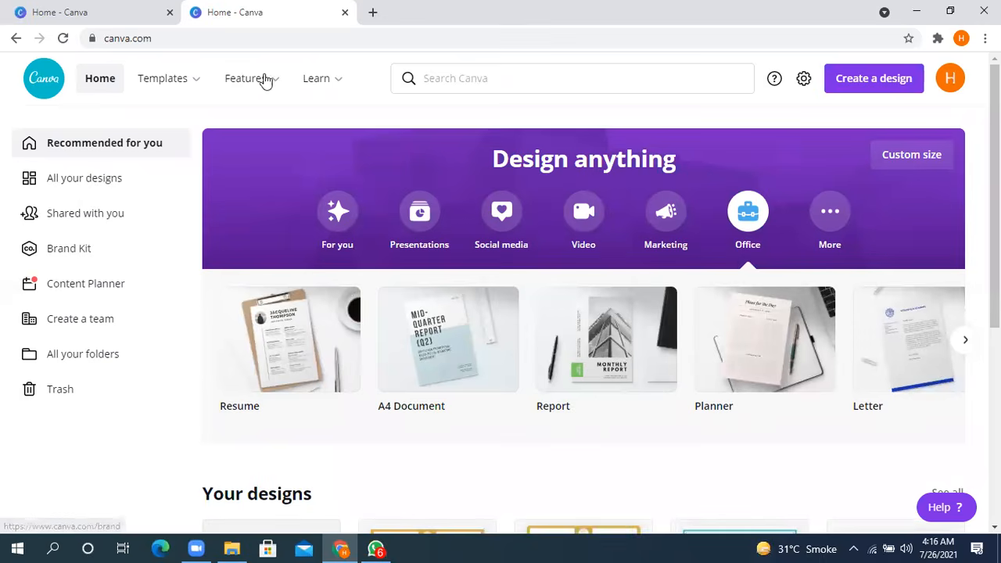
{"action": "mouse_move", "coordinate": [316, 78]}
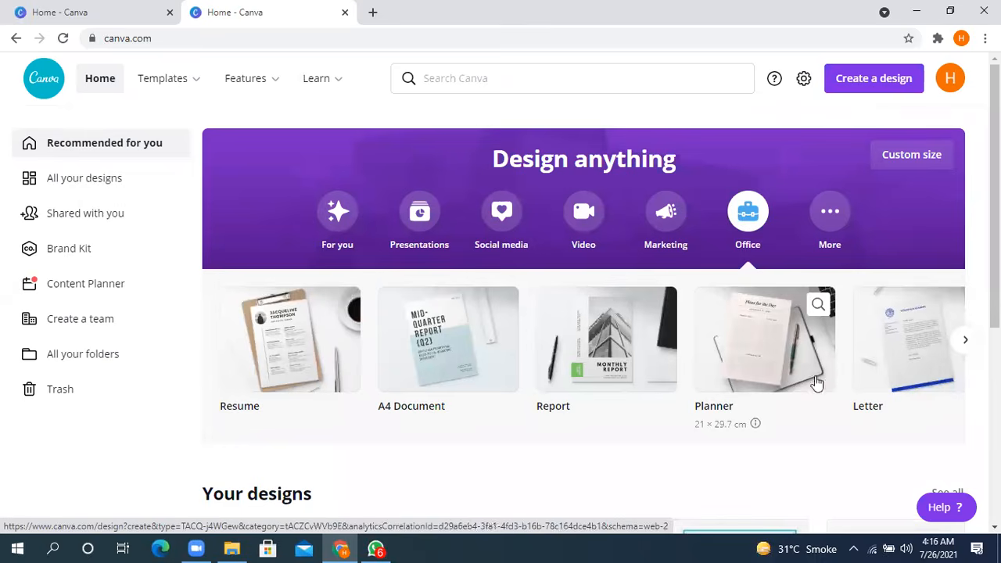
- Look through the remaining Office design types, from Letter and Letterhead to Invoice, Checklist and Memo
{"action": "left_click", "coordinate": [962, 344]}
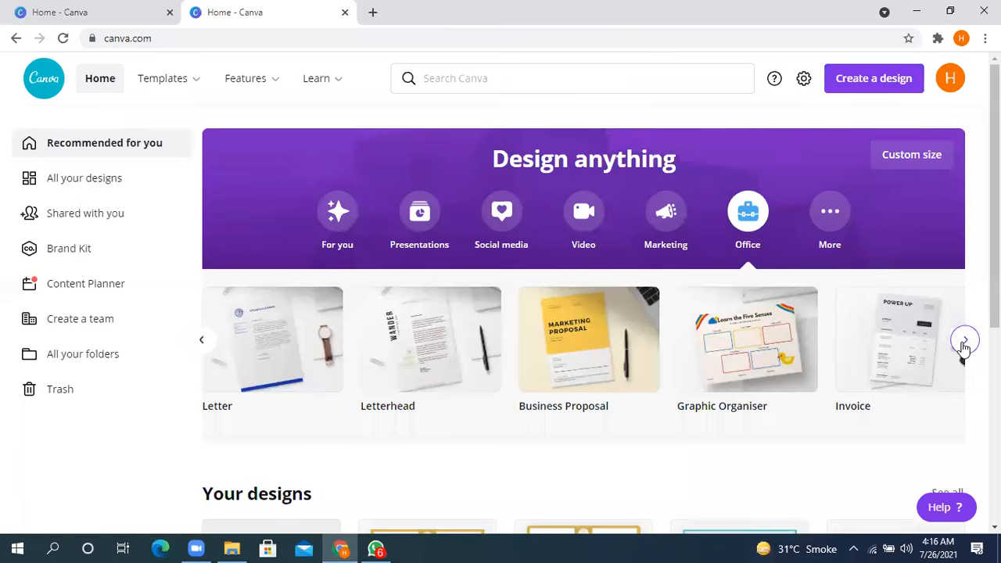
{"action": "left_click", "coordinate": [964, 342]}
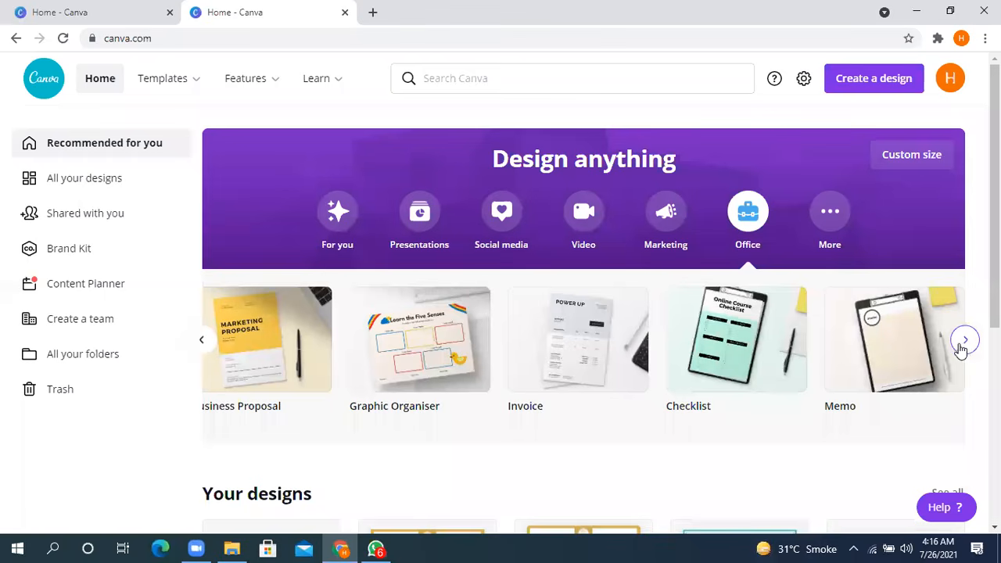
{"action": "left_click", "coordinate": [964, 342]}
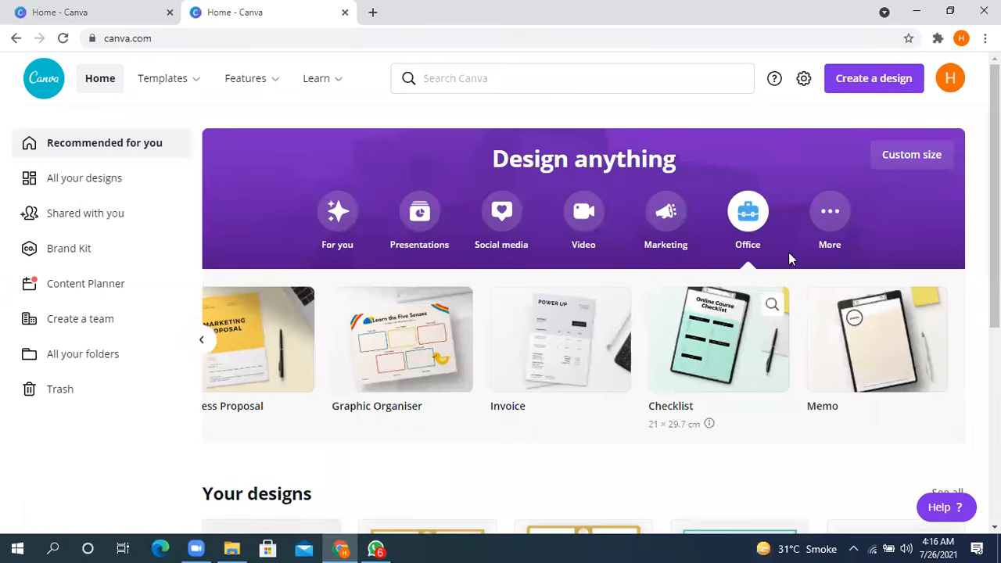
- Look through the More design types, from Infographic and Photo Collage to Bookmark and Phone Wallpaper
{"action": "left_click", "coordinate": [831, 223]}
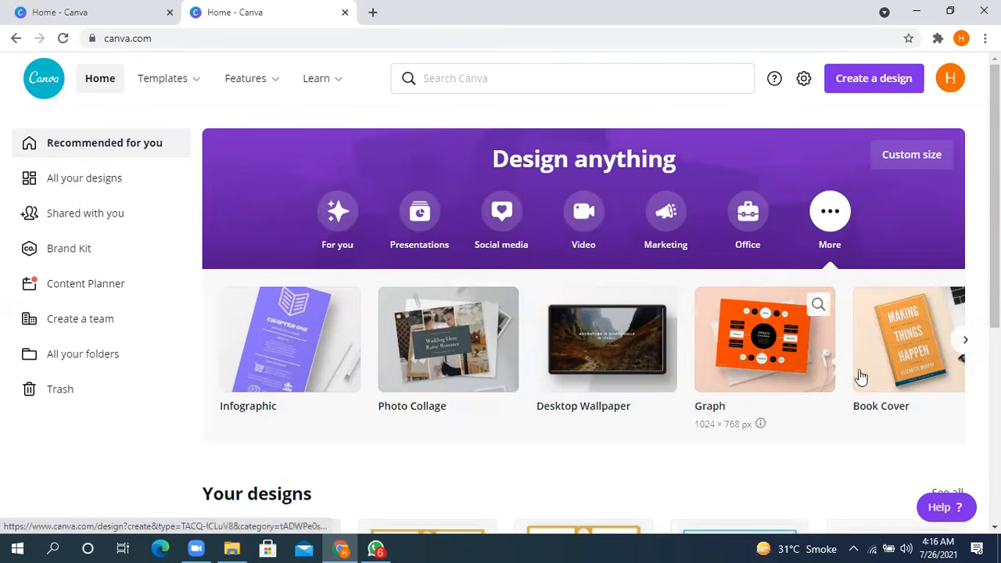
{"action": "left_click", "coordinate": [963, 340]}
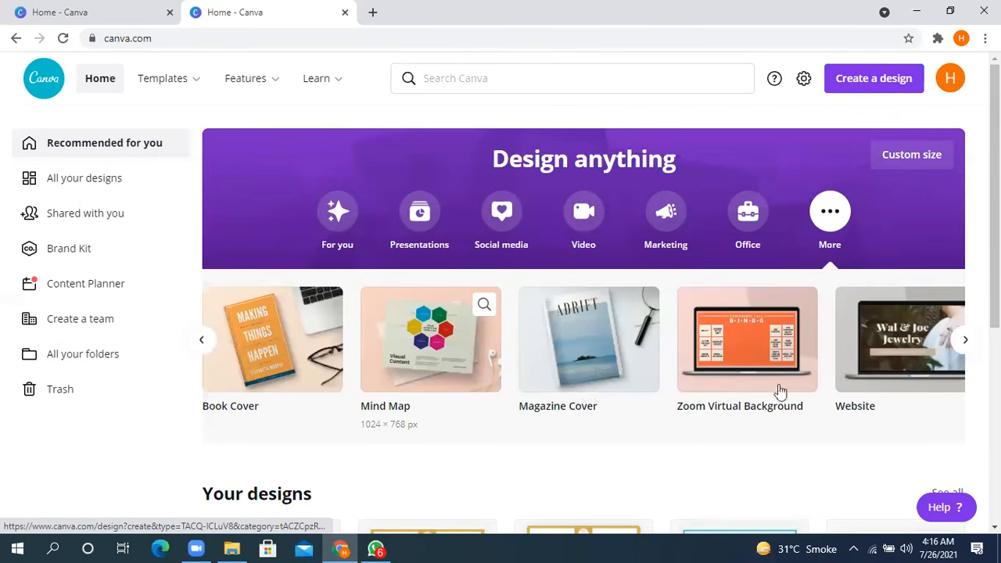
{"action": "left_click", "coordinate": [964, 348]}
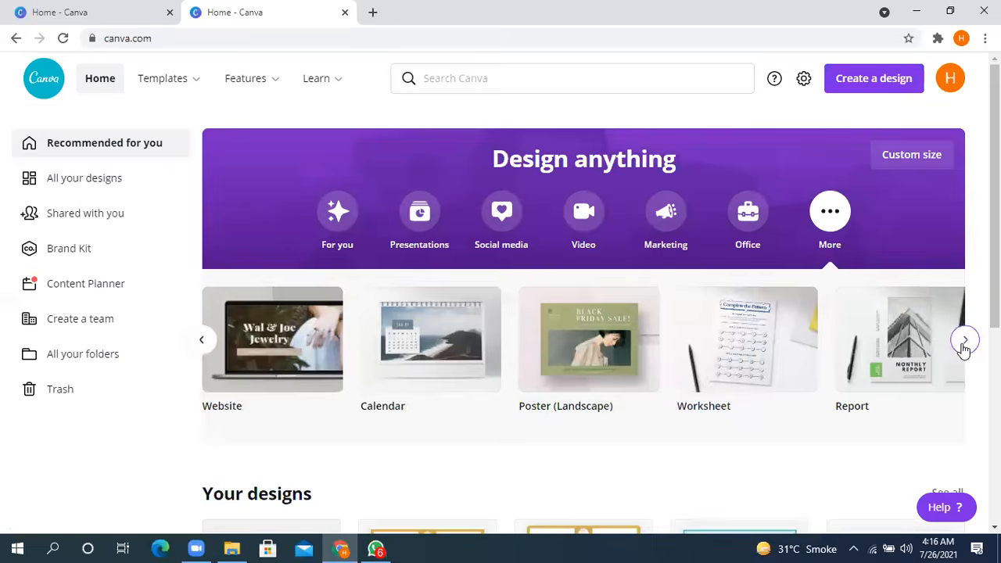
{"action": "left_click", "coordinate": [964, 344]}
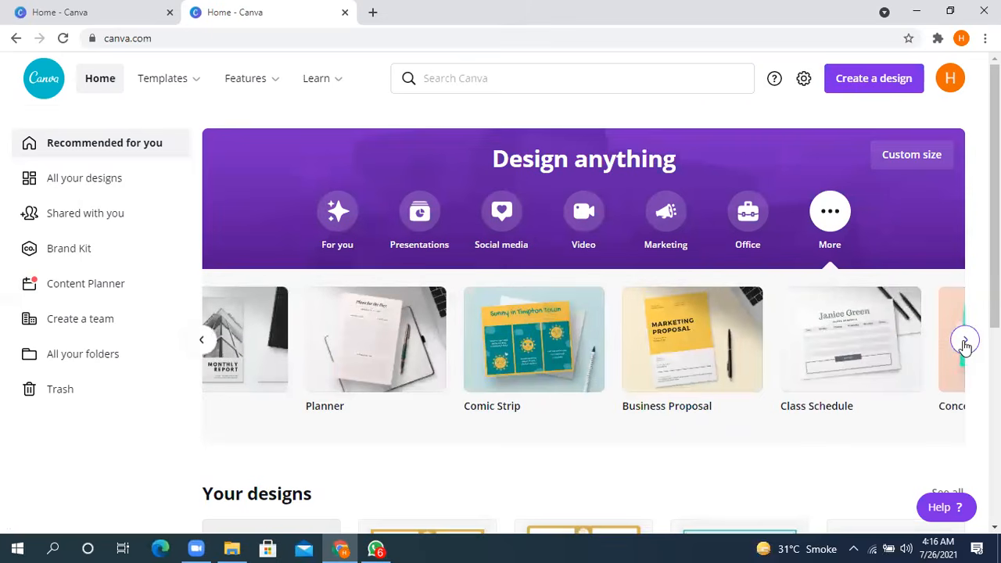
{"action": "left_click", "coordinate": [965, 344]}
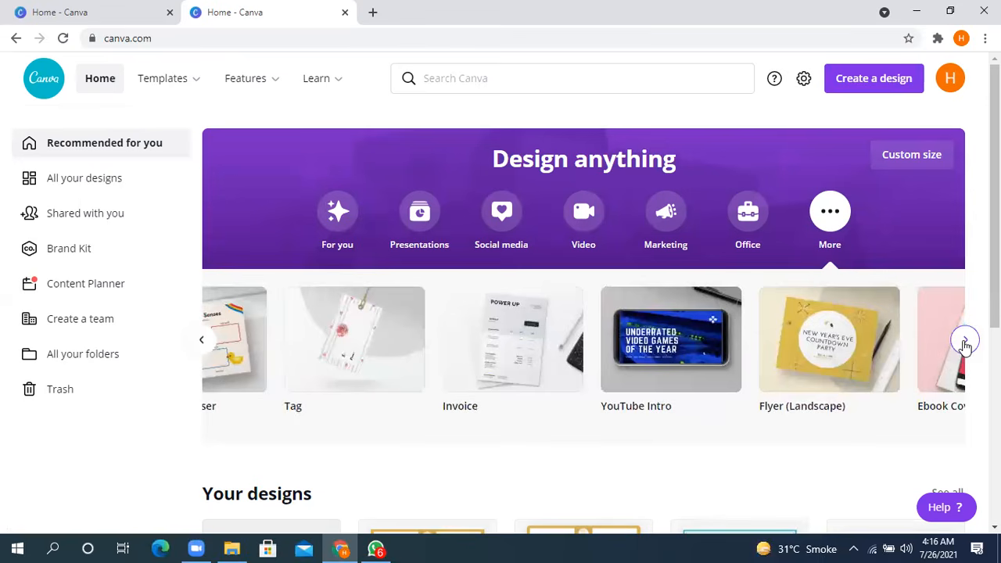
{"action": "left_click", "coordinate": [966, 344]}
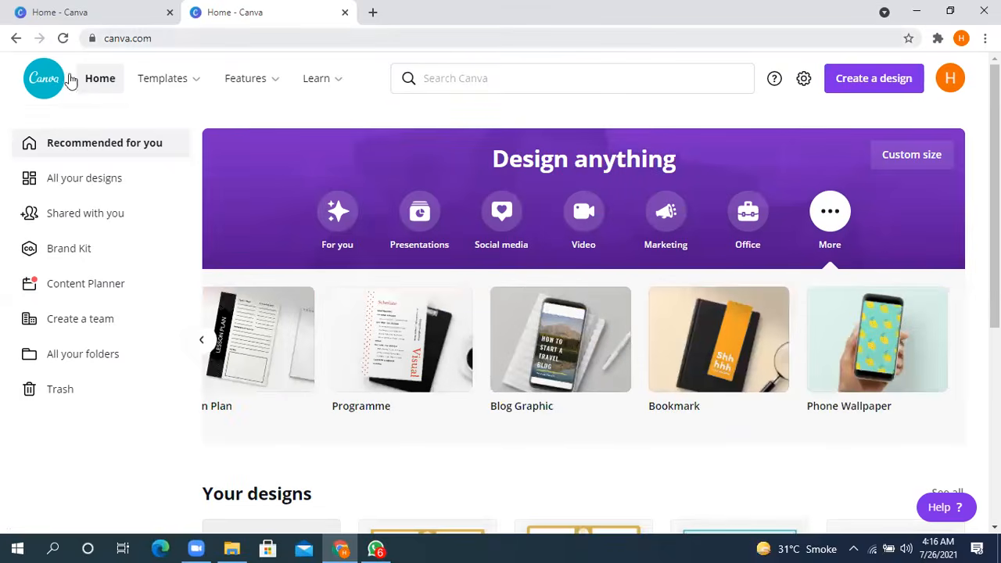
- Look over the Templates categories, the Features listings and the Learn resources of the site
{"action": "mouse_move", "coordinate": [186, 85]}
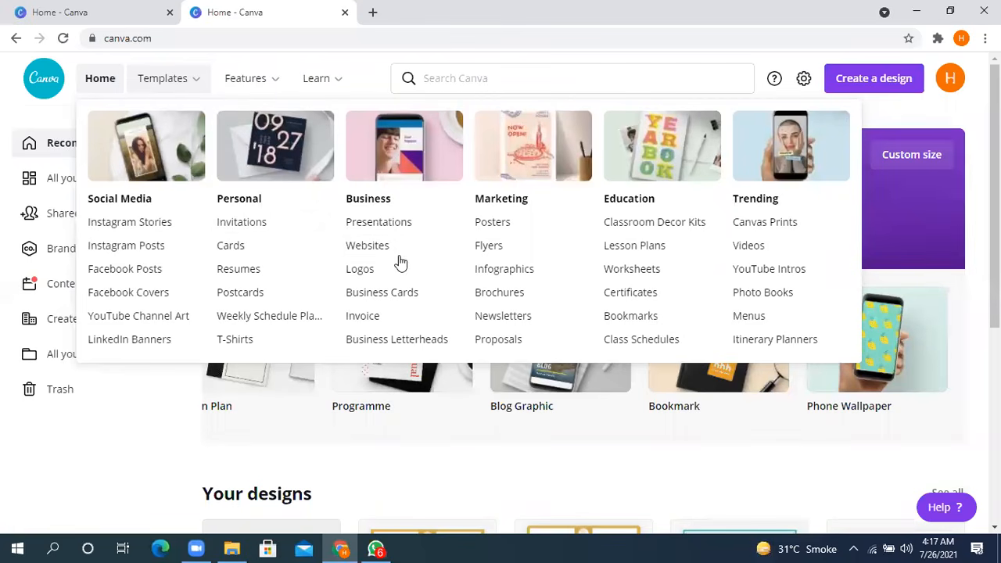
{"action": "mouse_move", "coordinate": [258, 88]}
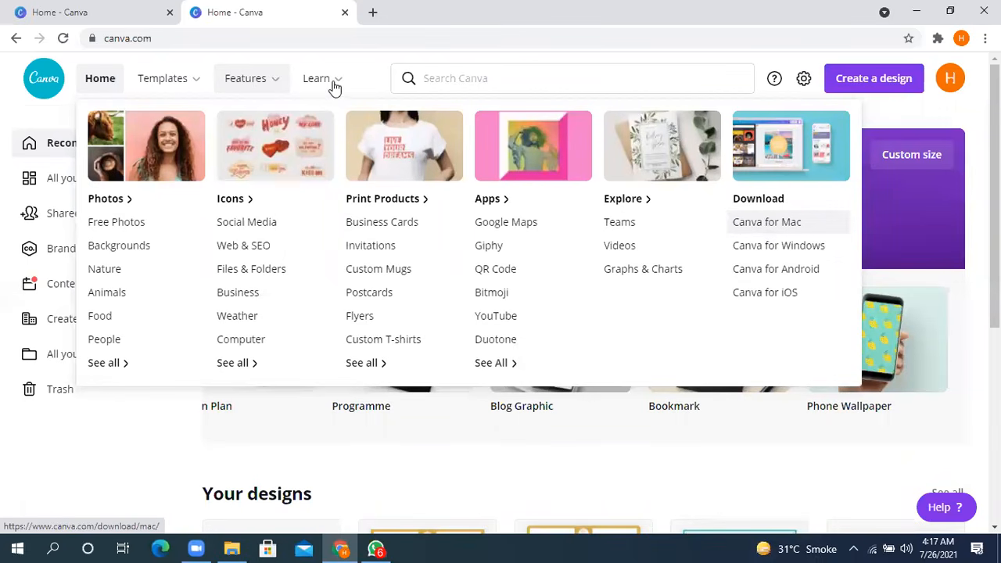
{"action": "mouse_move", "coordinate": [335, 88]}
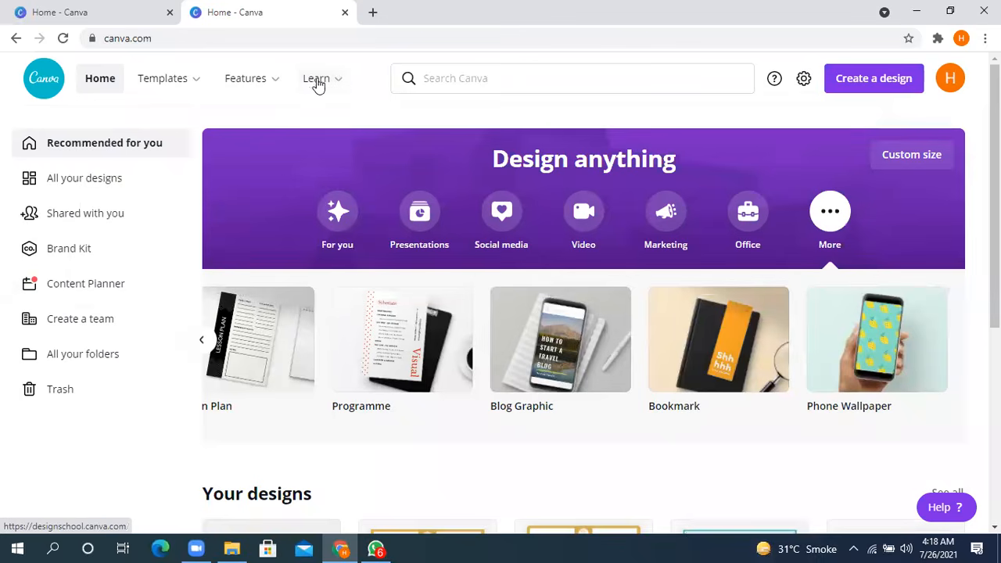
{"action": "mouse_move", "coordinate": [321, 84]}
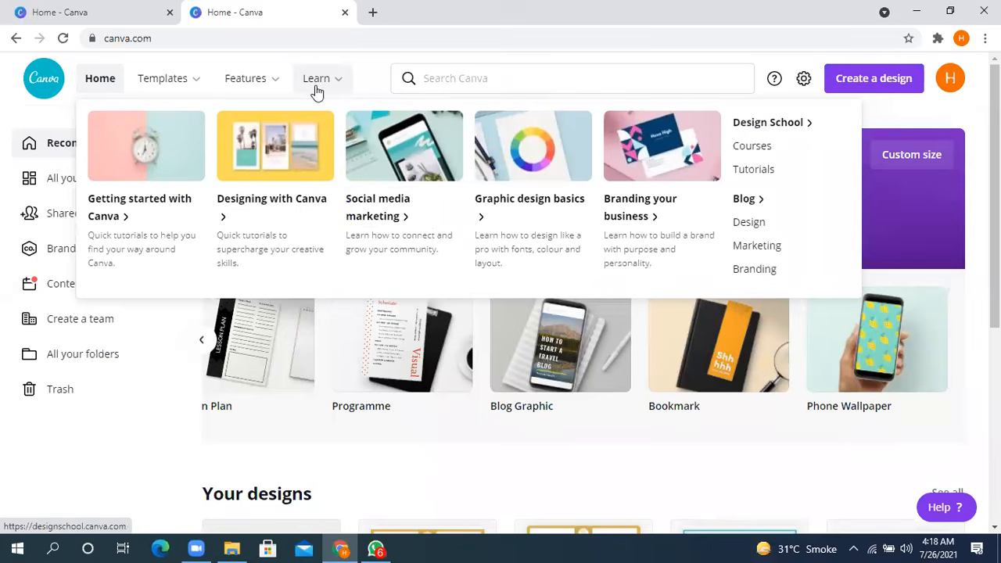
{"action": "mouse_move", "coordinate": [270, 92]}
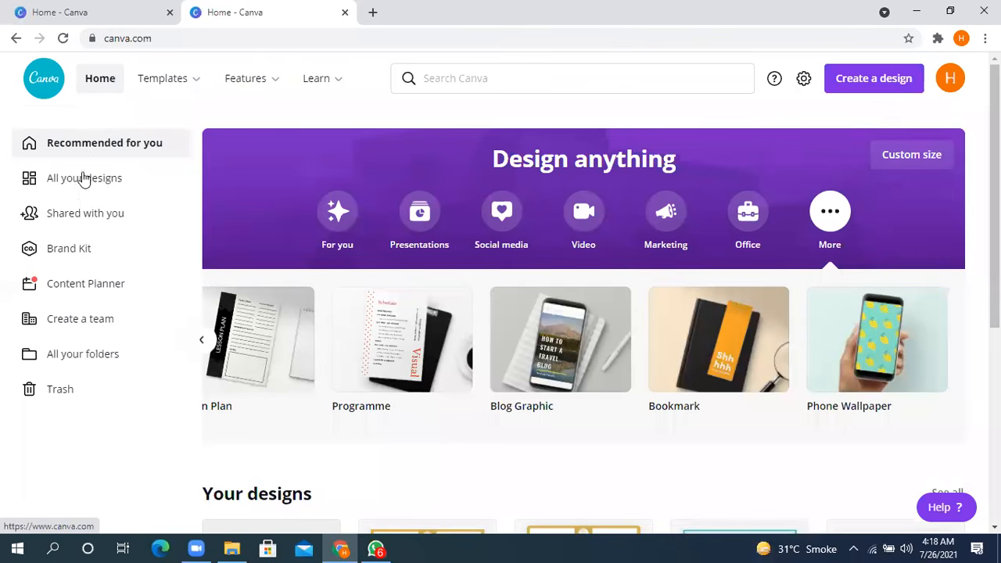
- Open All your designs and look through the saved designs
{"action": "left_click", "coordinate": [84, 182]}
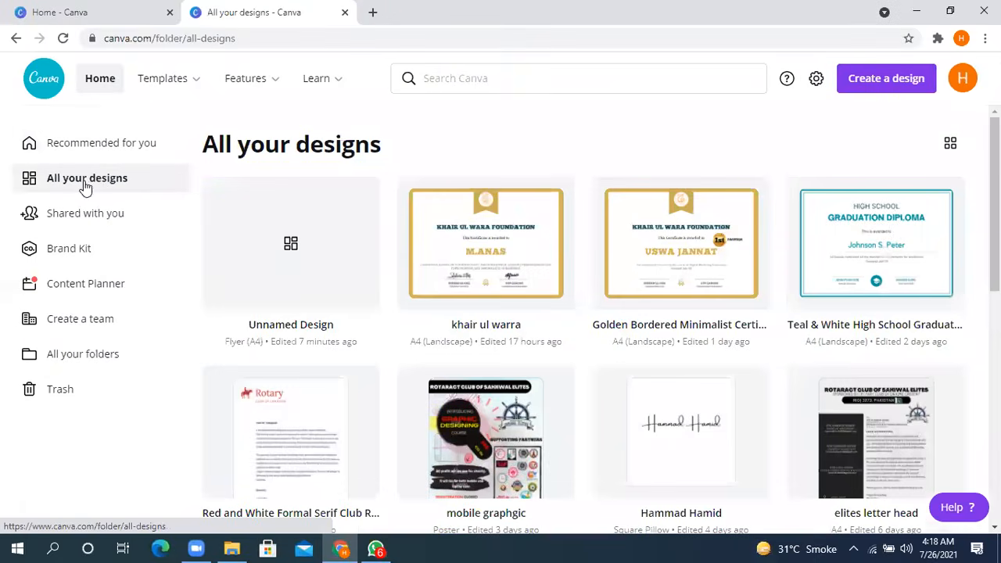
{"action": "scroll", "coordinate": [452, 321], "scroll_direction": "down", "scroll_amount": 5}
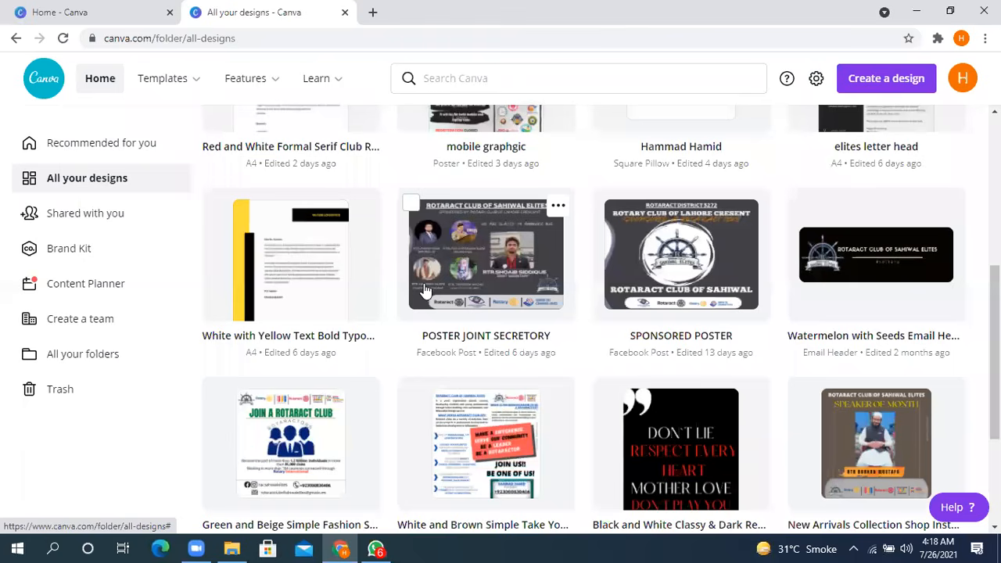
{"action": "scroll", "coordinate": [424, 291], "scroll_direction": "up", "scroll_amount": 5}
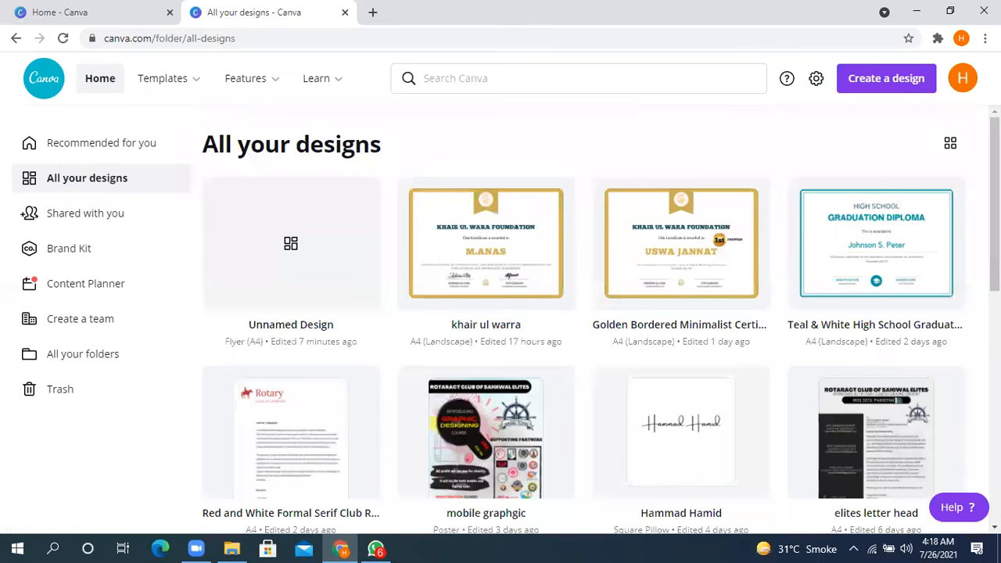
- View the account options, including Account settings and Switch team, and look over the saved designs again
{"action": "left_click", "coordinate": [963, 83]}
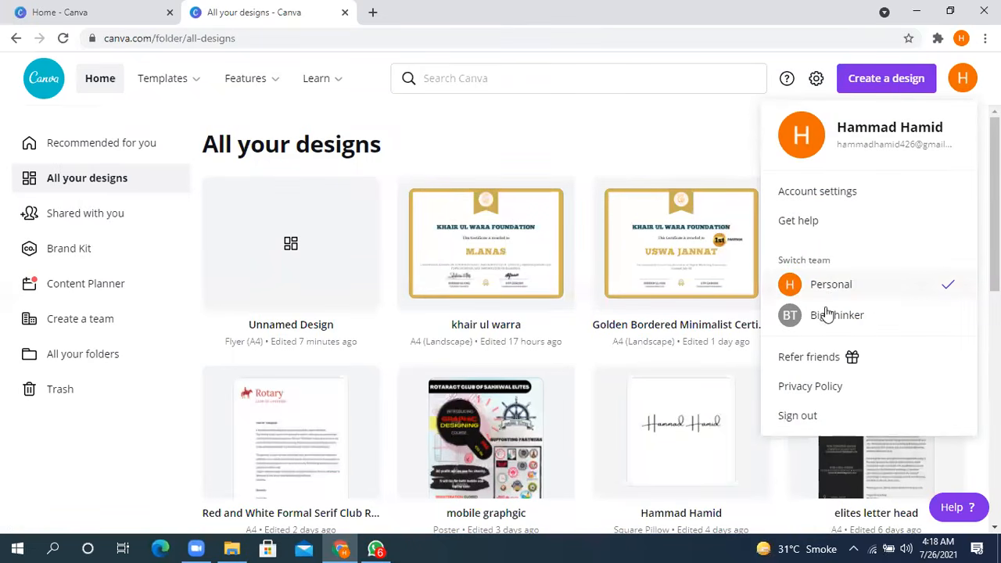
{"action": "left_click", "coordinate": [662, 130]}
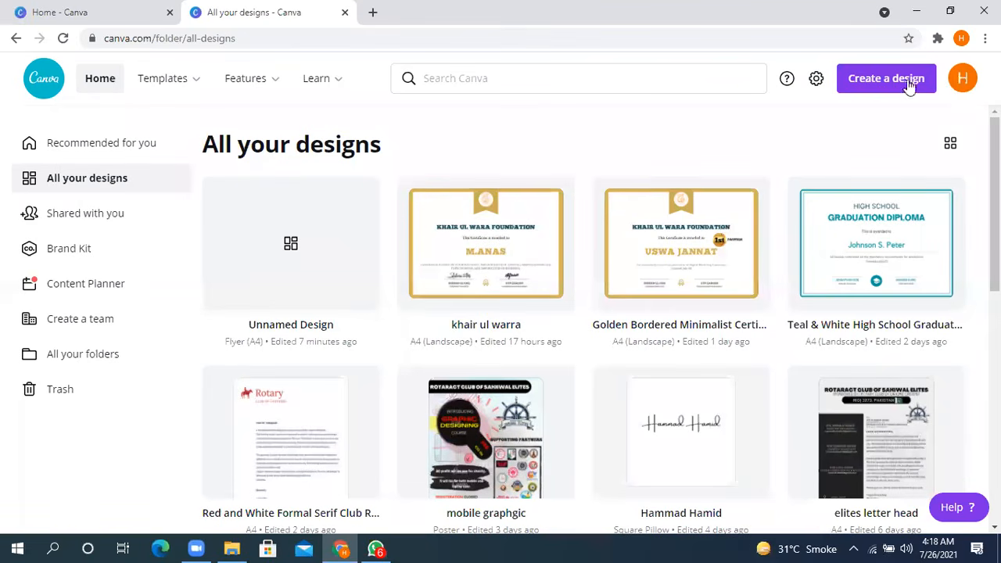
{"action": "left_click", "coordinate": [963, 81]}
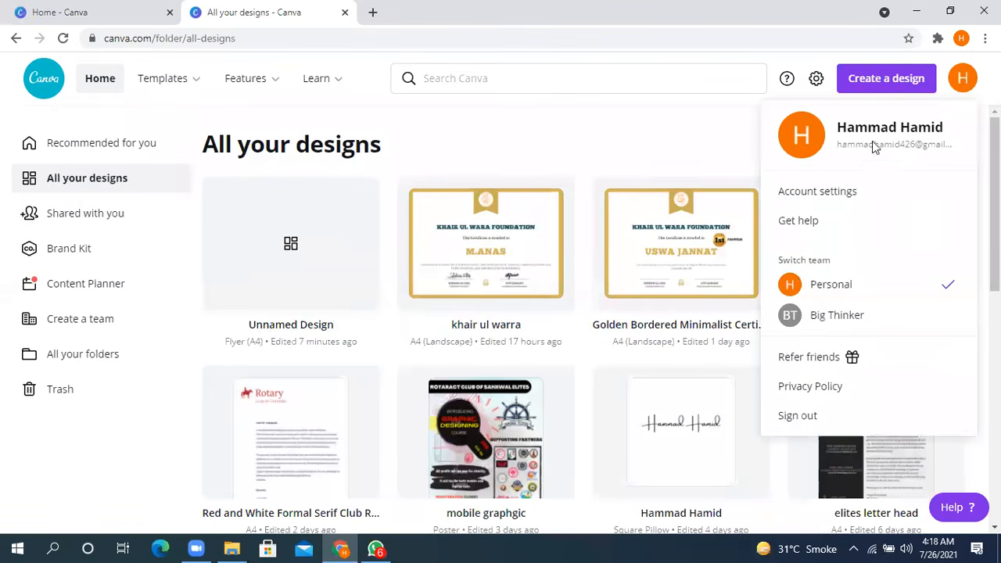
{"action": "left_click", "coordinate": [573, 141]}
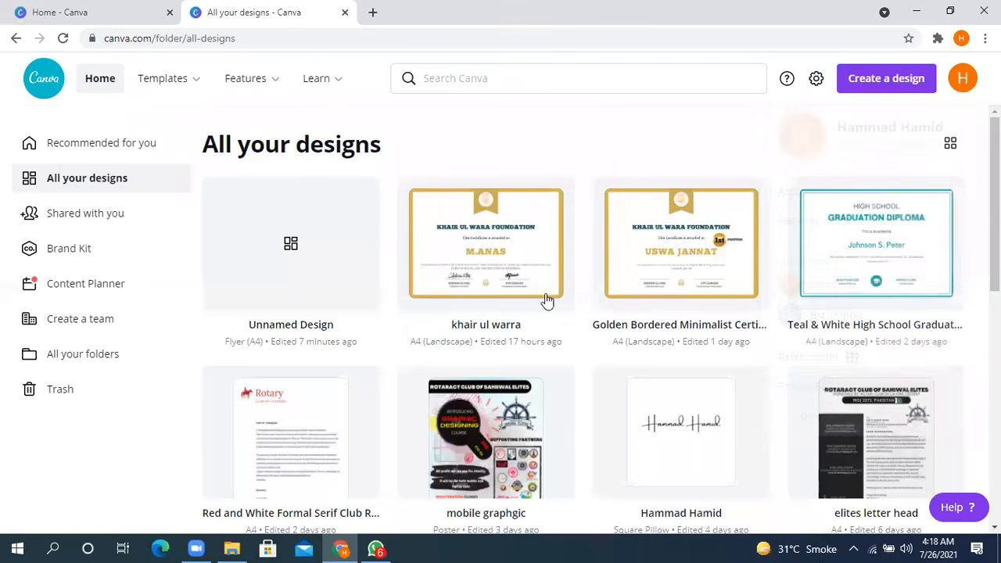
{"action": "scroll", "coordinate": [528, 307], "scroll_direction": "down", "scroll_amount": 5}
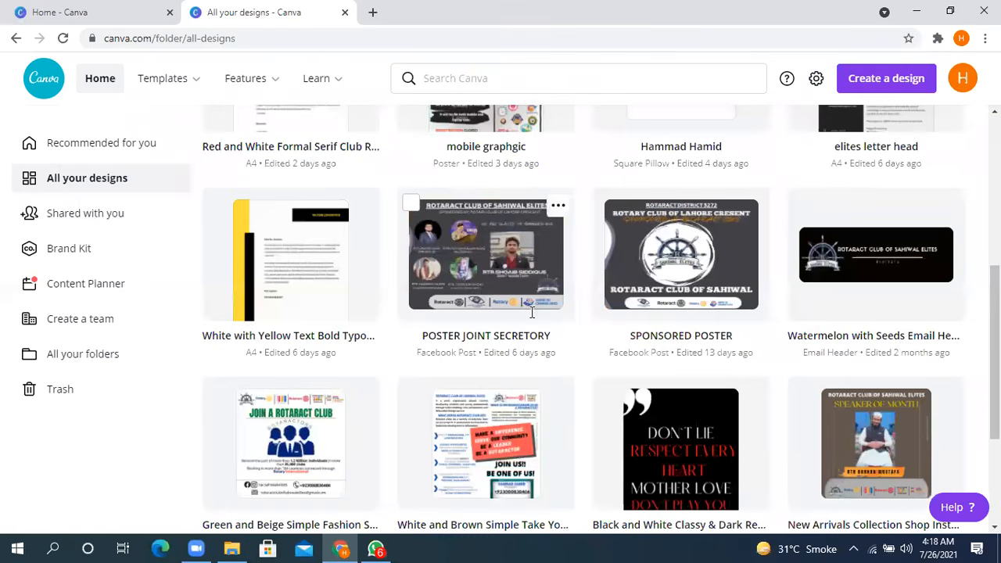
{"action": "scroll", "coordinate": [532, 313], "scroll_direction": "up", "scroll_amount": 2}
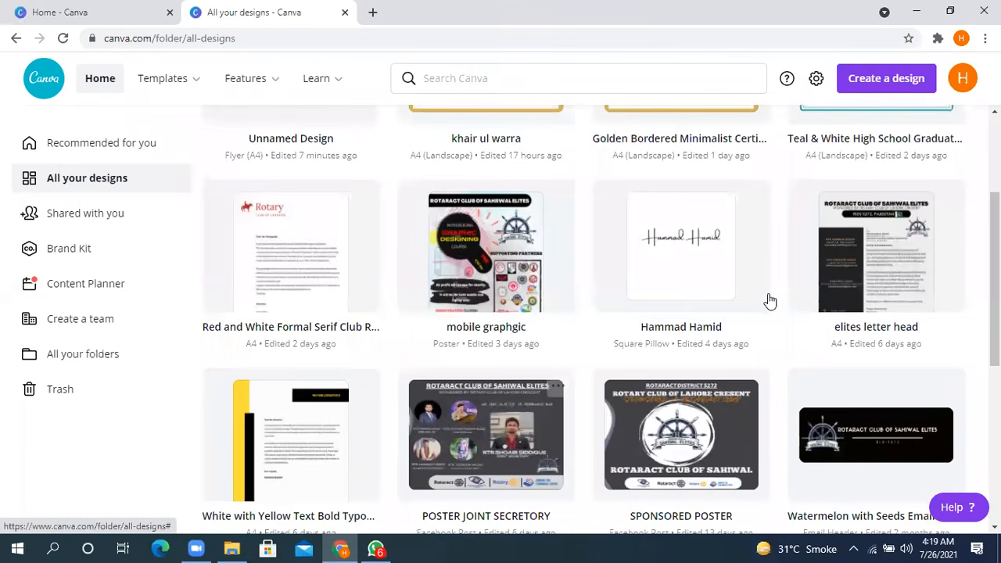
- Open Shared with you and look through the Instagram post designs shared with the account
{"action": "left_click", "coordinate": [88, 219]}
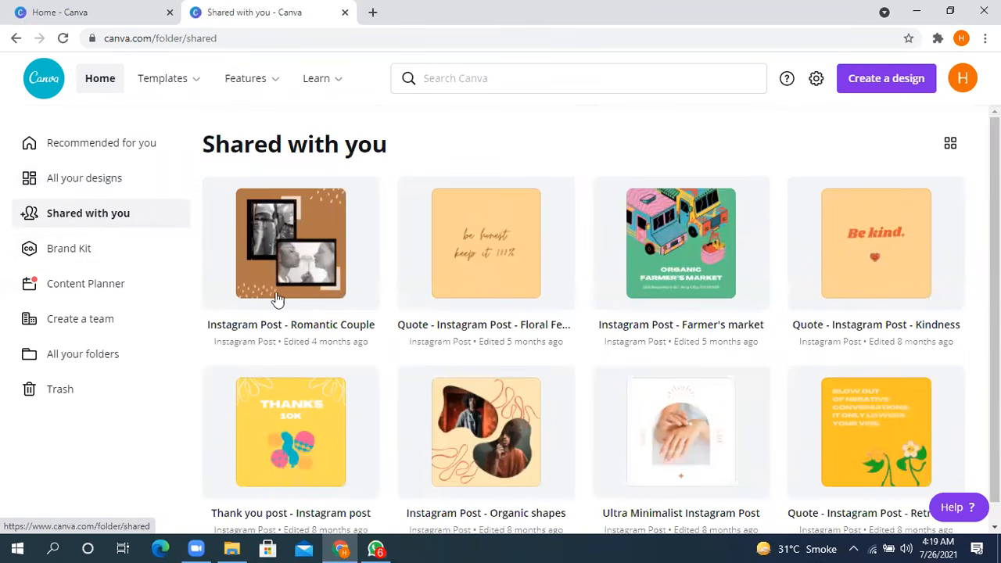
{"action": "scroll", "coordinate": [491, 282], "scroll_direction": "down", "scroll_amount": 1}
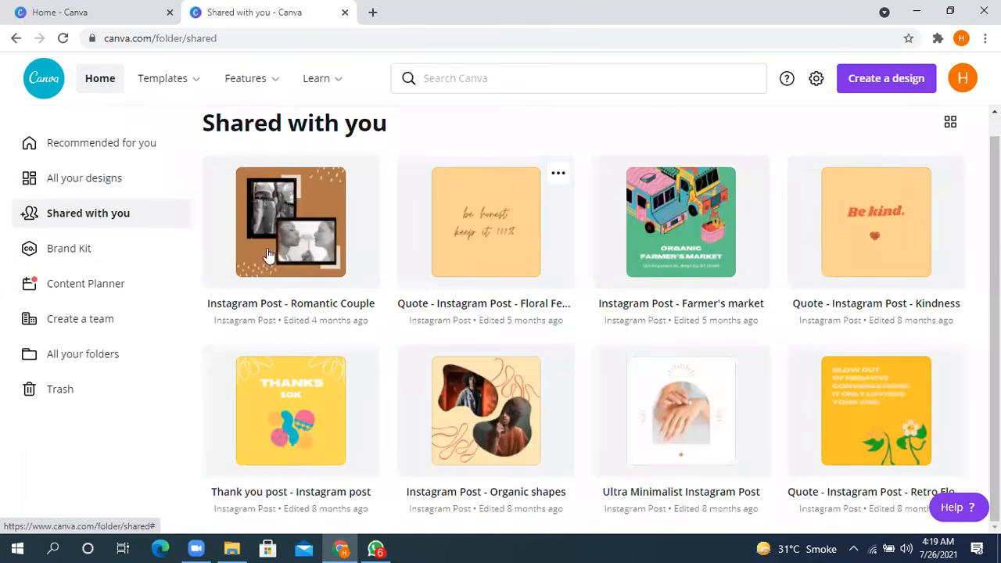
{"action": "scroll", "coordinate": [107, 230], "scroll_direction": "up", "scroll_amount": 1}
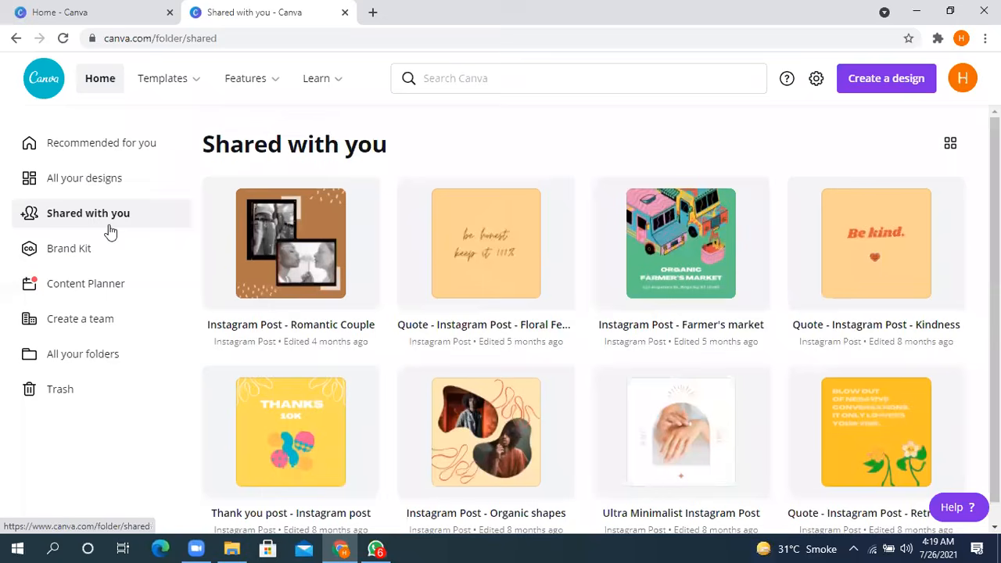
- Open the Brand Kit and look over its brand logos, brand colours and brand fonts
{"action": "left_click", "coordinate": [87, 255]}
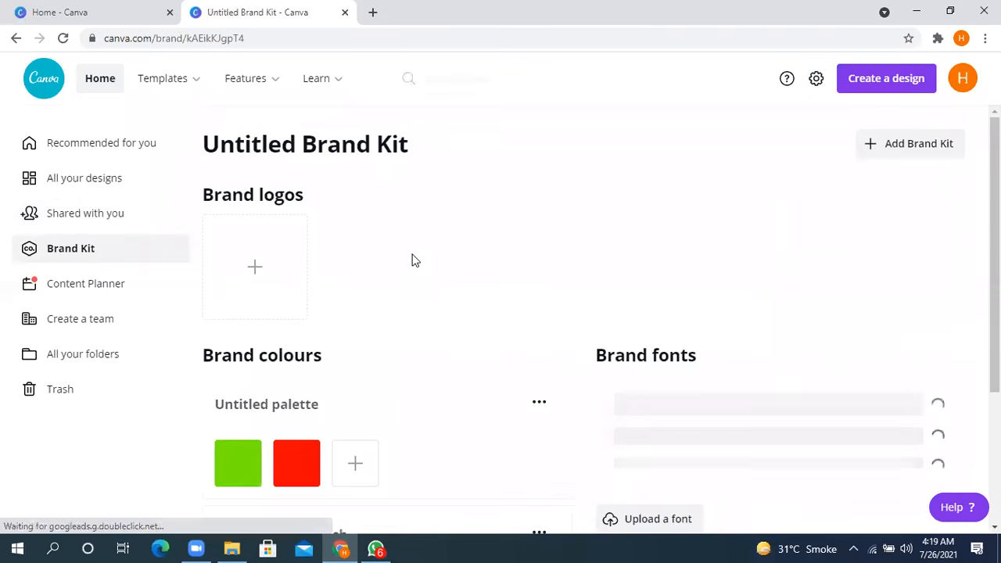
{"action": "scroll", "coordinate": [413, 260], "scroll_direction": "down", "scroll_amount": 3}
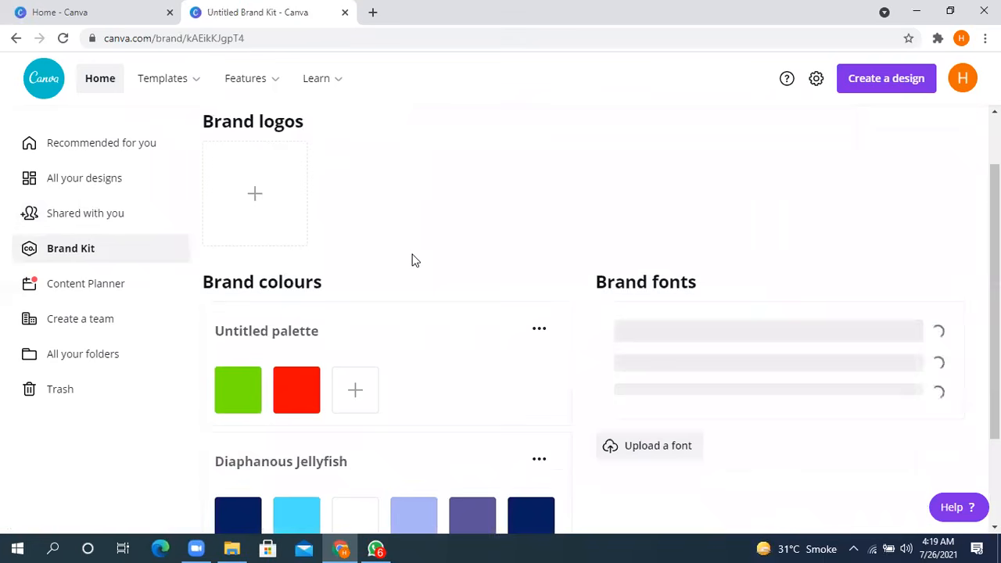
{"action": "scroll", "coordinate": [383, 242], "scroll_direction": "up", "scroll_amount": 3}
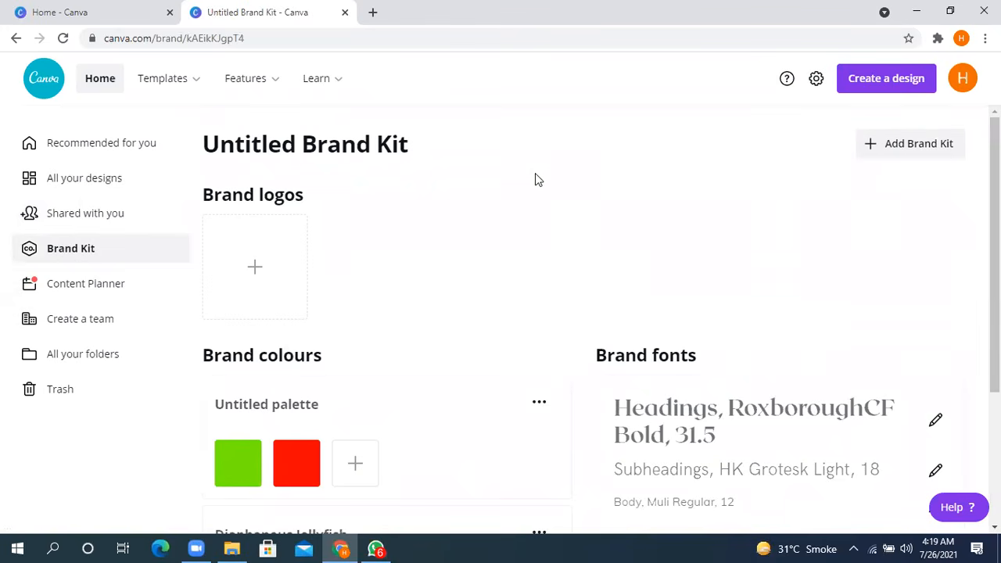
- Add an olive green colour to the Untitled palette in the brand colours
{"action": "scroll", "coordinate": [526, 185], "scroll_direction": "down", "scroll_amount": 3}
{"action": "left_click", "coordinate": [355, 269]}
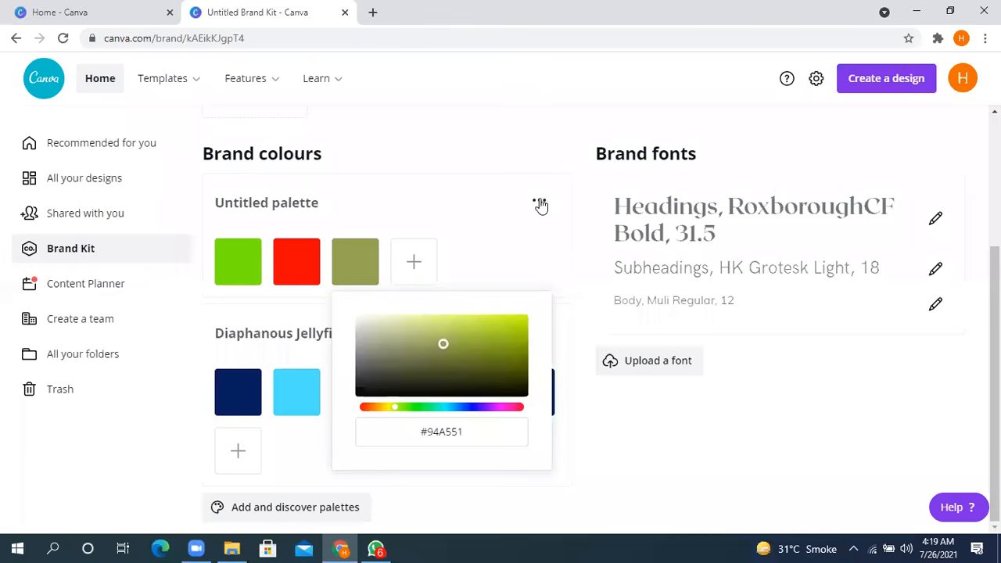
{"action": "left_click", "coordinate": [416, 183]}
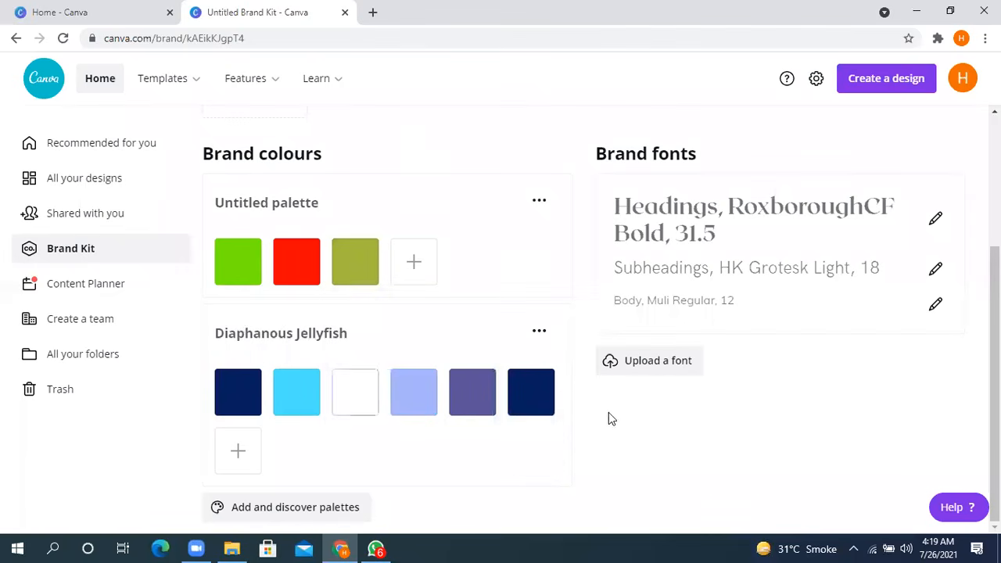
- View the options available for the Diaphanous Jellyfish palette without choosing any of them
{"action": "left_click", "coordinate": [539, 334]}
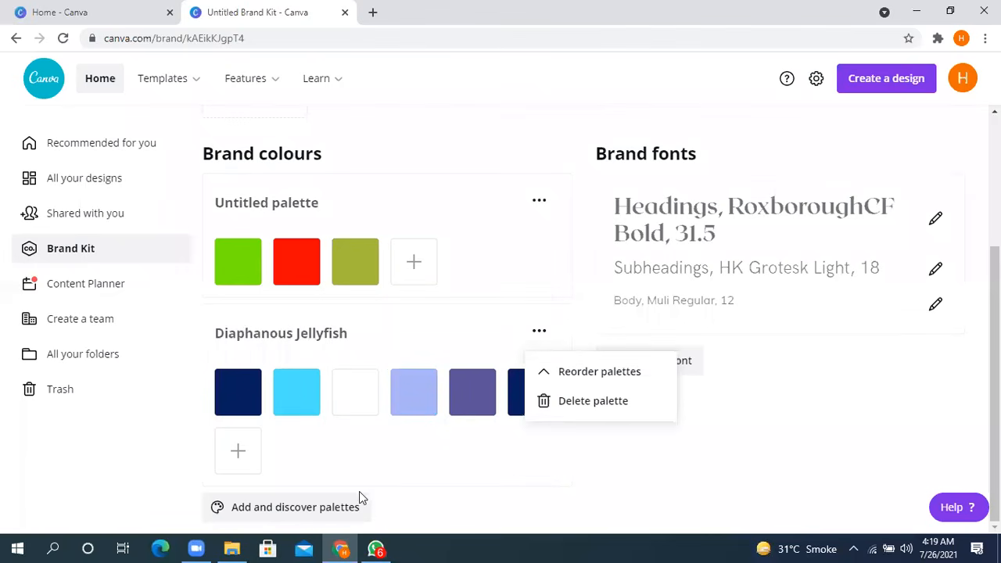
{"action": "left_click", "coordinate": [756, 467]}
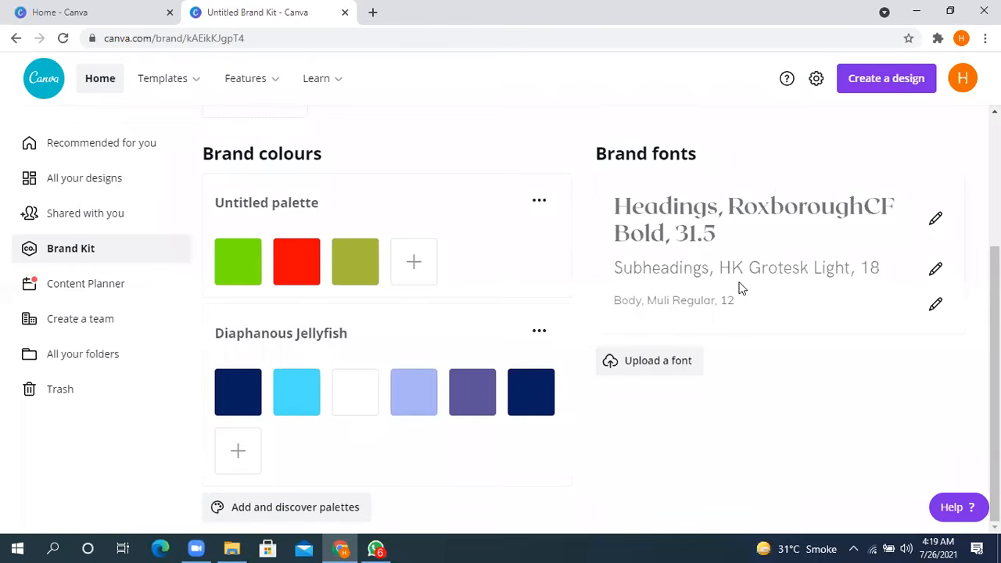
{"action": "scroll", "coordinate": [709, 233], "scroll_direction": "up", "scroll_amount": 2}
- Look over the brand fonts and open the font upload file chooser, closing it without choosing a file
{"action": "scroll", "coordinate": [716, 297], "scroll_direction": "down", "scroll_amount": 1}
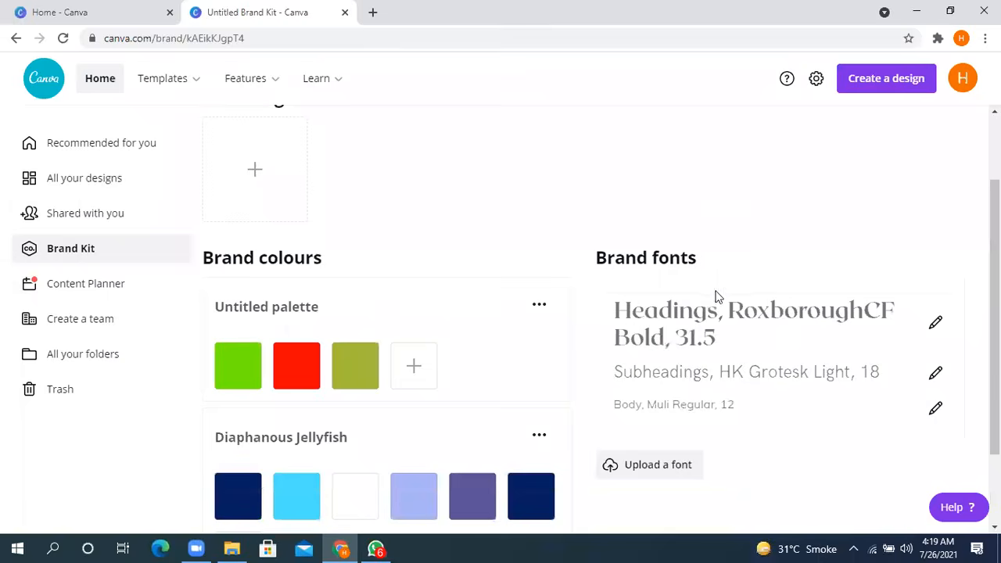
{"action": "scroll", "coordinate": [709, 293], "scroll_direction": "down", "scroll_amount": 1}
{"action": "left_click", "coordinate": [671, 366]}
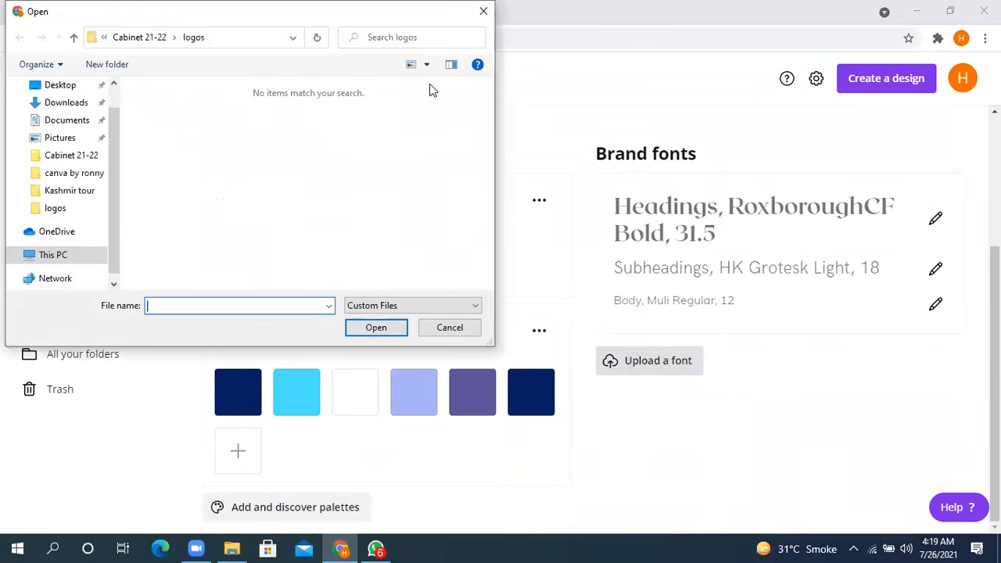
{"action": "left_click_drag", "start_coordinate": [144, 27], "coordinate": [415, 185]}
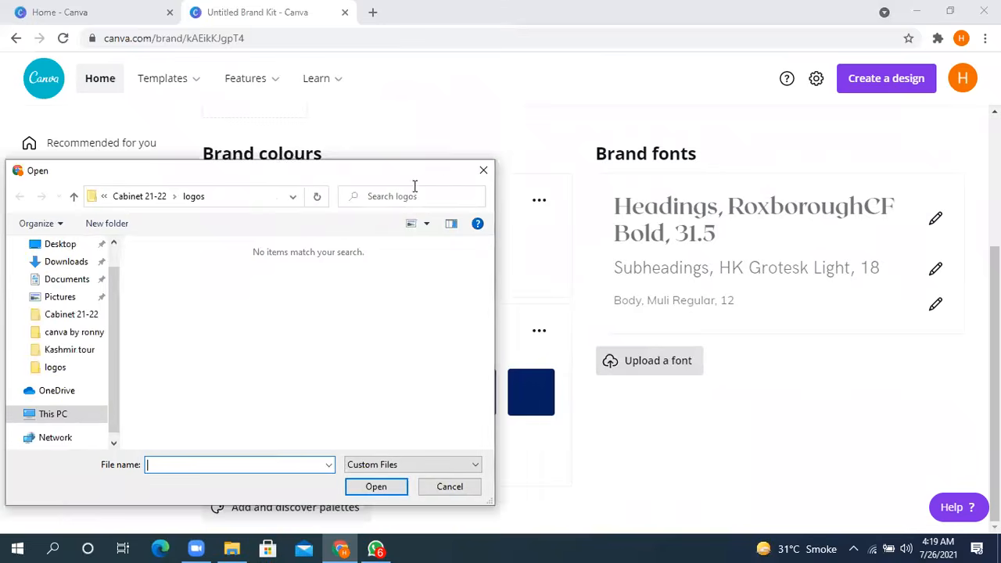
{"action": "left_click", "coordinate": [490, 172]}
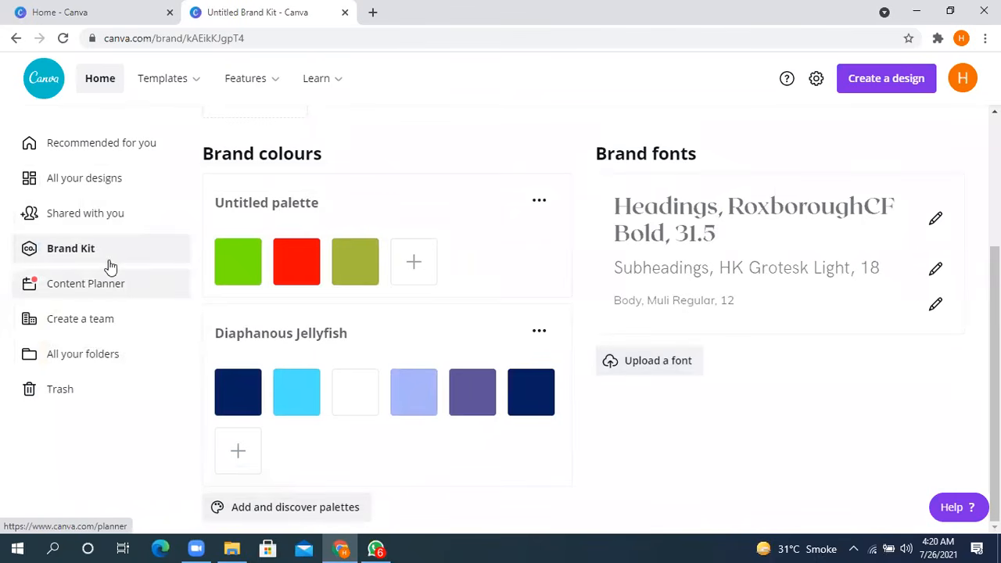
- View the Content Planner calendar and the page for inviting members to a team
{"action": "left_click", "coordinate": [97, 291]}
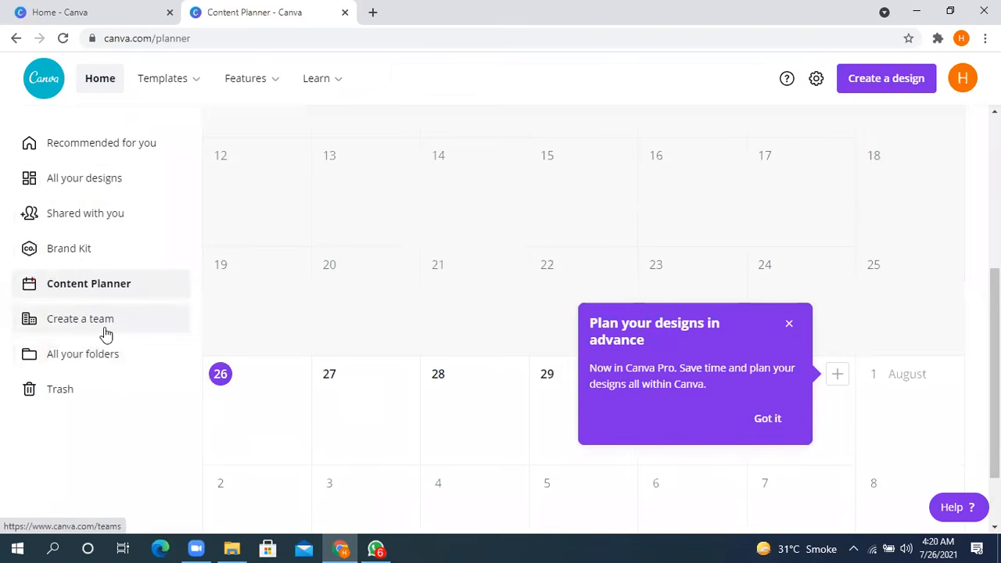
{"action": "left_click", "coordinate": [109, 333]}
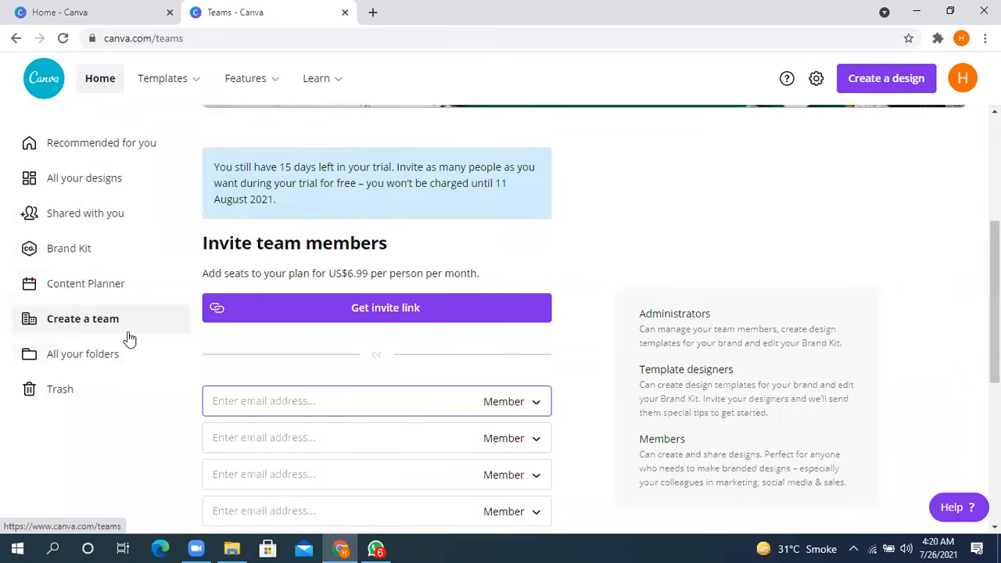
- Create a new folder named "sahiwal elites" among all your folders
{"action": "left_click", "coordinate": [103, 356]}
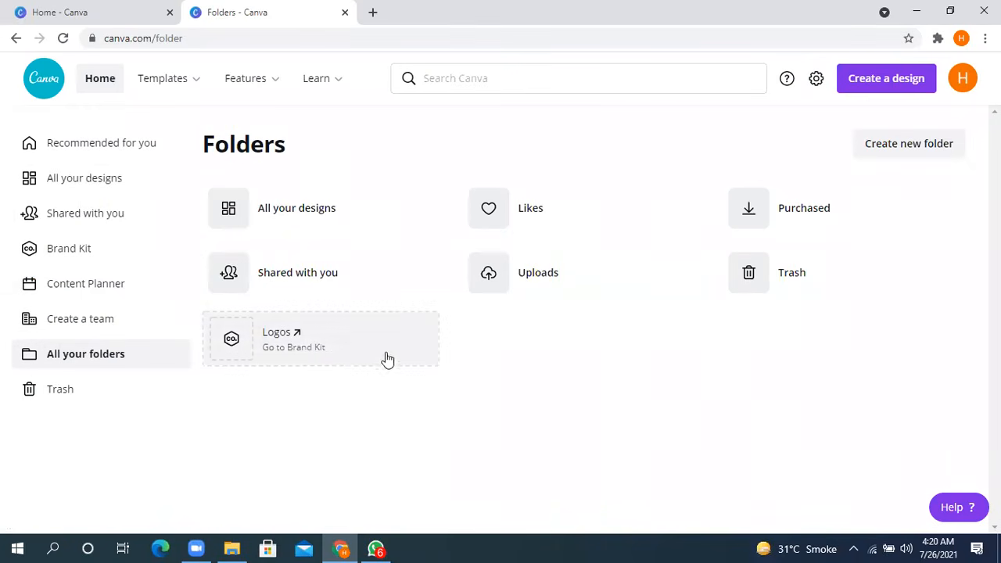
{"action": "left_click", "coordinate": [920, 151]}
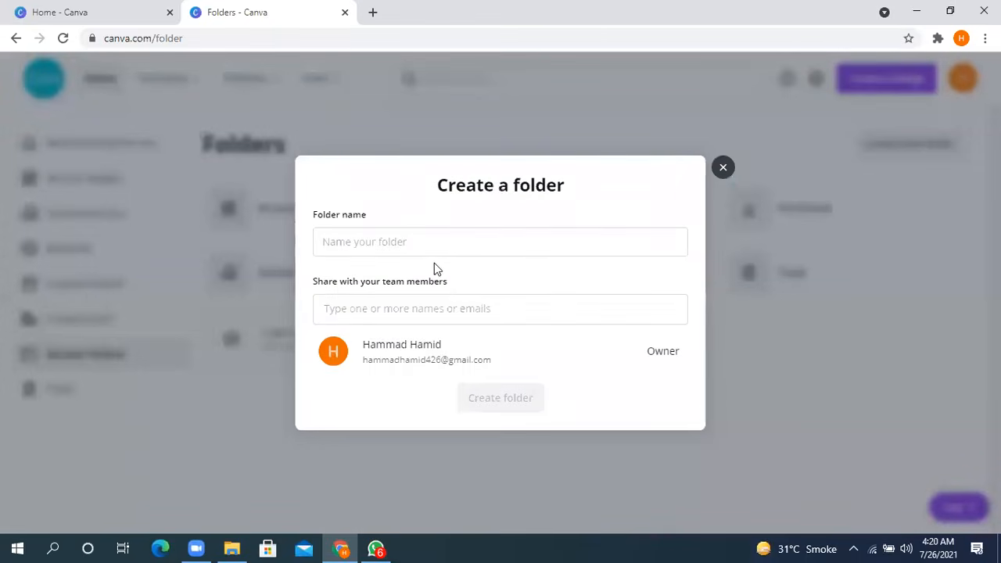
{"action": "left_click", "coordinate": [424, 247]}
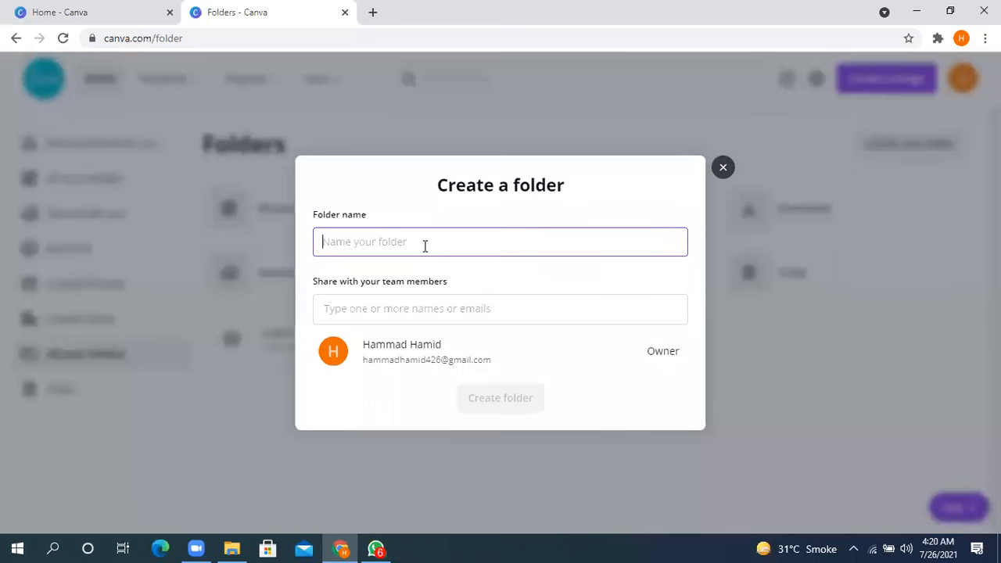
{"action": "type", "text": "e"}
{"action": "key", "text": "BackSpace"}
{"action": "type", "text": "sahiwa"}
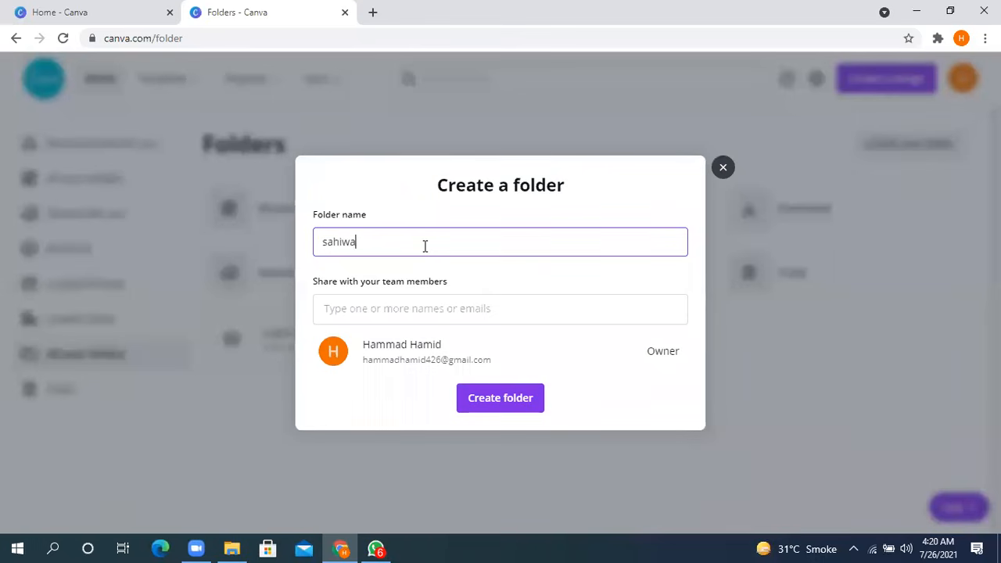
{"action": "type", "text": "l eliteds"}
{"action": "left_click", "coordinate": [492, 392]}
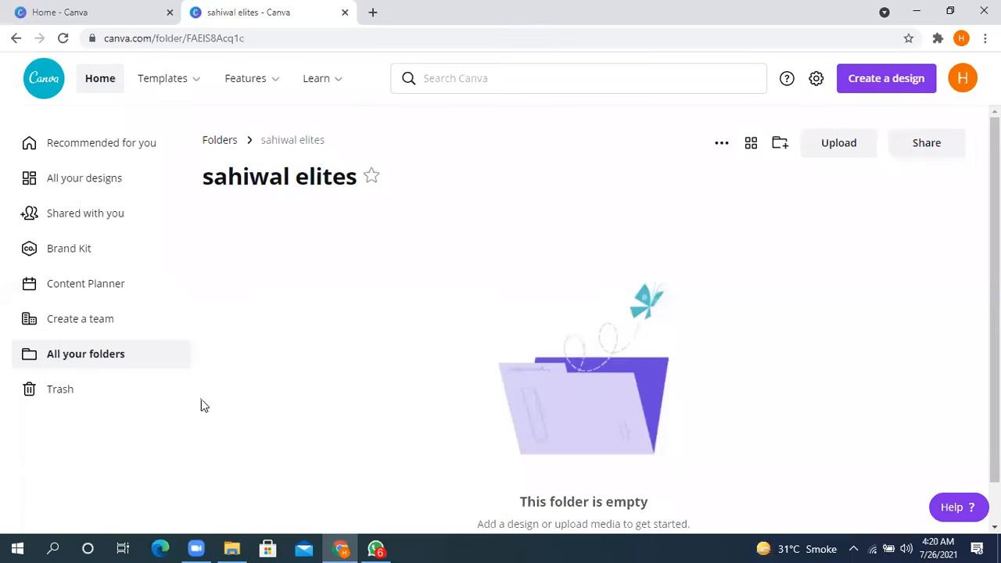
- Return to the list of all folders and check the liked designs in the Likes folder
{"action": "scroll", "coordinate": [201, 401], "scroll_direction": "down", "scroll_amount": 1}
{"action": "left_click", "coordinate": [90, 351]}
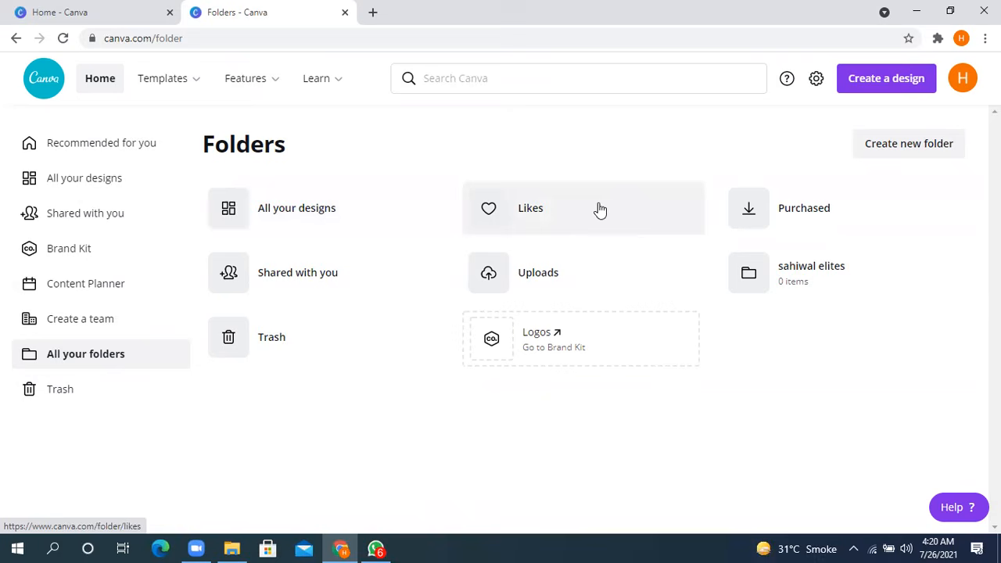
{"action": "left_click", "coordinate": [574, 217]}
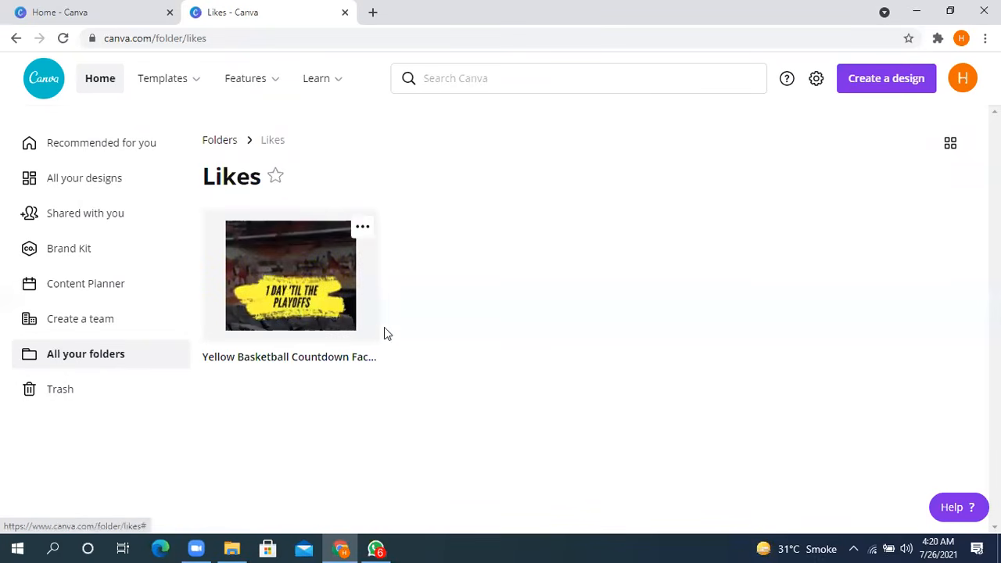
{"action": "left_click", "coordinate": [15, 39]}
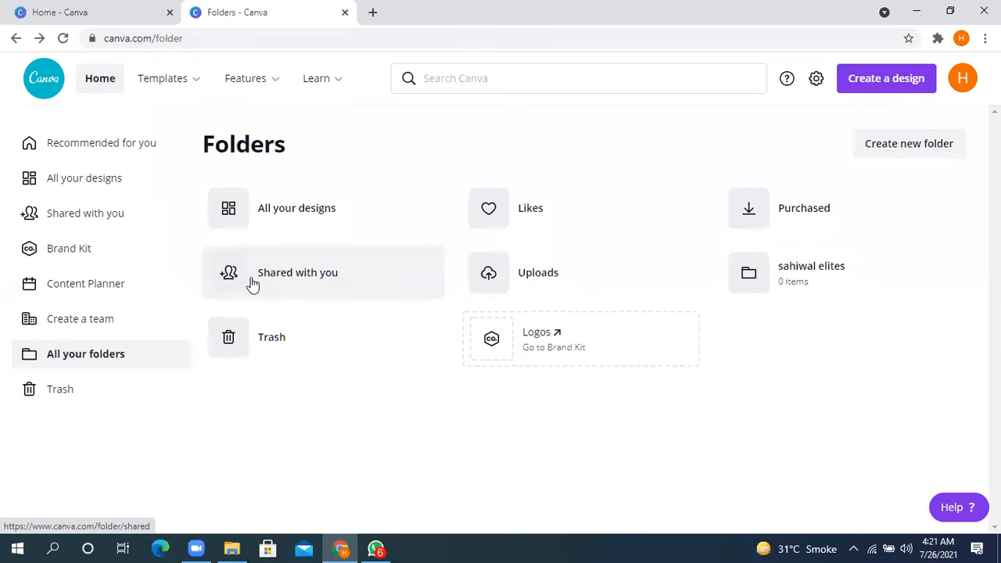
- Open the Uploads folder and look through the uploaded images
{"action": "left_click", "coordinate": [528, 279]}
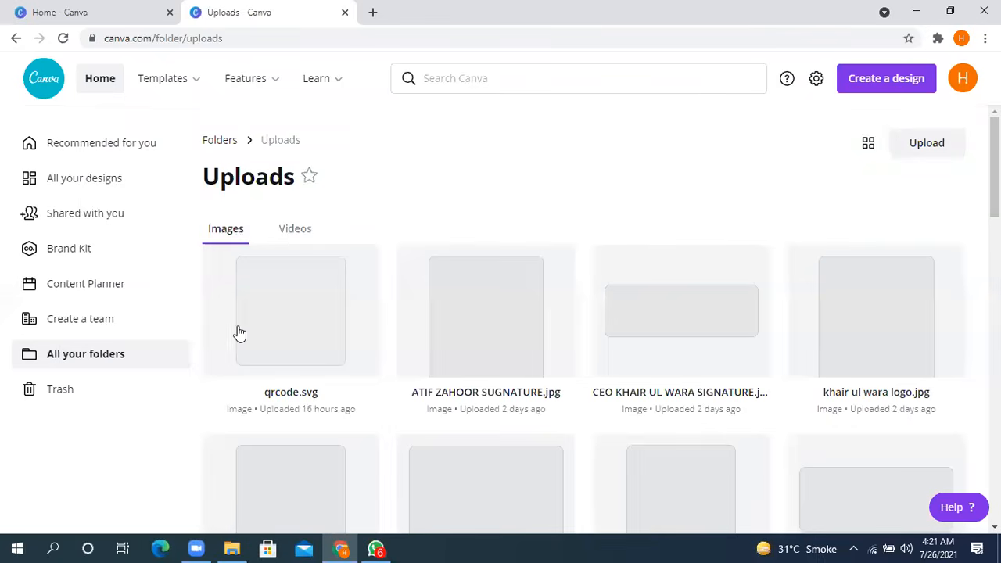
{"action": "scroll", "coordinate": [287, 253], "scroll_direction": "down", "scroll_amount": 3}
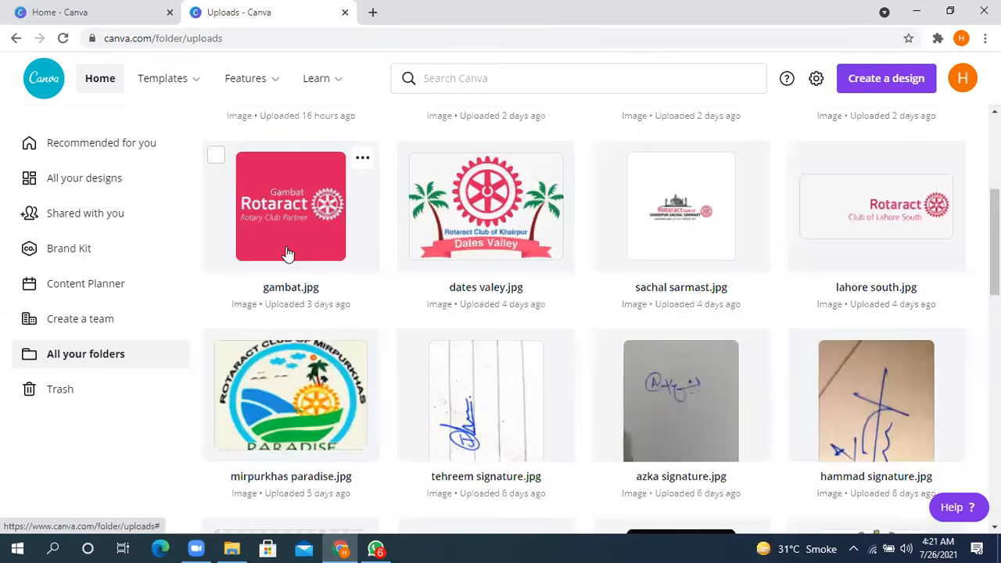
{"action": "scroll", "coordinate": [288, 253], "scroll_direction": "down", "scroll_amount": 2}
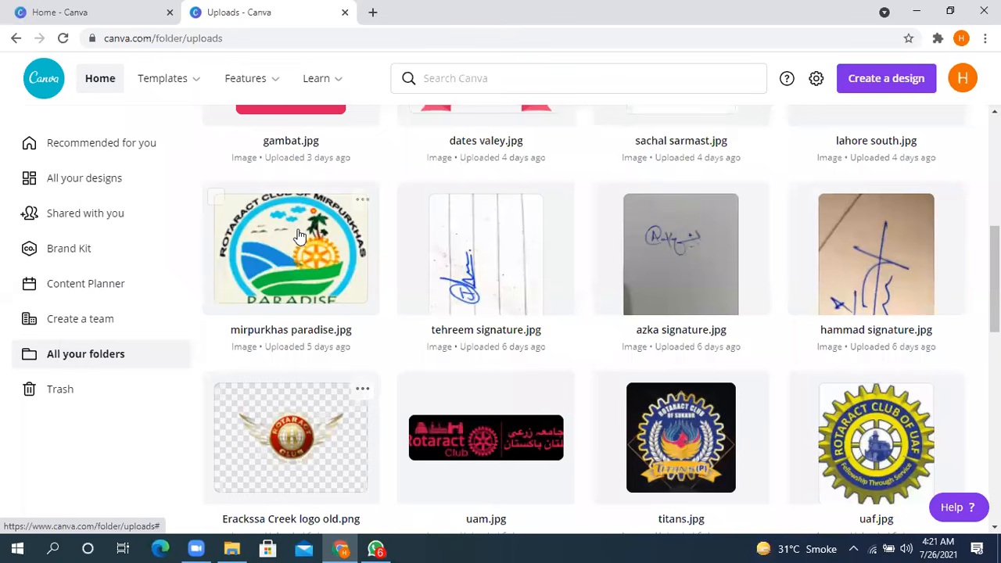
{"action": "scroll", "coordinate": [300, 236], "scroll_direction": "up", "scroll_amount": 6}
{"action": "scroll", "coordinate": [739, 344], "scroll_direction": "down", "scroll_amount": 6}
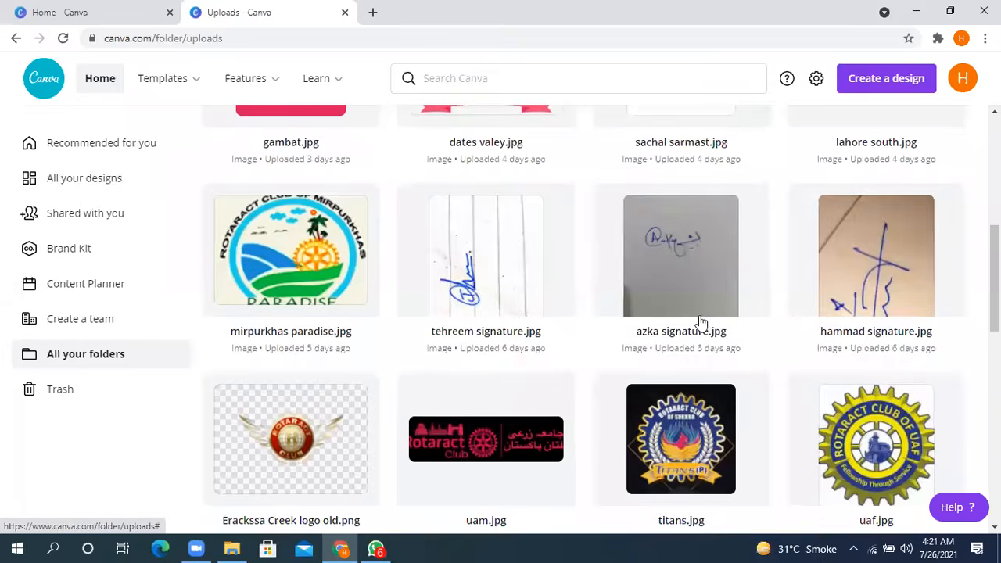
{"action": "scroll", "coordinate": [692, 321], "scroll_direction": "down", "scroll_amount": 5}
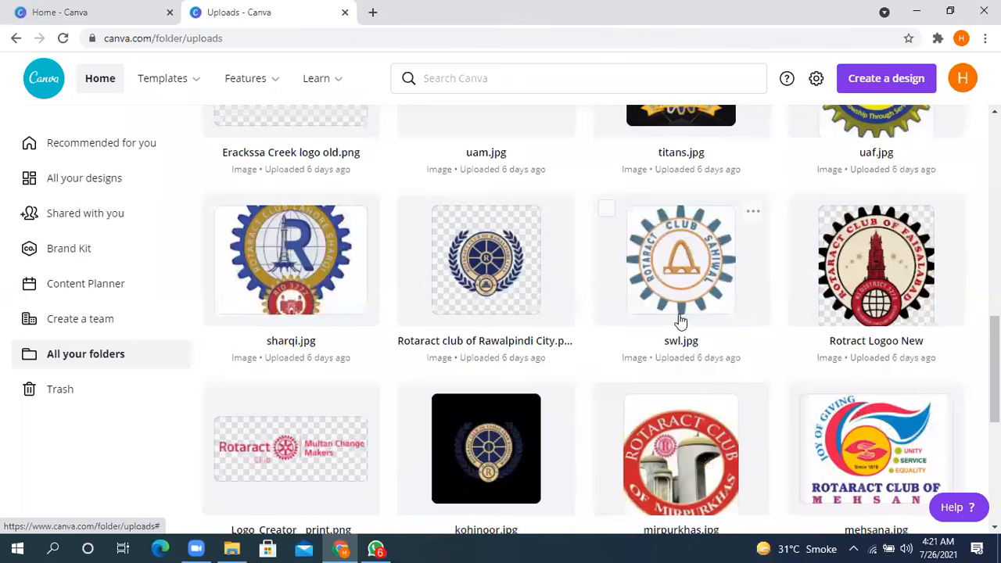
{"action": "scroll", "coordinate": [680, 321], "scroll_direction": "down", "scroll_amount": 1}
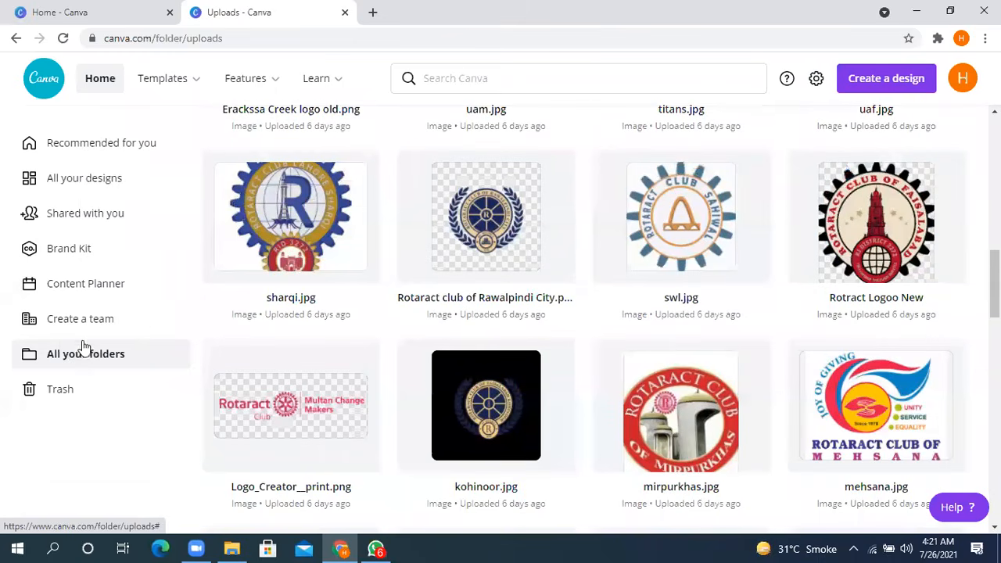
- Revisit the folder list, view the deleted designs in the Trash, and go back to the home page
{"action": "left_click", "coordinate": [99, 361]}
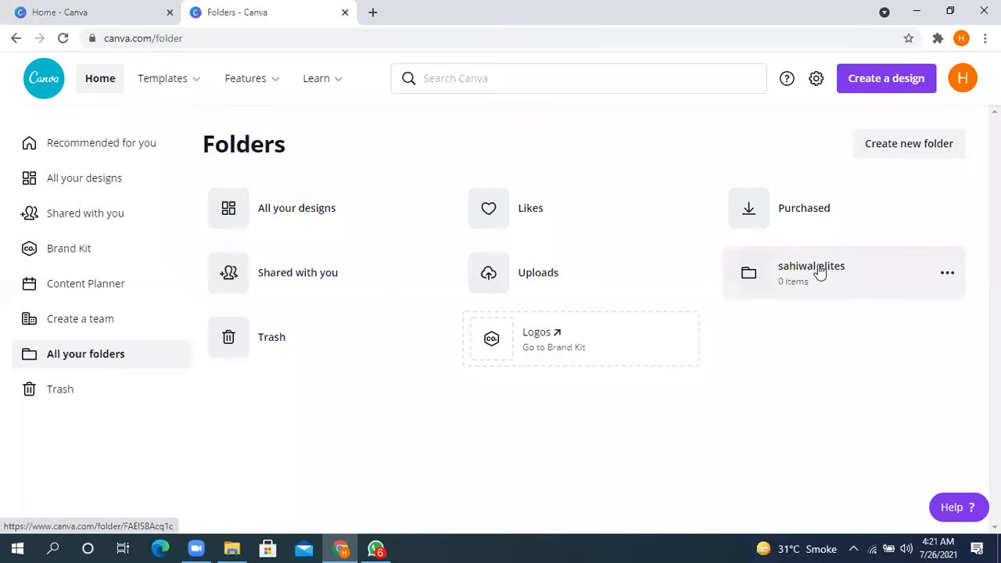
{"action": "left_click", "coordinate": [60, 397]}
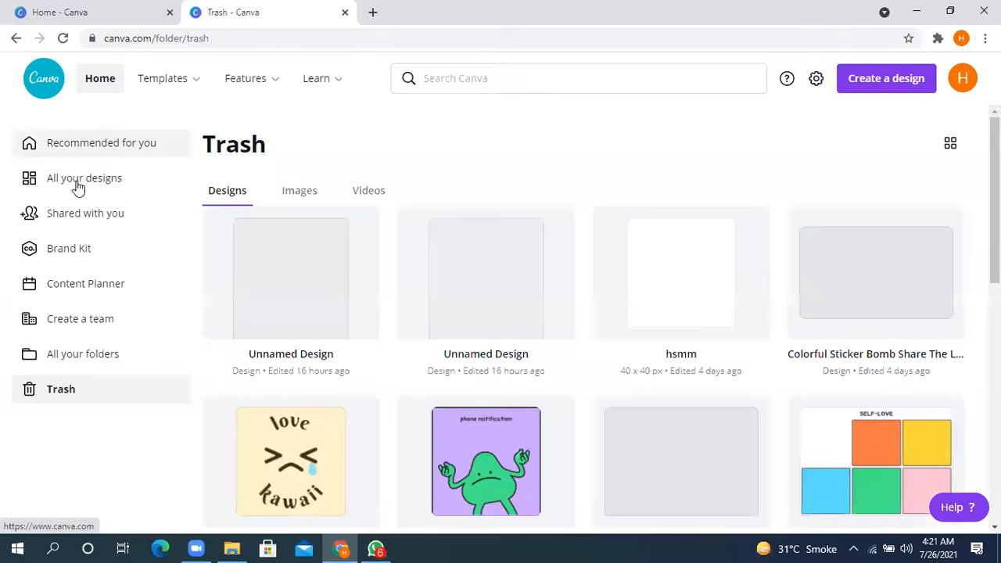
{"action": "left_click", "coordinate": [82, 178]}
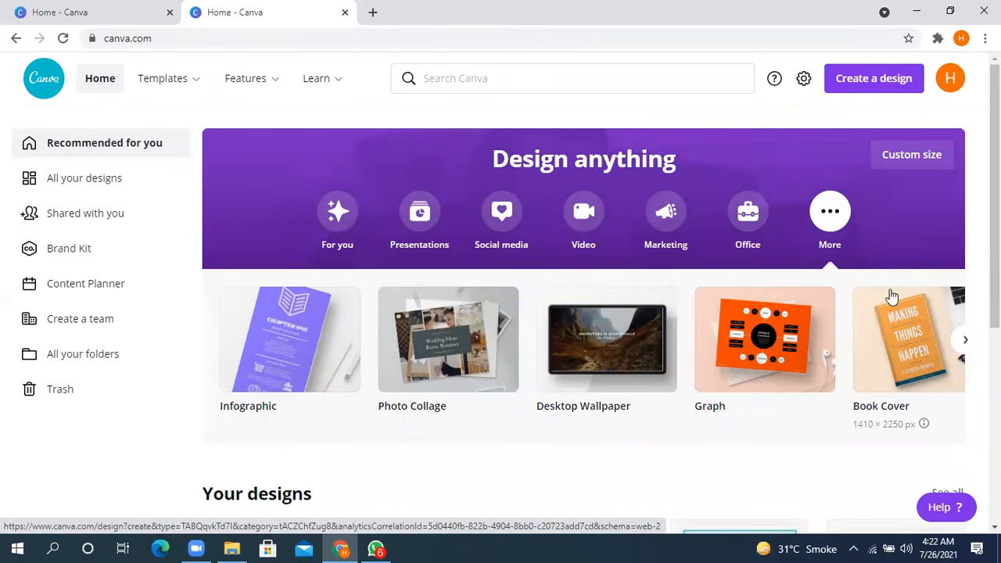
- Check the Social media design types and start a new blank poster from the Marketing category
{"action": "left_click", "coordinate": [501, 219]}
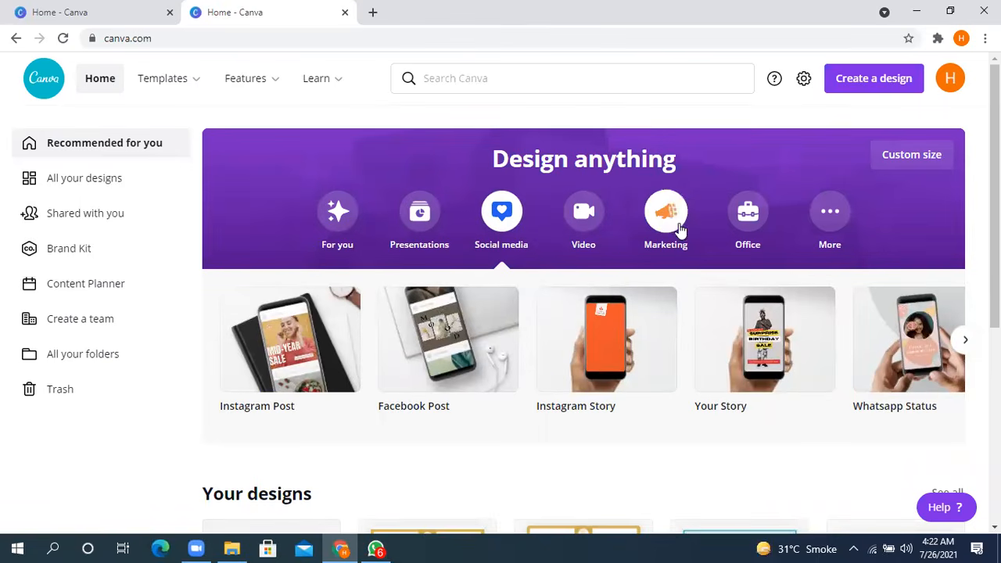
{"action": "left_click", "coordinate": [647, 251]}
{"action": "left_click", "coordinate": [314, 333]}
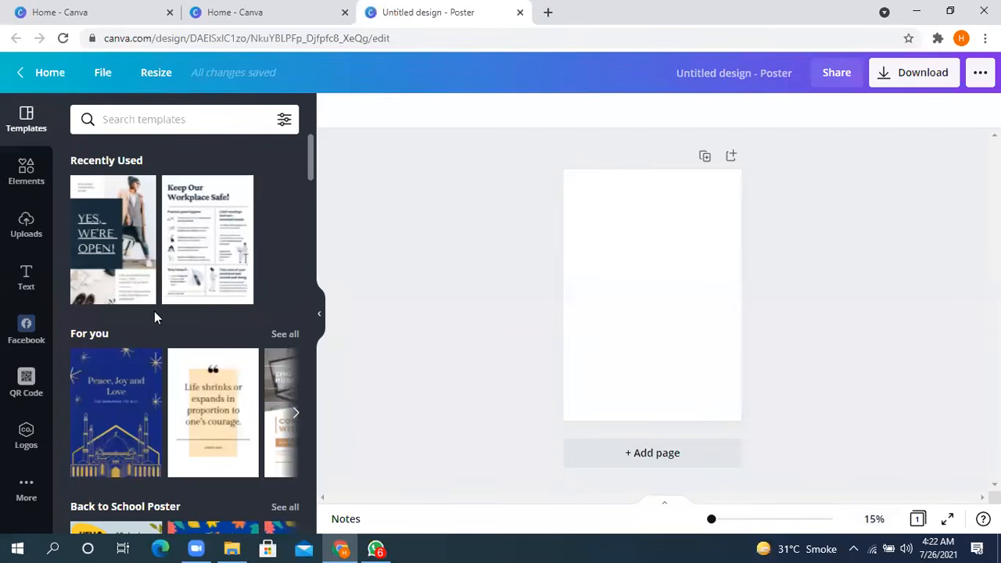
- Browse the poster template categories down to Event Poster and page through the Event Poster templates
{"action": "scroll", "coordinate": [198, 221], "scroll_direction": "down", "scroll_amount": 5}
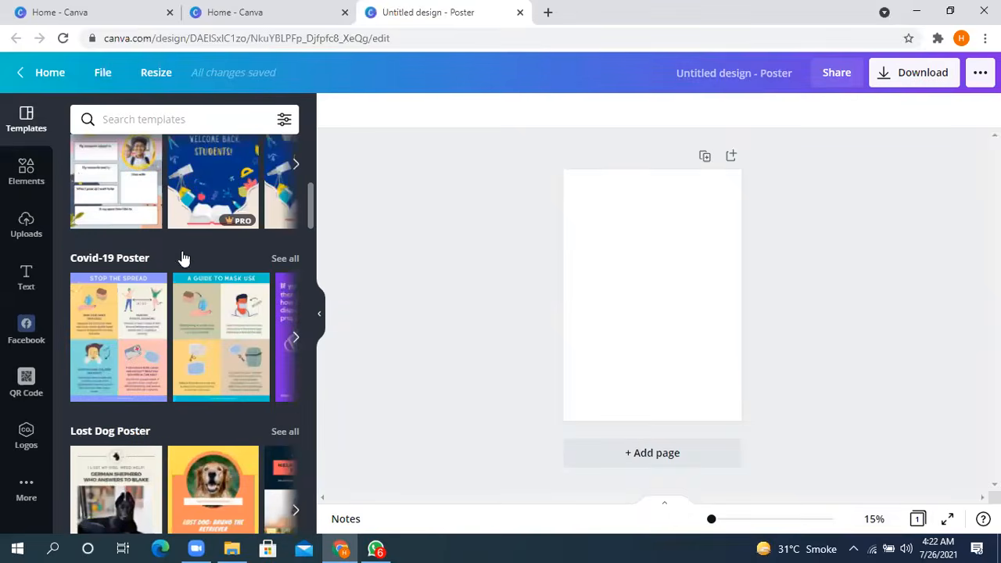
{"action": "scroll", "coordinate": [180, 251], "scroll_direction": "down", "scroll_amount": 4}
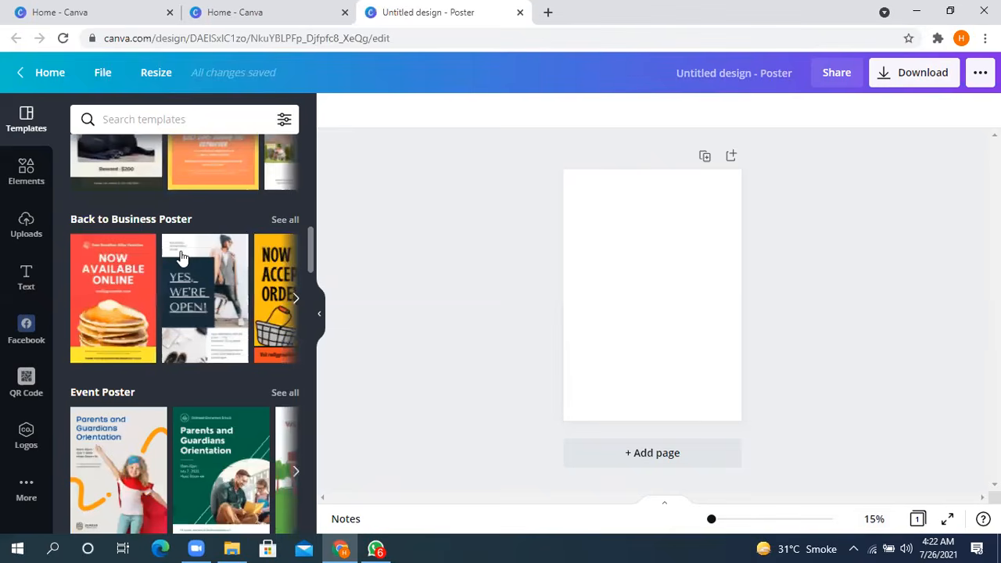
{"action": "scroll", "coordinate": [180, 256], "scroll_direction": "down", "scroll_amount": 3}
{"action": "scroll", "coordinate": [180, 257], "scroll_direction": "up", "scroll_amount": 2}
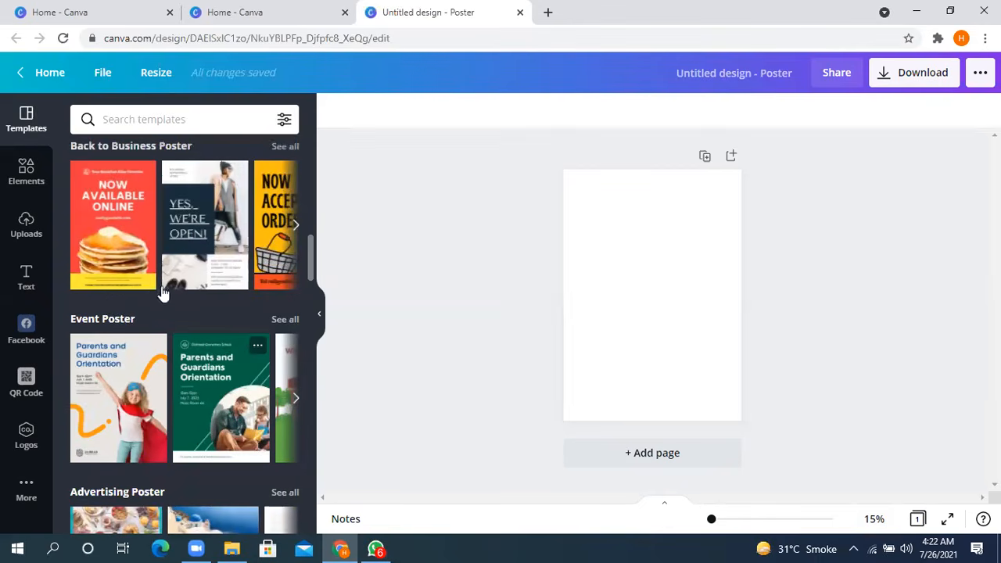
{"action": "left_click", "coordinate": [293, 402]}
{"action": "left_click", "coordinate": [293, 397]}
{"action": "scroll", "coordinate": [207, 391], "scroll_direction": "down", "scroll_amount": 1}
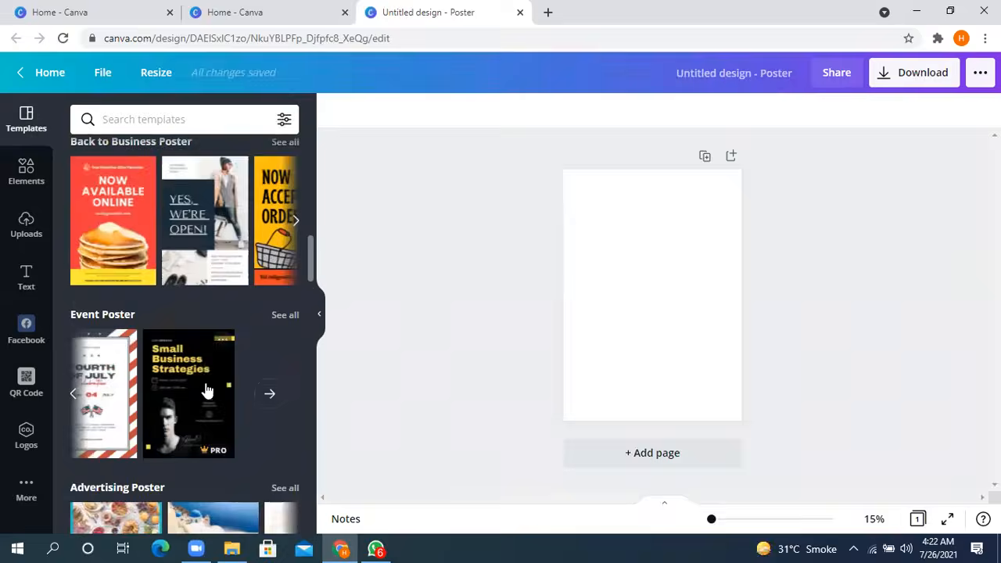
- Browse the Advertising, School, Photo, Quote, Campaign and Motivational poster templates
{"action": "scroll", "coordinate": [207, 391], "scroll_direction": "down", "scroll_amount": 3}
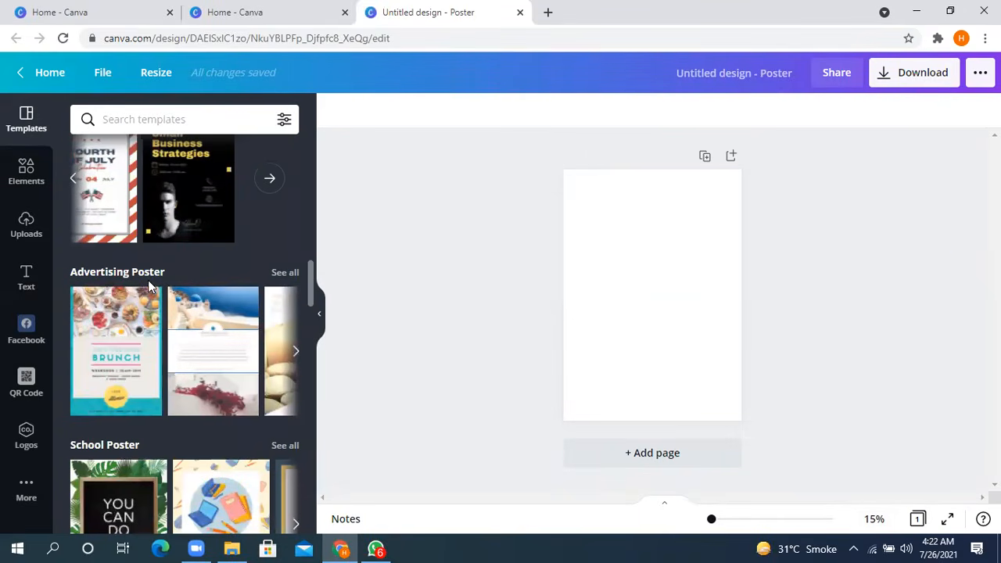
{"action": "scroll", "coordinate": [215, 325], "scroll_direction": "down", "scroll_amount": 3}
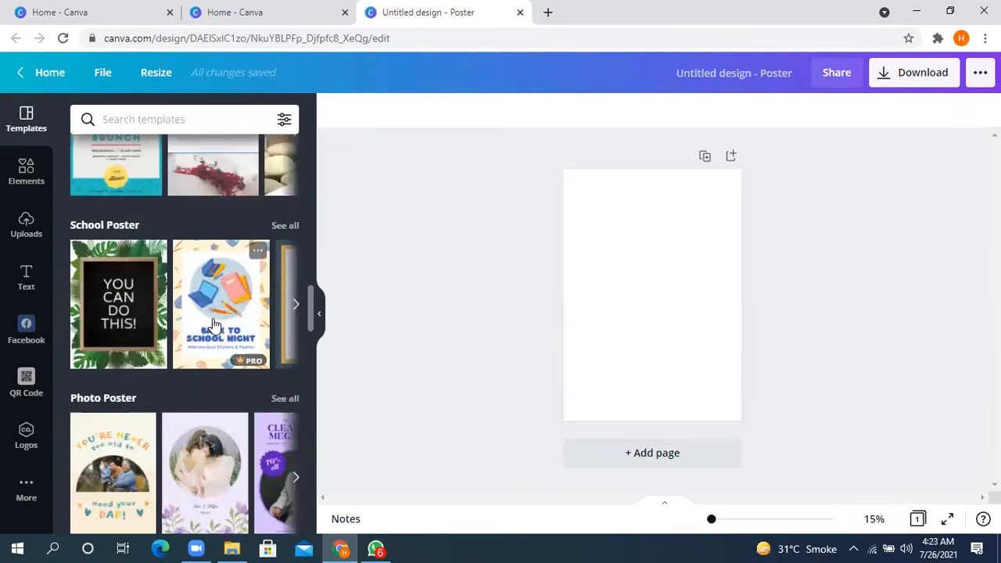
{"action": "scroll", "coordinate": [209, 336], "scroll_direction": "down", "scroll_amount": 2}
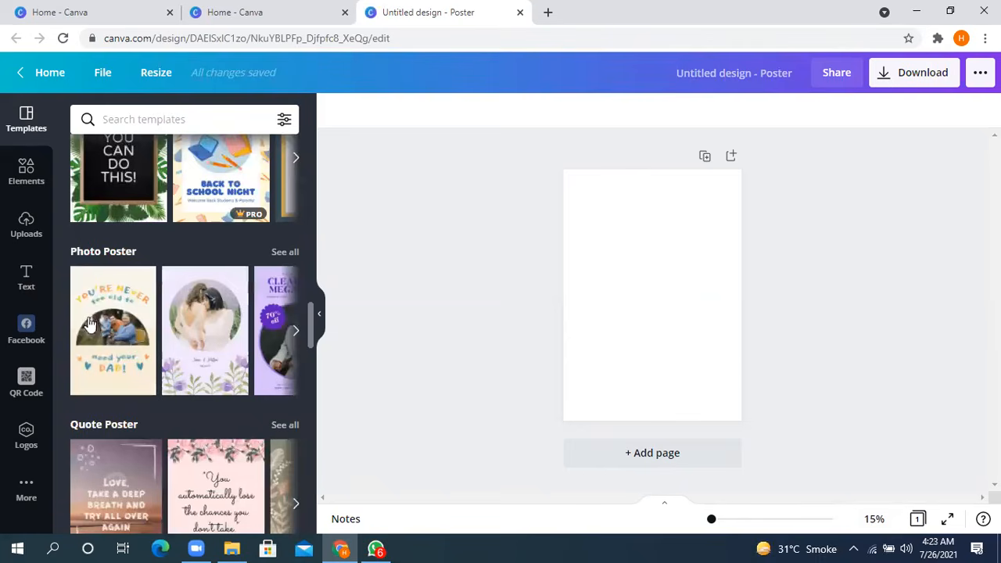
{"action": "scroll", "coordinate": [93, 424], "scroll_direction": "down", "scroll_amount": 3}
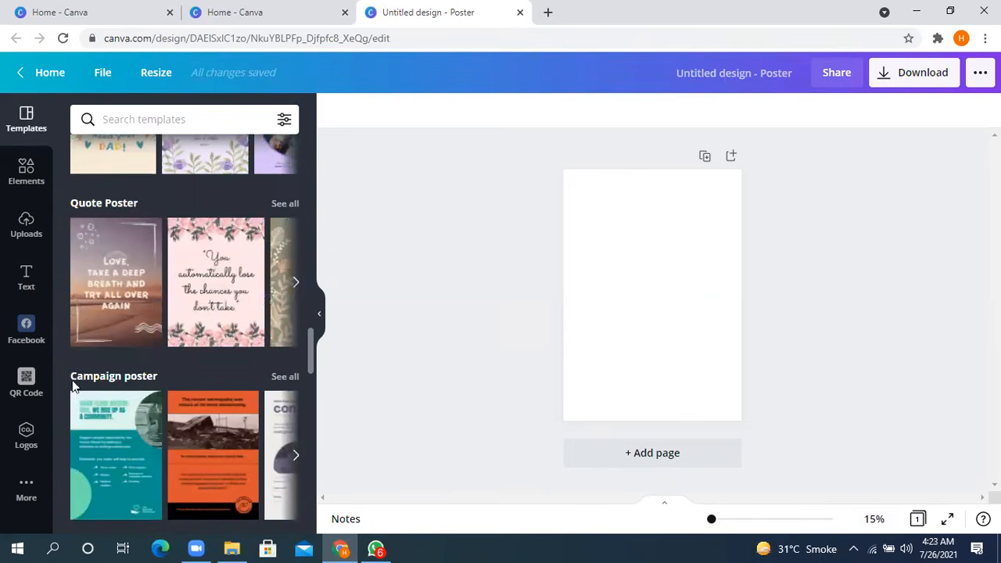
{"action": "scroll", "coordinate": [78, 391], "scroll_direction": "down", "scroll_amount": 4}
{"action": "scroll", "coordinate": [166, 275], "scroll_direction": "up", "scroll_amount": 1}
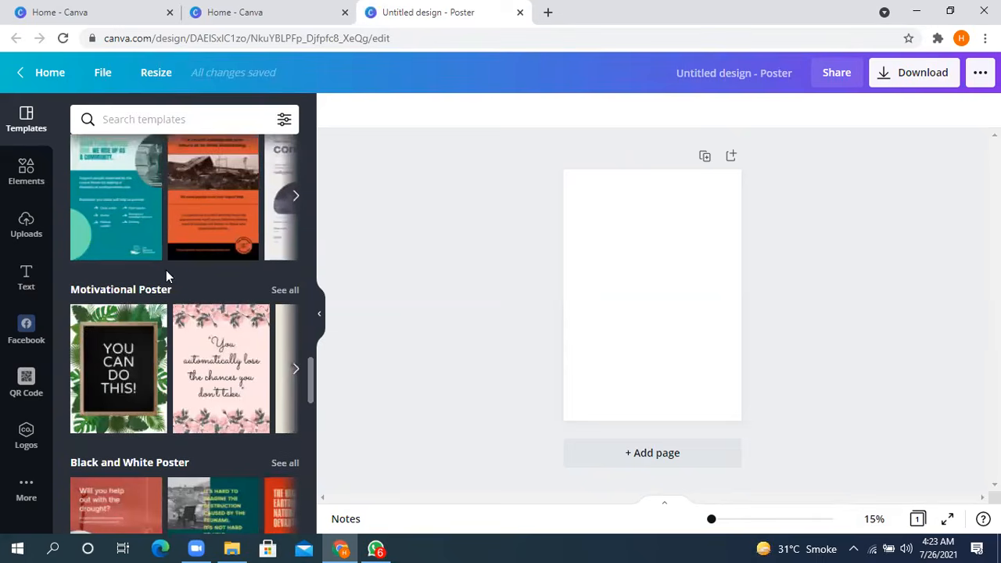
{"action": "scroll", "coordinate": [209, 349], "scroll_direction": "up", "scroll_amount": 1}
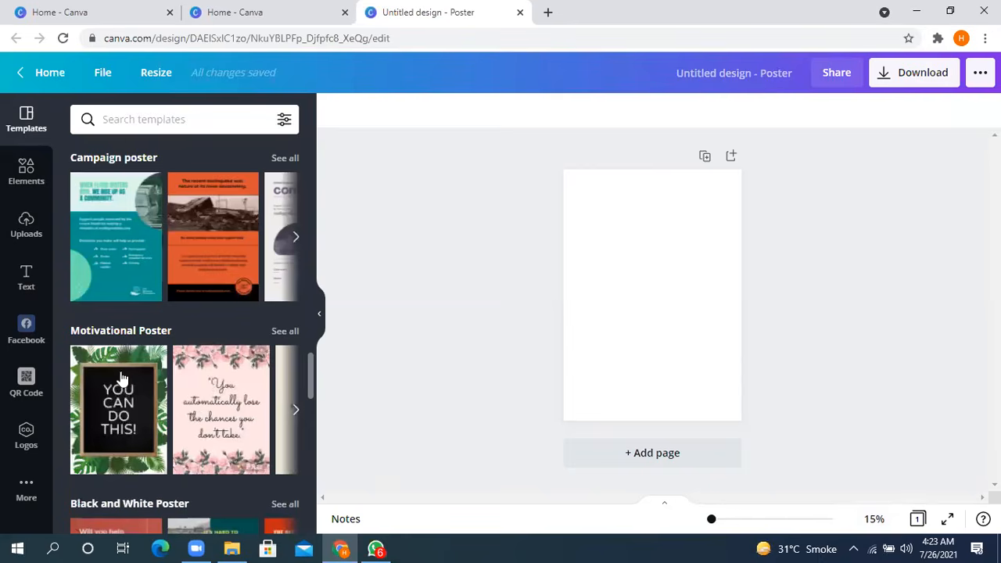
- Page through the Motivational Poster templates and browse the Black and White, Music, Climate Change, Concert and Movie poster categories
{"action": "left_click", "coordinate": [294, 411]}
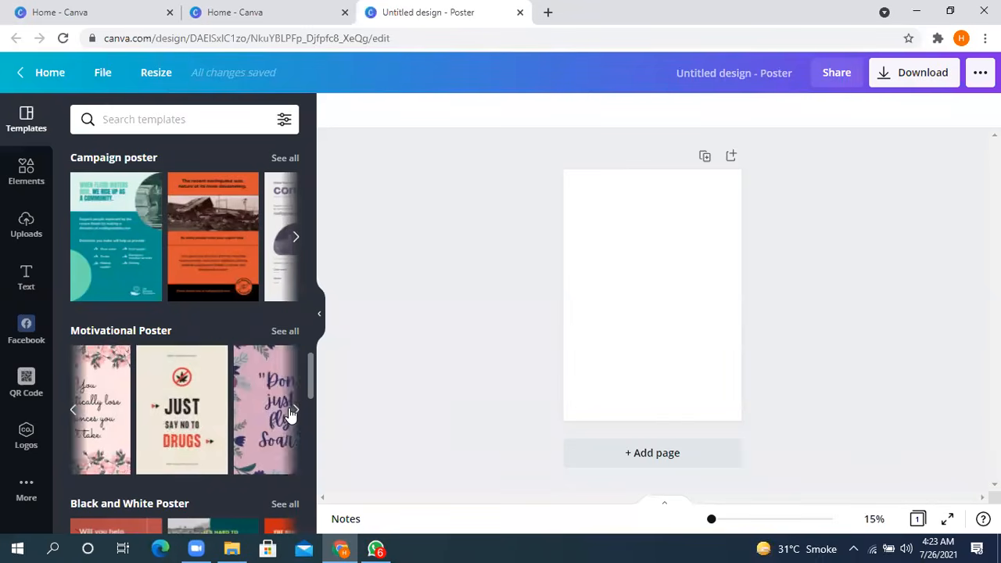
{"action": "left_click", "coordinate": [293, 412]}
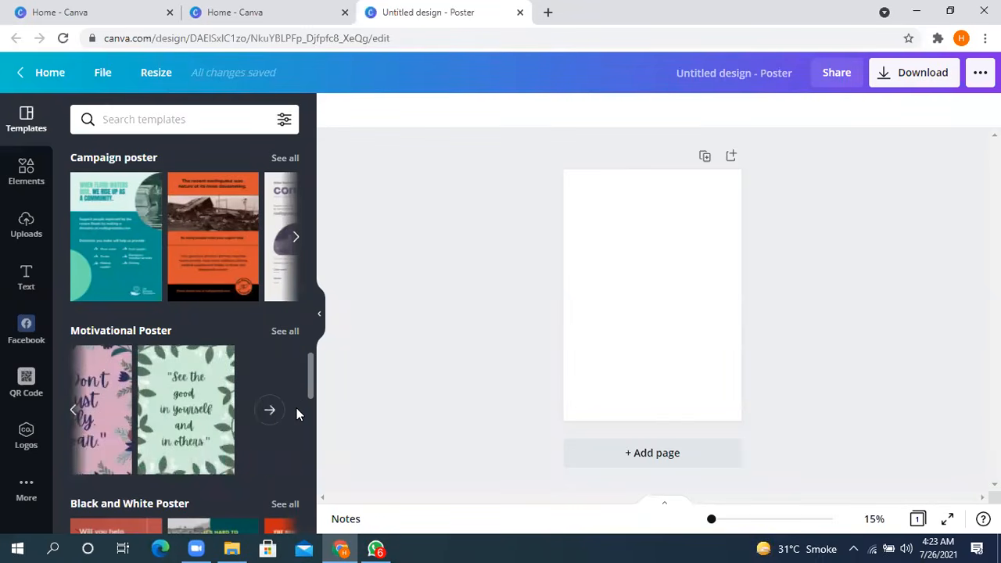
{"action": "scroll", "coordinate": [211, 395], "scroll_direction": "down", "scroll_amount": 3}
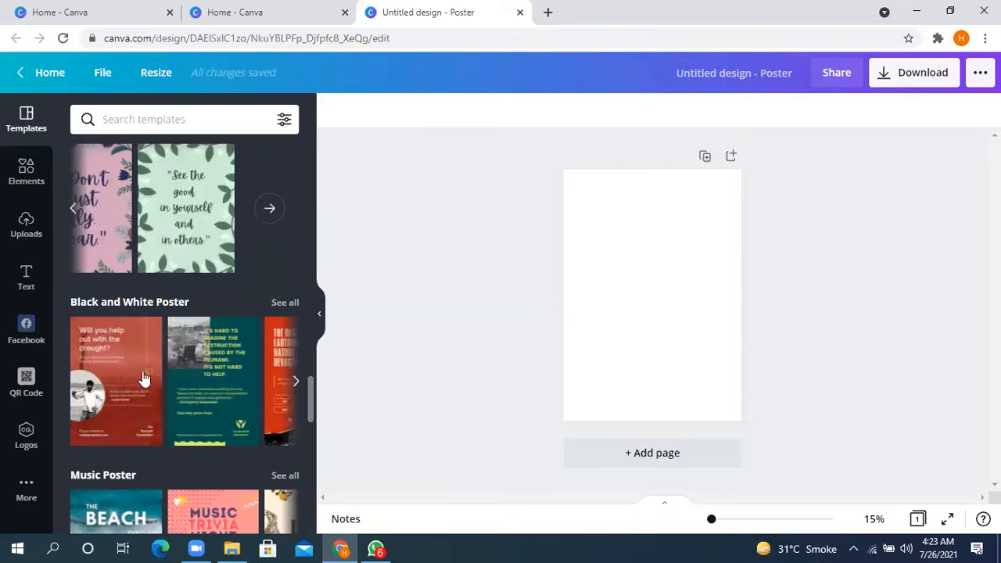
{"action": "scroll", "coordinate": [106, 313], "scroll_direction": "down", "scroll_amount": 8}
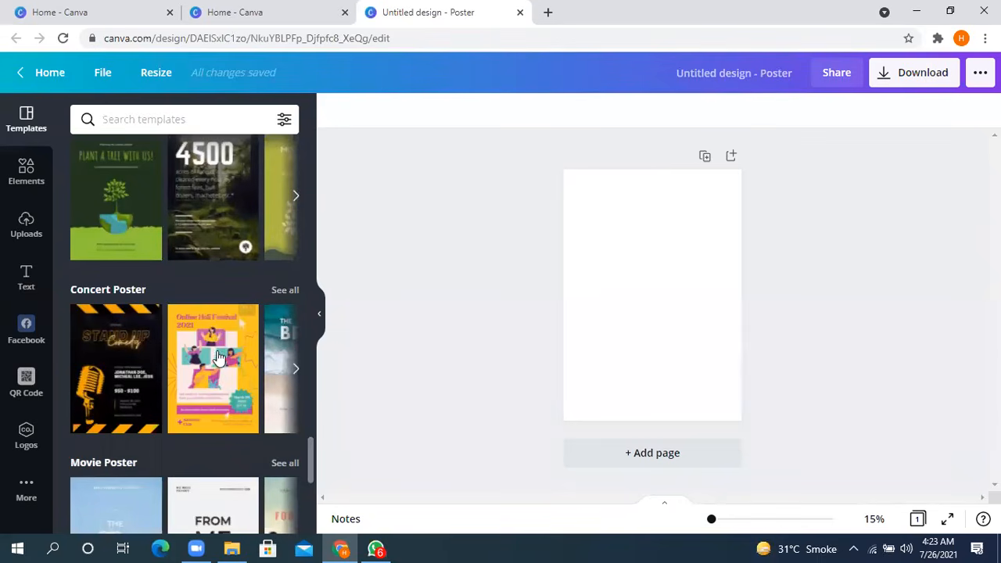
{"action": "scroll", "coordinate": [193, 354], "scroll_direction": "down", "scroll_amount": 2}
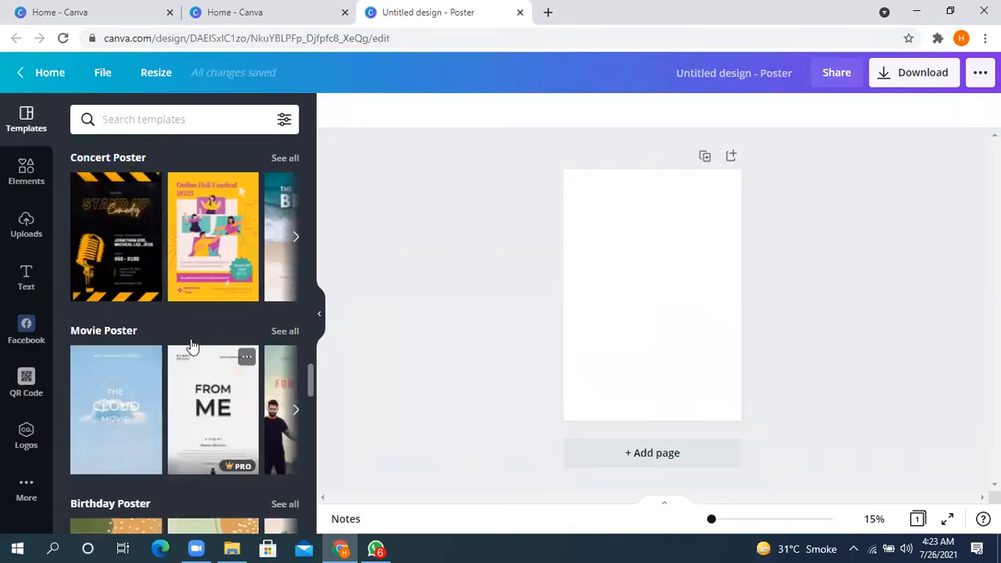
{"action": "scroll", "coordinate": [191, 348], "scroll_direction": "up", "scroll_amount": 3}
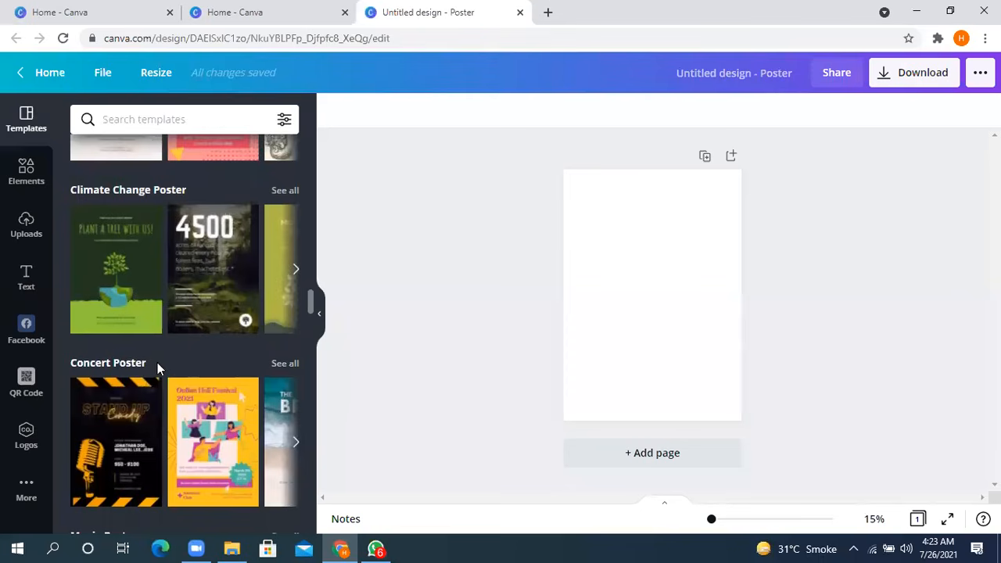
{"action": "scroll", "coordinate": [157, 362], "scroll_direction": "up", "scroll_amount": 3}
{"action": "scroll", "coordinate": [157, 366], "scroll_direction": "up", "scroll_amount": 3}
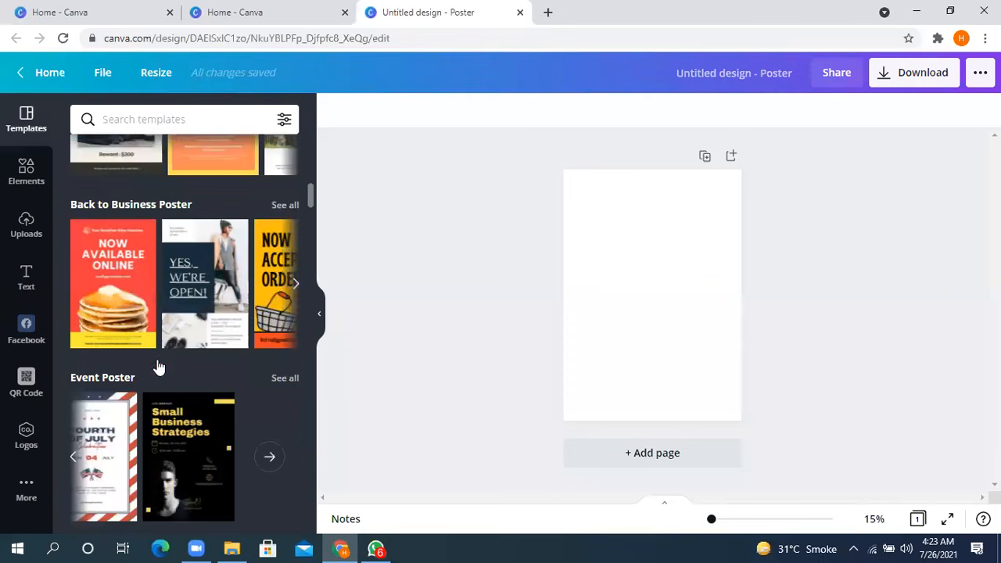
{"action": "scroll", "coordinate": [160, 364], "scroll_direction": "down", "scroll_amount": 5}
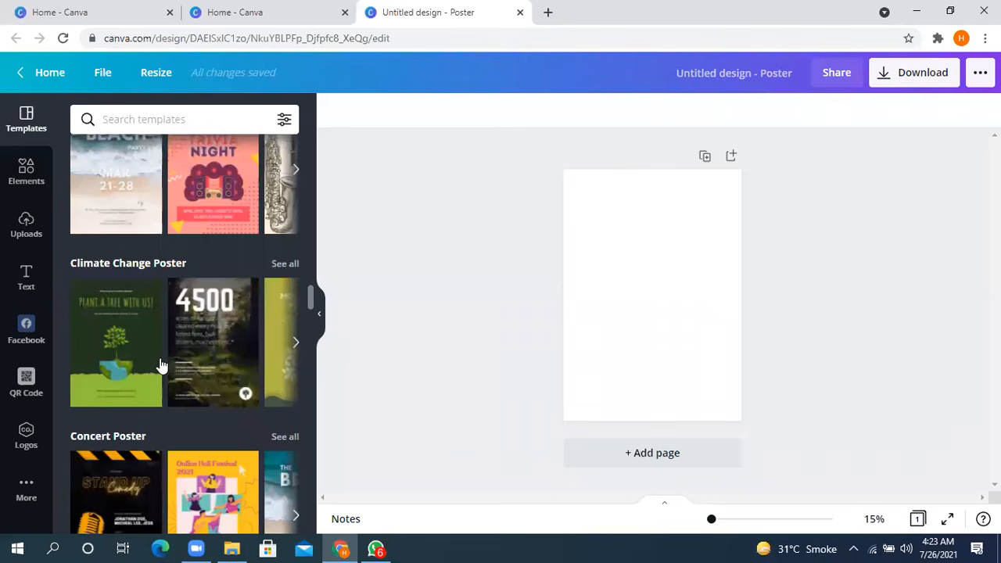
{"action": "scroll", "coordinate": [160, 366], "scroll_direction": "down", "scroll_amount": 3}
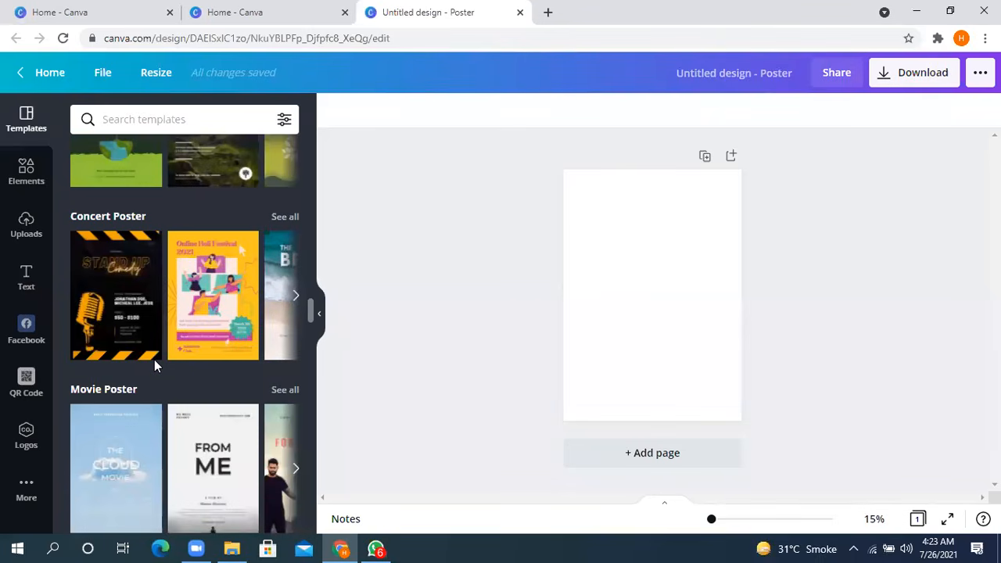
- Apply the "Hello Hello All about me" template from Back to School Poster to the page and view more templates in that category
{"action": "scroll", "coordinate": [154, 359], "scroll_direction": "up", "scroll_amount": 5}
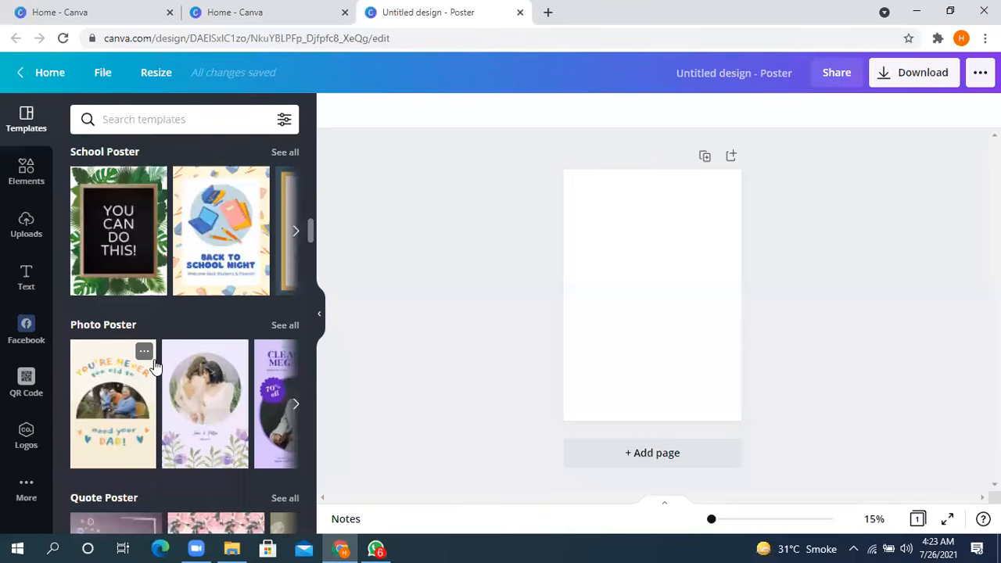
{"action": "scroll", "coordinate": [154, 366], "scroll_direction": "up", "scroll_amount": 5}
{"action": "scroll", "coordinate": [155, 366], "scroll_direction": "up", "scroll_amount": 5}
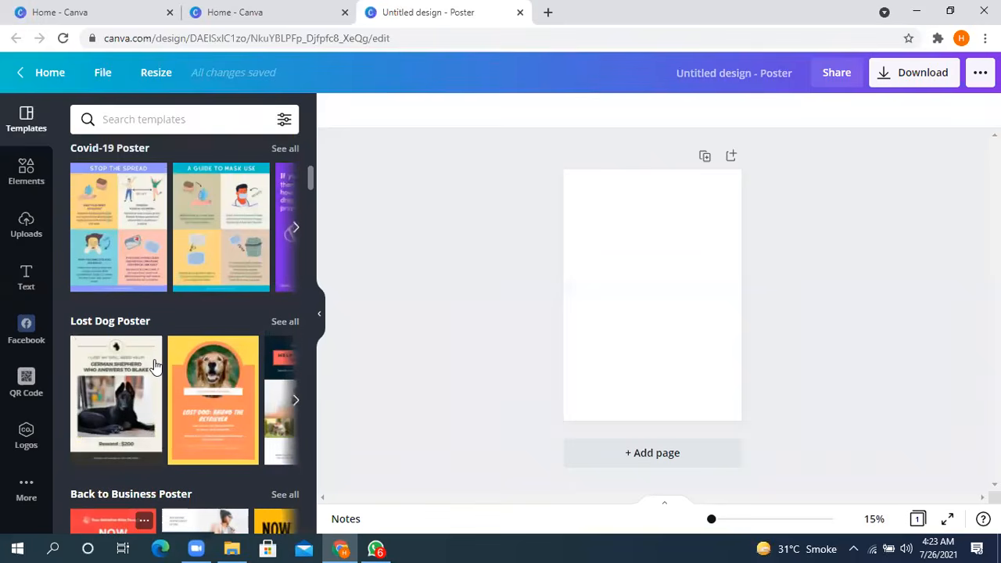
{"action": "scroll", "coordinate": [155, 366], "scroll_direction": "up", "scroll_amount": 5}
{"action": "scroll", "coordinate": [147, 366], "scroll_direction": "down", "scroll_amount": 3}
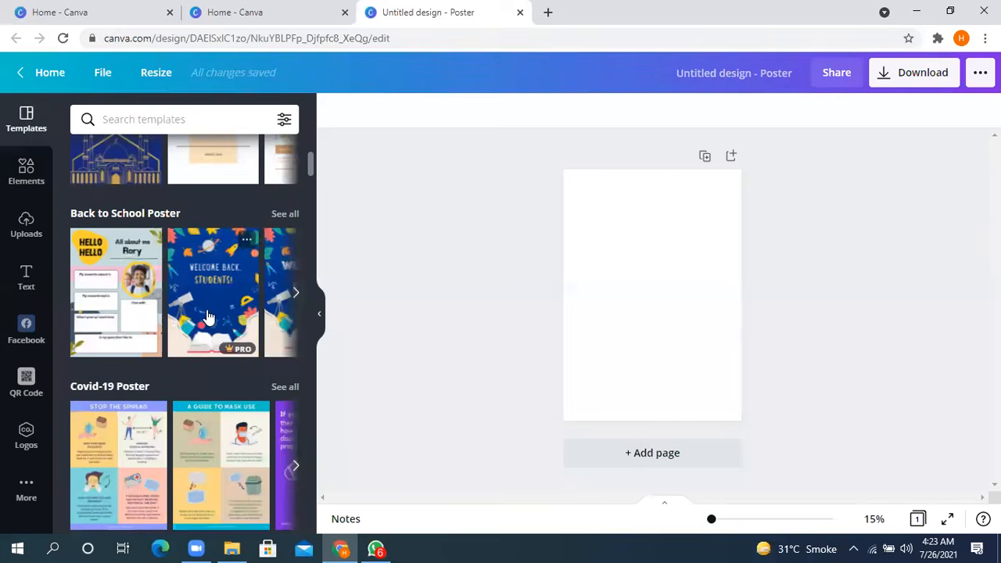
{"action": "left_click", "coordinate": [99, 306]}
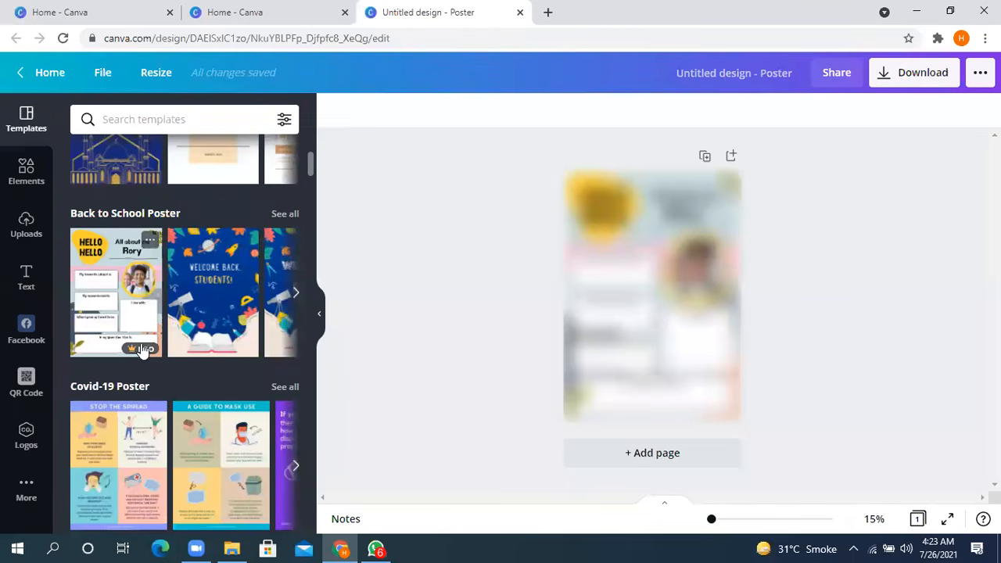
{"action": "left_click", "coordinate": [294, 294]}
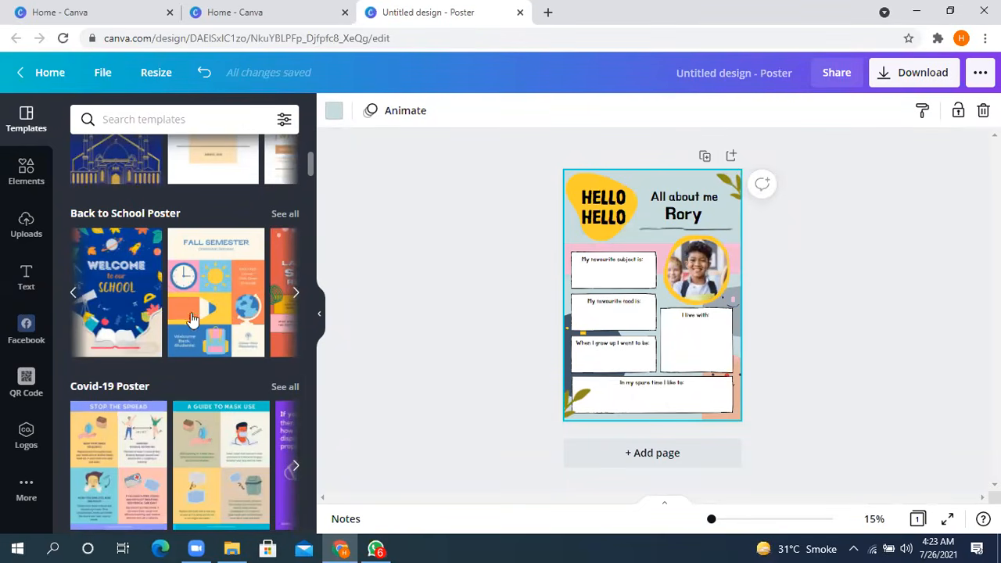
- Check the colour and language filter options for the templates and close them without choosing a filter
{"action": "left_click", "coordinate": [283, 121]}
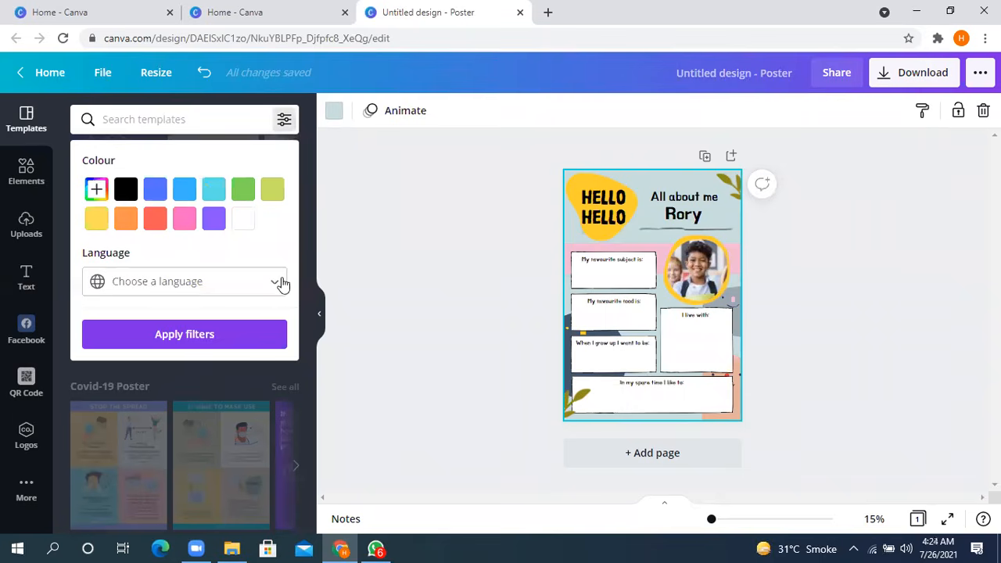
{"action": "left_click", "coordinate": [247, 336]}
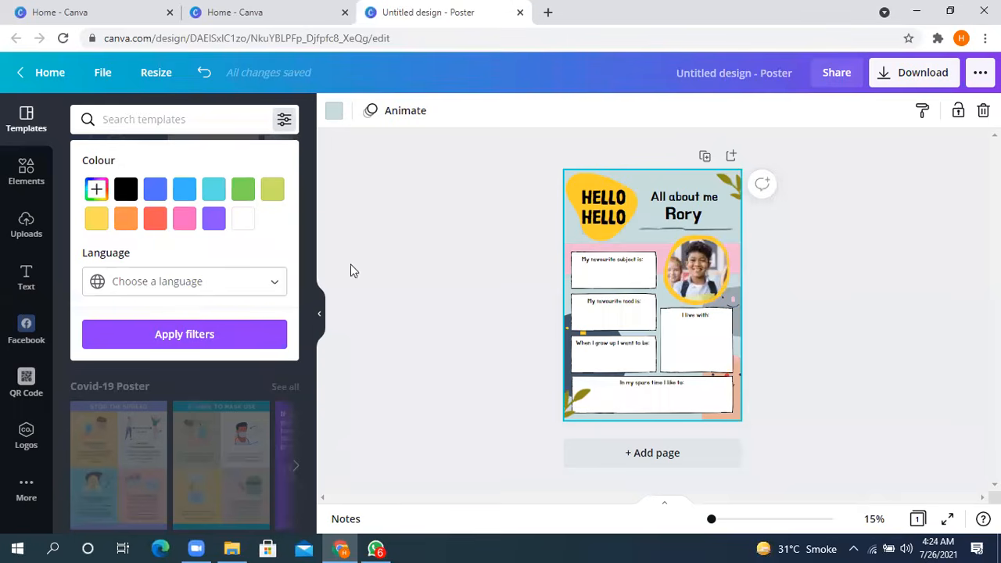
{"action": "left_click", "coordinate": [393, 248]}
{"action": "left_click", "coordinate": [285, 121]}
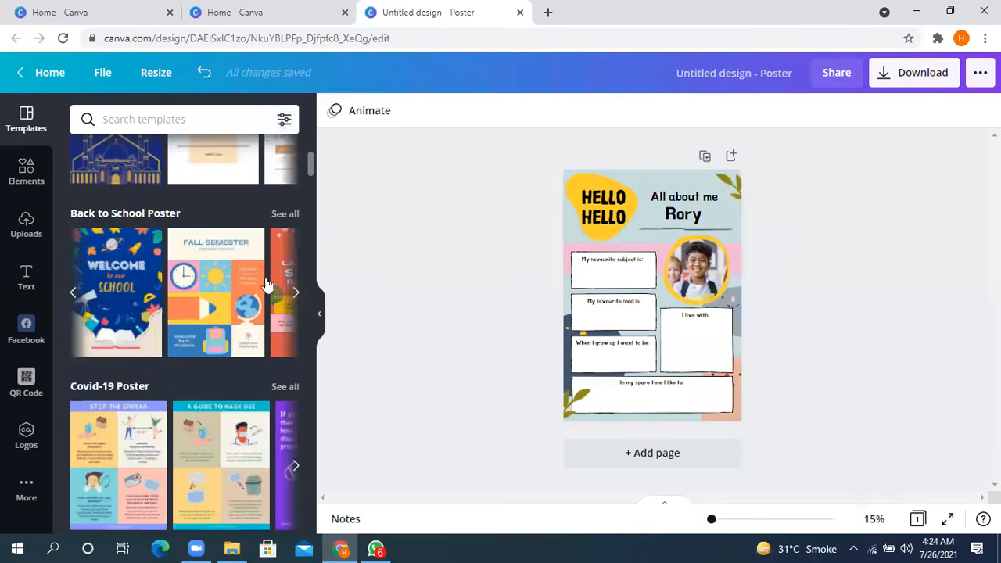
{"action": "left_click", "coordinate": [260, 335]}
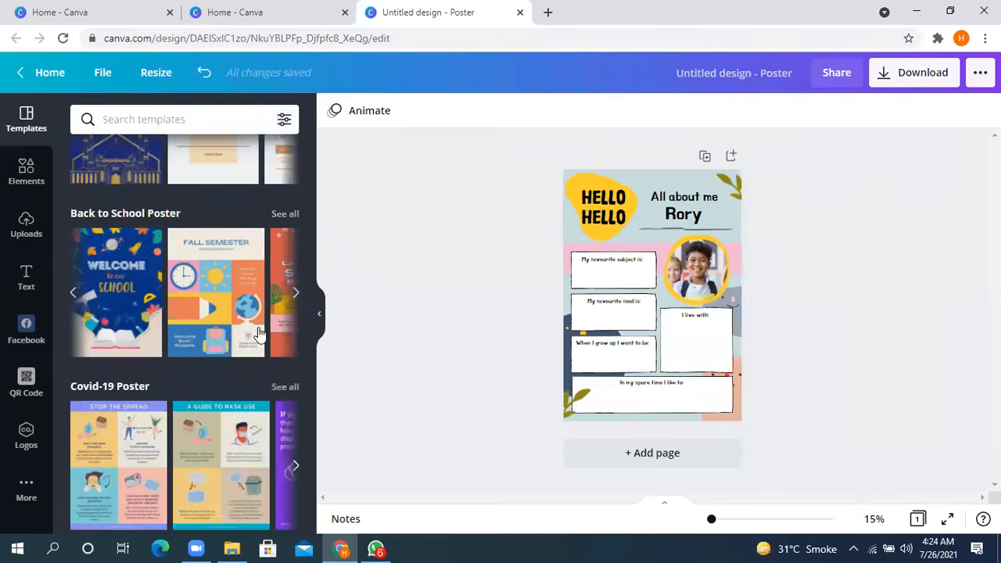
- Look through the languages offered in the template filter and close the list without choosing one
{"action": "left_click", "coordinate": [284, 121]}
{"action": "left_click", "coordinate": [273, 288]}
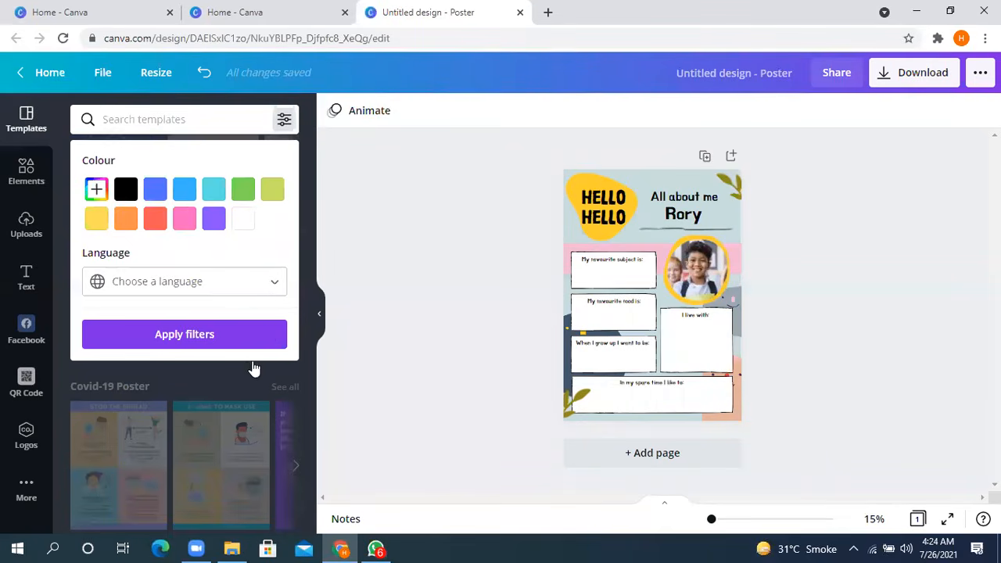
{"action": "scroll", "coordinate": [243, 361], "scroll_direction": "down", "scroll_amount": 6}
{"action": "scroll", "coordinate": [257, 287], "scroll_direction": "down", "scroll_amount": 1}
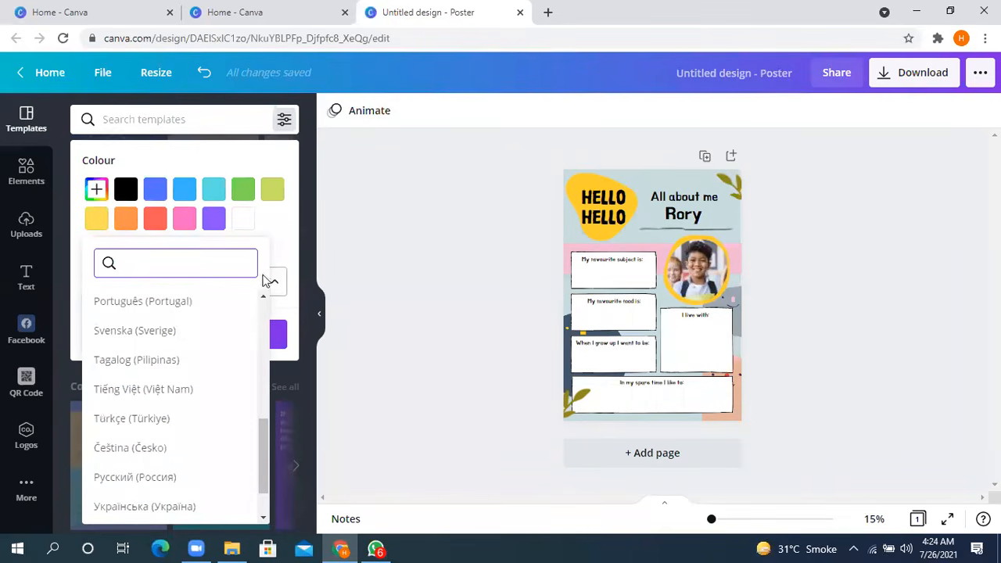
{"action": "left_click", "coordinate": [278, 227]}
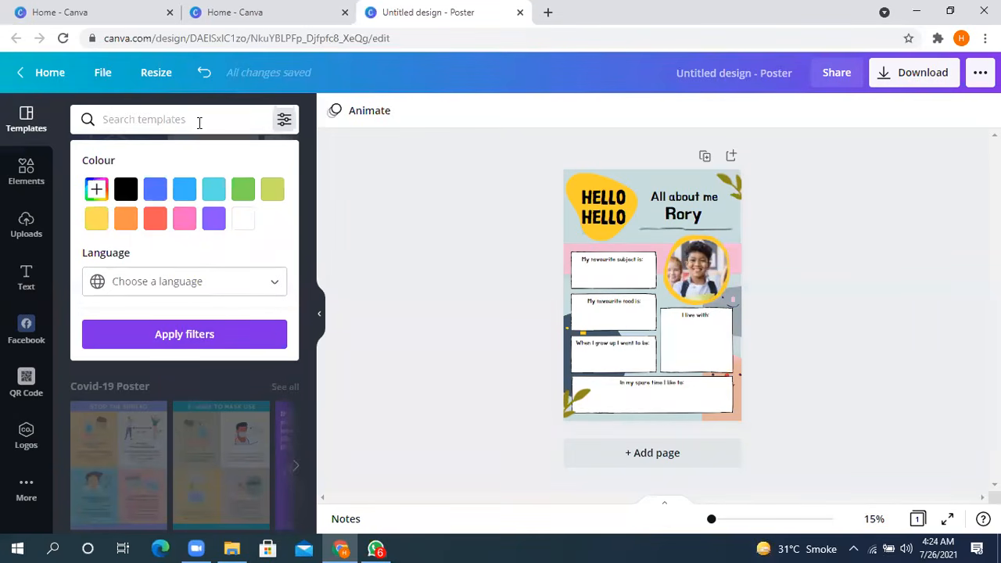
{"action": "left_click", "coordinate": [200, 123]}
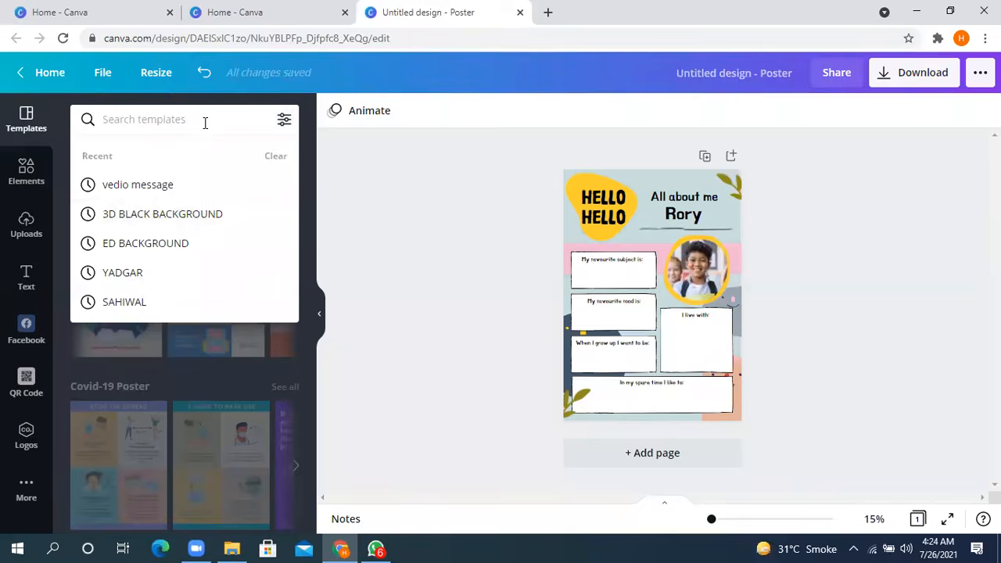
{"action": "left_click", "coordinate": [387, 226]}
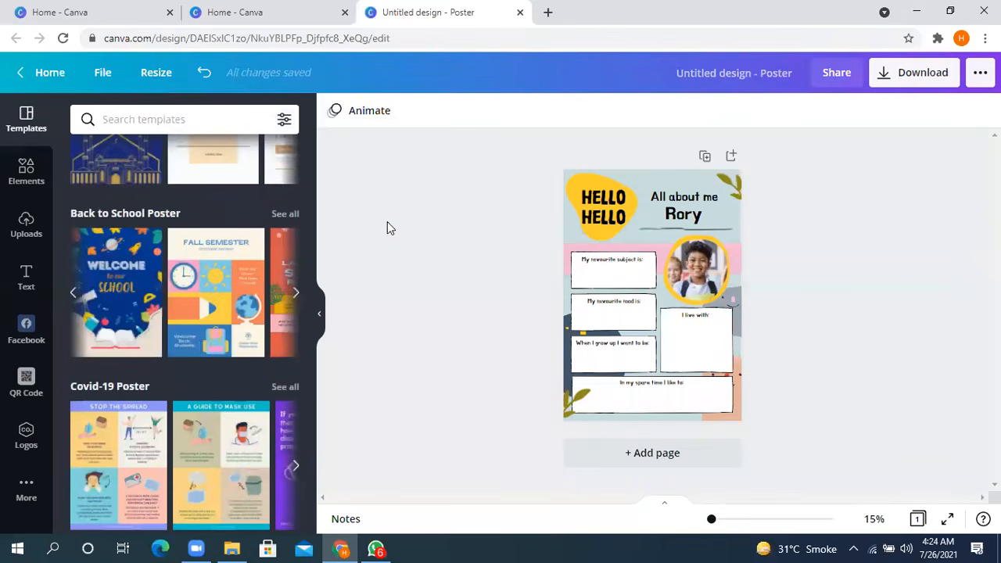
{"action": "left_click", "coordinate": [172, 119]}
{"action": "type", "text": "soa"}
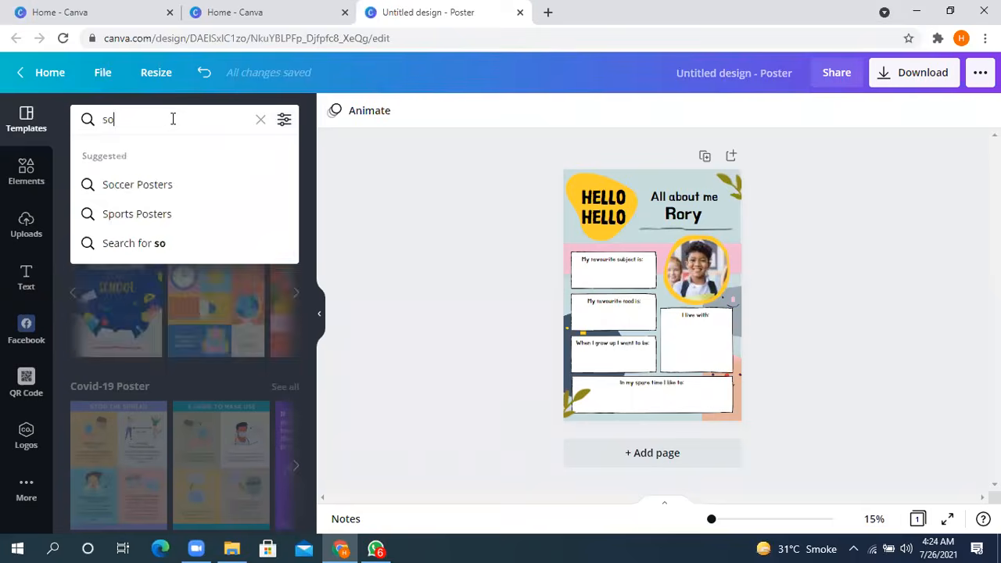
{"action": "key", "text": "BackSpace"}
{"action": "key", "text": "BackSpace"}
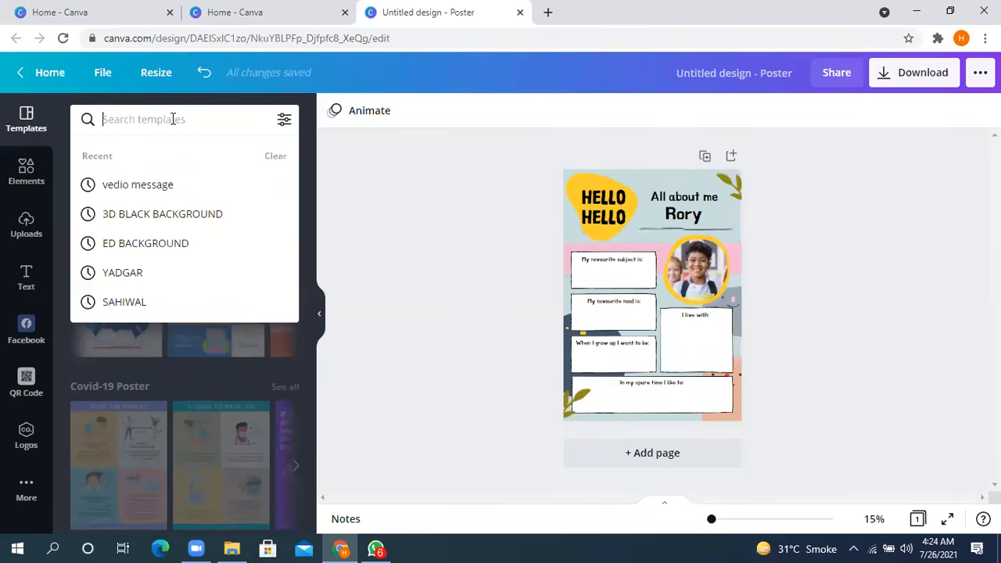
- Search the templates for "event" and choose the suggested Event Posters search
{"action": "type", "text": "en"}
{"action": "key", "text": "BackSpace"}
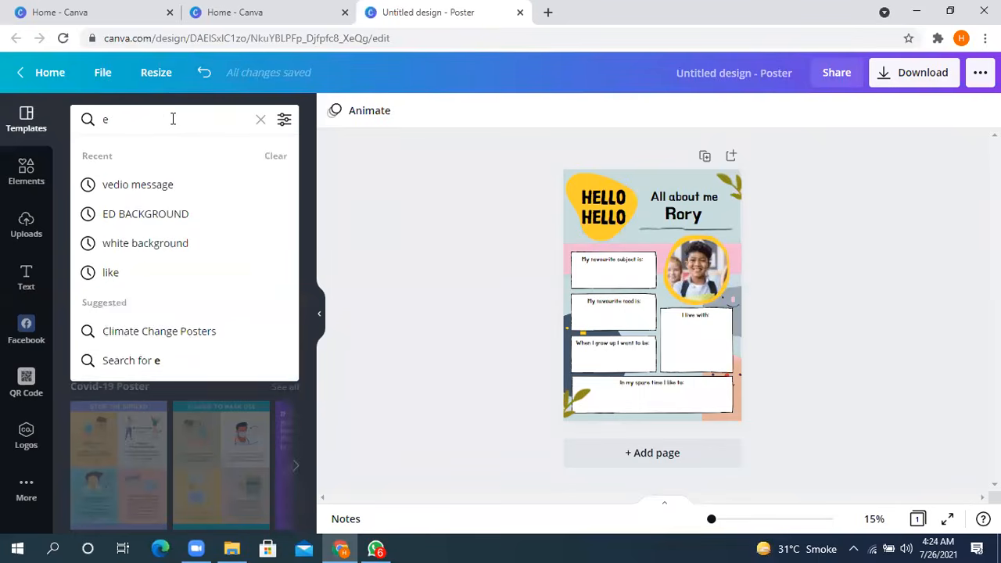
{"action": "type", "text": "ve"}
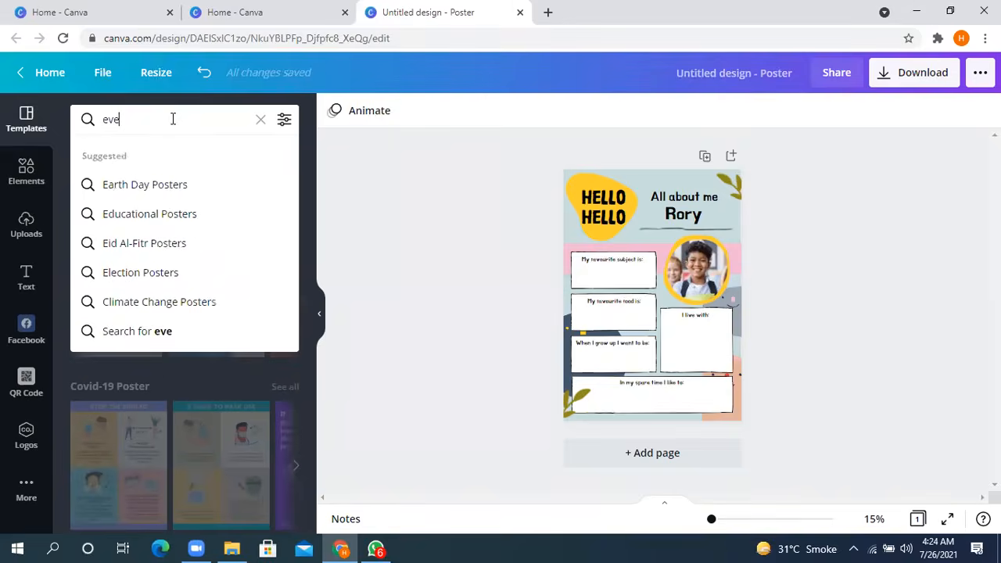
{"action": "type", "text": "nt"}
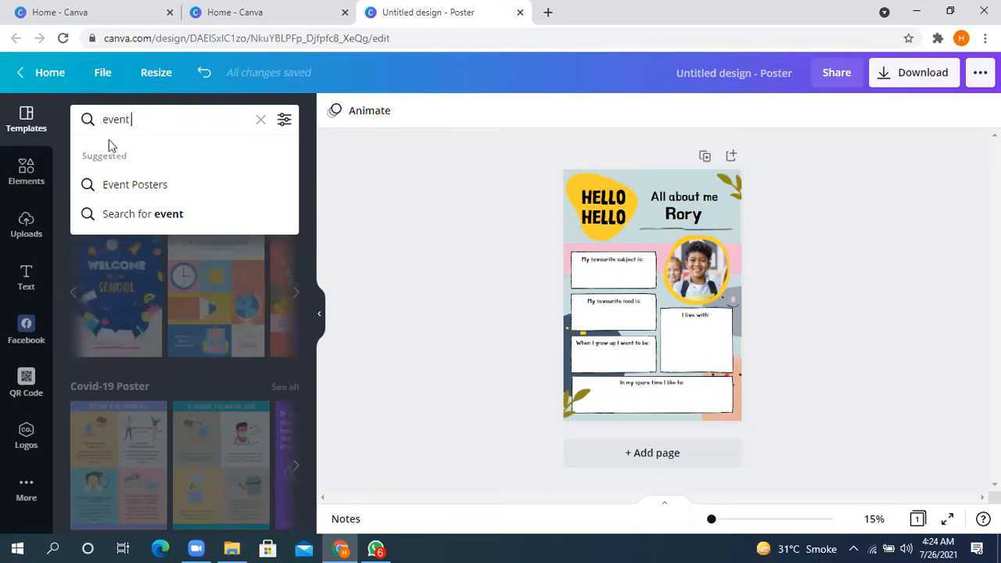
{"action": "left_click", "coordinate": [134, 185]}
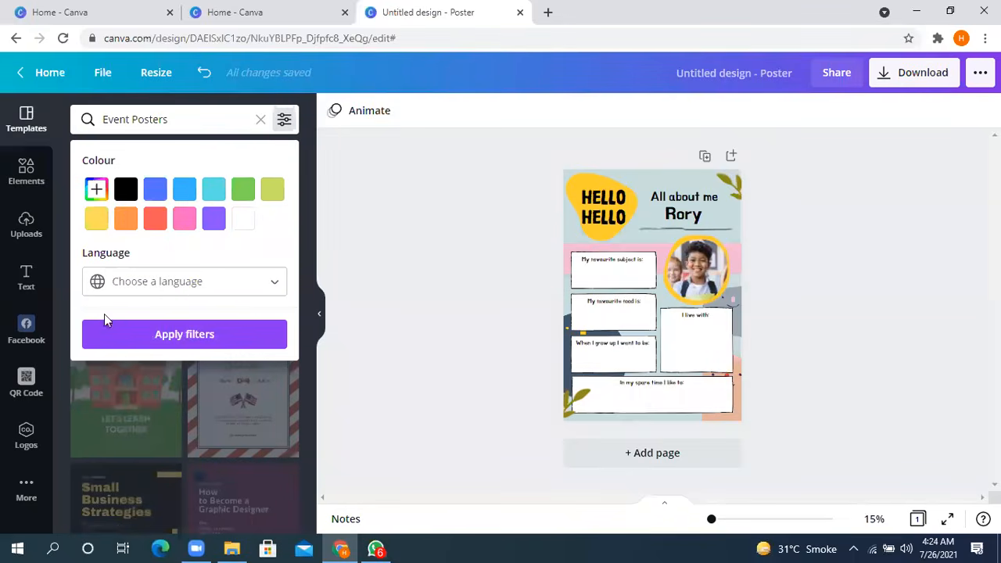
- Close the filter options and browse the Event Posters templates down to the Father's Day Lunch design
{"action": "left_click", "coordinate": [373, 211]}
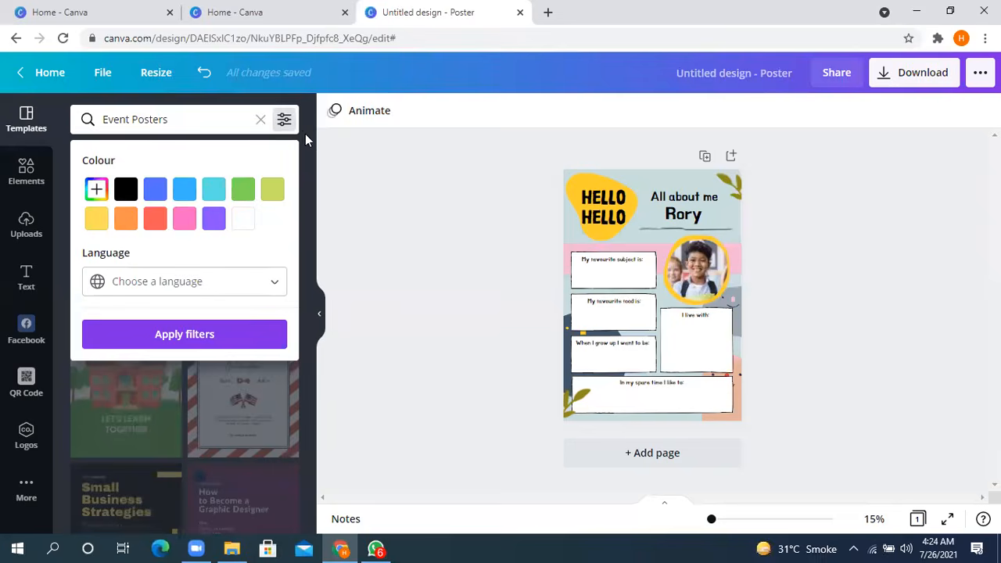
{"action": "left_click", "coordinate": [284, 121]}
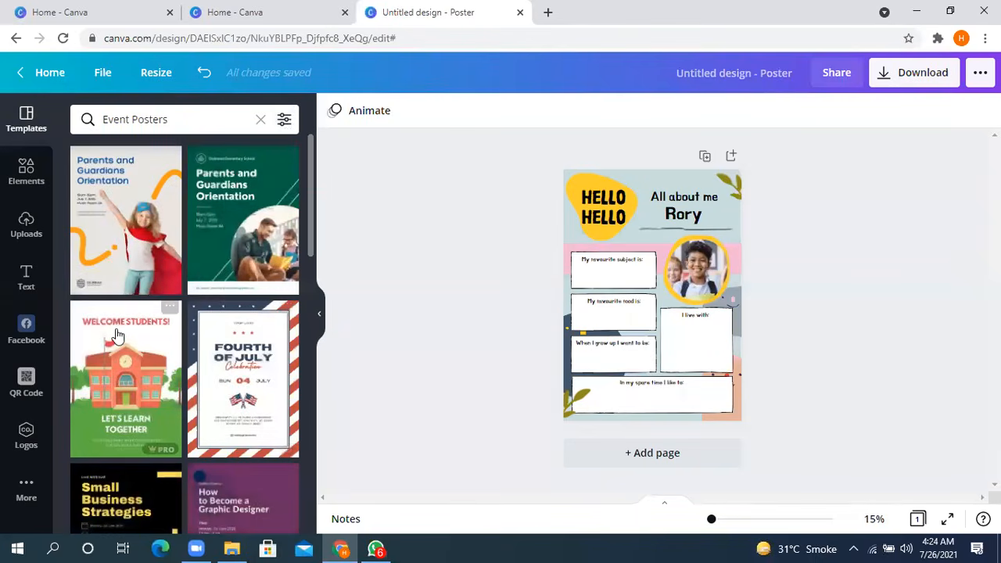
{"action": "scroll", "coordinate": [115, 333], "scroll_direction": "down", "scroll_amount": 3}
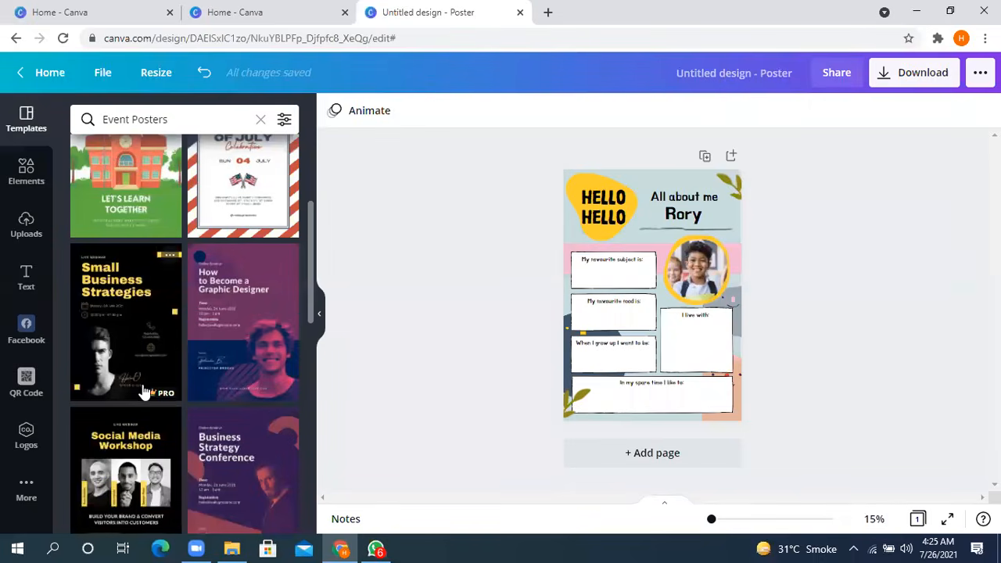
{"action": "scroll", "coordinate": [141, 344], "scroll_direction": "down", "scroll_amount": 4}
{"action": "scroll", "coordinate": [149, 263], "scroll_direction": "down", "scroll_amount": 3}
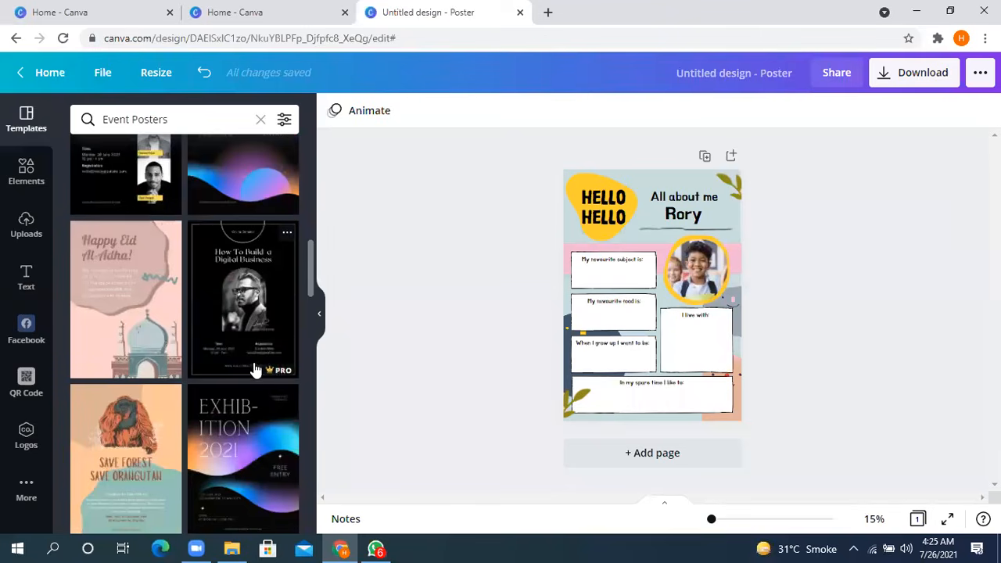
{"action": "scroll", "coordinate": [223, 320], "scroll_direction": "down", "scroll_amount": 3}
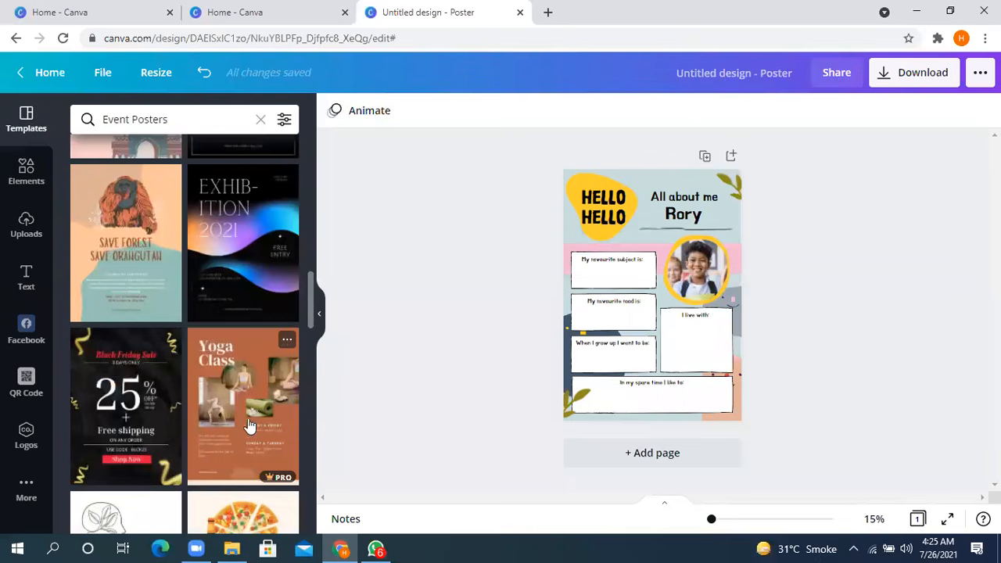
{"action": "scroll", "coordinate": [242, 375], "scroll_direction": "down", "scroll_amount": 3}
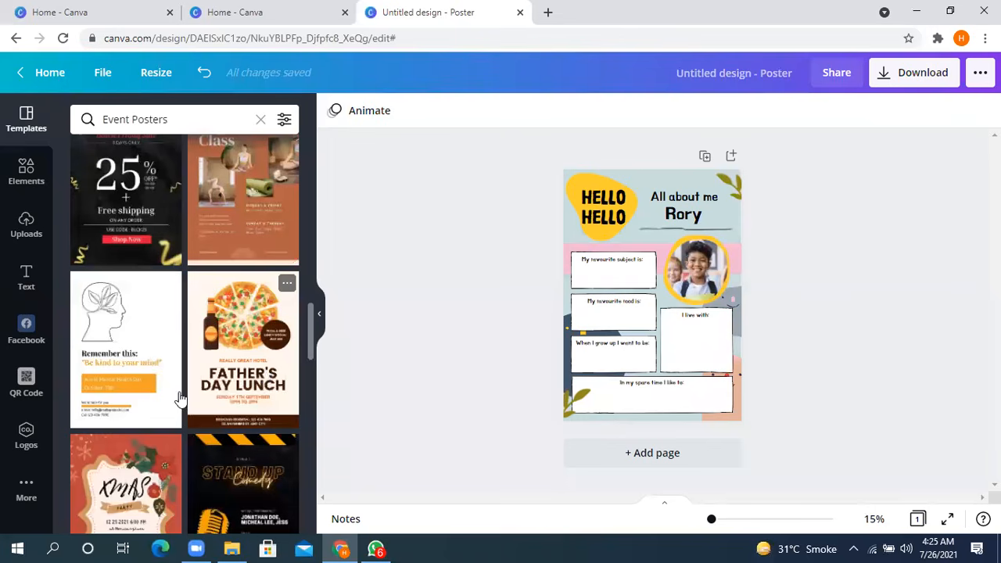
- Apply the Father's Day Lunch template with the pizza and beer bottle to the poster
{"action": "left_click", "coordinate": [244, 380]}
{"action": "scroll", "coordinate": [248, 313], "scroll_direction": "down", "scroll_amount": 3}
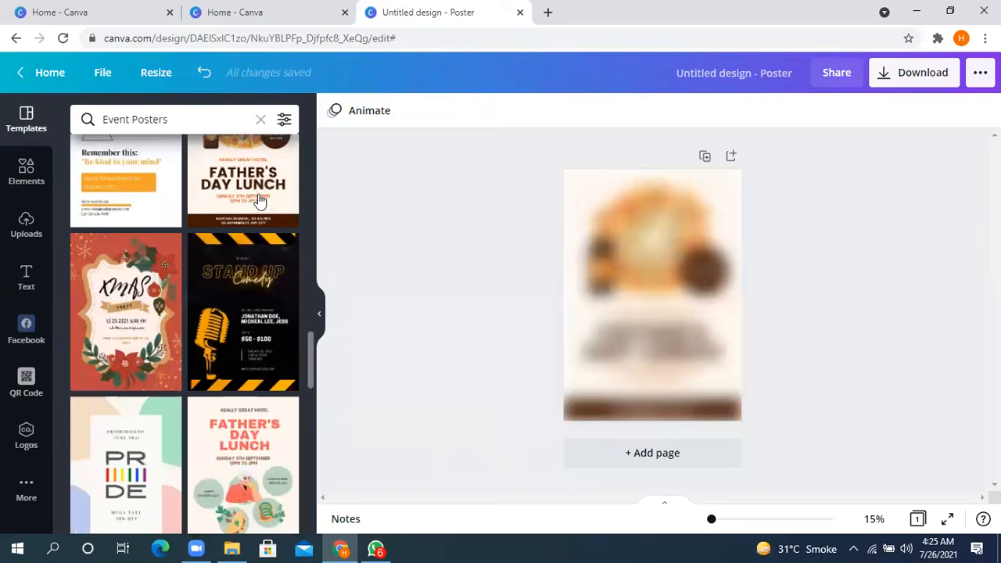
{"action": "scroll", "coordinate": [121, 199], "scroll_direction": "down", "scroll_amount": 2}
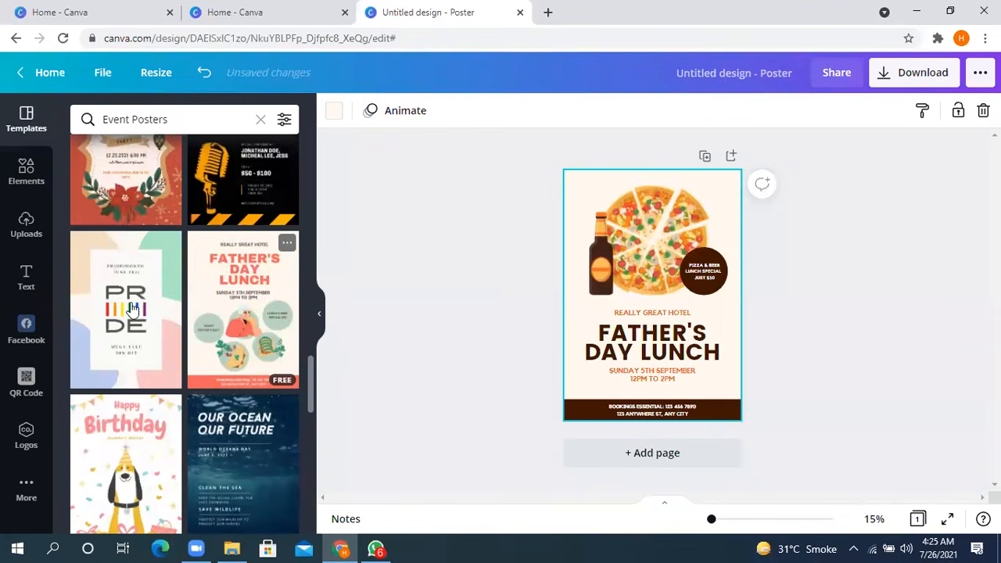
- Browse further down the Event Posters templates to see the variety of event and campaign designs on offer
{"action": "scroll", "coordinate": [227, 352], "scroll_direction": "down", "scroll_amount": 4}
{"action": "scroll", "coordinate": [125, 336], "scroll_direction": "down", "scroll_amount": 2}
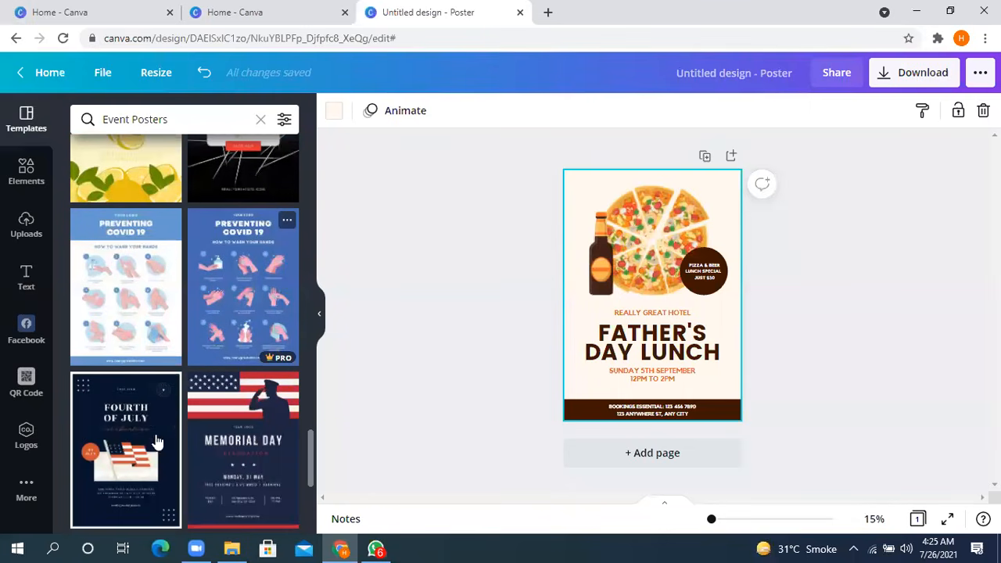
{"action": "scroll", "coordinate": [227, 344], "scroll_direction": "down", "scroll_amount": 2}
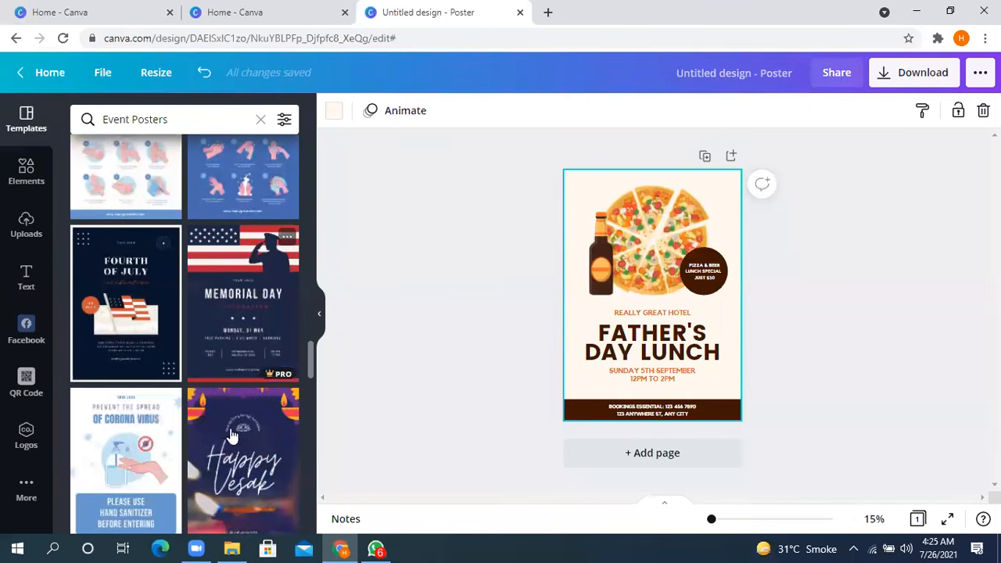
{"action": "scroll", "coordinate": [133, 277], "scroll_direction": "down", "scroll_amount": 3}
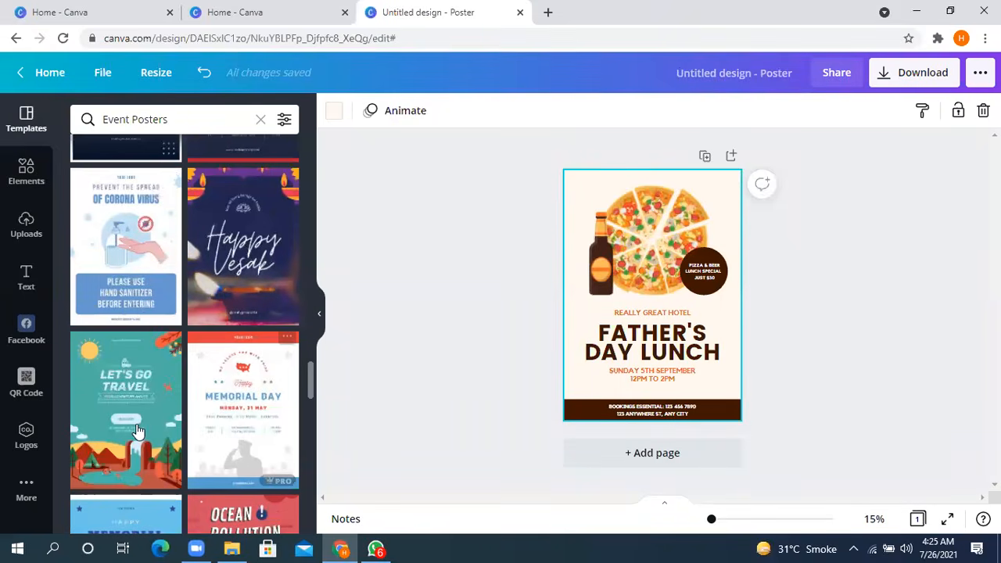
{"action": "scroll", "coordinate": [211, 435], "scroll_direction": "down", "scroll_amount": 2}
{"action": "scroll", "coordinate": [215, 436], "scroll_direction": "down", "scroll_amount": 2}
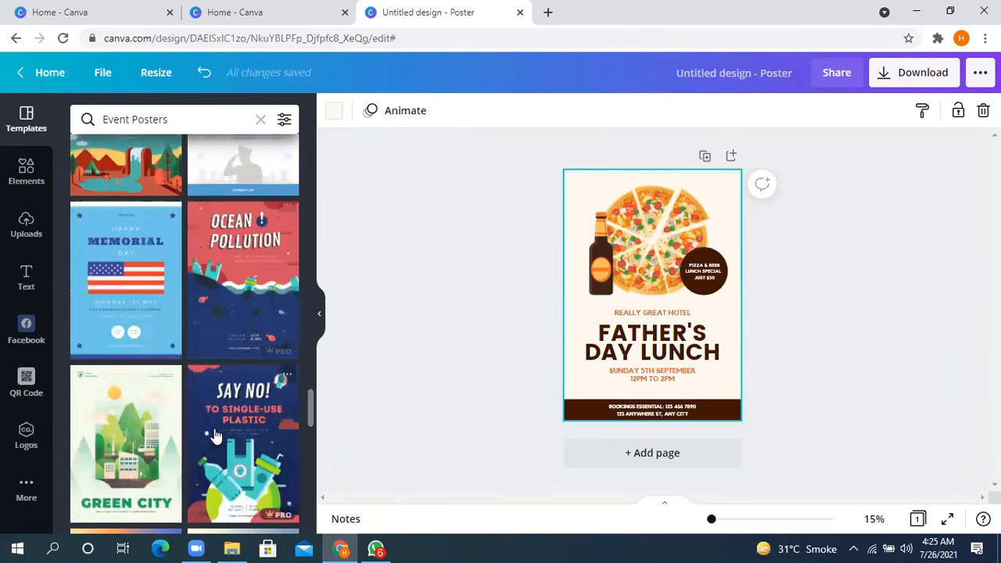
{"action": "scroll", "coordinate": [206, 324], "scroll_direction": "down", "scroll_amount": 3}
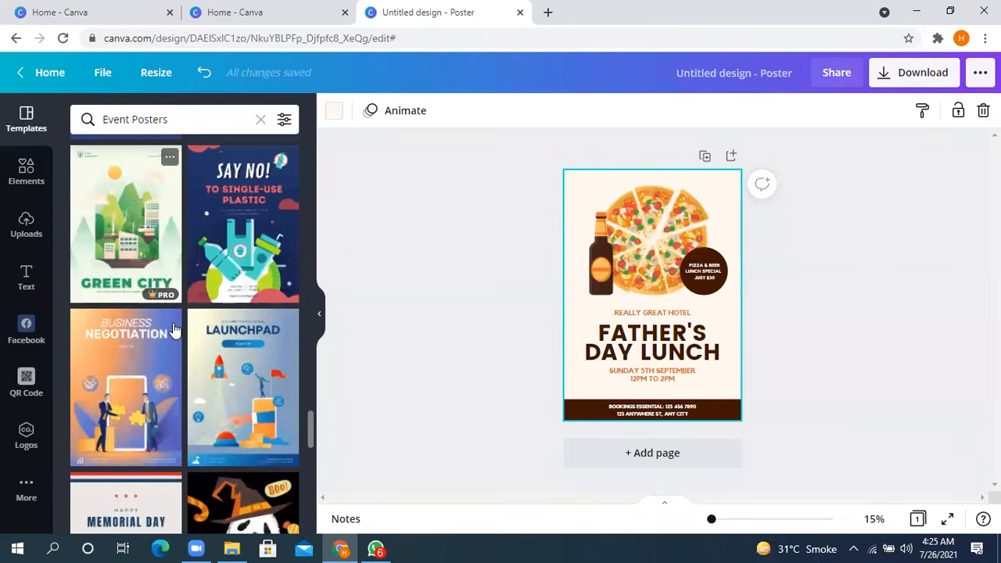
{"action": "scroll", "coordinate": [205, 403], "scroll_direction": "down", "scroll_amount": 4}
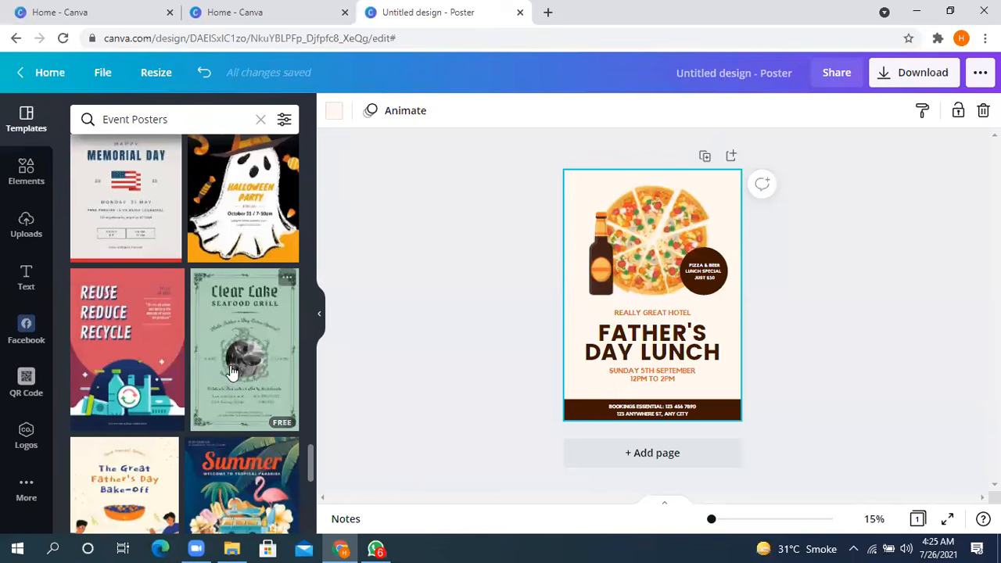
{"action": "scroll", "coordinate": [232, 372], "scroll_direction": "down", "scroll_amount": 2}
{"action": "scroll", "coordinate": [233, 357], "scroll_direction": "down", "scroll_amount": 2}
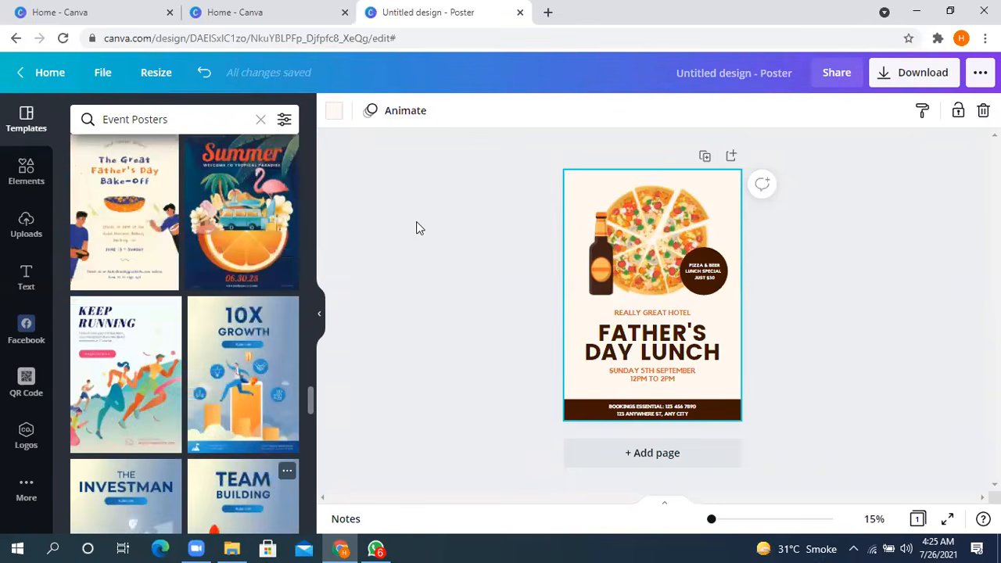
- Try moving the "Pizza & Beer Lunch Special" text upward out of its brown circle, and undo the move
{"action": "left_click", "coordinate": [377, 187]}
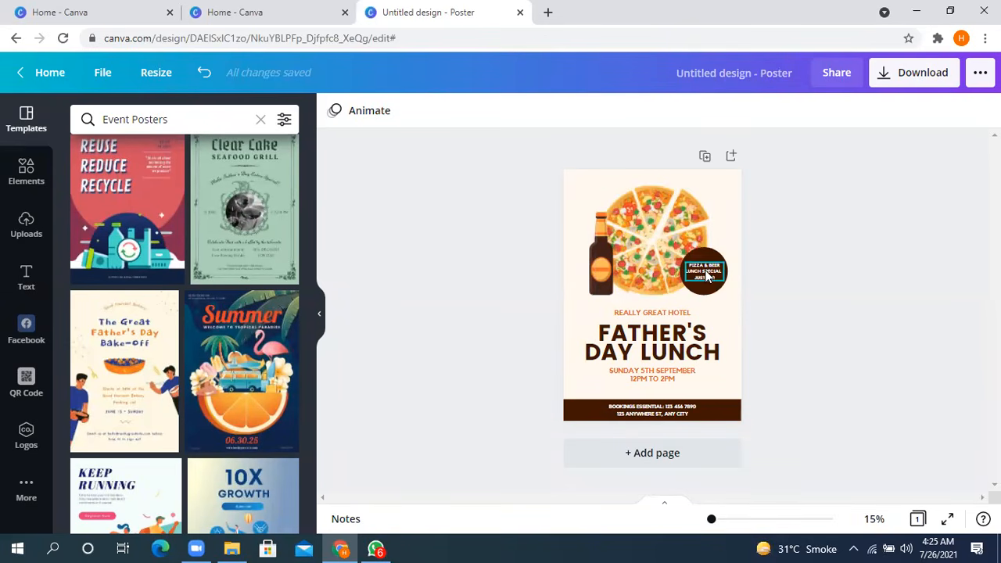
{"action": "left_click_drag", "start_coordinate": [706, 273], "coordinate": [713, 242]}
{"action": "key", "text": "ctrl+z"}
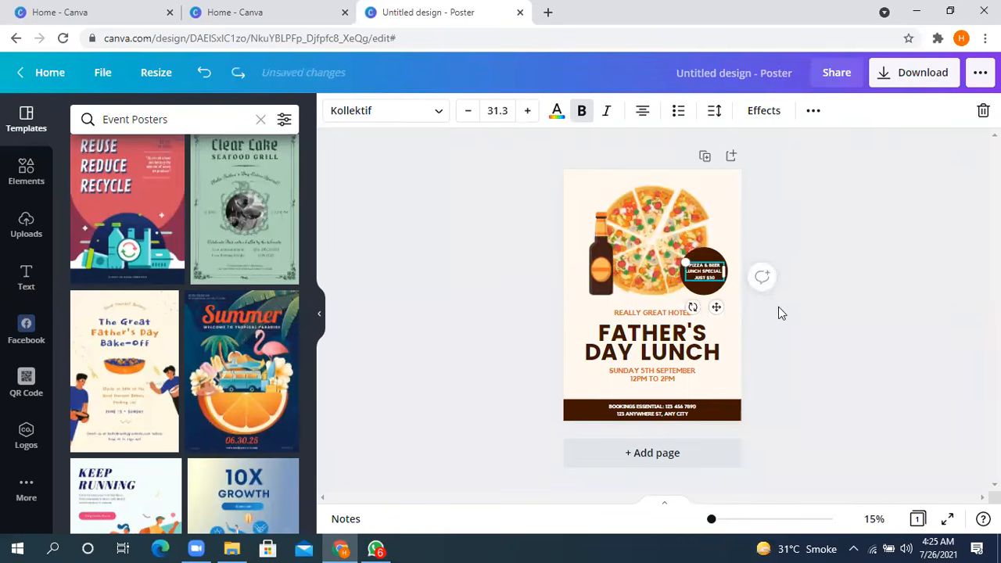
{"action": "left_click", "coordinate": [803, 334]}
- Try enlarging the brown circle behind the lunch special text, and undo the resize
{"action": "left_click", "coordinate": [712, 290]}
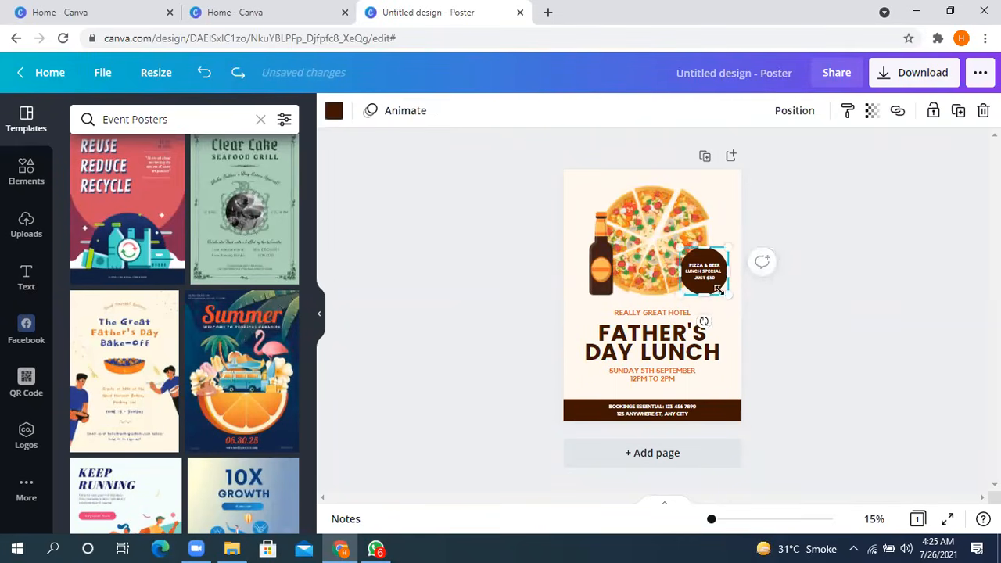
{"action": "left_click_drag", "start_coordinate": [728, 294], "coordinate": [750, 308]}
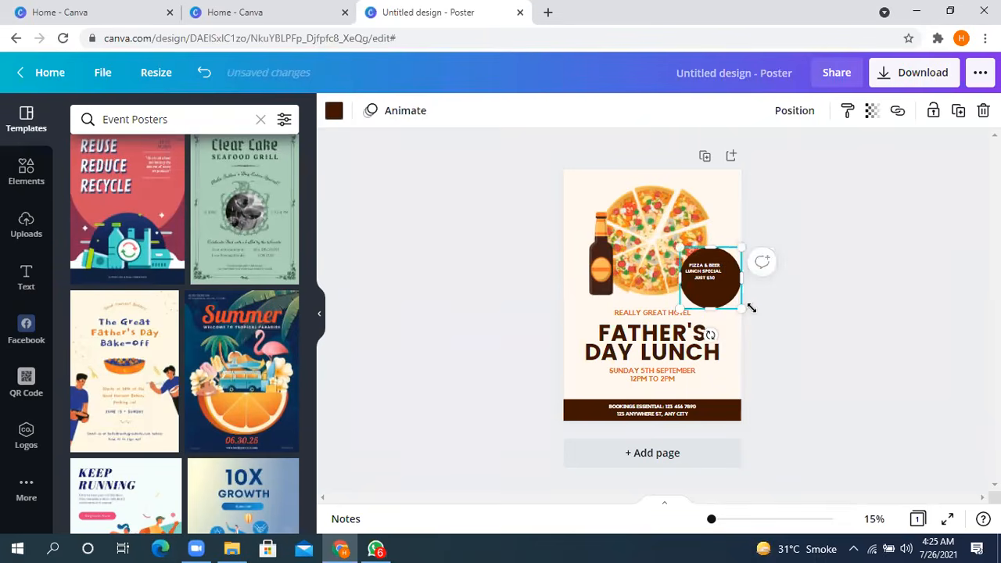
{"action": "key", "text": "ctrl+z"}
- Try moving the pizza image up toward the poster's upper edge, and undo the move
{"action": "left_click", "coordinate": [644, 223]}
{"action": "left_click_drag", "start_coordinate": [643, 223], "coordinate": [657, 207]}
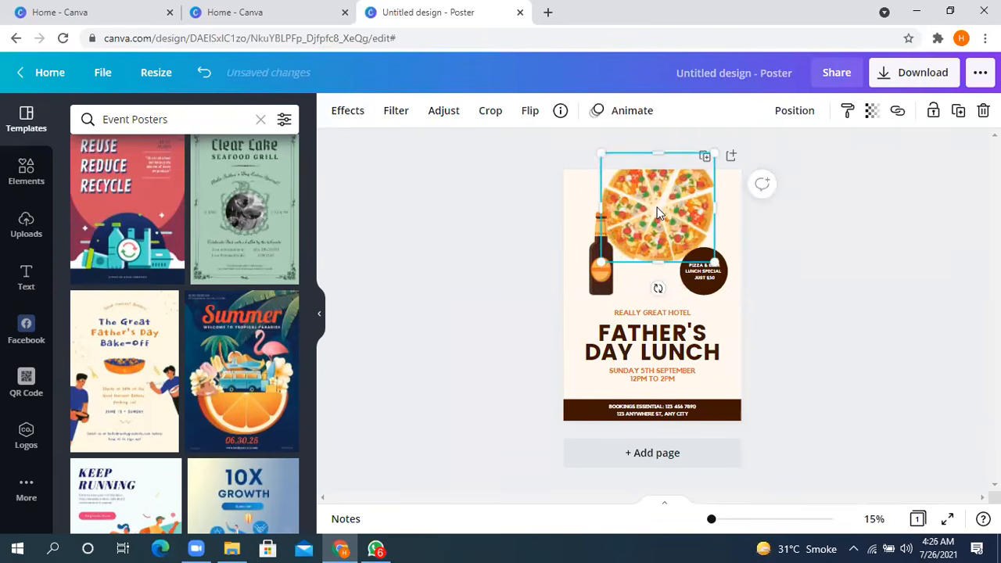
{"action": "key", "text": "ctrl+z"}
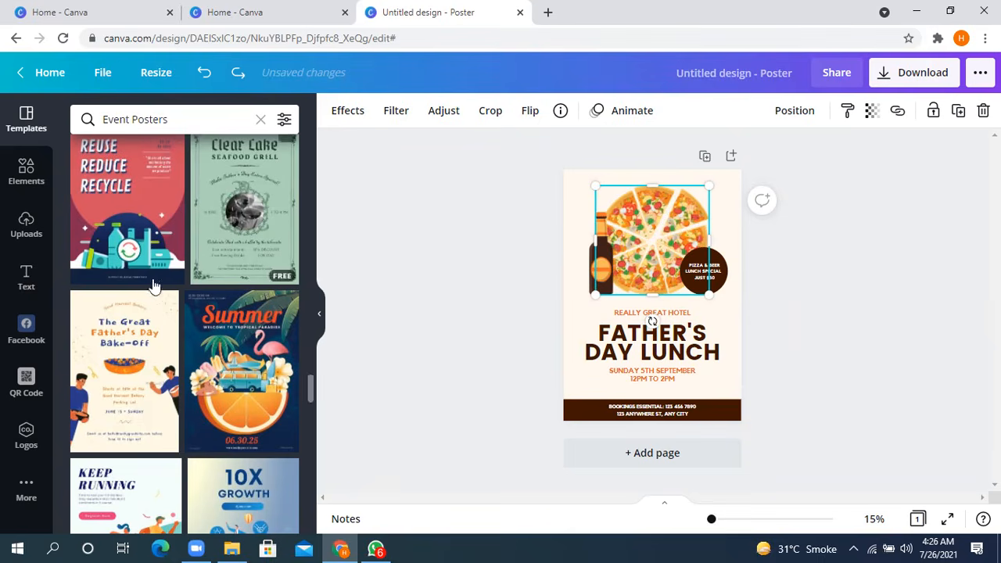
- Find the globe-in-hand "Serve to Change Lives" logo among the uploaded images and add it to the poster
{"action": "left_click", "coordinate": [26, 227]}
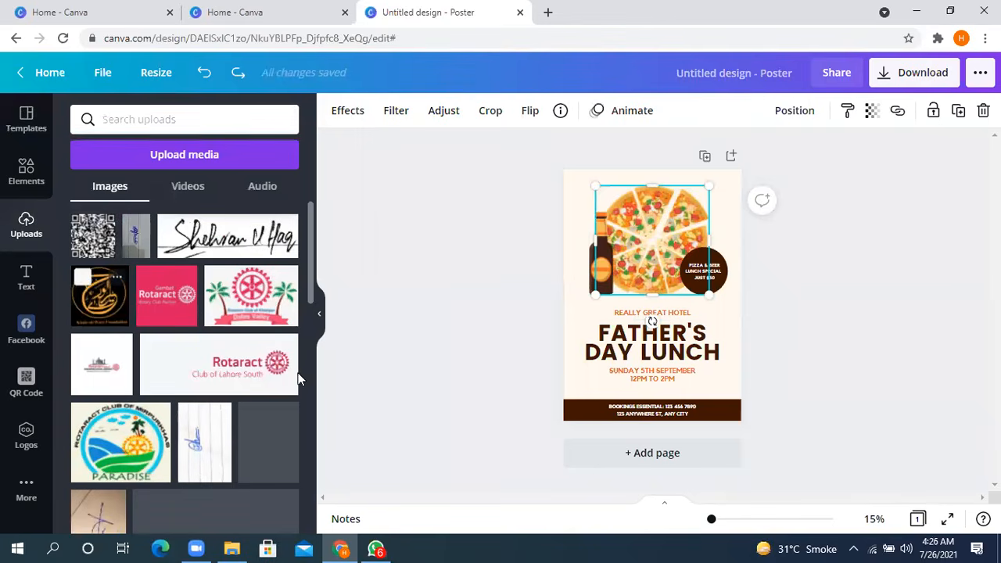
{"action": "scroll", "coordinate": [195, 352], "scroll_direction": "down", "scroll_amount": 1}
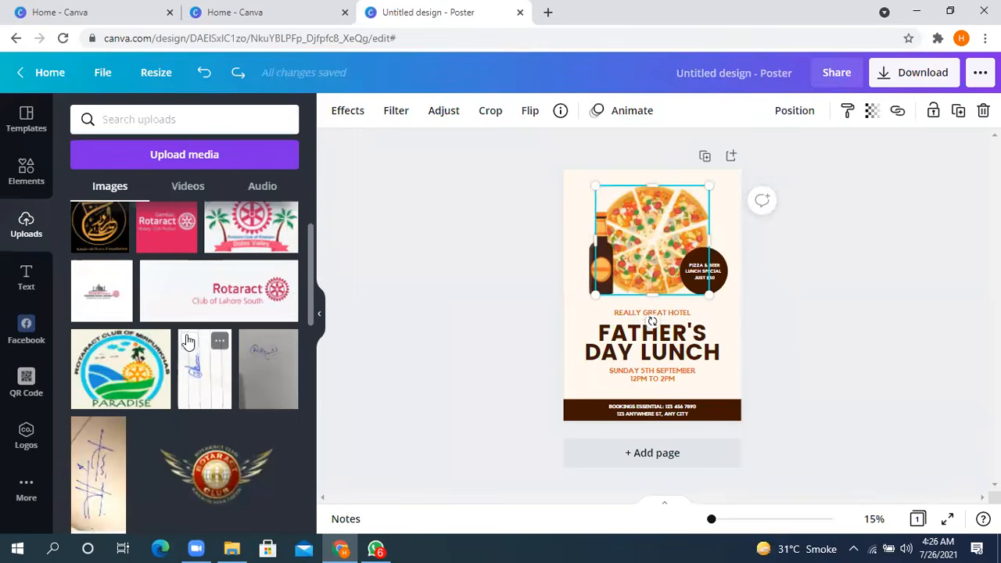
{"action": "scroll", "coordinate": [188, 340], "scroll_direction": "up", "scroll_amount": 1}
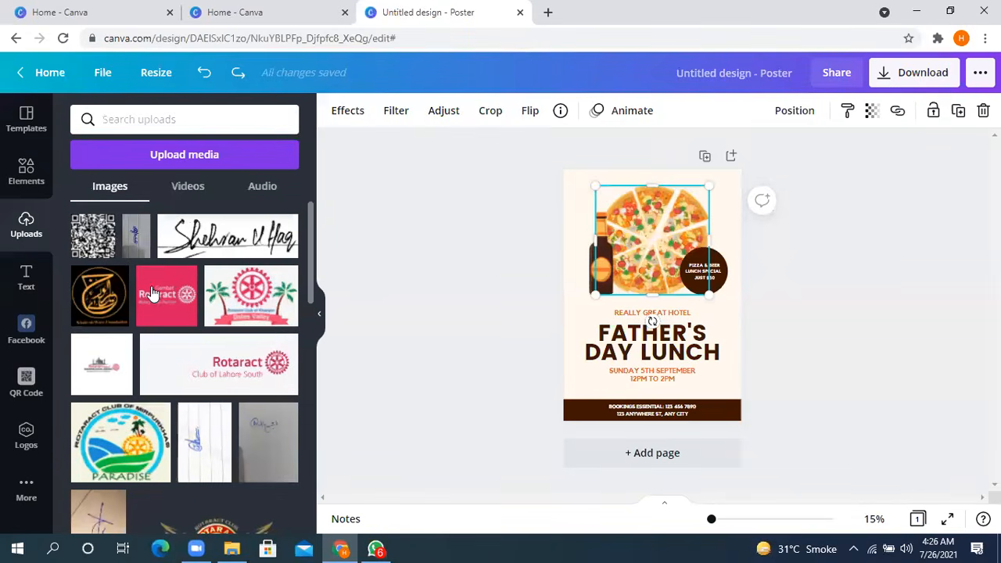
{"action": "scroll", "coordinate": [155, 296], "scroll_direction": "down", "scroll_amount": 8}
{"action": "scroll", "coordinate": [155, 295], "scroll_direction": "up", "scroll_amount": 3}
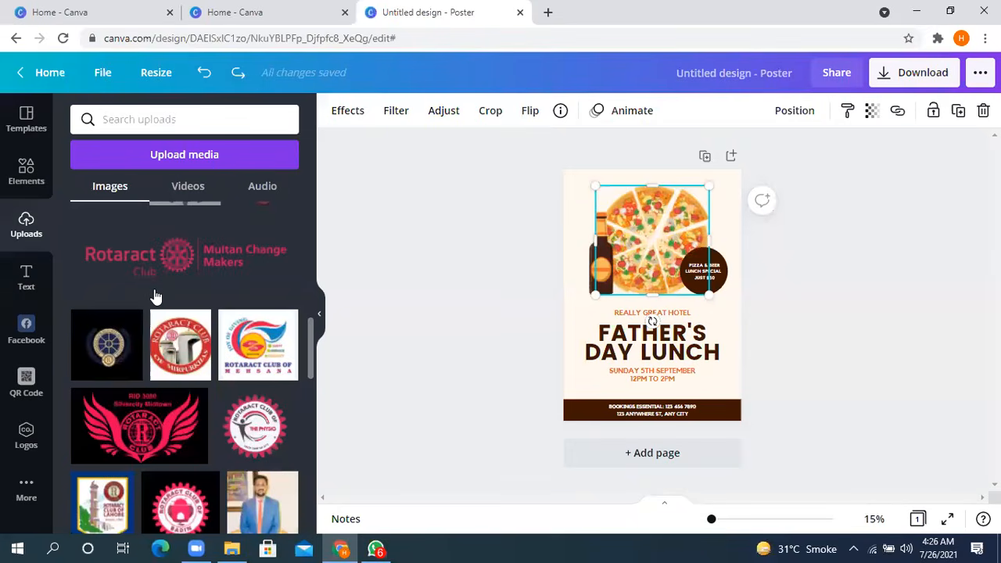
{"action": "scroll", "coordinate": [155, 295], "scroll_direction": "down", "scroll_amount": 3}
{"action": "scroll", "coordinate": [155, 296], "scroll_direction": "down", "scroll_amount": 4}
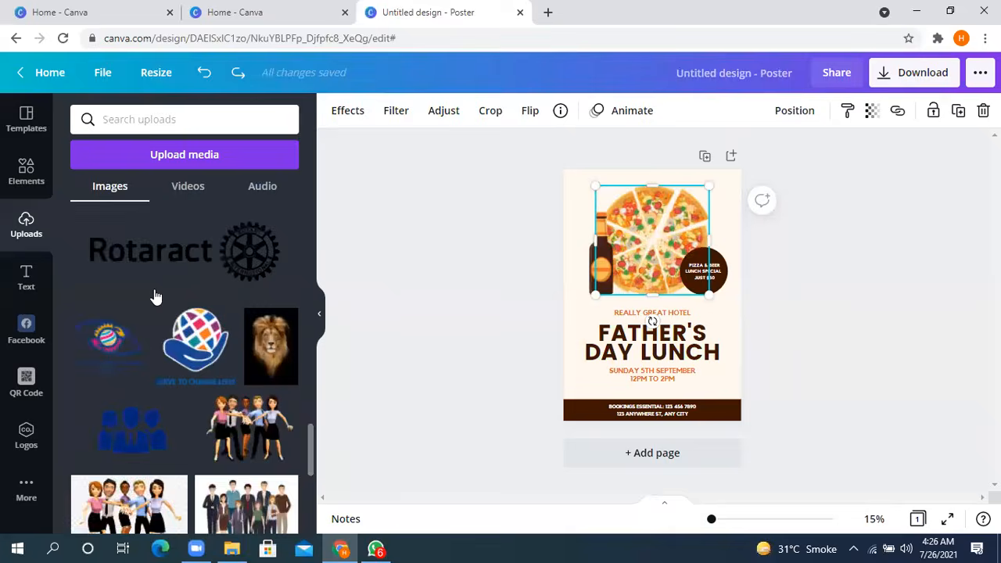
{"action": "scroll", "coordinate": [242, 512], "scroll_direction": "up", "scroll_amount": 1}
{"action": "left_click", "coordinate": [212, 452]}
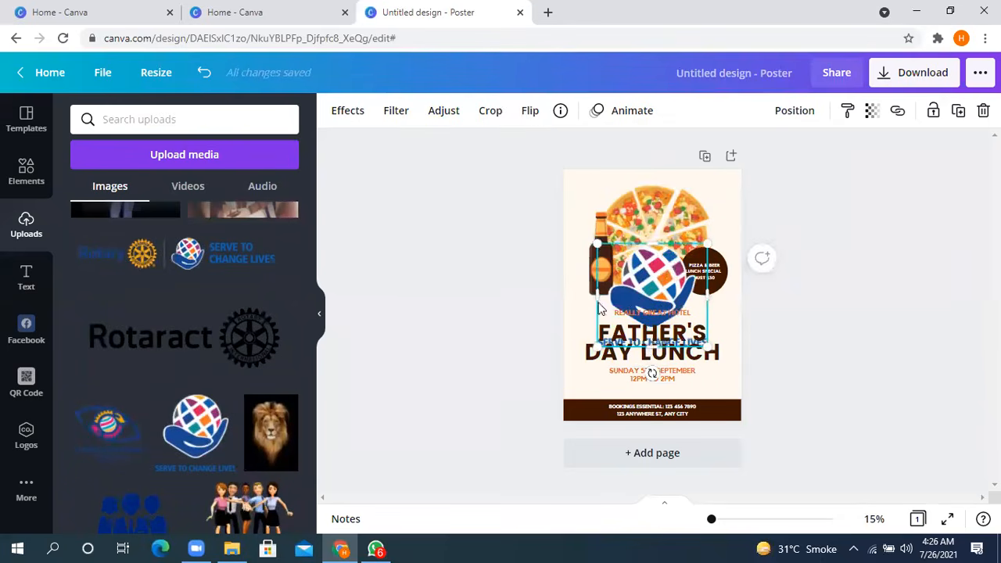
- Shrink the "Serve to Change Lives" logo and place it in the poster's upper-left corner
{"action": "left_click_drag", "start_coordinate": [642, 283], "coordinate": [637, 227]}
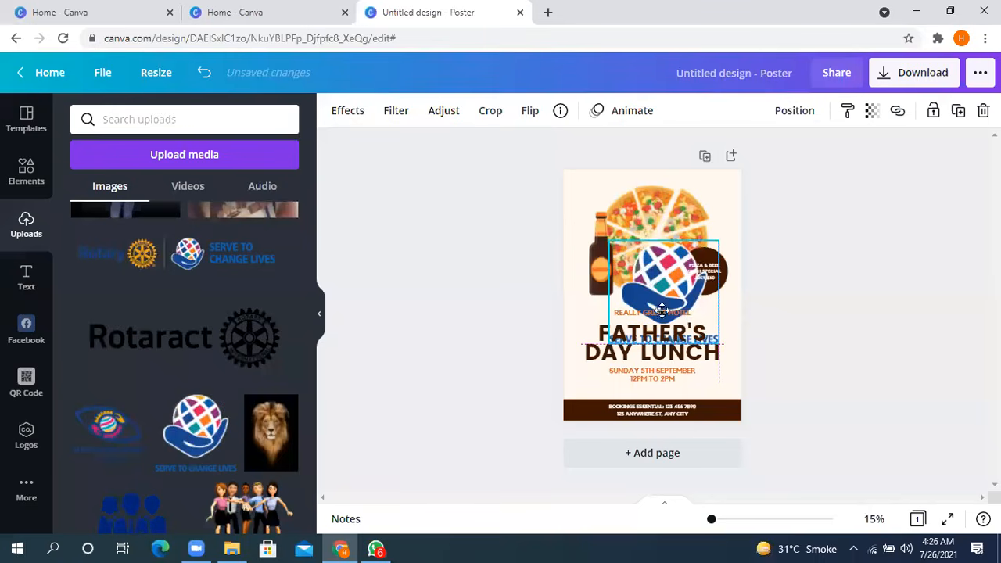
{"action": "left_click_drag", "start_coordinate": [740, 396], "coordinate": [726, 379]}
{"action": "left_click_drag", "start_coordinate": [629, 294], "coordinate": [597, 226]}
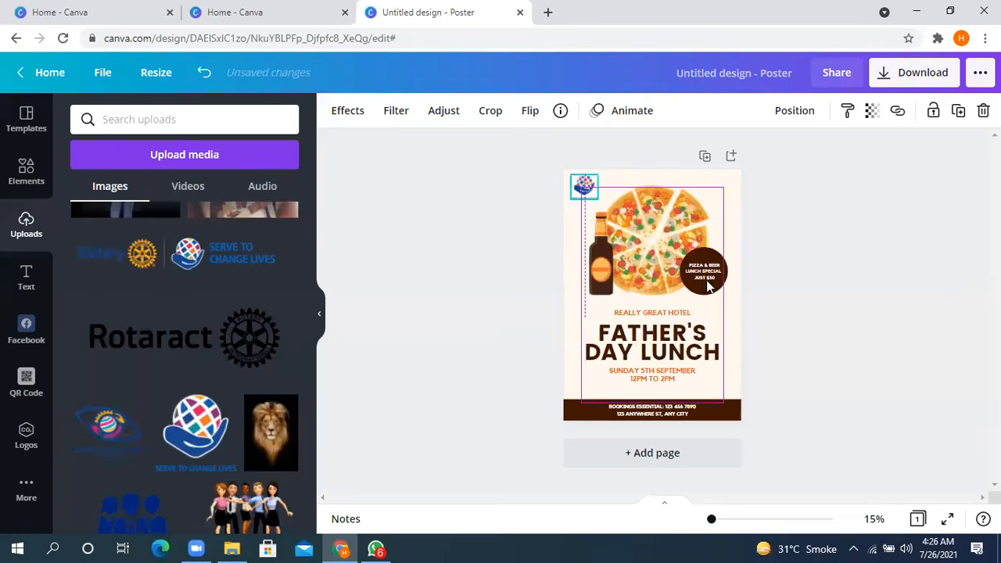
{"action": "left_click", "coordinate": [817, 270]}
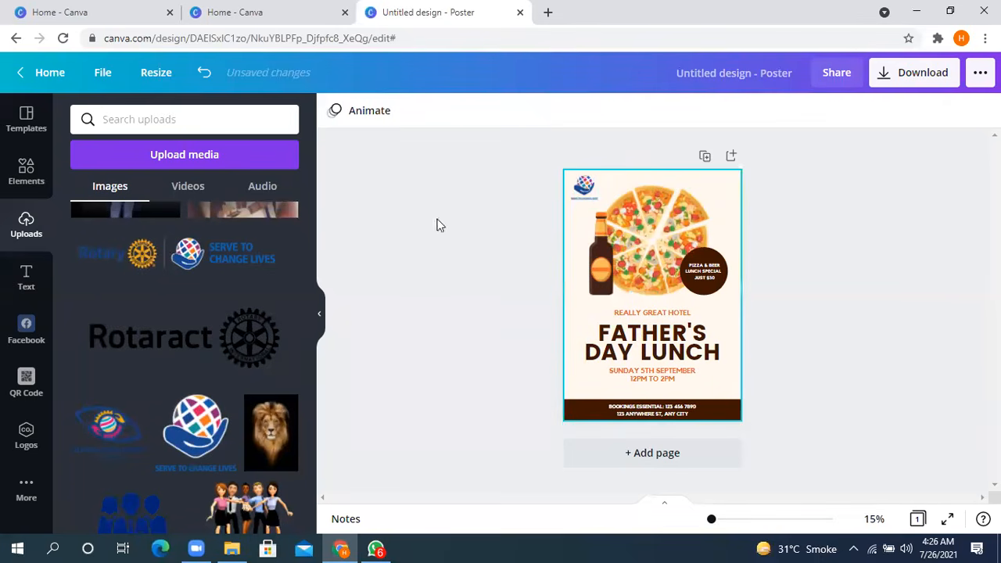
- Examine the image effects offered for the logo, from Background Remover and Photogenic down to Liquify, Pixelate and Slice
{"action": "left_click", "coordinate": [584, 186]}
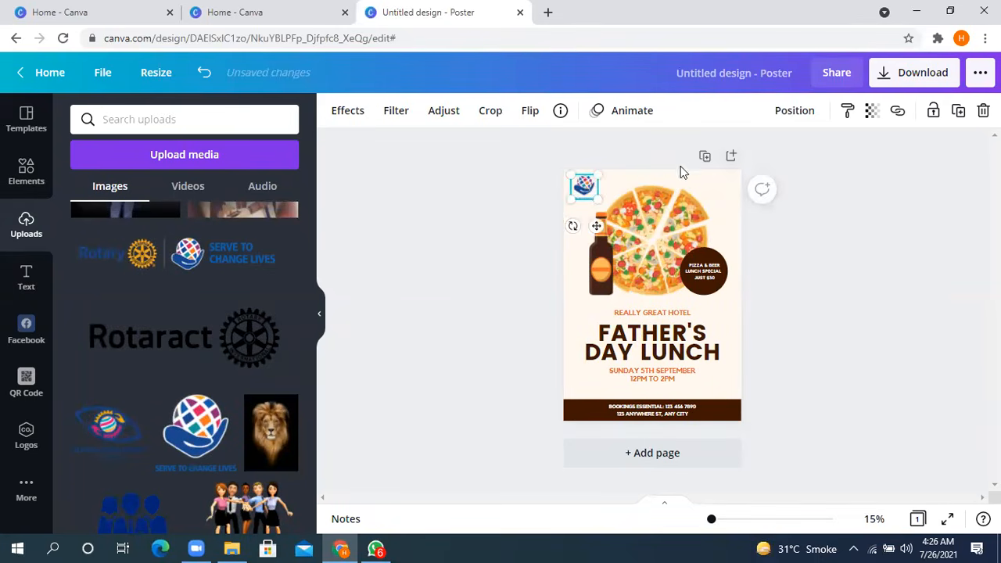
{"action": "left_click", "coordinate": [350, 116]}
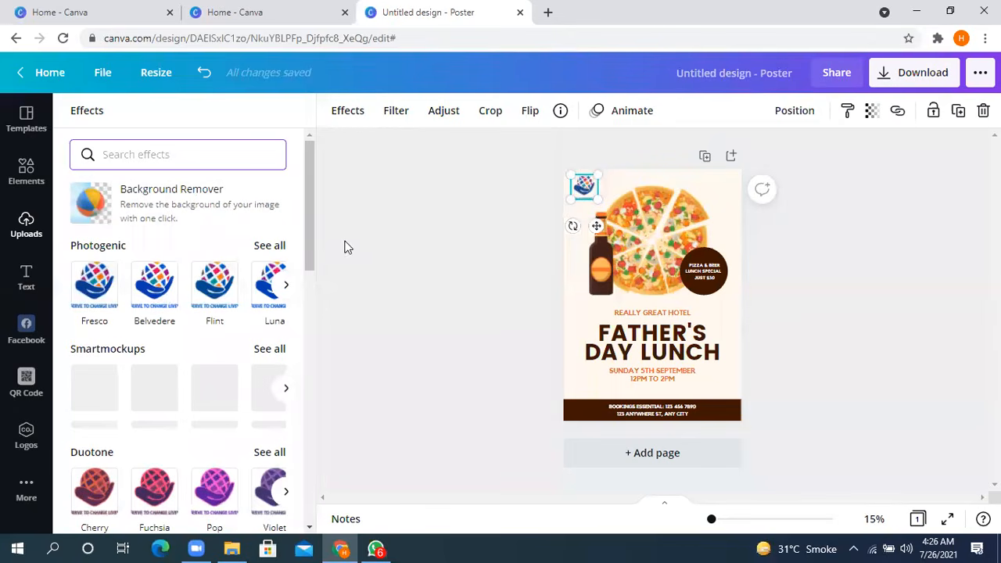
{"action": "left_click", "coordinate": [26, 225]}
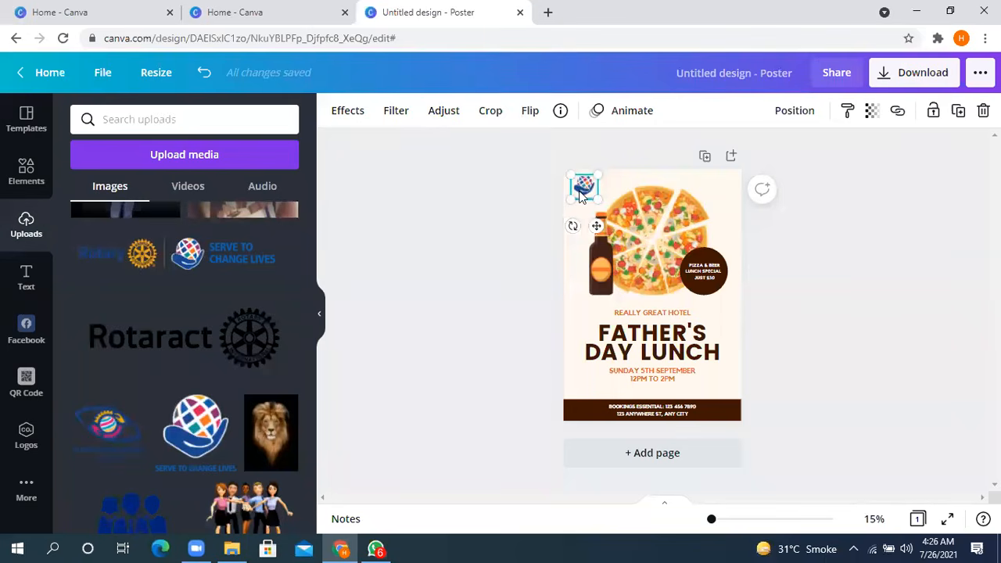
{"action": "left_click", "coordinate": [347, 110]}
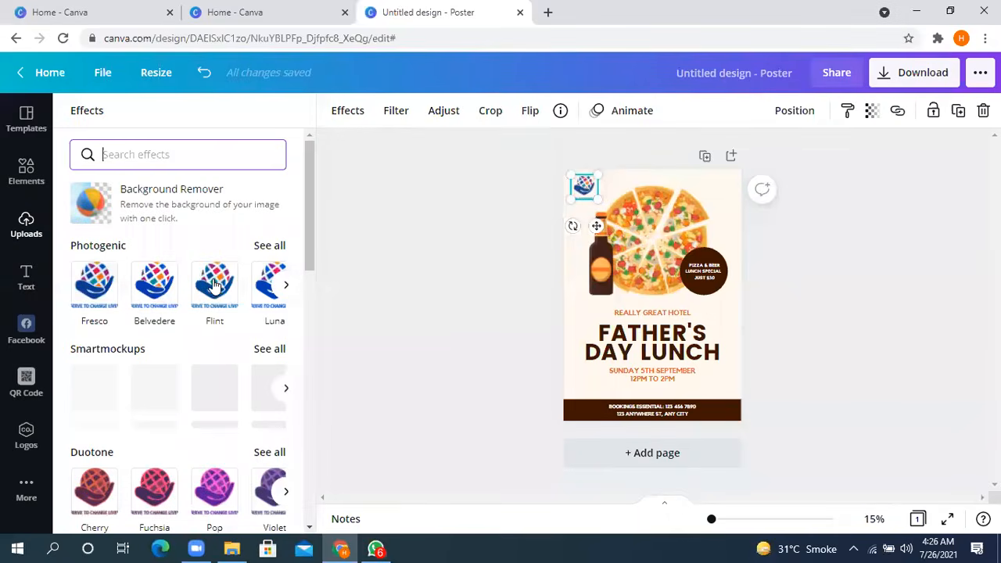
{"action": "scroll", "coordinate": [174, 367], "scroll_direction": "down", "scroll_amount": 10}
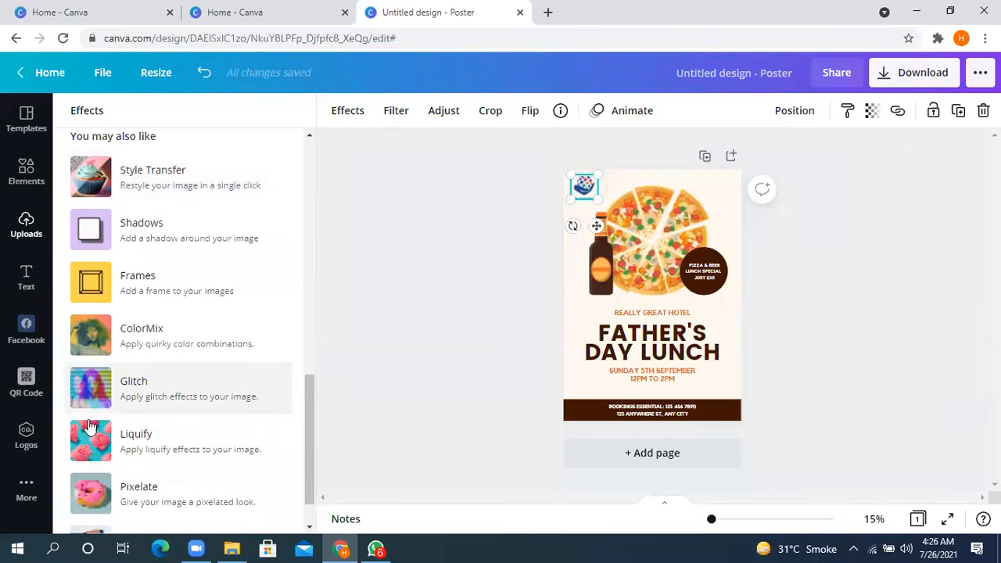
{"action": "scroll", "coordinate": [113, 440], "scroll_direction": "down", "scroll_amount": 1}
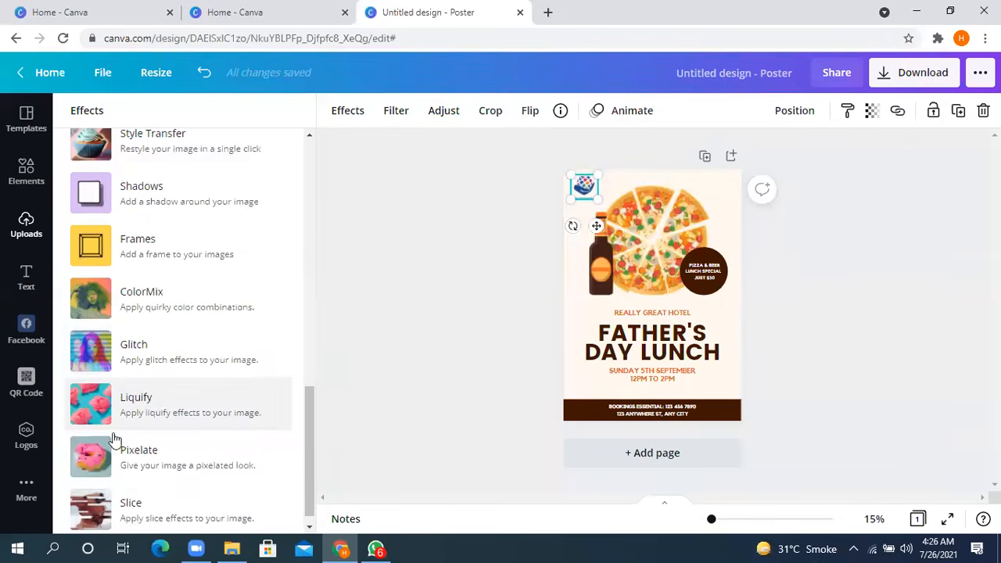
{"action": "left_click", "coordinate": [215, 414]}
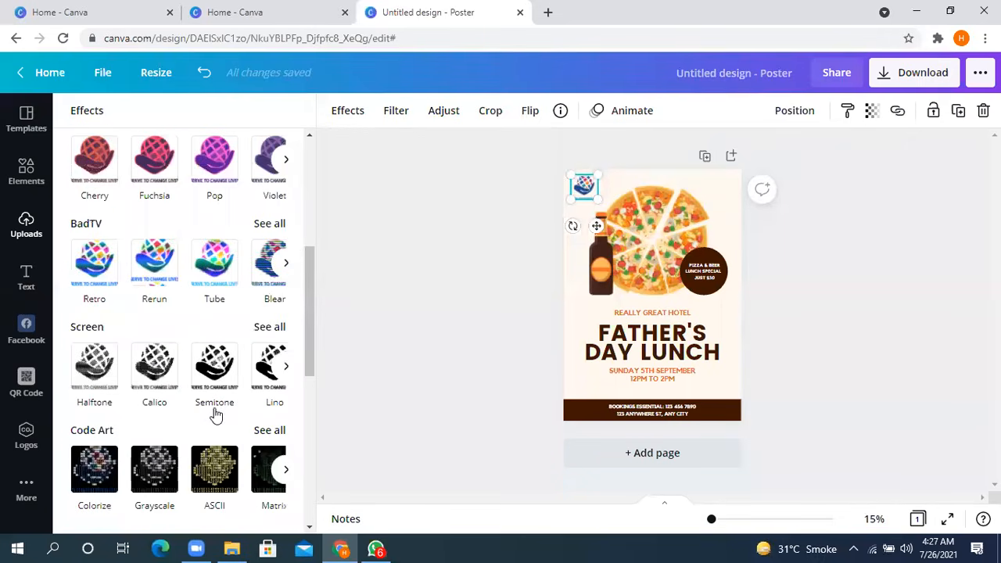
- Look over the logo's filter presets and adjustment settings, and return to browsing the uploaded images
{"action": "left_click", "coordinate": [398, 112]}
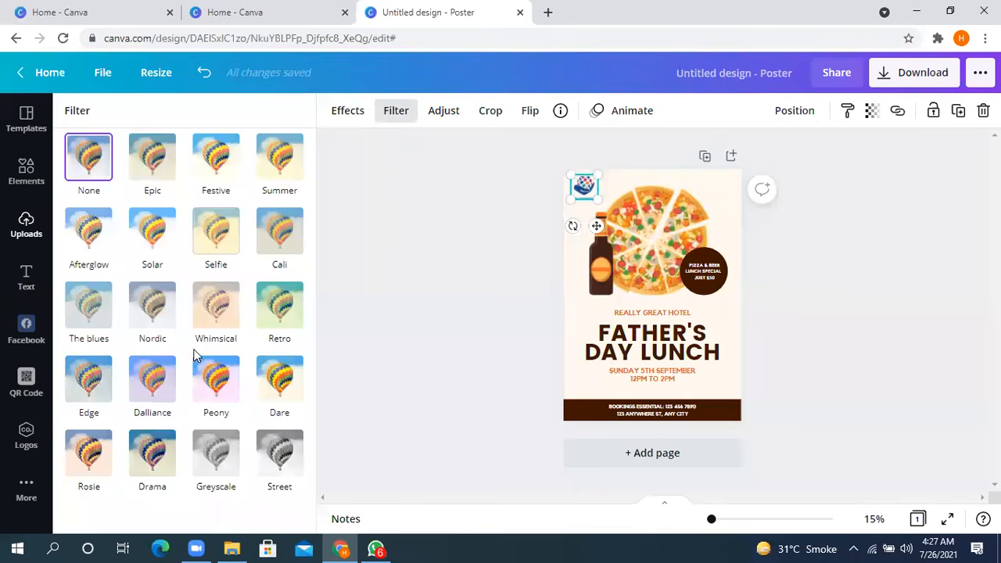
{"action": "left_click", "coordinate": [445, 119]}
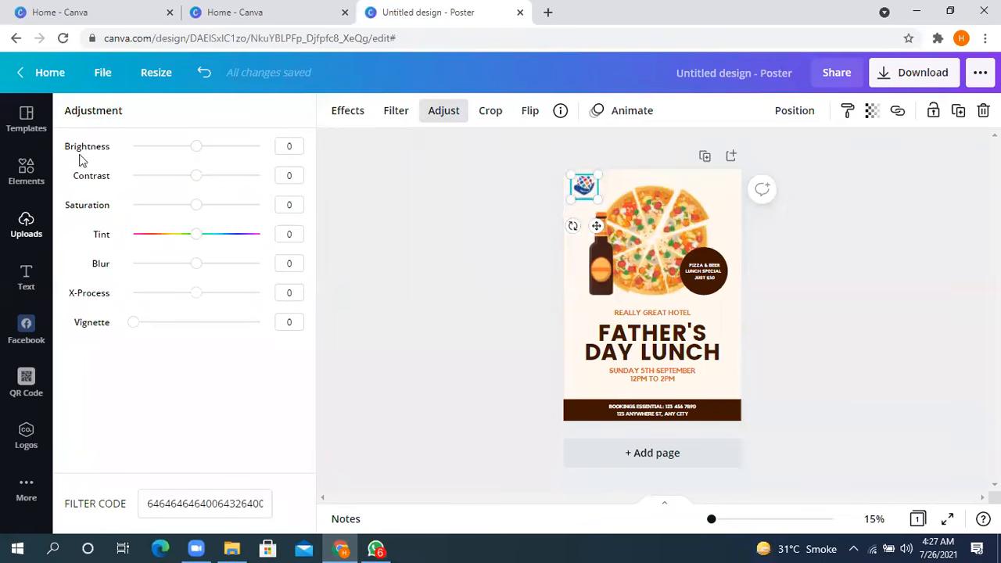
{"action": "left_click", "coordinate": [40, 230]}
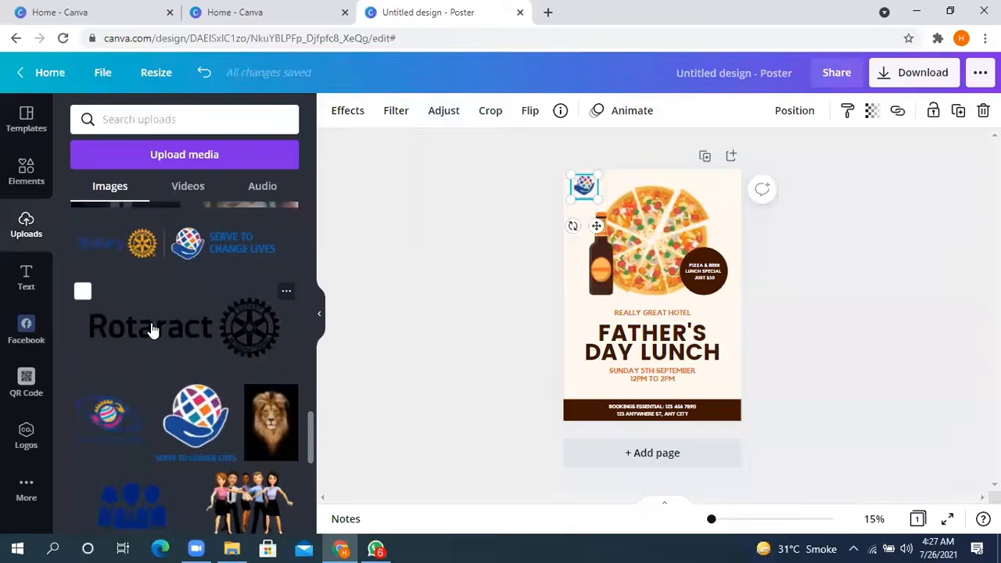
{"action": "scroll", "coordinate": [240, 344], "scroll_direction": "down", "scroll_amount": 3}
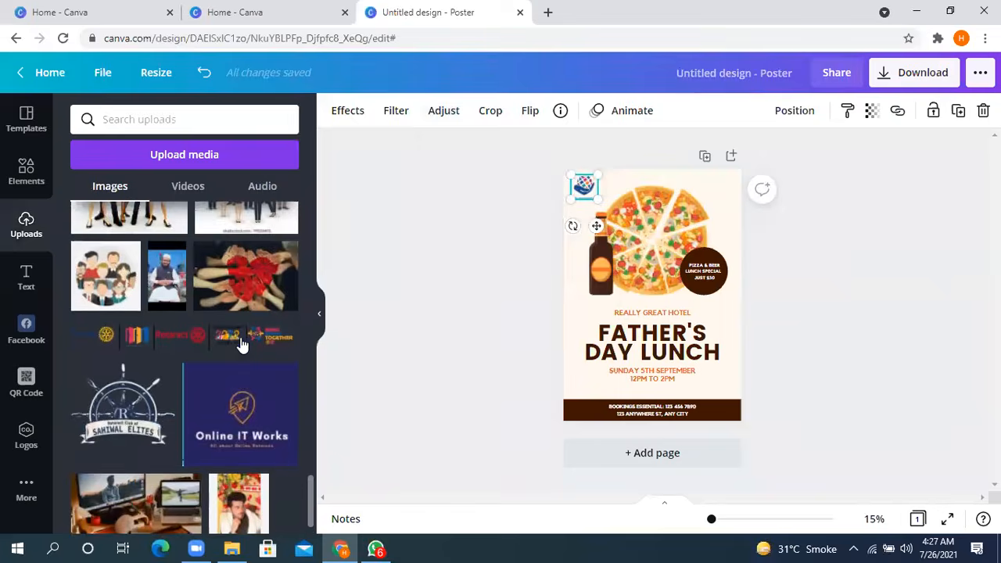
- Find the photo of the man in a blue suit on black among the uploaded images and add it to the poster
{"action": "scroll", "coordinate": [115, 328], "scroll_direction": "up", "scroll_amount": 5}
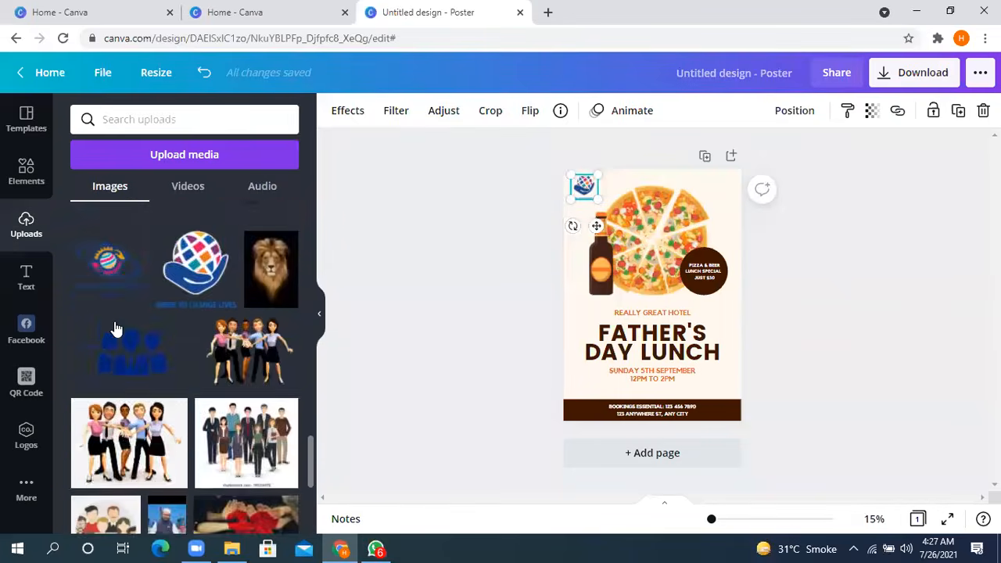
{"action": "scroll", "coordinate": [116, 328], "scroll_direction": "up", "scroll_amount": 3}
{"action": "scroll", "coordinate": [116, 328], "scroll_direction": "down", "scroll_amount": 2}
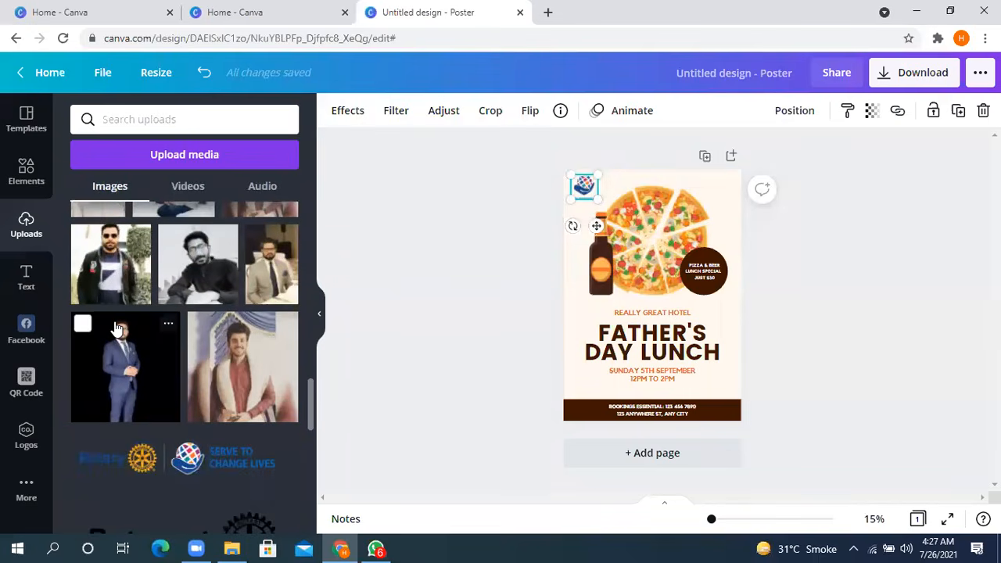
{"action": "scroll", "coordinate": [116, 329], "scroll_direction": "up", "scroll_amount": 10}
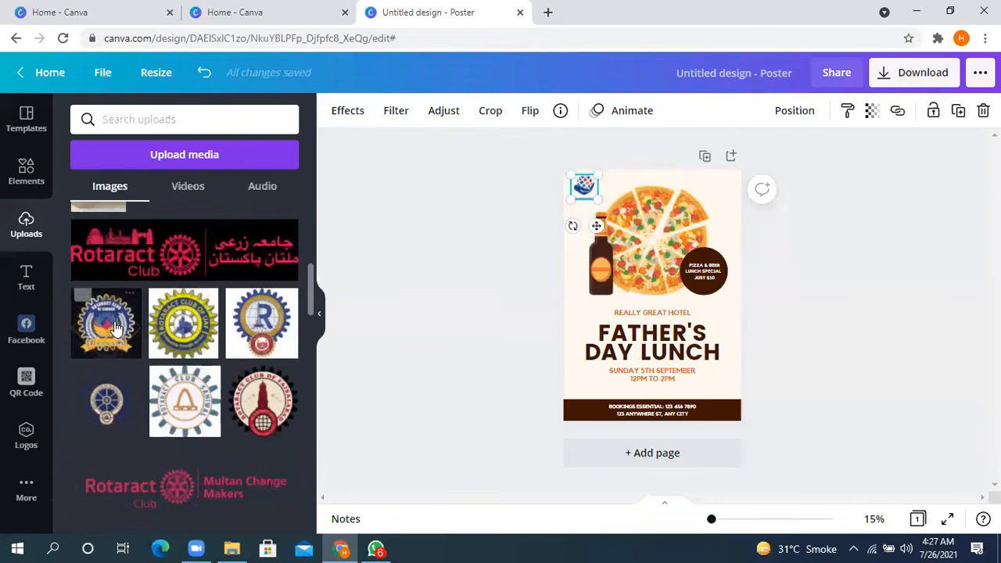
{"action": "scroll", "coordinate": [116, 328], "scroll_direction": "up", "scroll_amount": 3}
{"action": "scroll", "coordinate": [116, 329], "scroll_direction": "down", "scroll_amount": 12}
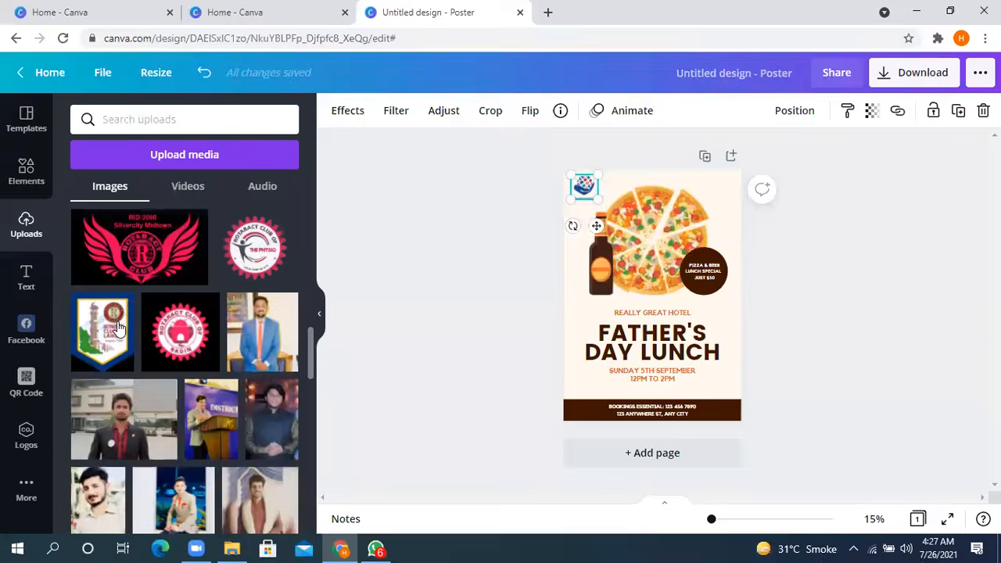
{"action": "left_click", "coordinate": [119, 329]}
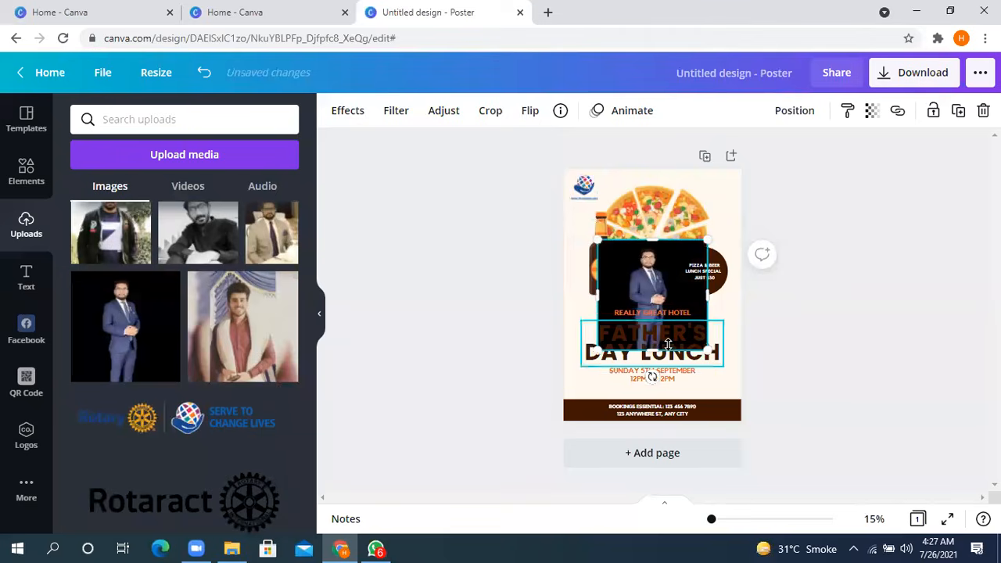
- Shrink and narrow the blue-suit photo, and move it beside the Father's Day Lunch heading
{"action": "left_click_drag", "start_coordinate": [687, 339], "coordinate": [679, 321]}
{"action": "left_click_drag", "start_coordinate": [679, 282], "coordinate": [662, 283]}
{"action": "left_click_drag", "start_coordinate": [594, 285], "coordinate": [706, 324]}
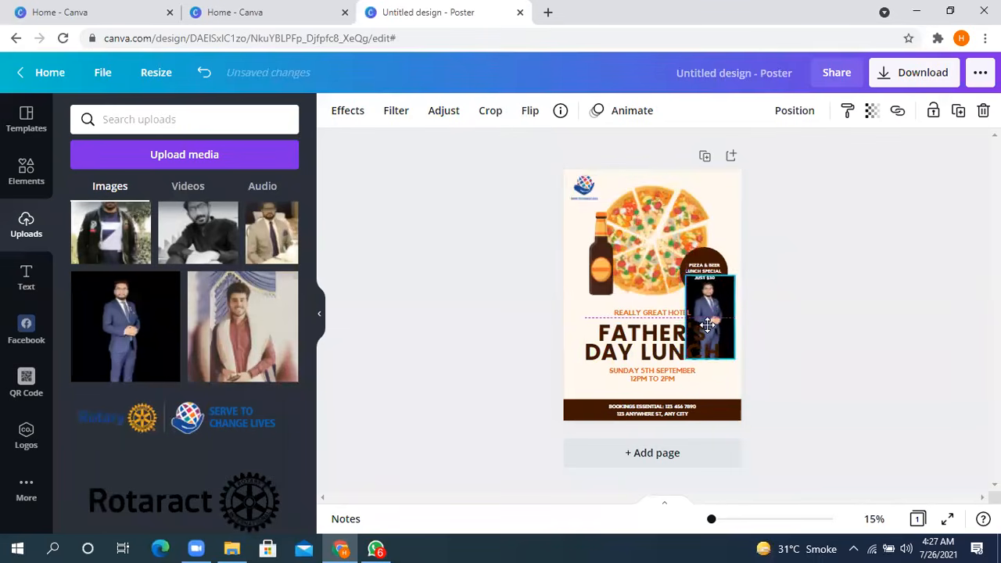
- Add a second page, move the blue-suit photo onto it, and enlarge the photo to fill most of the page
{"action": "left_click", "coordinate": [652, 454]}
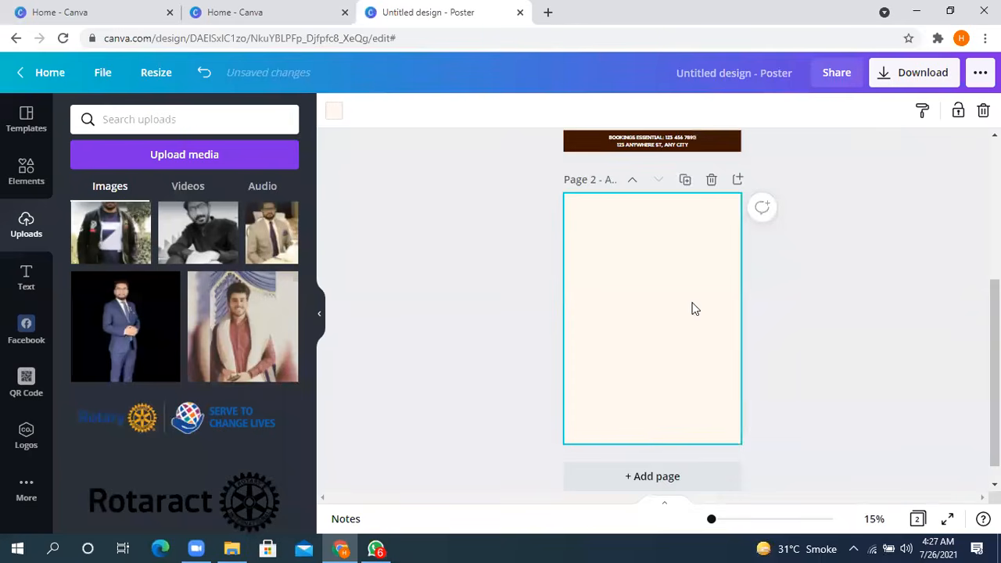
{"action": "scroll", "coordinate": [692, 309], "scroll_direction": "up", "scroll_amount": 3}
{"action": "left_click_drag", "start_coordinate": [707, 327], "coordinate": [665, 455]}
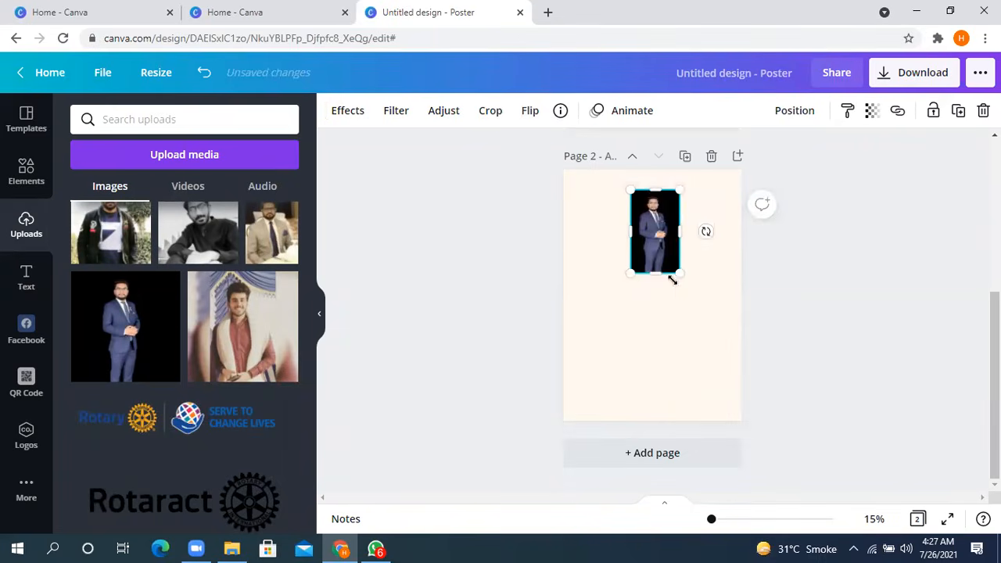
{"action": "left_click_drag", "start_coordinate": [676, 273], "coordinate": [708, 383]}
{"action": "left_click_drag", "start_coordinate": [682, 285], "coordinate": [630, 302]}
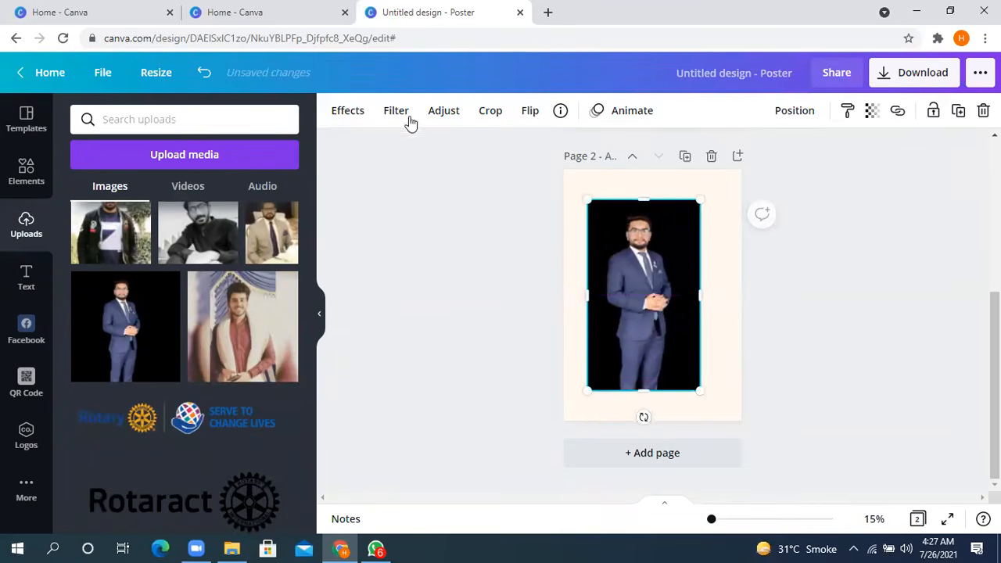
- Try the photo's brightness, tint, blur, X-Process and vignette adjustments, setting Blur to -2 and returning the others to 0
{"action": "left_click", "coordinate": [445, 115]}
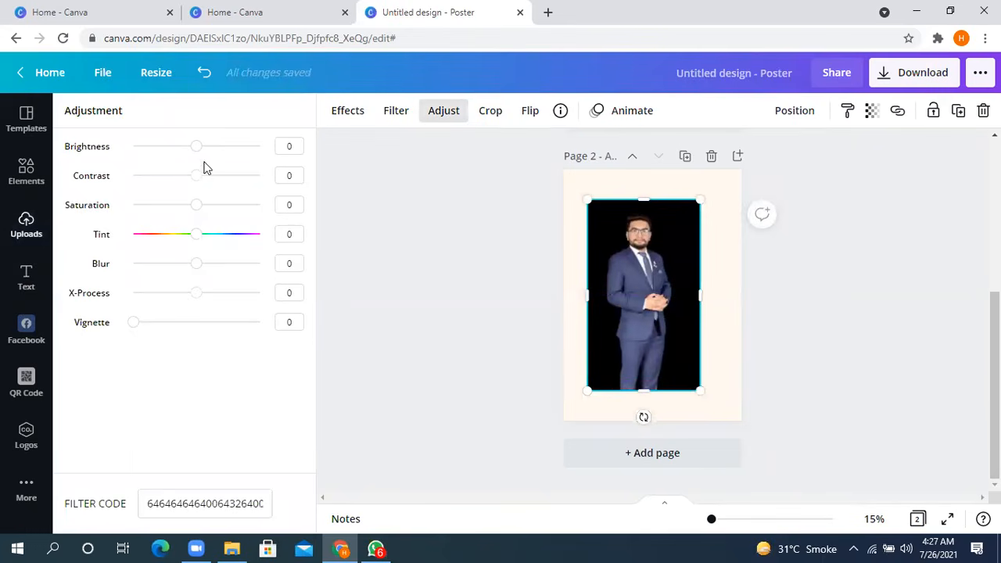
{"action": "mouse_move", "coordinate": [187, 153]}
{"action": "left_mouse_down"}
{"action": "mouse_move", "coordinate": [177, 157]}
{"action": "mouse_move", "coordinate": [226, 152]}
{"action": "mouse_move", "coordinate": [198, 152]}
{"action": "left_mouse_up"}
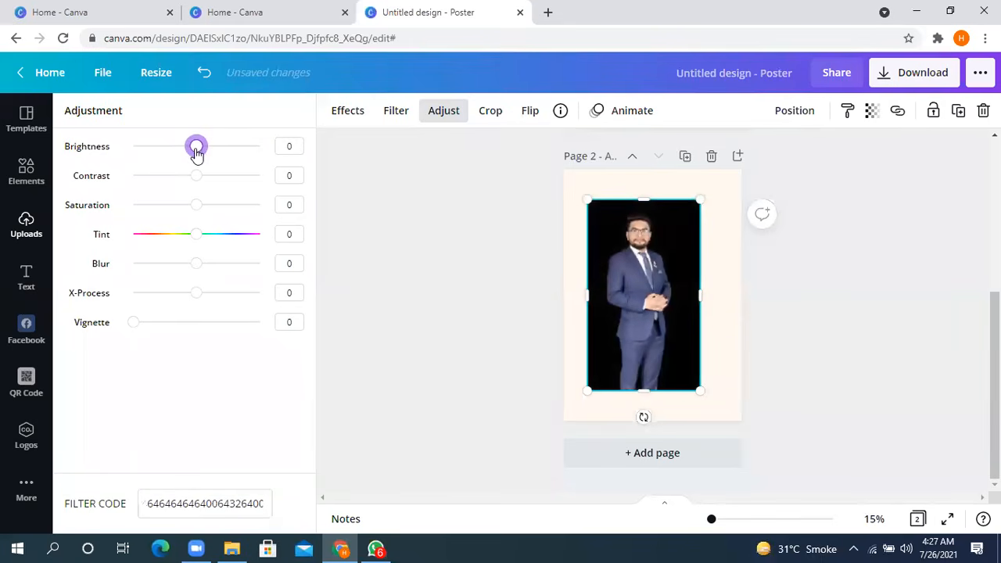
{"action": "left_click_drag", "start_coordinate": [197, 188], "coordinate": [166, 247]}
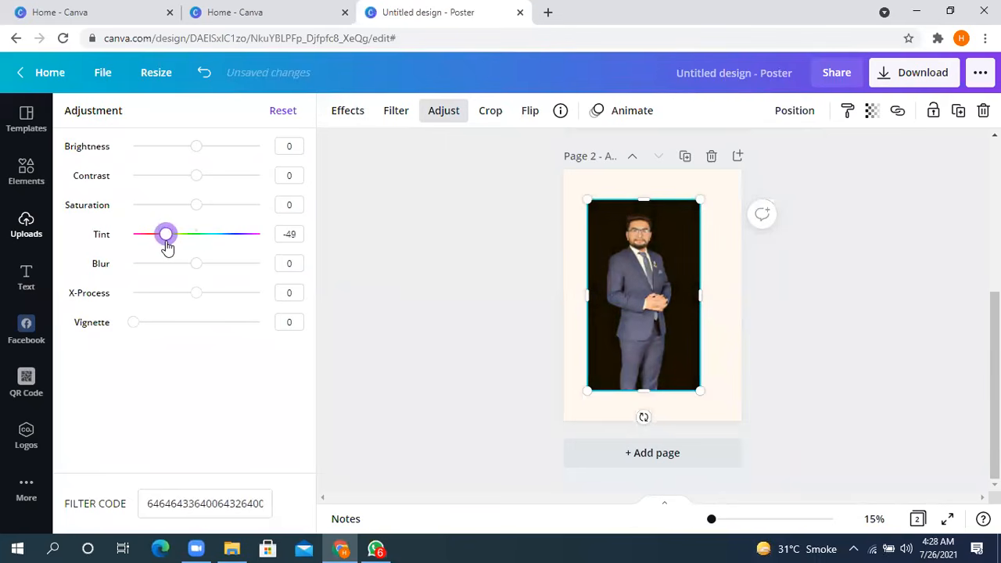
{"action": "left_click_drag", "start_coordinate": [172, 247], "coordinate": [199, 244]}
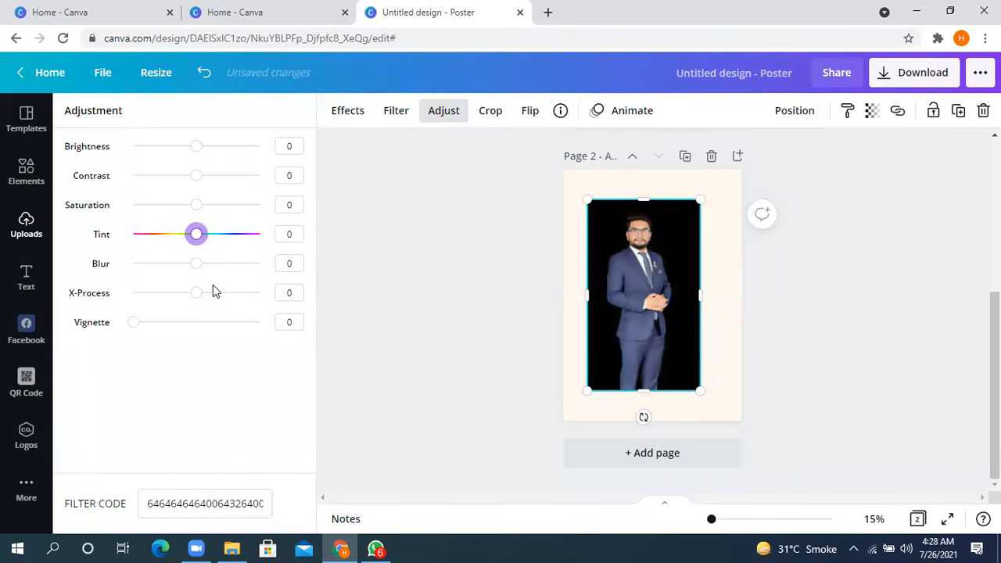
{"action": "left_click_drag", "start_coordinate": [198, 270], "coordinate": [178, 293]}
{"action": "left_click_drag", "start_coordinate": [142, 326], "coordinate": [124, 337]}
{"action": "left_click_drag", "start_coordinate": [179, 300], "coordinate": [197, 301]}
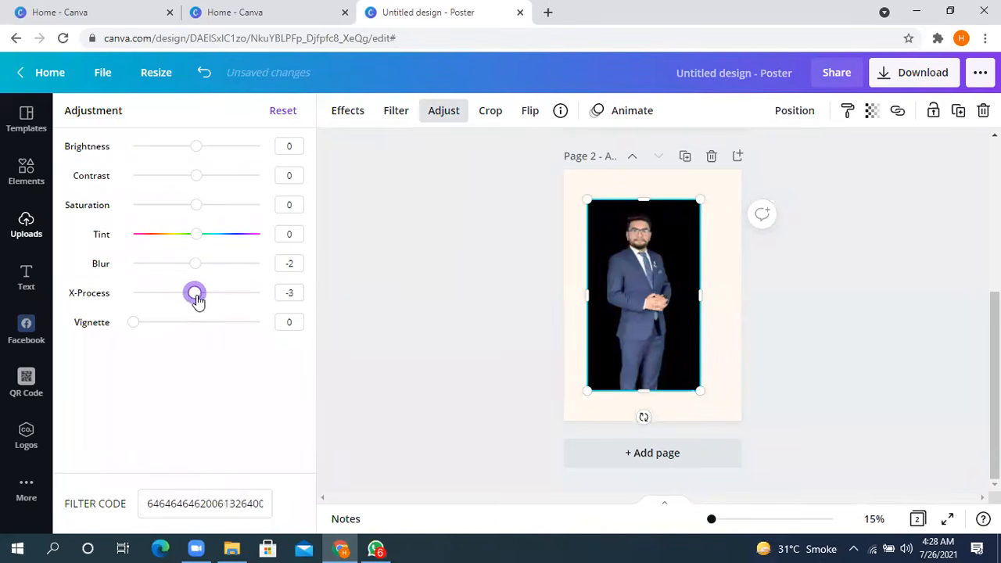
- Crop the photo on page 2 with a slightly wider frame and apply the crop
{"action": "left_click", "coordinate": [490, 112]}
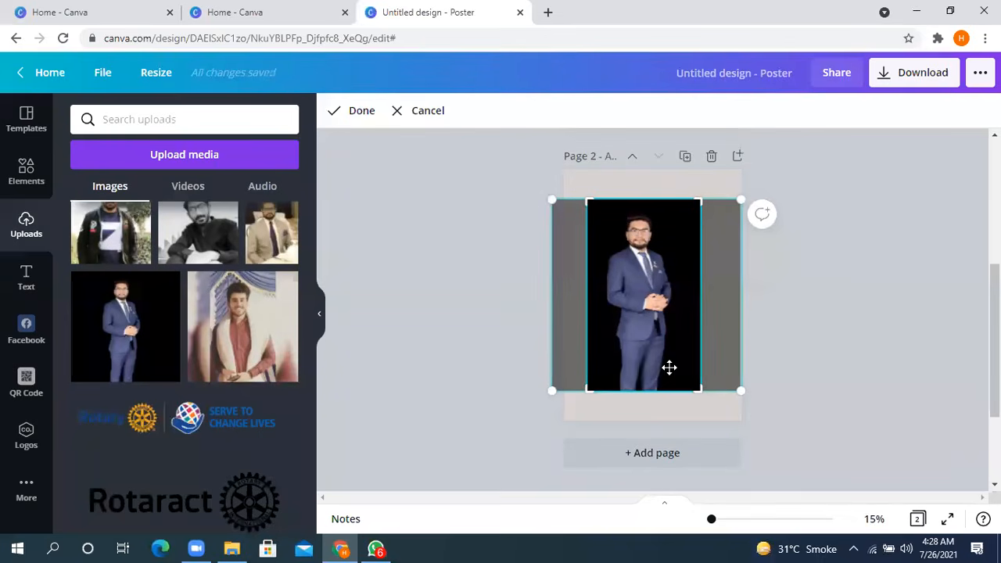
{"action": "mouse_move", "coordinate": [702, 389]}
{"action": "left_mouse_down"}
{"action": "mouse_move", "coordinate": [677, 369]}
{"action": "mouse_move", "coordinate": [707, 404]}
{"action": "left_mouse_up"}
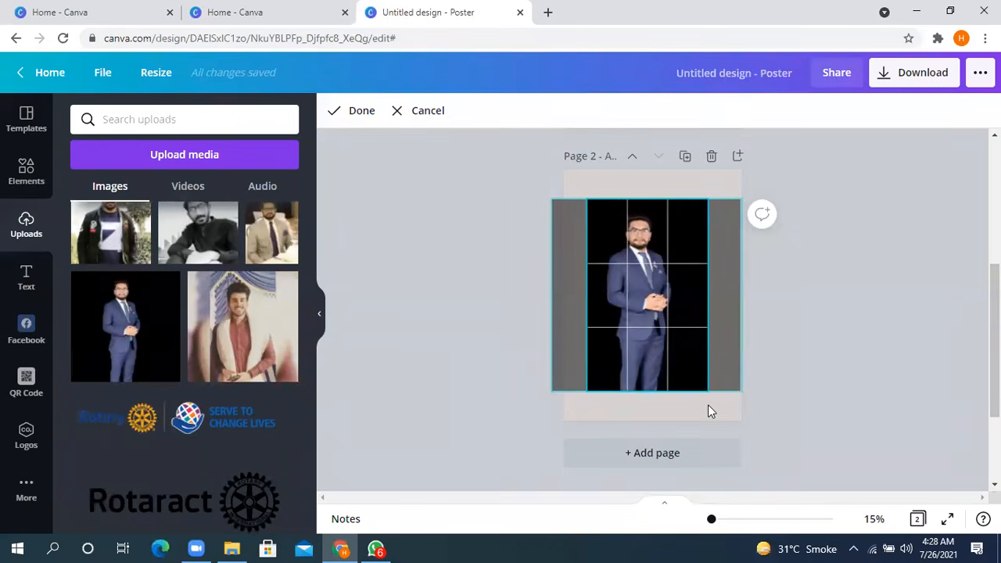
{"action": "mouse_move", "coordinate": [594, 376]}
{"action": "left_mouse_down"}
{"action": "mouse_move", "coordinate": [603, 353]}
{"action": "mouse_move", "coordinate": [596, 274]}
{"action": "mouse_move", "coordinate": [586, 398]}
{"action": "mouse_move", "coordinate": [587, 389]}
{"action": "left_mouse_up"}
{"action": "double_click", "coordinate": [645, 285]}
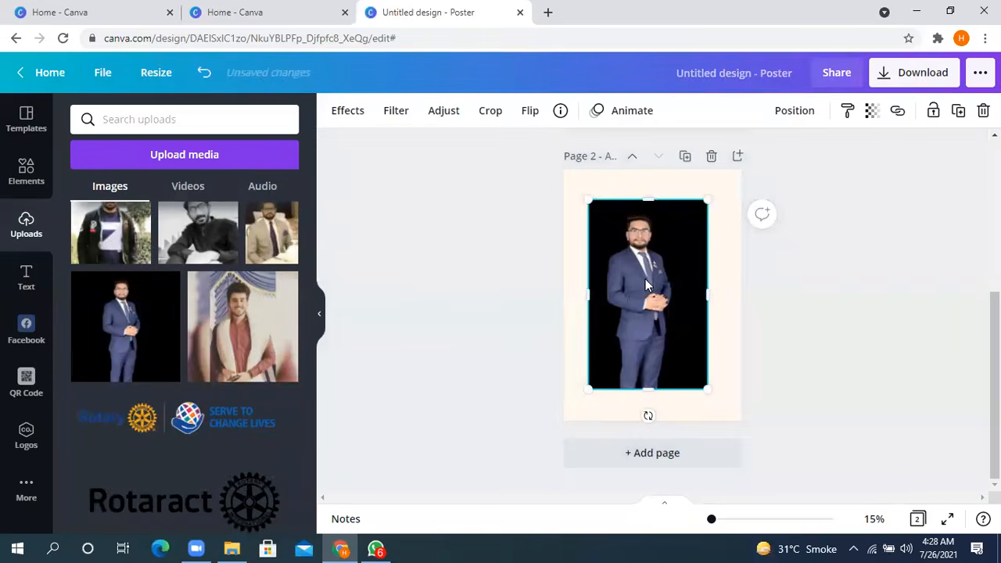
- Enlarge the photo inside its crop frame and reposition it to show the man from head to hips
{"action": "double_click", "coordinate": [645, 281]}
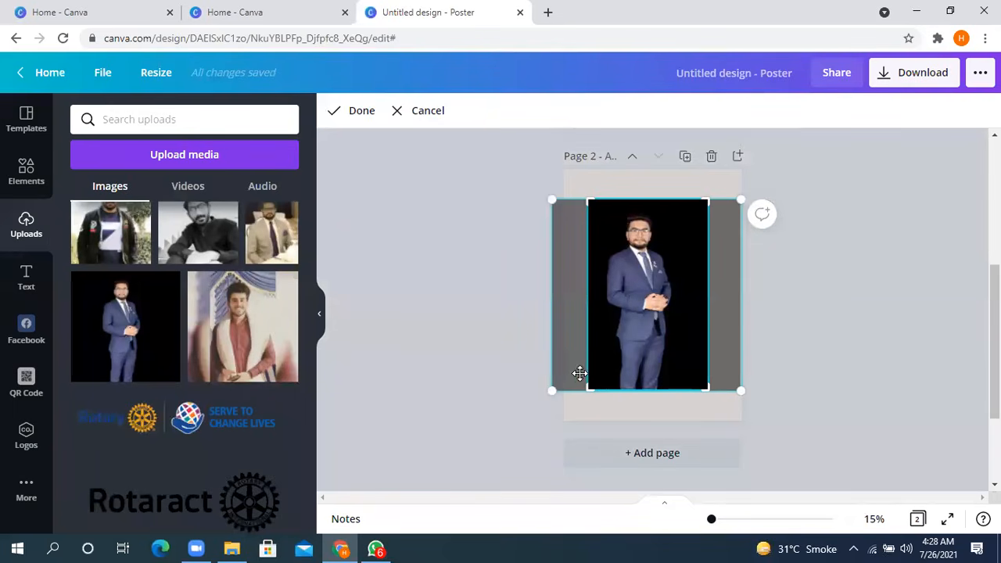
{"action": "left_click_drag", "start_coordinate": [540, 400], "coordinate": [430, 508]}
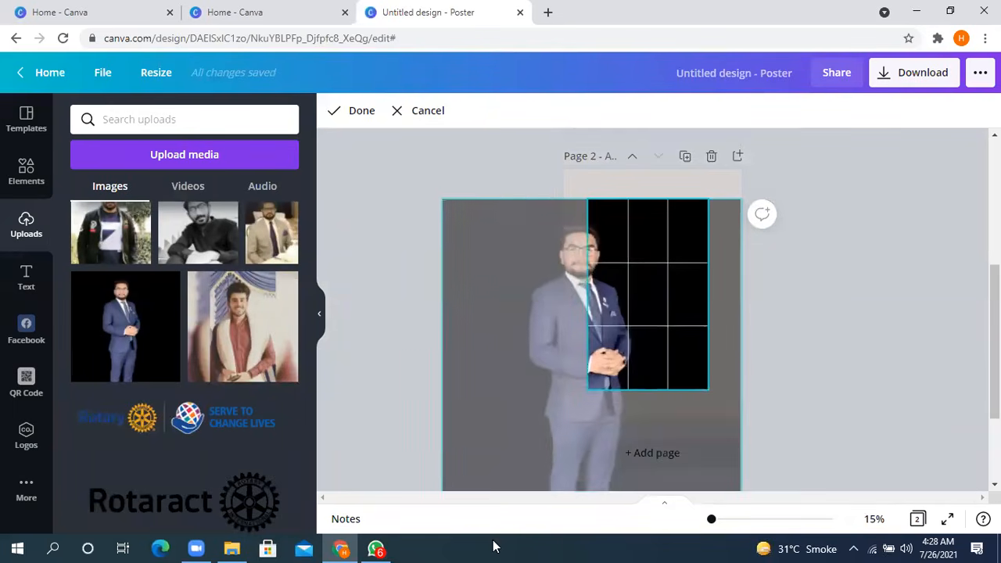
{"action": "left_click_drag", "start_coordinate": [539, 361], "coordinate": [607, 359]}
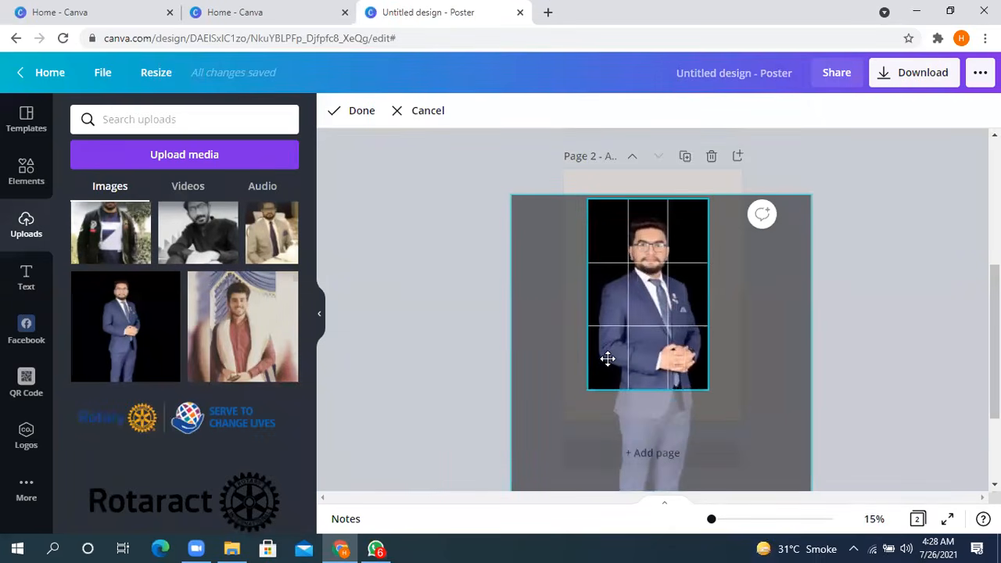
{"action": "left_click", "coordinate": [874, 188]}
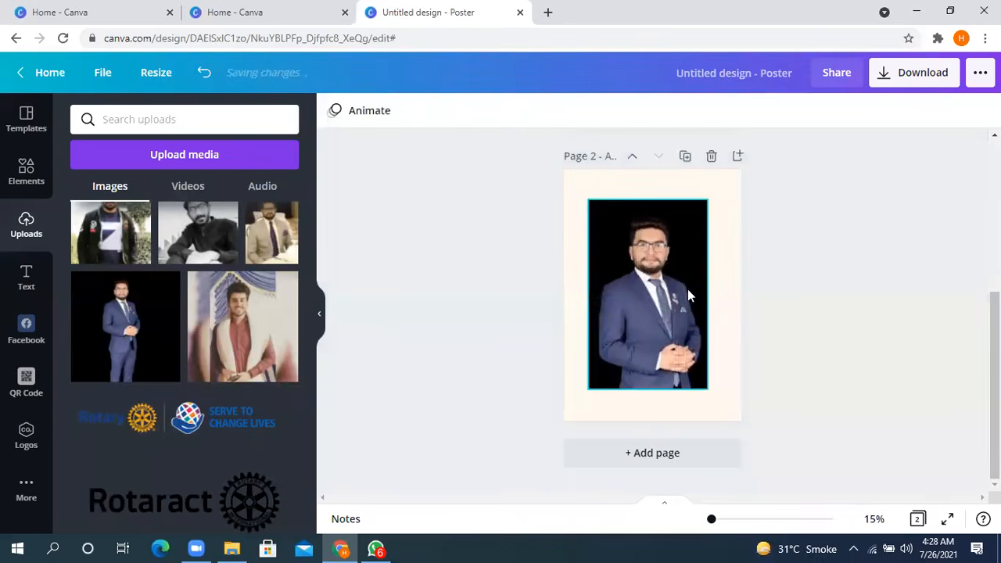
- Scale the photo back down inside its crop frame so the man's full figure fits
{"action": "double_click", "coordinate": [649, 291]}
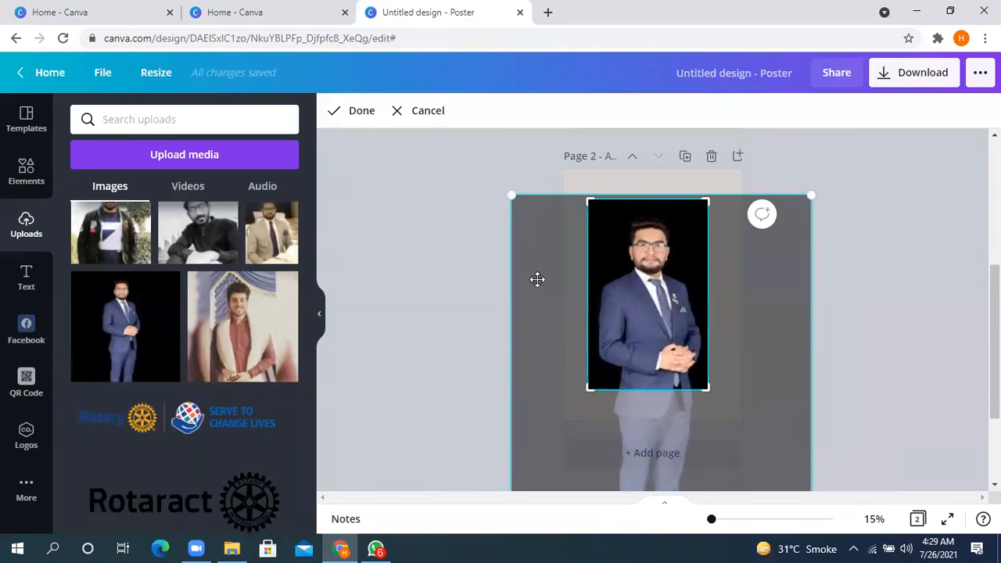
{"action": "scroll", "coordinate": [637, 304], "scroll_direction": "down", "scroll_amount": 3}
{"action": "scroll", "coordinate": [647, 292], "scroll_direction": "up", "scroll_amount": 2}
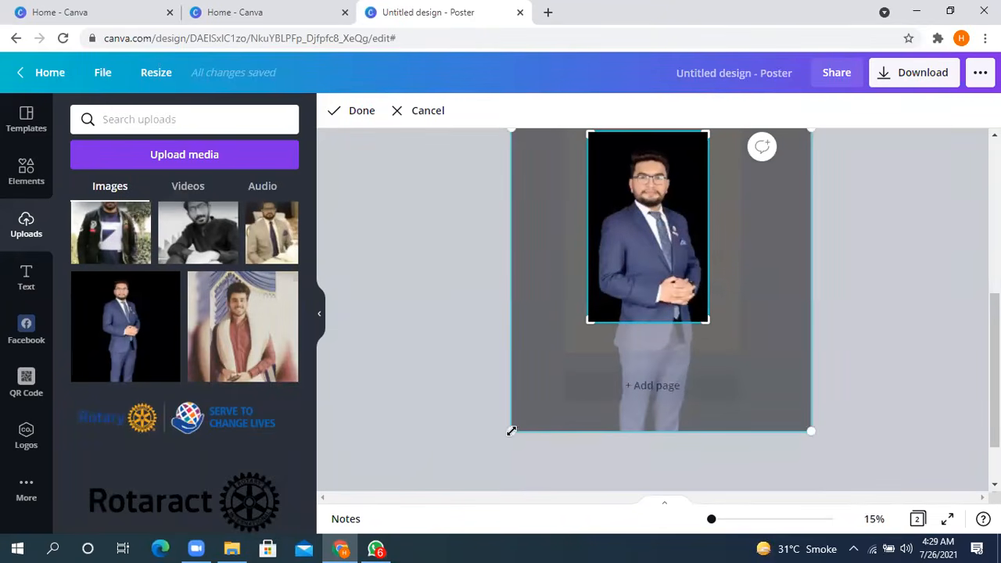
{"action": "left_click_drag", "start_coordinate": [507, 431], "coordinate": [545, 307]}
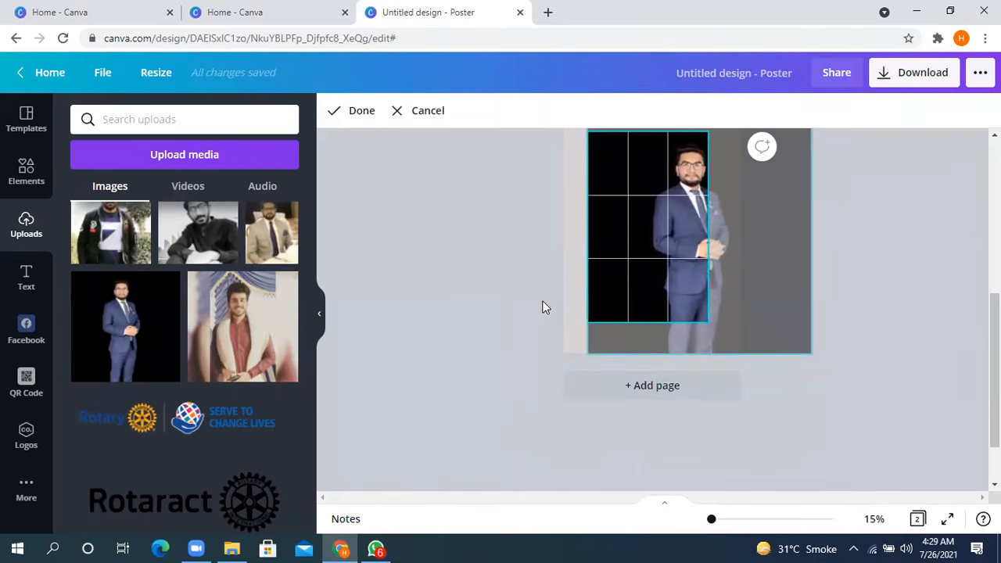
{"action": "left_click_drag", "start_coordinate": [685, 236], "coordinate": [648, 250]}
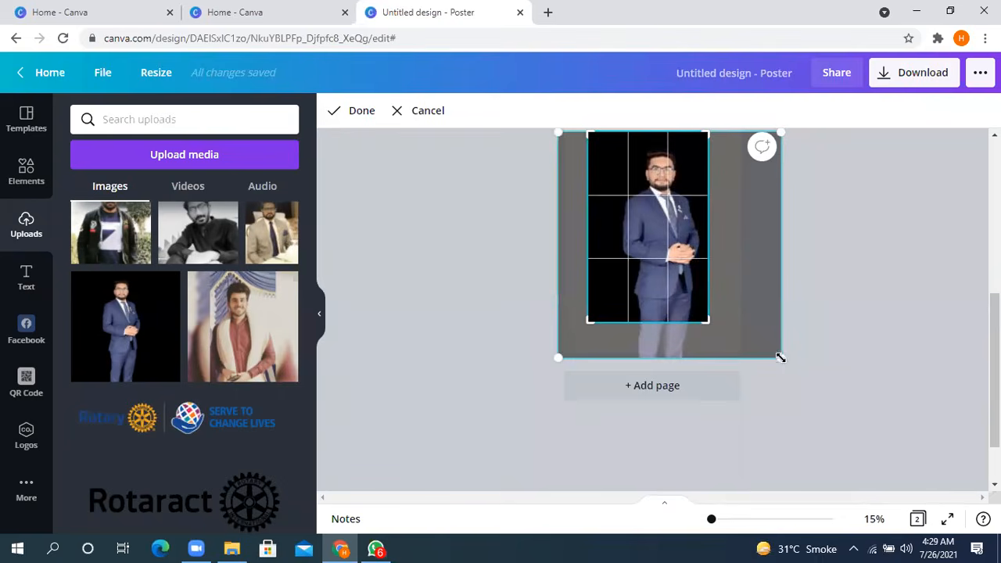
{"action": "left_click_drag", "start_coordinate": [780, 357], "coordinate": [725, 316]}
{"action": "scroll", "coordinate": [755, 297], "scroll_direction": "up", "scroll_amount": 2}
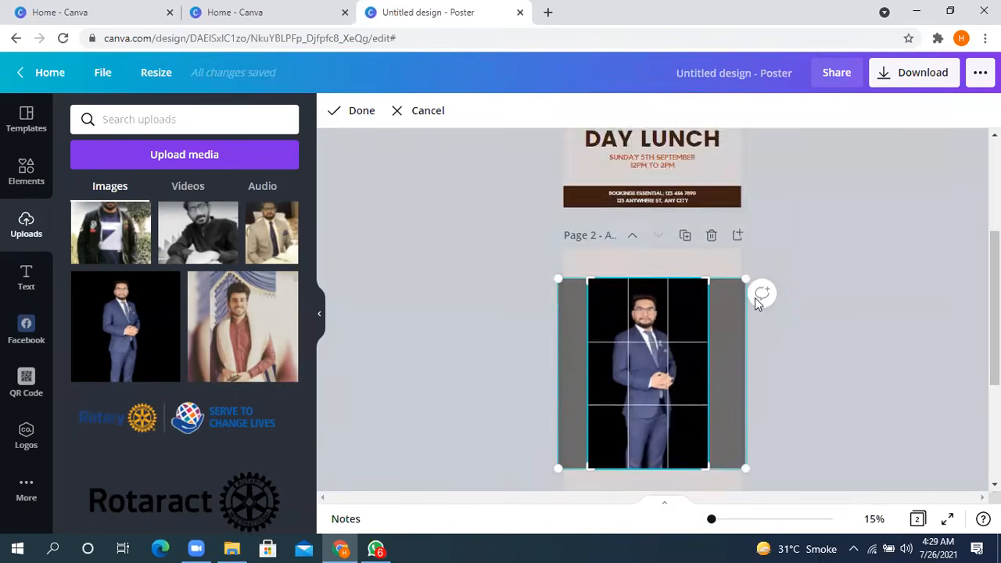
{"action": "scroll", "coordinate": [756, 298], "scroll_direction": "down", "scroll_amount": 1}
{"action": "left_click", "coordinate": [839, 299]}
- Shift the photo inside its crop frame so the man stands near the frame's right edge
{"action": "double_click", "coordinate": [650, 288]}
{"action": "left_click_drag", "start_coordinate": [643, 290], "coordinate": [677, 294]}
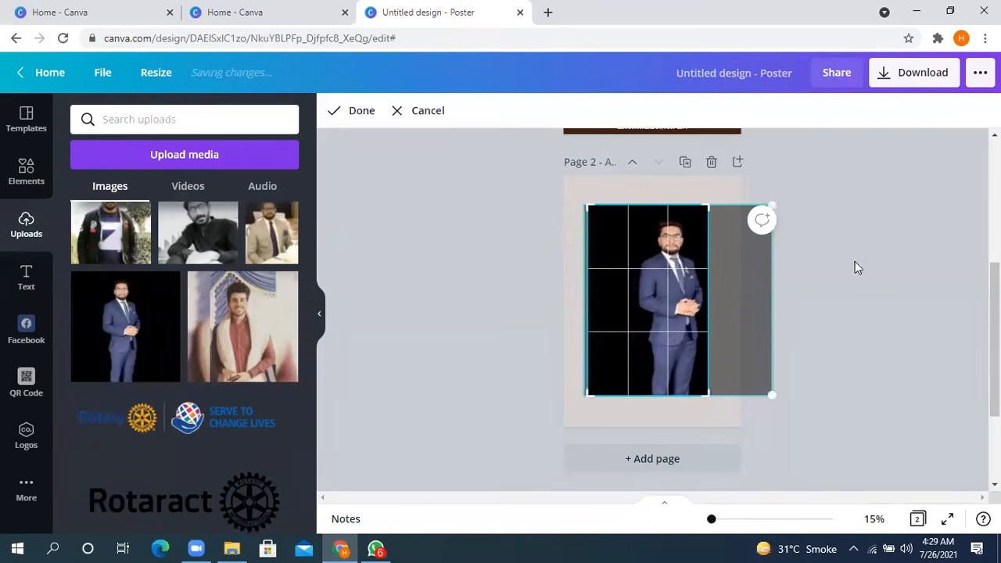
{"action": "left_click", "coordinate": [853, 271]}
- Try flipping the photo horizontally and vertically, and flip it back to its original orientation
{"action": "left_click", "coordinate": [680, 287]}
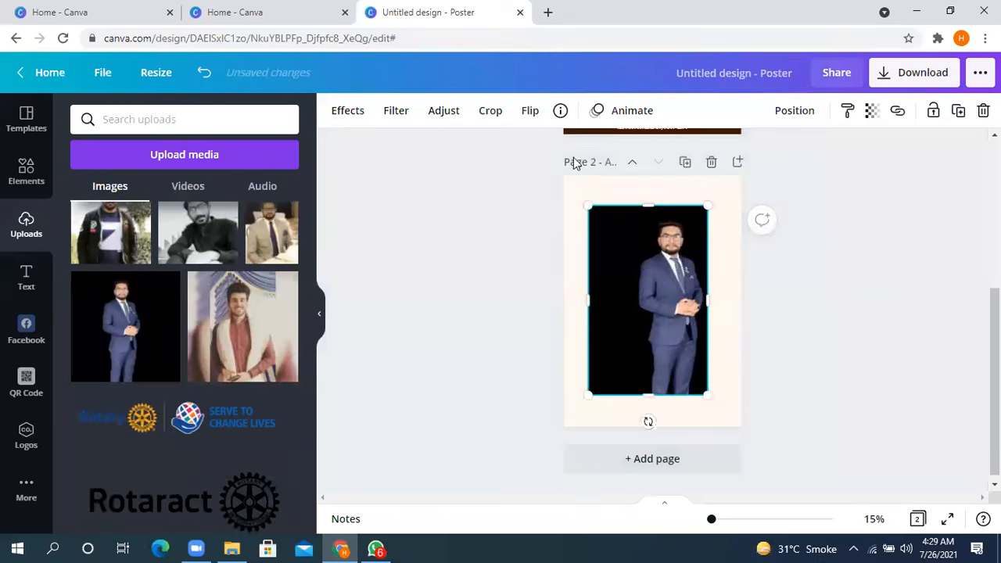
{"action": "left_click", "coordinate": [529, 112]}
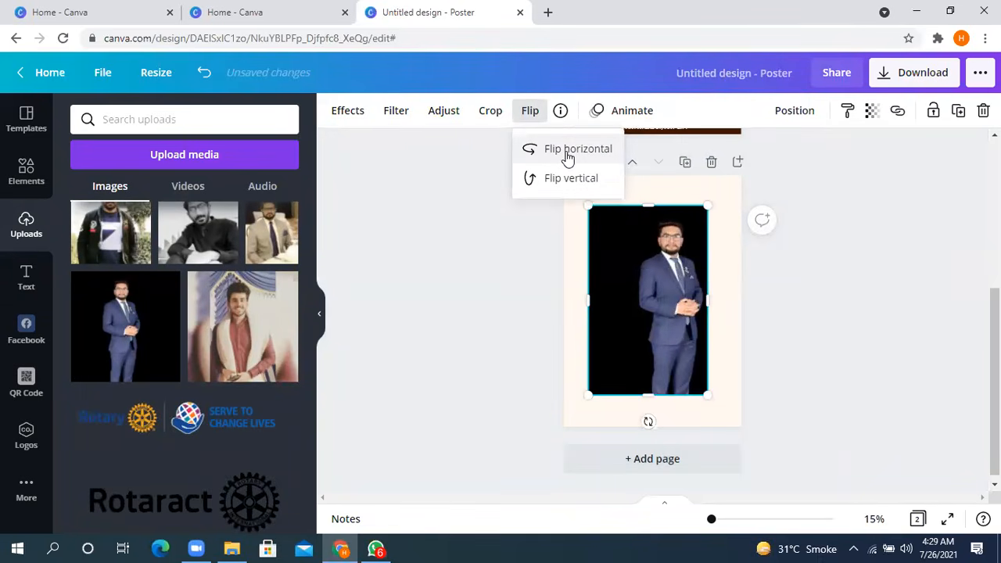
{"action": "left_click", "coordinate": [568, 157]}
{"action": "left_click", "coordinate": [571, 180]}
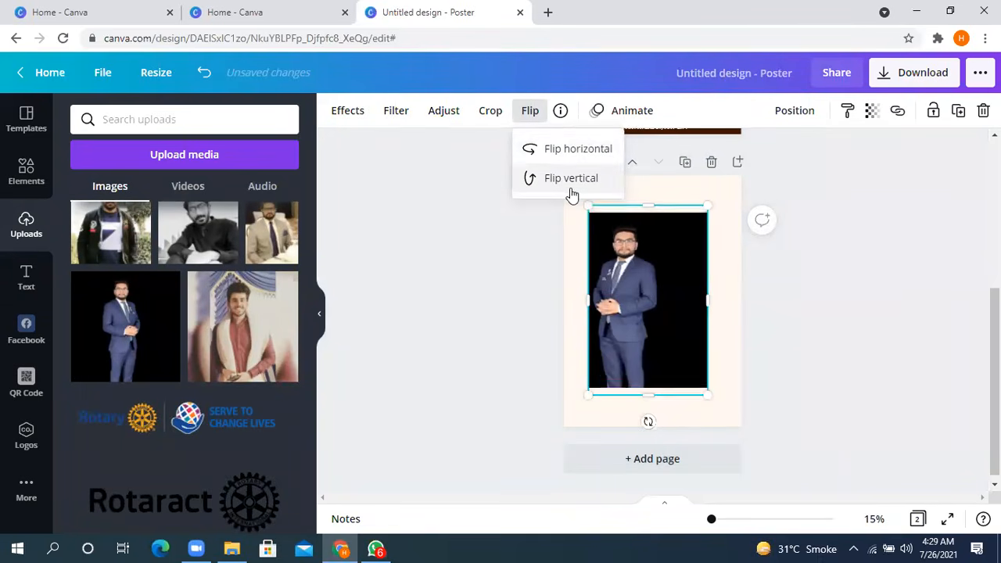
{"action": "left_click", "coordinate": [573, 186]}
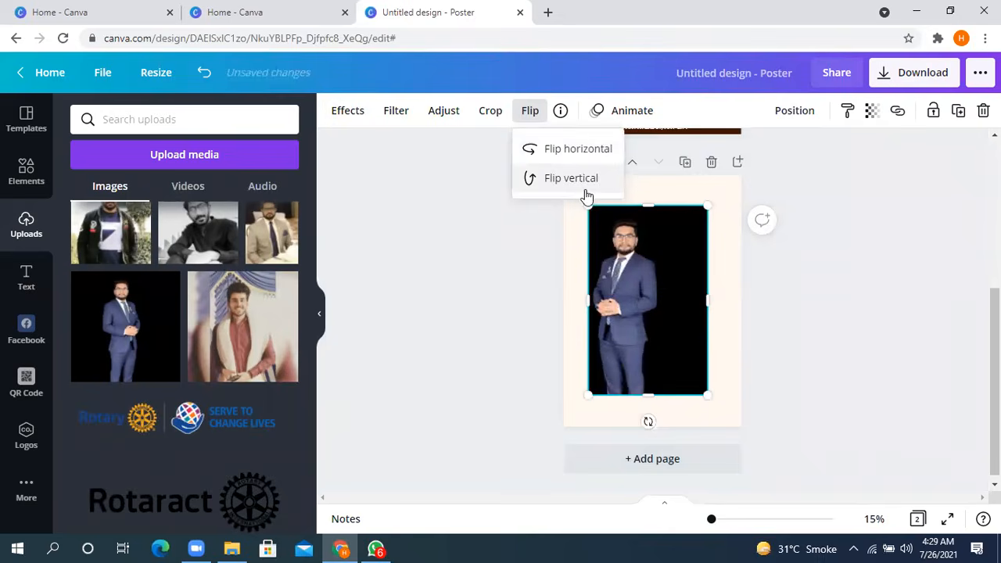
{"action": "left_click", "coordinate": [561, 151]}
- Reposition the photo inside its crop frame so the man is centred, and apply the crop
{"action": "left_click", "coordinate": [623, 294]}
{"action": "double_click", "coordinate": [624, 294]}
{"action": "left_click_drag", "start_coordinate": [644, 287], "coordinate": [603, 294]}
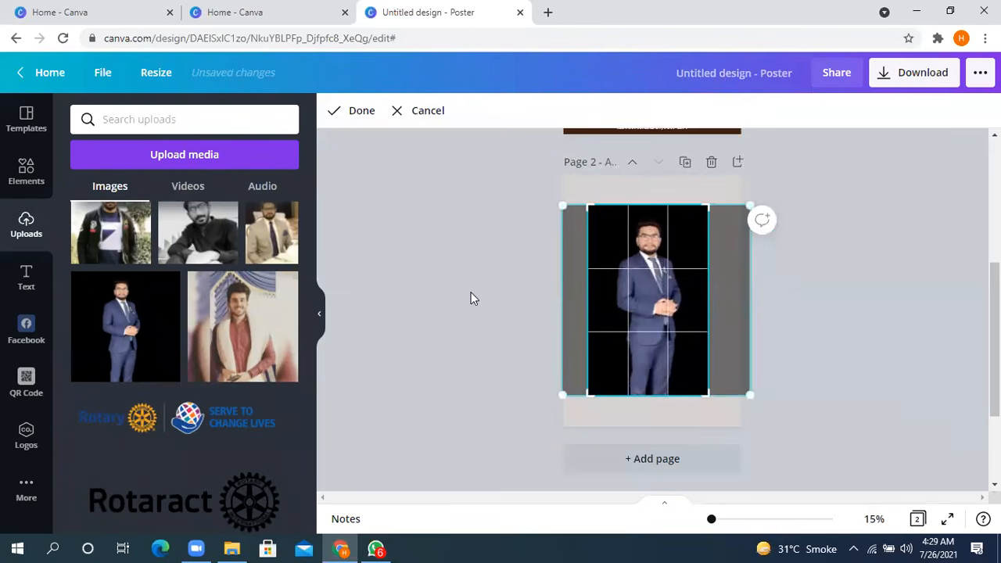
{"action": "left_click", "coordinate": [470, 293]}
- Look over both poster pages and open the animation options for the photo on page 2
{"action": "scroll", "coordinate": [563, 308], "scroll_direction": "up", "scroll_amount": 4}
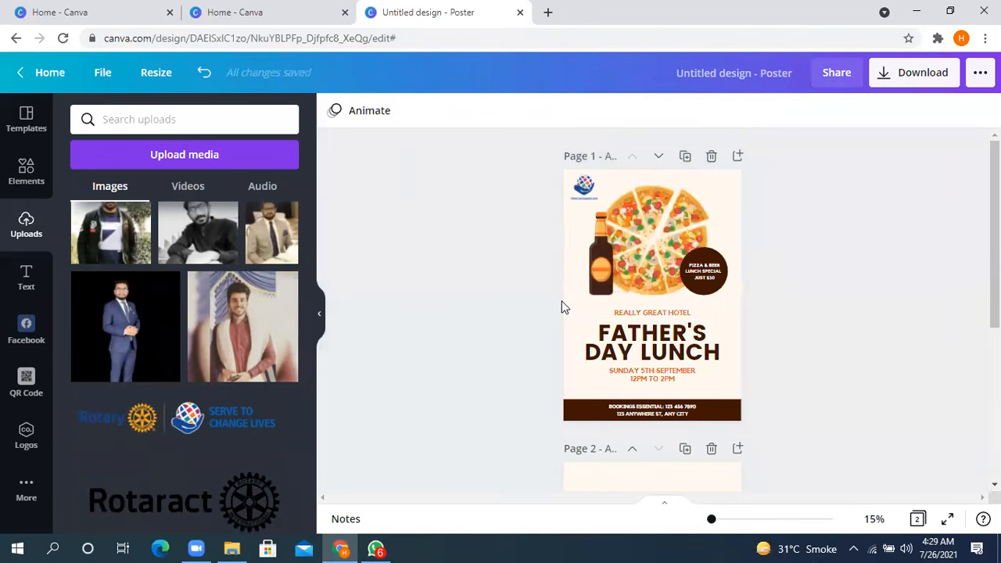
{"action": "scroll", "coordinate": [646, 346], "scroll_direction": "down", "scroll_amount": 4}
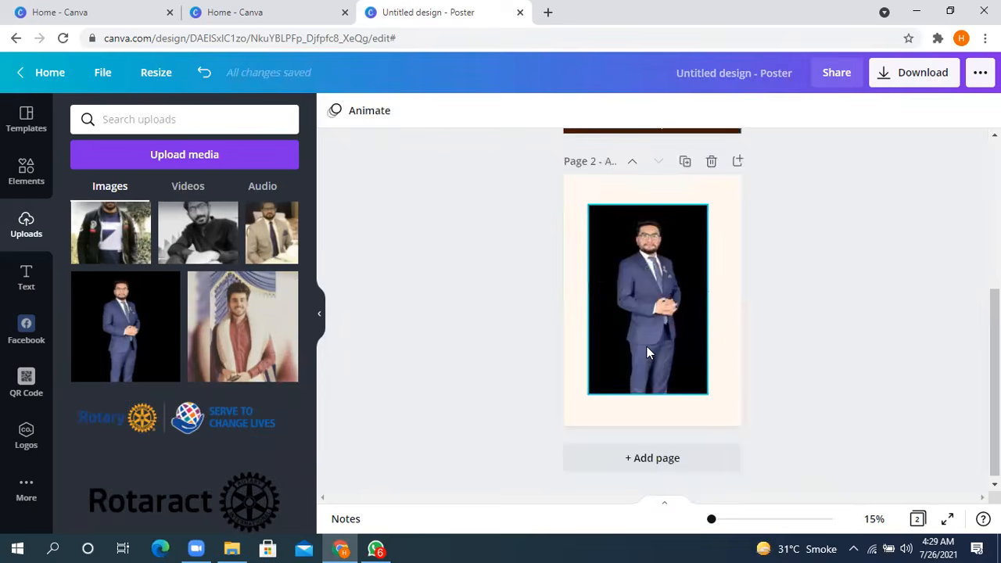
{"action": "left_click", "coordinate": [646, 340]}
{"action": "left_click", "coordinate": [613, 118]}
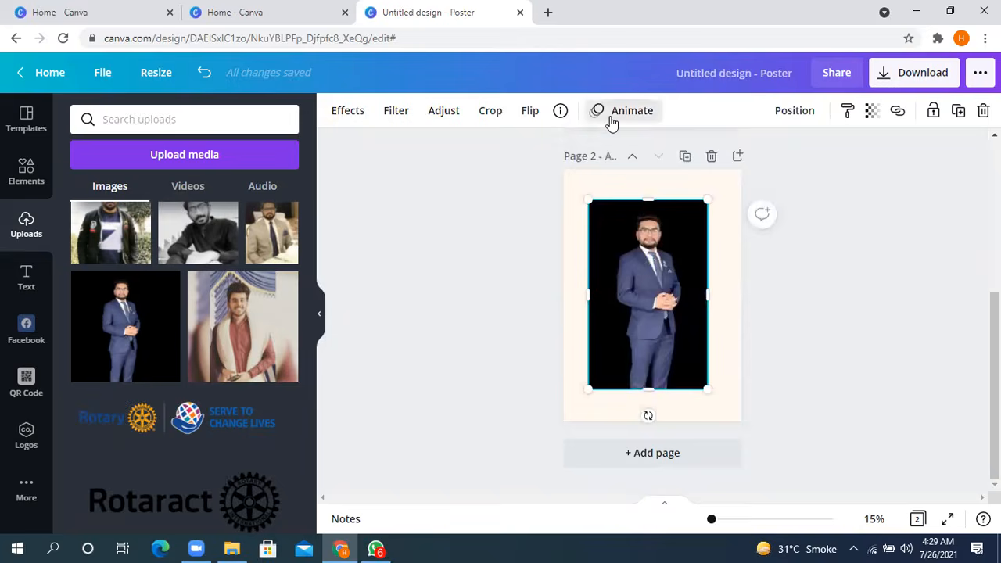
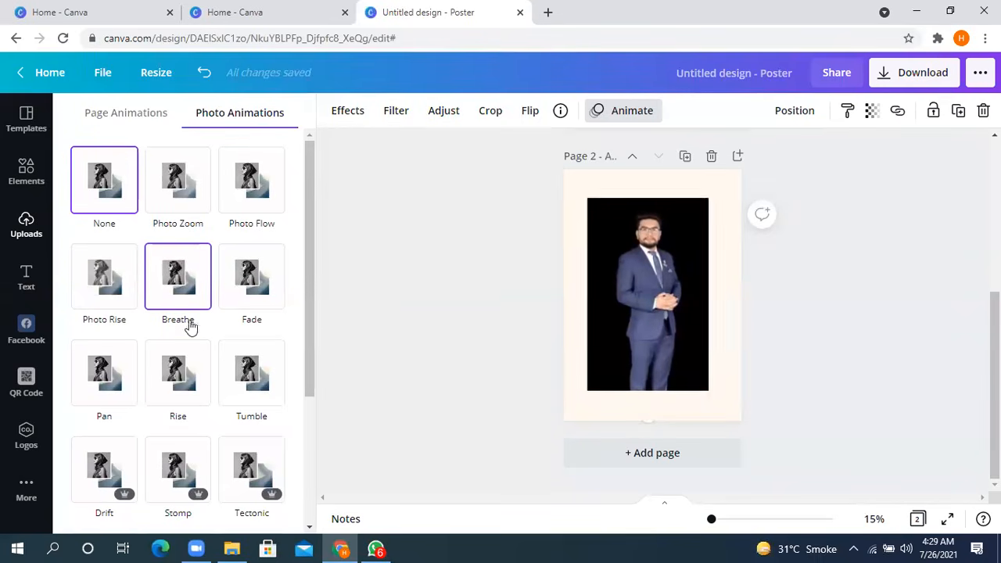
- Preview the photo animations offered for the page 2 photo, and leave the animation options without applying one
{"action": "scroll", "coordinate": [220, 370], "scroll_direction": "down", "scroll_amount": 1}
{"action": "scroll", "coordinate": [258, 280], "scroll_direction": "down", "scroll_amount": 1}
{"action": "scroll", "coordinate": [258, 280], "scroll_direction": "up", "scroll_amount": 3}
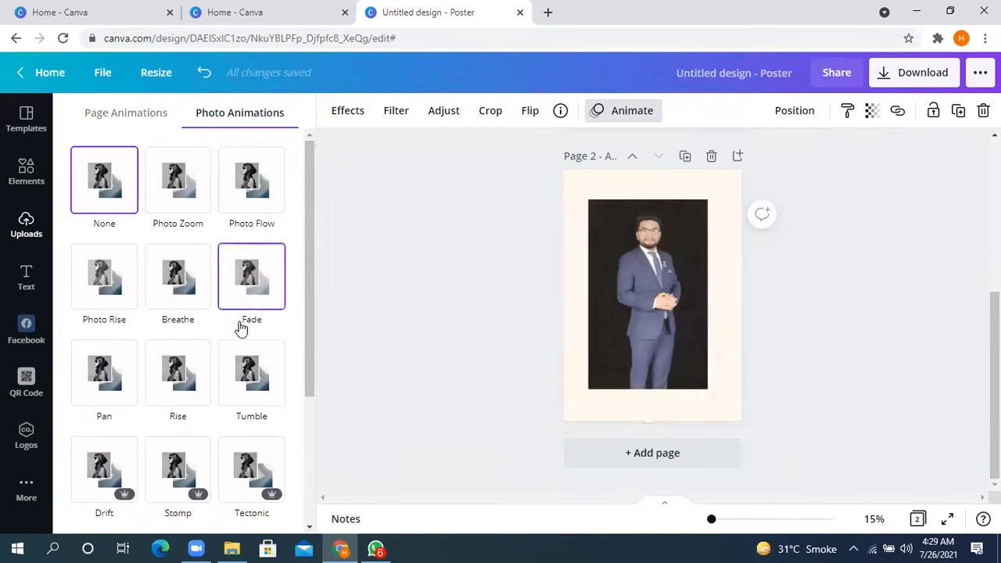
{"action": "scroll", "coordinate": [240, 321], "scroll_direction": "down", "scroll_amount": 2}
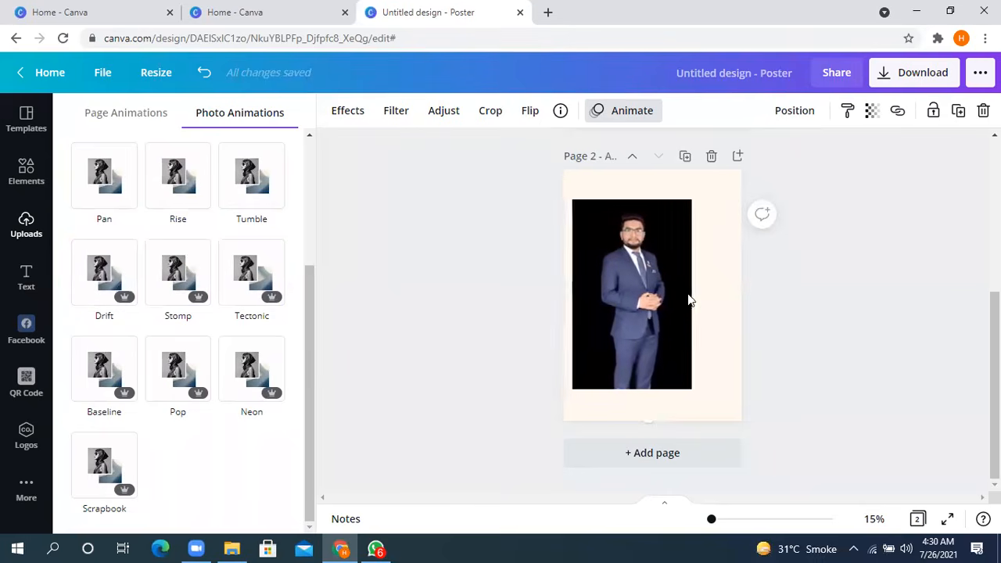
{"action": "left_click", "coordinate": [852, 261]}
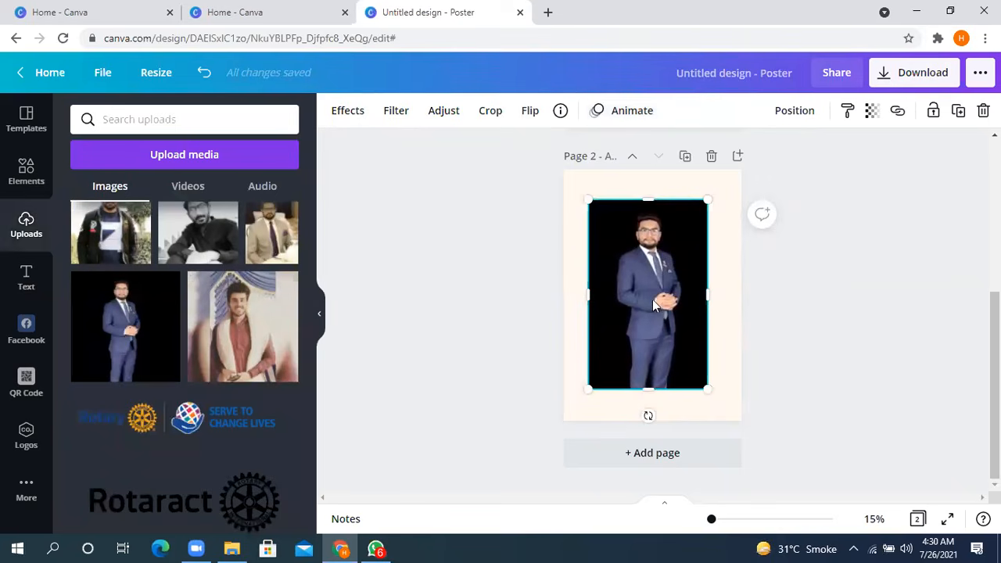
- Align the photo on page 2 to the page's left and top edges
{"action": "left_click", "coordinate": [795, 114]}
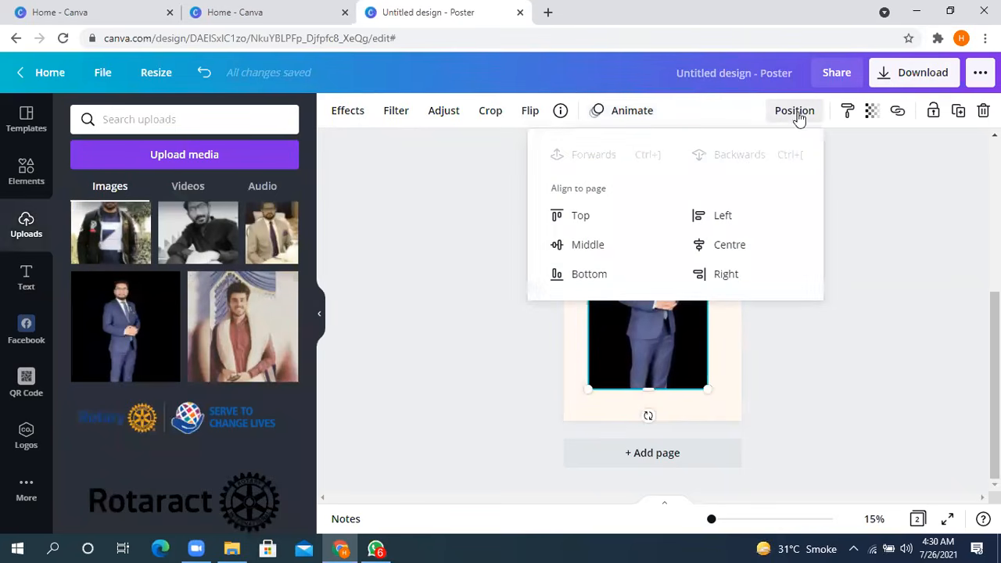
{"action": "left_click", "coordinate": [725, 219]}
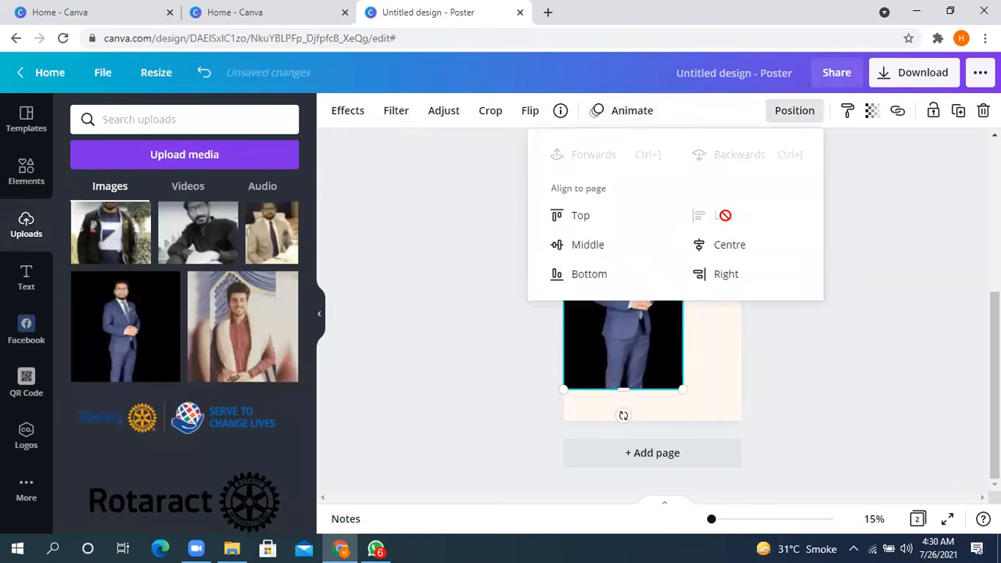
{"action": "left_click", "coordinate": [574, 215]}
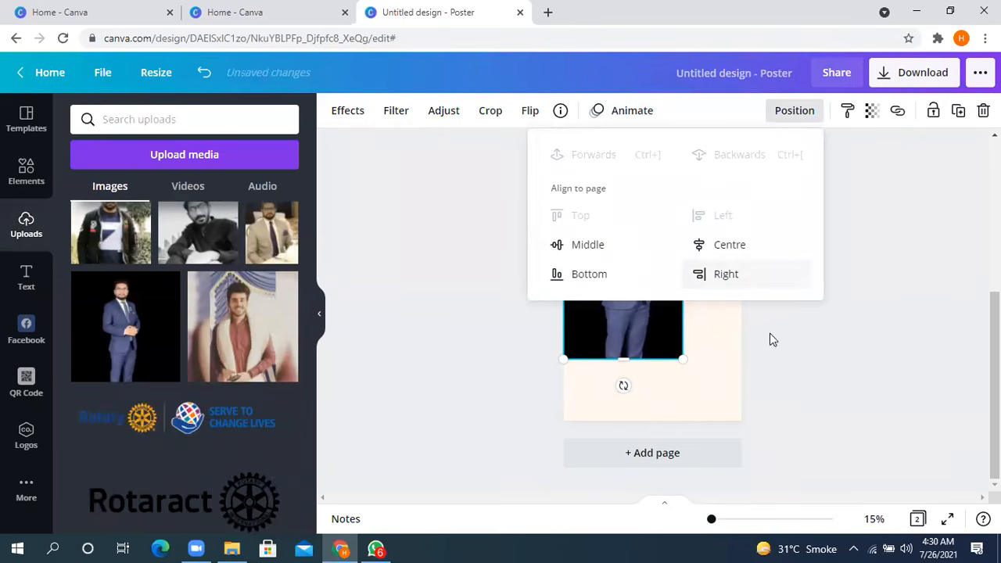
{"action": "left_click", "coordinate": [825, 352]}
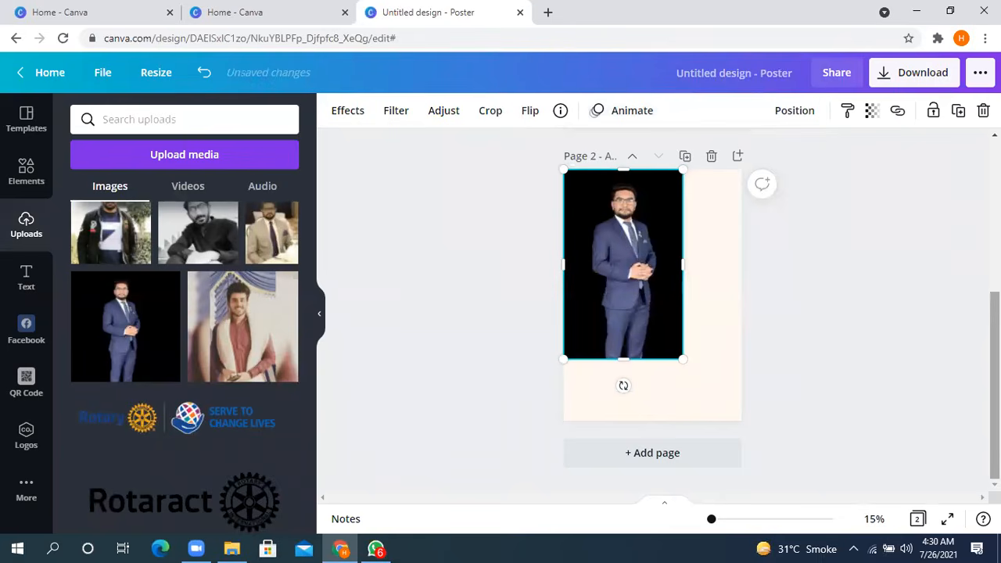
{"action": "scroll", "coordinate": [777, 204], "scroll_direction": "up", "scroll_amount": 3}
{"action": "left_click", "coordinate": [776, 204]}
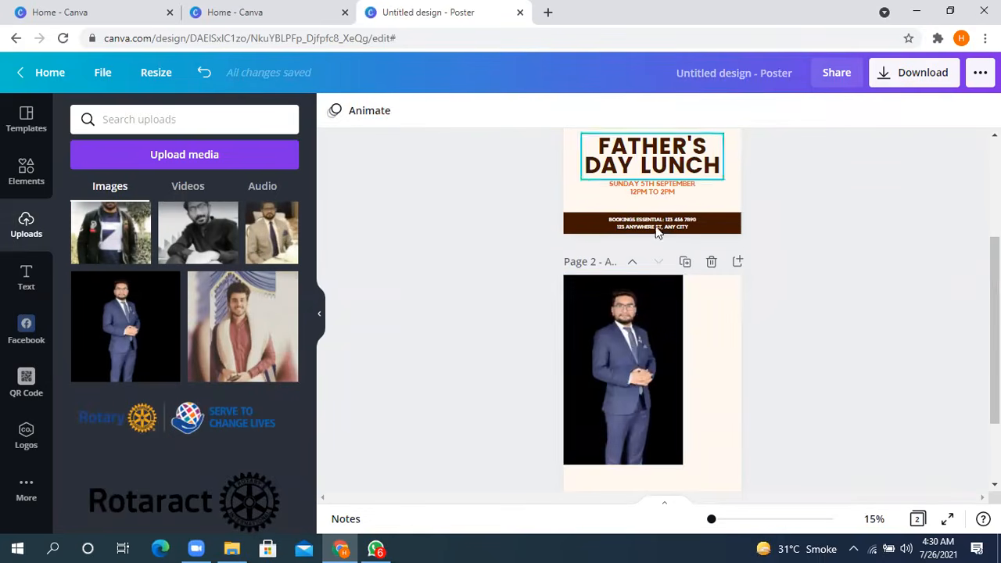
- Align the photo to the bottom of page 2, try right alignment, and settle on centre alignment
{"action": "left_click", "coordinate": [642, 367]}
{"action": "left_click", "coordinate": [790, 111]}
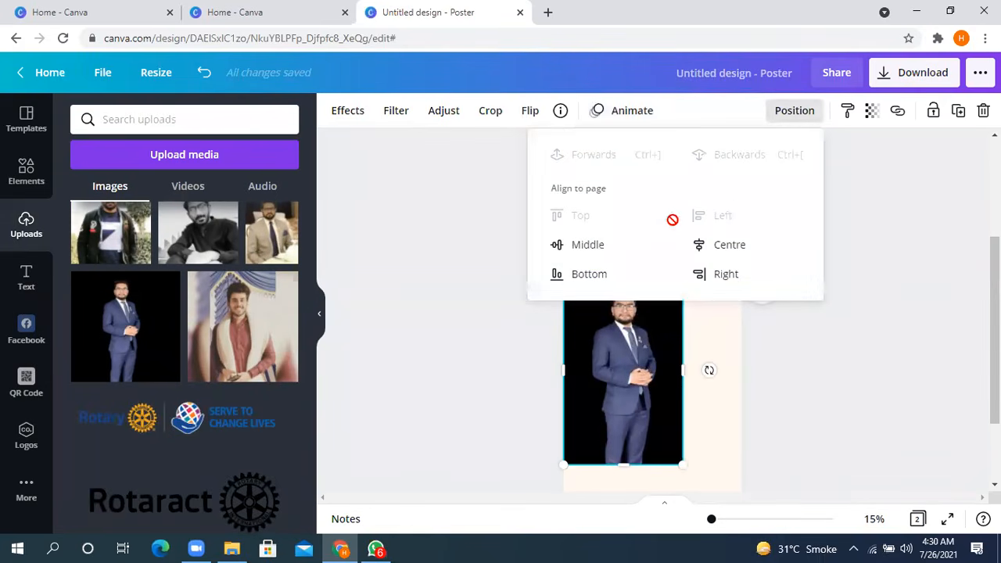
{"action": "left_click", "coordinate": [579, 273]}
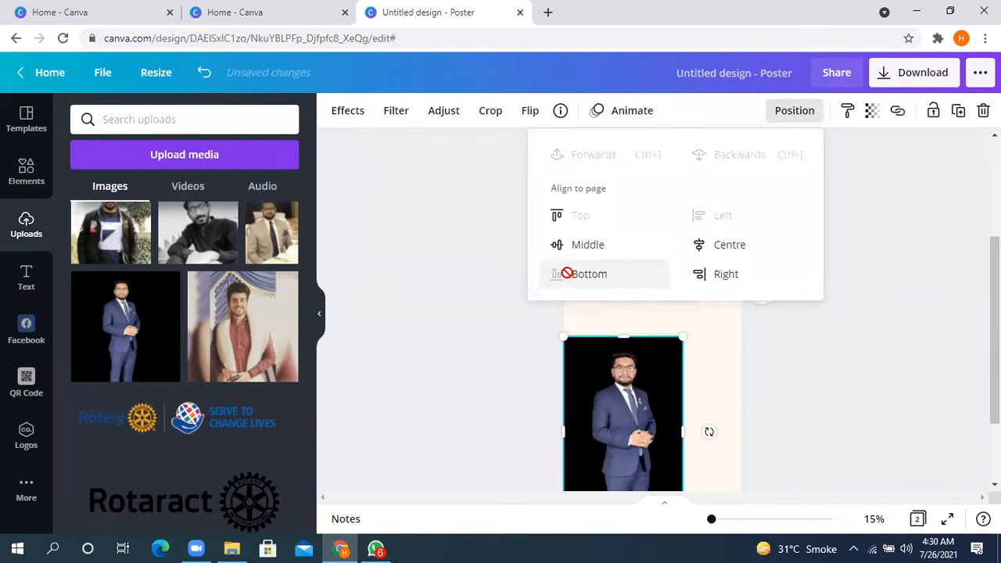
{"action": "left_click", "coordinate": [725, 277]}
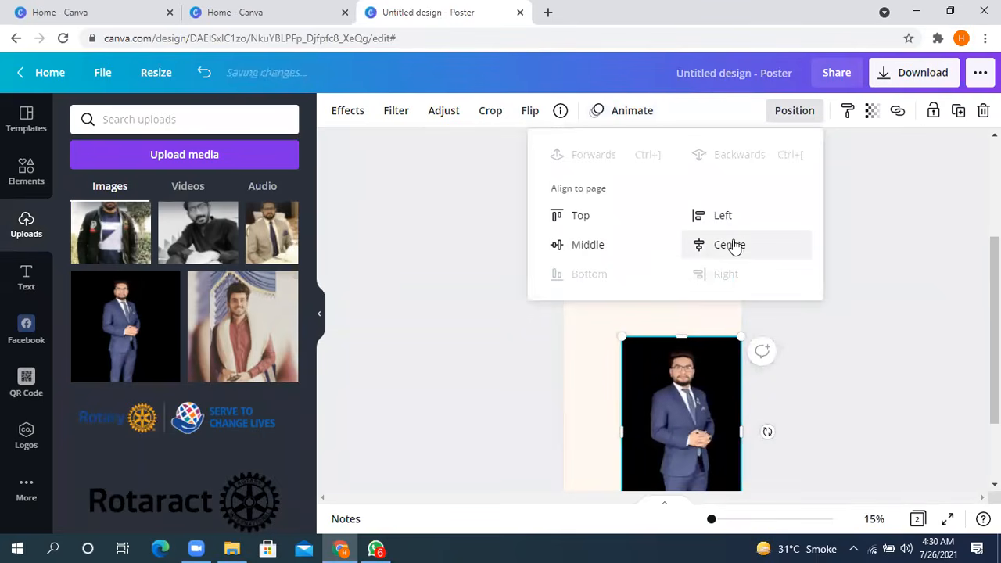
{"action": "left_click", "coordinate": [733, 245]}
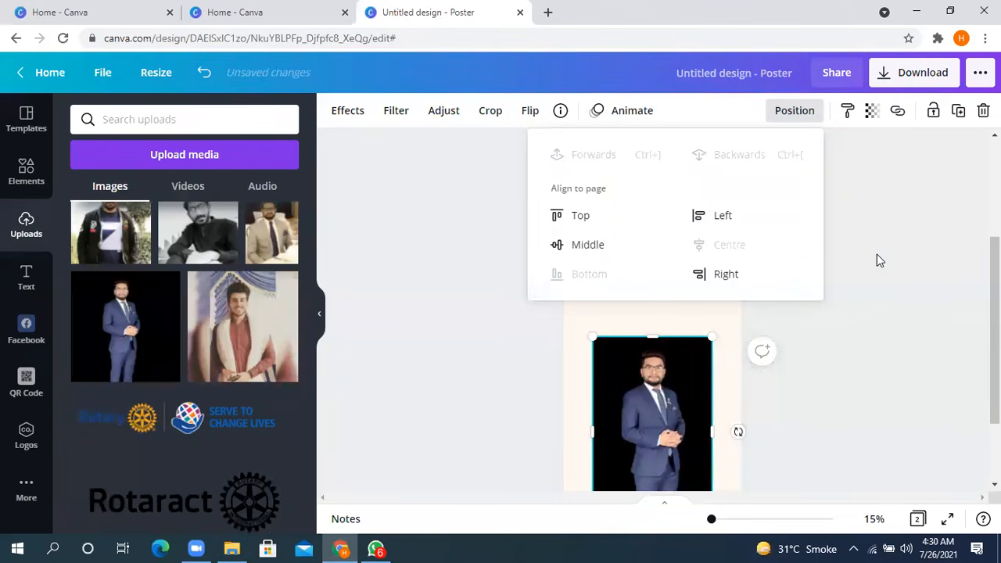
{"action": "left_click", "coordinate": [886, 296]}
- Try out the photo's transparency control, leaving the value at 100
{"action": "scroll", "coordinate": [873, 302], "scroll_direction": "down", "scroll_amount": 1}
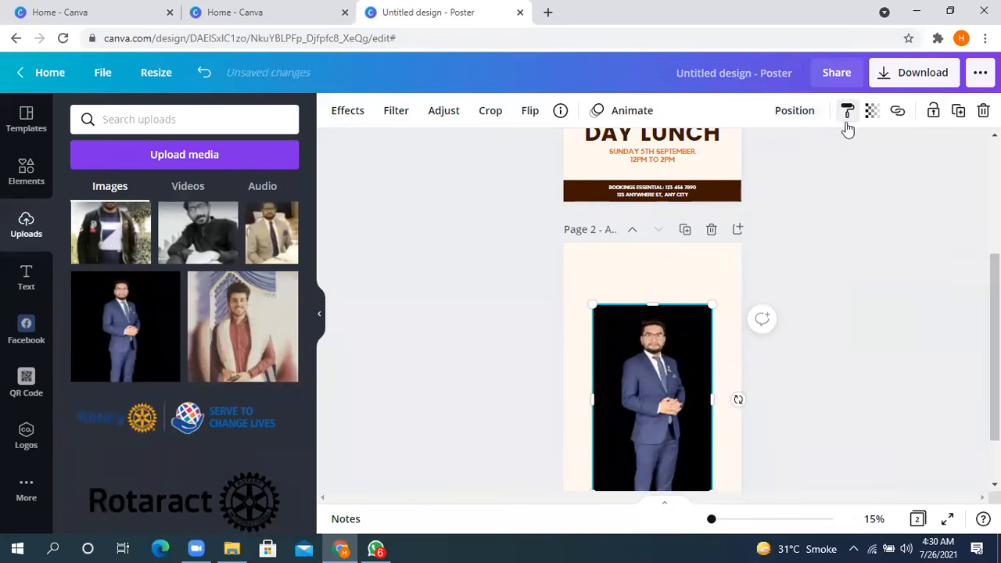
{"action": "left_click", "coordinate": [873, 114]}
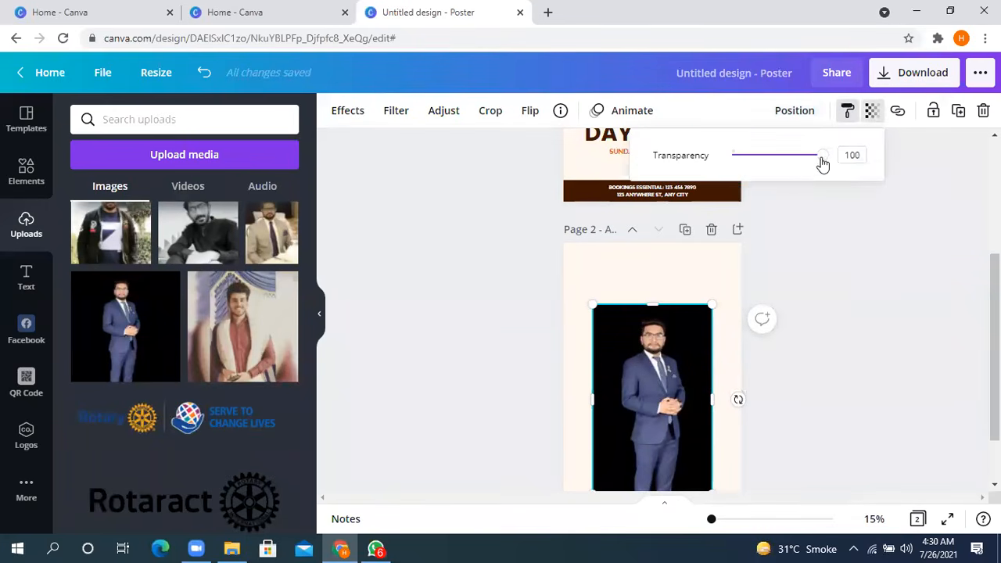
{"action": "scroll", "coordinate": [738, 211], "scroll_direction": "down", "scroll_amount": 2}
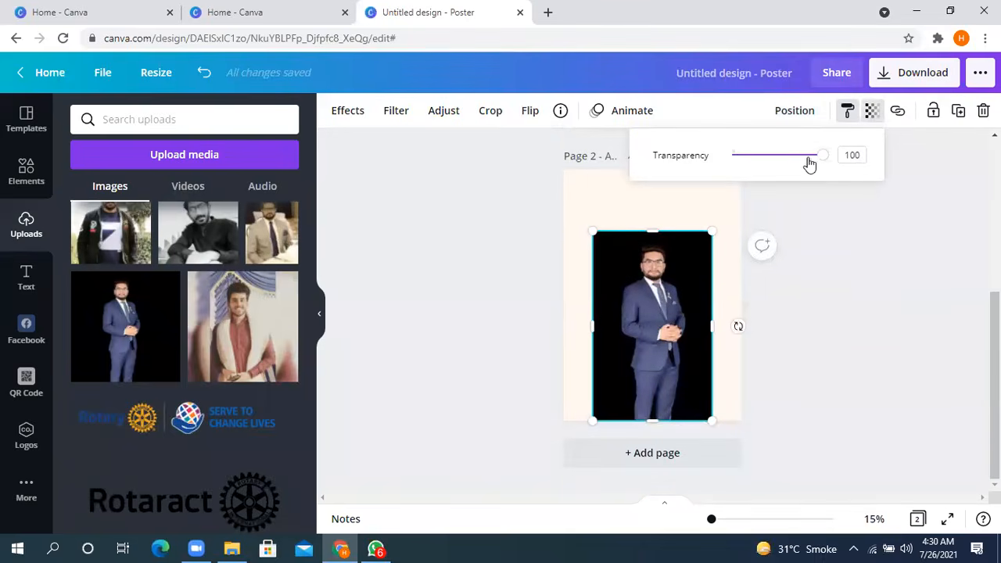
{"action": "left_click_drag", "start_coordinate": [824, 158], "coordinate": [916, 177]}
- Look at the photo's link option, and lock the photo in place on page 2
{"action": "left_click", "coordinate": [897, 114]}
{"action": "left_click", "coordinate": [797, 275]}
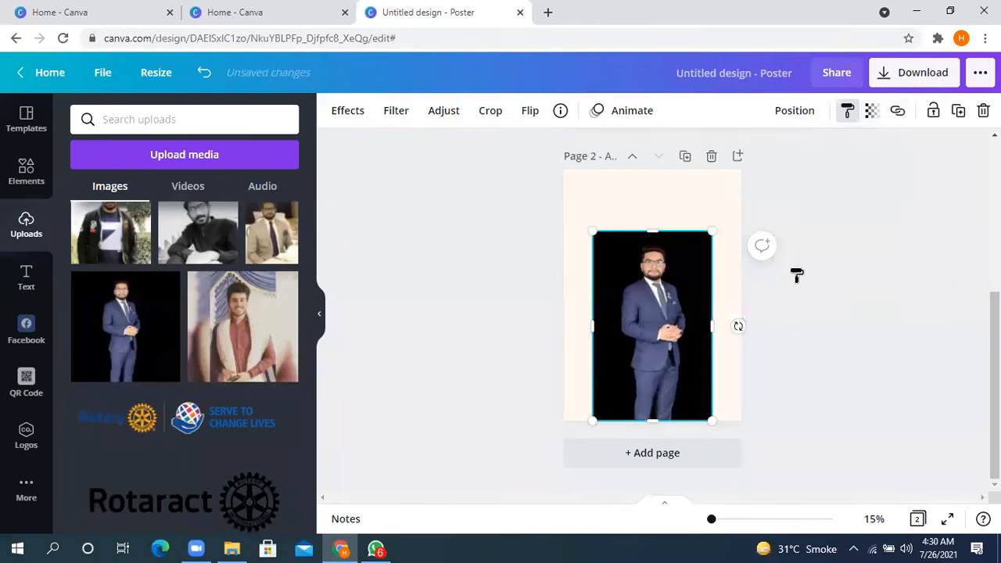
{"action": "left_click", "coordinate": [932, 111]}
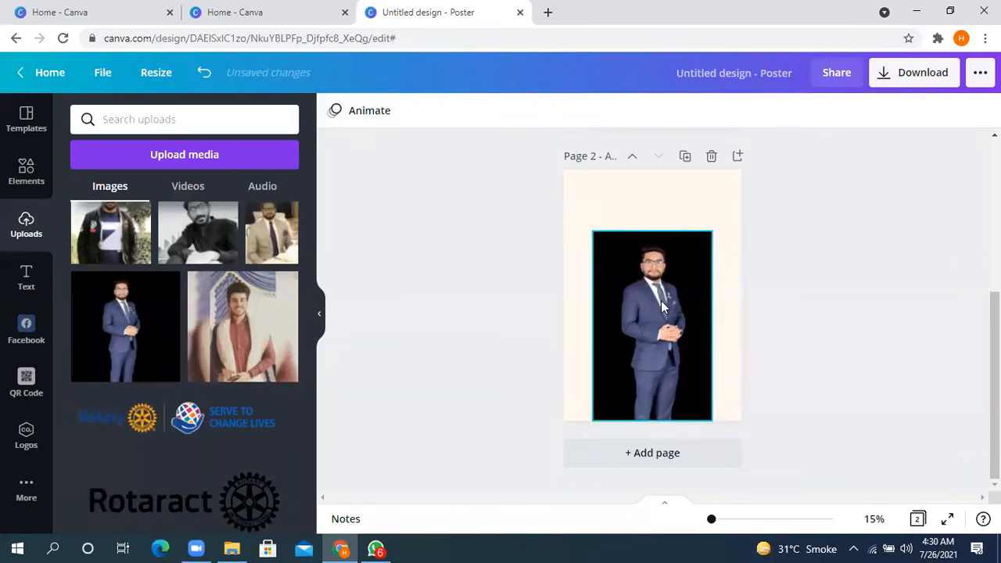
{"action": "left_click", "coordinate": [555, 336]}
- Try placing a reduced uploaded Rotary "Serve to Change Lives" logo over the locked photo, and remove it from the page
{"action": "left_click", "coordinate": [233, 426]}
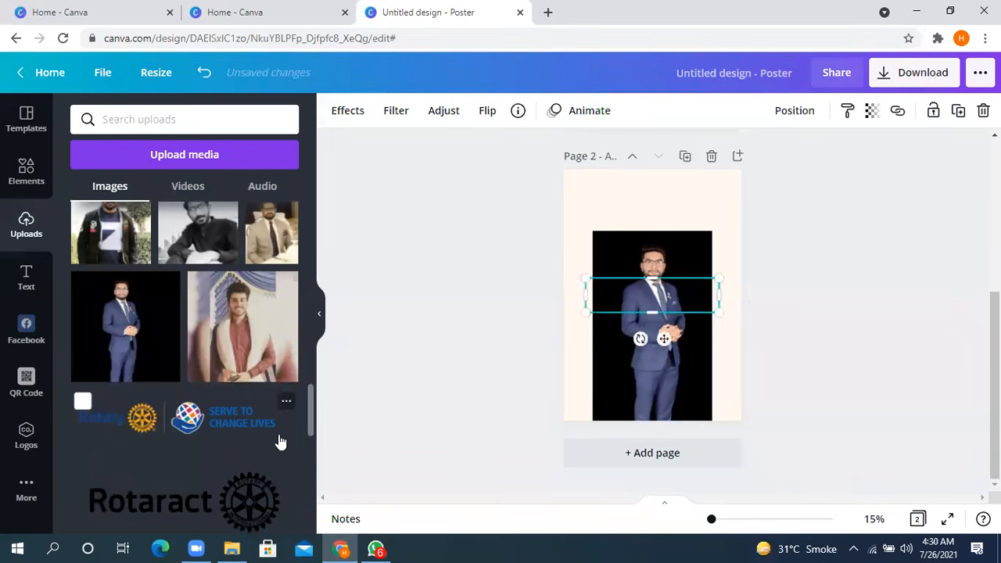
{"action": "left_click_drag", "start_coordinate": [586, 284], "coordinate": [615, 326]}
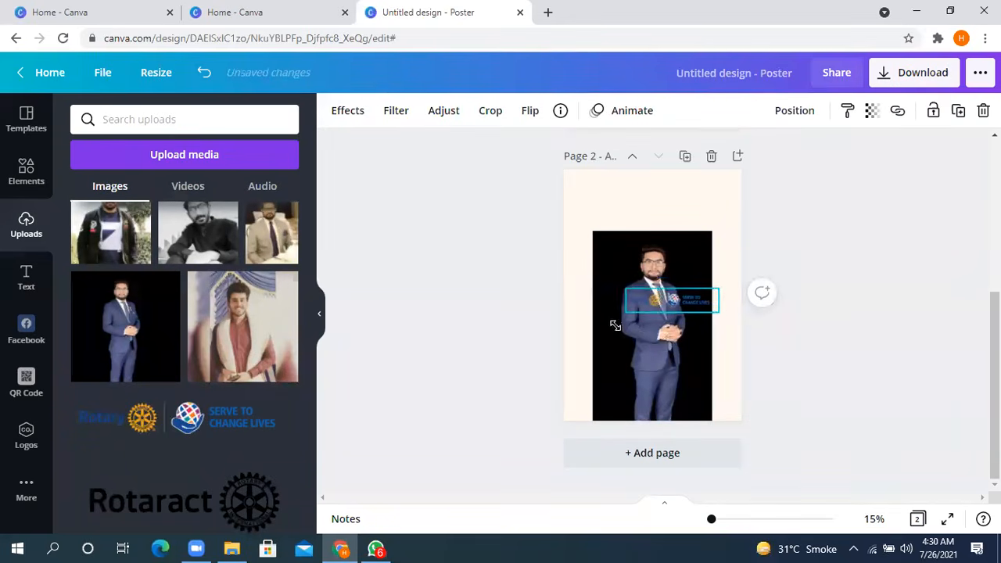
{"action": "left_click_drag", "start_coordinate": [681, 358], "coordinate": [673, 447]}
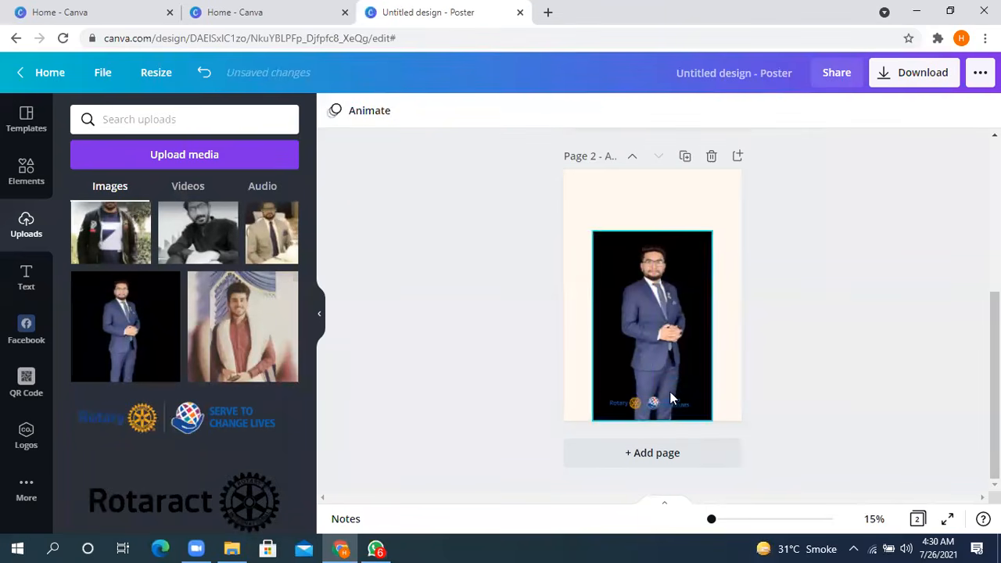
{"action": "left_click_drag", "start_coordinate": [659, 406], "coordinate": [631, 244]}
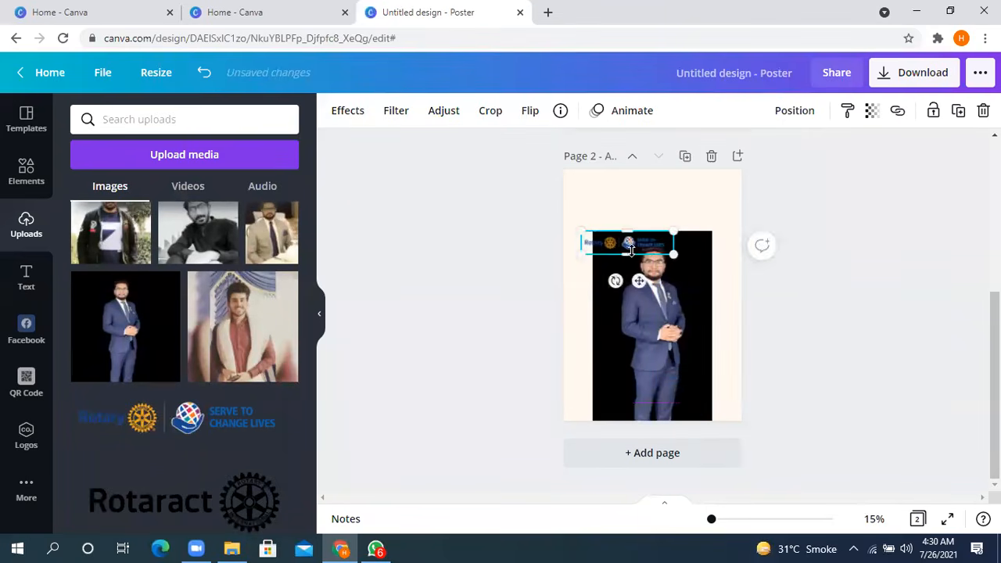
{"action": "left_click_drag", "start_coordinate": [575, 298], "coordinate": [83, 401]}
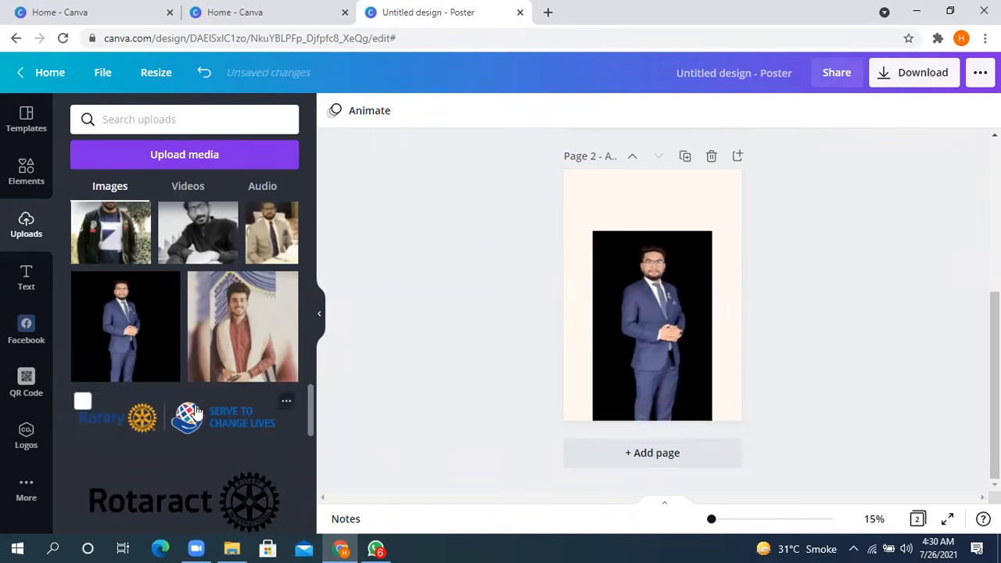
- Add the uploaded eye-shaped globe logo to page 2, shrink it, and place it in the photo's upper-left corner
{"action": "scroll", "coordinate": [123, 346], "scroll_direction": "down", "scroll_amount": 4}
{"action": "left_click", "coordinate": [113, 309]}
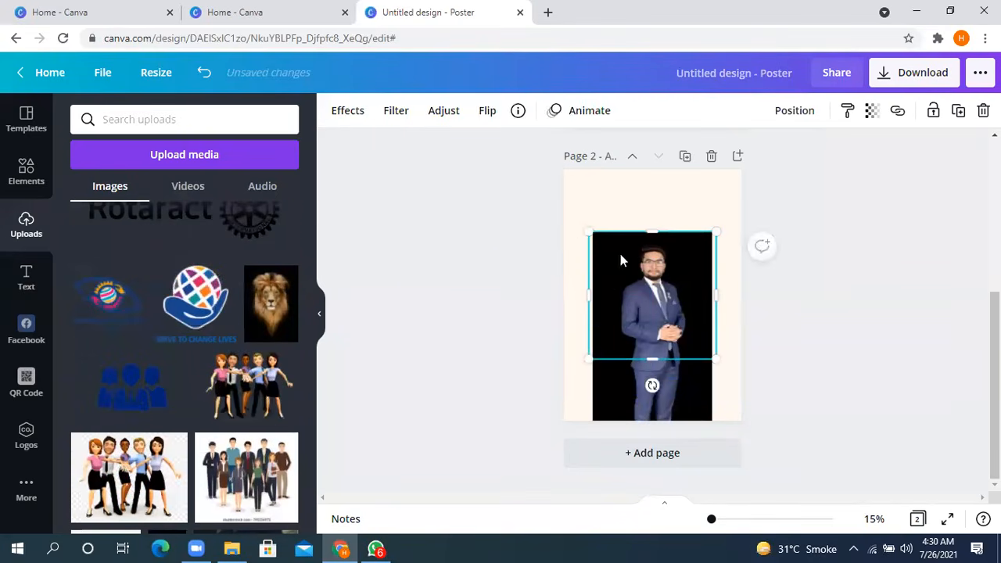
{"action": "left_click_drag", "start_coordinate": [584, 230], "coordinate": [691, 335]}
{"action": "left_click_drag", "start_coordinate": [634, 314], "coordinate": [638, 279]}
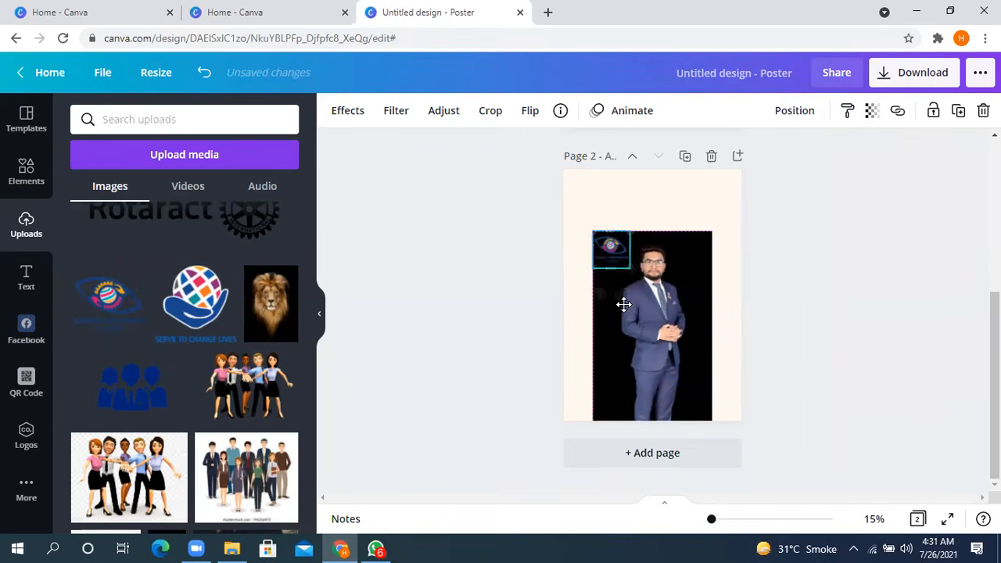
{"action": "left_click", "coordinate": [840, 265]}
- Unlock the photo on page 2 and make it about half transparent
{"action": "left_click", "coordinate": [693, 338]}
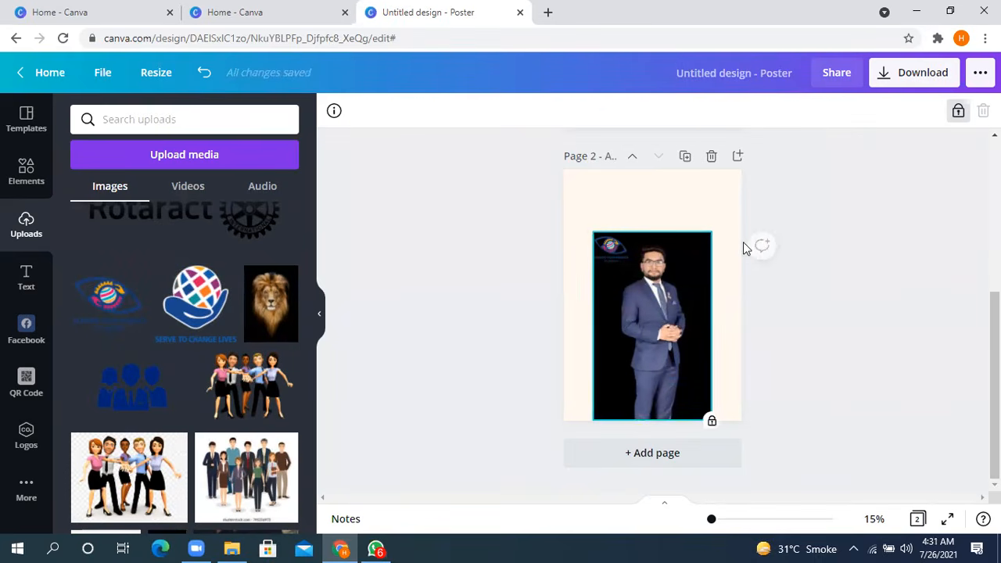
{"action": "left_click", "coordinate": [957, 110]}
{"action": "left_click", "coordinate": [872, 111]}
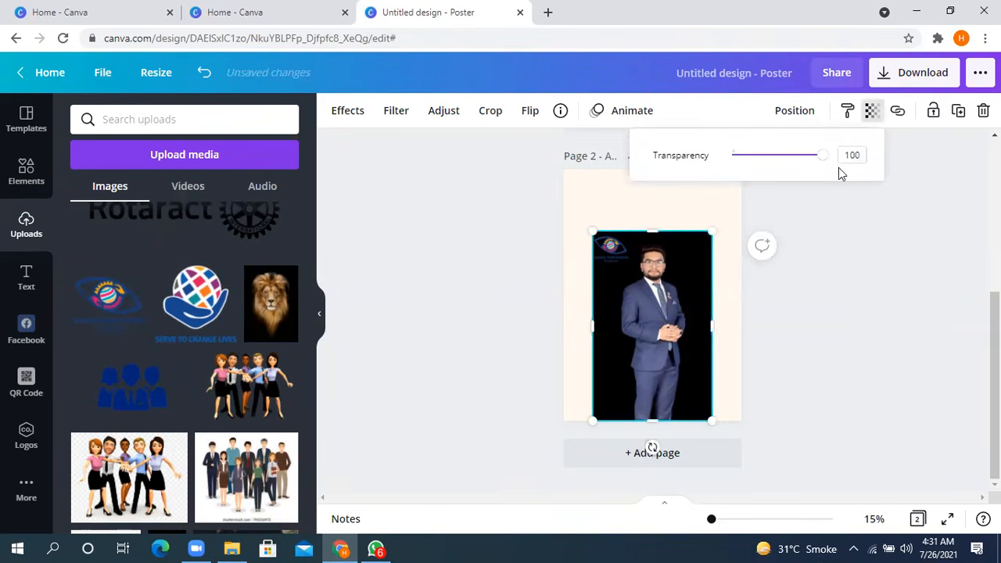
{"action": "left_click_drag", "start_coordinate": [824, 159], "coordinate": [776, 164]}
{"action": "left_click", "coordinate": [940, 229]}
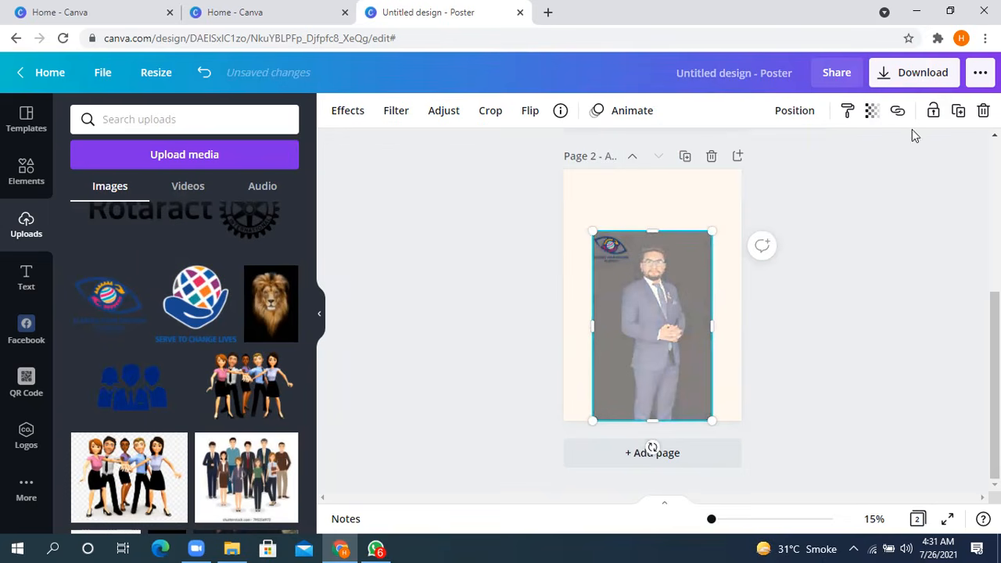
- Duplicate the semi-transparent photo, look over the options for the copy, and remove the copy from the page
{"action": "left_click", "coordinate": [960, 114]}
{"action": "left_click_drag", "start_coordinate": [659, 302], "coordinate": [657, 274]}
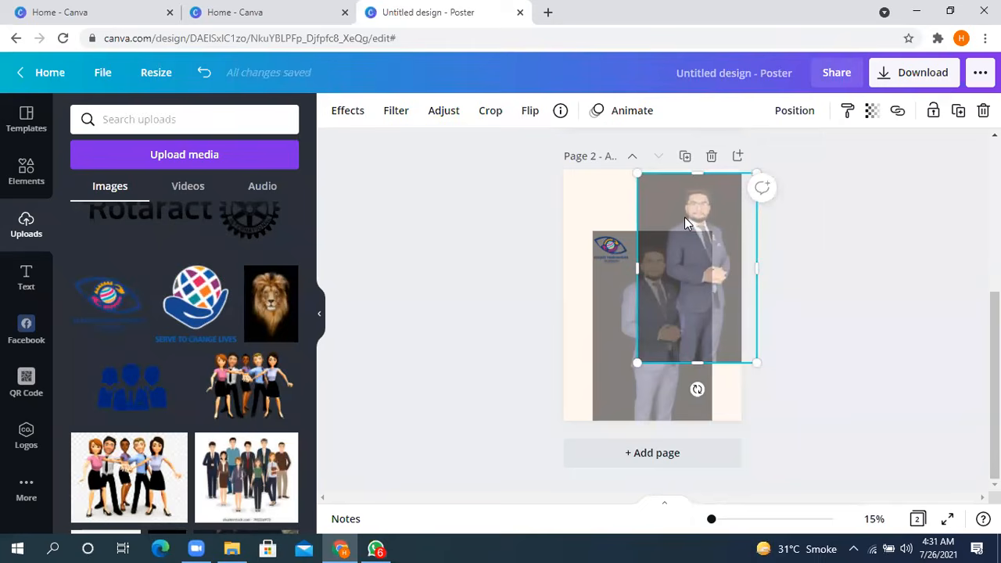
{"action": "right_click", "coordinate": [683, 216]}
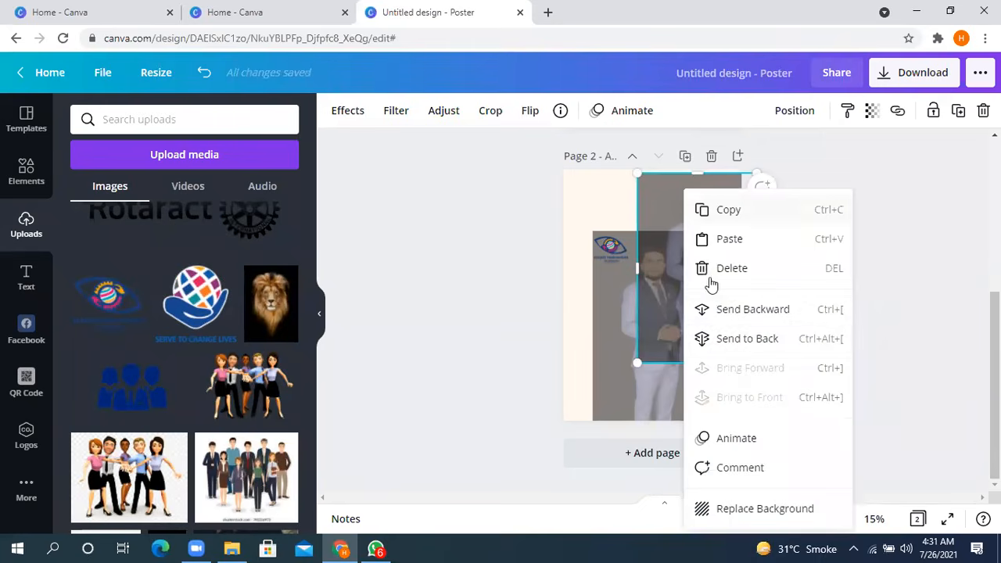
{"action": "left_click", "coordinate": [596, 221]}
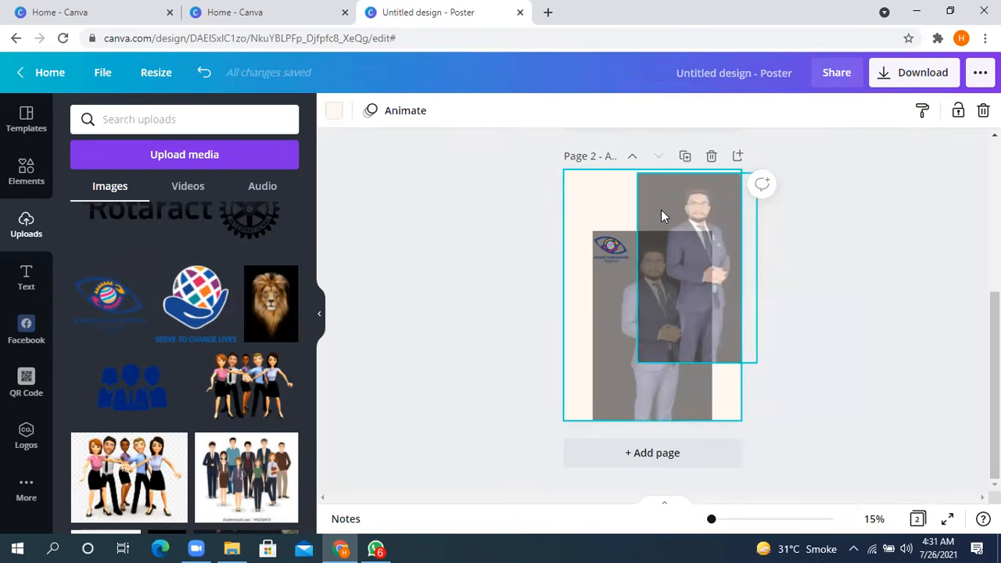
{"action": "left_click", "coordinate": [680, 208]}
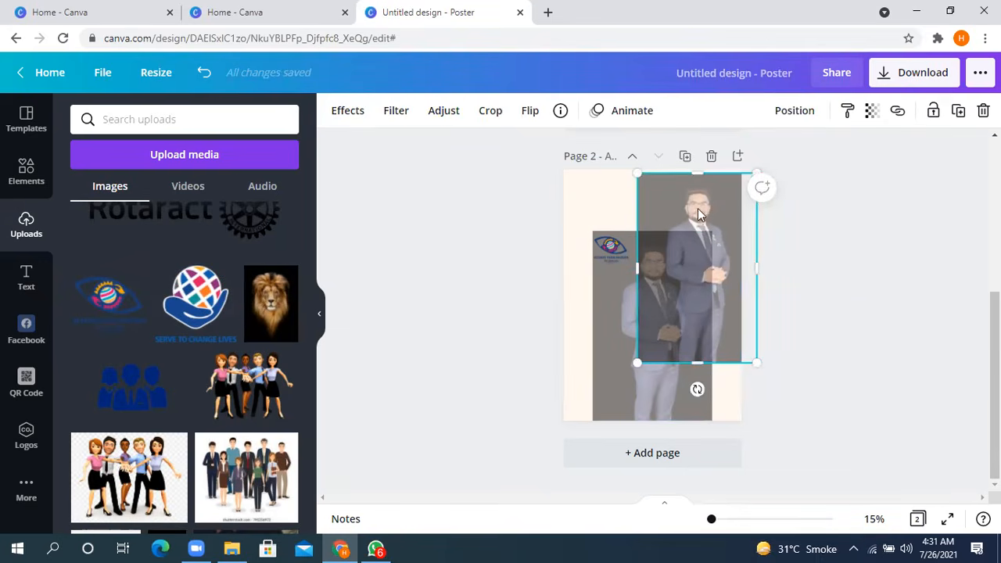
{"action": "left_click_drag", "start_coordinate": [681, 205], "coordinate": [903, 211]}
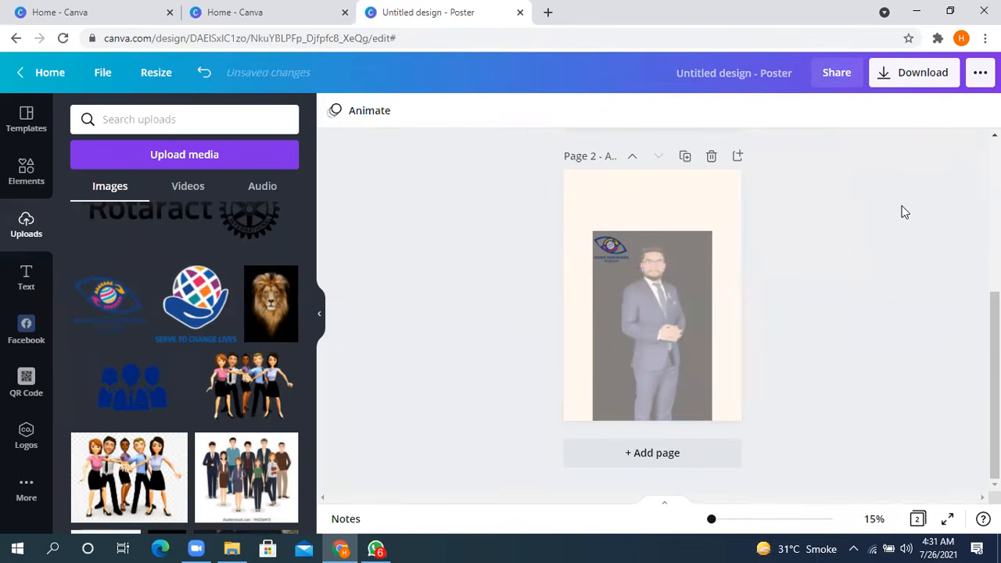
- Remove the eye-shaped logo and move the photo higher on page 2, keeping it horizontally centred
{"action": "left_click_drag", "start_coordinate": [613, 297], "coordinate": [470, 303]}
{"action": "left_click", "coordinate": [673, 269]}
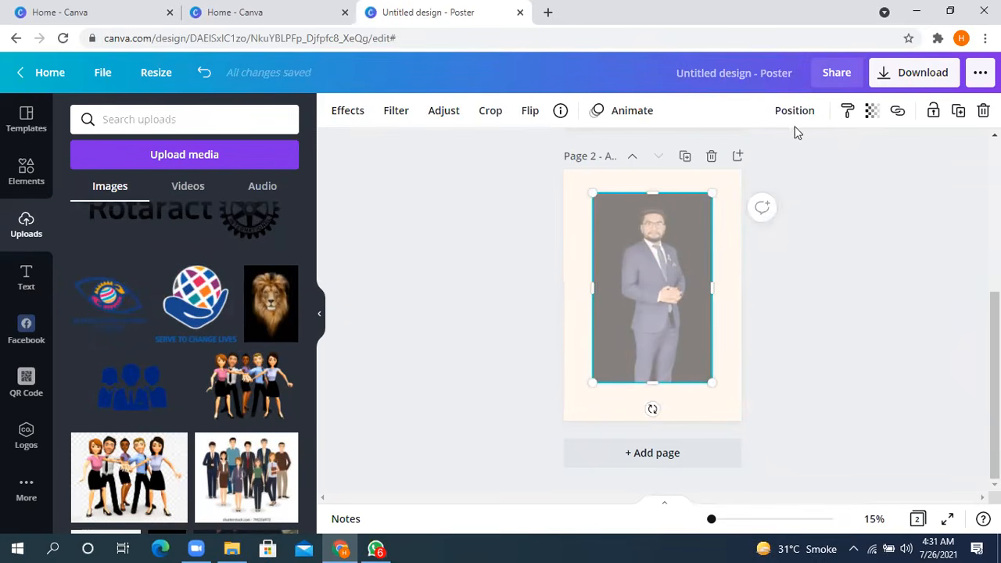
- Vary the transparency of the pizza image on page 1 and return it to 100
{"action": "scroll", "coordinate": [587, 269], "scroll_direction": "up", "scroll_amount": 4}
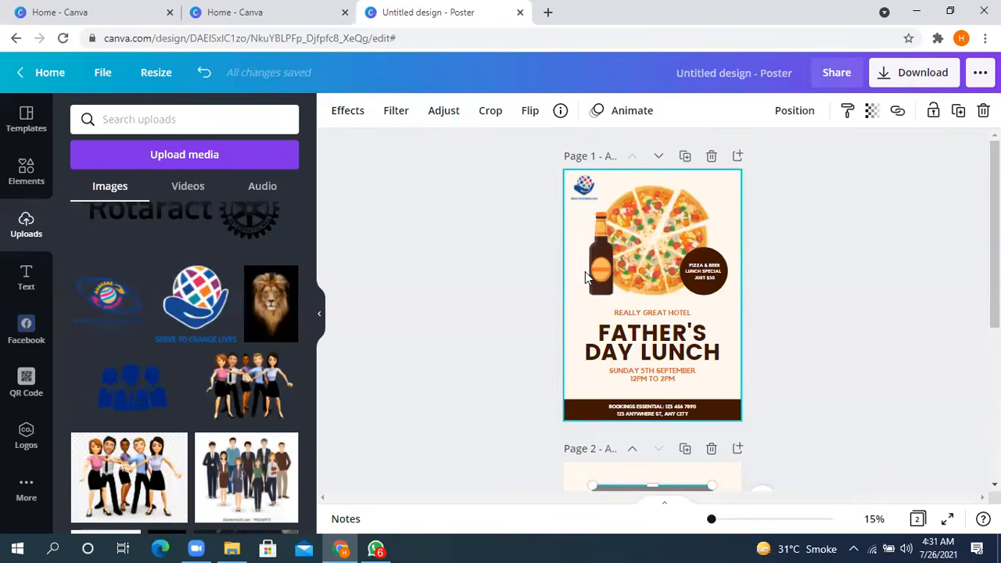
{"action": "left_click", "coordinate": [641, 221]}
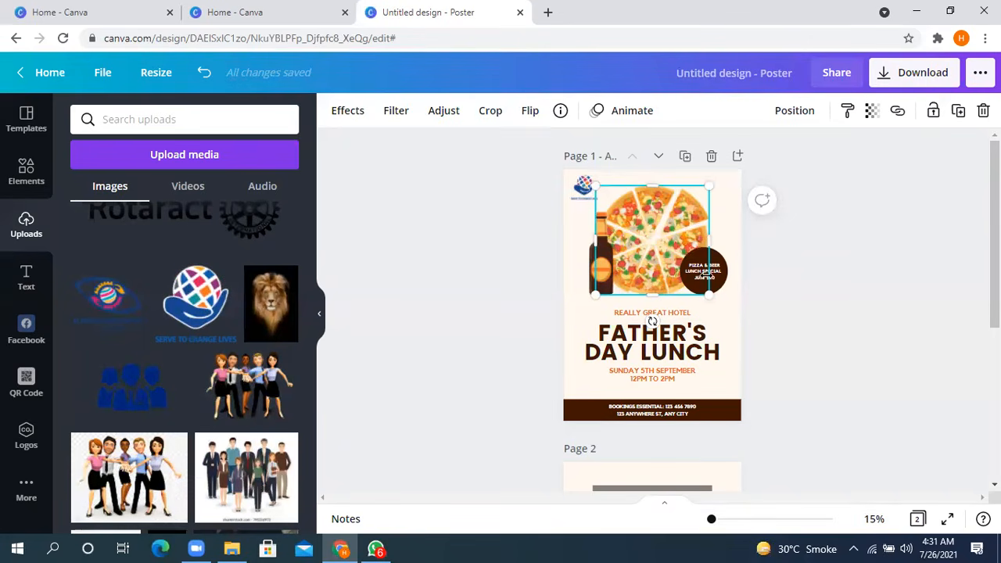
{"action": "left_click", "coordinate": [802, 289]}
{"action": "left_click", "coordinate": [705, 271]}
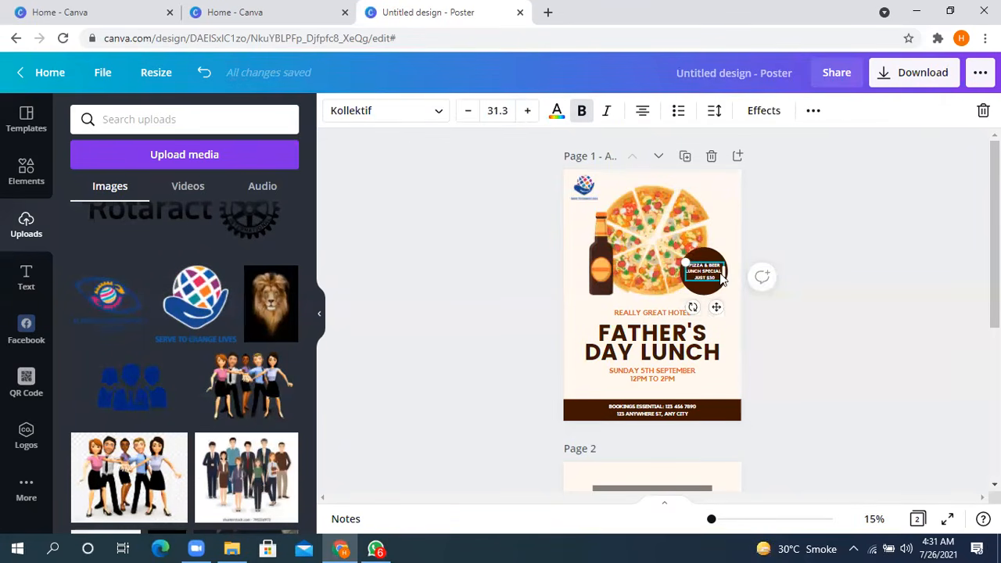
{"action": "left_click", "coordinate": [839, 219]}
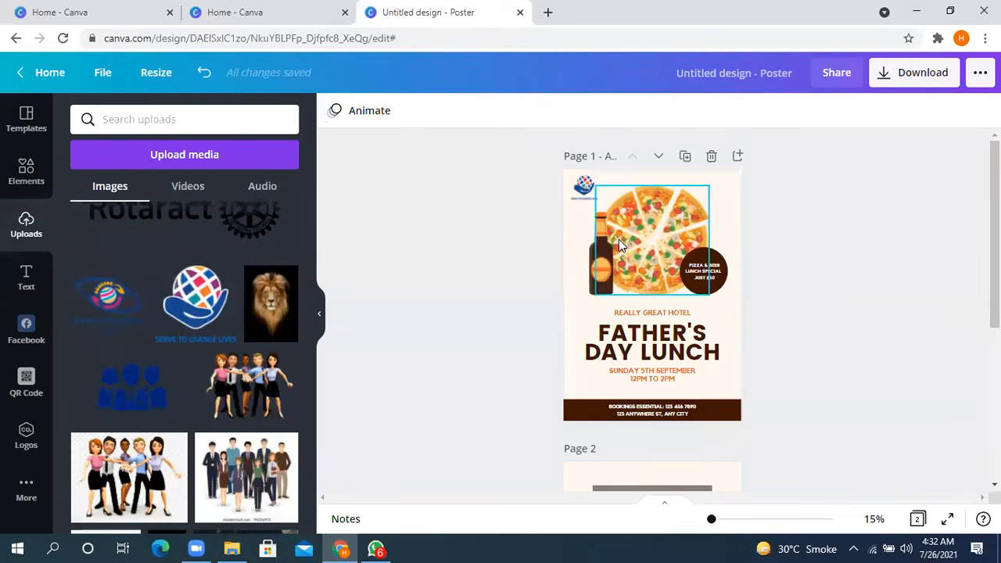
{"action": "left_click", "coordinate": [655, 223]}
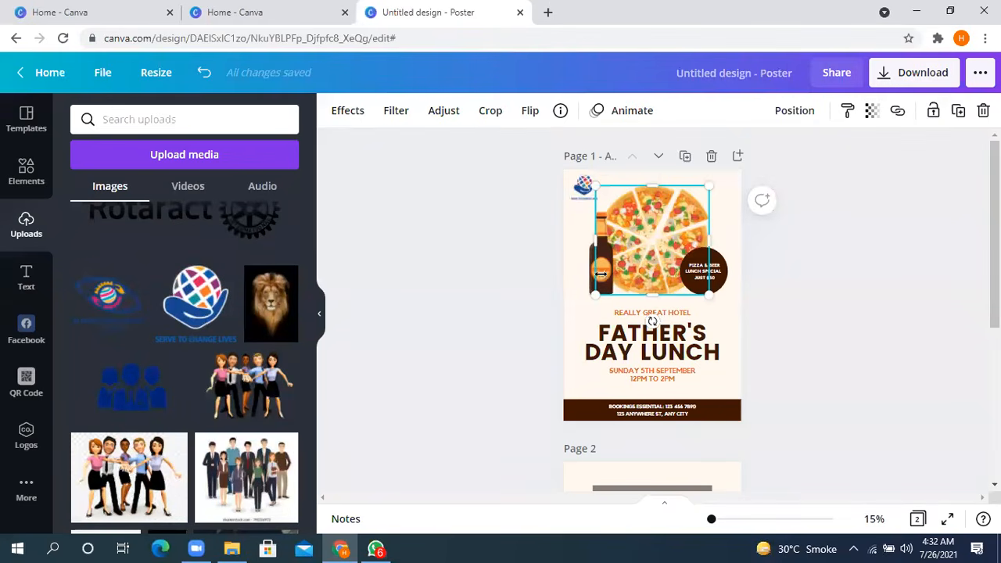
{"action": "left_click", "coordinate": [872, 113]}
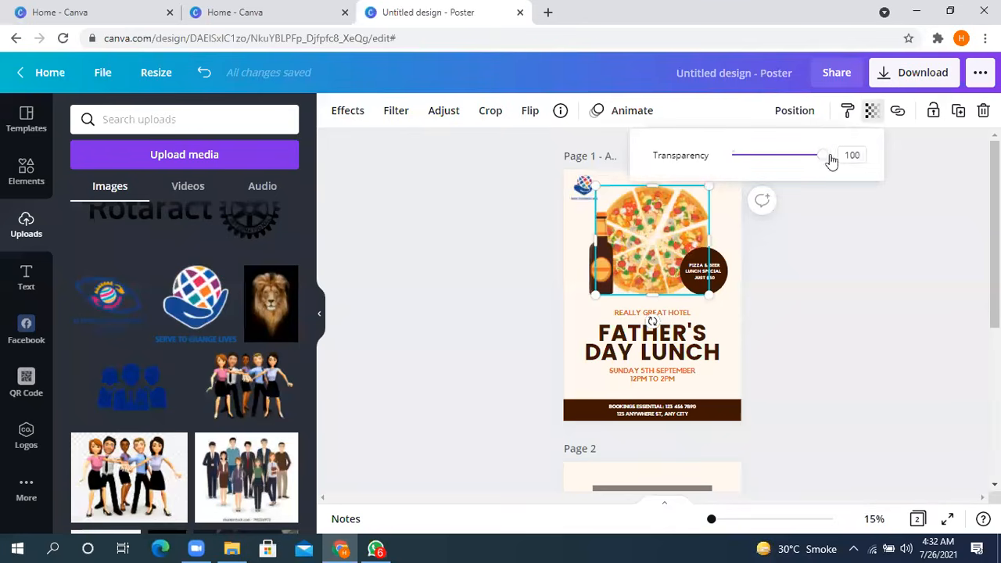
{"action": "mouse_move", "coordinate": [822, 165]}
{"action": "left_mouse_down"}
{"action": "mouse_move", "coordinate": [779, 163]}
{"action": "mouse_move", "coordinate": [835, 152]}
{"action": "left_mouse_up"}
{"action": "left_click", "coordinate": [604, 262]}
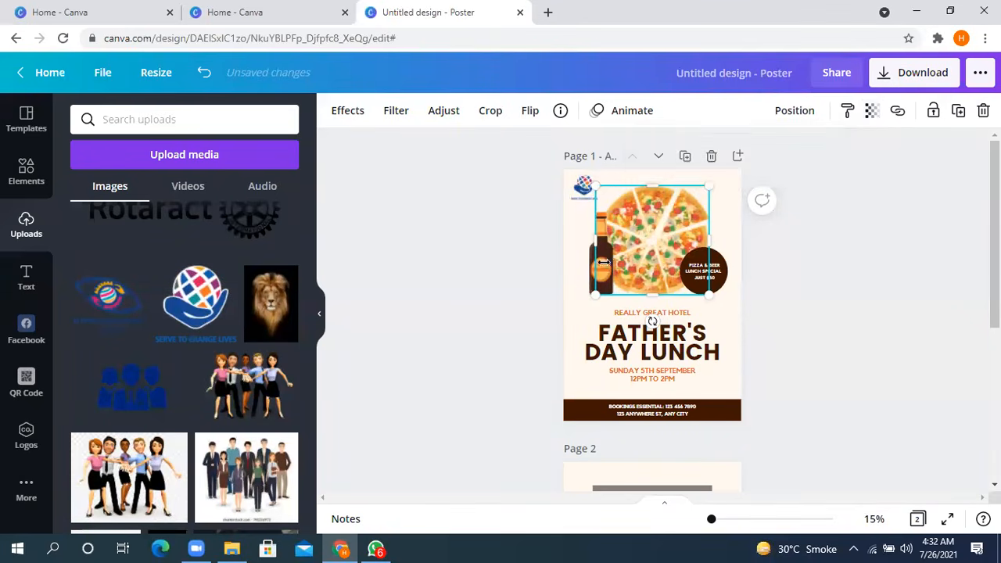
{"action": "left_click", "coordinate": [472, 248]}
- Bring the pizza image on page 1 forward by two layers
{"action": "left_click", "coordinate": [650, 223]}
{"action": "right_click", "coordinate": [658, 226]}
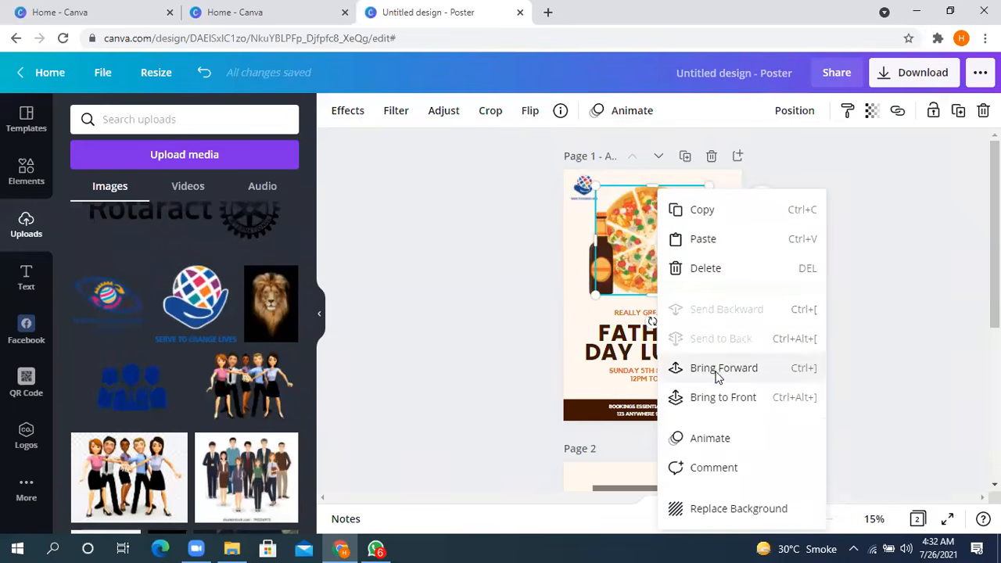
{"action": "left_click", "coordinate": [717, 376]}
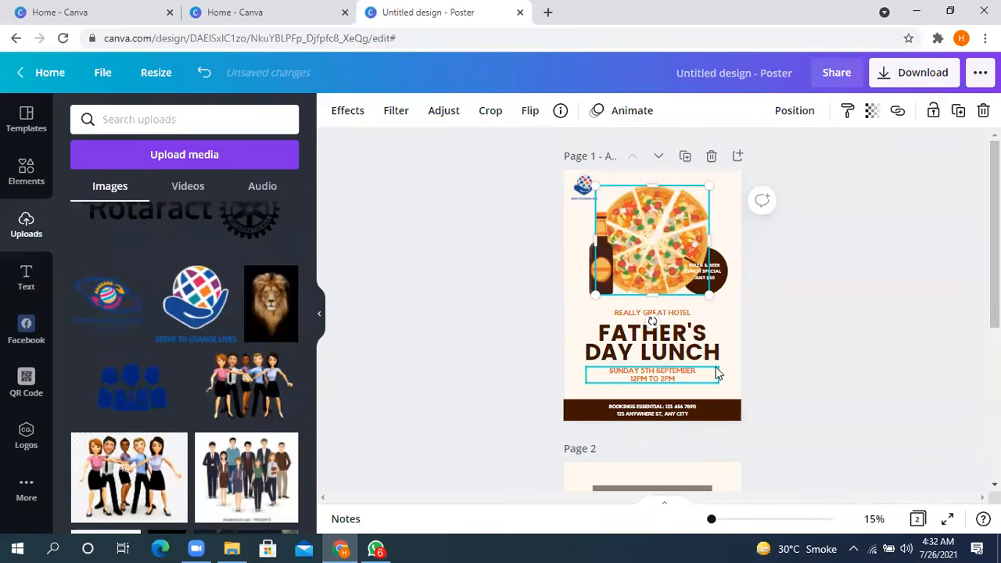
{"action": "right_click", "coordinate": [686, 244]}
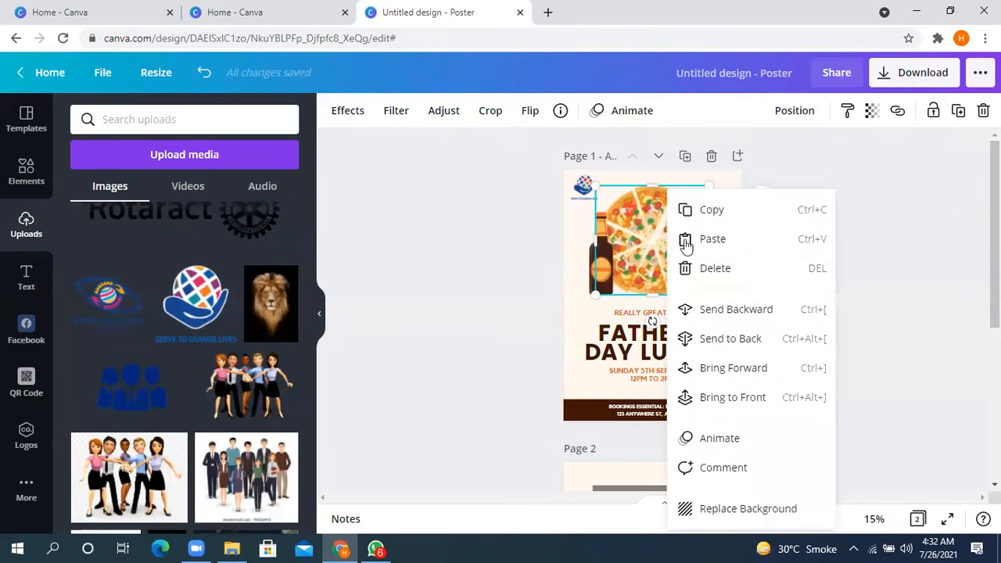
{"action": "left_click", "coordinate": [731, 368]}
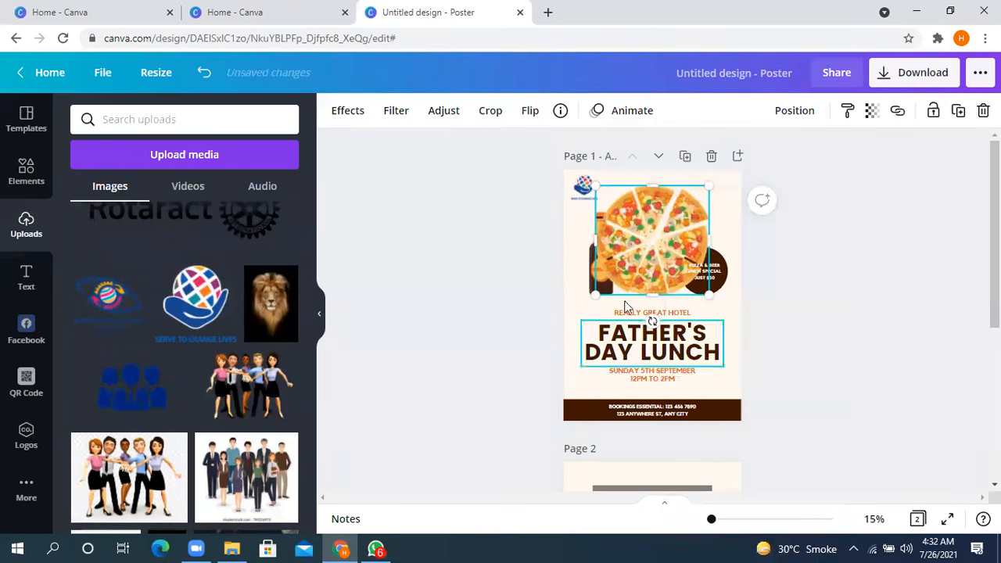
- Bring the dark brown circle behind the lunch special text forward so it lies over the pizza
{"action": "left_click", "coordinate": [789, 247]}
{"action": "left_click", "coordinate": [717, 284]}
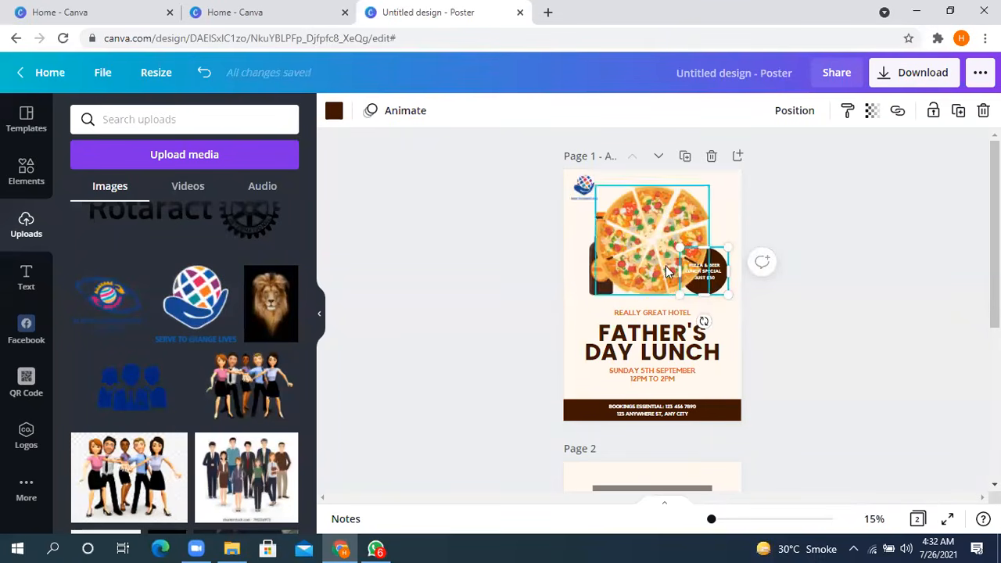
{"action": "right_click", "coordinate": [717, 284]}
{"action": "left_click", "coordinate": [779, 415]}
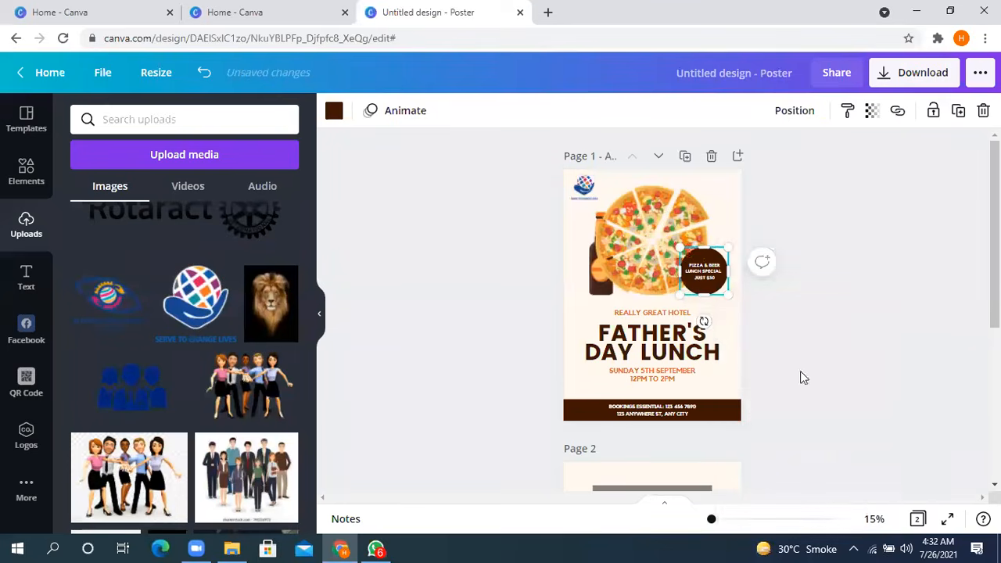
- Bring the beer bottle on page 1 to the front and check its layering and alignment options
{"action": "left_click", "coordinate": [910, 288]}
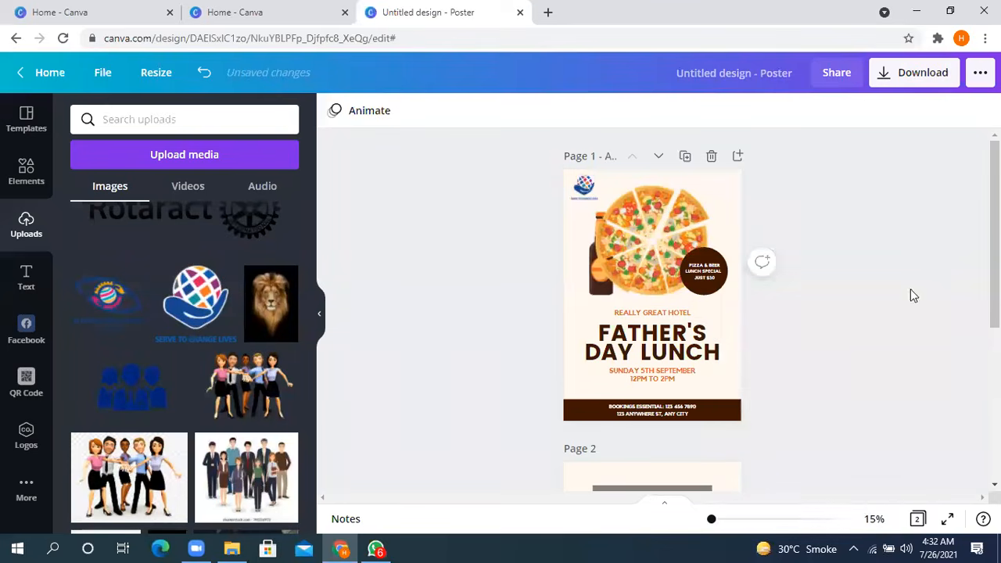
{"action": "left_click", "coordinate": [600, 271]}
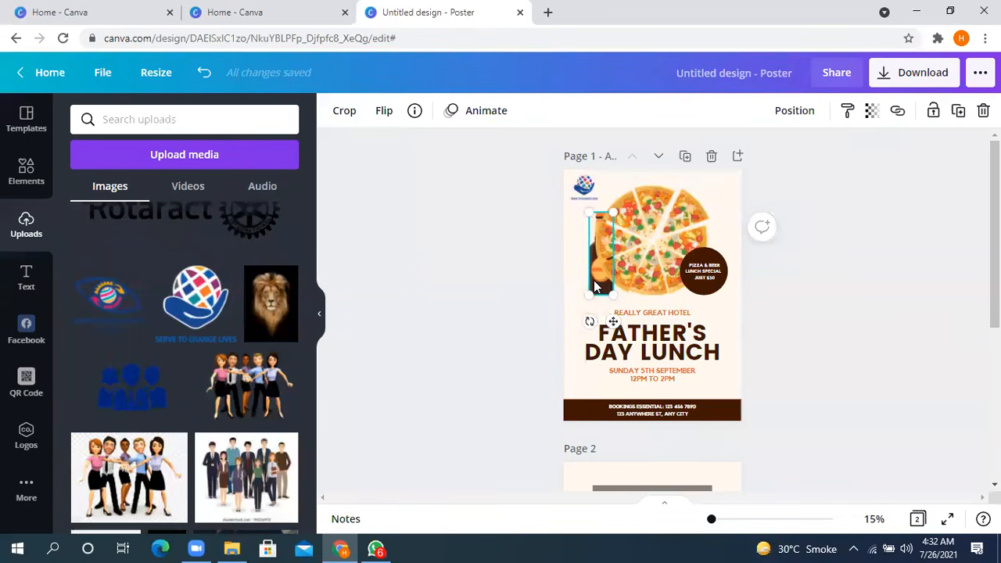
{"action": "right_click", "coordinate": [594, 280]}
{"action": "left_click", "coordinate": [663, 411]}
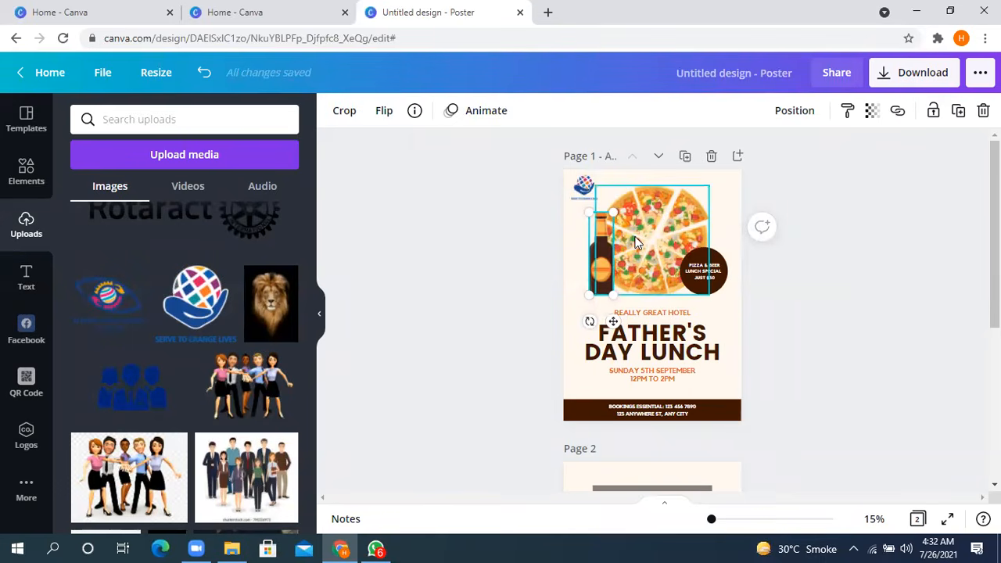
{"action": "left_click", "coordinate": [797, 114]}
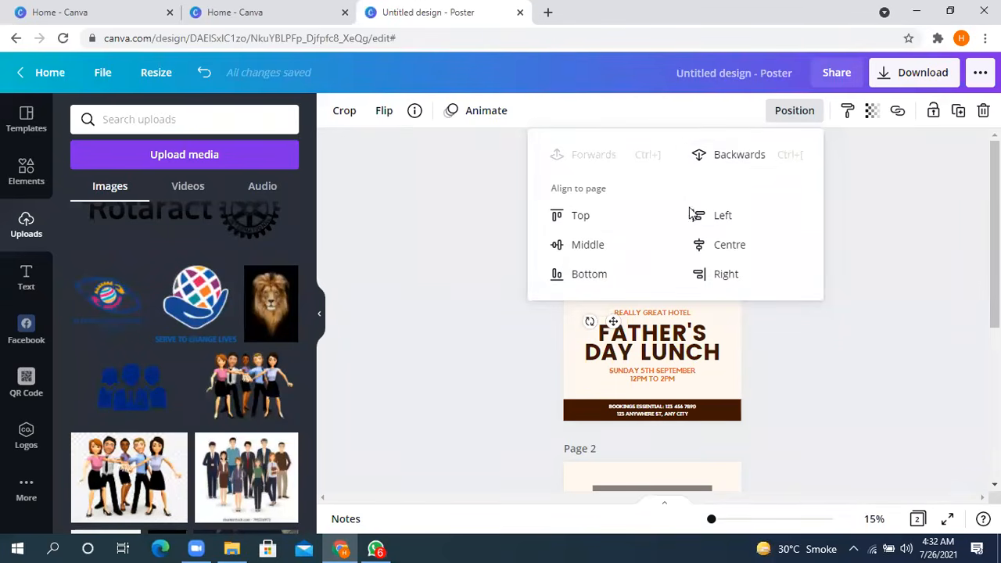
{"action": "left_click", "coordinate": [882, 332]}
{"action": "left_click", "coordinate": [615, 258]}
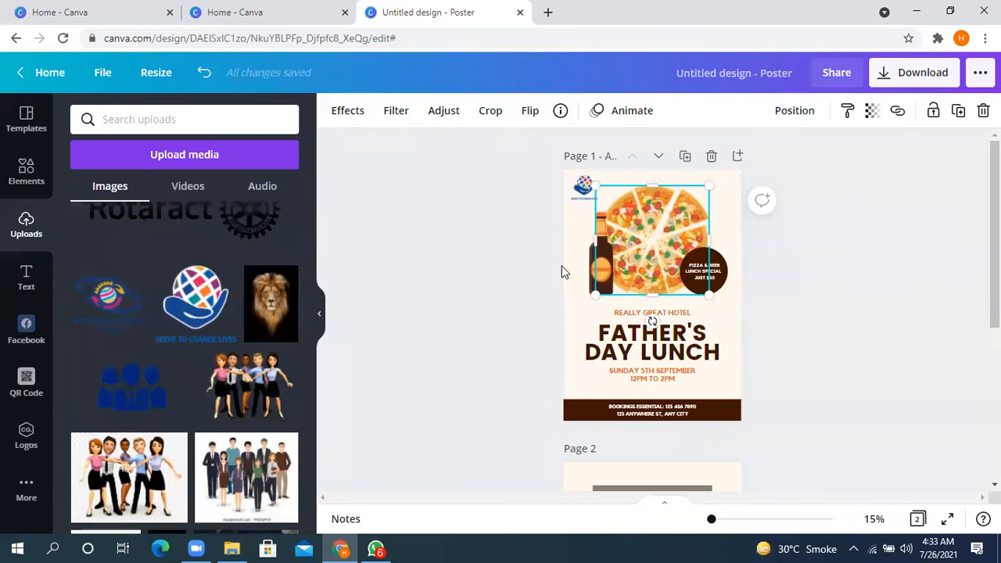
{"action": "left_click", "coordinate": [602, 258]}
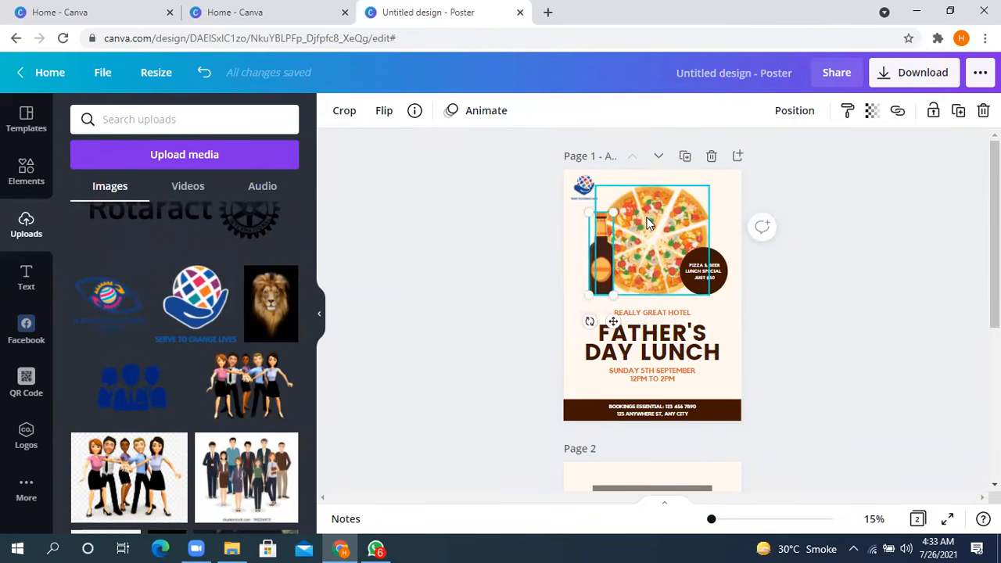
- Make the semi-transparent photo of the man on page 2 fully opaque
{"action": "scroll", "coordinate": [633, 258], "scroll_direction": "down", "scroll_amount": 4}
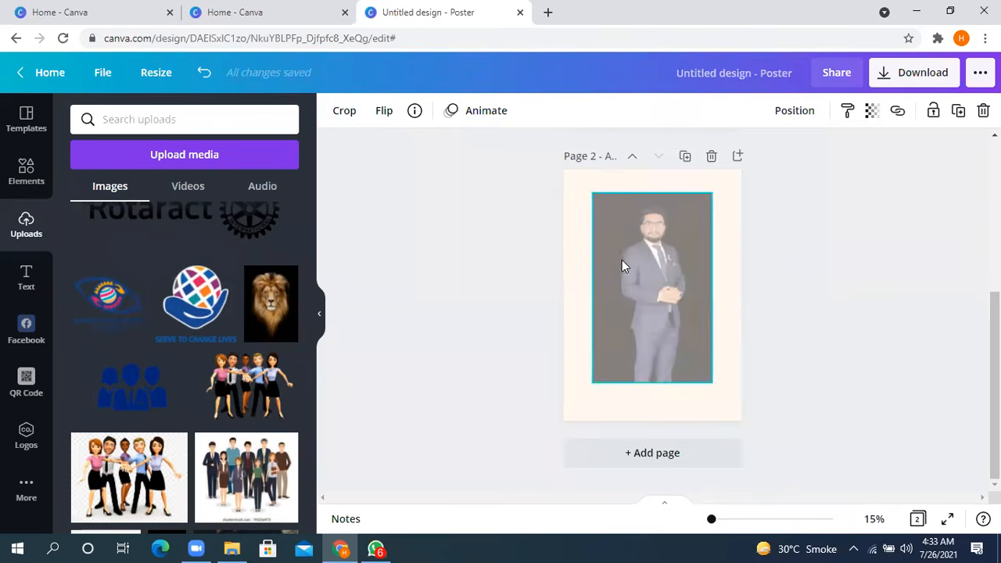
{"action": "left_click", "coordinate": [675, 298]}
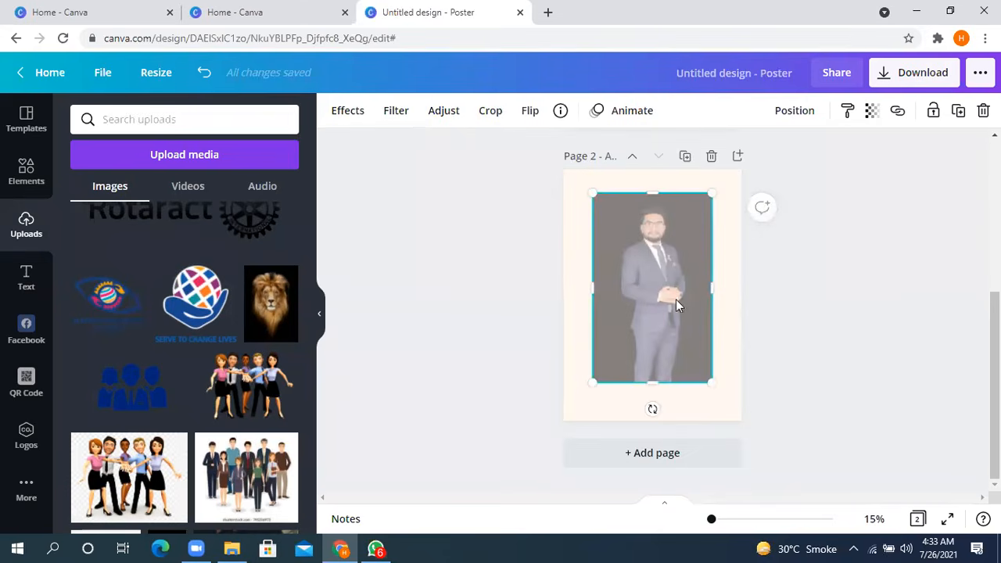
{"action": "left_click", "coordinate": [871, 110]}
{"action": "left_click_drag", "start_coordinate": [777, 159], "coordinate": [835, 160]}
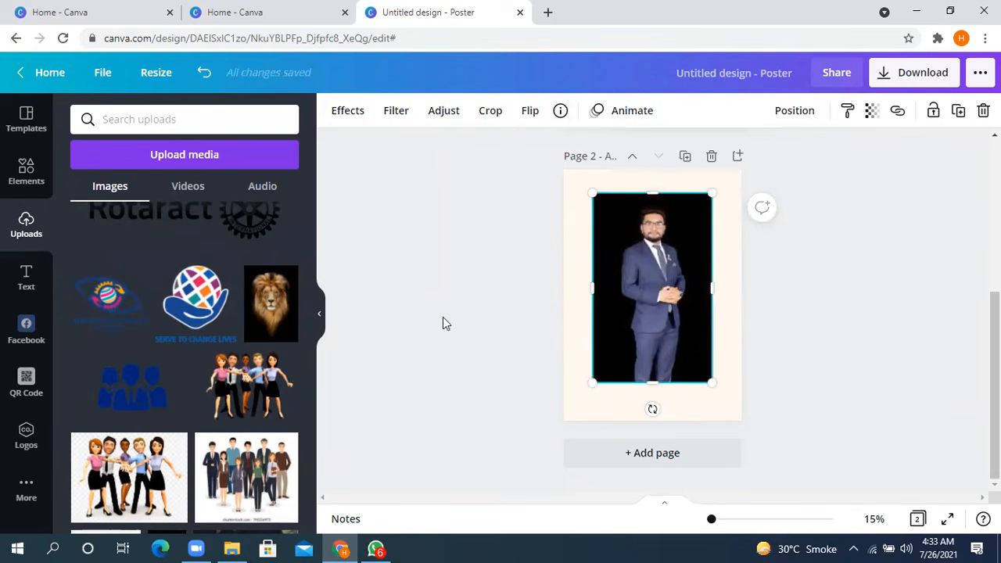
- Remove the background of the page 2 photo with the Background Remover effect
{"action": "left_click", "coordinate": [344, 110]}
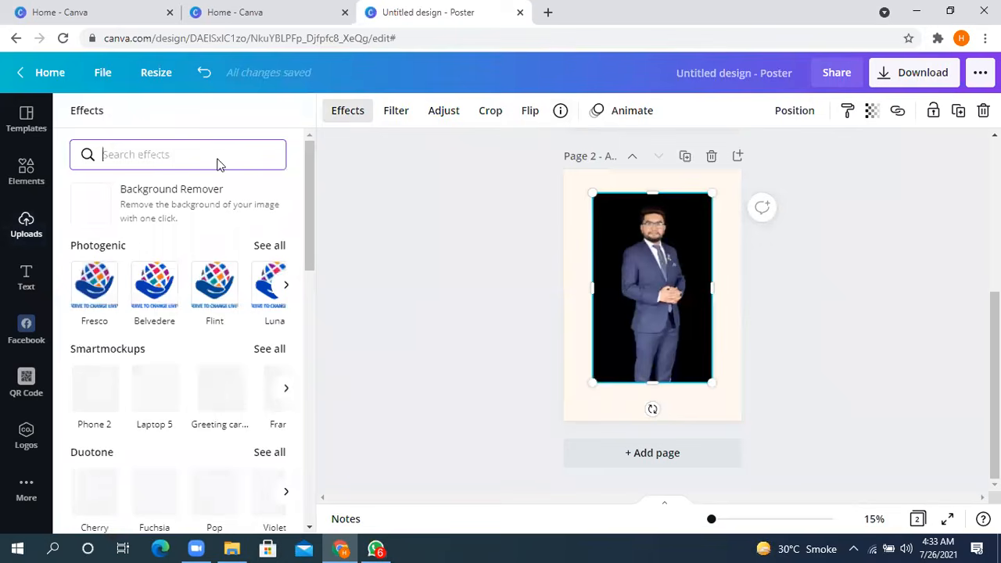
{"action": "left_click", "coordinate": [195, 197]}
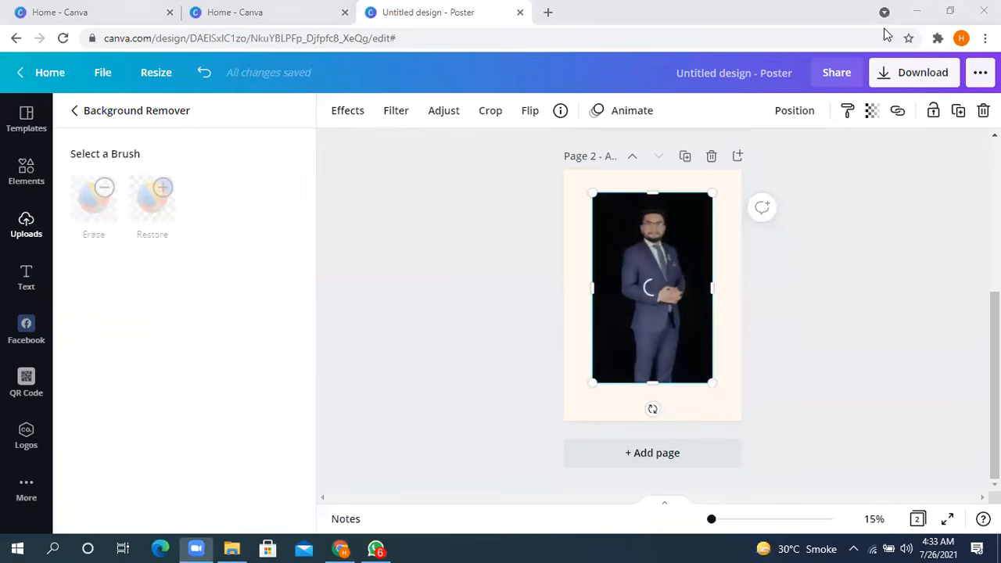
{"action": "left_click", "coordinate": [379, 204]}
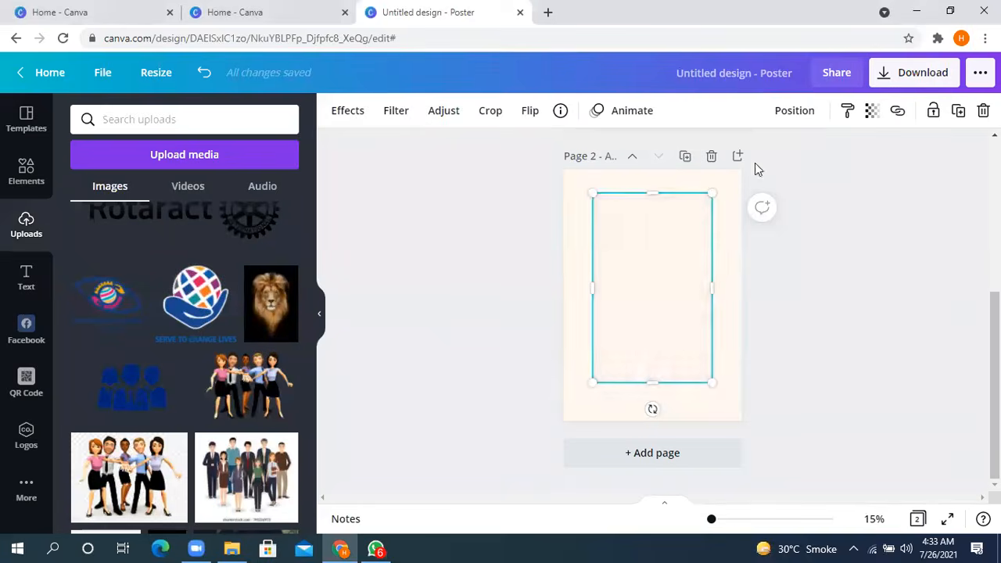
- Shrink the man's cutout to about 15.1 by 23.9 and place it in the upper middle of page 2
{"action": "left_click_drag", "start_coordinate": [674, 254], "coordinate": [636, 262]}
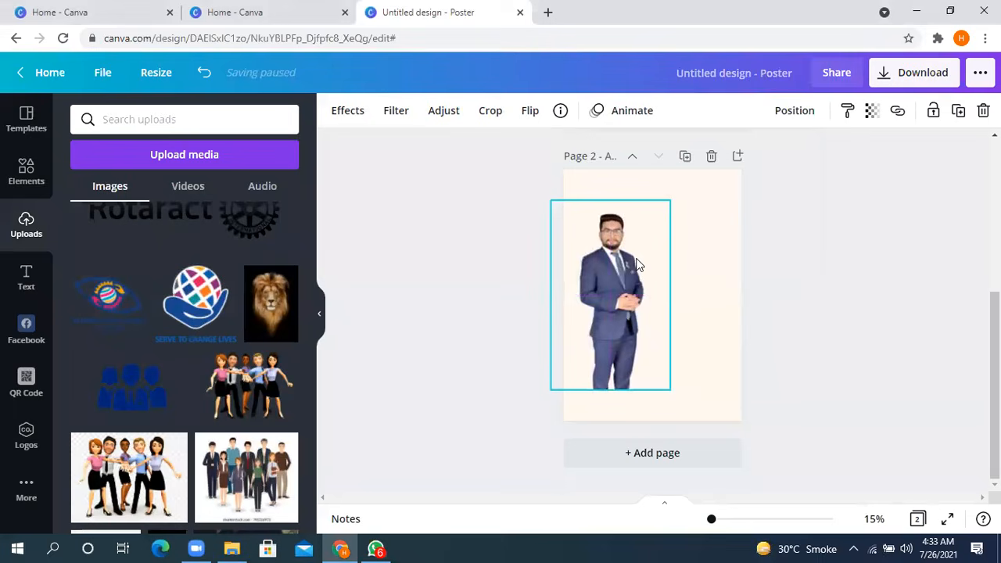
{"action": "left_click_drag", "start_coordinate": [675, 195], "coordinate": [641, 300]}
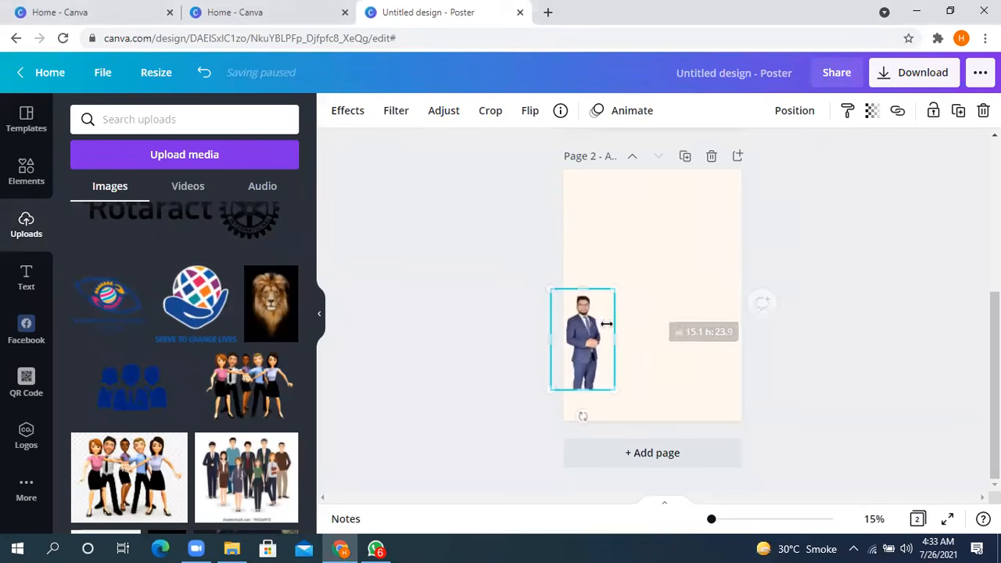
{"action": "left_click_drag", "start_coordinate": [588, 348], "coordinate": [663, 248]}
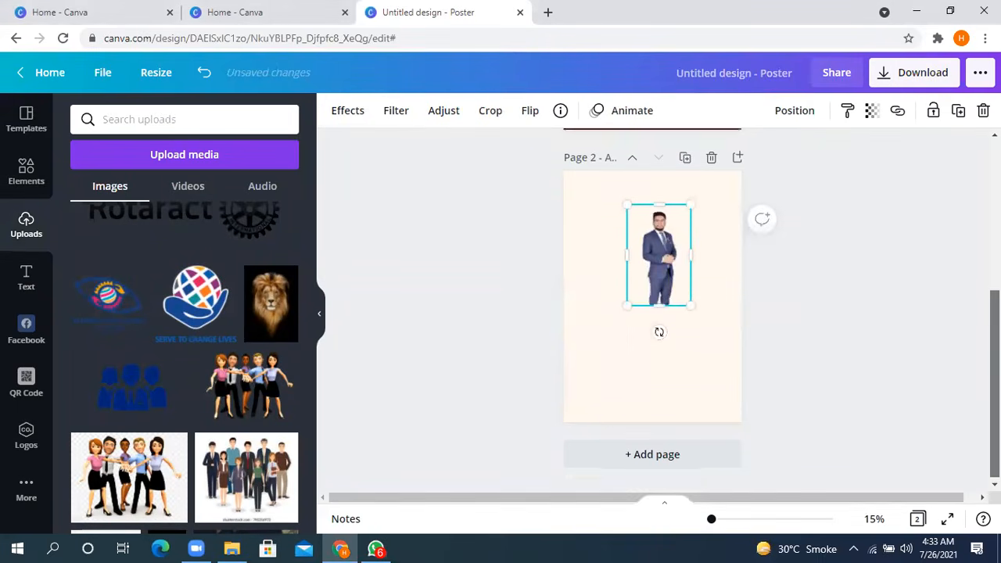
- Move the man's cutout onto page 1, resize it, and place it at the right end of the FATHER'S DAY LUNCH title
{"action": "scroll", "coordinate": [659, 329], "scroll_direction": "up", "scroll_amount": 3}
{"action": "left_click", "coordinate": [766, 393]}
{"action": "left_click_drag", "start_coordinate": [668, 405], "coordinate": [659, 182]}
{"action": "scroll", "coordinate": [700, 215], "scroll_direction": "up", "scroll_amount": 2}
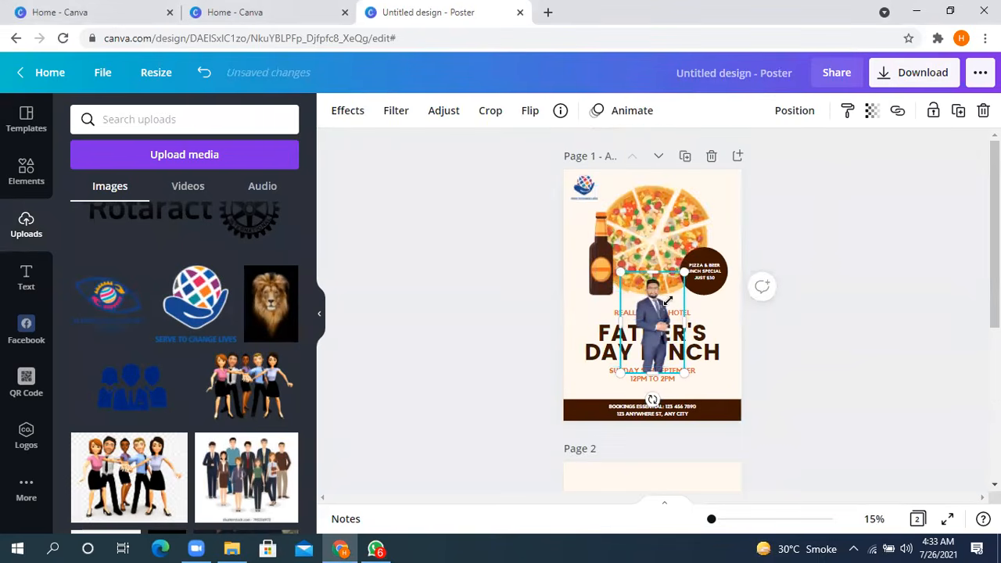
{"action": "left_click_drag", "start_coordinate": [669, 301], "coordinate": [655, 321]}
{"action": "left_click_drag", "start_coordinate": [637, 360], "coordinate": [569, 377]}
{"action": "left_click_drag", "start_coordinate": [589, 338], "coordinate": [609, 298]}
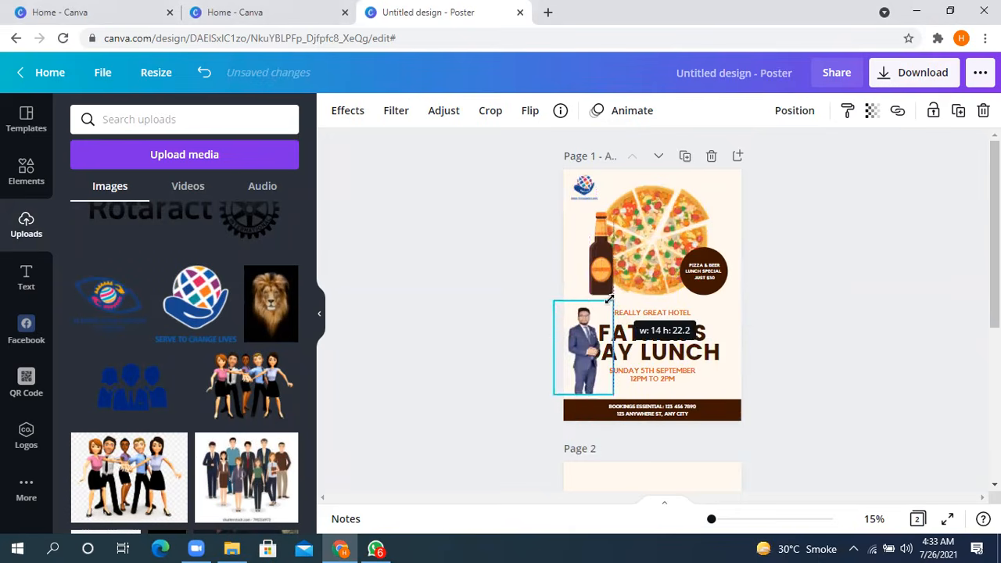
{"action": "left_click_drag", "start_coordinate": [587, 352], "coordinate": [727, 351]}
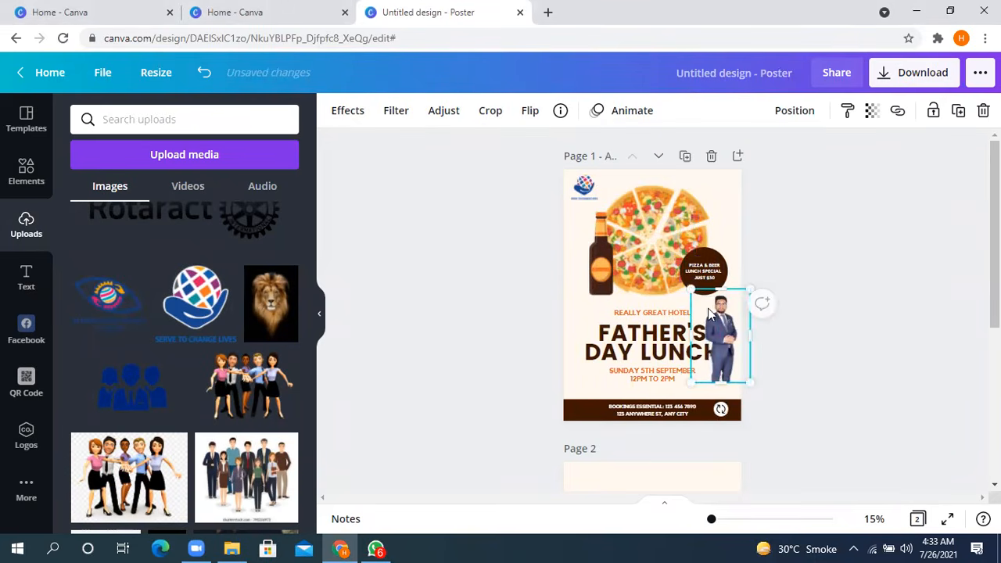
- Take the man's cutout off the page 1 poster
{"action": "scroll", "coordinate": [708, 313], "scroll_direction": "down", "scroll_amount": 3}
{"action": "scroll", "coordinate": [706, 295], "scroll_direction": "up", "scroll_amount": 1}
{"action": "left_click_drag", "start_coordinate": [715, 195], "coordinate": [822, 224]}
{"action": "scroll", "coordinate": [840, 189], "scroll_direction": "up", "scroll_amount": 3}
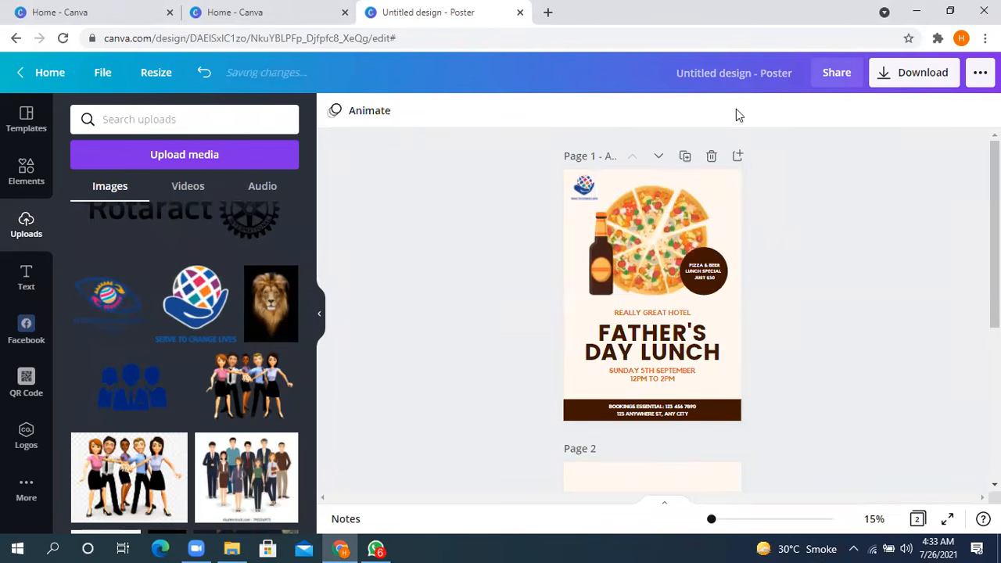
- Find the remove.bg site in a new browser tab with a Google search for "remove background", and open it
{"action": "left_click", "coordinate": [207, 16]}
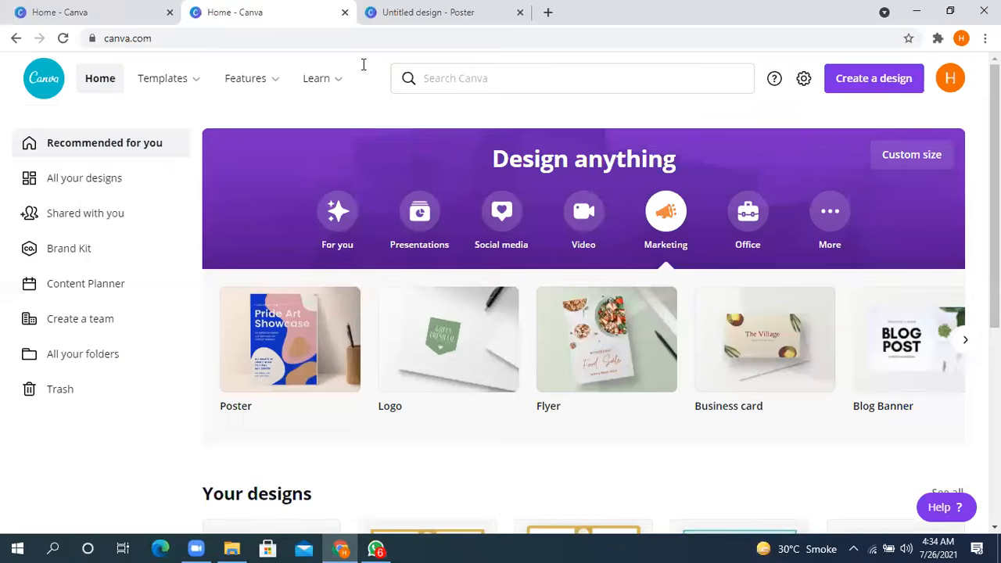
{"action": "left_click", "coordinate": [950, 11]}
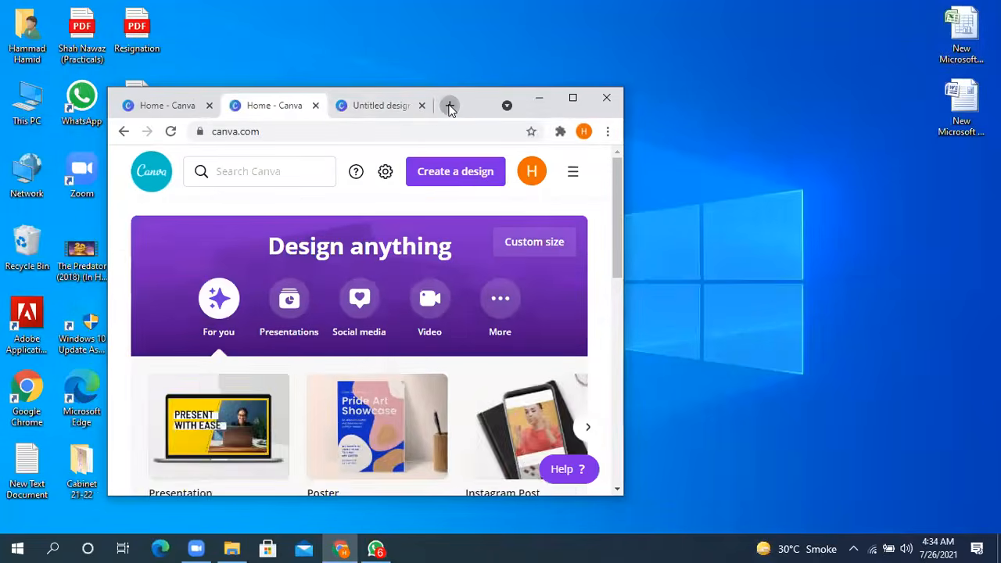
{"action": "left_click", "coordinate": [449, 105]}
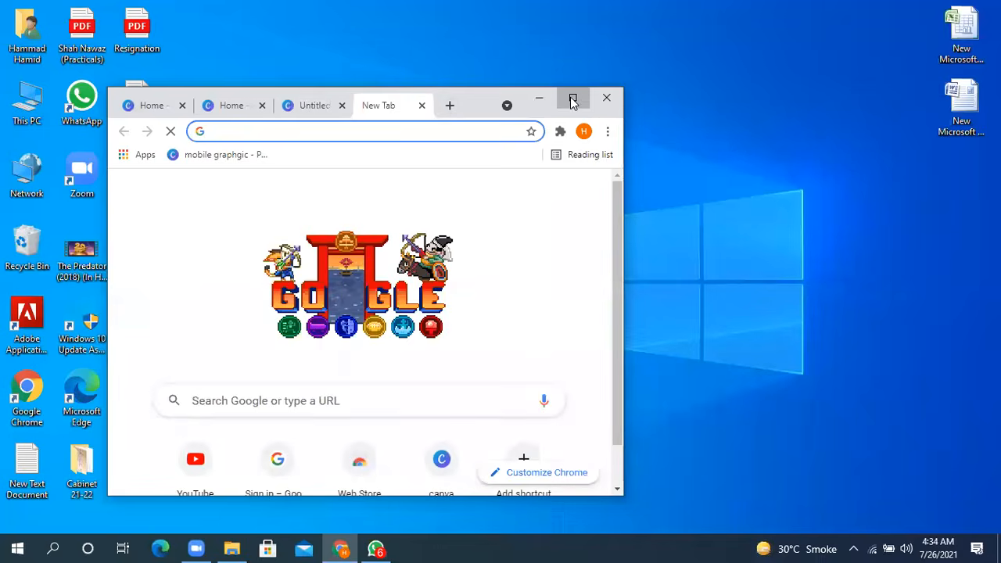
{"action": "left_click", "coordinate": [572, 97]}
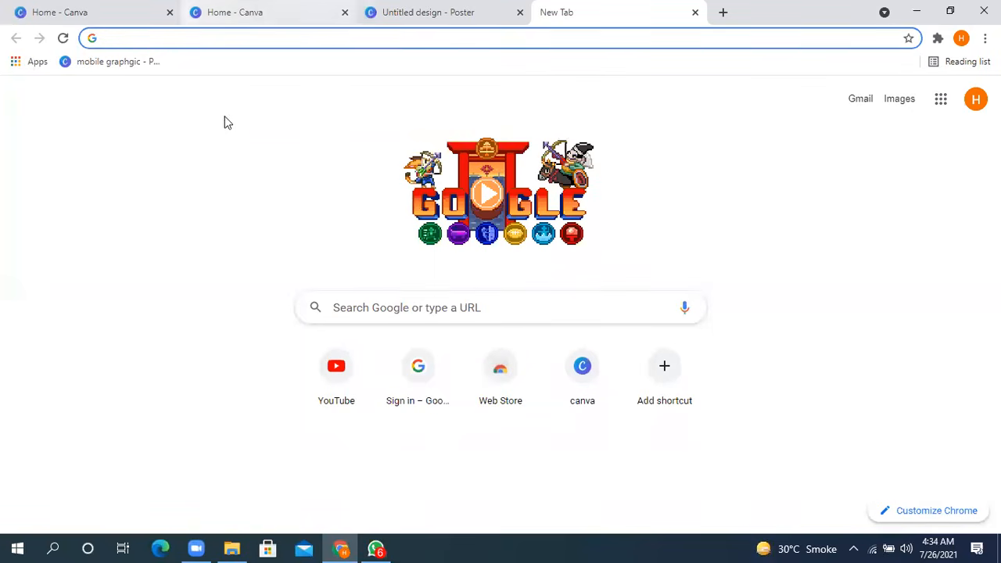
{"action": "left_click", "coordinate": [396, 303]}
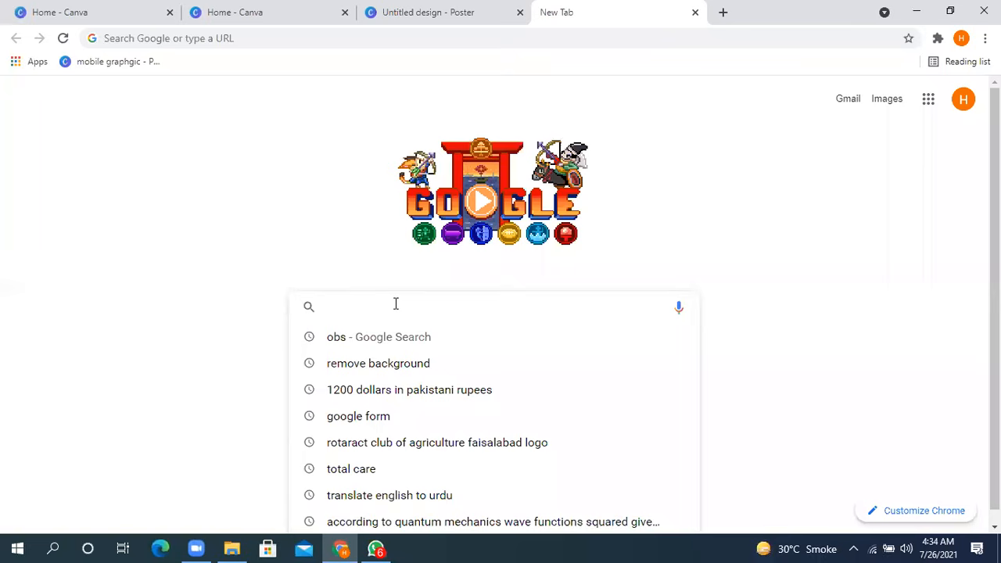
{"action": "left_click", "coordinate": [362, 366]}
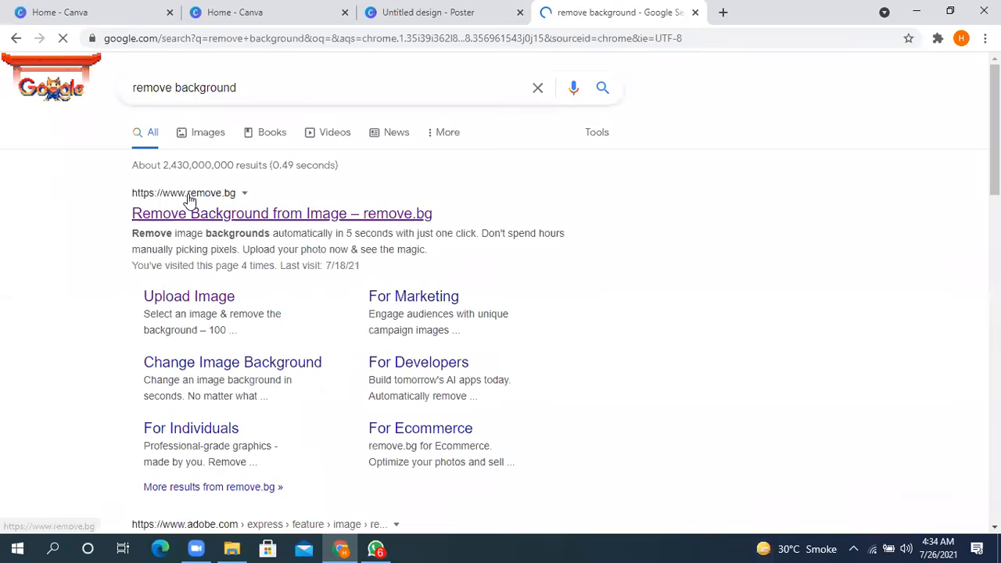
{"action": "left_click", "coordinate": [229, 214]}
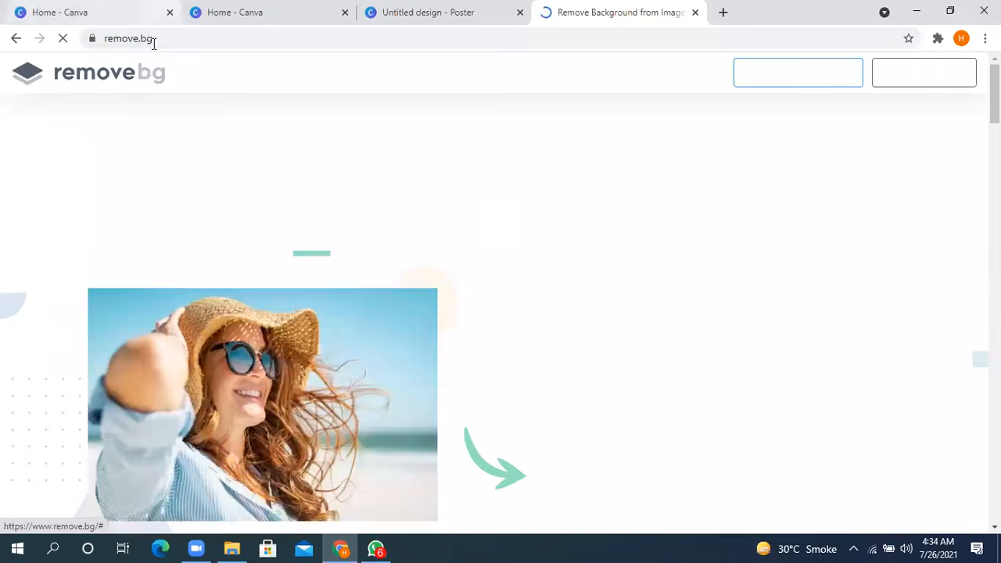
- Upload the midtown logo from the logos folder for background removal and download the preview-size cutout
{"action": "left_click", "coordinate": [729, 357]}
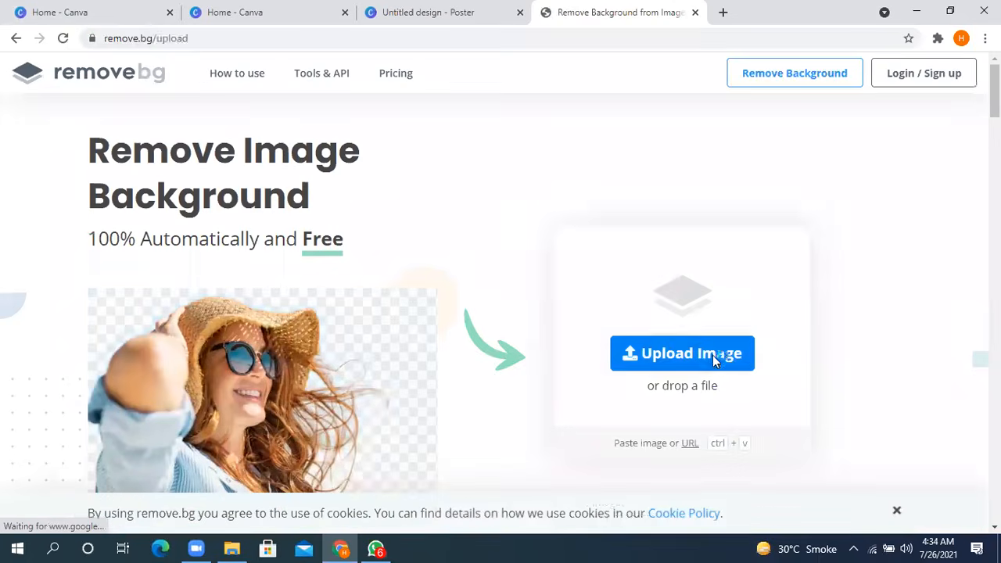
{"action": "scroll", "coordinate": [211, 297], "scroll_direction": "down", "scroll_amount": 2}
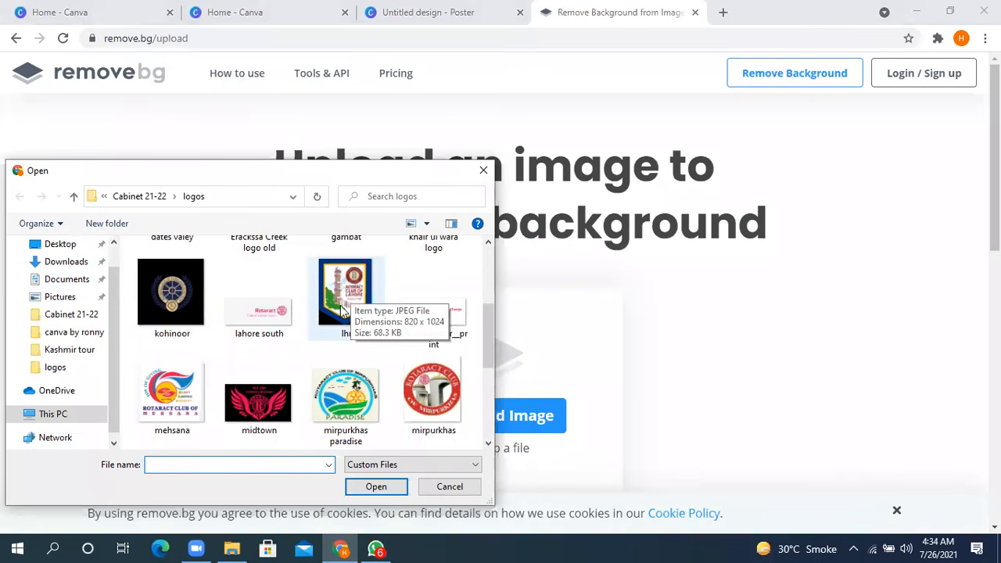
{"action": "left_click", "coordinate": [280, 397]}
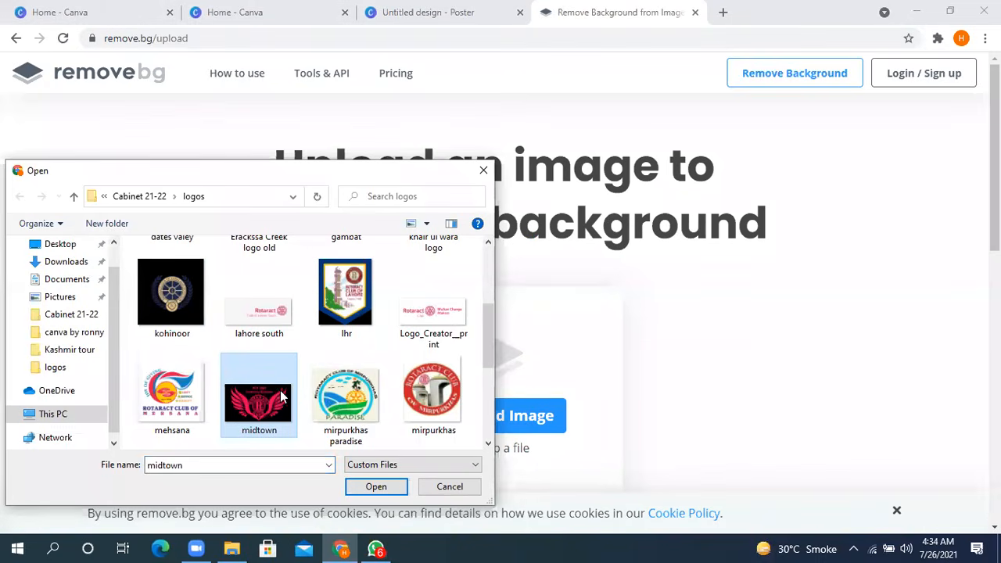
{"action": "left_click", "coordinate": [379, 487]}
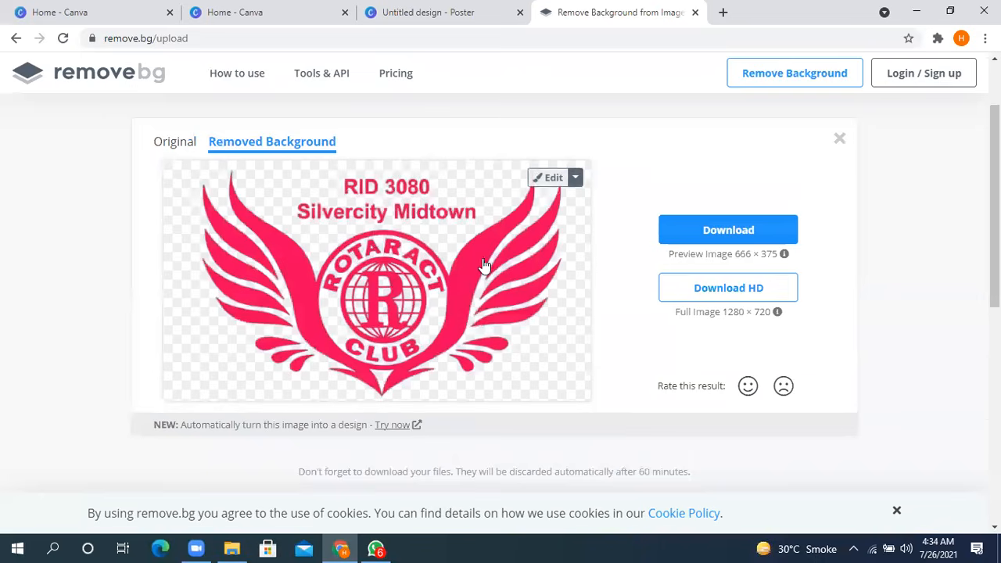
{"action": "left_click", "coordinate": [749, 237]}
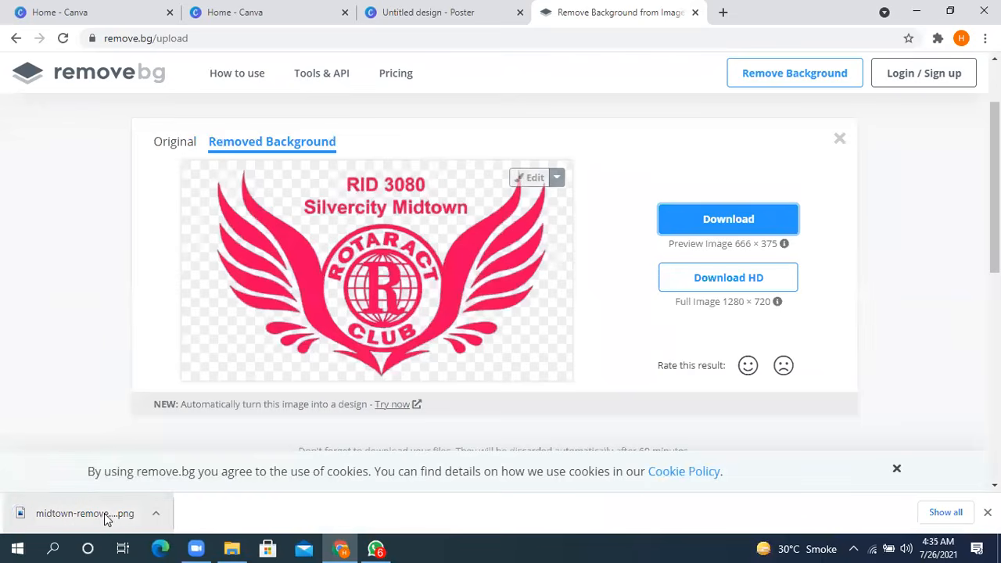
- Locate the downloaded midtown-removebg-preview file in its folder and view the cutout in Photos
{"action": "left_click", "coordinate": [155, 513]}
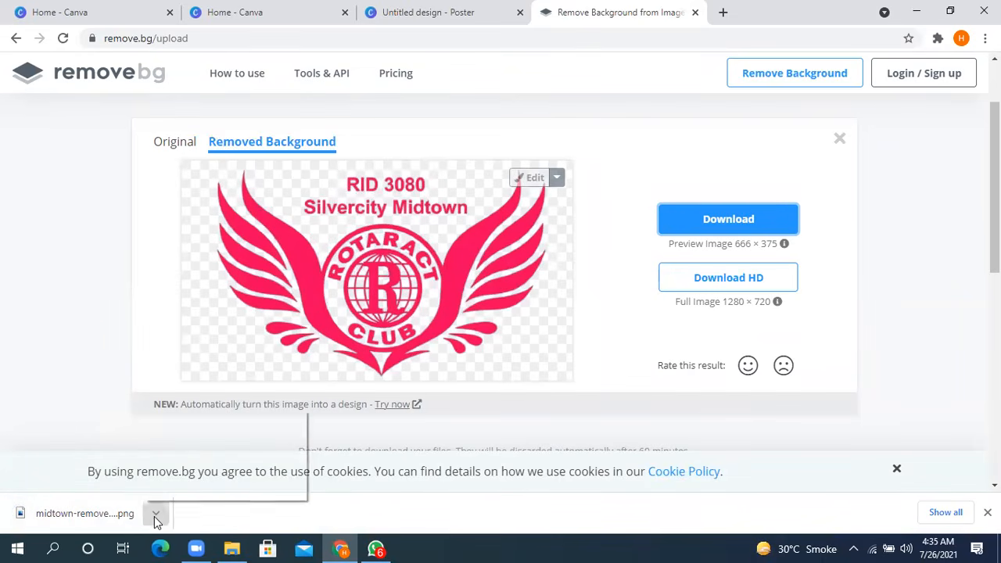
{"action": "left_click", "coordinate": [215, 465]}
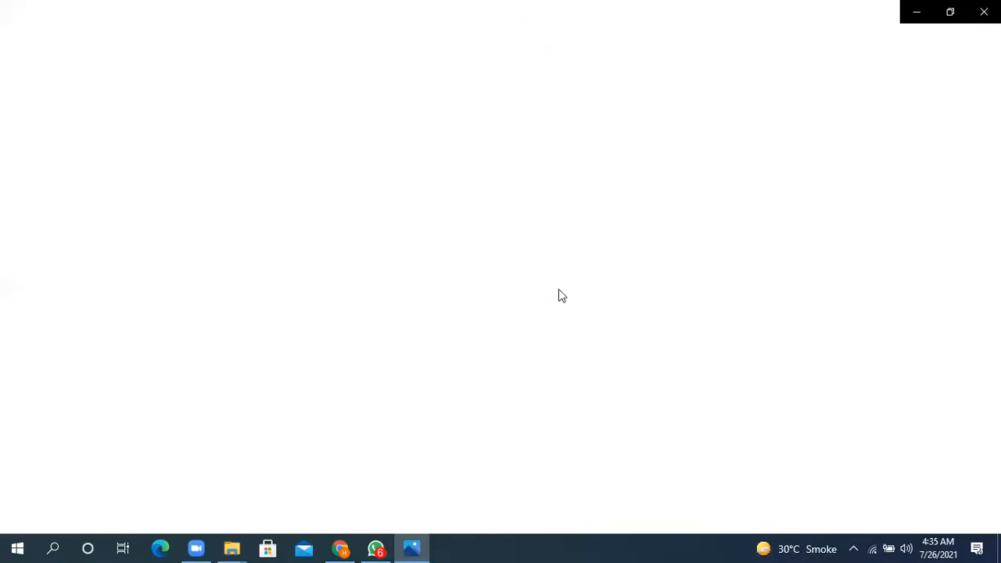
{"action": "key", "text": "Right"}
{"action": "key", "text": "Left"}
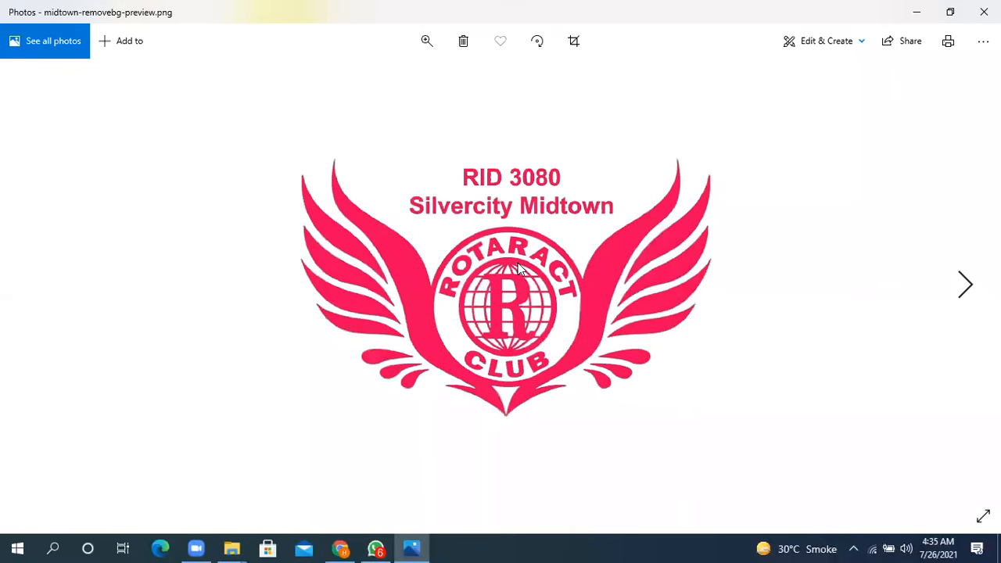
{"action": "left_click", "coordinate": [984, 12]}
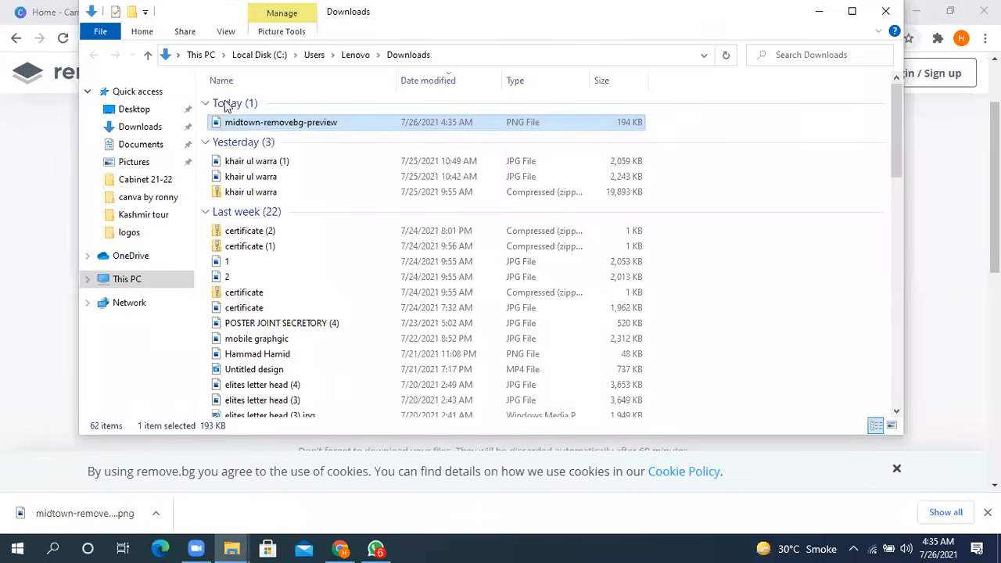
{"action": "left_click", "coordinate": [885, 12]}
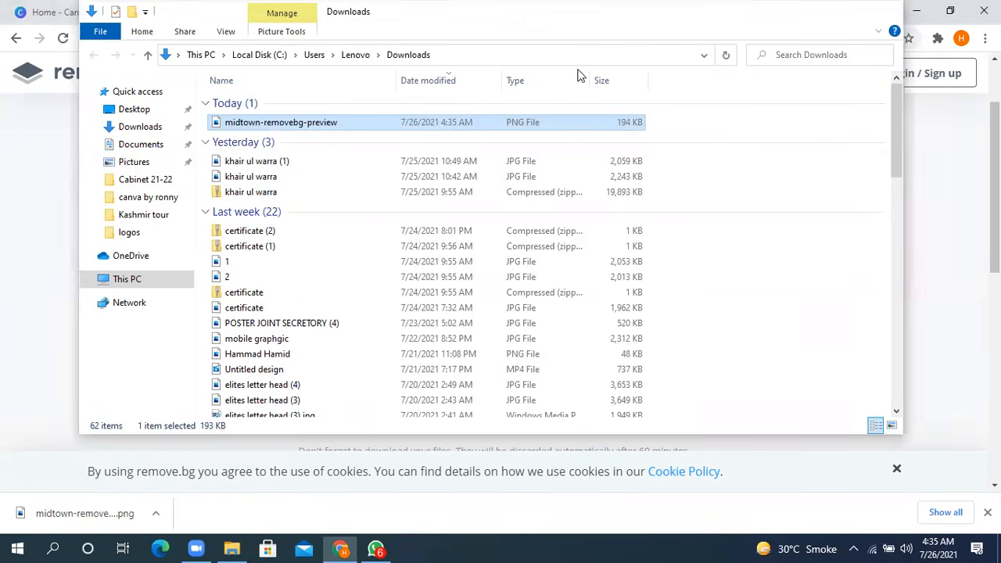
- Return to the Canva poster design and upload midtown-removebg-preview from the Downloads folder
{"action": "left_click", "coordinate": [201, 11]}
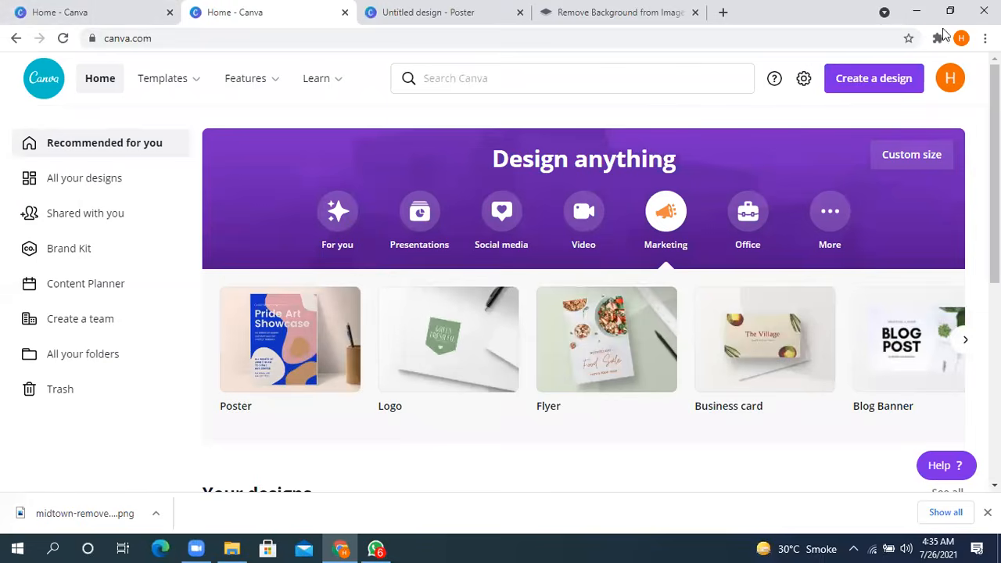
{"action": "left_click", "coordinate": [949, 11]}
{"action": "left_click", "coordinate": [313, 104]}
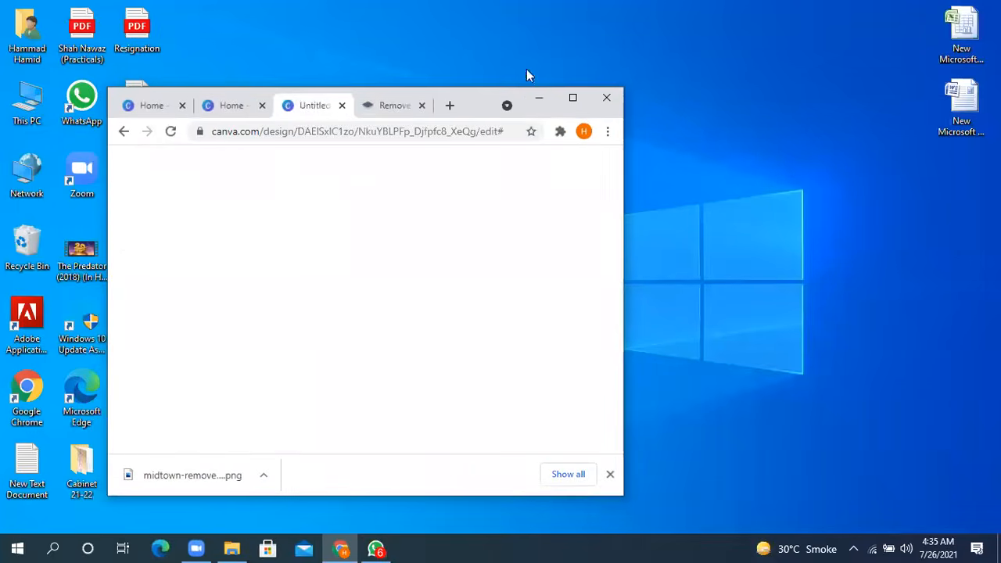
{"action": "left_click", "coordinate": [573, 98]}
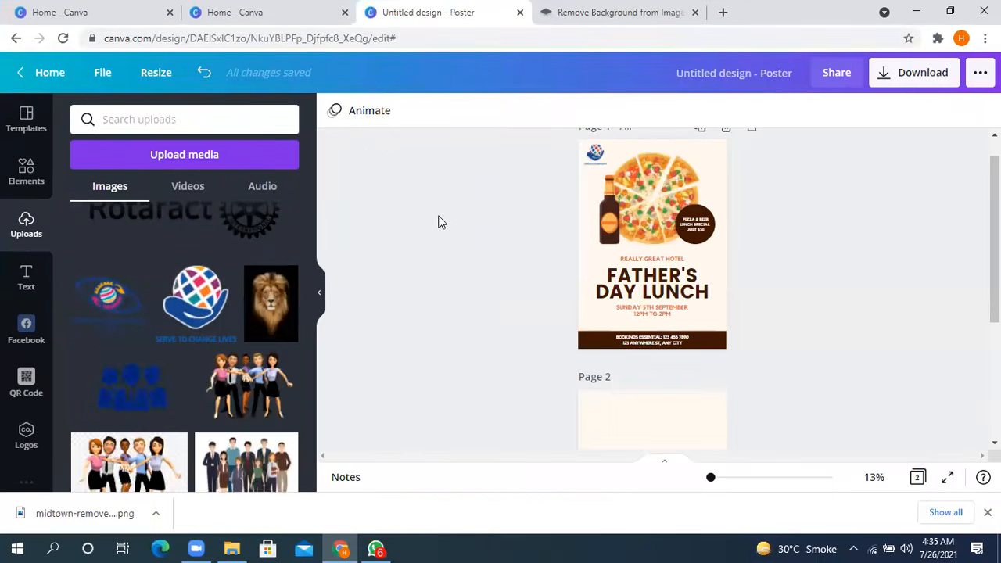
{"action": "scroll", "coordinate": [190, 368], "scroll_direction": "down", "scroll_amount": 2}
{"action": "scroll", "coordinate": [115, 291], "scroll_direction": "up", "scroll_amount": 2}
{"action": "scroll", "coordinate": [115, 291], "scroll_direction": "up", "scroll_amount": 10}
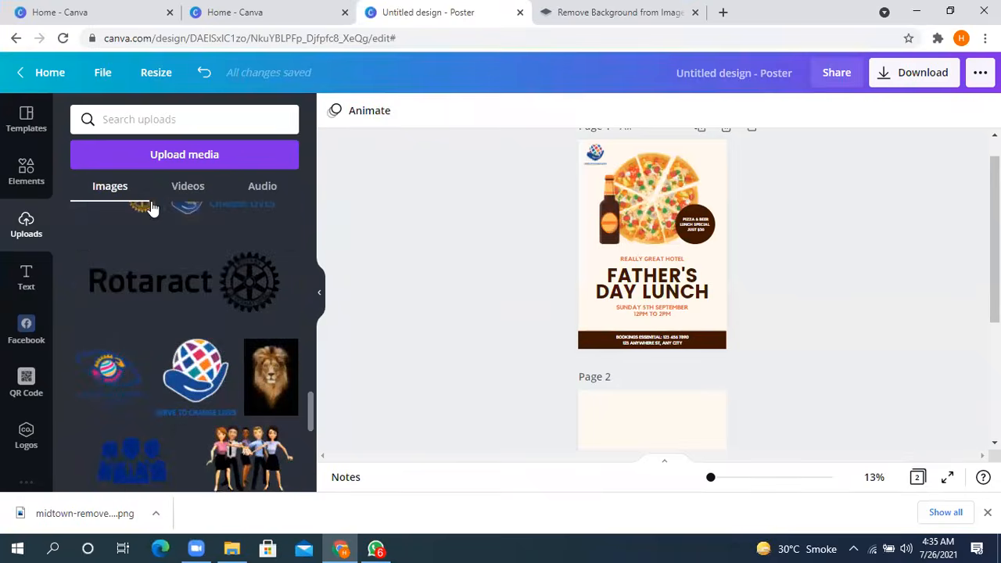
{"action": "left_click", "coordinate": [158, 154]}
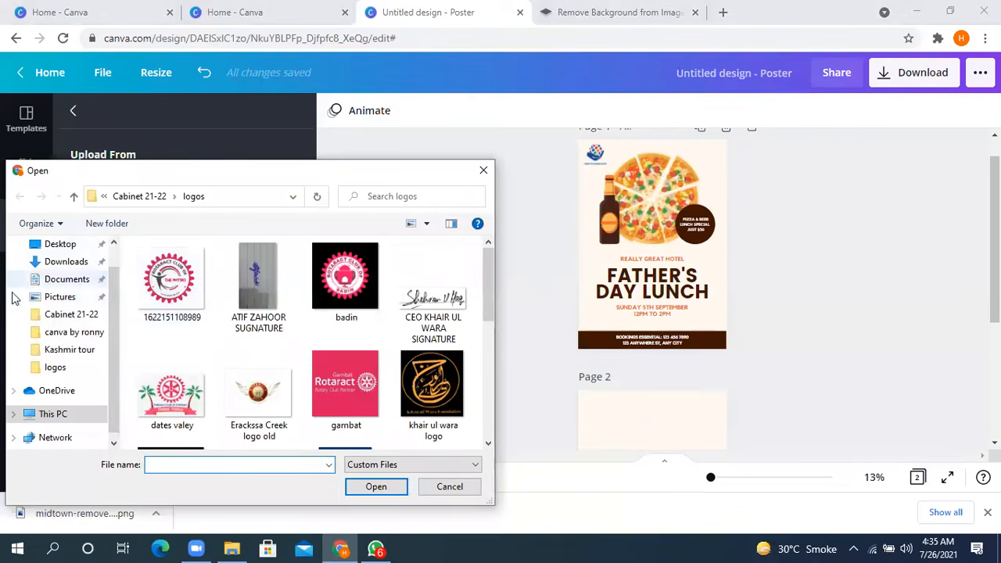
{"action": "left_click", "coordinate": [51, 261]}
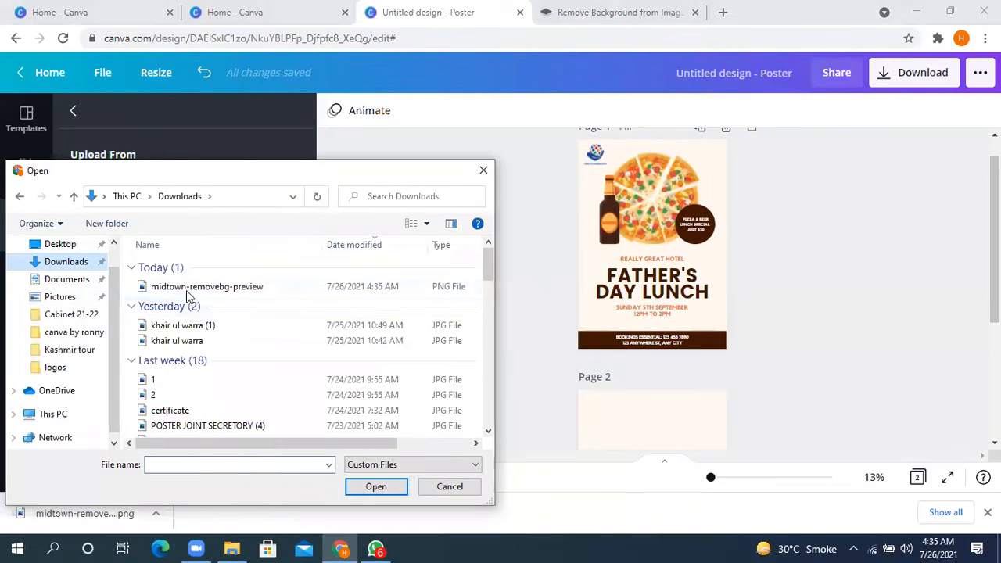
{"action": "left_click", "coordinate": [190, 287]}
{"action": "double_click", "coordinate": [189, 286]}
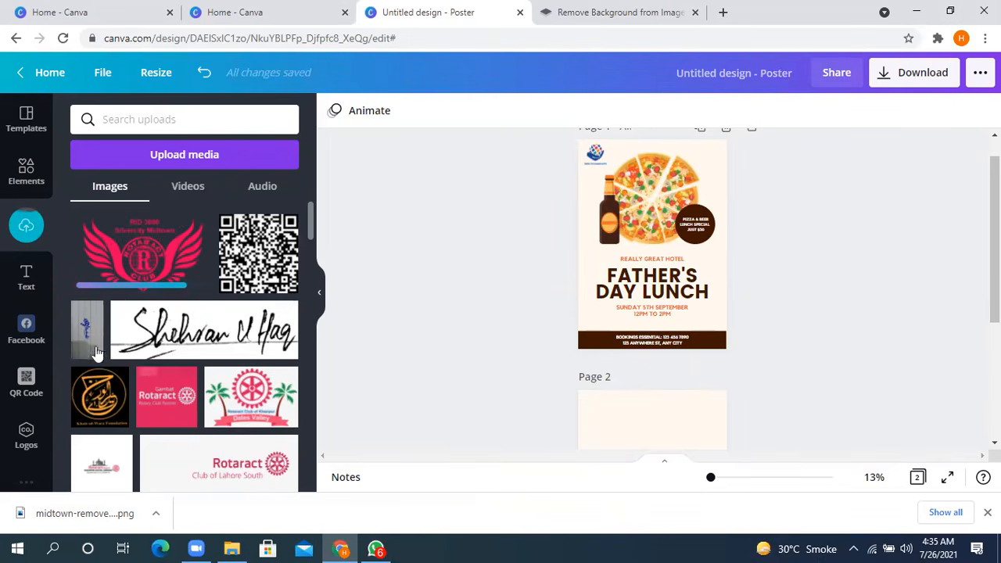
- Add the midtown logo to page 1, shrink it, and place it at the poster's right edge just above the footer band
{"action": "left_click", "coordinate": [139, 261]}
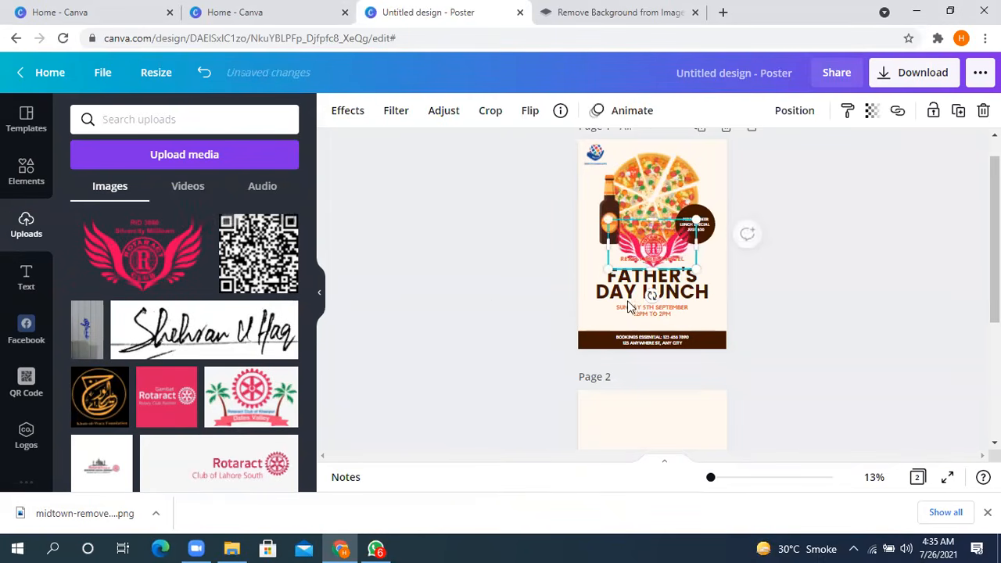
{"action": "left_click_drag", "start_coordinate": [688, 269], "coordinate": [656, 248]}
{"action": "left_click_drag", "start_coordinate": [660, 309], "coordinate": [708, 360]}
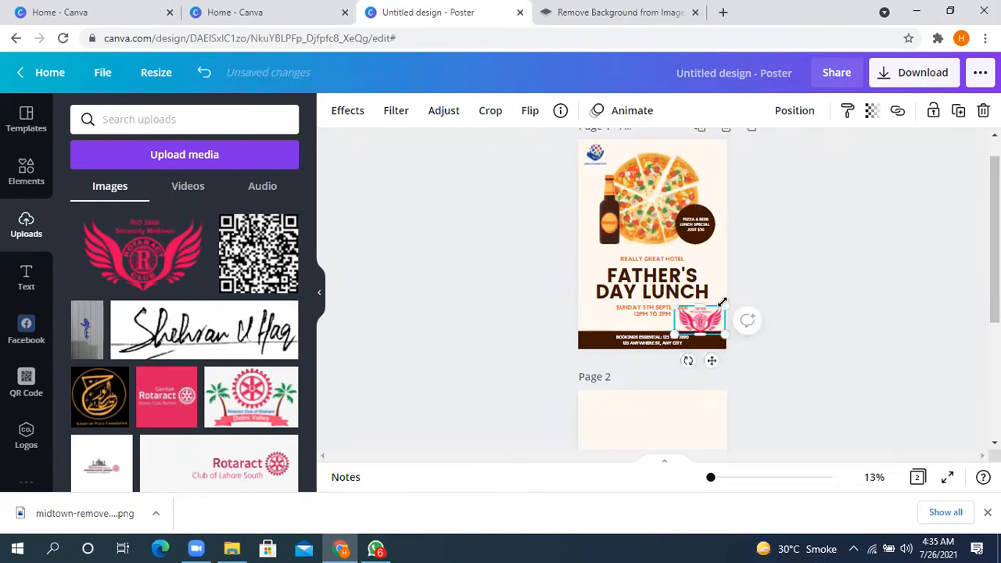
{"action": "left_click_drag", "start_coordinate": [728, 305], "coordinate": [712, 313]}
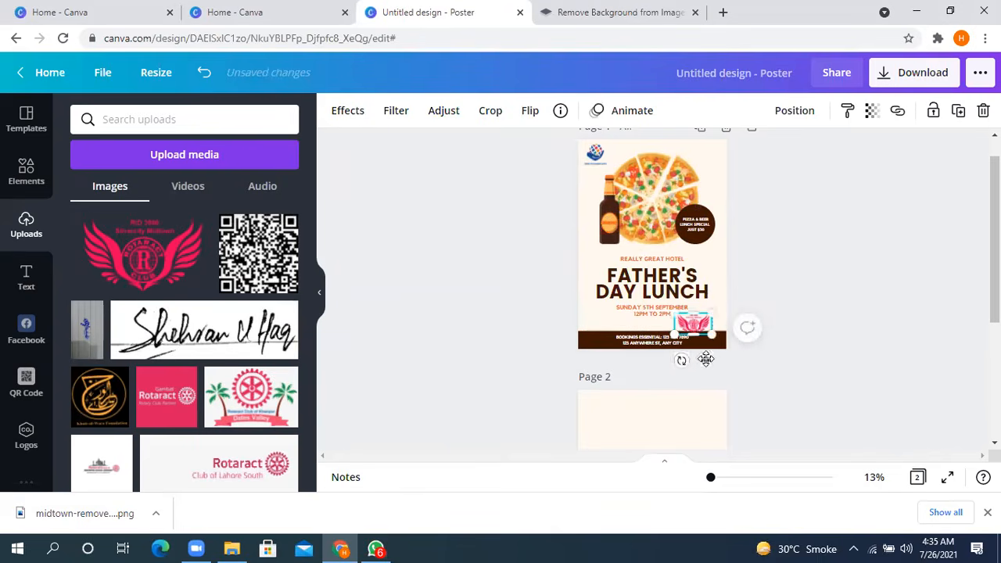
{"action": "left_click_drag", "start_coordinate": [709, 360], "coordinate": [716, 357]}
- Try the midtown logo over the FATHER'S DAY LUNCH title and undo the move
{"action": "left_click", "coordinate": [803, 434]}
{"action": "left_click_drag", "start_coordinate": [712, 480], "coordinate": [715, 479]}
{"action": "left_click_drag", "start_coordinate": [784, 369], "coordinate": [725, 305]}
{"action": "key", "text": "ctrl+z"}
{"action": "key", "text": "ctrl+z"}
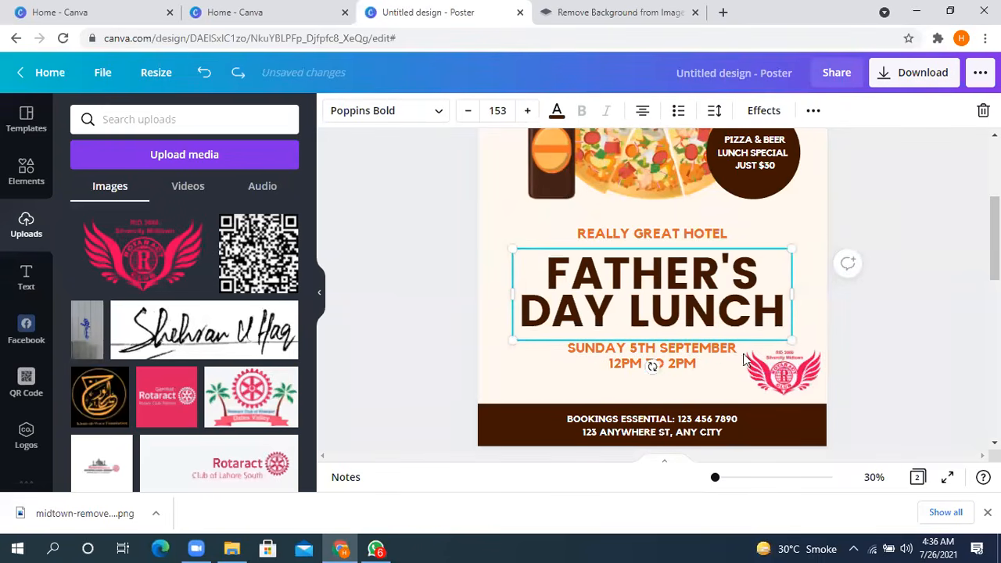
{"action": "left_click", "coordinate": [930, 334]}
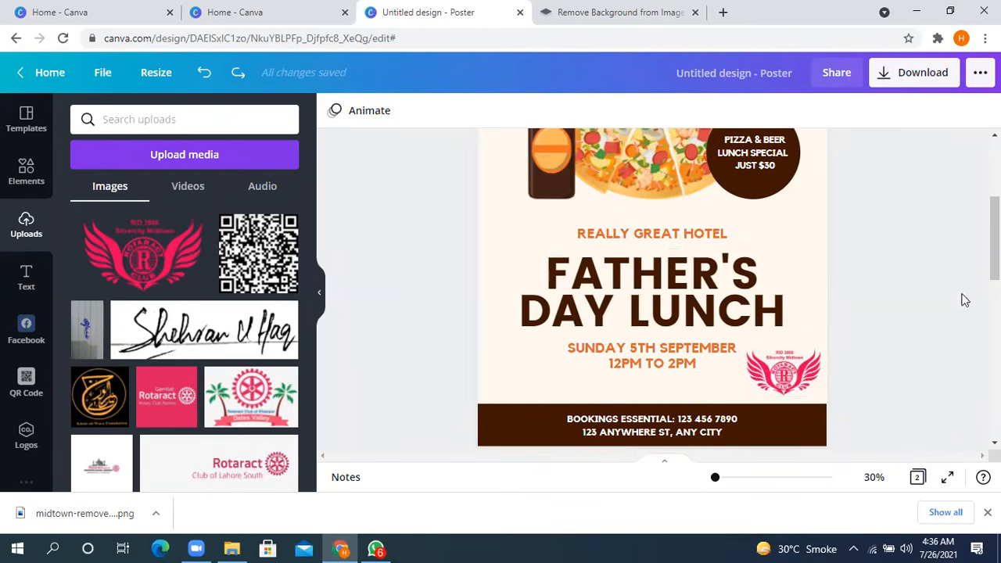
- Set the font of the PIZZA & BEER LUNCH SPECIAL JUST $30 text to Bukhari Script
{"action": "scroll", "coordinate": [994, 235], "scroll_direction": "up", "scroll_amount": 1}
{"action": "left_click_drag", "start_coordinate": [994, 215], "coordinate": [994, 182]}
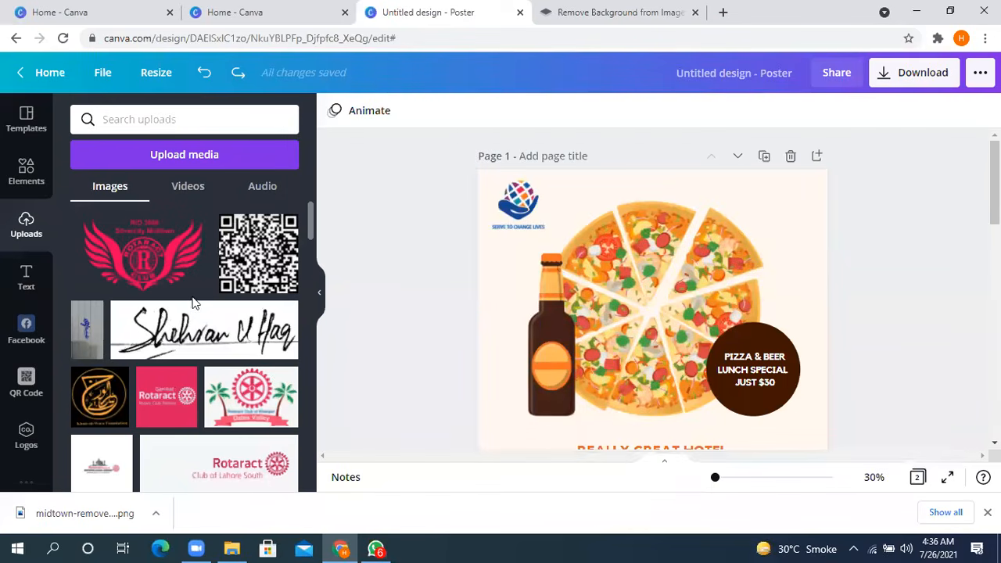
{"action": "scroll", "coordinate": [675, 293], "scroll_direction": "down", "scroll_amount": 1}
{"action": "scroll", "coordinate": [674, 292], "scroll_direction": "down", "scroll_amount": 1}
{"action": "scroll", "coordinate": [674, 292], "scroll_direction": "up", "scroll_amount": 1}
{"action": "scroll", "coordinate": [674, 292], "scroll_direction": "down", "scroll_amount": 2}
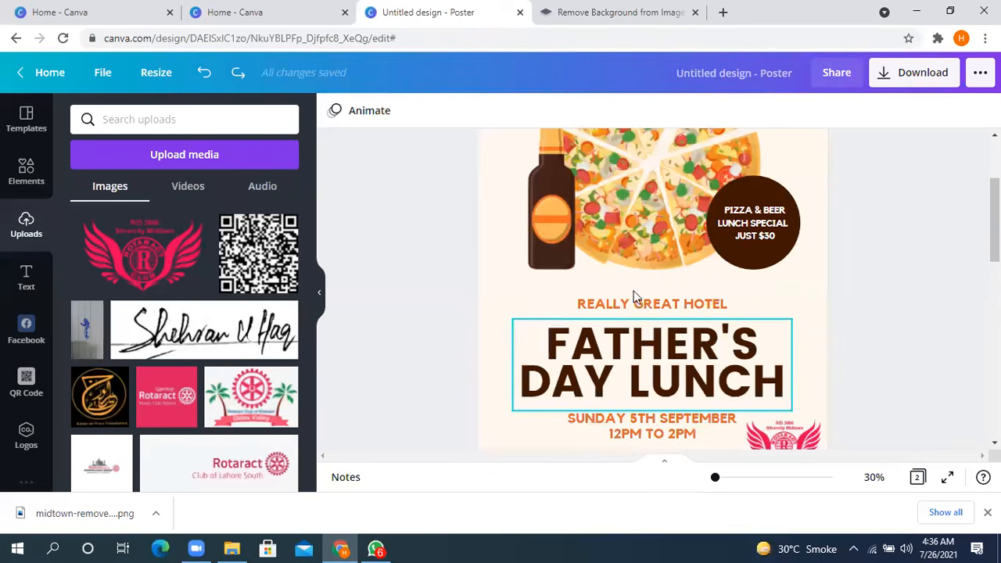
{"action": "left_click", "coordinate": [745, 236]}
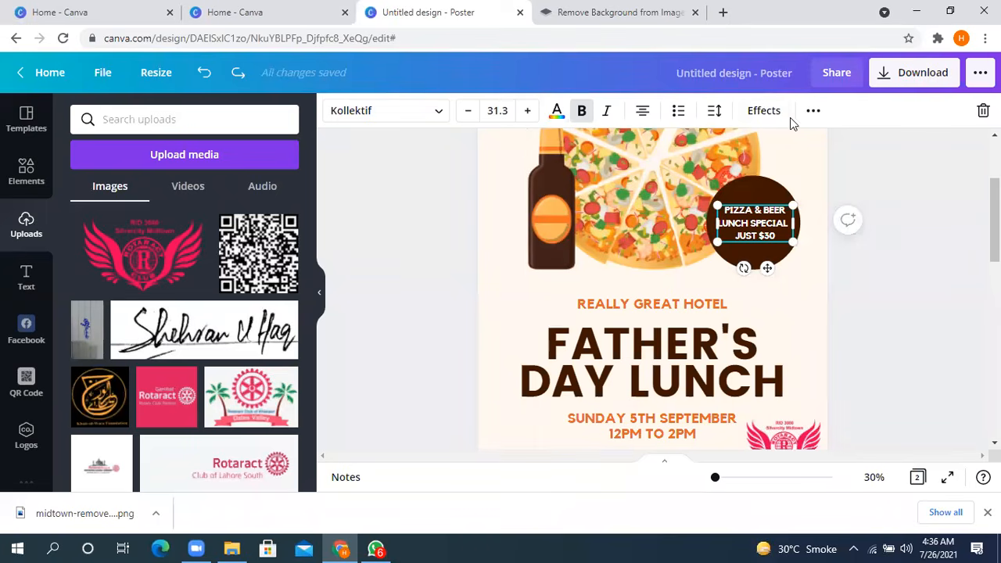
{"action": "left_click", "coordinate": [422, 110]}
{"action": "scroll", "coordinate": [127, 219], "scroll_direction": "down", "scroll_amount": 7}
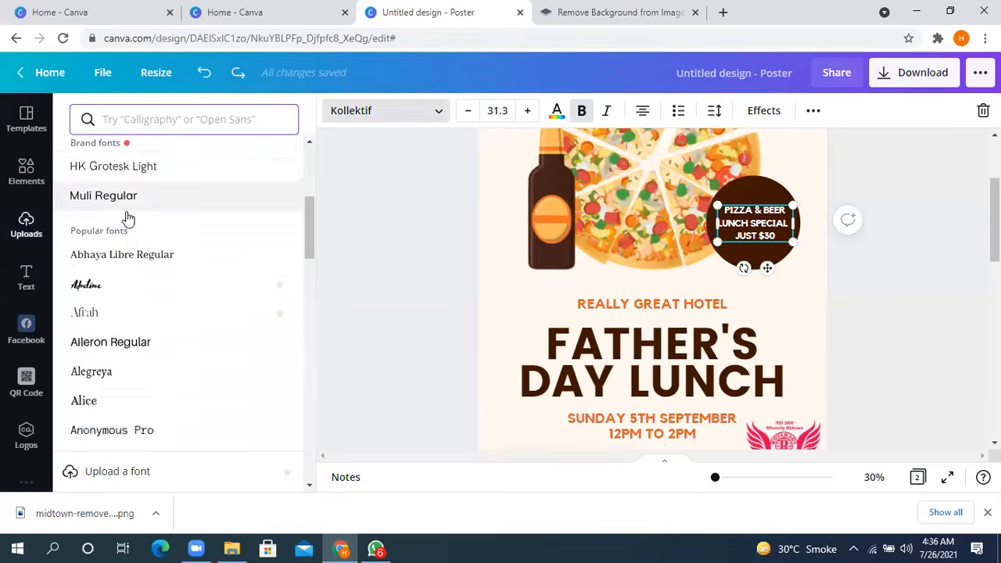
{"action": "scroll", "coordinate": [137, 211], "scroll_direction": "down", "scroll_amount": 3}
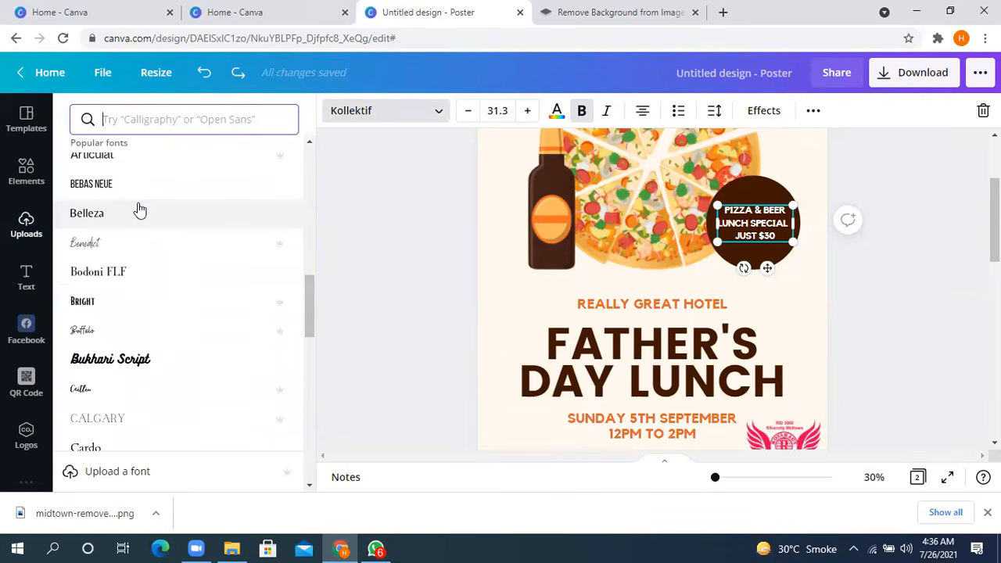
{"action": "scroll", "coordinate": [139, 211], "scroll_direction": "down", "scroll_amount": 3}
{"action": "left_click", "coordinate": [134, 218]}
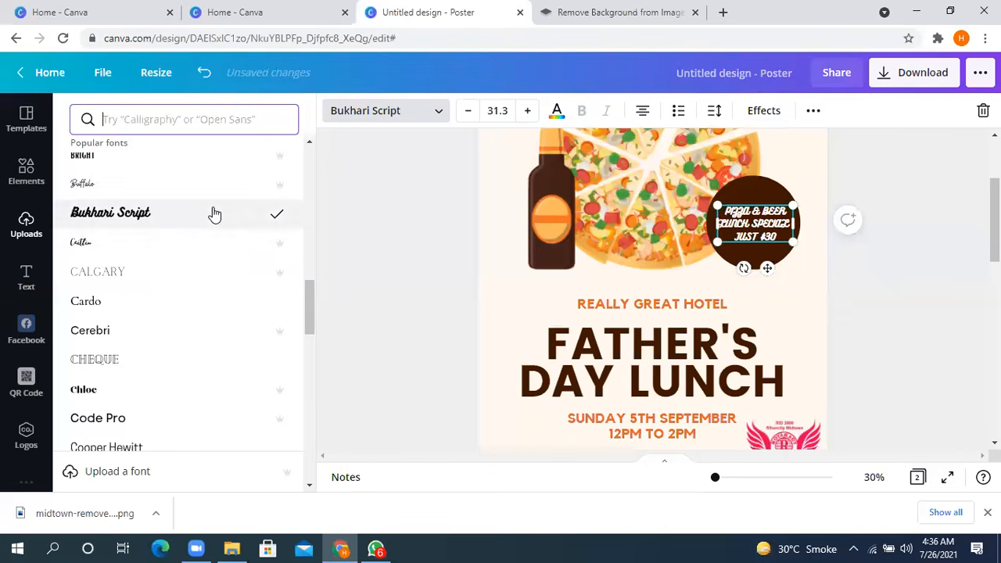
- Look through the font style categories offered in the font search
{"action": "scroll", "coordinate": [214, 213], "scroll_direction": "up", "scroll_amount": 10}
{"action": "left_click", "coordinate": [189, 119]}
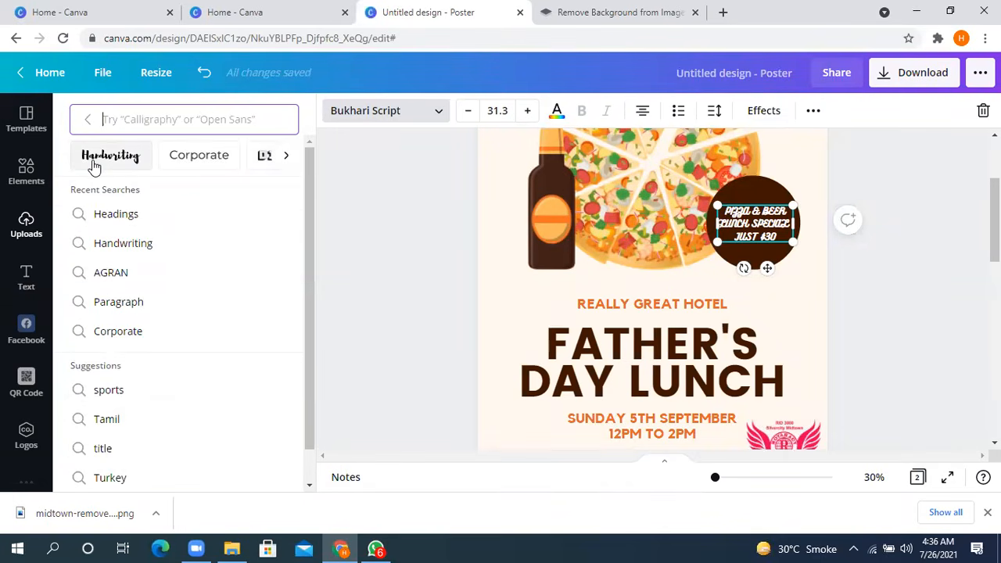
{"action": "left_click", "coordinate": [286, 156]}
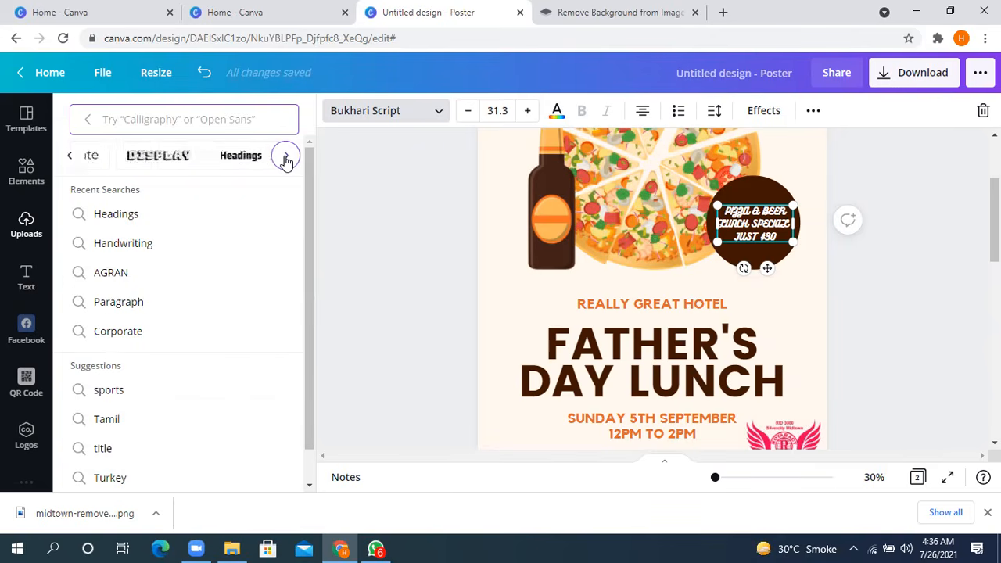
{"action": "left_click", "coordinate": [286, 156]}
{"action": "left_click", "coordinate": [284, 156]}
{"action": "left_click", "coordinate": [285, 155]}
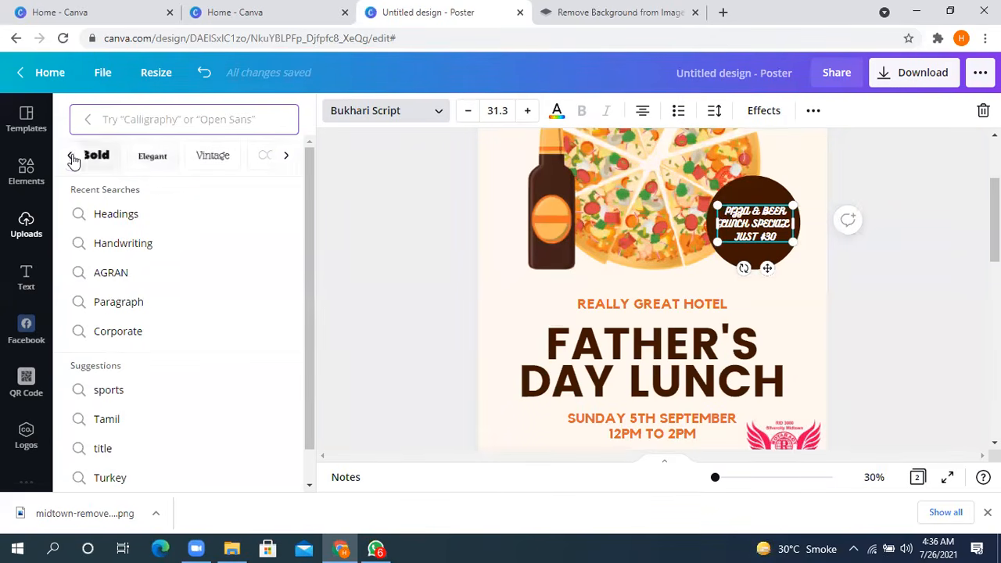
{"action": "left_click", "coordinate": [70, 158]}
{"action": "left_click", "coordinate": [70, 157]}
{"action": "left_click", "coordinate": [70, 157]}
{"action": "left_click", "coordinate": [71, 157]}
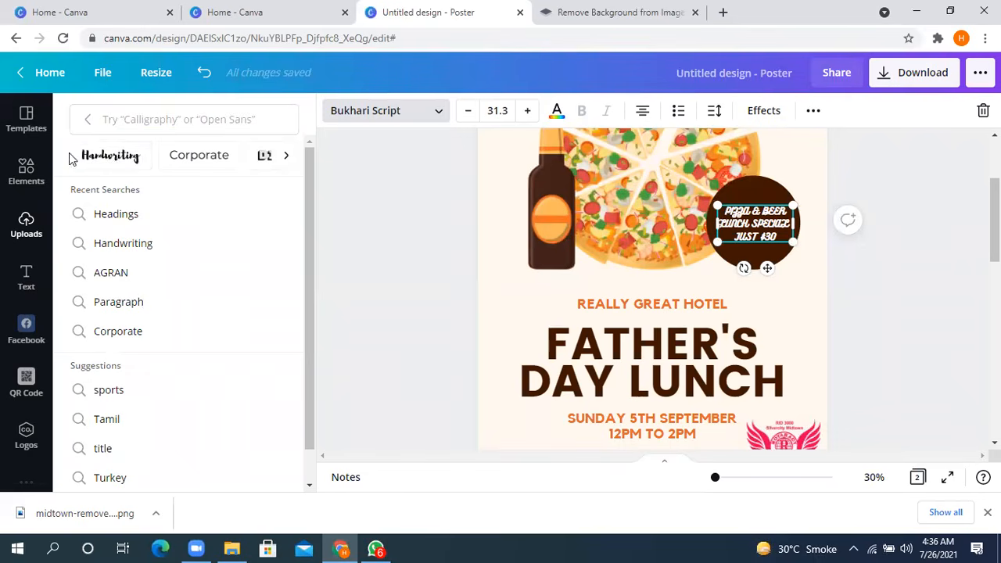
- Set the font of the PIZZA & BEER LUNCH SPECIAL JUST $30 text to Holiday from the Handwriting fonts
{"action": "left_click", "coordinate": [126, 163]}
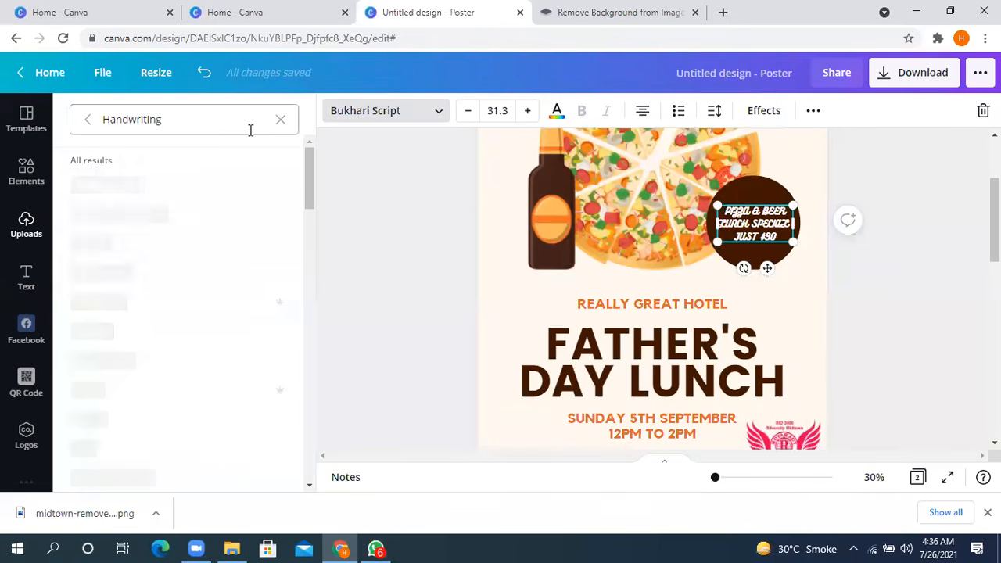
{"action": "scroll", "coordinate": [177, 217], "scroll_direction": "down", "scroll_amount": 10}
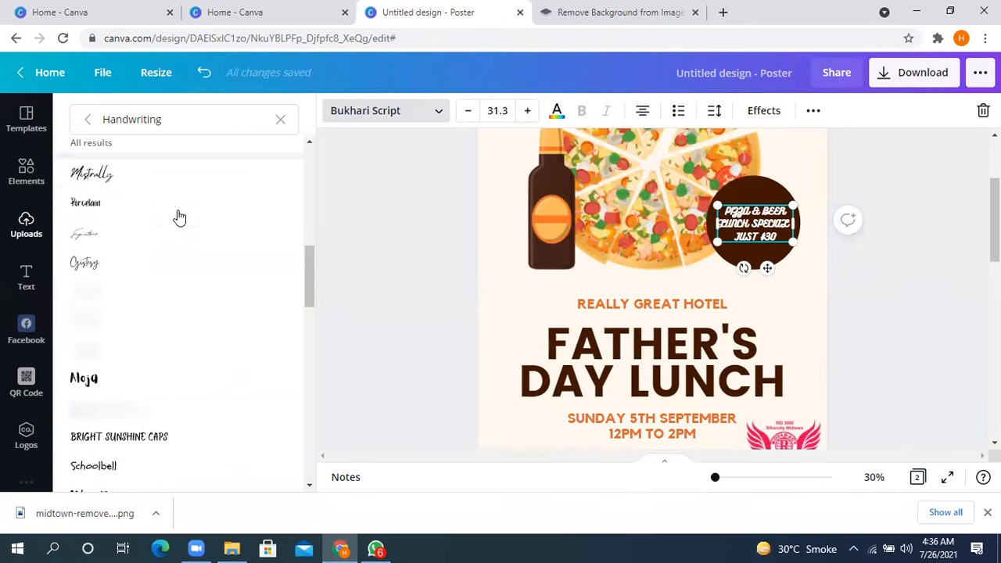
{"action": "left_click", "coordinate": [219, 195]}
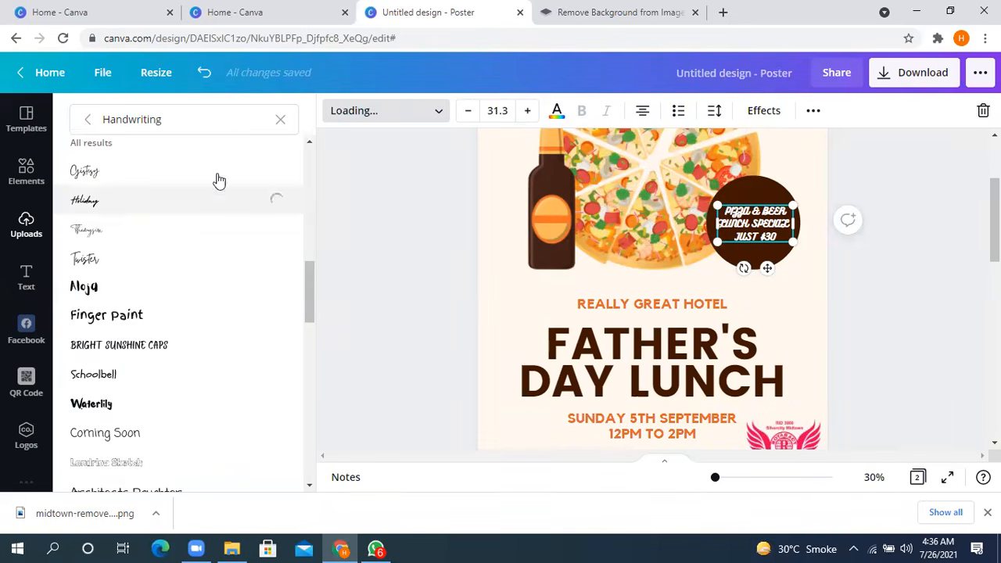
- Clear the Handwriting search and look through the Corporate fonts
{"action": "left_click", "coordinate": [283, 123]}
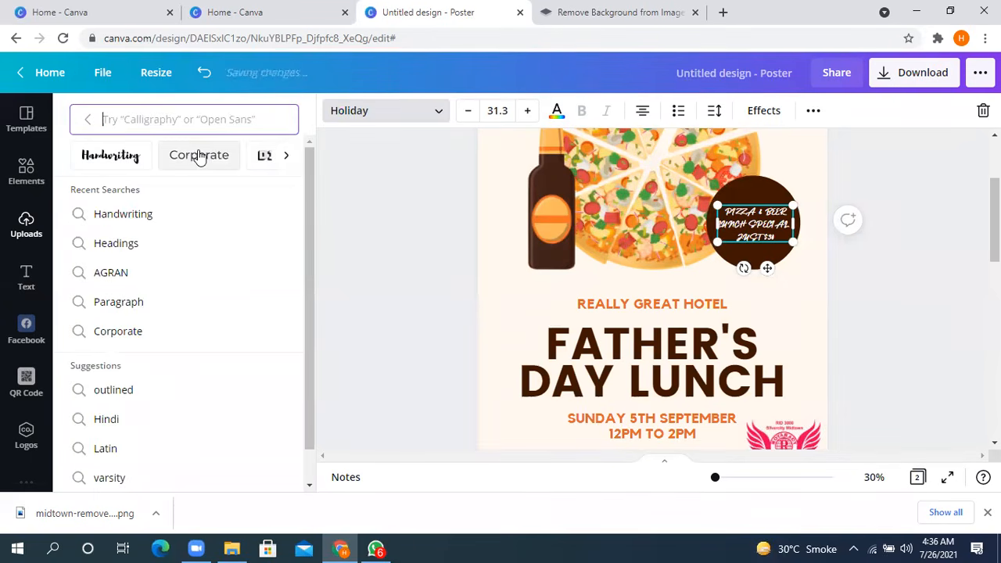
{"action": "left_click", "coordinate": [200, 157]}
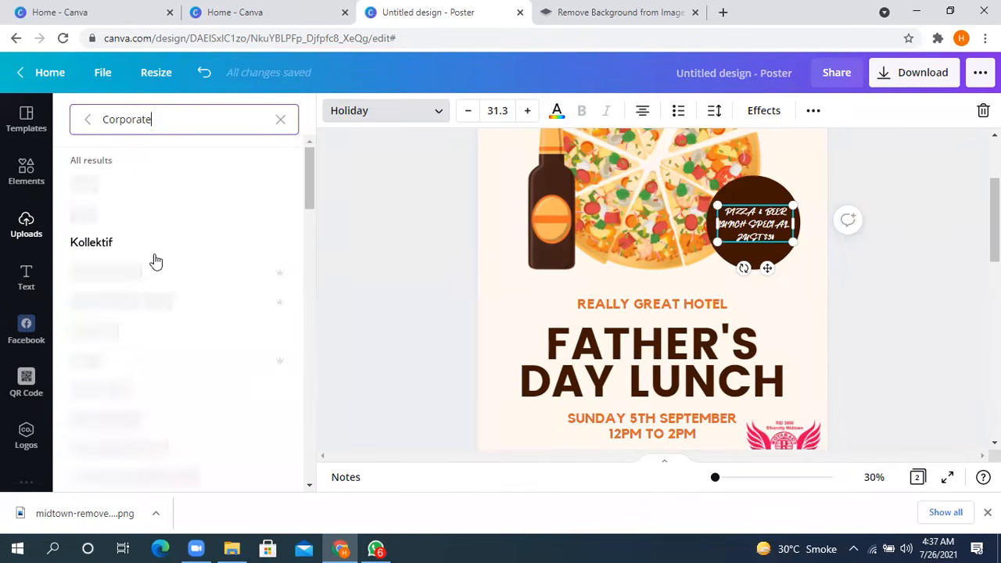
{"action": "scroll", "coordinate": [153, 266], "scroll_direction": "down", "scroll_amount": 6}
{"action": "scroll", "coordinate": [152, 269], "scroll_direction": "up", "scroll_amount": 6}
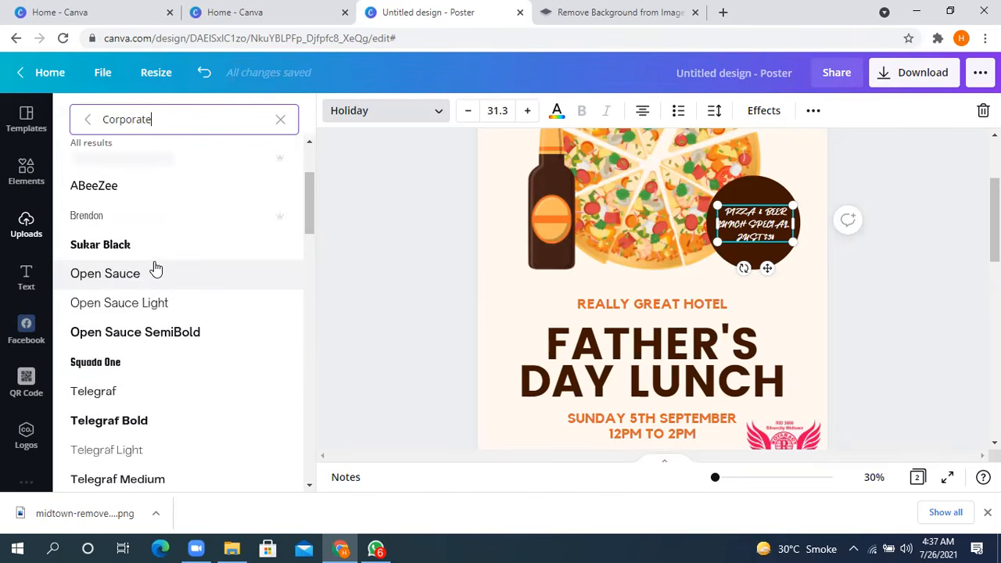
- Set the pizza and beer badge text to Alegreya Bold from the Bold font category and deselect it
{"action": "left_click", "coordinate": [281, 122]}
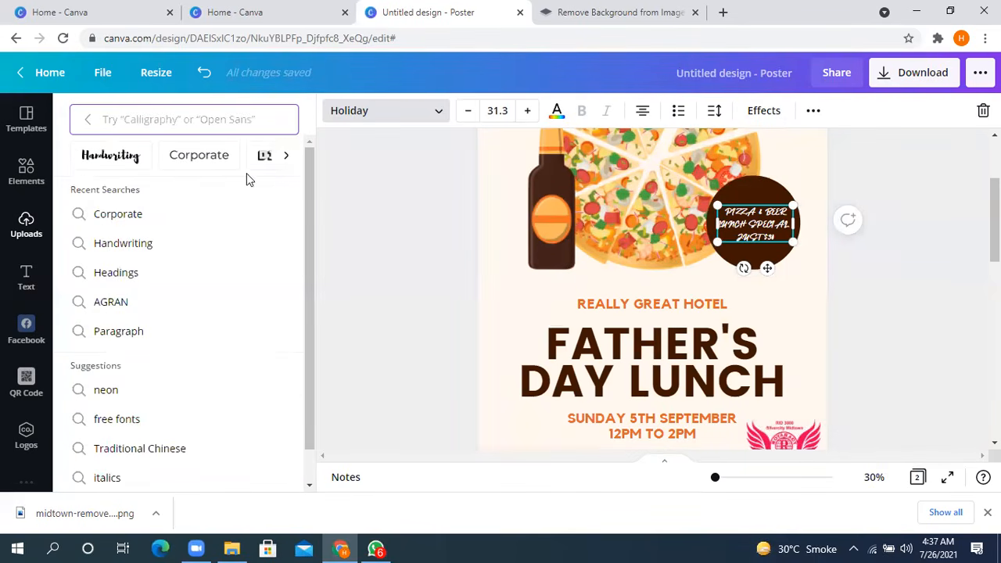
{"action": "left_click", "coordinate": [286, 158]}
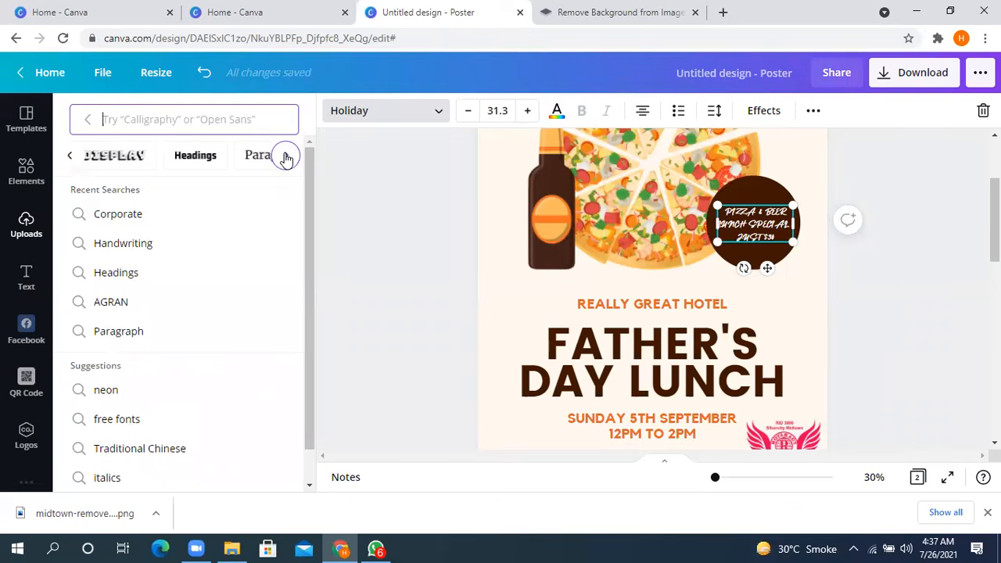
{"action": "left_click", "coordinate": [286, 158]}
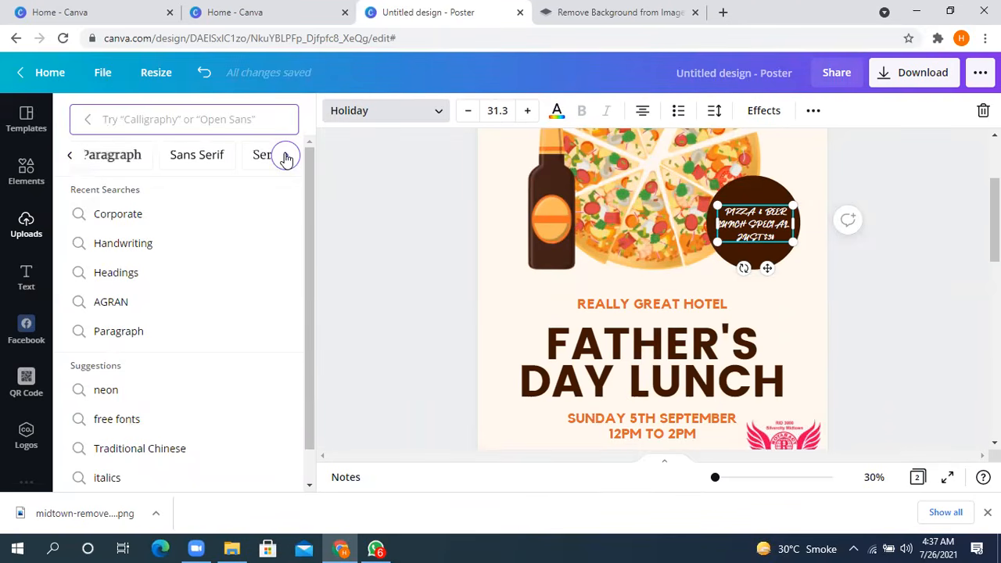
{"action": "left_click", "coordinate": [286, 158]}
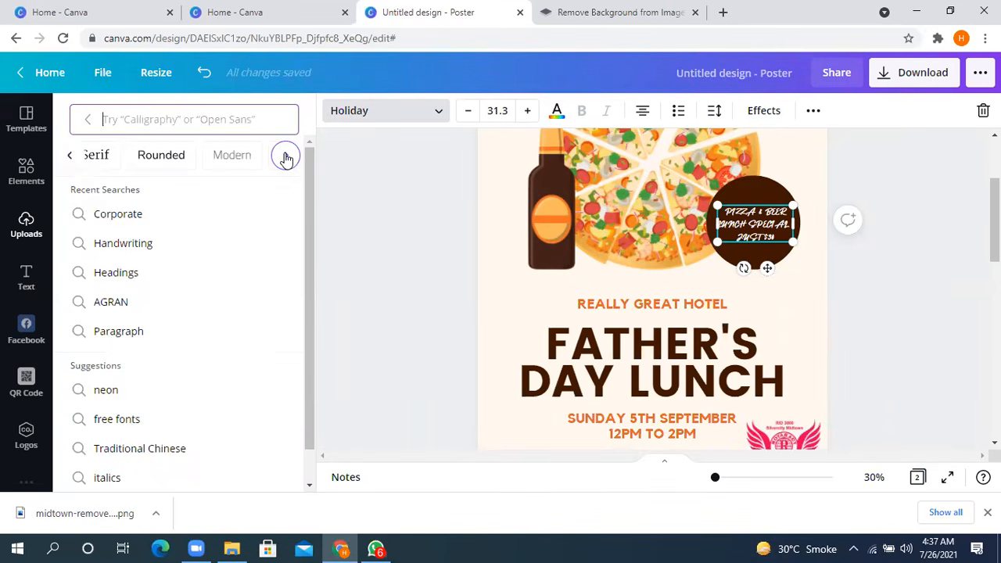
{"action": "left_click", "coordinate": [286, 158]}
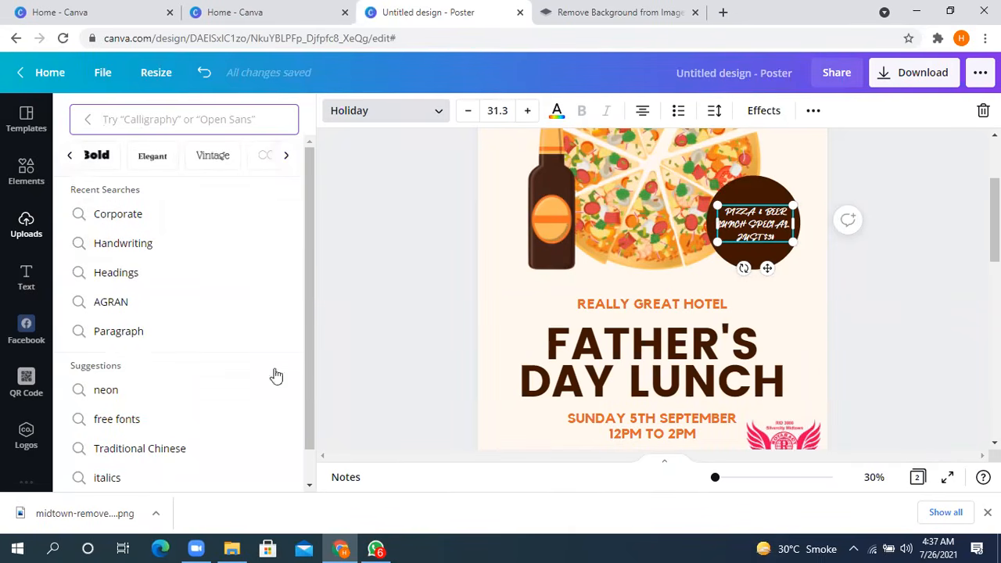
{"action": "left_click", "coordinate": [96, 155]}
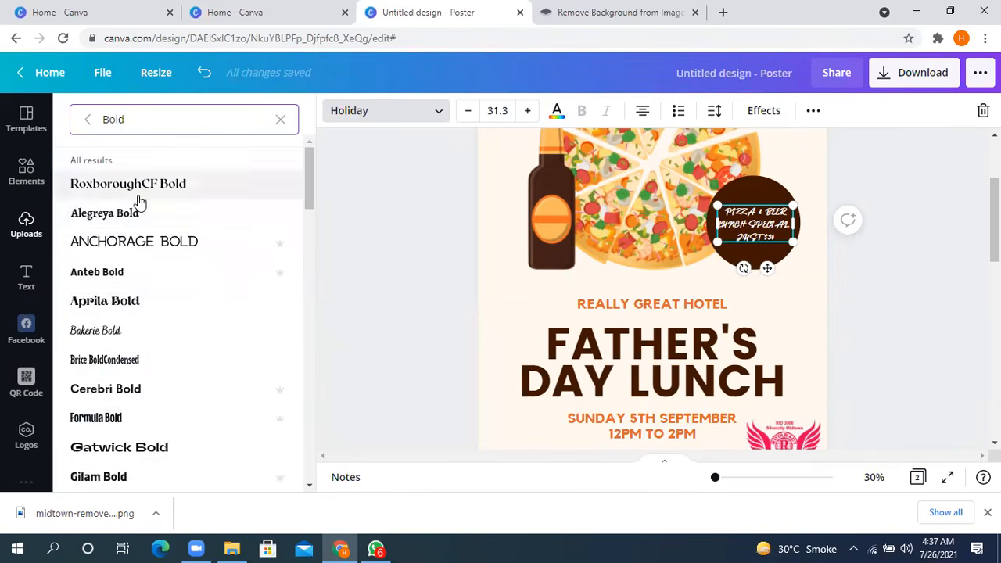
{"action": "left_click", "coordinate": [137, 222]}
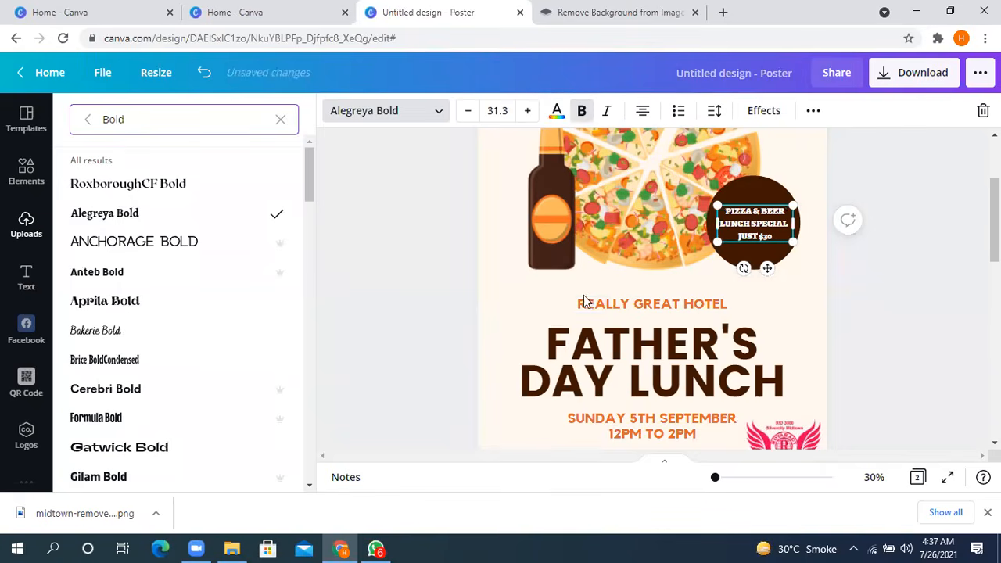
{"action": "left_click", "coordinate": [891, 223]}
- Set the font size of the whole badge text to 32.3
{"action": "double_click", "coordinate": [778, 223]}
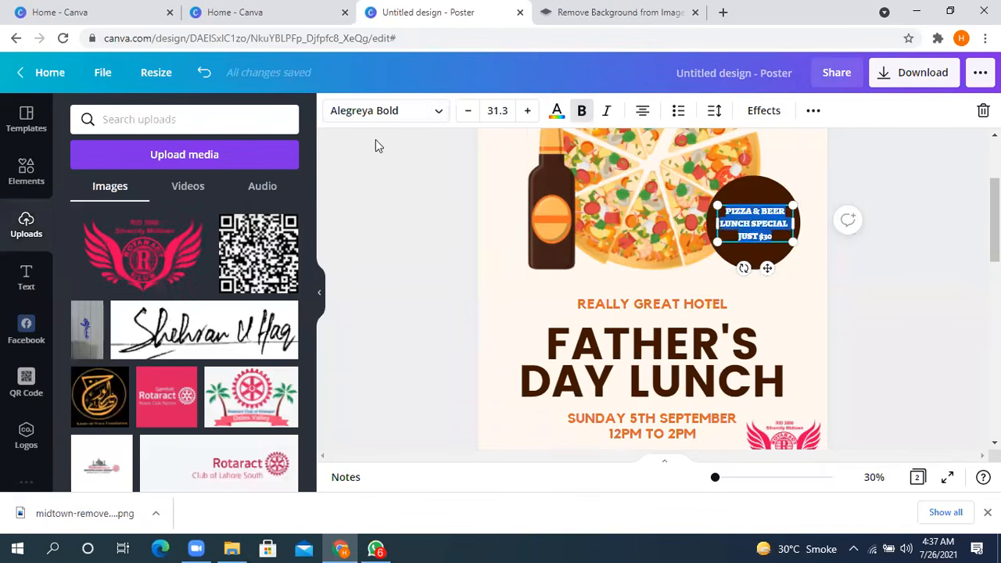
{"action": "left_click", "coordinate": [468, 111]}
{"action": "left_click", "coordinate": [469, 114]}
{"action": "left_click", "coordinate": [530, 117]}
{"action": "left_click", "coordinate": [530, 117]}
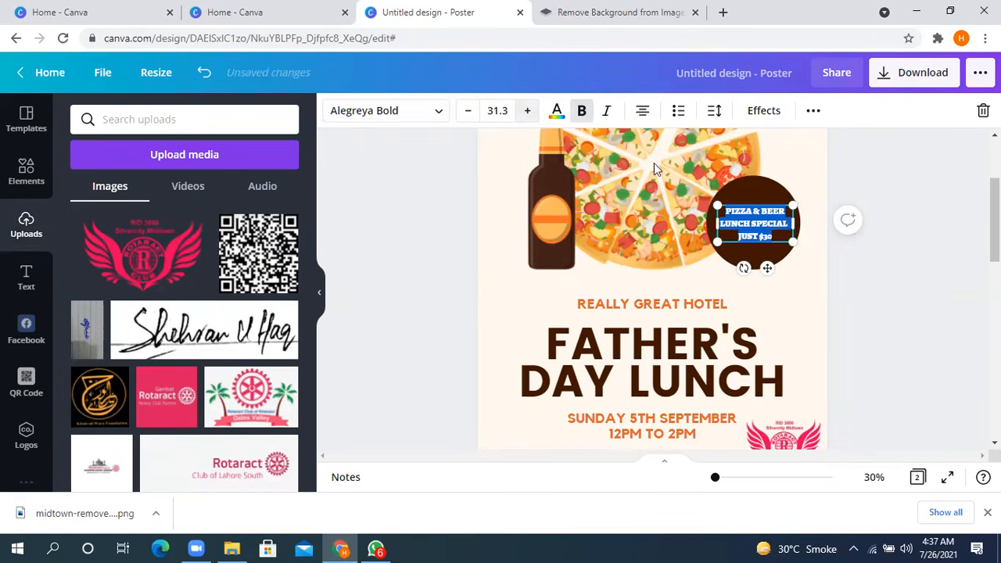
{"action": "left_click", "coordinate": [529, 114]}
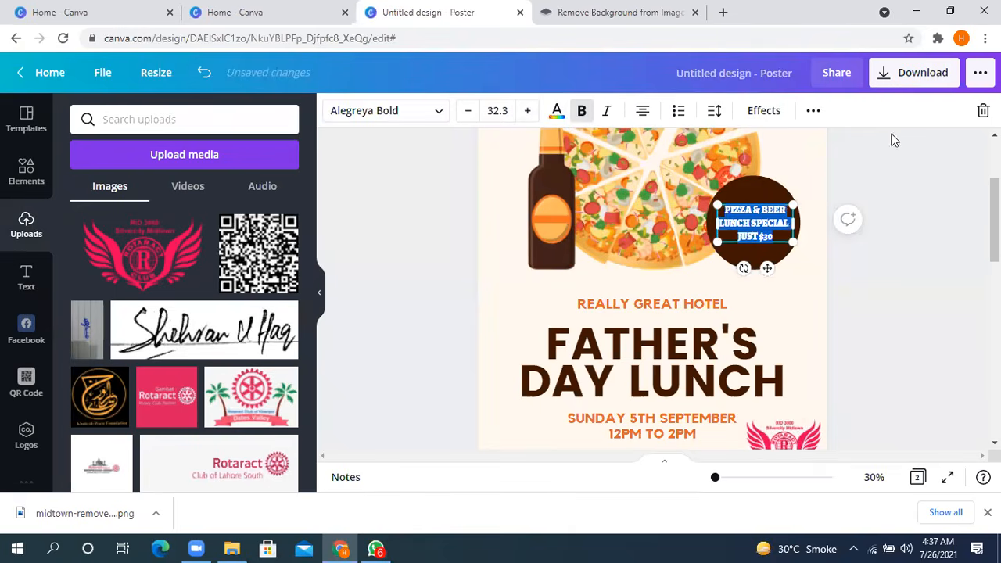
{"action": "left_click", "coordinate": [894, 177]}
- Widen the badge text box slightly and nudge it left to centre it in the brown circle
{"action": "left_click", "coordinate": [776, 215]}
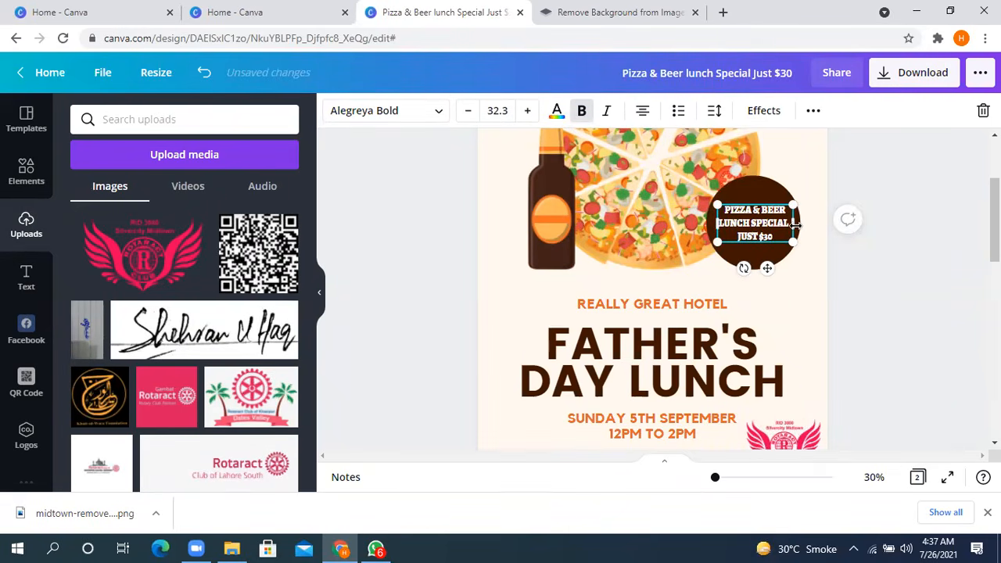
{"action": "left_click_drag", "start_coordinate": [797, 225], "coordinate": [728, 223]}
{"action": "left_click_drag", "start_coordinate": [730, 222], "coordinate": [803, 219]}
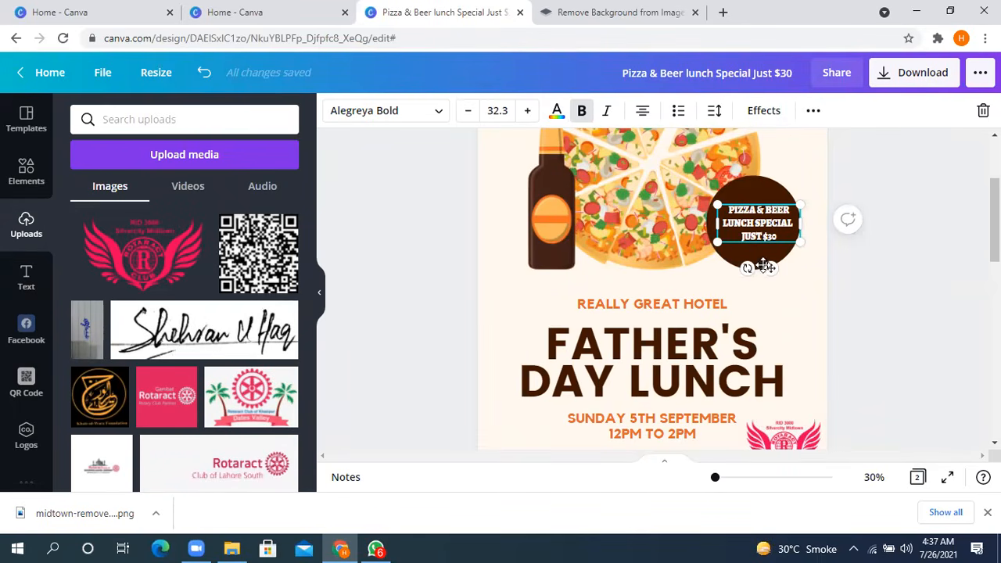
{"action": "key", "text": "Left"}
{"action": "key", "text": "Left"}
{"action": "key", "text": "Left"}
{"action": "key", "text": "Left"}
{"action": "key", "text": "Left"}
{"action": "key", "text": "Left"}
{"action": "key", "text": "Left"}
{"action": "key", "text": "Left"}
{"action": "key", "text": "Left"}
{"action": "key", "text": "Left"}
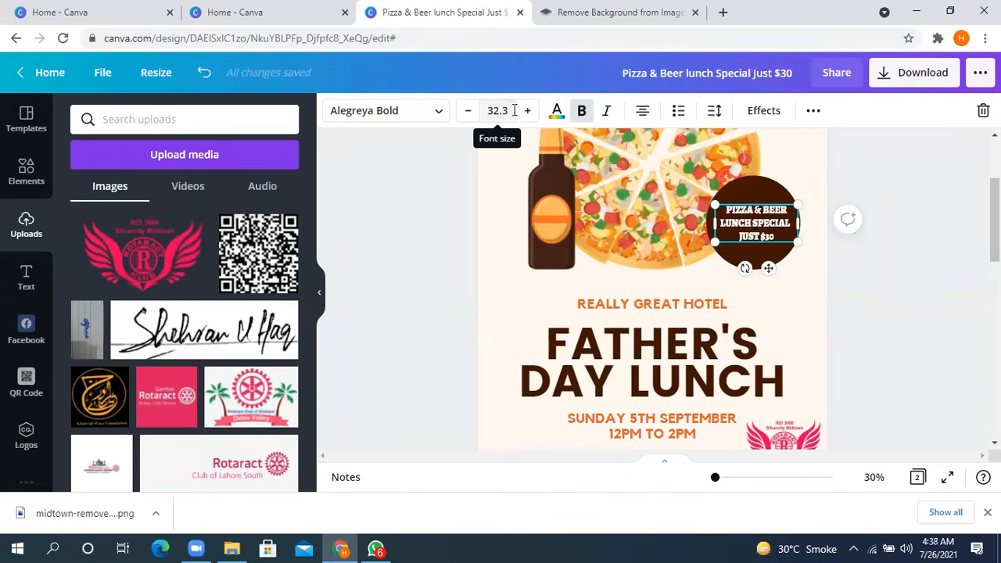
- Examine the document, palette, photo and default colours available for the badge text
{"action": "left_click", "coordinate": [556, 110]}
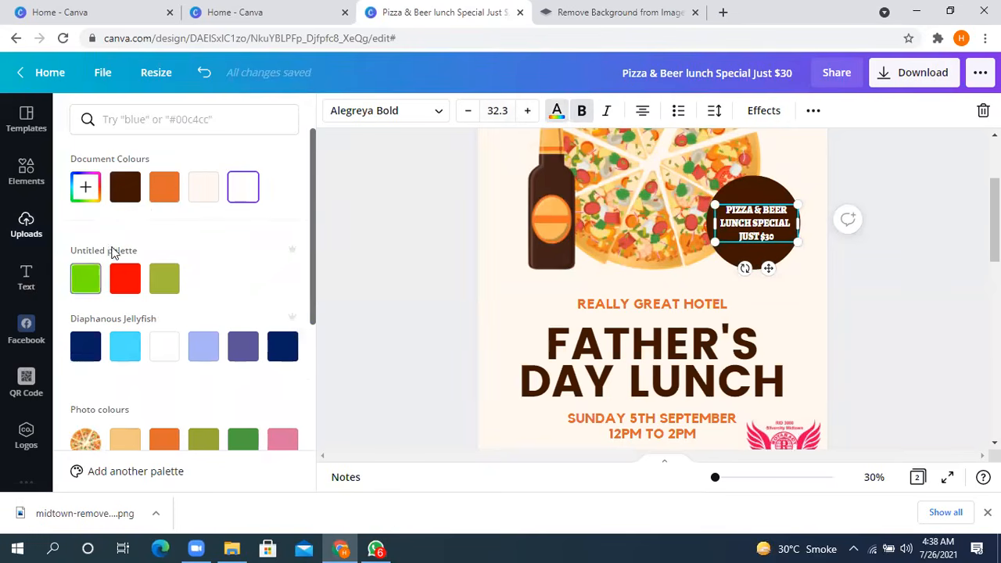
{"action": "scroll", "coordinate": [117, 250], "scroll_direction": "down", "scroll_amount": 3}
{"action": "scroll", "coordinate": [135, 223], "scroll_direction": "up", "scroll_amount": 3}
{"action": "scroll", "coordinate": [197, 205], "scroll_direction": "down", "scroll_amount": 3}
{"action": "scroll", "coordinate": [233, 205], "scroll_direction": "up", "scroll_amount": 2}
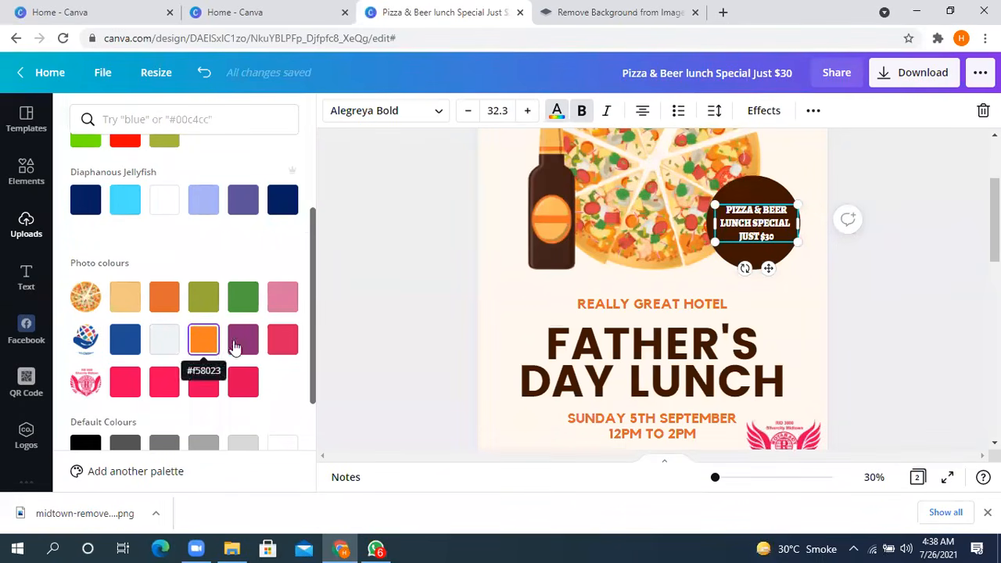
{"action": "scroll", "coordinate": [147, 307], "scroll_direction": "down", "scroll_amount": 2}
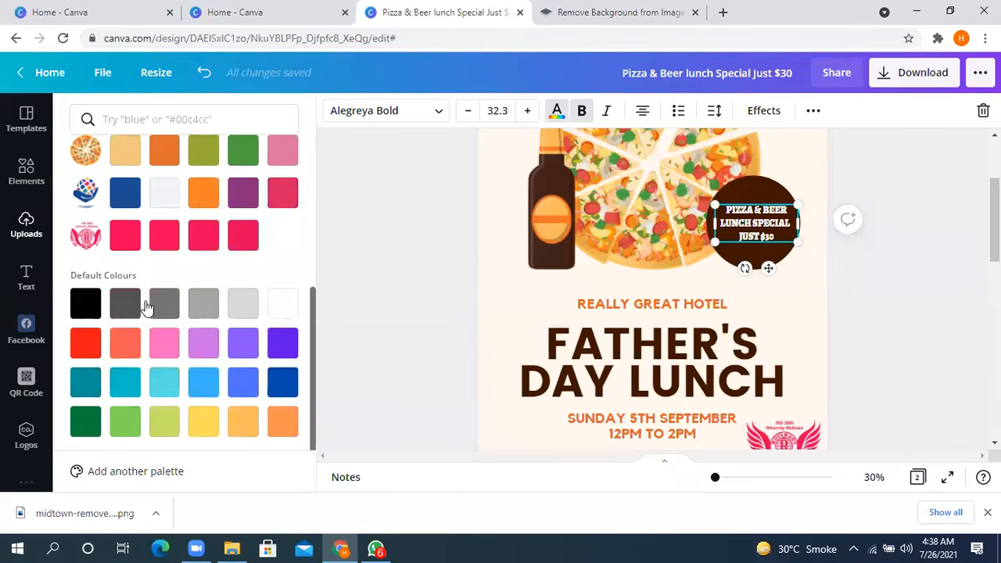
{"action": "scroll", "coordinate": [188, 207], "scroll_direction": "up", "scroll_amount": 1}
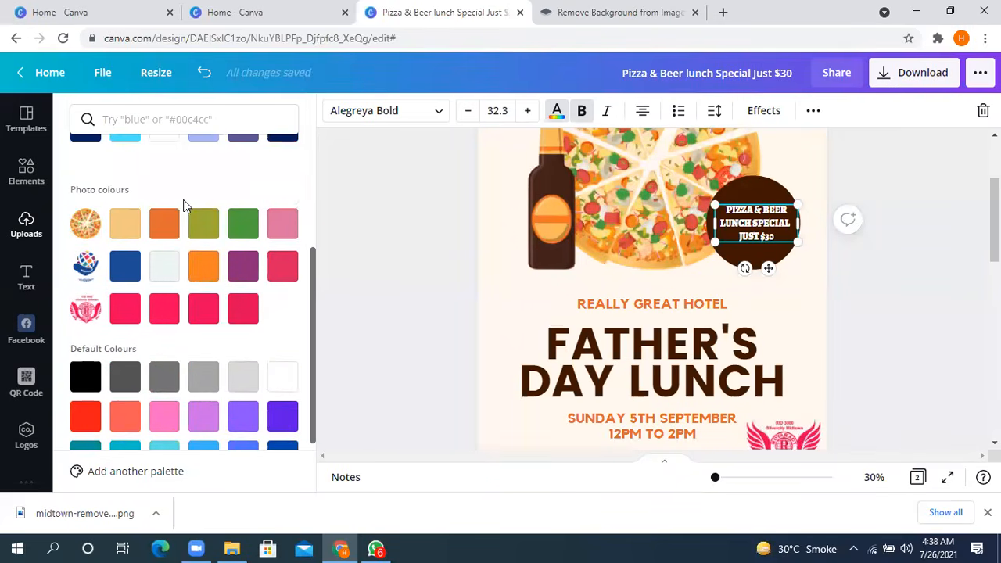
{"action": "scroll", "coordinate": [188, 269], "scroll_direction": "up", "scroll_amount": 3}
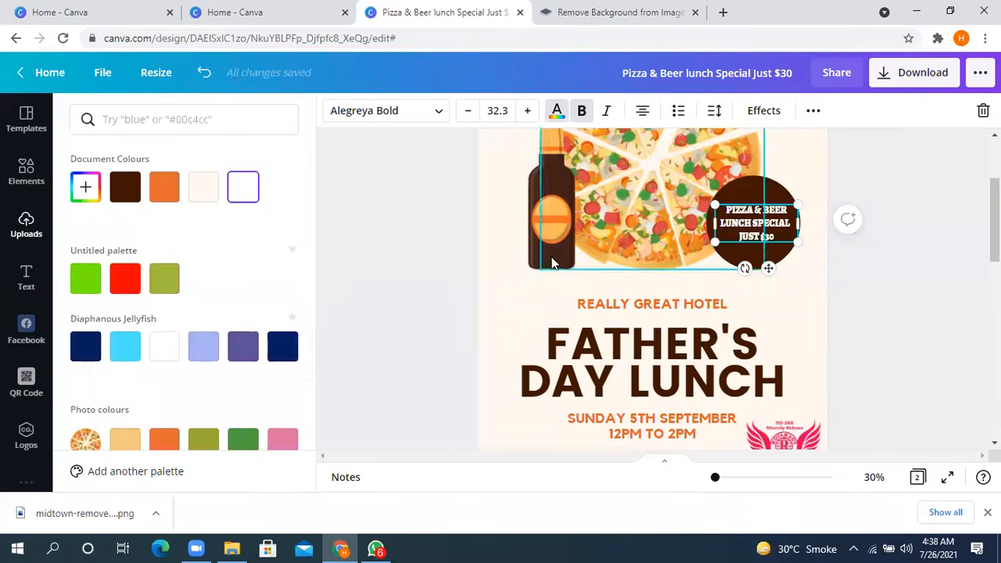
{"action": "scroll", "coordinate": [127, 328], "scroll_direction": "down", "scroll_amount": 2}
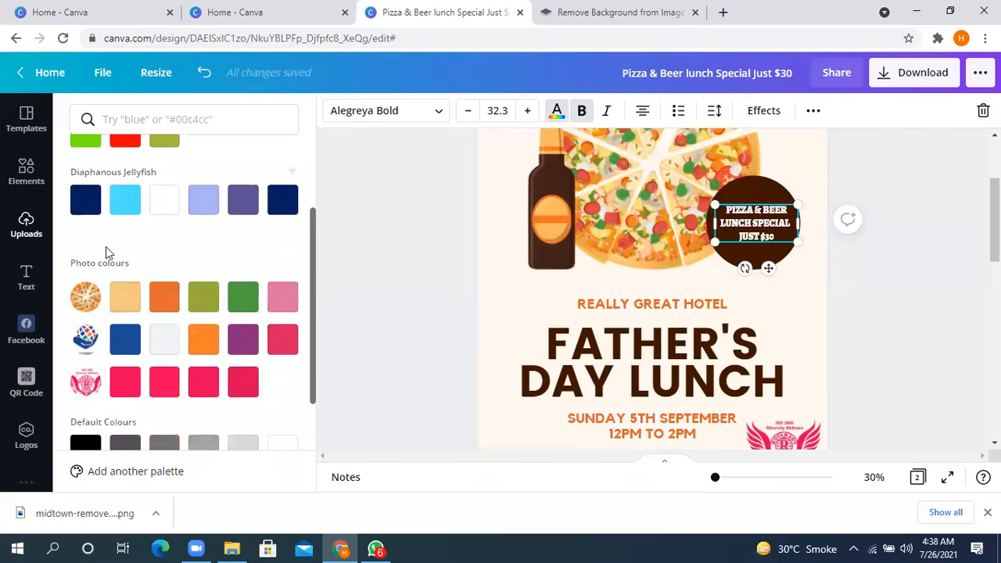
- Try light blue, red and black as the badge text's colour
{"action": "left_click", "coordinate": [138, 203]}
{"action": "scroll", "coordinate": [201, 274], "scroll_direction": "down", "scroll_amount": 2}
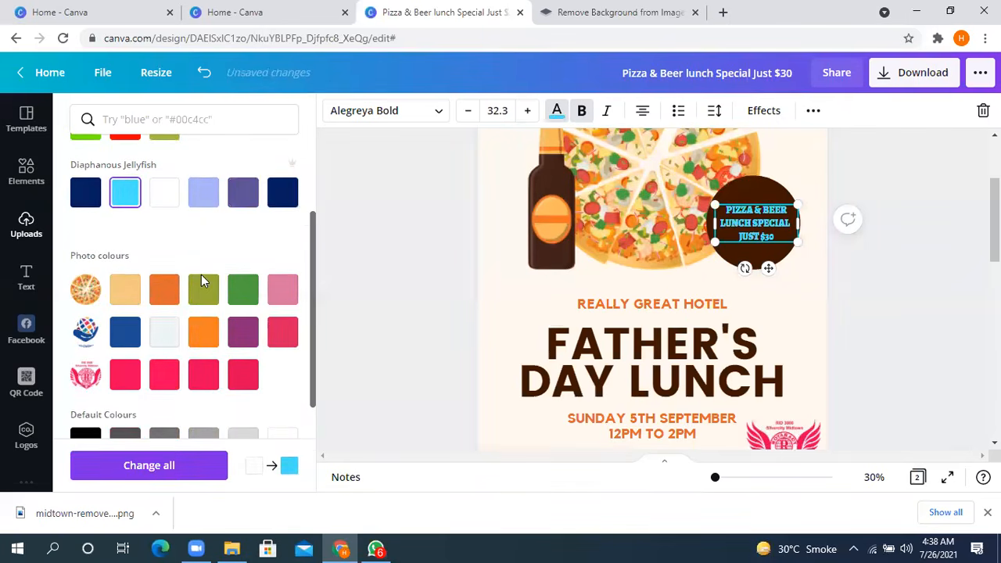
{"action": "left_click", "coordinate": [84, 327]}
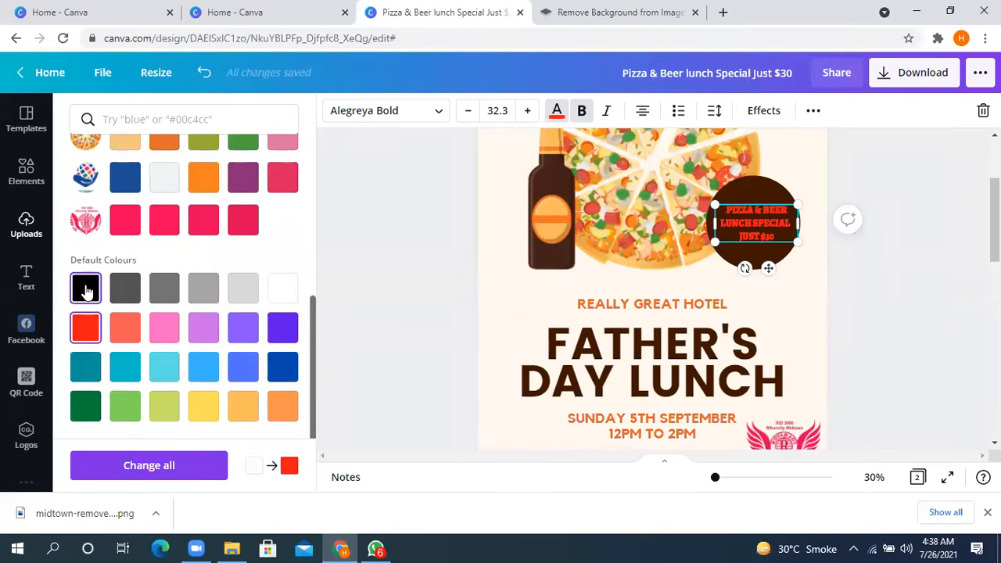
{"action": "left_click", "coordinate": [86, 289]}
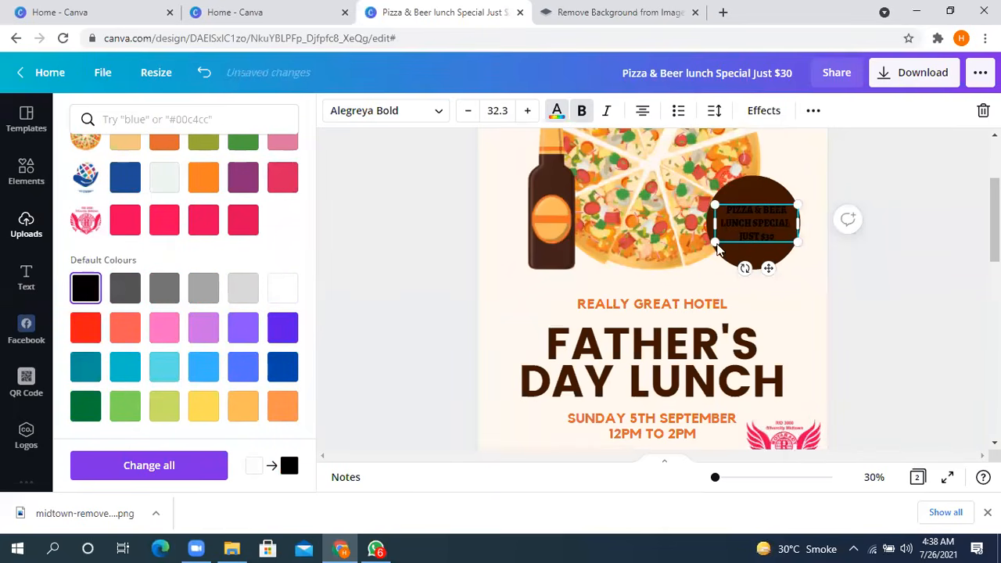
- Add a new custom grey, #706D6D, as the badge text's colour
{"action": "scroll", "coordinate": [118, 286], "scroll_direction": "up", "scroll_amount": 4}
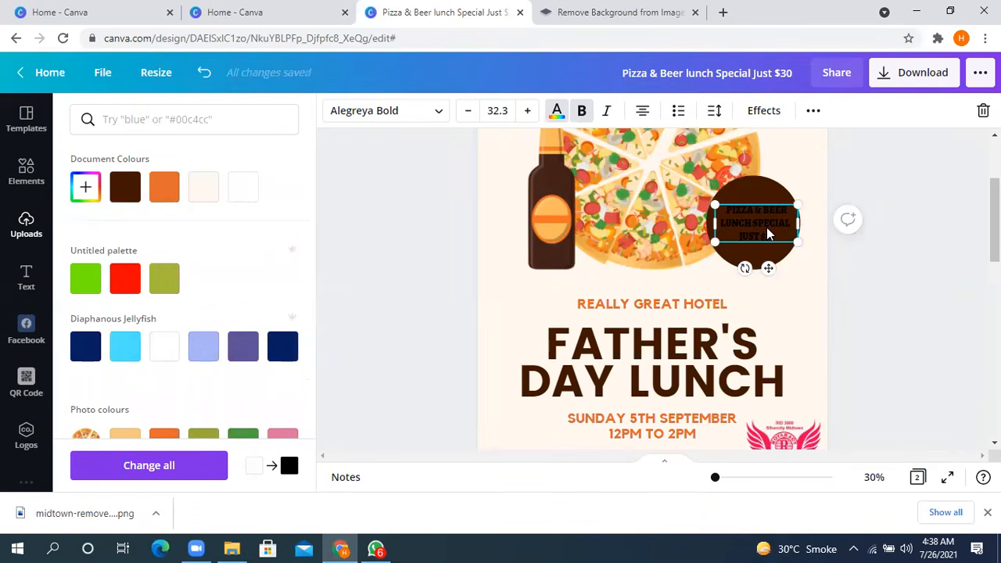
{"action": "left_click", "coordinate": [84, 188]}
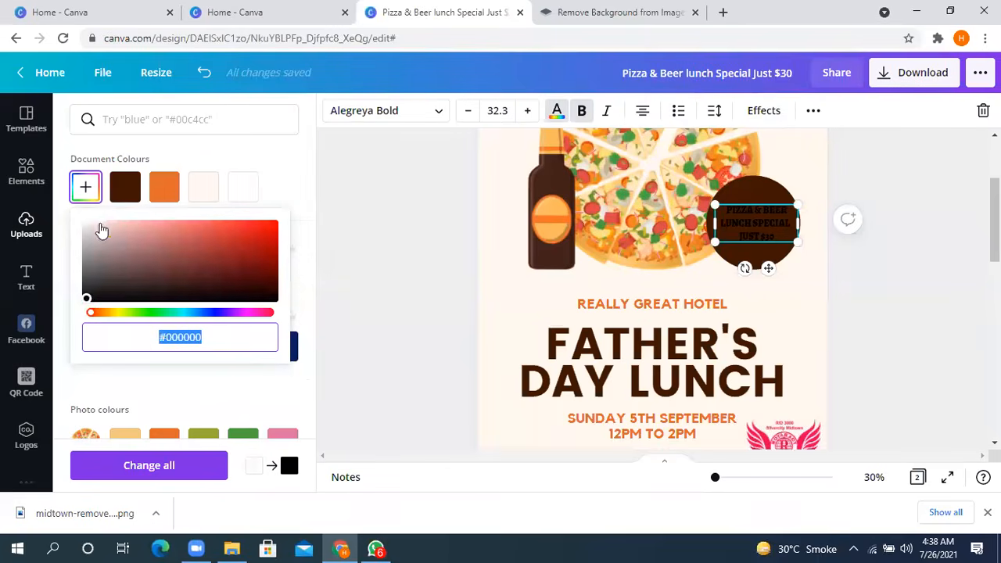
{"action": "left_click_drag", "start_coordinate": [86, 298], "coordinate": [87, 266]}
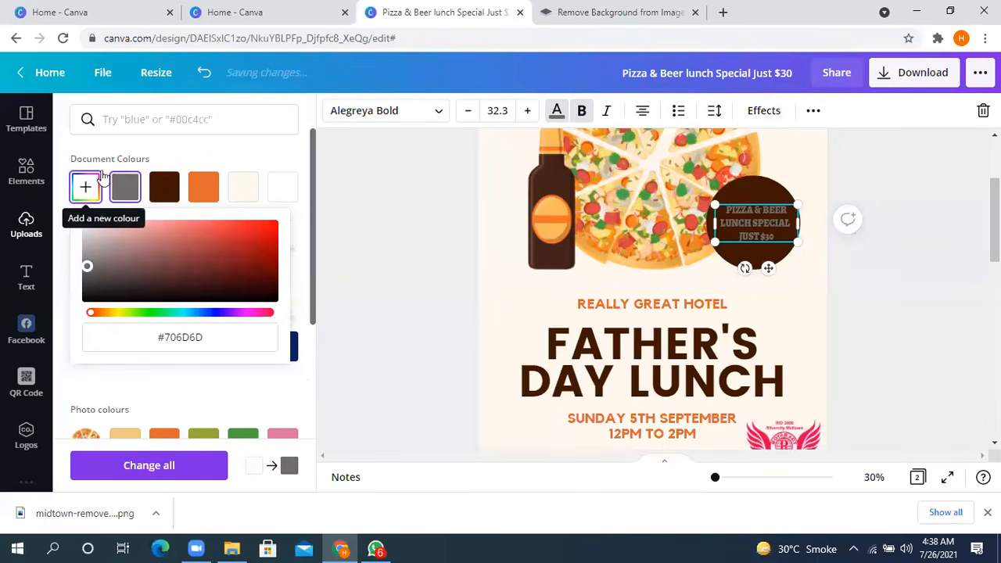
- Try a custom green, #7AD47B, as the badge text's colour and return the text to white
{"action": "mouse_move", "coordinate": [87, 266]}
{"action": "left_mouse_down"}
{"action": "mouse_move", "coordinate": [86, 222]}
{"action": "mouse_move", "coordinate": [136, 259]}
{"action": "mouse_move", "coordinate": [226, 288]}
{"action": "mouse_move", "coordinate": [86, 251]}
{"action": "left_mouse_up"}
{"action": "left_click_drag", "start_coordinate": [92, 314], "coordinate": [149, 310]}
{"action": "left_click_drag", "start_coordinate": [90, 258], "coordinate": [154, 243]}
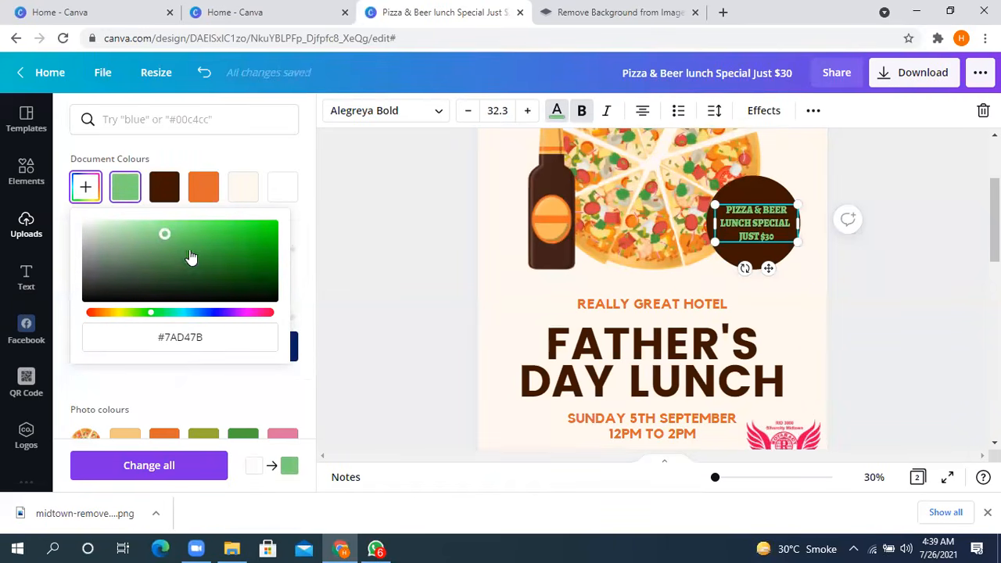
{"action": "left_click_drag", "start_coordinate": [164, 234], "coordinate": [44, 215]}
{"action": "left_click", "coordinate": [387, 265]}
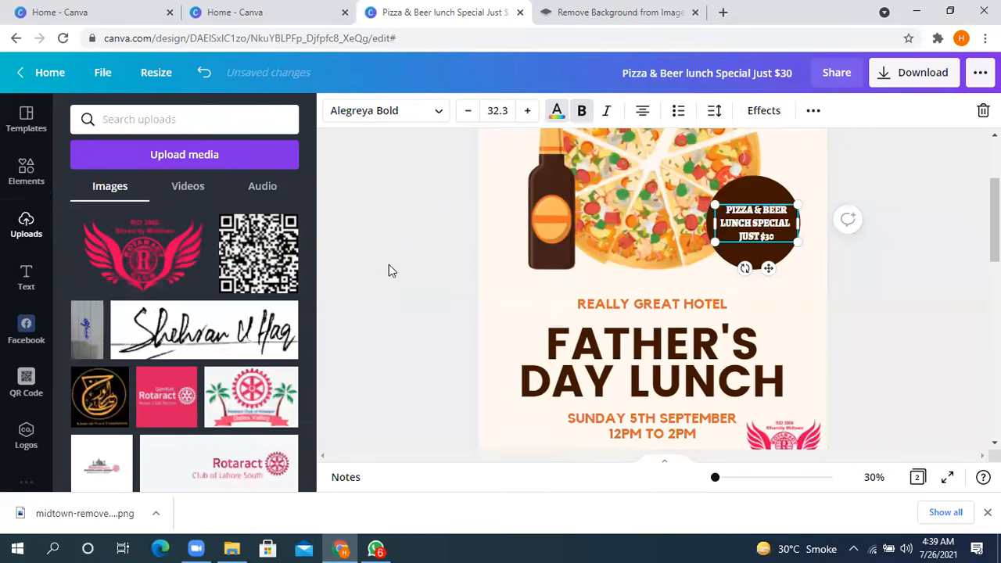
- Try the badge text without bold and with italics, keeping it bold and upright
{"action": "left_click", "coordinate": [582, 111]}
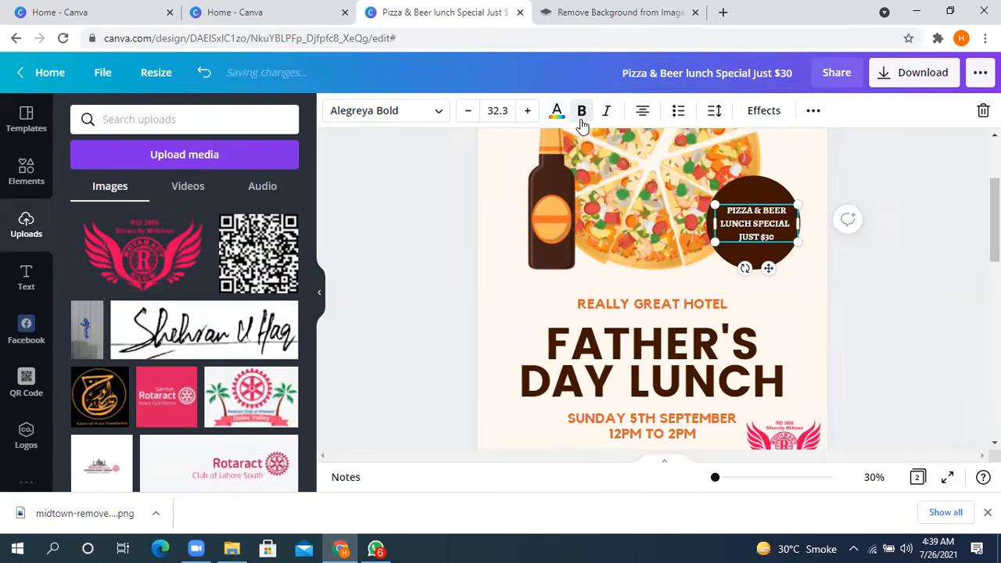
{"action": "left_click", "coordinate": [581, 111]}
{"action": "left_click", "coordinate": [607, 111]}
{"action": "left_click", "coordinate": [606, 111]}
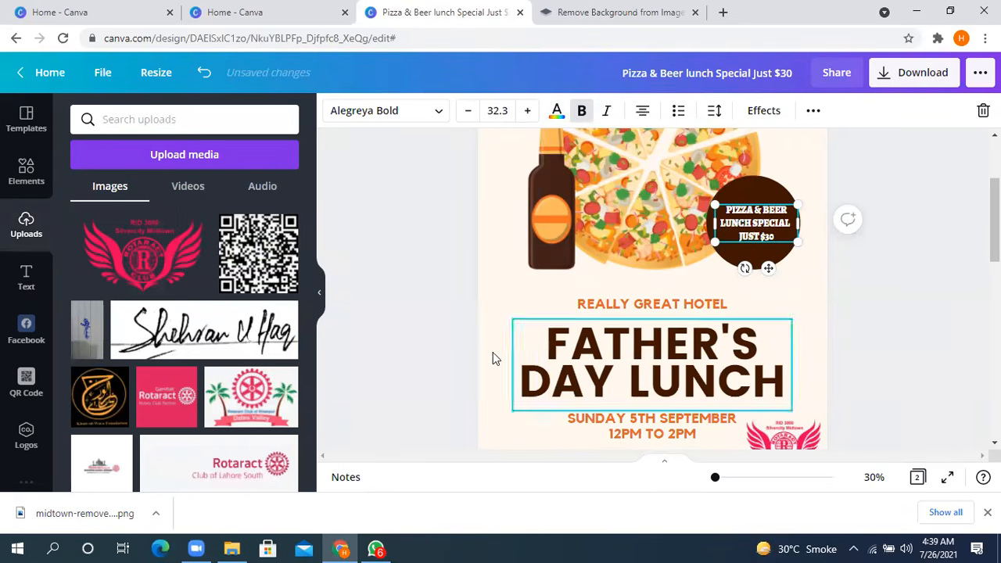
{"action": "left_click", "coordinate": [584, 121]}
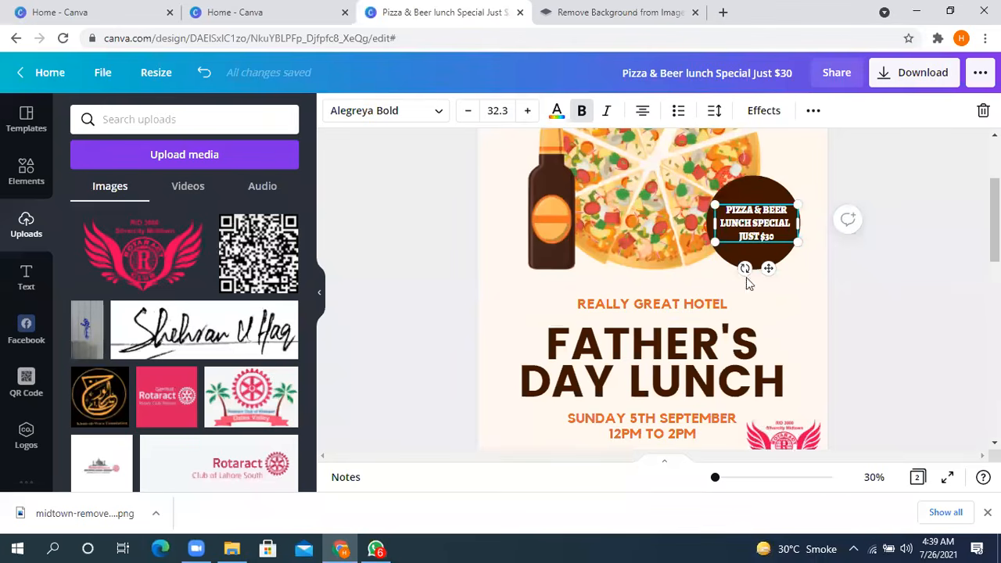
- Left-align the REALLY GREAT HOTEL line above the headline
{"action": "left_click", "coordinate": [709, 349]}
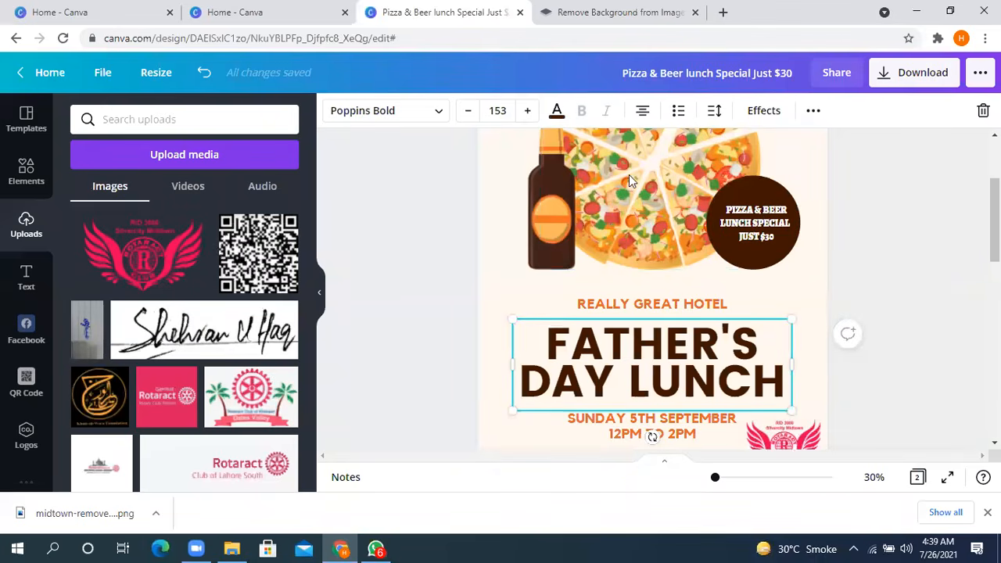
{"action": "left_click", "coordinate": [677, 302]}
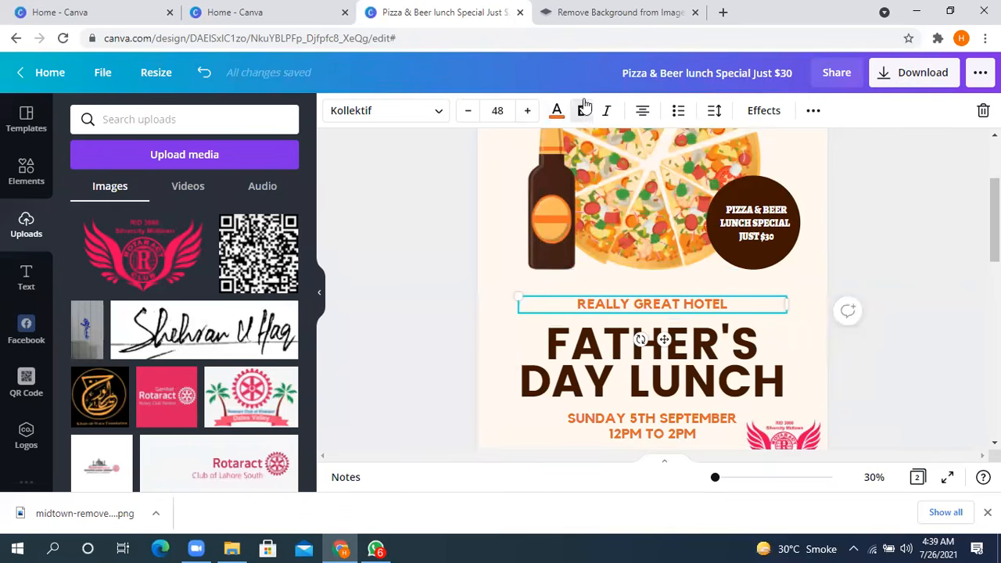
{"action": "left_click", "coordinate": [642, 116]}
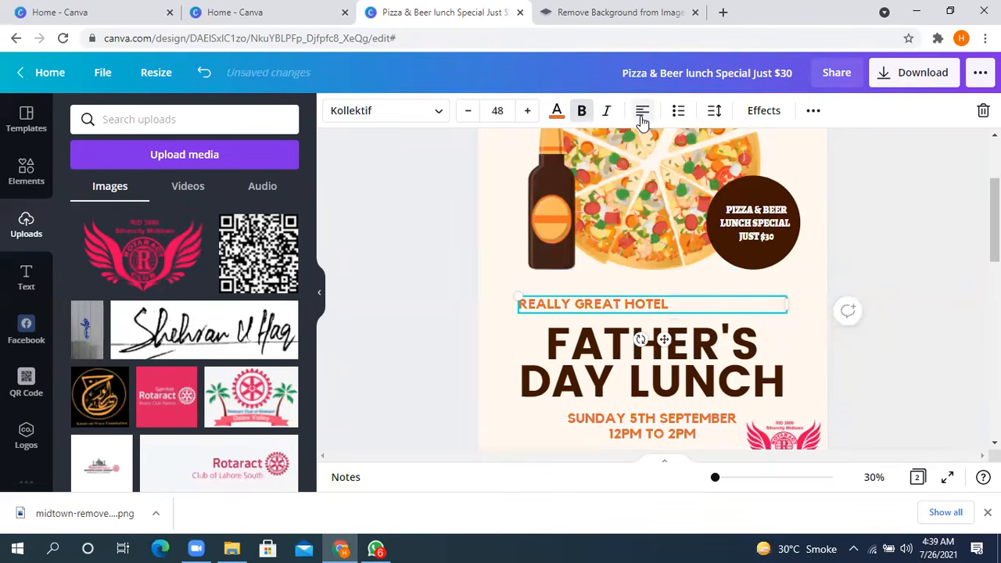
- Try left and right alignment on the badge text and return it to centred
{"action": "left_click", "coordinate": [767, 231]}
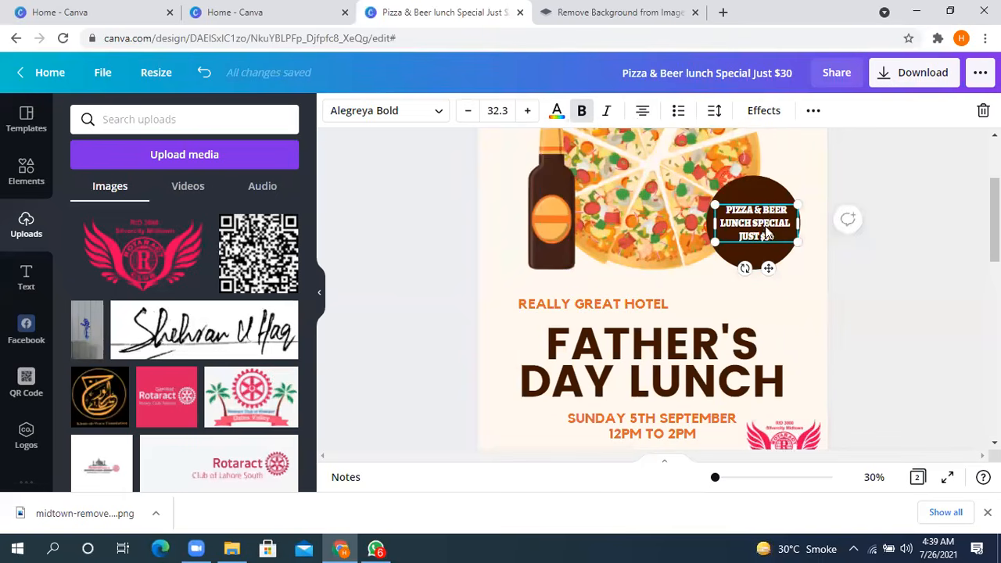
{"action": "left_click", "coordinate": [642, 115]}
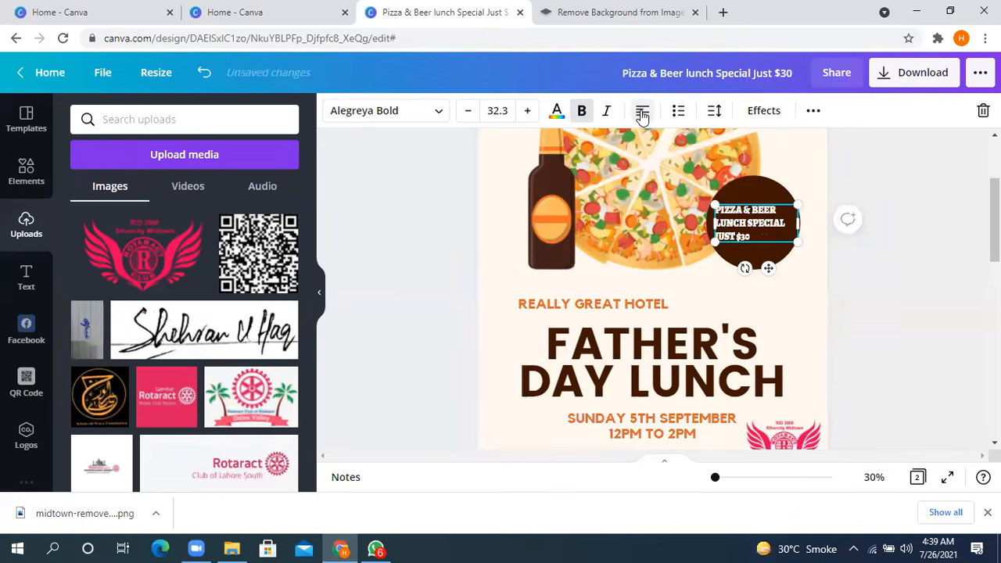
{"action": "left_click", "coordinate": [642, 115]}
{"action": "left_click", "coordinate": [642, 115]}
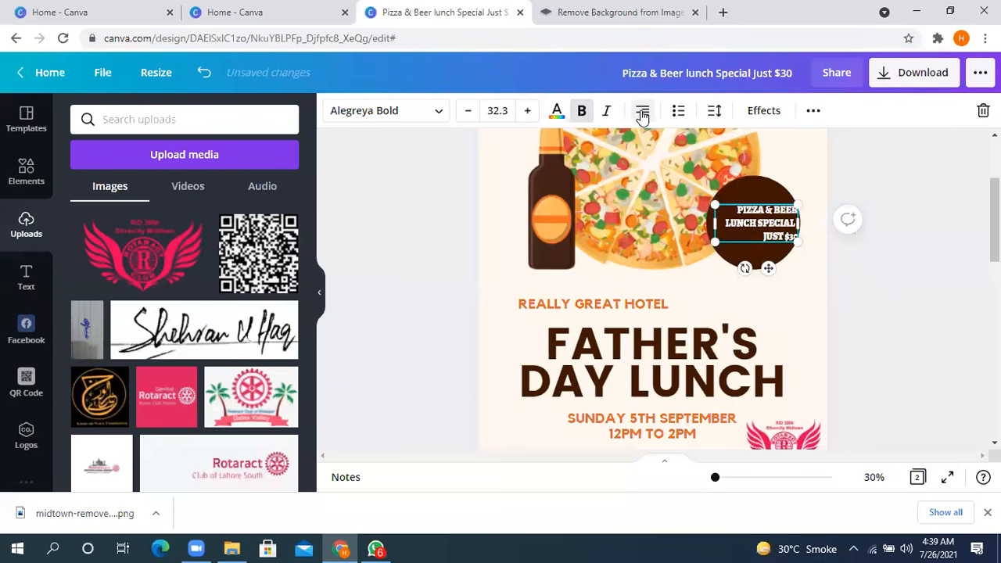
{"action": "left_click", "coordinate": [642, 115]}
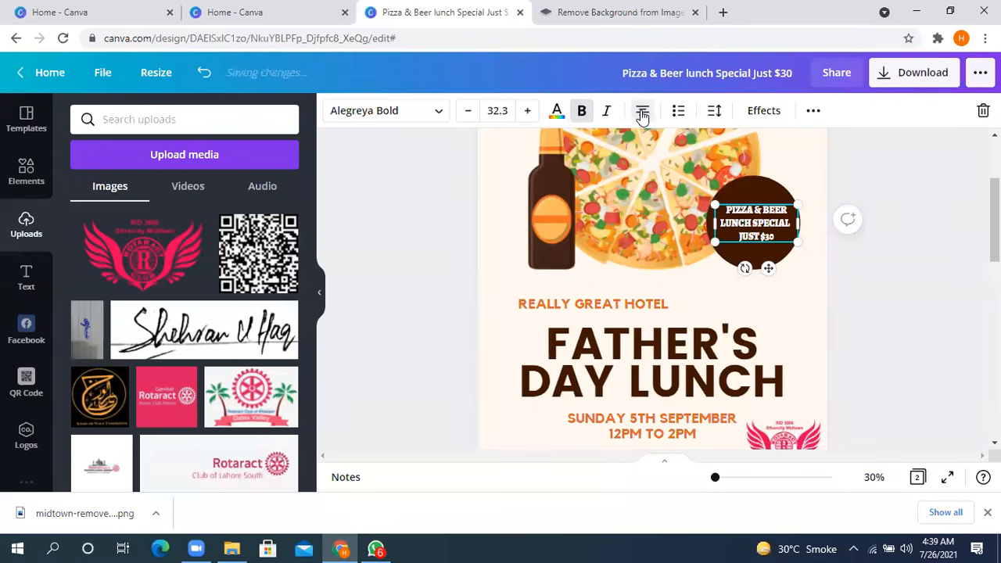
- Try list formatting with bullets on the badge text and turn it off again
{"action": "left_click", "coordinate": [680, 117]}
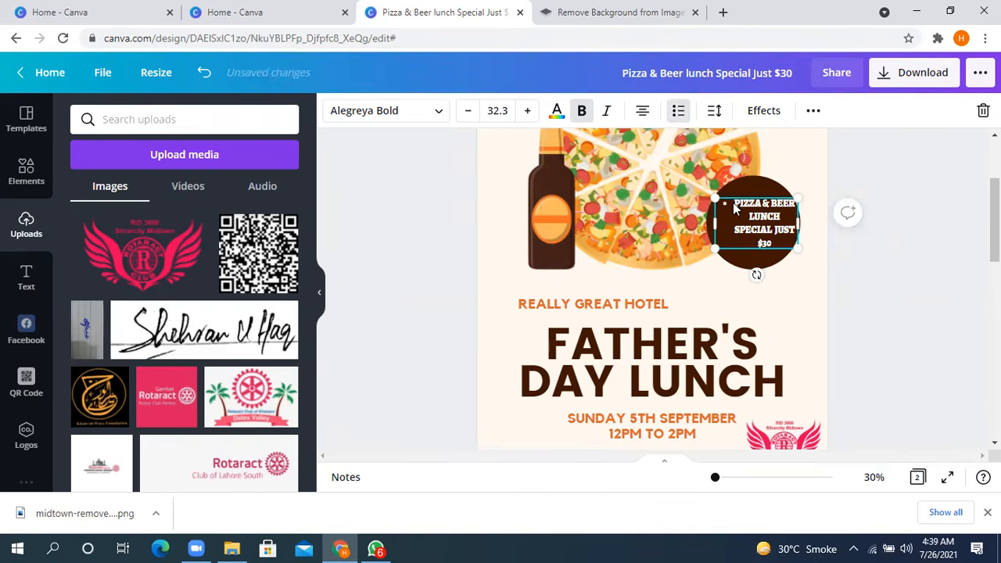
{"action": "left_click", "coordinate": [678, 113]}
{"action": "left_click", "coordinate": [679, 114]}
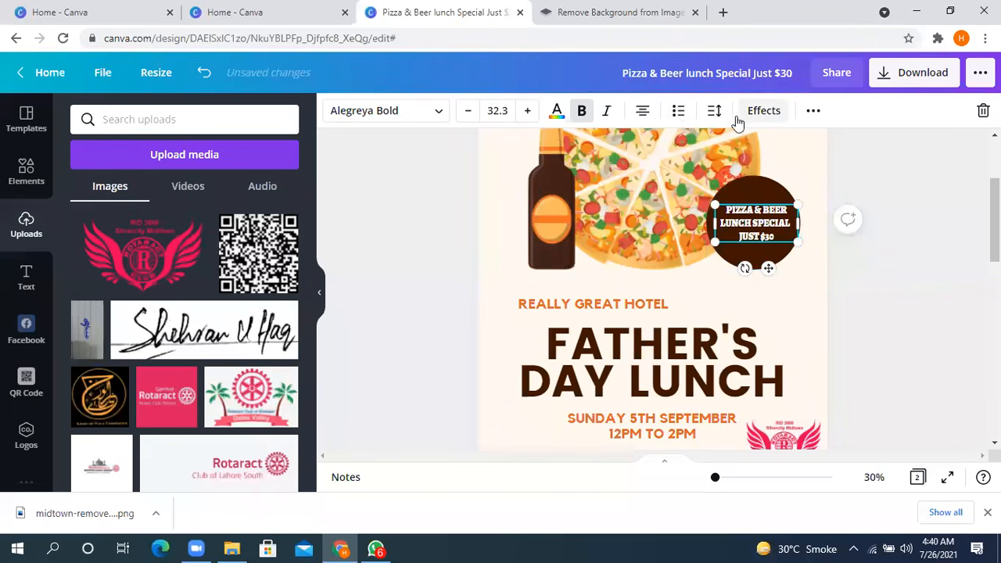
- Set the letter spacing of the badge text to -11
{"action": "left_click", "coordinate": [714, 111]}
{"action": "left_click", "coordinate": [824, 167]}
{"action": "scroll", "coordinate": [993, 235], "scroll_direction": "down", "scroll_amount": 1}
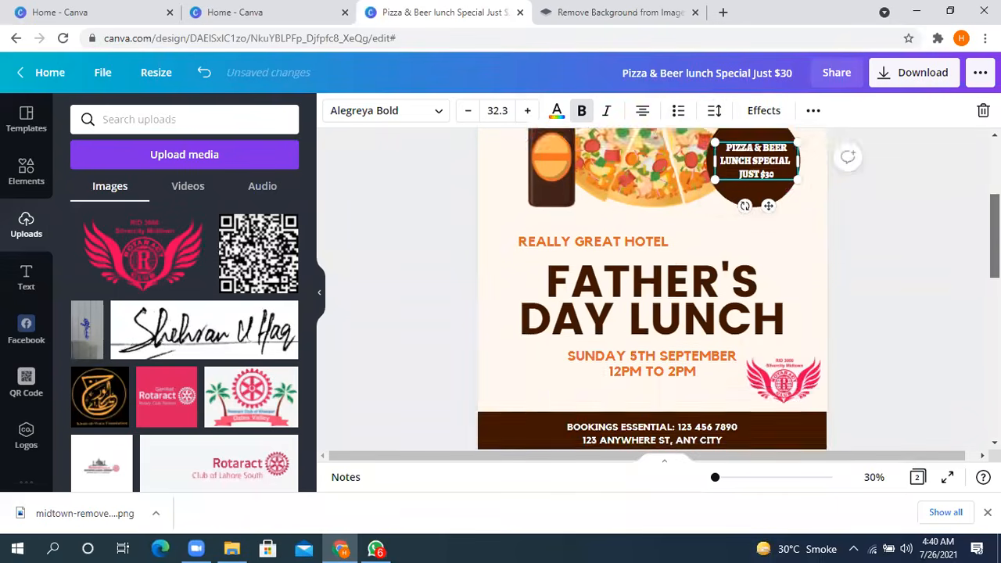
{"action": "scroll", "coordinate": [829, 183], "scroll_direction": "up", "scroll_amount": 3}
{"action": "left_click", "coordinate": [828, 184]}
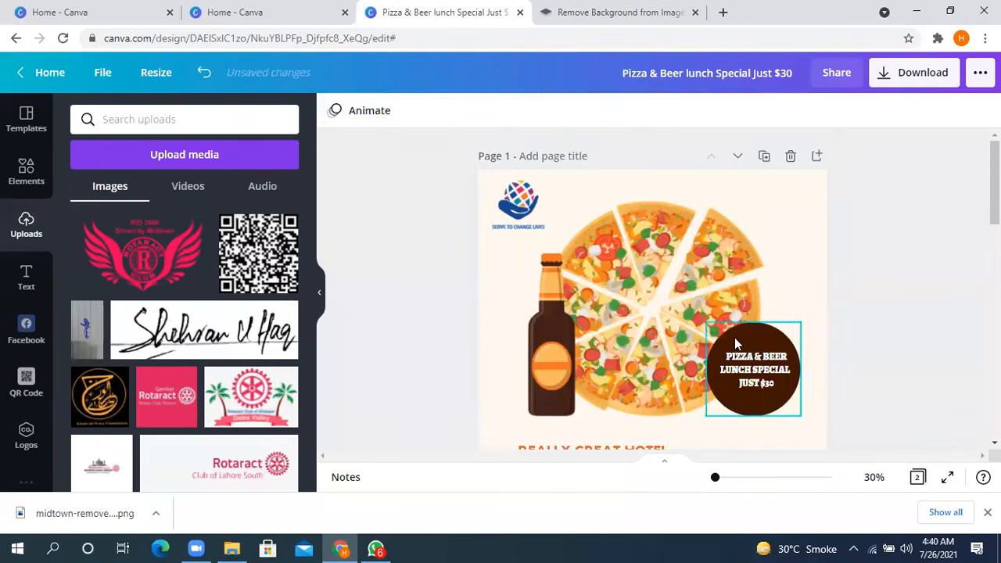
{"action": "left_click", "coordinate": [755, 373]}
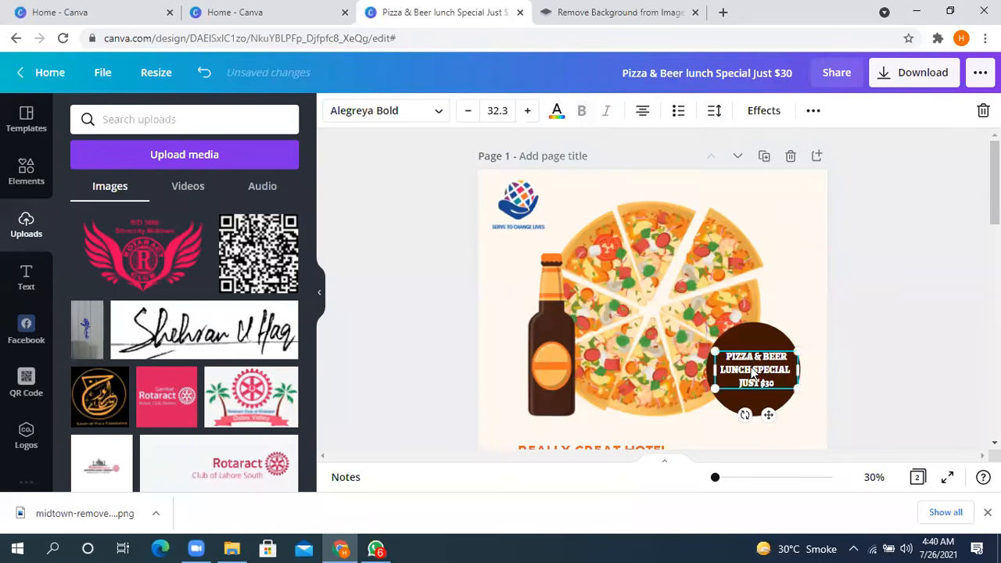
{"action": "left_click", "coordinate": [713, 110]}
{"action": "mouse_move", "coordinate": [824, 164]}
{"action": "left_mouse_down"}
{"action": "mouse_move", "coordinate": [886, 165]}
{"action": "mouse_move", "coordinate": [795, 170]}
{"action": "mouse_move", "coordinate": [825, 162]}
{"action": "left_mouse_up"}
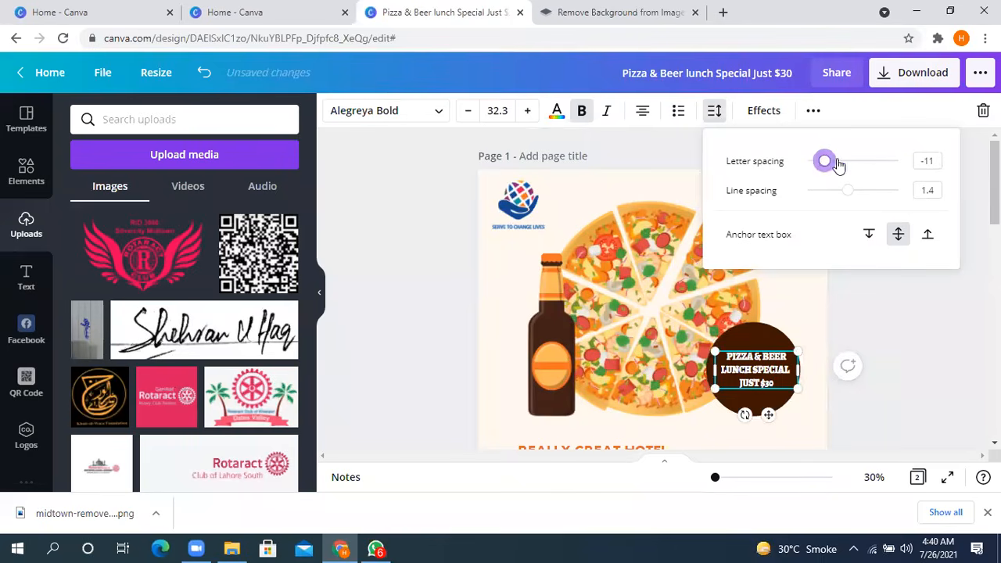
- Set the badge text's line spacing to 1.25 and anchor its text box at the bottom
{"action": "mouse_move", "coordinate": [852, 197]}
{"action": "left_mouse_down"}
{"action": "mouse_move", "coordinate": [817, 206]}
{"action": "mouse_move", "coordinate": [962, 199]}
{"action": "mouse_move", "coordinate": [857, 206]}
{"action": "left_mouse_up"}
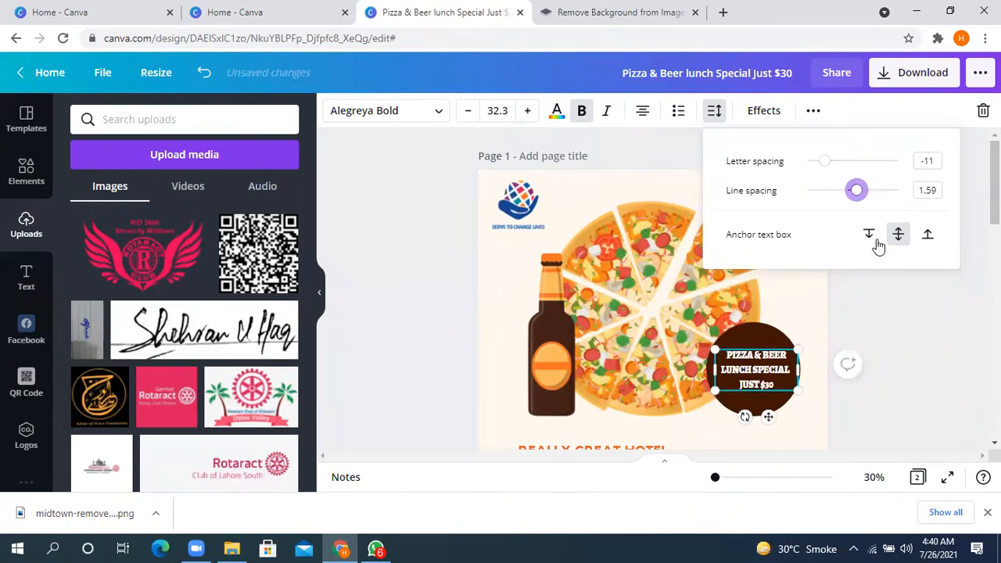
{"action": "left_click", "coordinate": [868, 235]}
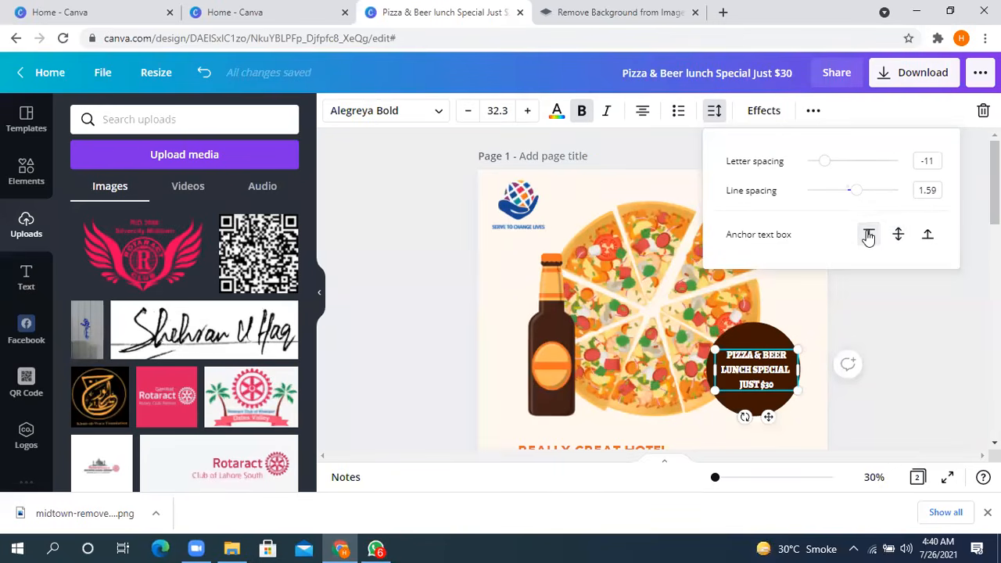
{"action": "left_click_drag", "start_coordinate": [861, 193], "coordinate": [843, 227]}
{"action": "left_click", "coordinate": [927, 234]}
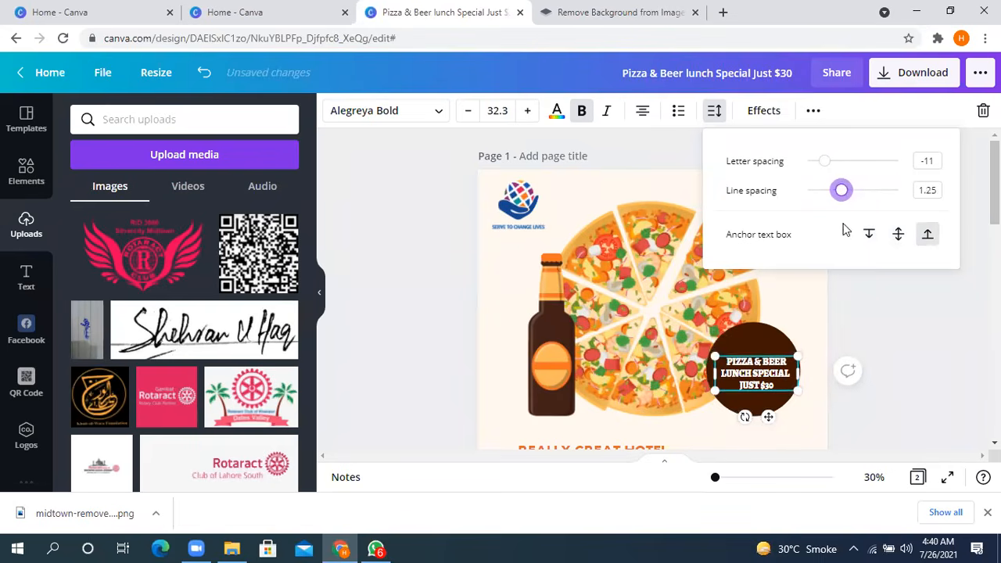
{"action": "left_click", "coordinate": [902, 354]}
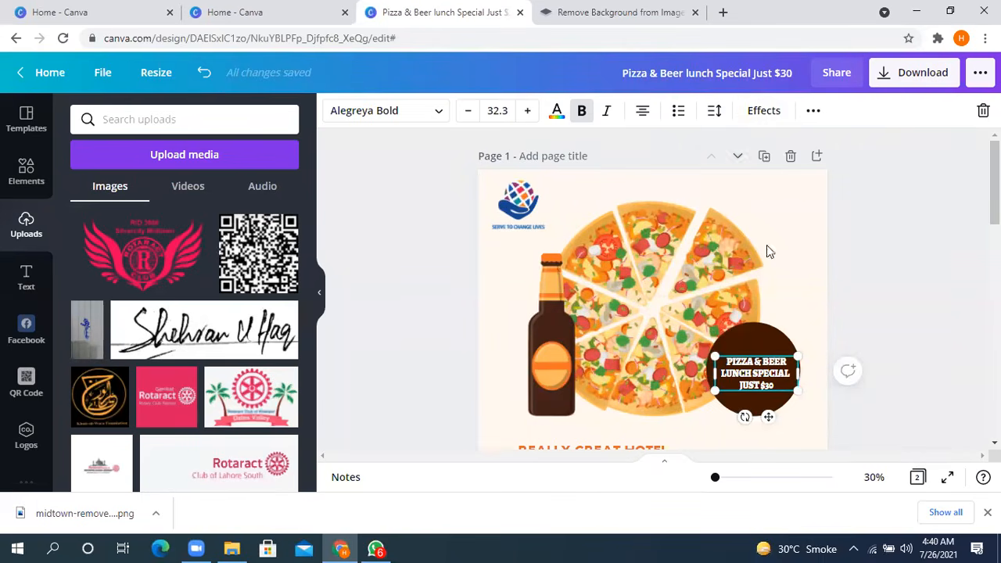
- Look through the text effects and apply the Shadow style to the badge text
{"action": "left_click", "coordinate": [764, 112]}
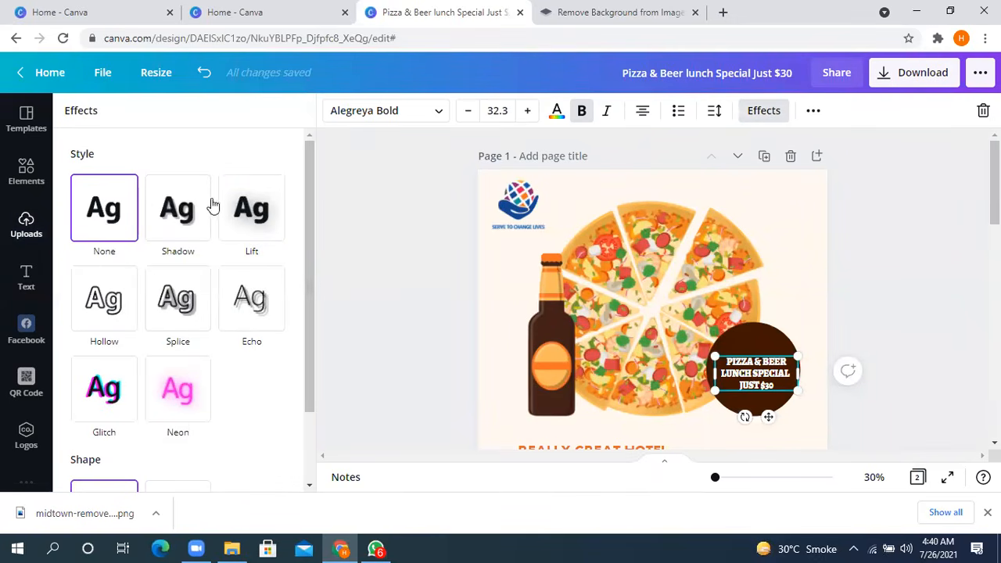
{"action": "scroll", "coordinate": [170, 273], "scroll_direction": "down", "scroll_amount": 2}
{"action": "scroll", "coordinate": [170, 273], "scroll_direction": "up", "scroll_amount": 2}
{"action": "scroll", "coordinate": [170, 272], "scroll_direction": "down", "scroll_amount": 2}
{"action": "scroll", "coordinate": [170, 272], "scroll_direction": "up", "scroll_amount": 1}
{"action": "scroll", "coordinate": [170, 272], "scroll_direction": "down", "scroll_amount": 1}
{"action": "scroll", "coordinate": [168, 271], "scroll_direction": "up", "scroll_amount": 2}
{"action": "scroll", "coordinate": [167, 271], "scroll_direction": "down", "scroll_amount": 2}
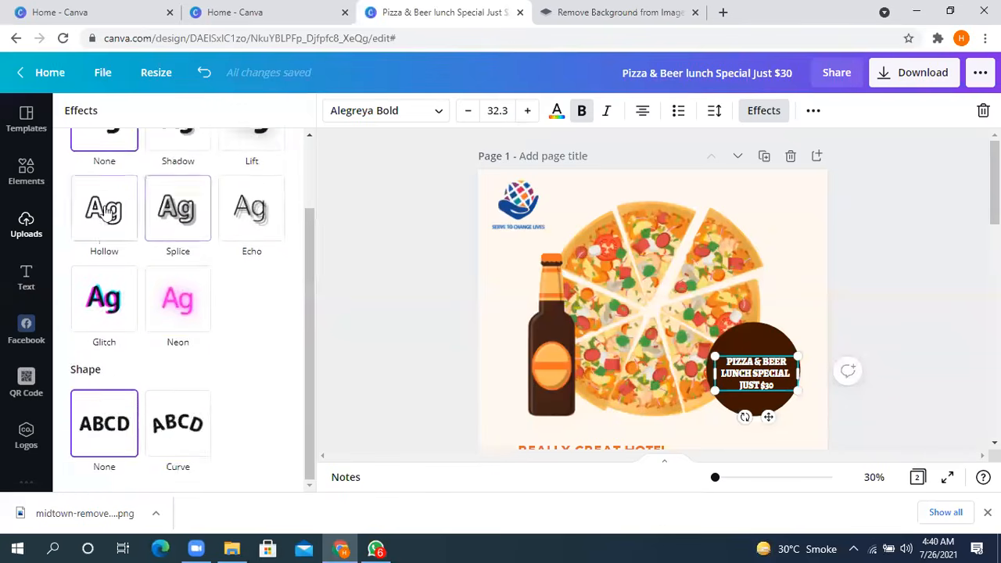
{"action": "scroll", "coordinate": [157, 215], "scroll_direction": "up", "scroll_amount": 1}
{"action": "left_click", "coordinate": [185, 210]}
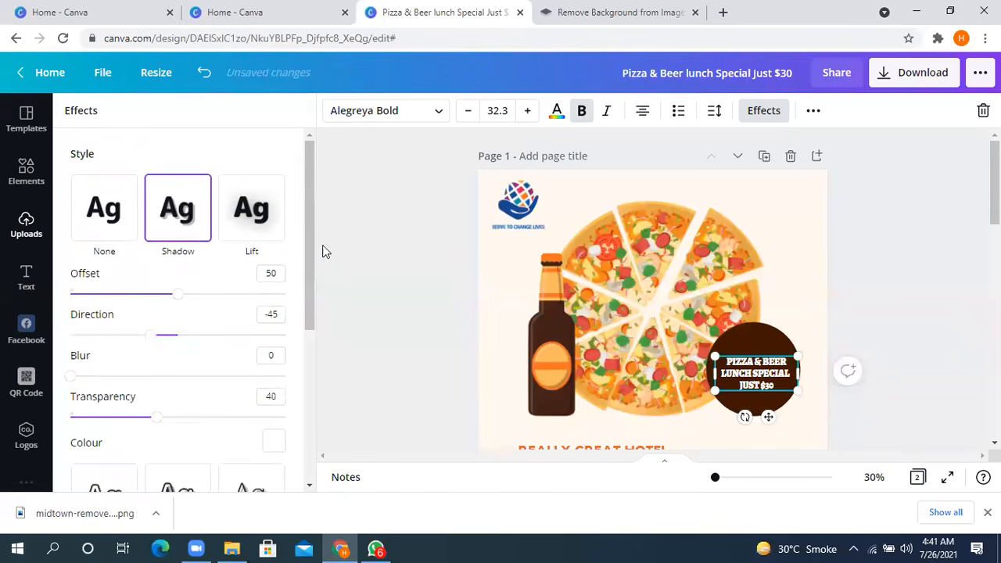
- Apply the Shadow effect to the FATHER'S DAY LUNCH headline with offset 59 and direction -76
{"action": "scroll", "coordinate": [642, 333], "scroll_direction": "down", "scroll_amount": 4}
{"action": "left_click", "coordinate": [649, 235]}
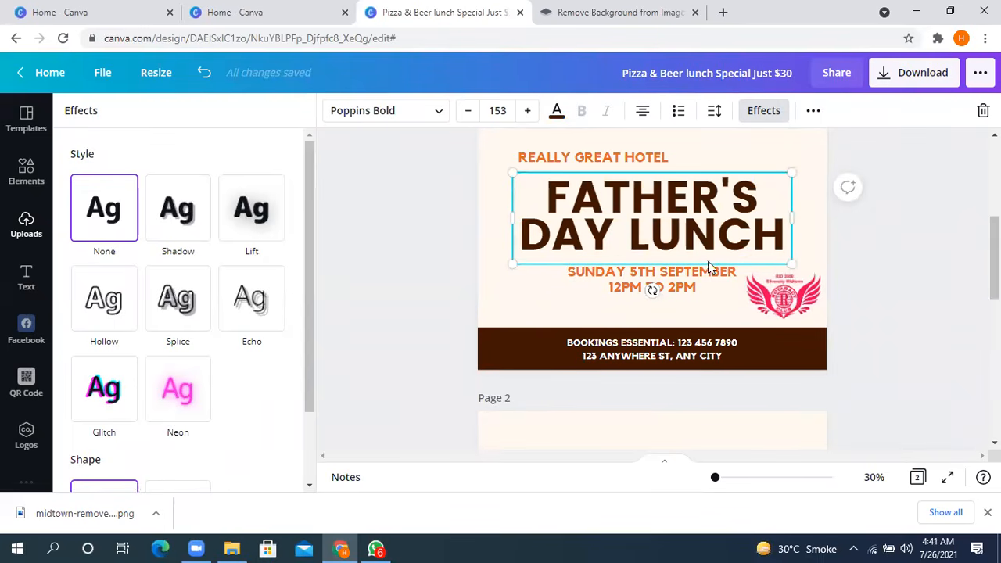
{"action": "left_click", "coordinate": [190, 217]}
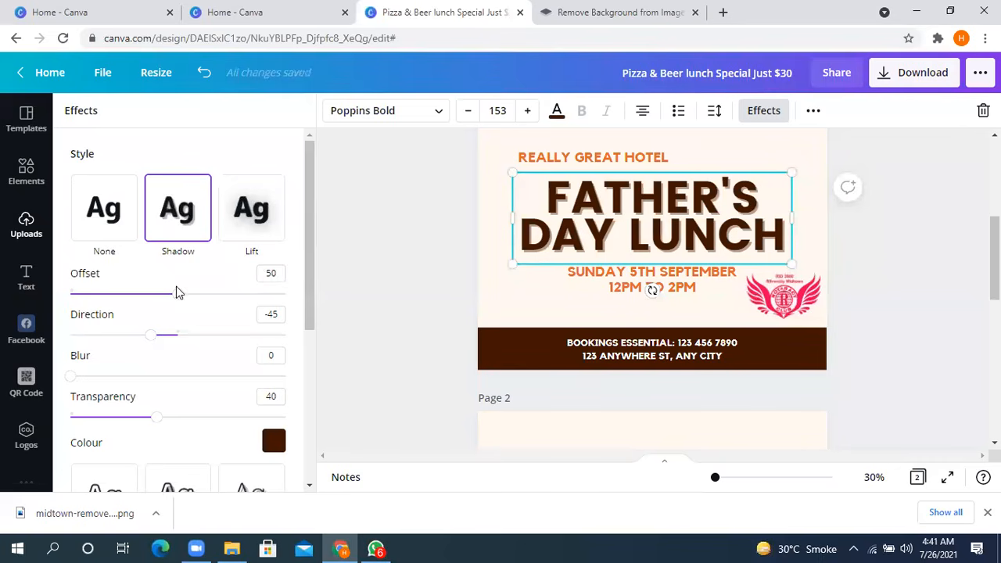
{"action": "left_click_drag", "start_coordinate": [179, 299], "coordinate": [312, 289]}
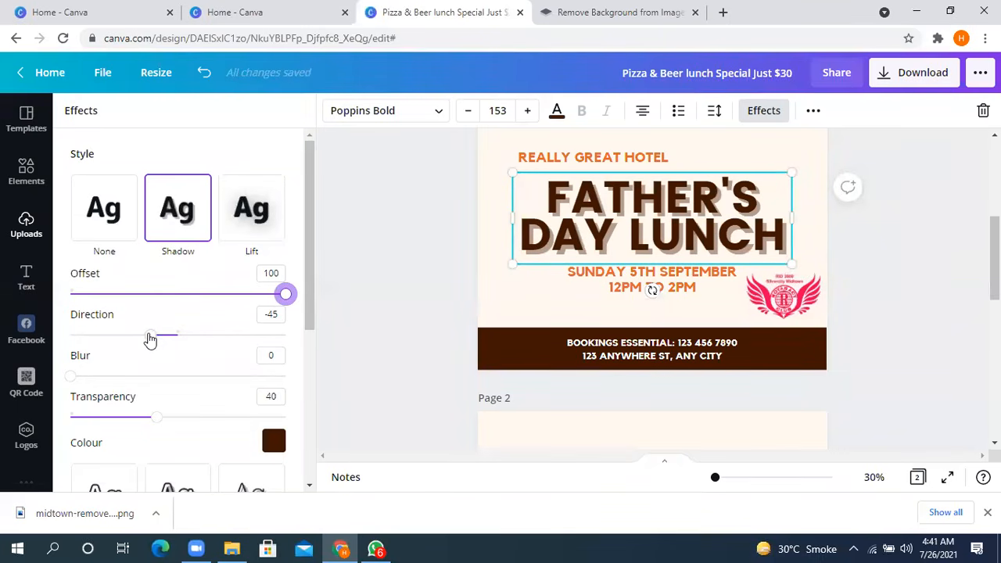
{"action": "left_click_drag", "start_coordinate": [153, 342], "coordinate": [135, 356]}
{"action": "left_click_drag", "start_coordinate": [262, 305], "coordinate": [214, 301]}
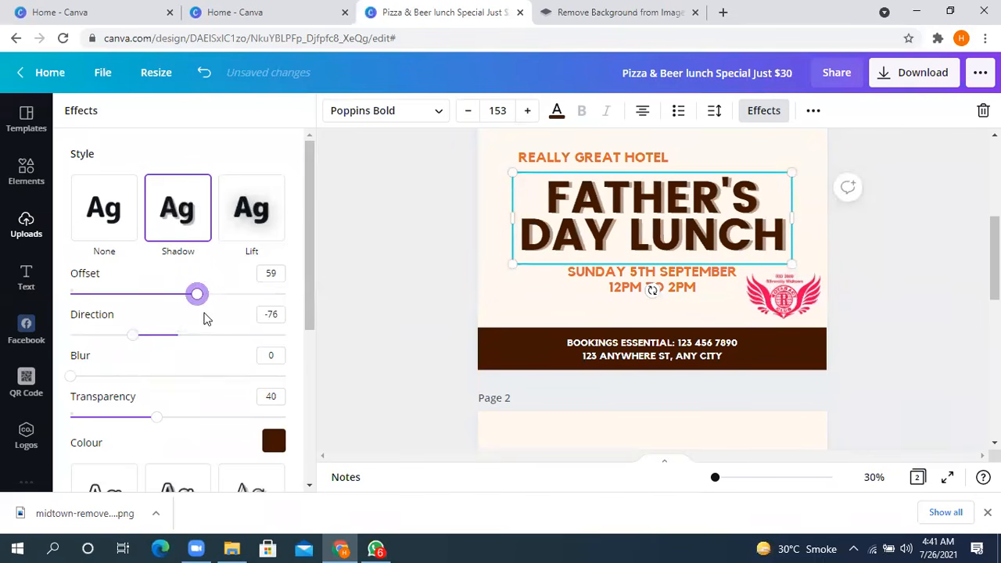
- Set the headline shadow's blur to 0 and its transparency to 17
{"action": "scroll", "coordinate": [203, 319], "scroll_direction": "down", "scroll_amount": 3}
{"action": "left_click_drag", "start_coordinate": [70, 229], "coordinate": [67, 267]}
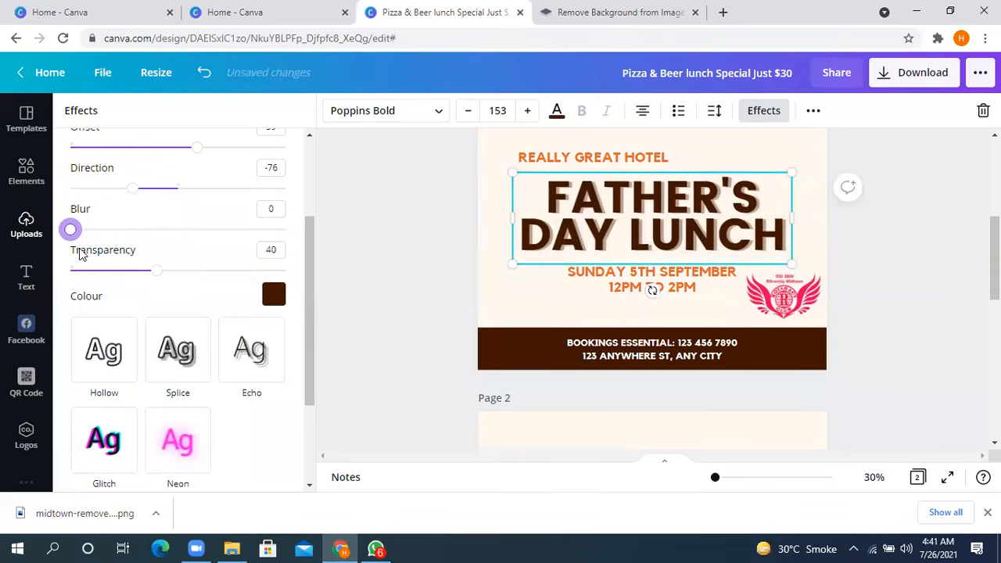
{"action": "left_click_drag", "start_coordinate": [153, 273], "coordinate": [107, 273]}
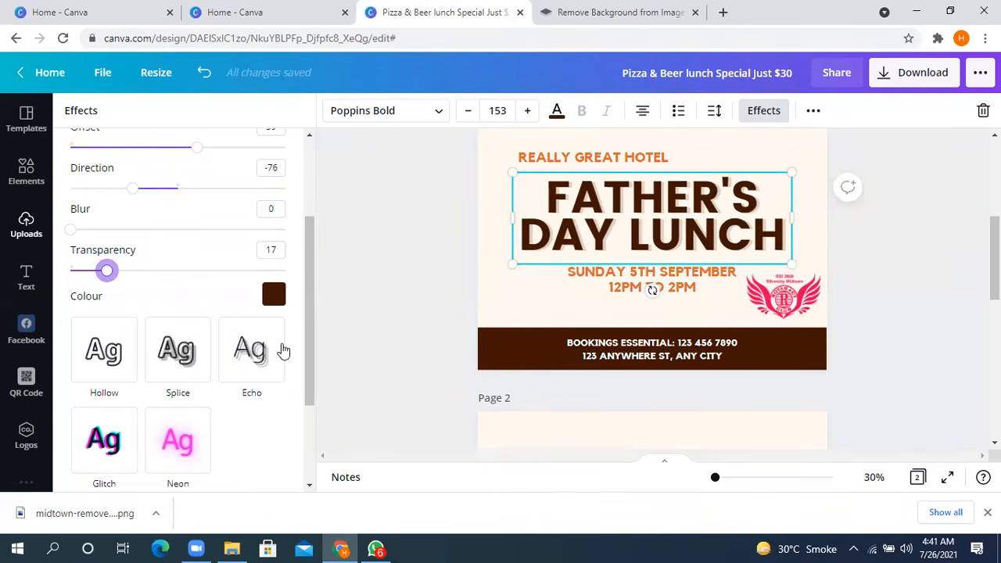
- Switch the headline's effect to Lift with an intensity of 22
{"action": "scroll", "coordinate": [138, 292], "scroll_direction": "down", "scroll_amount": 2}
{"action": "scroll", "coordinate": [143, 290], "scroll_direction": "up", "scroll_amount": 4}
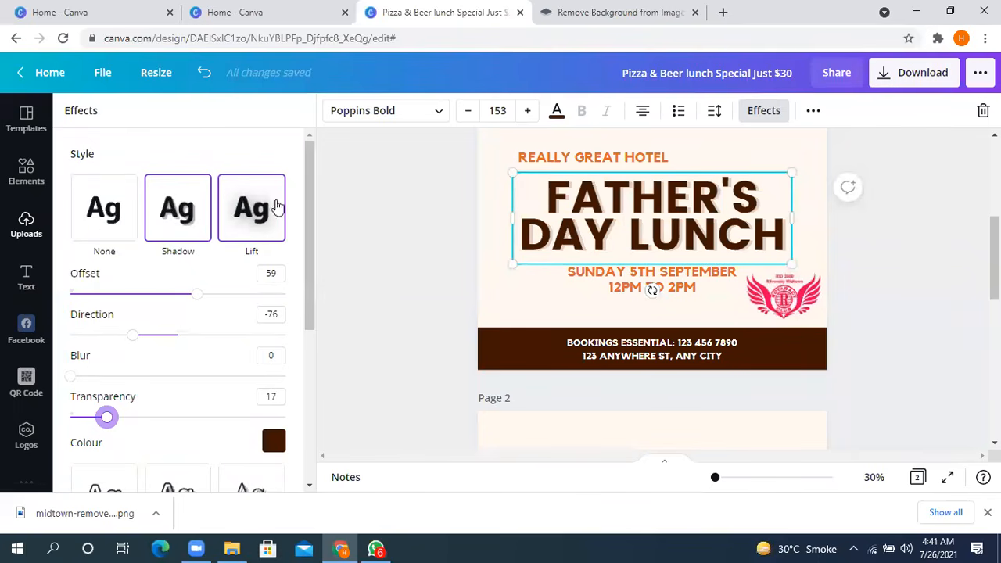
{"action": "left_click", "coordinate": [257, 217]}
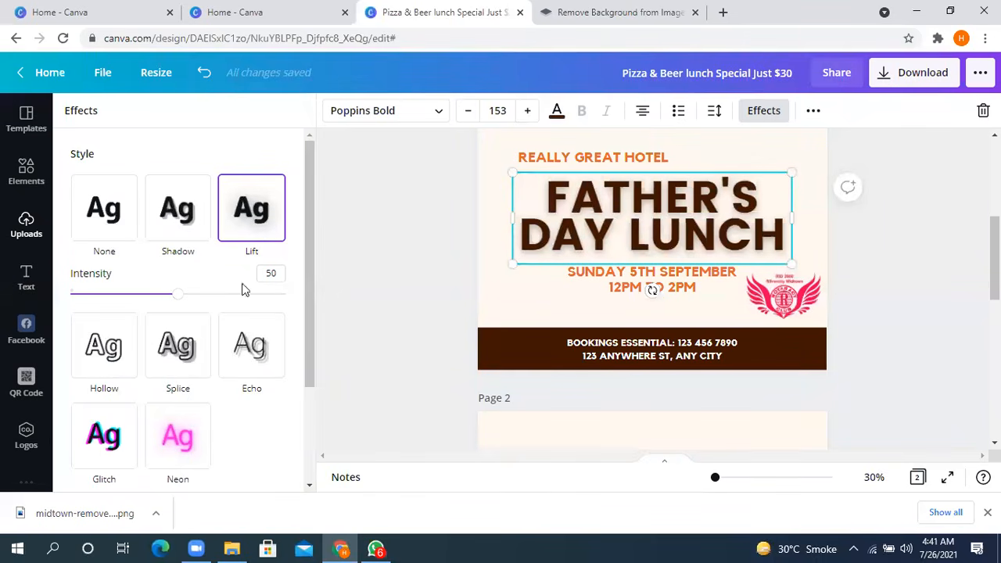
{"action": "left_click_drag", "start_coordinate": [187, 301], "coordinate": [117, 304]}
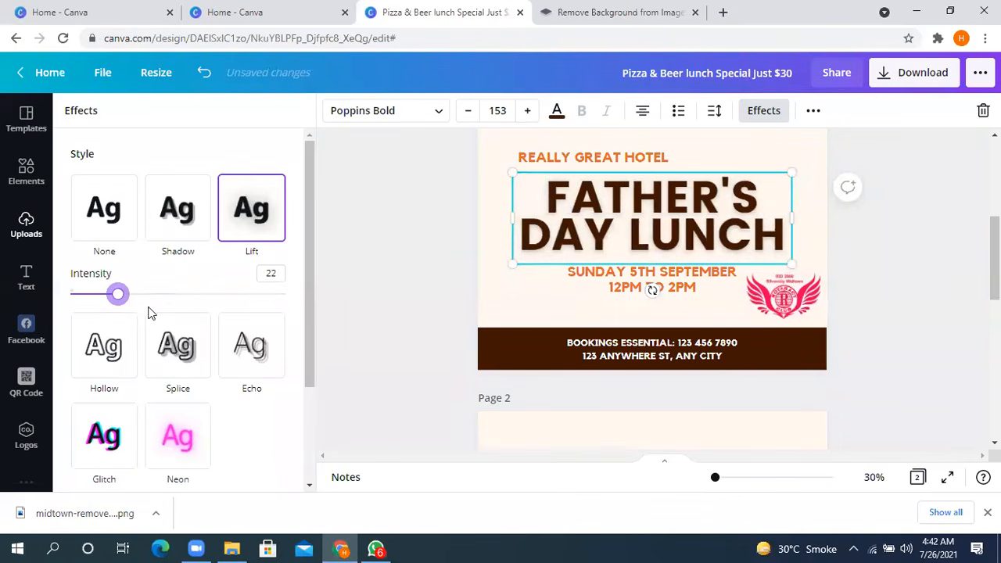
- Try the Hollow effect on the headline, and replace it with Splice at thickness 31
{"action": "scroll", "coordinate": [141, 305], "scroll_direction": "down", "scroll_amount": 2}
{"action": "left_click", "coordinate": [105, 227]}
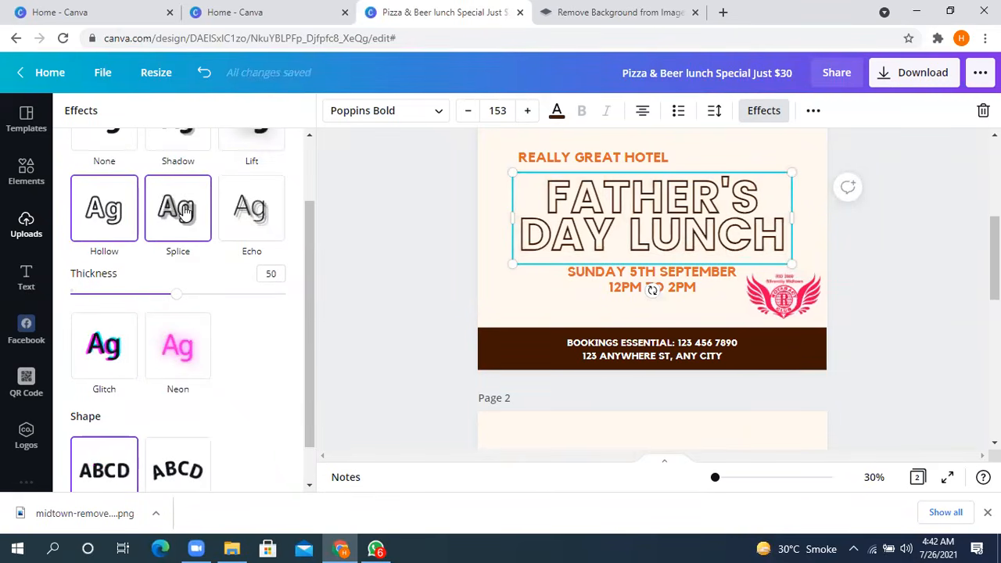
{"action": "left_click", "coordinate": [183, 212]}
{"action": "left_click_drag", "start_coordinate": [179, 298], "coordinate": [137, 302]}
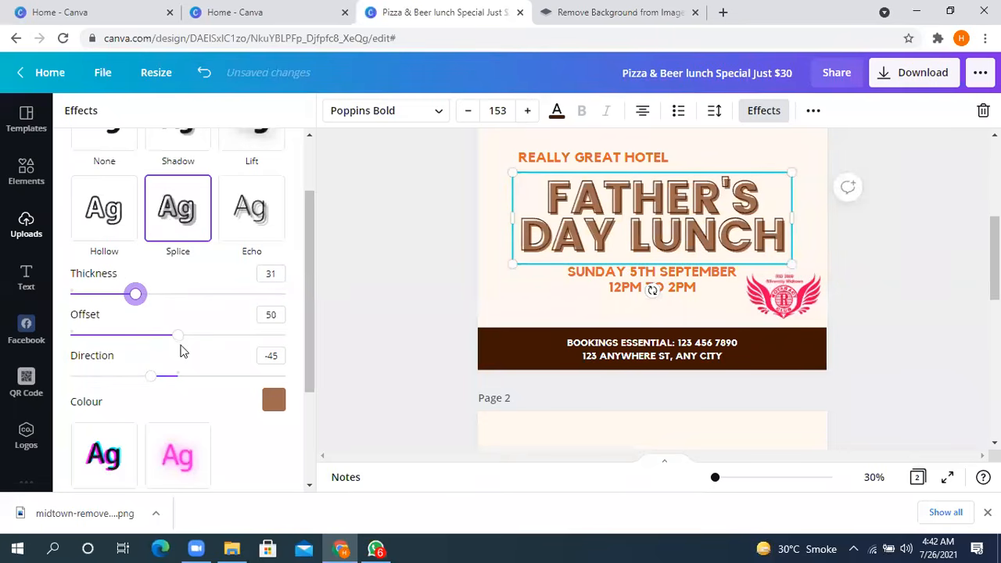
- Set the headline's Splice effect to an offset of about 30 and a direction of -180
{"action": "left_click_drag", "start_coordinate": [178, 336], "coordinate": [136, 344]}
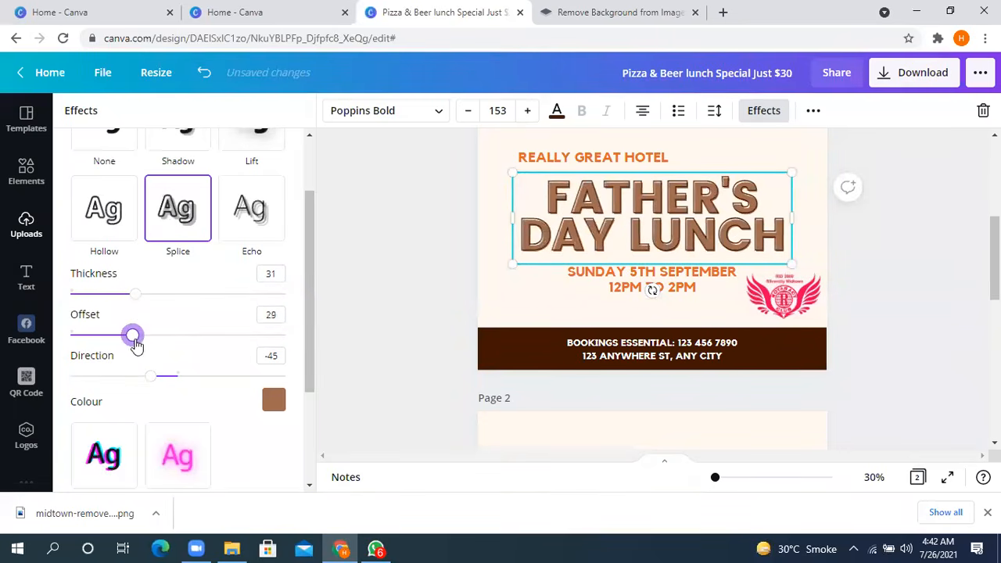
{"action": "left_click_drag", "start_coordinate": [152, 379], "coordinate": [67, 373]}
{"action": "scroll", "coordinate": [130, 364], "scroll_direction": "down", "scroll_amount": 2}
{"action": "scroll", "coordinate": [161, 283], "scroll_direction": "up", "scroll_amount": 3}
- Switch the headline's effect to Echo with offset 42 and direction 40
{"action": "left_click", "coordinate": [244, 309]}
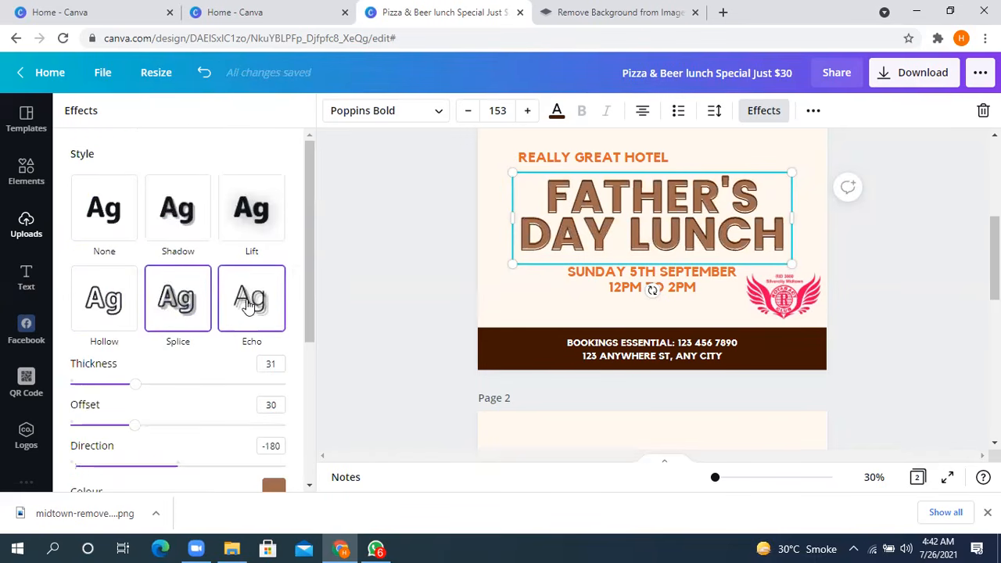
{"action": "scroll", "coordinate": [329, 267], "scroll_direction": "down", "scroll_amount": 1}
{"action": "scroll", "coordinate": [365, 255], "scroll_direction": "up", "scroll_amount": 2}
{"action": "scroll", "coordinate": [357, 263], "scroll_direction": "down", "scroll_amount": 1}
{"action": "left_click_drag", "start_coordinate": [181, 396], "coordinate": [160, 381]}
{"action": "left_click_drag", "start_coordinate": [151, 432], "coordinate": [202, 424]}
{"action": "scroll", "coordinate": [174, 307], "scroll_direction": "down", "scroll_amount": 3}
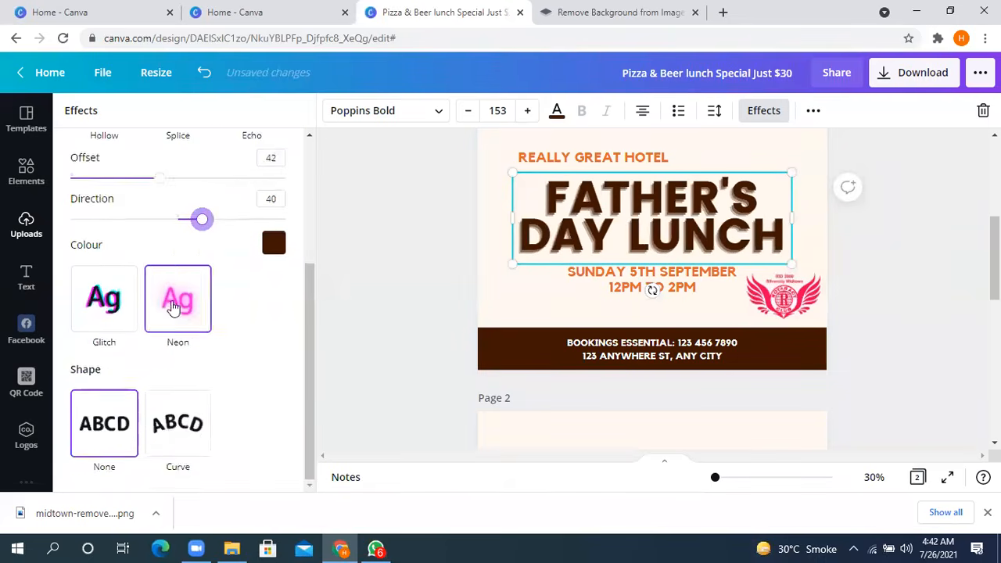
- Switch the headline's effect to Glitch with offset 41 and direction 10
{"action": "scroll", "coordinate": [133, 286], "scroll_direction": "up", "scroll_amount": 3}
{"action": "scroll", "coordinate": [139, 293], "scroll_direction": "down", "scroll_amount": 3}
{"action": "left_click", "coordinate": [97, 311]}
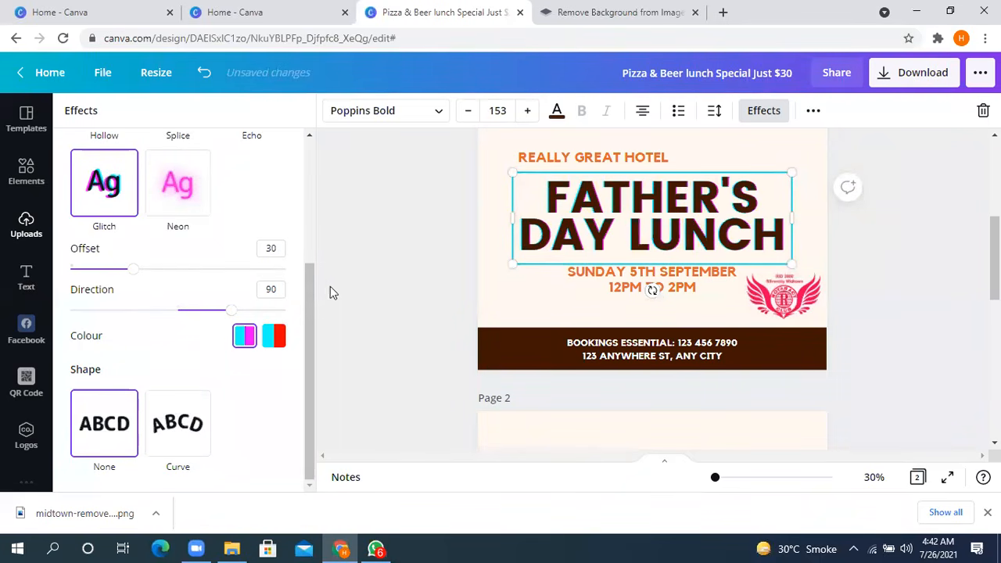
{"action": "mouse_move", "coordinate": [172, 280]}
{"action": "left_mouse_down"}
{"action": "mouse_move", "coordinate": [250, 265]}
{"action": "mouse_move", "coordinate": [391, 264]}
{"action": "mouse_move", "coordinate": [167, 273]}
{"action": "mouse_move", "coordinate": [175, 283]}
{"action": "left_mouse_up"}
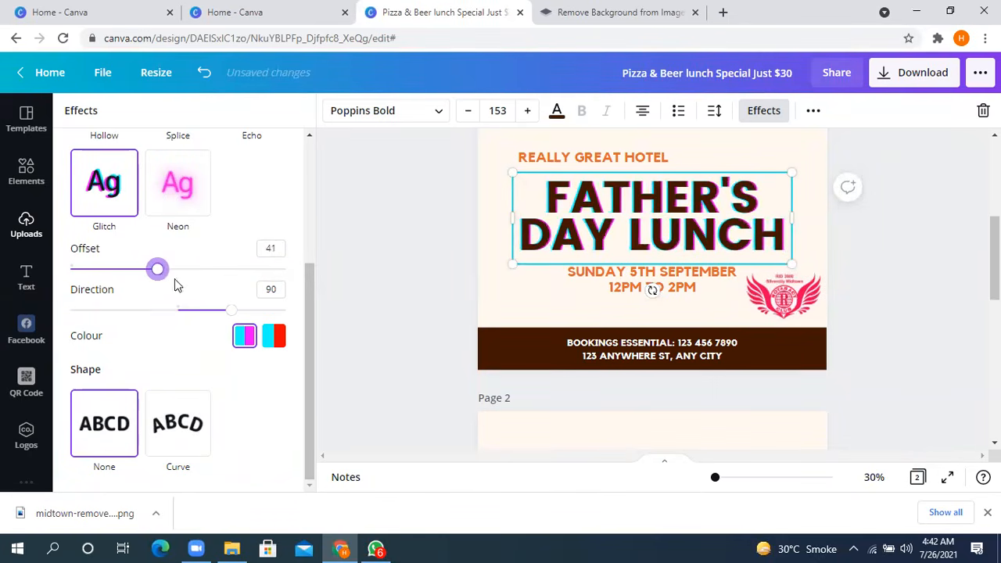
{"action": "left_click_drag", "start_coordinate": [228, 311], "coordinate": [186, 327]}
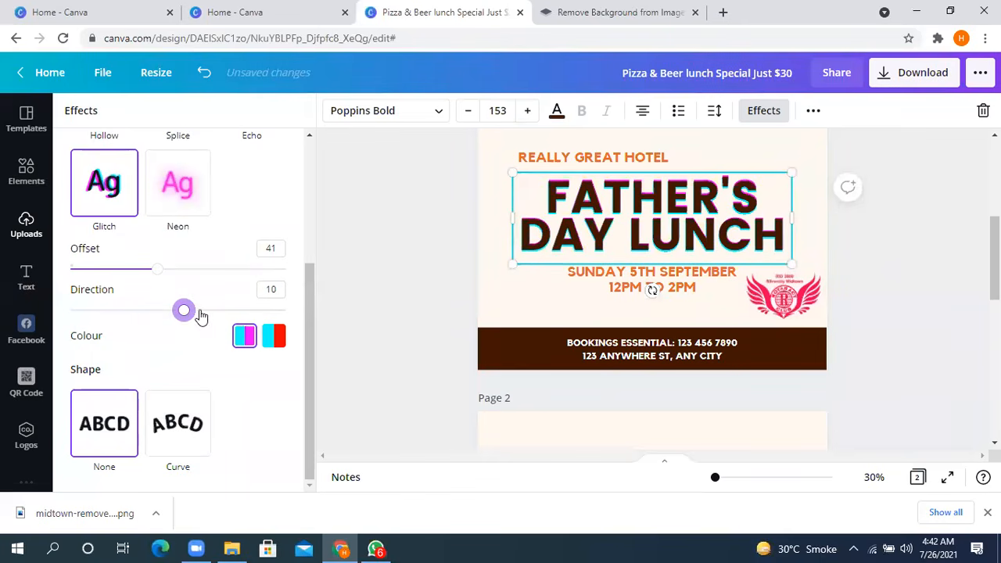
- Try the Neon effect on the headline at intensities 100, 27 and 65, and return the style to None
{"action": "left_click", "coordinate": [177, 186]}
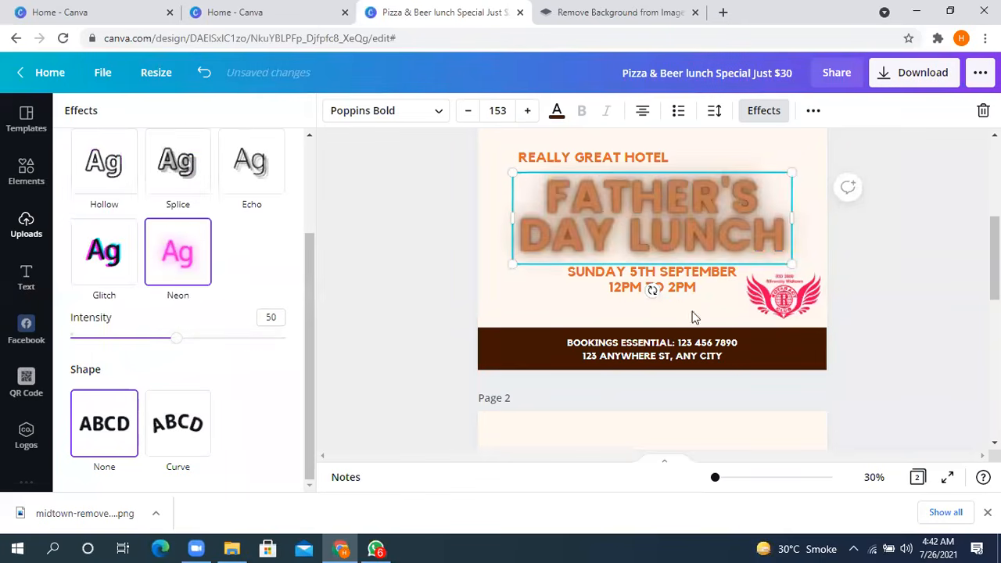
{"action": "left_click_drag", "start_coordinate": [177, 346], "coordinate": [310, 344]}
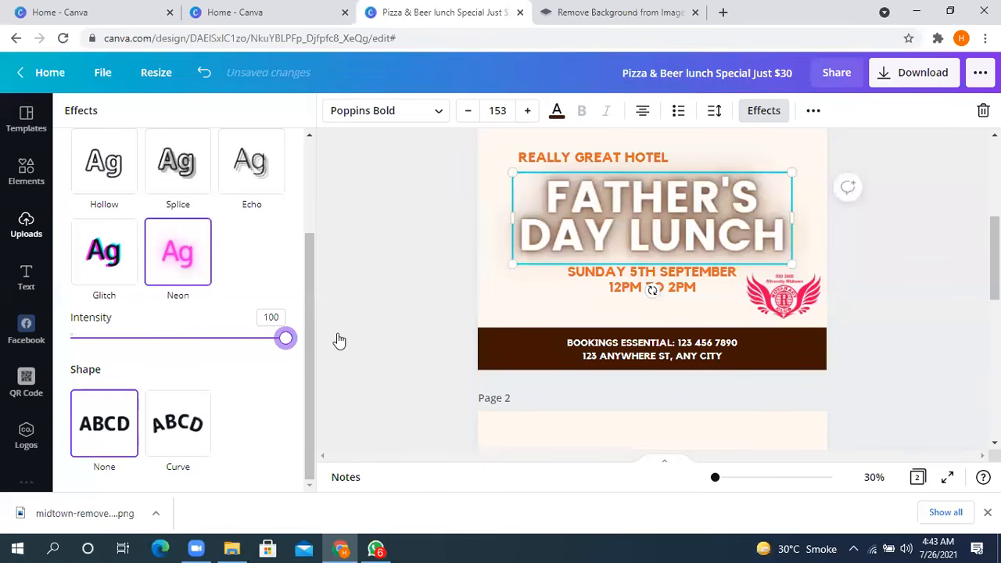
{"action": "left_click_drag", "start_coordinate": [338, 340], "coordinate": [143, 353]}
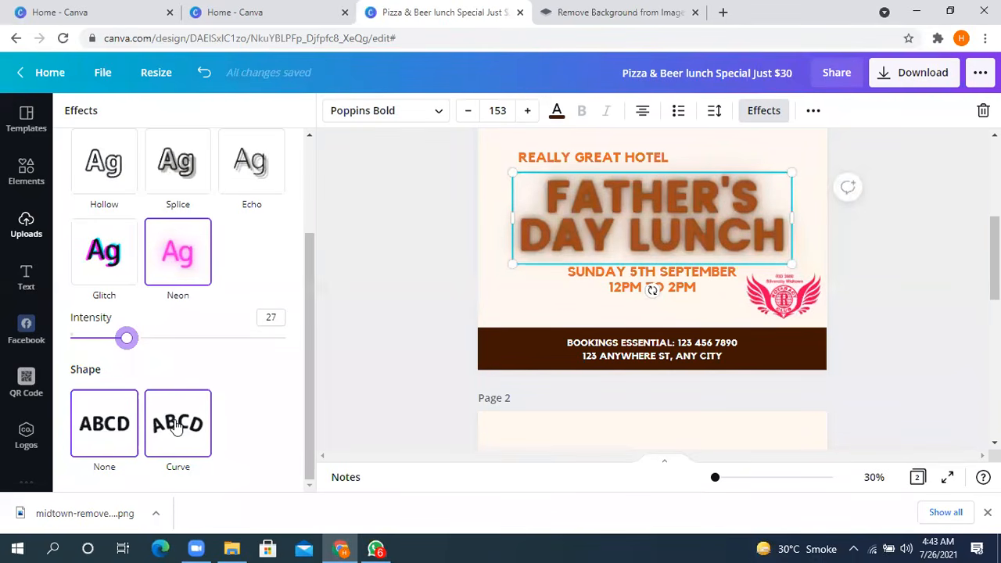
{"action": "left_click_drag", "start_coordinate": [127, 339], "coordinate": [208, 339]}
{"action": "scroll", "coordinate": [172, 305], "scroll_direction": "up", "scroll_amount": 2}
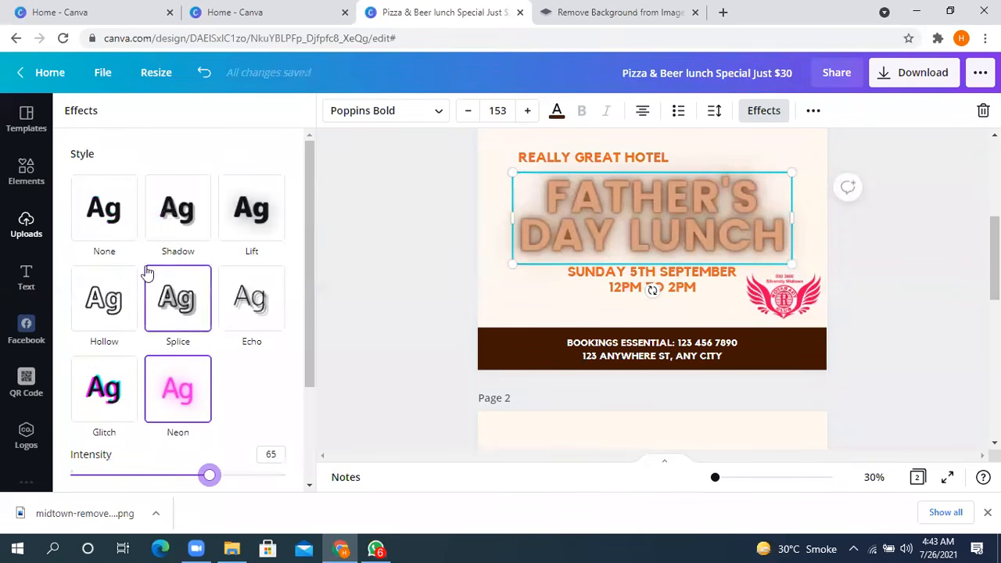
{"action": "left_click", "coordinate": [108, 221]}
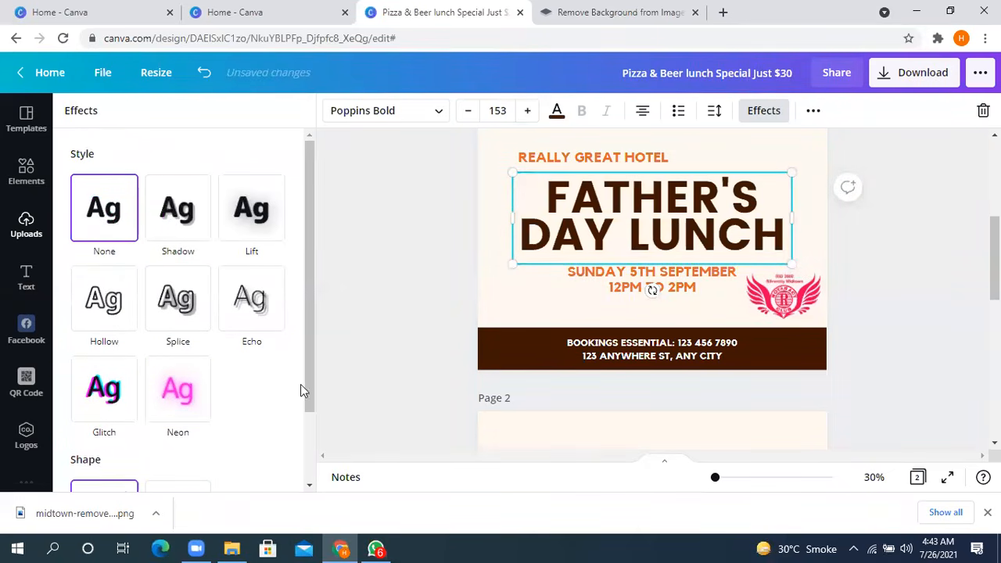
- Apply the Curve shape to the FATHER'S DAY LUNCH headline with a curve of 44
{"action": "scroll", "coordinate": [300, 384], "scroll_direction": "down", "scroll_amount": 1}
{"action": "left_click", "coordinate": [194, 435]}
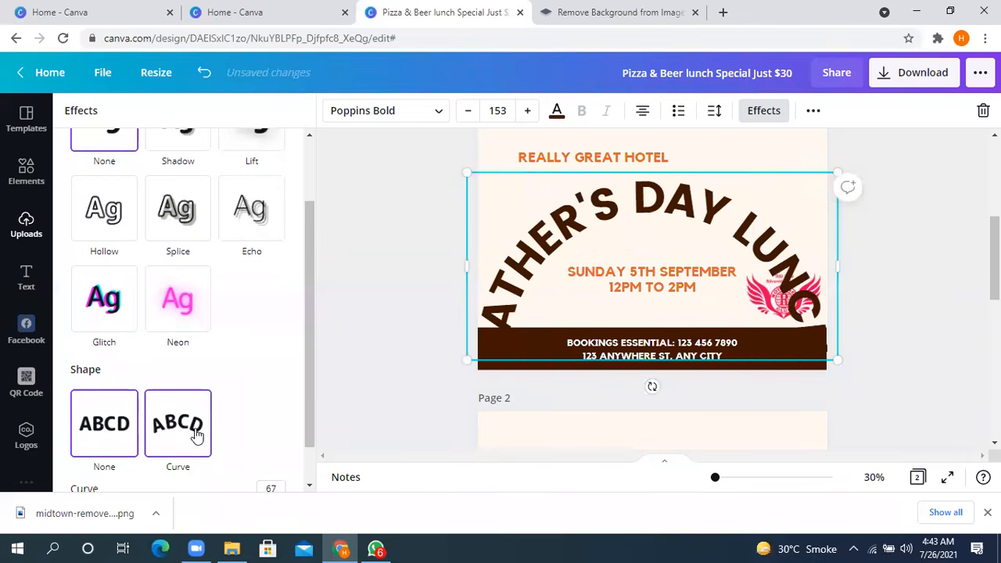
{"action": "scroll", "coordinate": [226, 360], "scroll_direction": "down", "scroll_amount": 1}
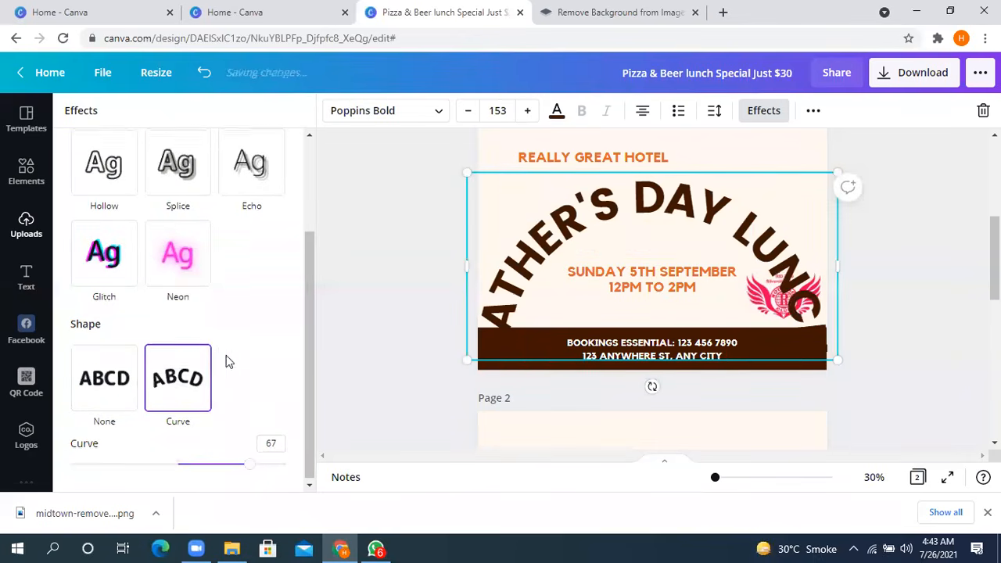
{"action": "left_click_drag", "start_coordinate": [246, 469], "coordinate": [226, 463]}
- Shrink the curved headline to font size 95.7 and place it between the hotel name and the date
{"action": "scroll", "coordinate": [505, 349], "scroll_direction": "down", "scroll_amount": 3}
{"action": "scroll", "coordinate": [479, 342], "scroll_direction": "up", "scroll_amount": 2}
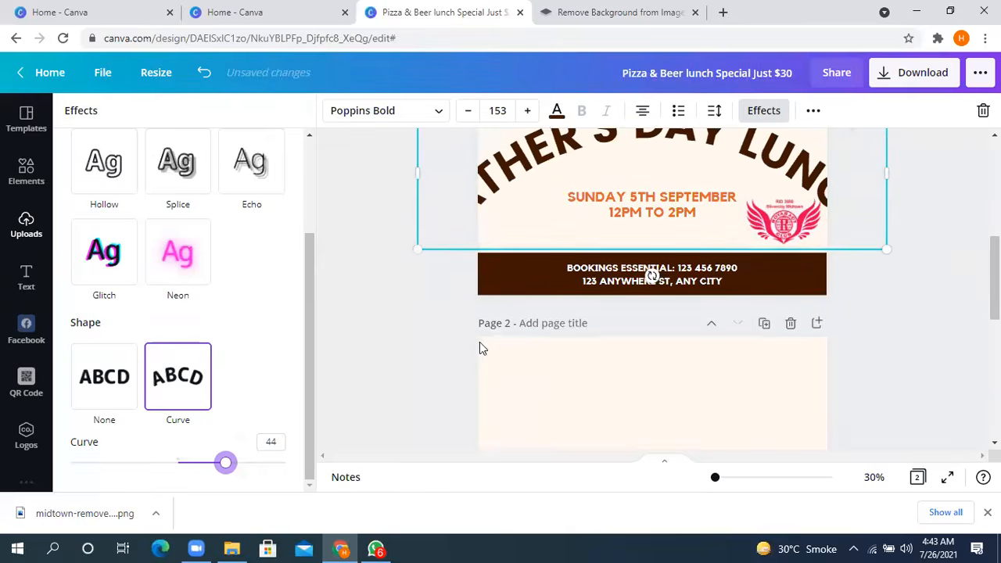
{"action": "left_click_drag", "start_coordinate": [416, 253], "coordinate": [512, 221]}
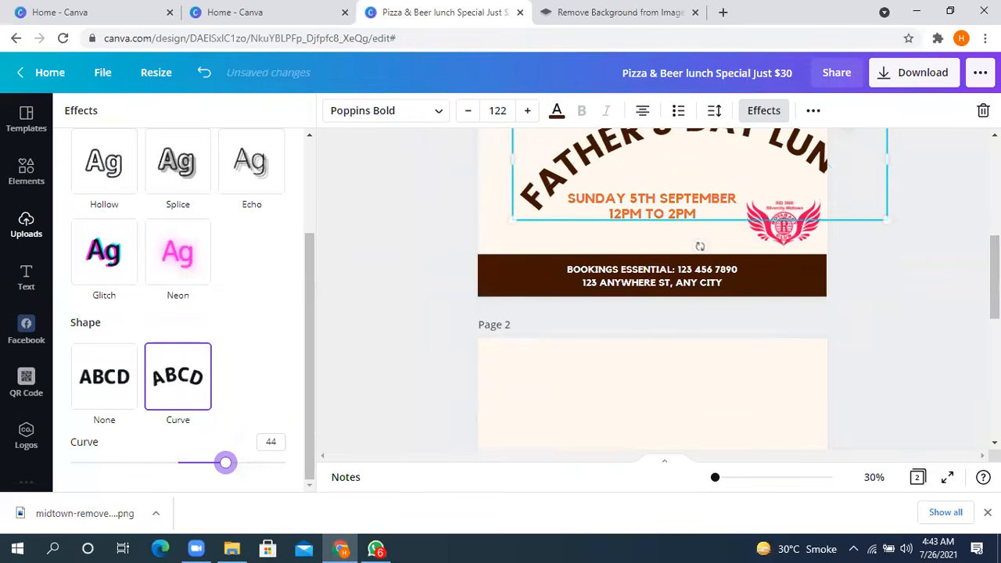
{"action": "scroll", "coordinate": [782, 297], "scroll_direction": "up", "scroll_amount": 2}
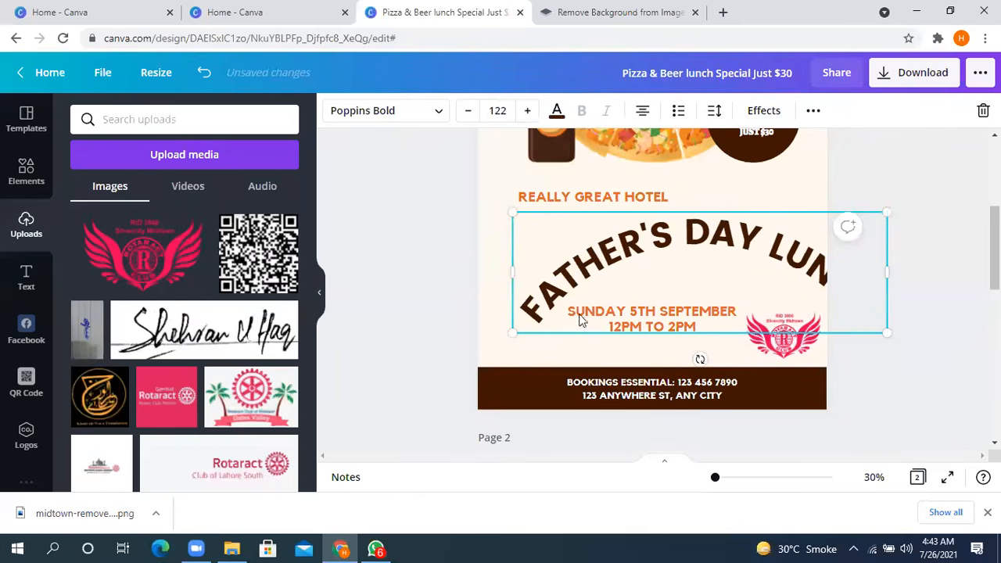
{"action": "left_click_drag", "start_coordinate": [512, 333], "coordinate": [596, 307]}
{"action": "left_click_drag", "start_coordinate": [758, 274], "coordinate": [660, 271]}
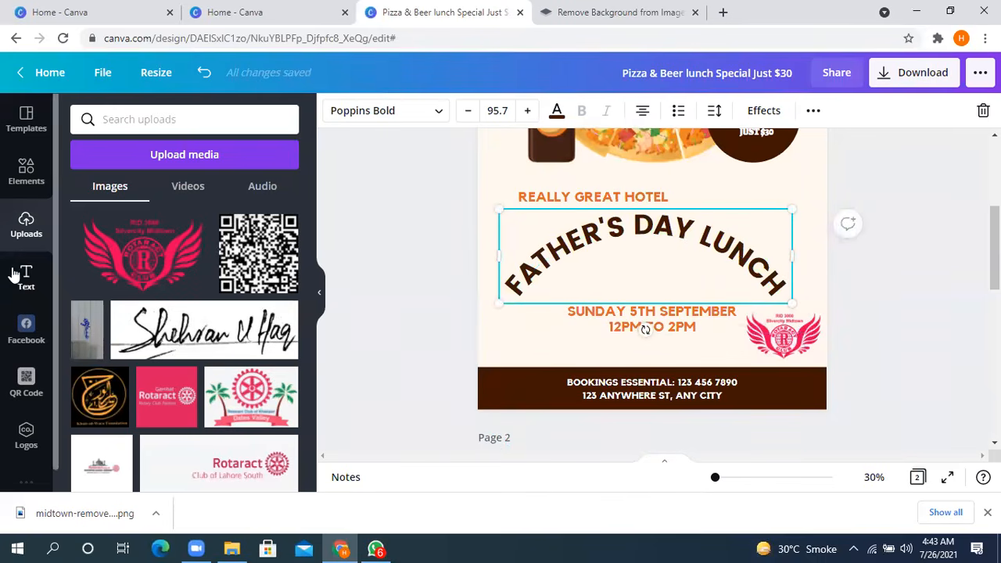
- Flatten the headline by setting its curve to 0
{"action": "left_click", "coordinate": [768, 111]}
{"action": "scroll", "coordinate": [187, 352], "scroll_direction": "down", "scroll_amount": 3}
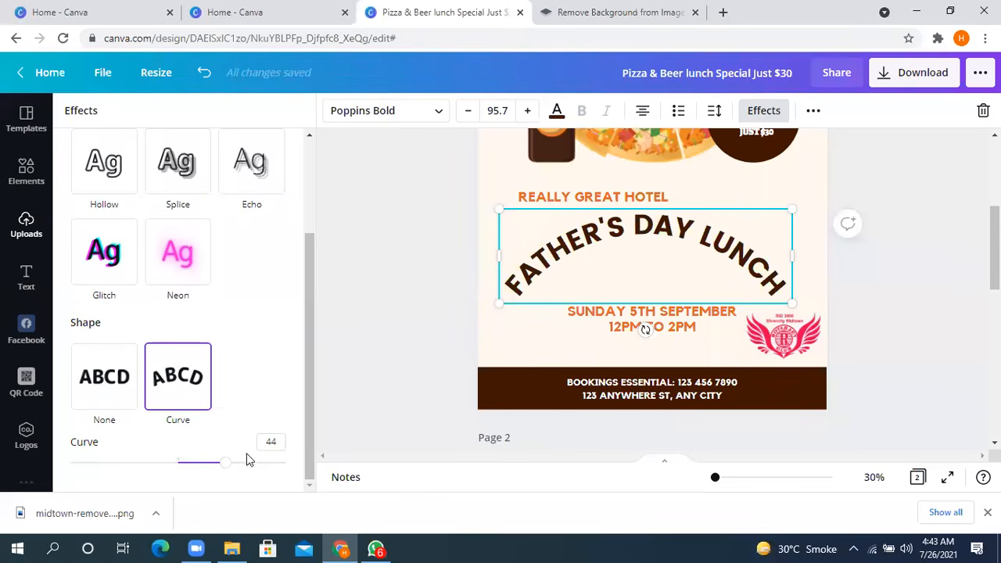
{"action": "left_click_drag", "start_coordinate": [229, 468], "coordinate": [179, 476]}
{"action": "scroll", "coordinate": [485, 382], "scroll_direction": "down", "scroll_amount": 2}
{"action": "scroll", "coordinate": [485, 382], "scroll_direction": "up", "scroll_amount": 2}
{"action": "left_click_drag", "start_coordinate": [657, 278], "coordinate": [670, 292]}
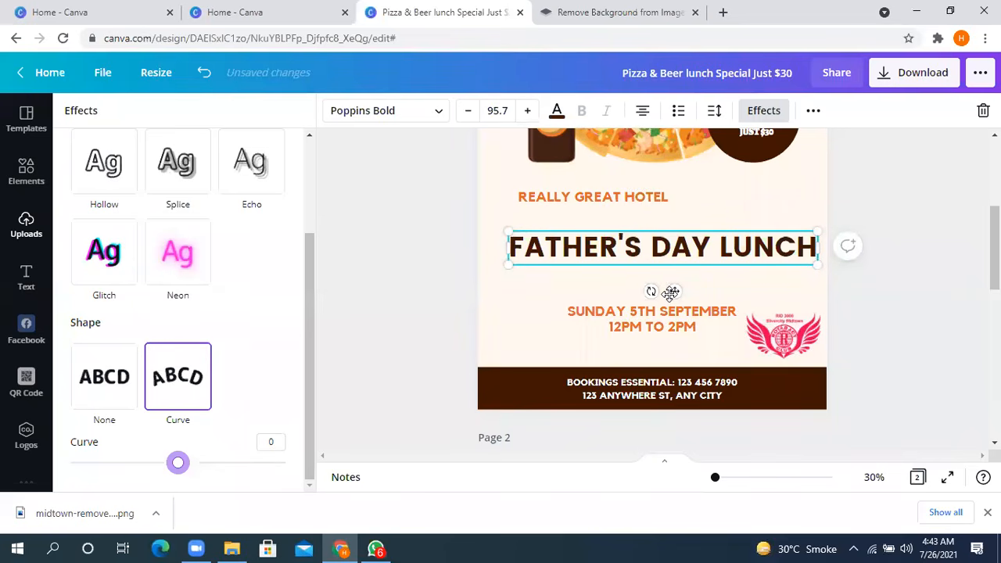
- Move the flattened headline slightly left so it sits centred across the poster
{"action": "left_click", "coordinate": [593, 258]}
{"action": "scroll", "coordinate": [375, 318], "scroll_direction": "down", "scroll_amount": 2}
{"action": "scroll", "coordinate": [735, 273], "scroll_direction": "up", "scroll_amount": 3}
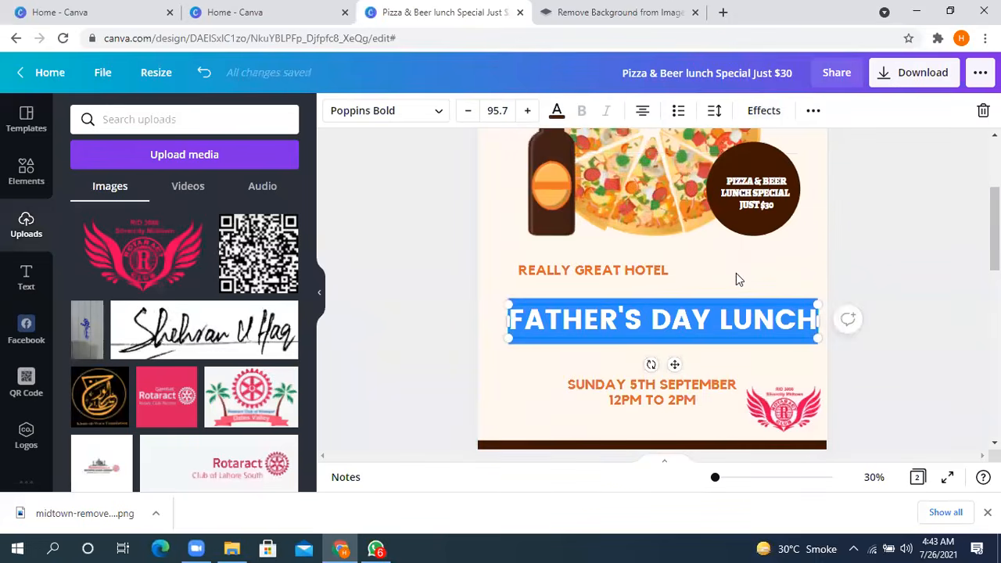
{"action": "left_click", "coordinate": [811, 110]}
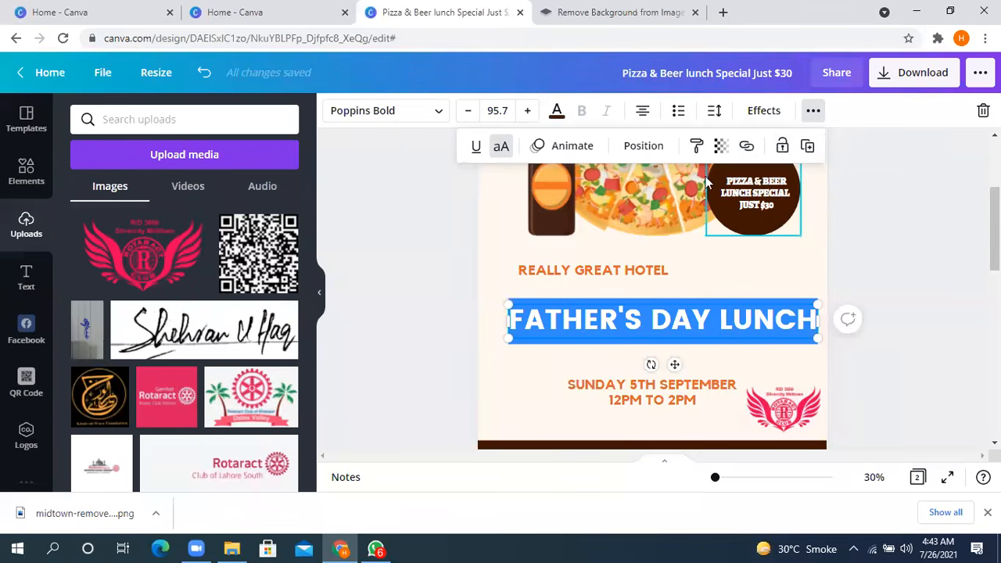
{"action": "left_click_drag", "start_coordinate": [690, 323], "coordinate": [626, 323]}
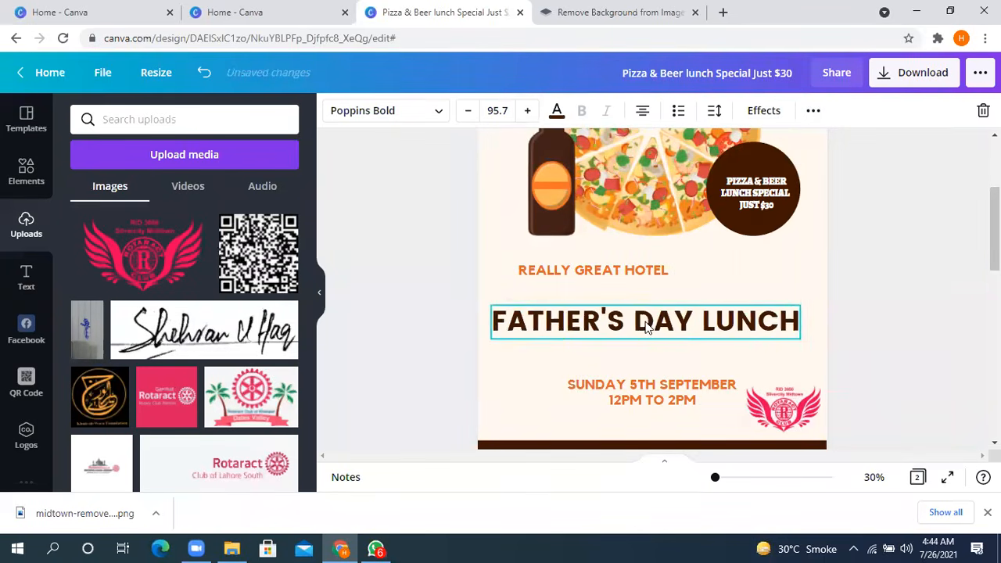
- Toggle underlining on and off for the headline, and switch its uppercase formatting off and back on
{"action": "left_click", "coordinate": [813, 114]}
{"action": "left_click", "coordinate": [478, 151]}
{"action": "left_click", "coordinate": [478, 151]}
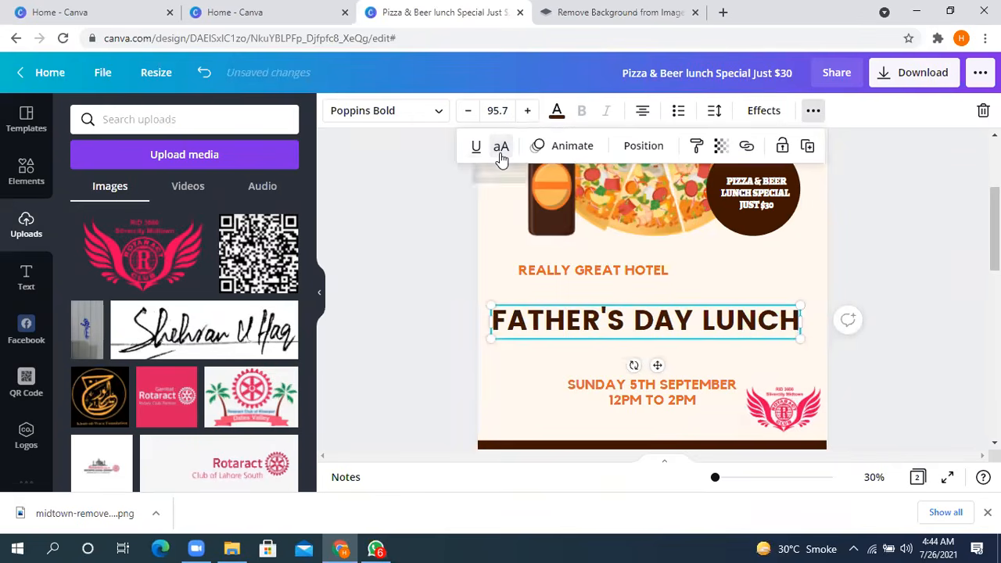
{"action": "left_click", "coordinate": [500, 155]}
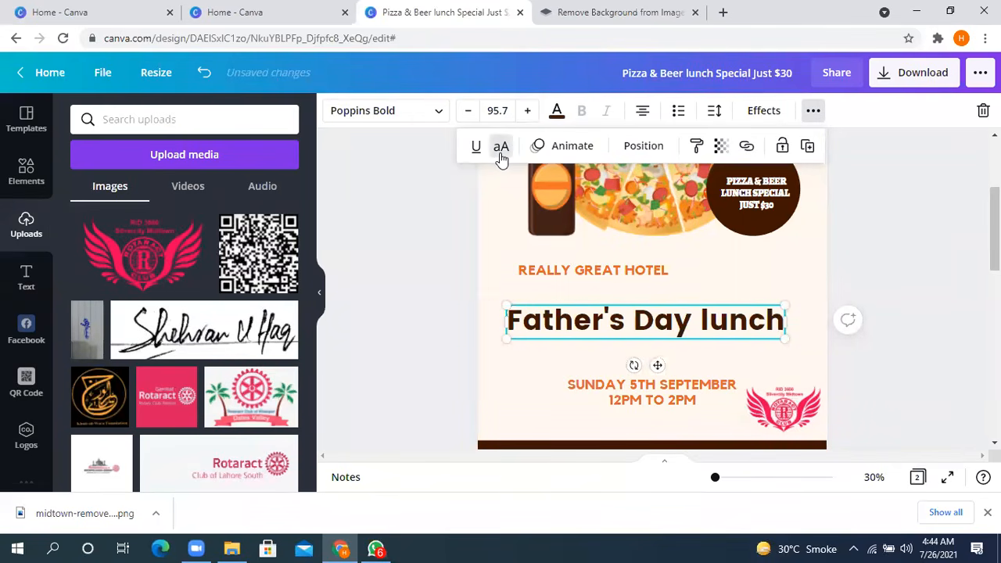
{"action": "left_click", "coordinate": [500, 155]}
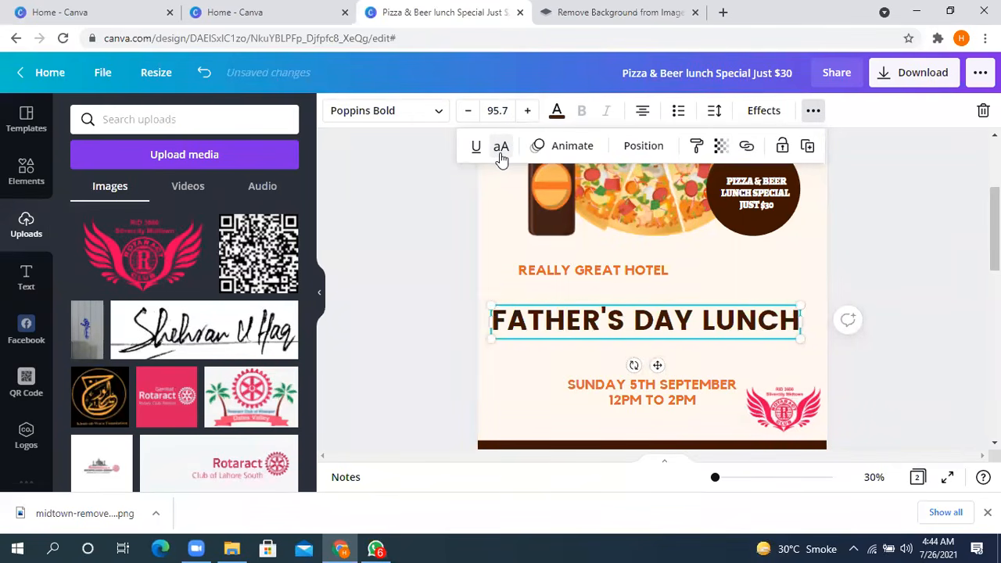
- Browse the text animations available for the headline and preview several of them on the poster
{"action": "left_click", "coordinate": [562, 149]}
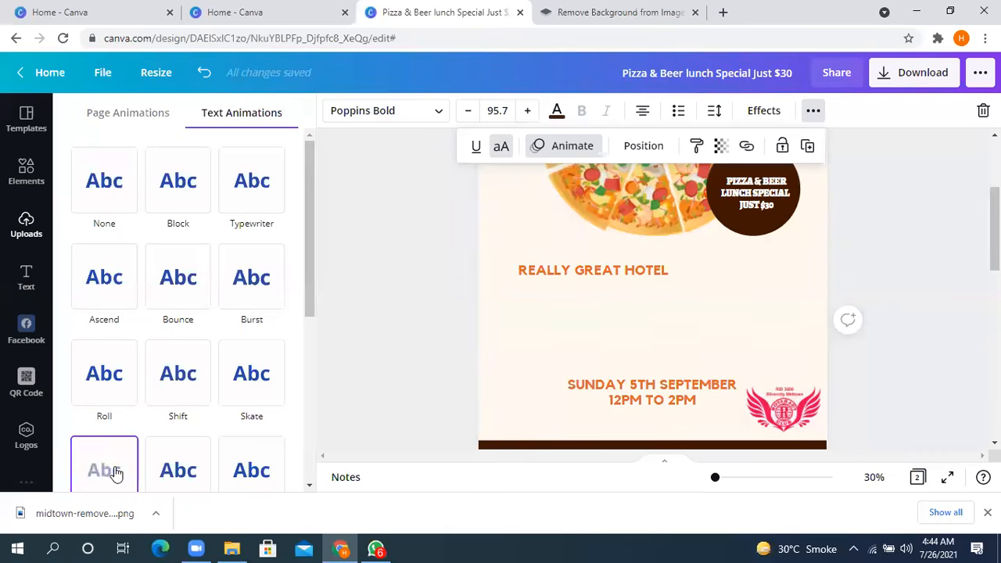
{"action": "scroll", "coordinate": [185, 454], "scroll_direction": "down", "scroll_amount": 2}
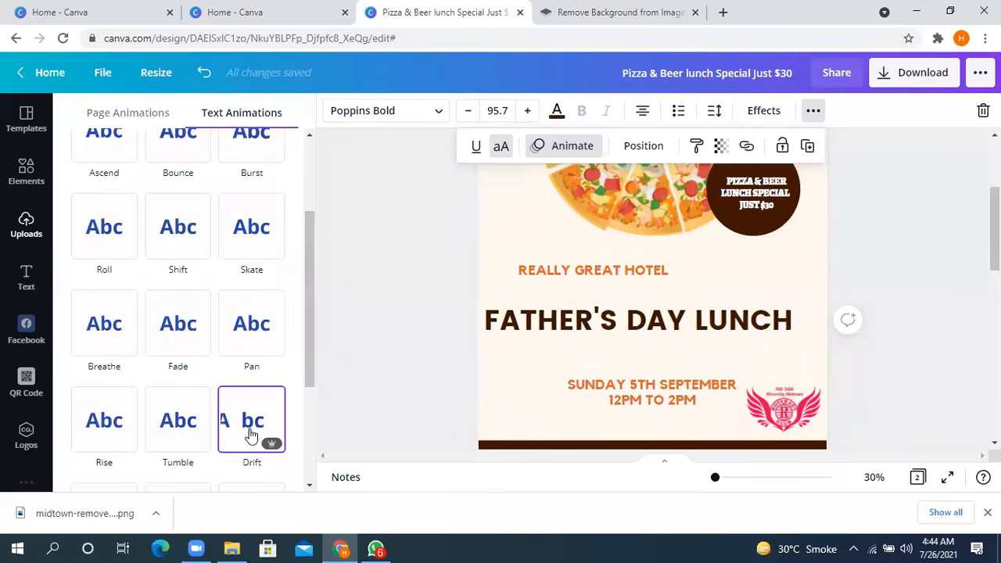
{"action": "scroll", "coordinate": [207, 426], "scroll_direction": "down", "scroll_amount": 3}
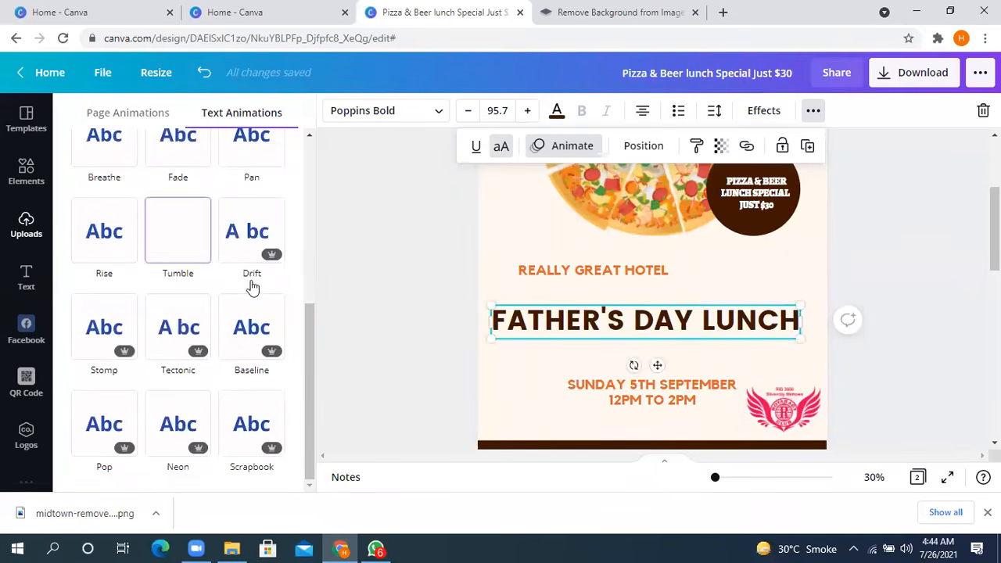
{"action": "scroll", "coordinate": [239, 373], "scroll_direction": "up", "scroll_amount": 4}
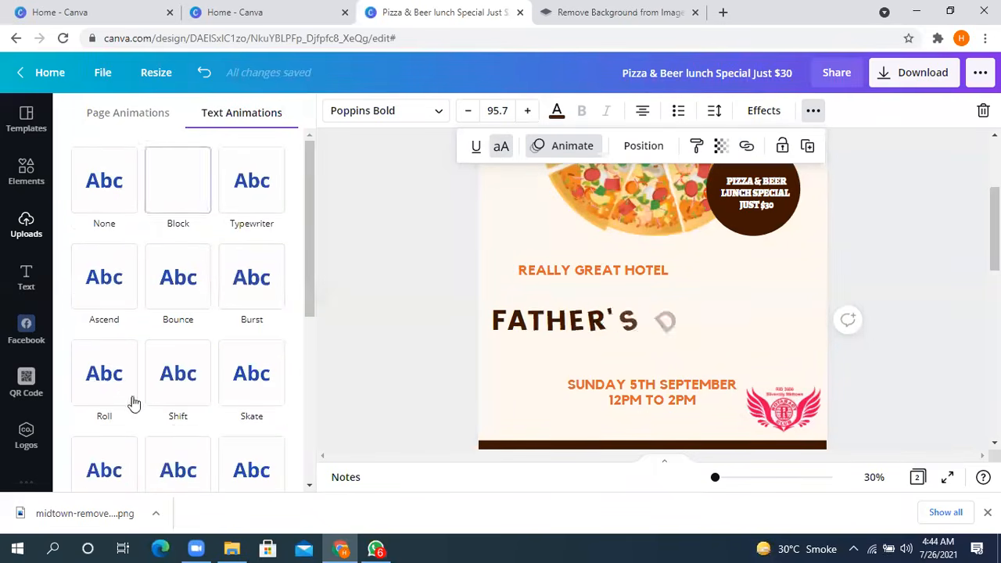
{"action": "scroll", "coordinate": [225, 403], "scroll_direction": "down", "scroll_amount": 4}
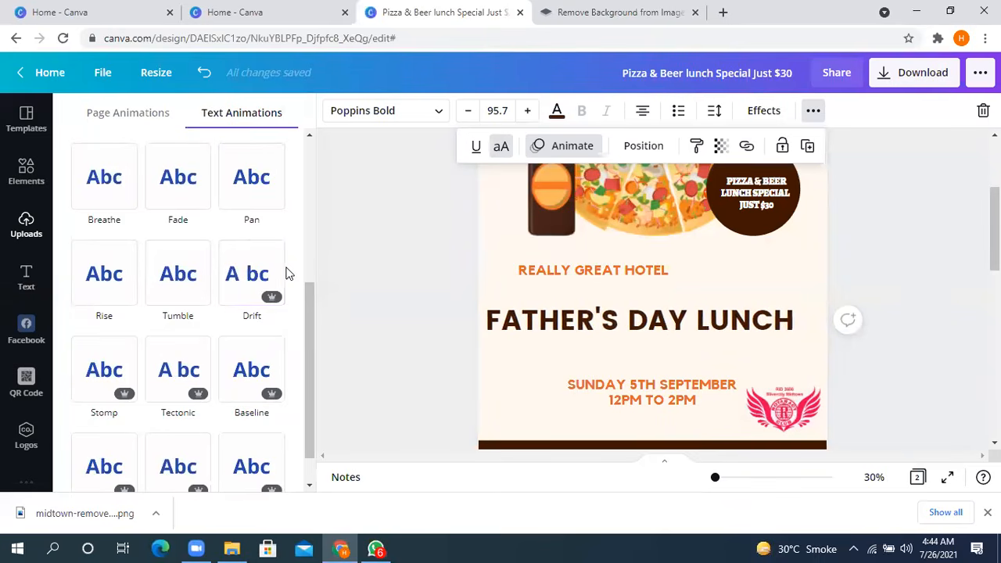
{"action": "scroll", "coordinate": [224, 263], "scroll_direction": "up", "scroll_amount": 3}
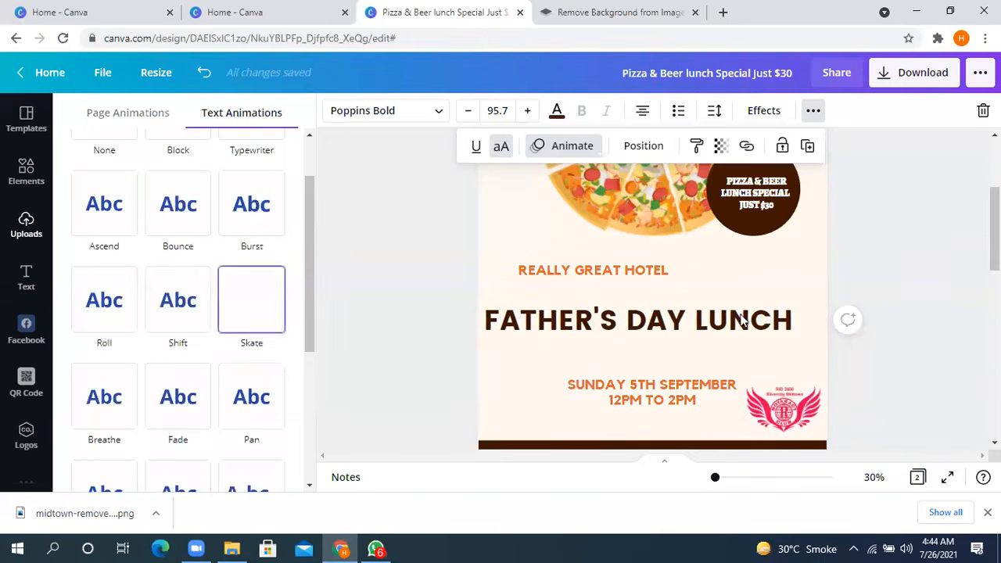
- Add a new page after page 2, and duplicate page 2
{"action": "left_click_drag", "start_coordinate": [715, 477], "coordinate": [685, 472]}
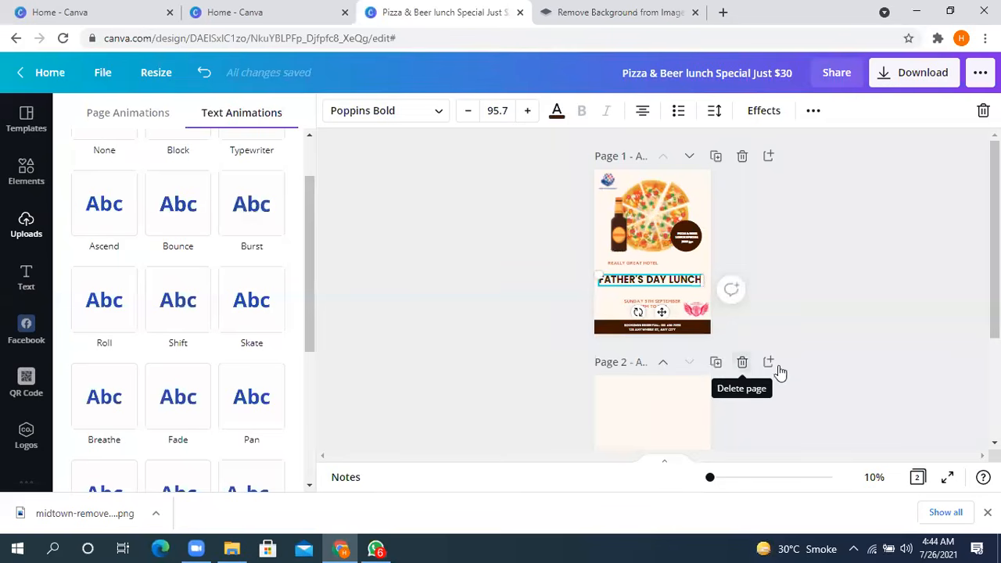
{"action": "left_click", "coordinate": [769, 363]}
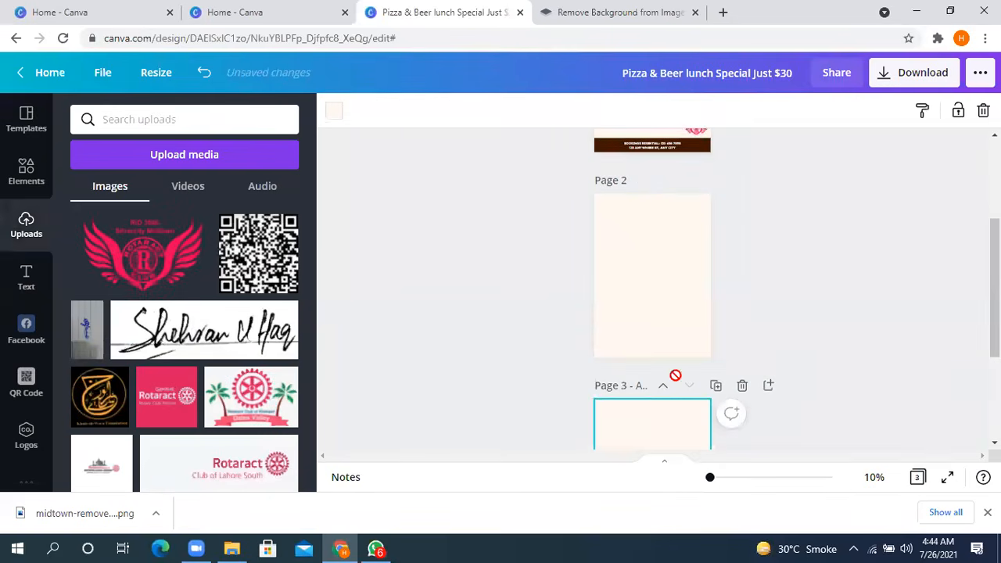
{"action": "scroll", "coordinate": [679, 377], "scroll_direction": "up", "scroll_amount": 3}
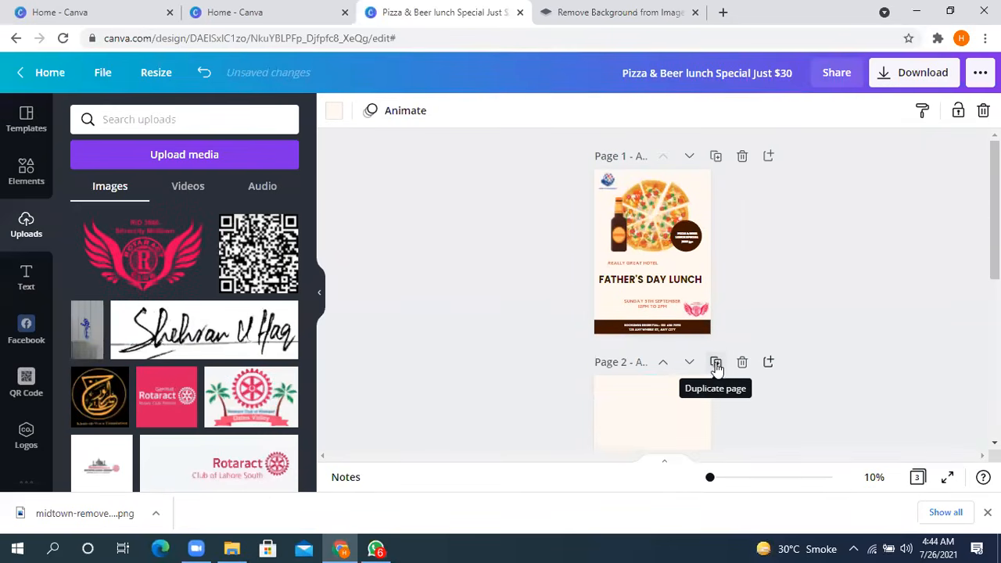
{"action": "left_click", "coordinate": [716, 365]}
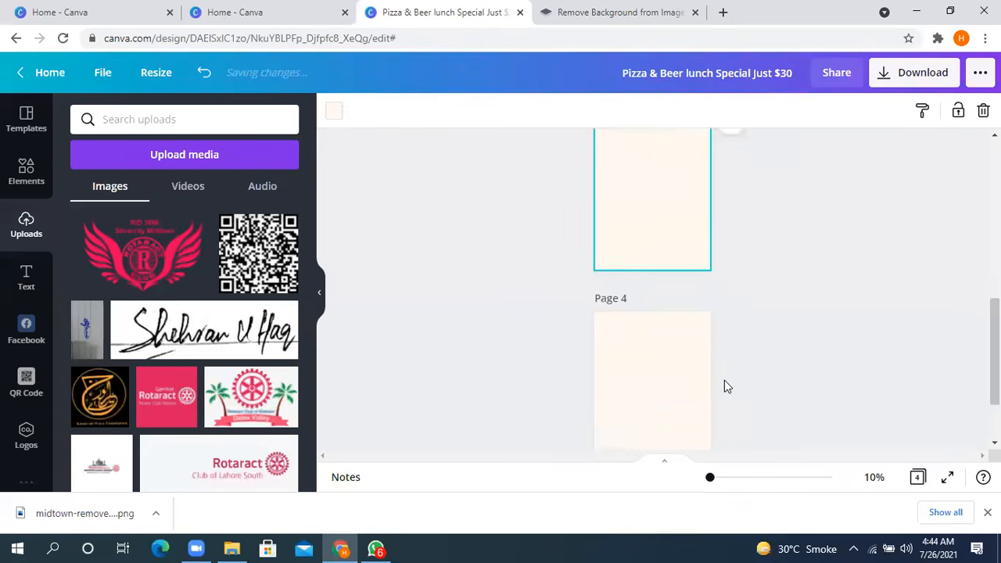
- Duplicate the first page holding the Father's Day Lunch poster
{"action": "scroll", "coordinate": [724, 380], "scroll_direction": "up", "scroll_amount": 5}
{"action": "left_click", "coordinate": [724, 381]}
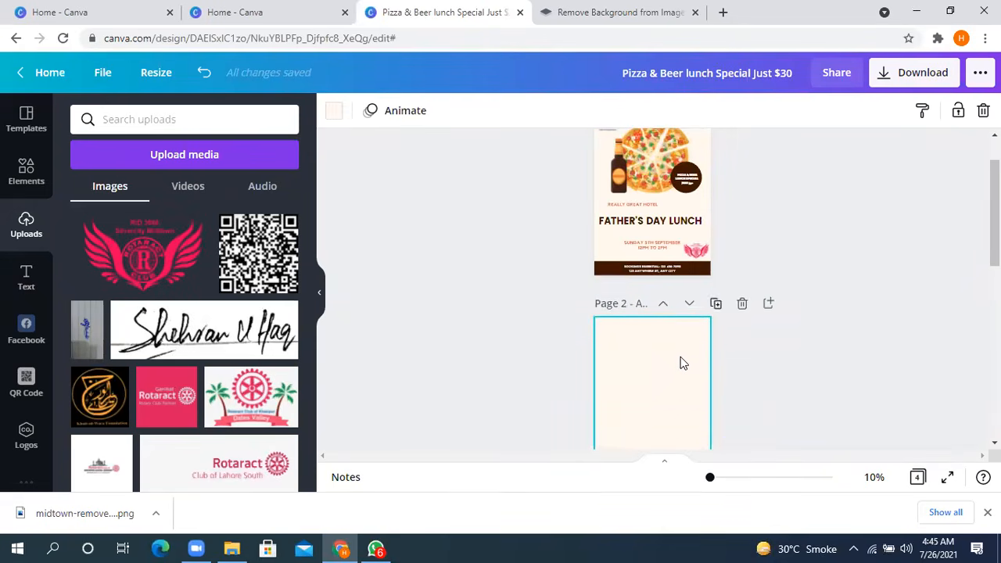
{"action": "scroll", "coordinate": [664, 274], "scroll_direction": "up", "scroll_amount": 1}
{"action": "left_click", "coordinate": [716, 159]}
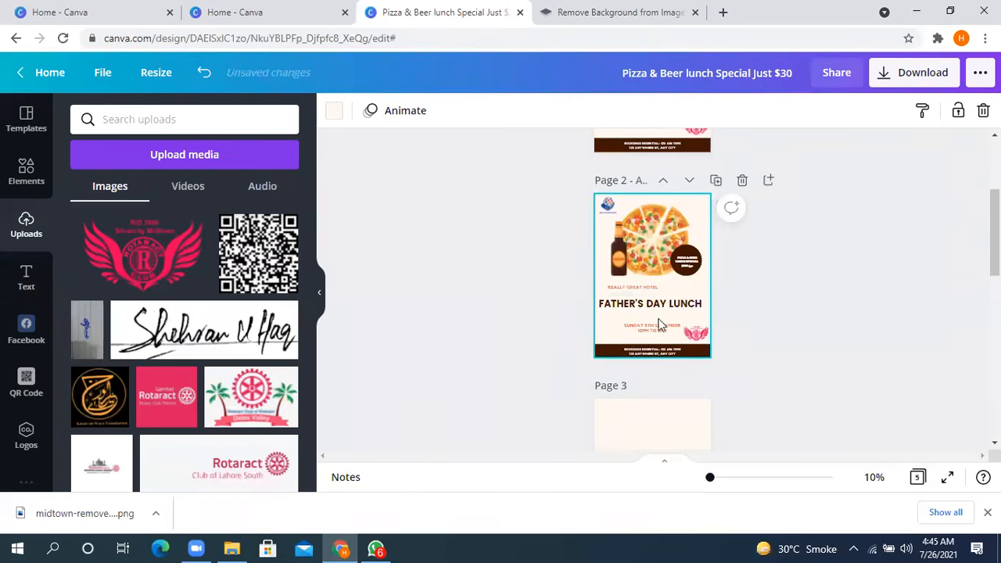
- Delete the duplicated poster page and all the blank pages, keeping only the original poster page
{"action": "left_click", "coordinate": [742, 181]}
{"action": "left_click", "coordinate": [742, 181]}
{"action": "left_click", "coordinate": [741, 179]}
{"action": "left_click", "coordinate": [740, 201]}
- Hide the uploads panel and the browser's downloads bar, and enlarge the poster view to 22%
{"action": "left_click_drag", "start_coordinate": [707, 483], "coordinate": [710, 479]}
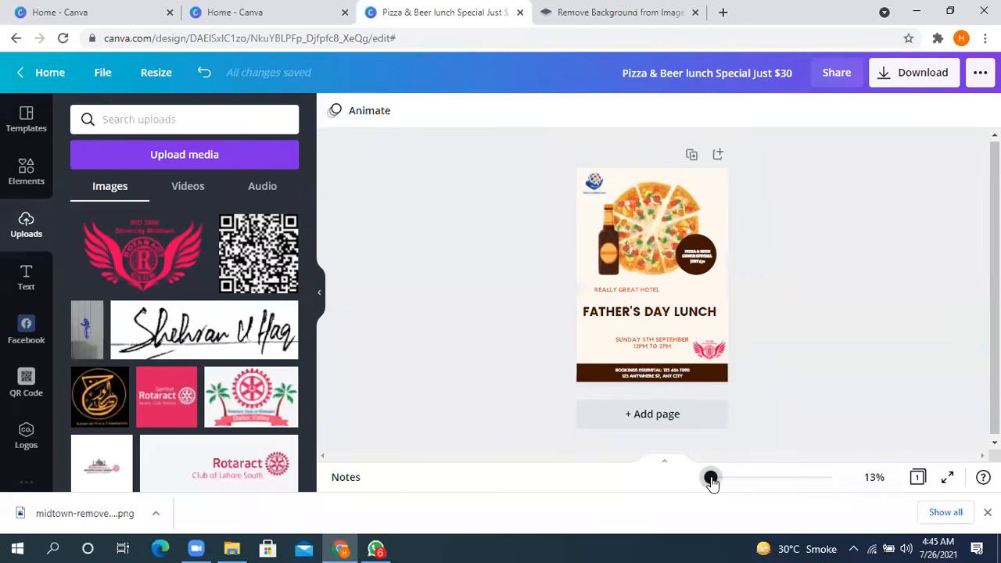
{"action": "left_click", "coordinate": [319, 297]}
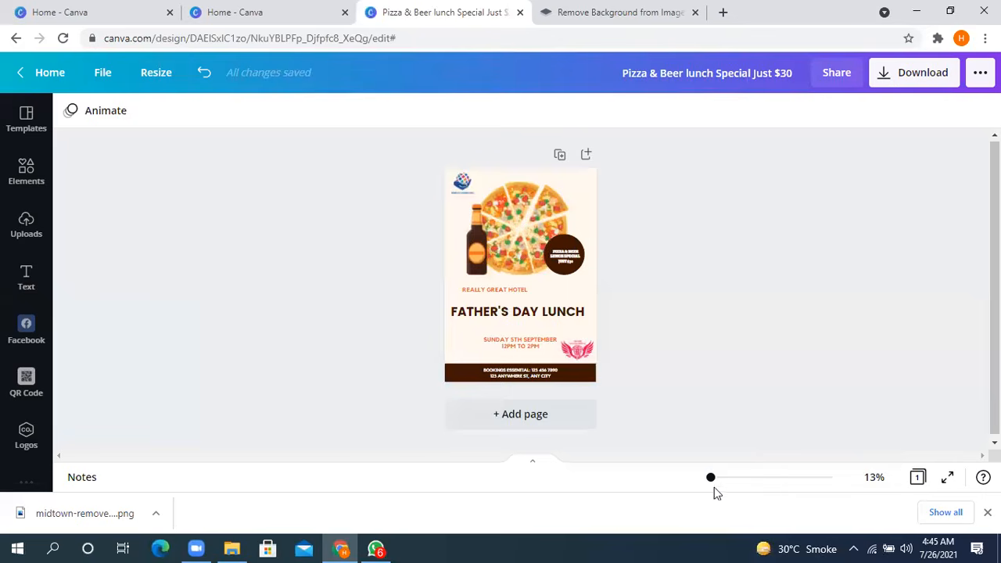
{"action": "left_click_drag", "start_coordinate": [710, 483], "coordinate": [711, 482]}
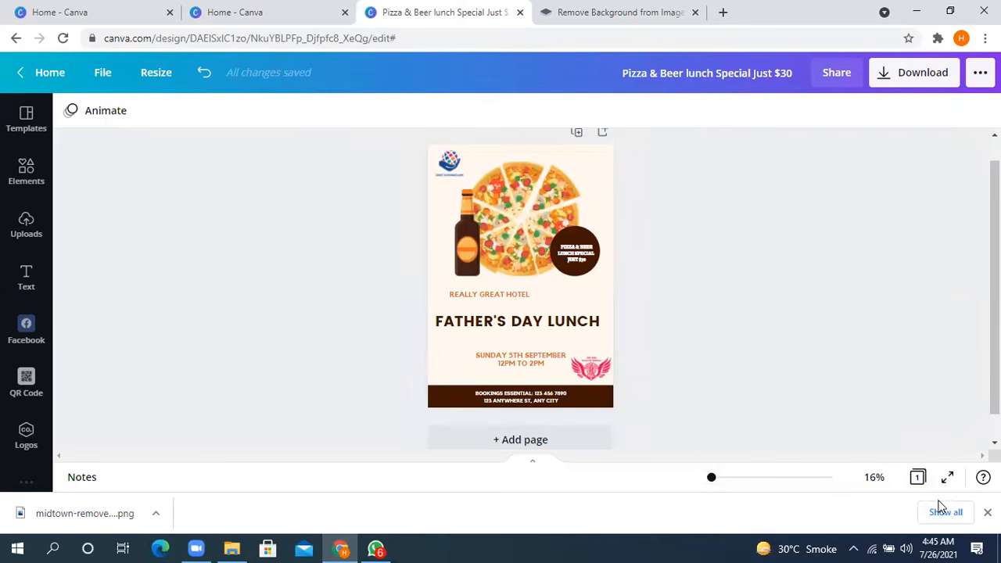
{"action": "left_click", "coordinate": [987, 513]}
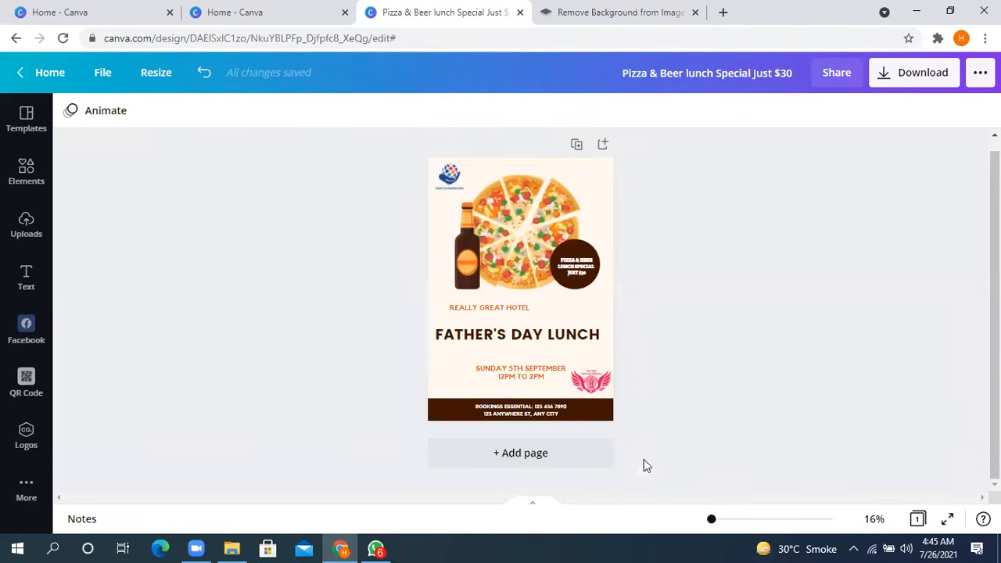
{"action": "left_click_drag", "start_coordinate": [714, 522], "coordinate": [713, 522]}
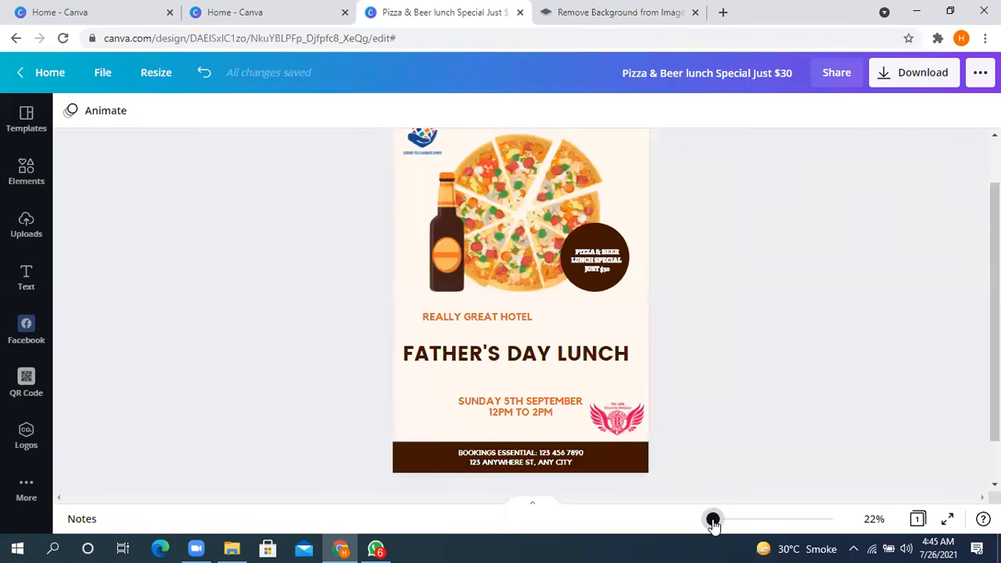
- Try the transparency setting on the badge text, ending at 100, and view its layering and page alignment options
{"action": "left_click", "coordinate": [537, 362]}
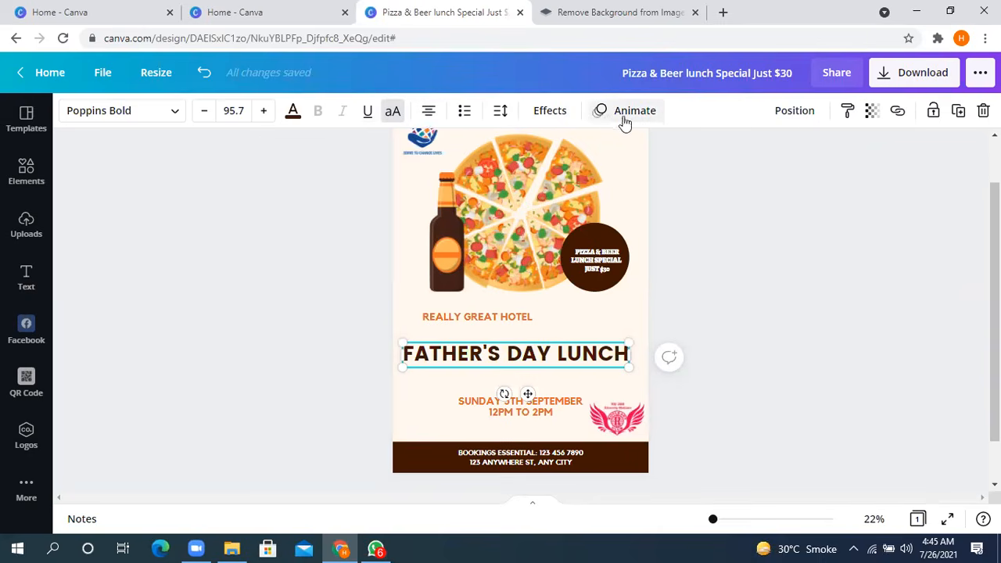
{"action": "left_click", "coordinate": [595, 274]}
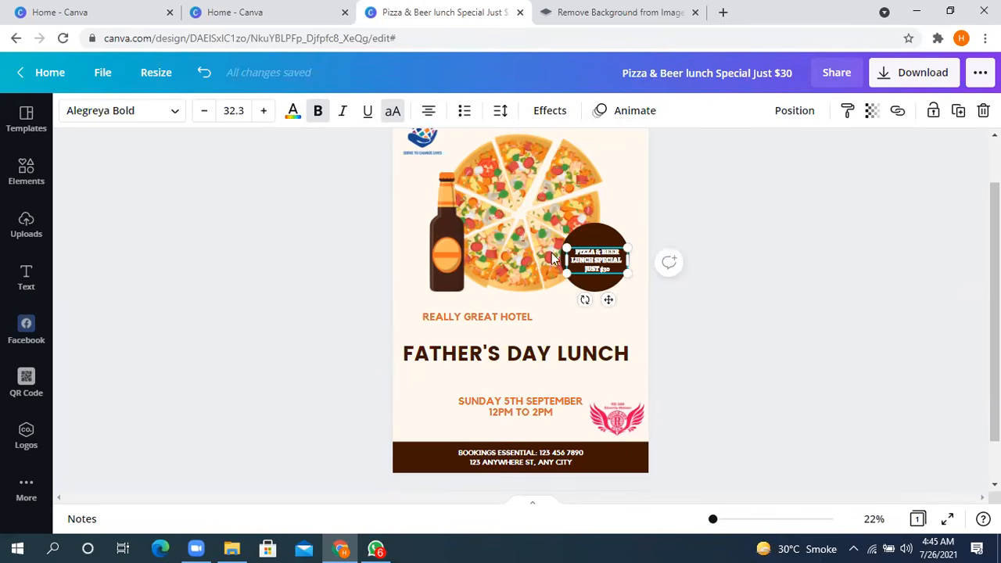
{"action": "left_click", "coordinate": [872, 111]}
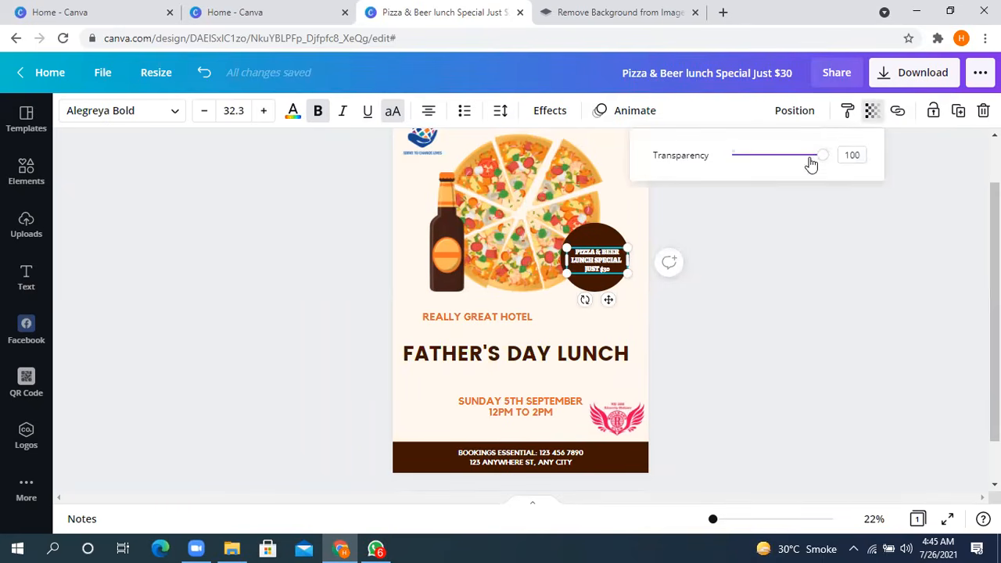
{"action": "mouse_move", "coordinate": [820, 160]}
{"action": "left_mouse_down"}
{"action": "mouse_move", "coordinate": [793, 158]}
{"action": "mouse_move", "coordinate": [838, 157]}
{"action": "left_mouse_up"}
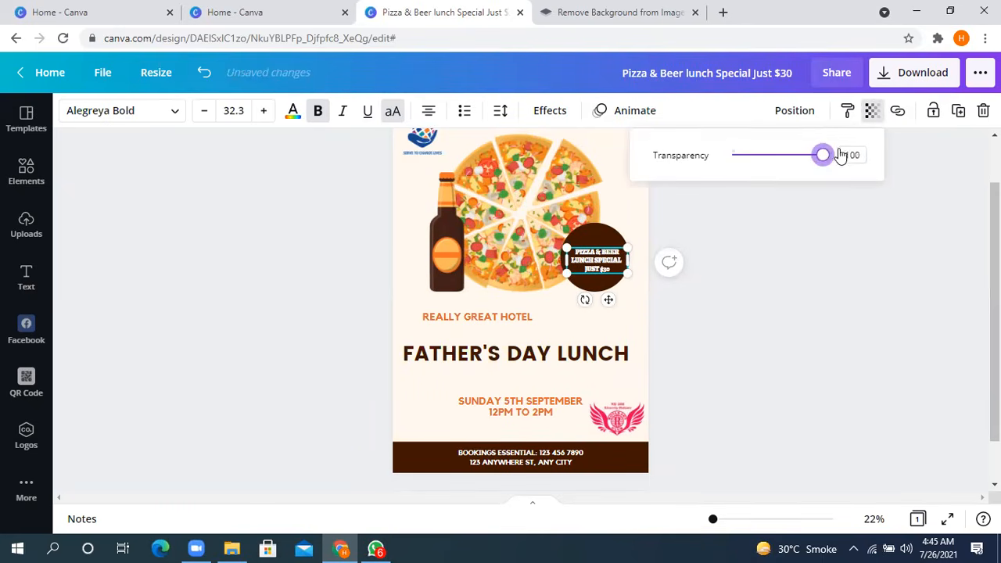
{"action": "left_click", "coordinate": [794, 111]}
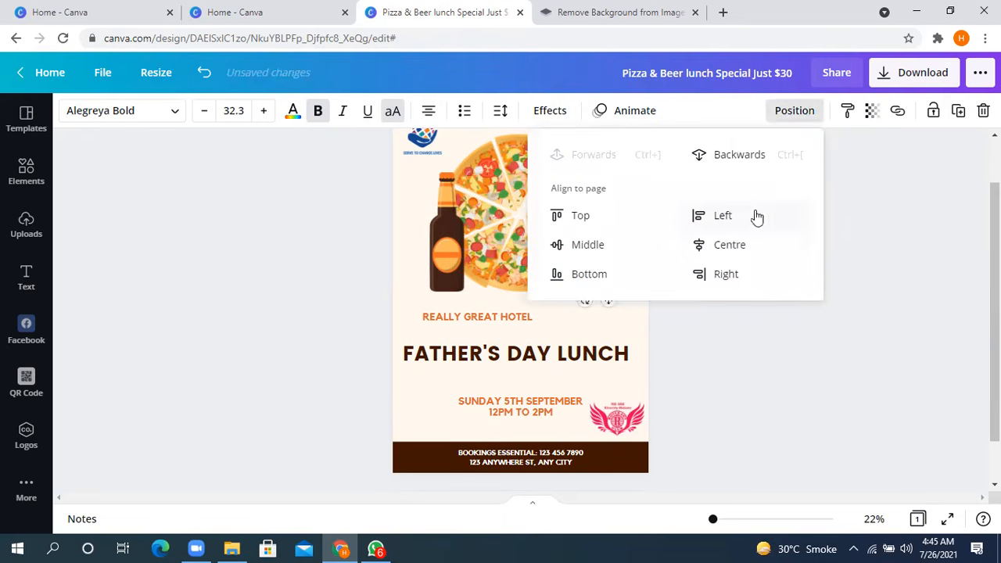
{"action": "left_click", "coordinate": [898, 353]}
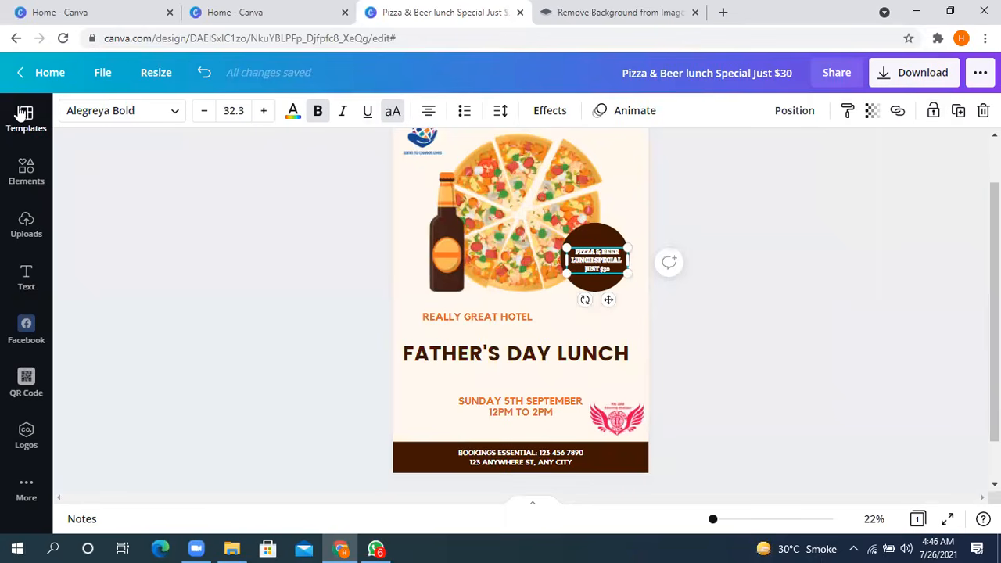
- Look through the available Event Posters templates
{"action": "left_click", "coordinate": [28, 125]}
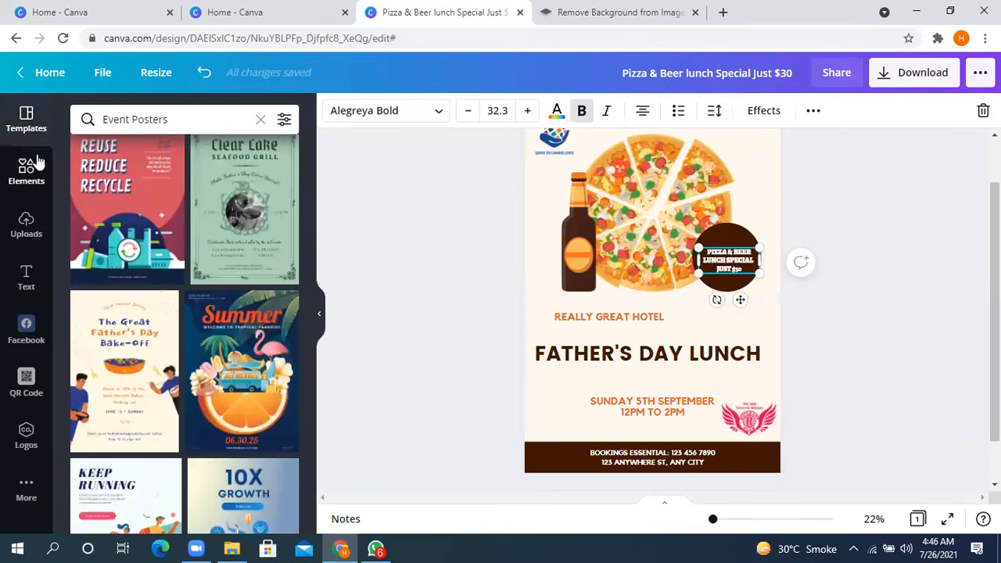
{"action": "scroll", "coordinate": [192, 281], "scroll_direction": "down", "scroll_amount": 4}
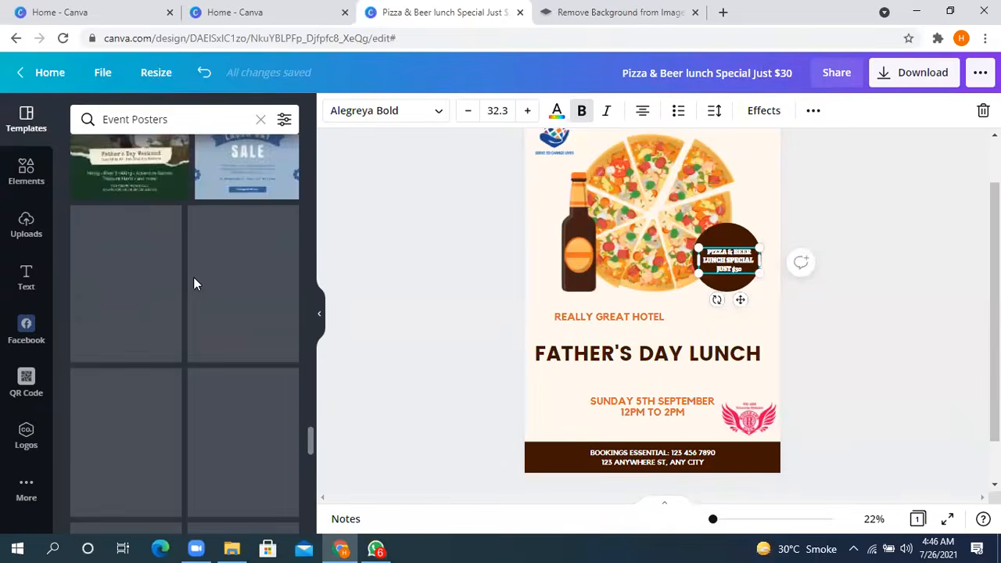
{"action": "scroll", "coordinate": [189, 290], "scroll_direction": "down", "scroll_amount": 5}
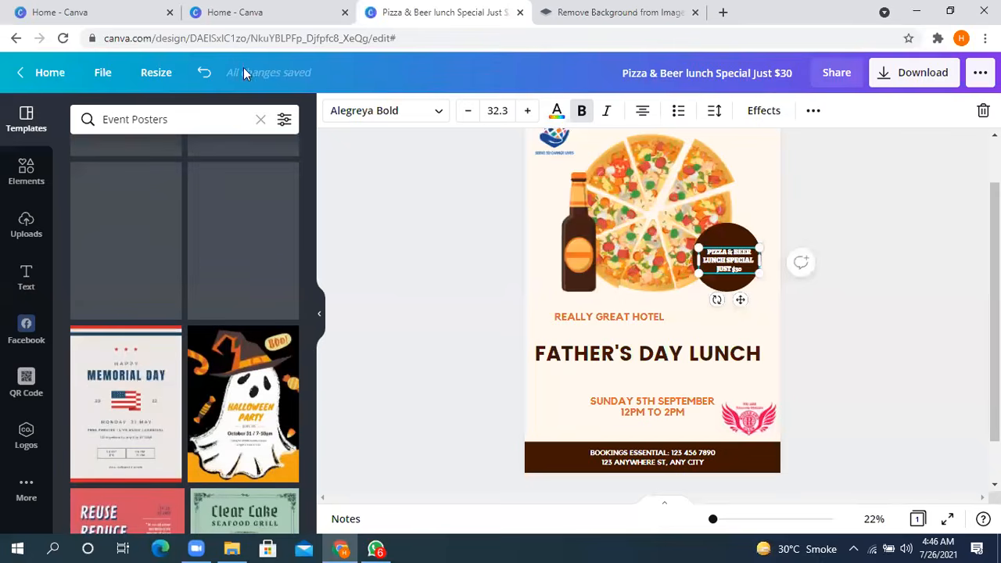
- Replace the template search with "birthday templete" and look through the matching designs
{"action": "left_click", "coordinate": [261, 120]}
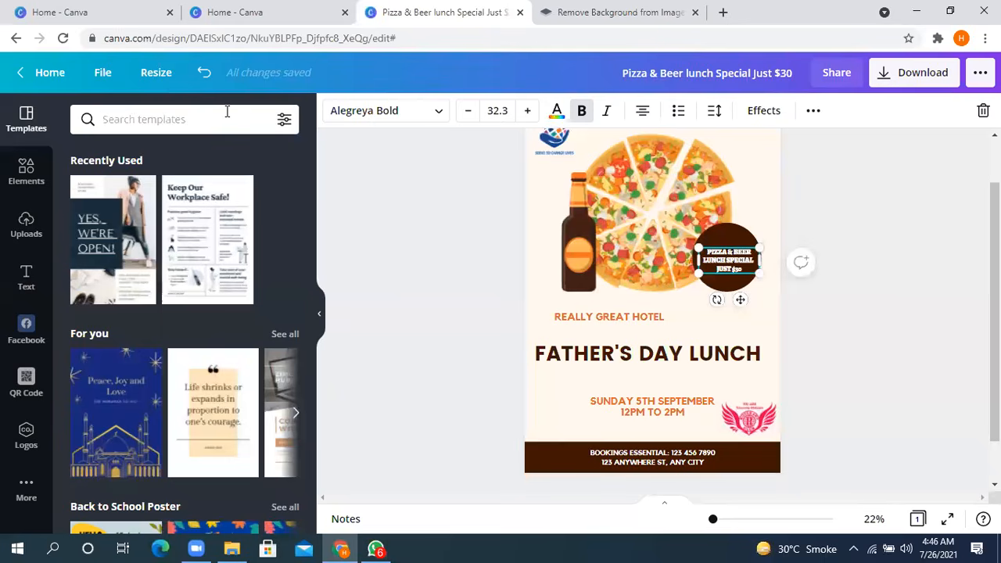
{"action": "type", "text": "birthday templete"}
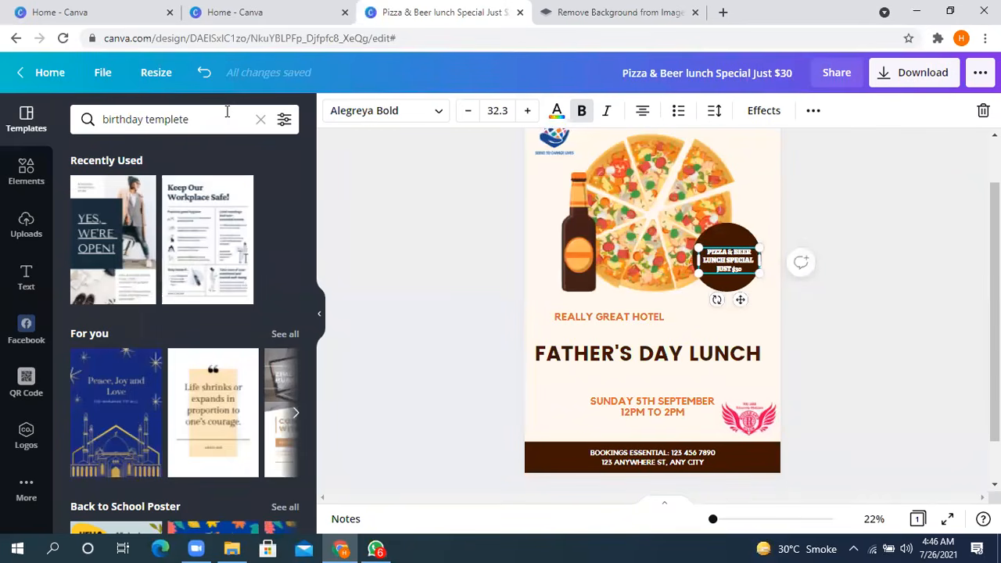
{"action": "key", "text": "Return"}
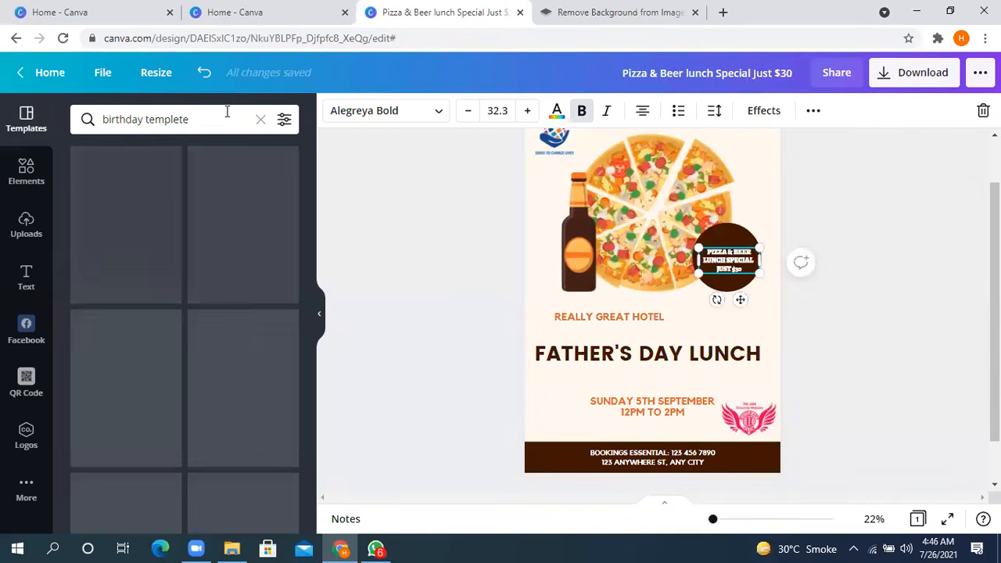
{"action": "scroll", "coordinate": [198, 276], "scroll_direction": "down", "scroll_amount": 10}
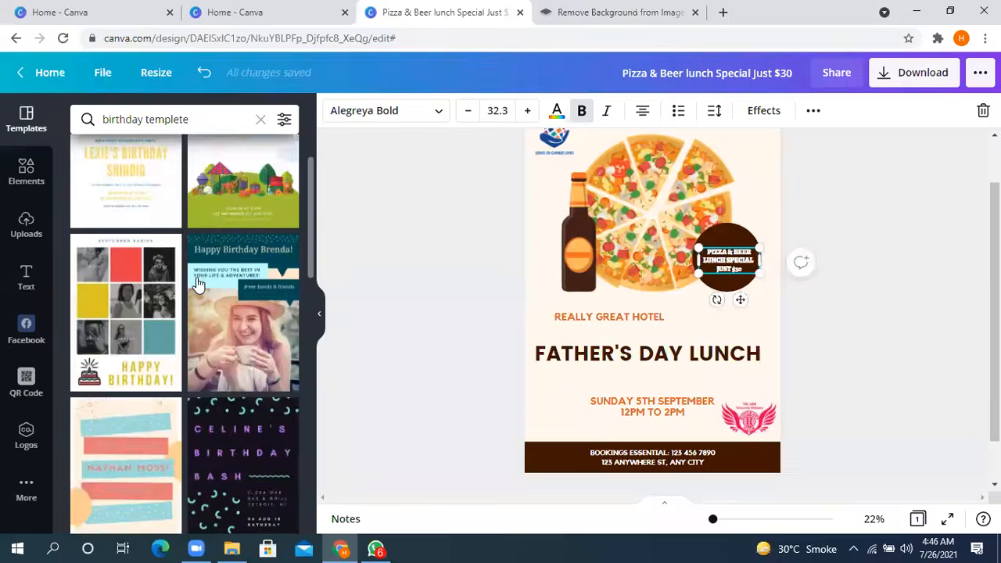
{"action": "scroll", "coordinate": [196, 286], "scroll_direction": "down", "scroll_amount": 5}
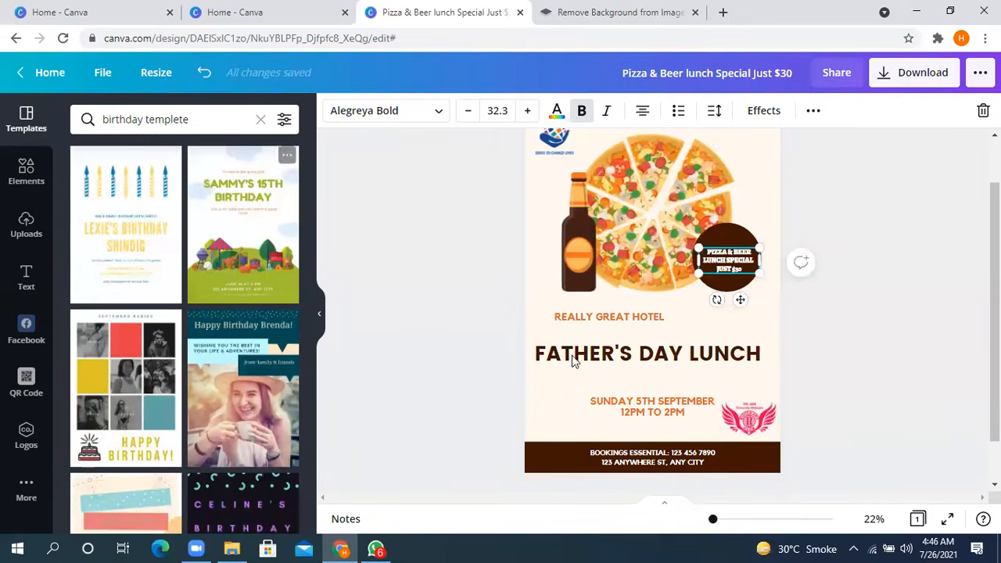
- View the uploaded images, and survey the element categories down to charts, frames and grids
{"action": "left_click", "coordinate": [31, 220]}
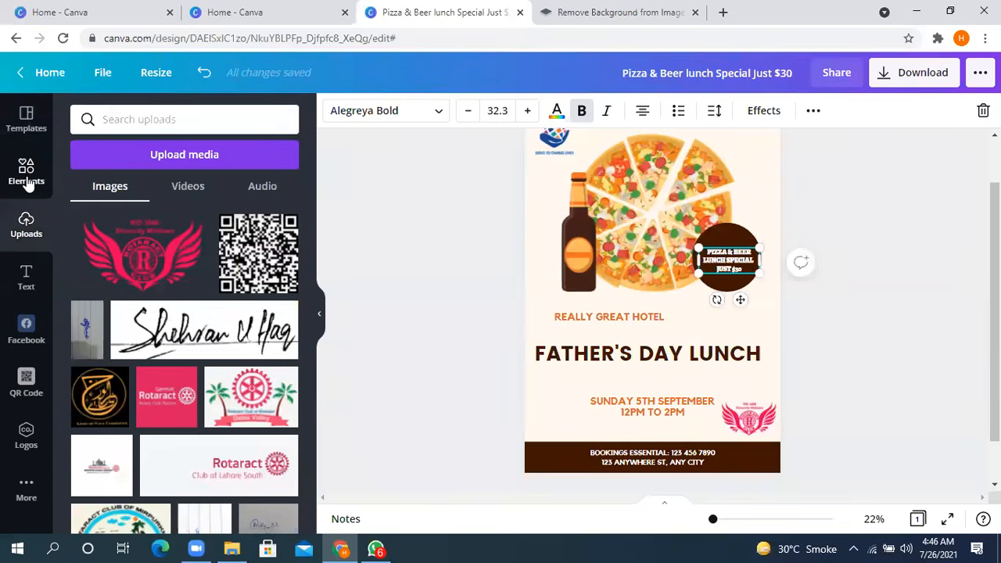
{"action": "left_click", "coordinate": [26, 172]}
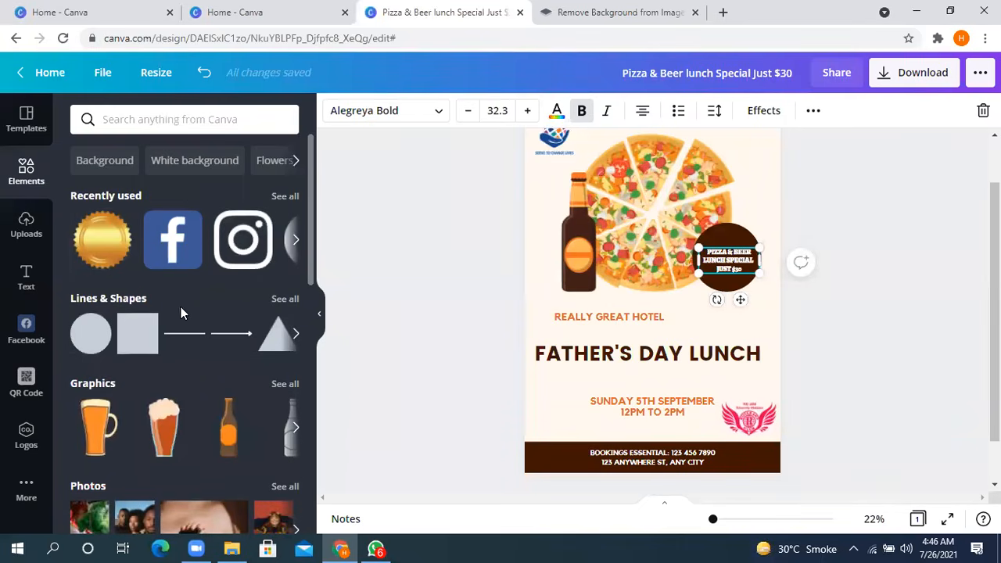
{"action": "scroll", "coordinate": [185, 336], "scroll_direction": "down", "scroll_amount": 8}
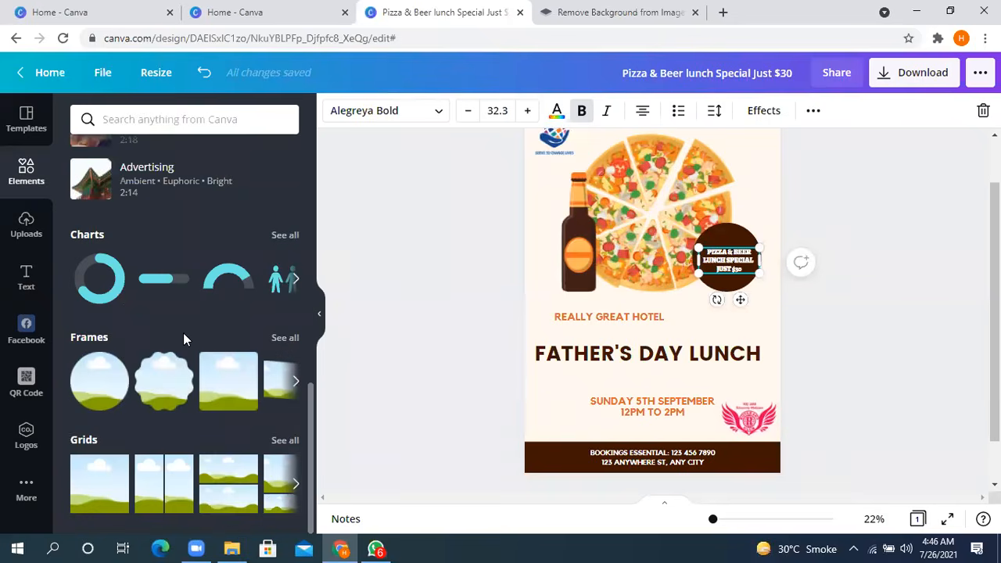
{"action": "scroll", "coordinate": [180, 366], "scroll_direction": "up", "scroll_amount": 8}
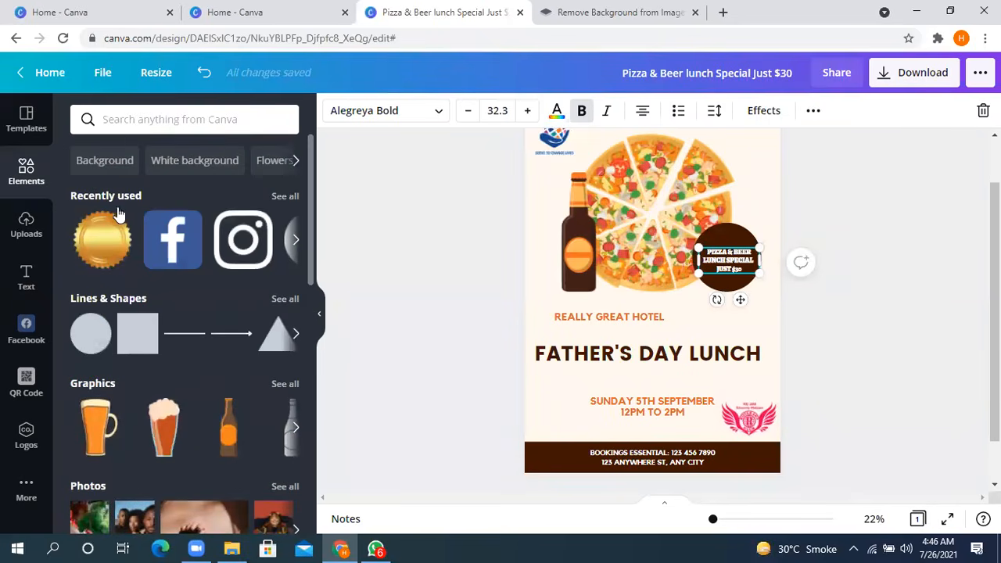
- Look through the recently used elements to the end of their row
{"action": "left_click", "coordinate": [296, 243]}
{"action": "left_click", "coordinate": [296, 242]}
{"action": "left_click", "coordinate": [296, 243]}
{"action": "left_click", "coordinate": [295, 243]}
{"action": "left_click", "coordinate": [296, 242]}
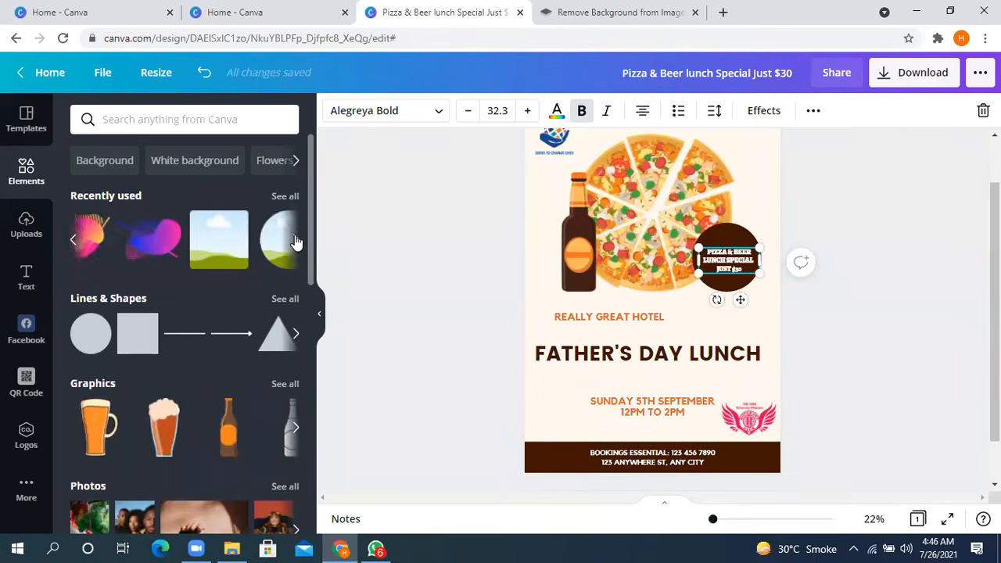
{"action": "left_click", "coordinate": [296, 243]}
{"action": "left_click", "coordinate": [297, 243]}
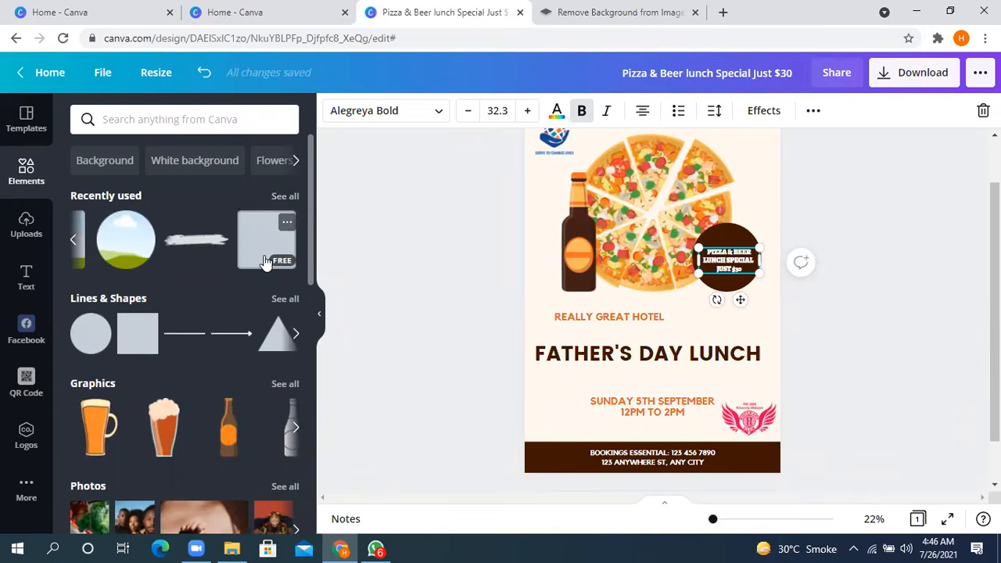
- Browse the available lines and shapes in the element library
{"action": "scroll", "coordinate": [176, 285], "scroll_direction": "down", "scroll_amount": 1}
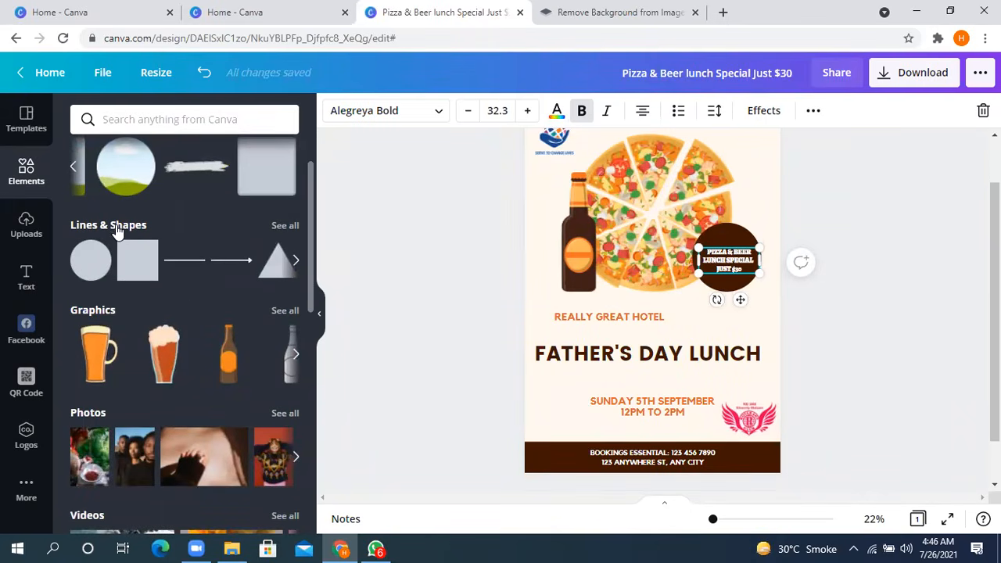
{"action": "left_click", "coordinate": [295, 260]}
{"action": "left_click", "coordinate": [298, 262]}
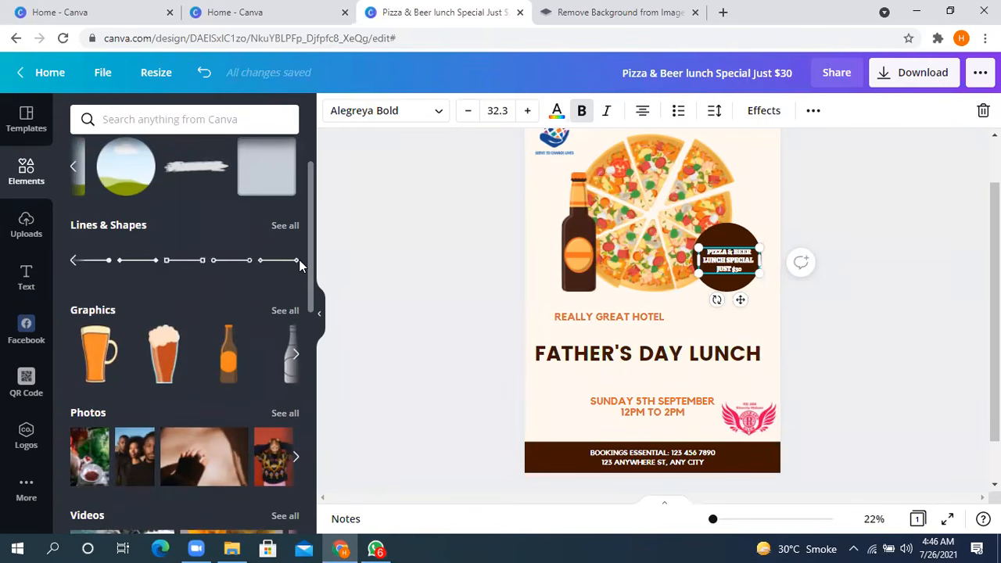
{"action": "scroll", "coordinate": [217, 375], "scroll_direction": "down", "scroll_amount": 2}
{"action": "scroll", "coordinate": [78, 334], "scroll_direction": "up", "scroll_amount": 3}
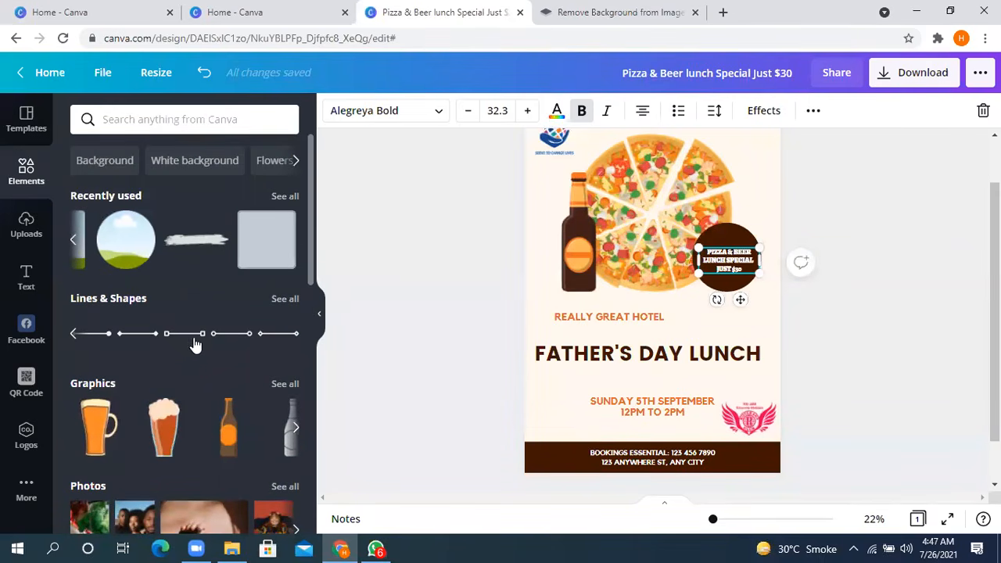
- Browse the graphics and photos offered in the element library
{"action": "scroll", "coordinate": [201, 334], "scroll_direction": "down", "scroll_amount": 2}
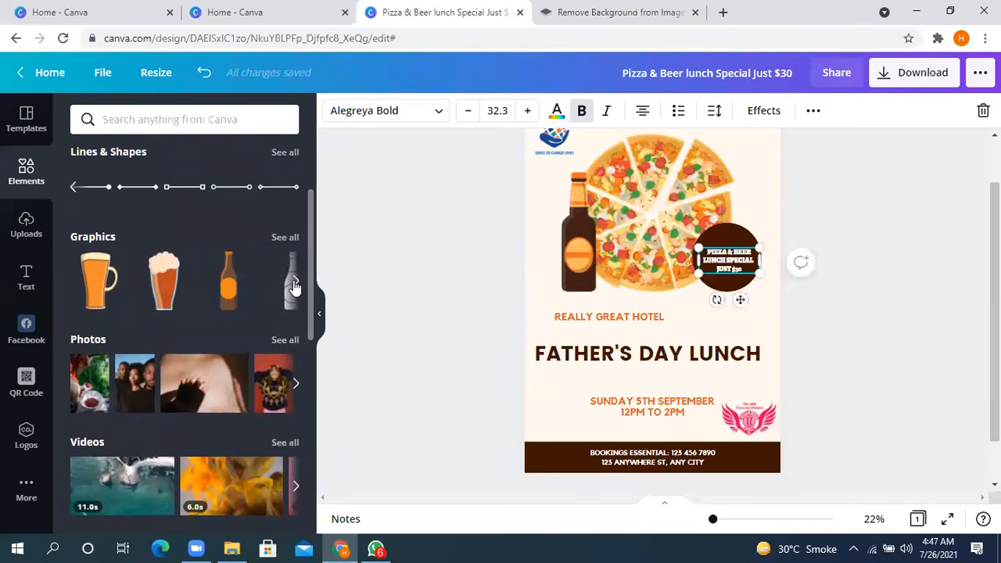
{"action": "left_click", "coordinate": [295, 282]}
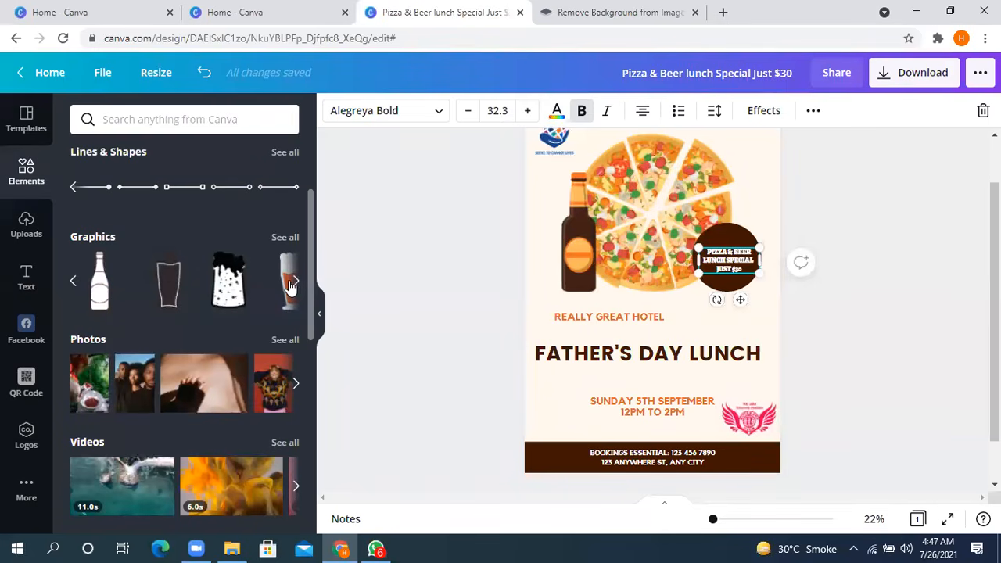
{"action": "left_click", "coordinate": [294, 281]}
{"action": "scroll", "coordinate": [102, 370], "scroll_direction": "down", "scroll_amount": 3}
{"action": "scroll", "coordinate": [253, 312], "scroll_direction": "up", "scroll_amount": 2}
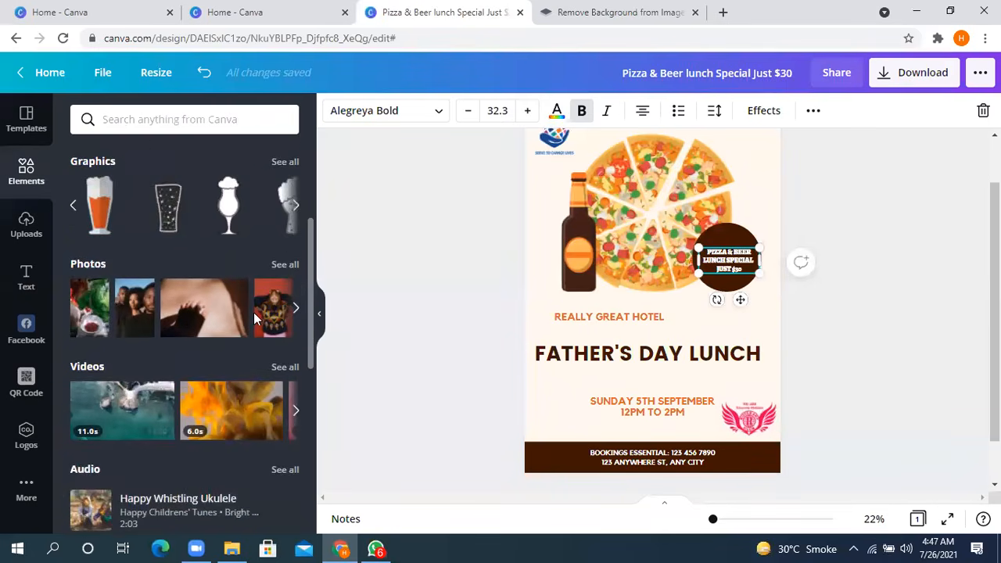
{"action": "left_click", "coordinate": [294, 311]}
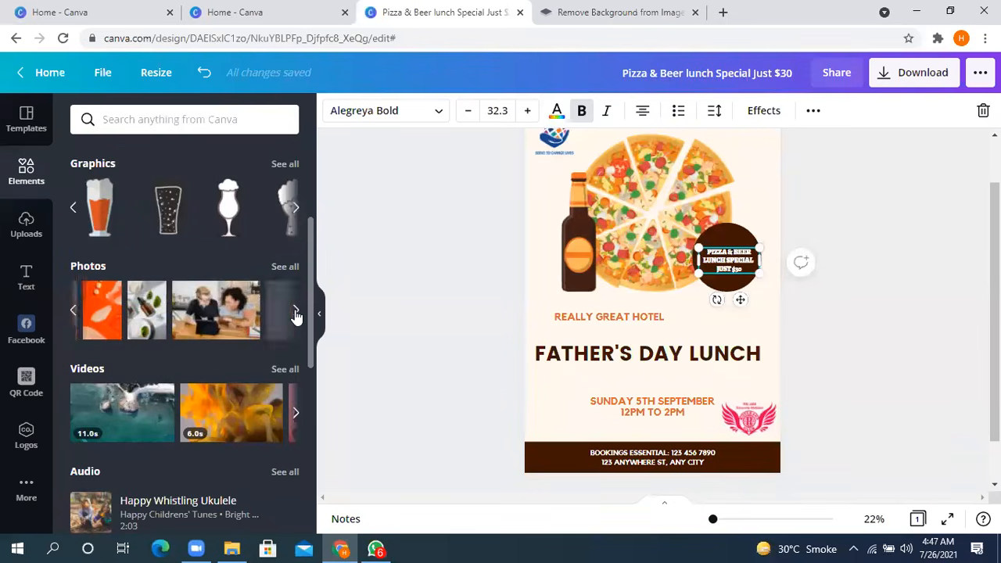
{"action": "left_click", "coordinate": [295, 311]}
{"action": "left_click", "coordinate": [294, 311]}
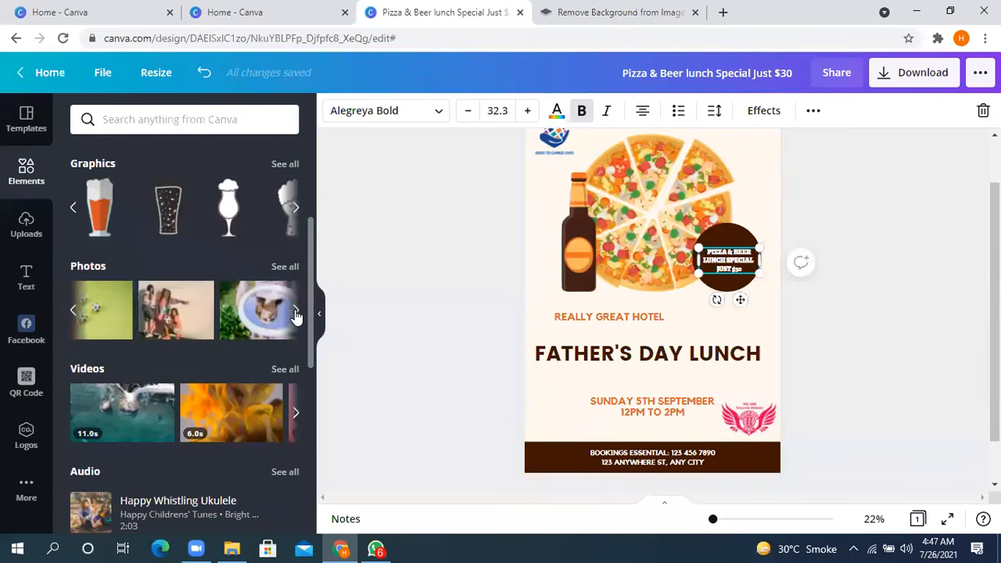
- Look further along the row of suggested photos, and select the poster's background
{"action": "left_click", "coordinate": [295, 312]}
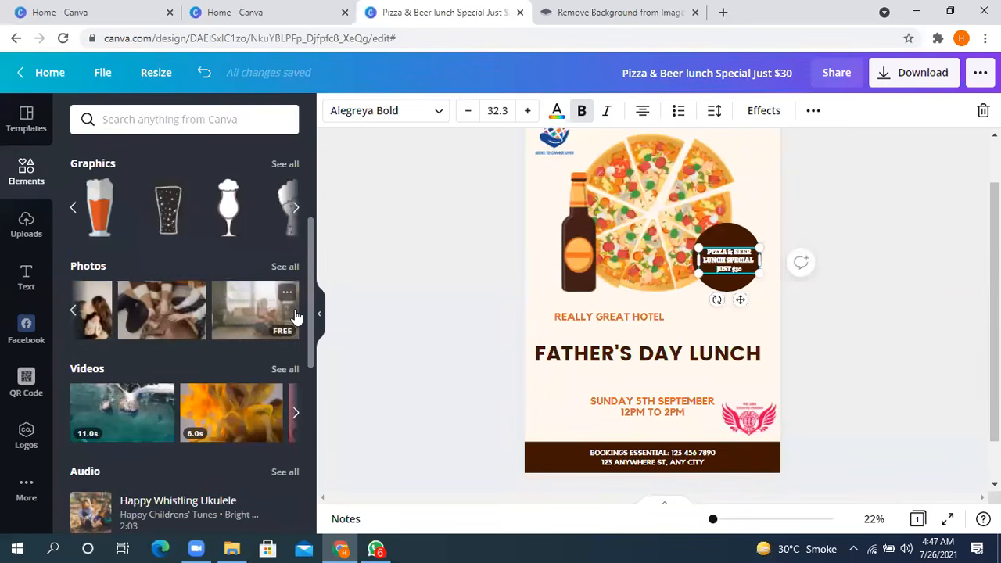
{"action": "scroll", "coordinate": [691, 385], "scroll_direction": "up", "scroll_amount": 1}
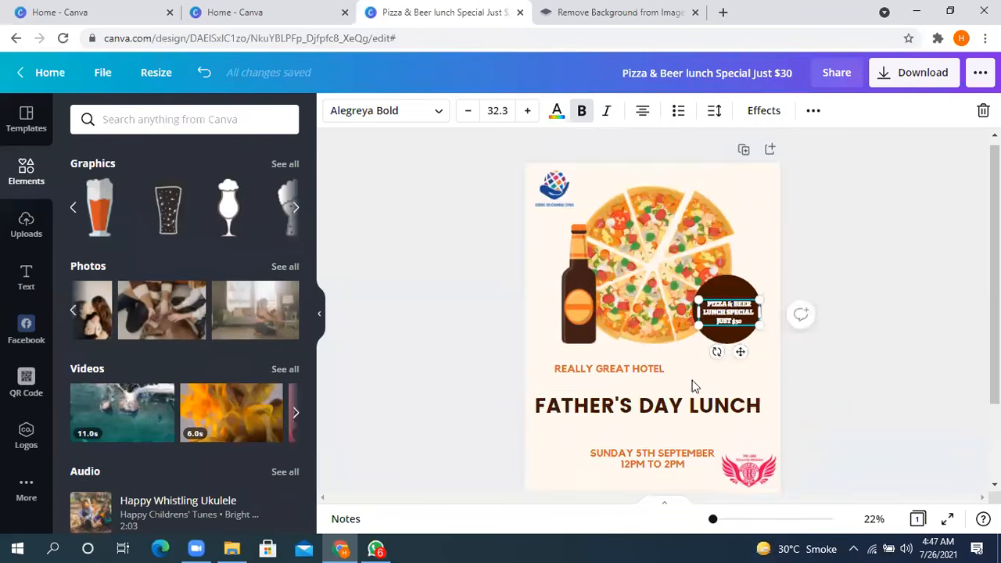
{"action": "left_click", "coordinate": [753, 201]}
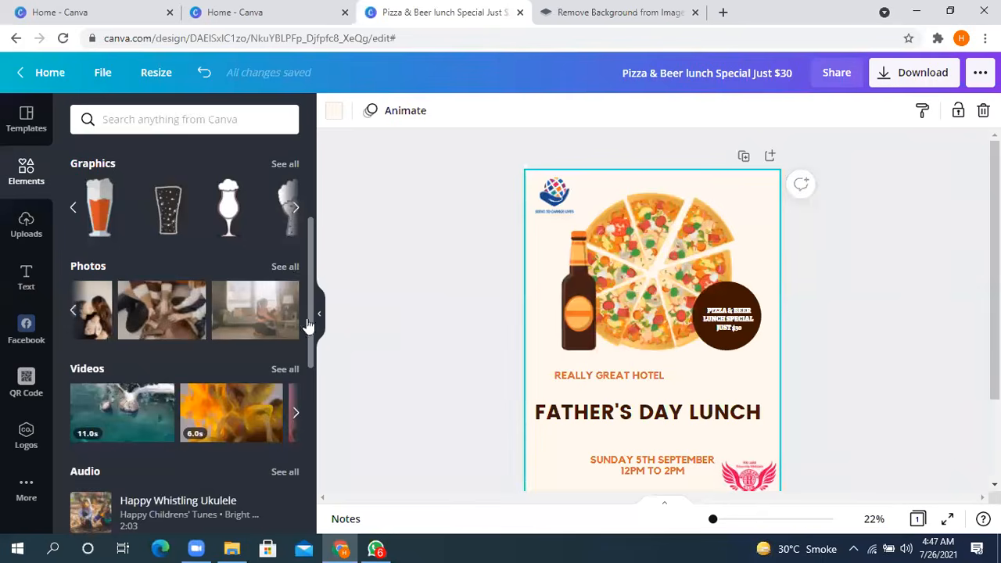
- Search the element library for "hotel" and limit the results to photos
{"action": "left_click", "coordinate": [177, 119]}
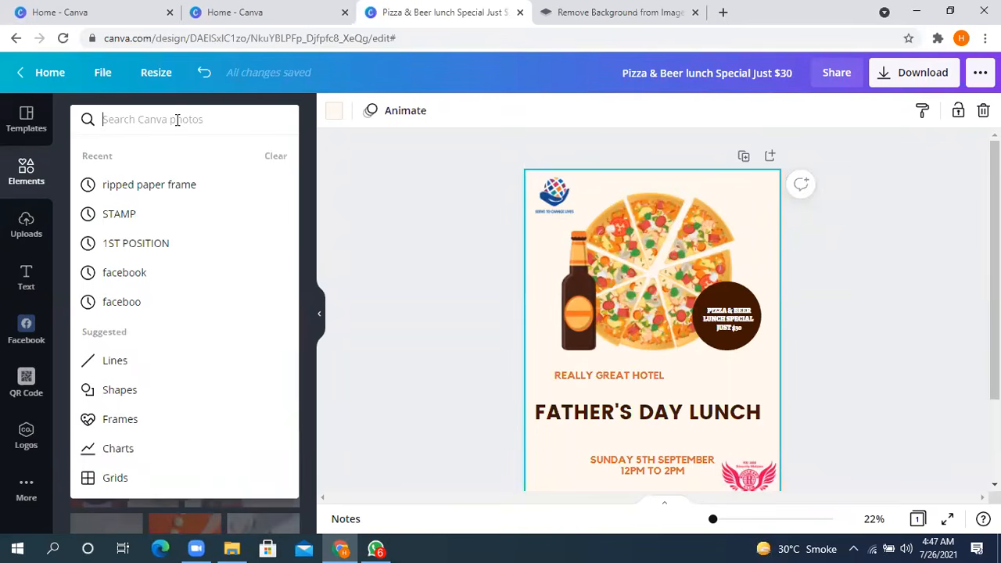
{"action": "type", "text": "f"}
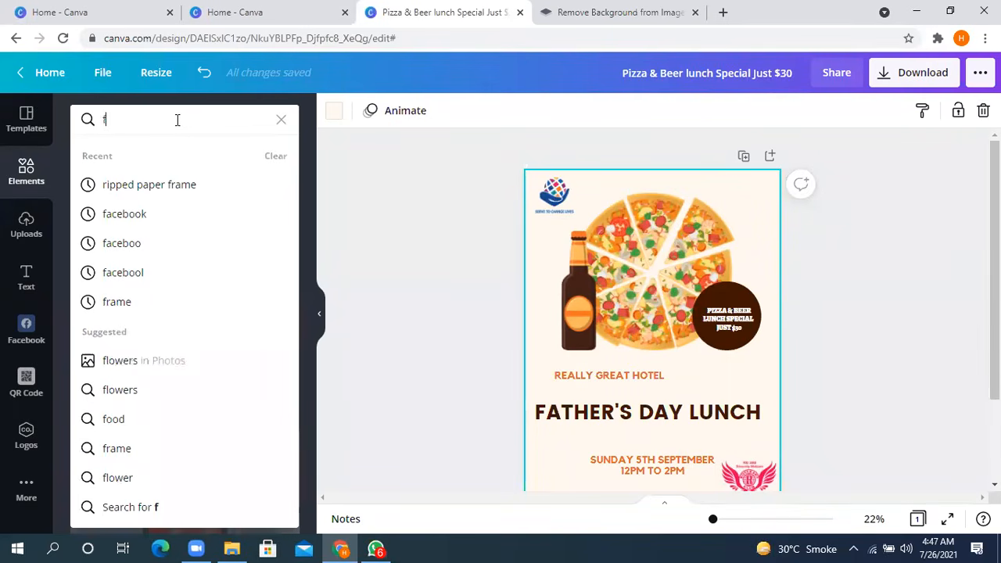
{"action": "key", "text": "BackSpace"}
{"action": "type", "text": "hoy"}
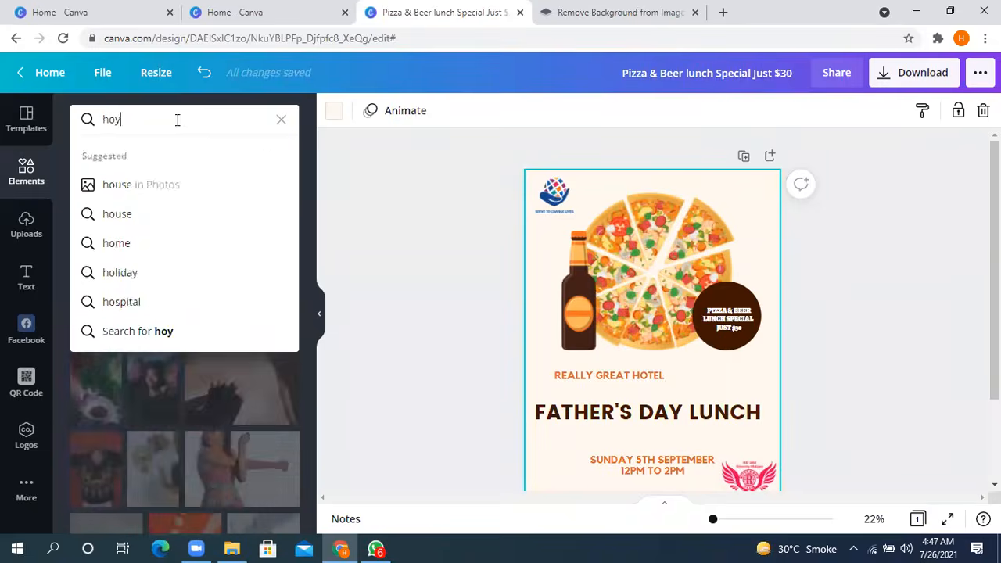
{"action": "key", "text": "BackSpace"}
{"action": "type", "text": "tel"}
{"action": "key", "text": "Return"}
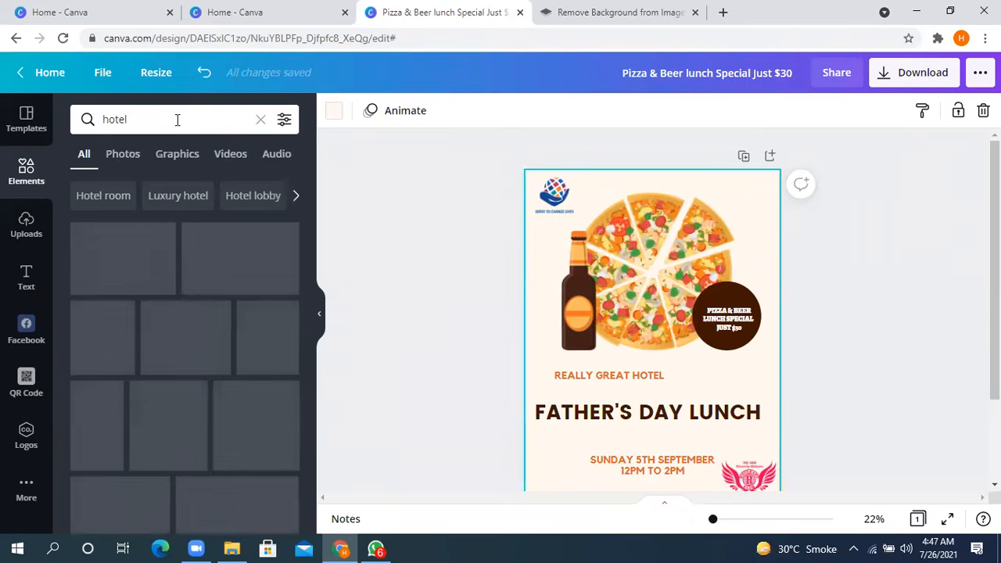
{"action": "left_click", "coordinate": [125, 156]}
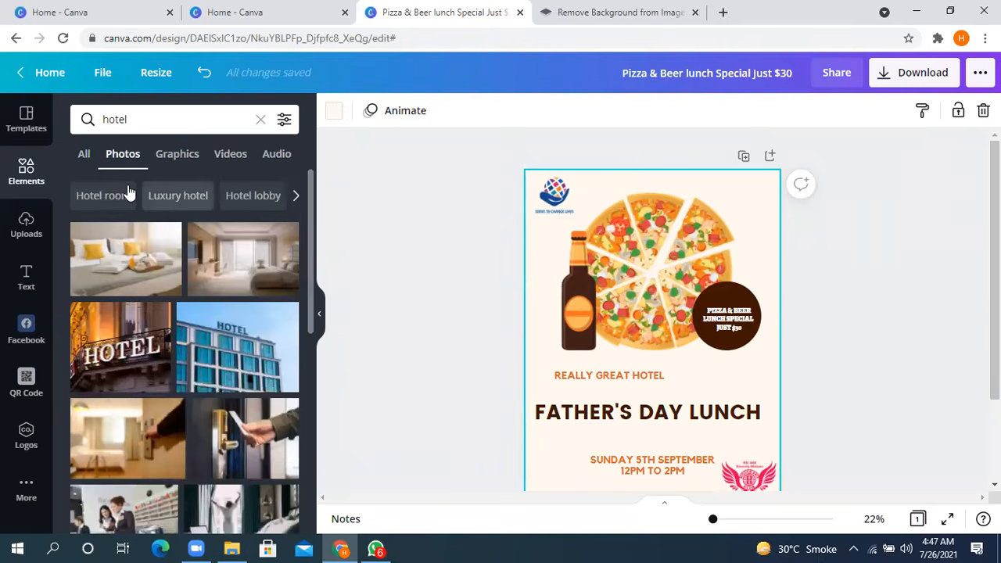
- Add the photo of the white hotel bed with the breakfast tray to the poster, undoing the accidental text move
{"action": "scroll", "coordinate": [129, 219], "scroll_direction": "down", "scroll_amount": 4}
{"action": "scroll", "coordinate": [134, 217], "scroll_direction": "down", "scroll_amount": 5}
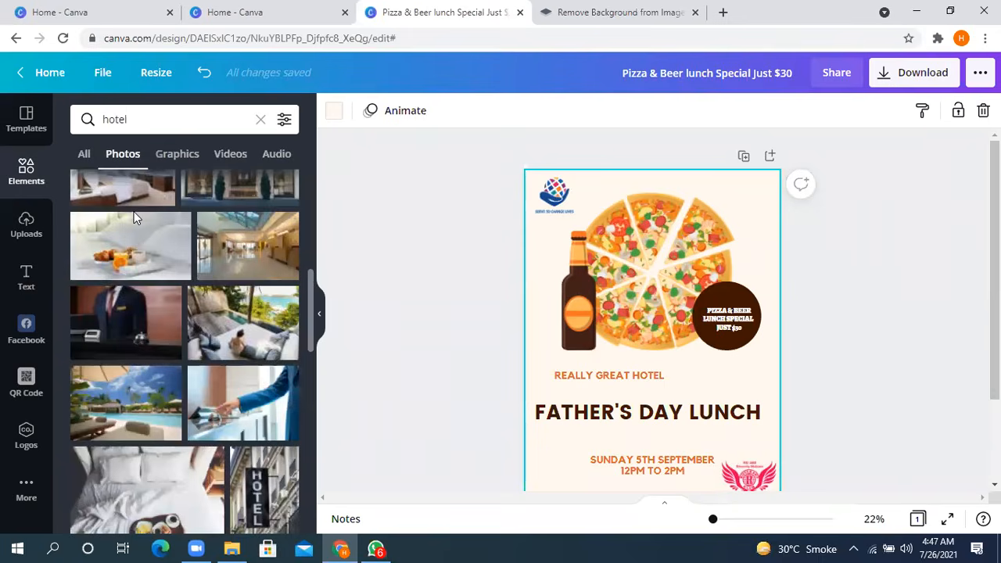
{"action": "scroll", "coordinate": [161, 297], "scroll_direction": "up", "scroll_amount": 2}
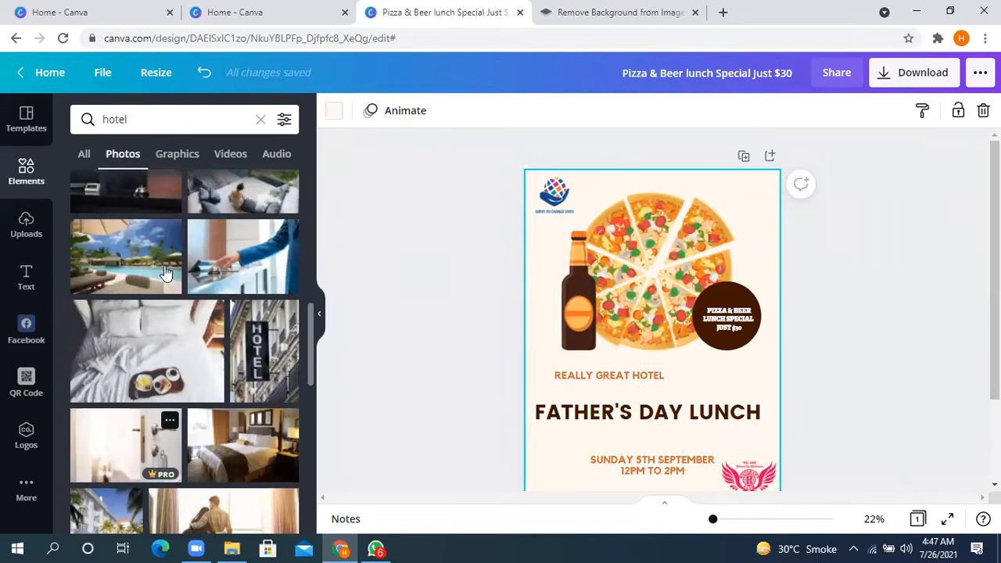
{"action": "left_click", "coordinate": [137, 359]}
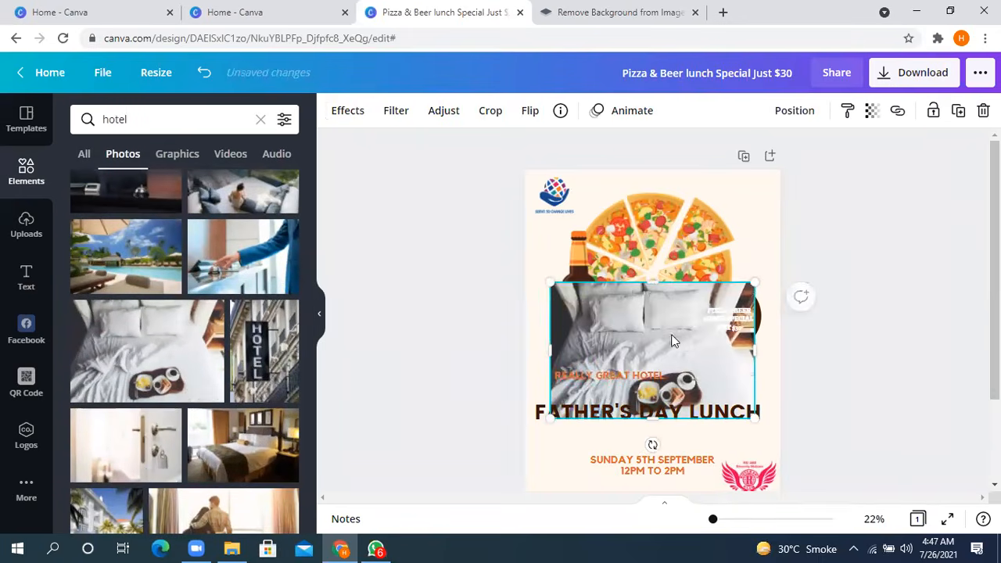
{"action": "left_click_drag", "start_coordinate": [733, 378], "coordinate": [701, 313]}
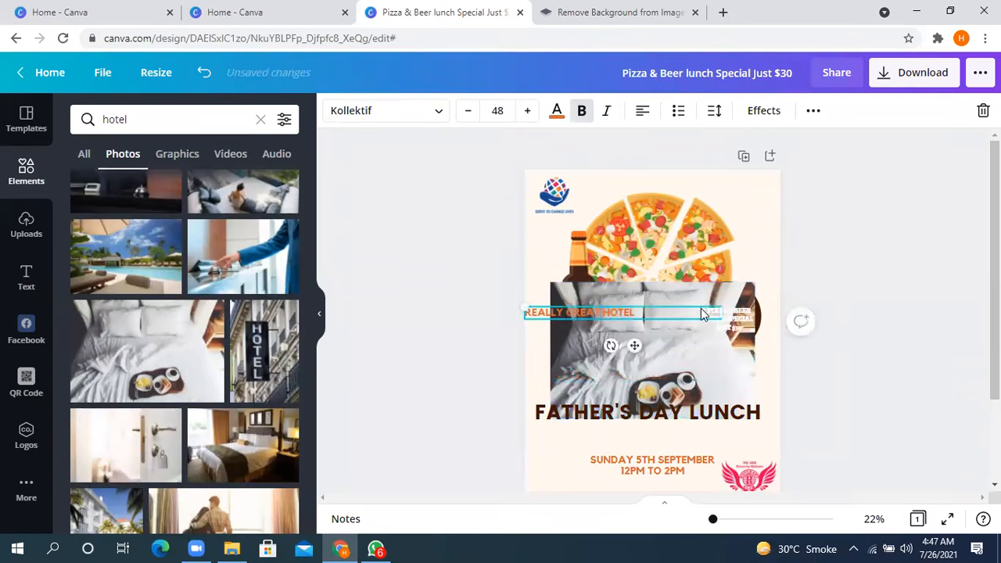
{"action": "key", "text": "ctrl+z"}
- Move, crop and enlarge the hotel bed photo until it covers the entire poster page
{"action": "left_click_drag", "start_coordinate": [711, 314], "coordinate": [724, 171]}
{"action": "left_click_drag", "start_coordinate": [728, 304], "coordinate": [762, 362]}
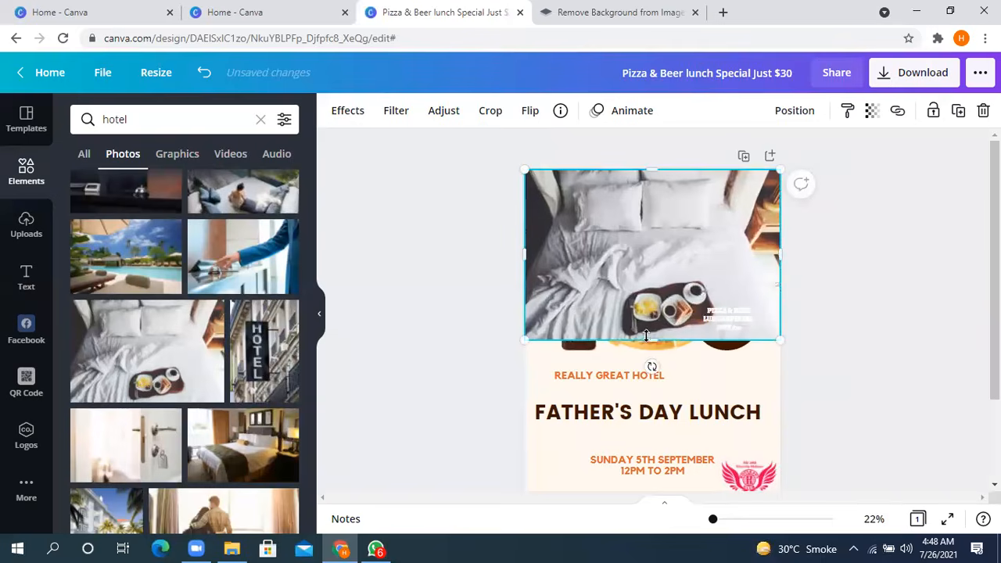
{"action": "mouse_move", "coordinate": [656, 341]}
{"action": "left_mouse_down"}
{"action": "mouse_move", "coordinate": [662, 501]}
{"action": "mouse_move", "coordinate": [662, 390]}
{"action": "mouse_move", "coordinate": [644, 331]}
{"action": "left_mouse_up"}
{"action": "left_click_drag", "start_coordinate": [778, 251], "coordinate": [747, 251]}
{"action": "left_click_drag", "start_coordinate": [535, 250], "coordinate": [596, 252]}
{"action": "mouse_move", "coordinate": [674, 335]}
{"action": "left_mouse_down"}
{"action": "mouse_move", "coordinate": [676, 410]}
{"action": "mouse_move", "coordinate": [674, 332]}
{"action": "left_mouse_up"}
{"action": "left_click_drag", "start_coordinate": [581, 365], "coordinate": [547, 427]}
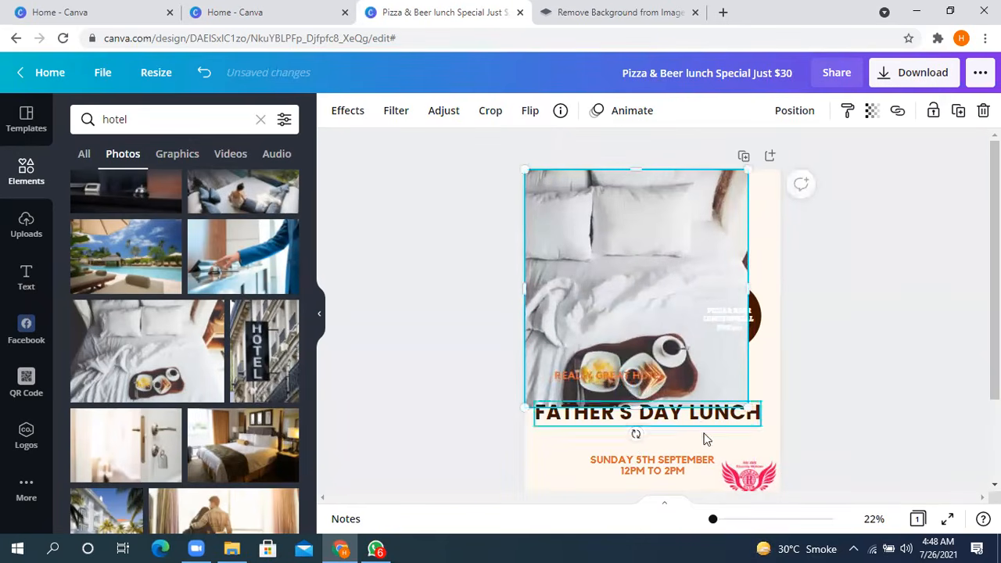
{"action": "left_click_drag", "start_coordinate": [757, 422], "coordinate": [774, 458]}
{"action": "left_click_drag", "start_coordinate": [662, 443], "coordinate": [665, 504]}
{"action": "left_click", "coordinate": [872, 291]}
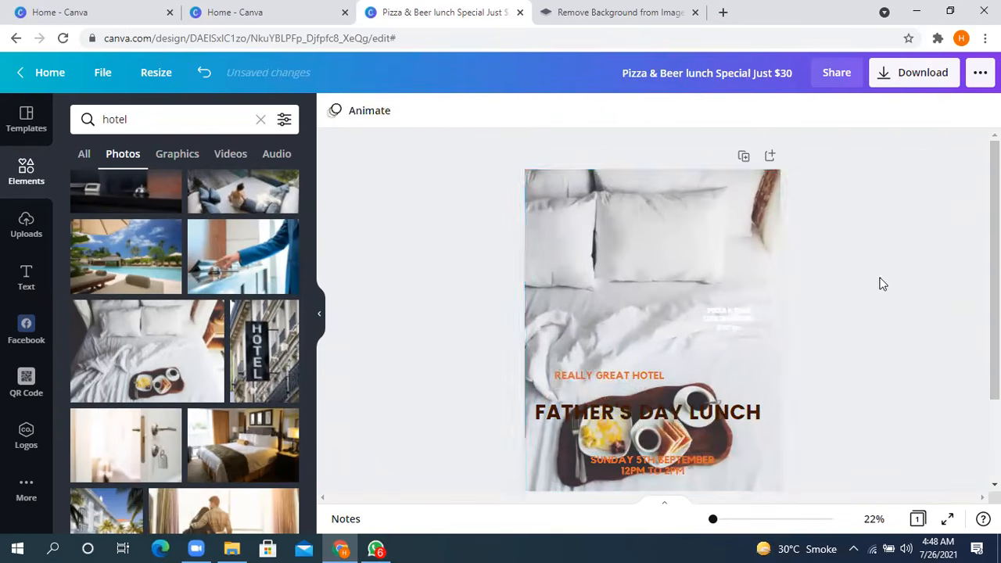
- Send the hotel bed photo backwards, behind the pizza, bottle, logos and text
{"action": "left_click", "coordinate": [754, 230]}
{"action": "left_click", "coordinate": [797, 114]}
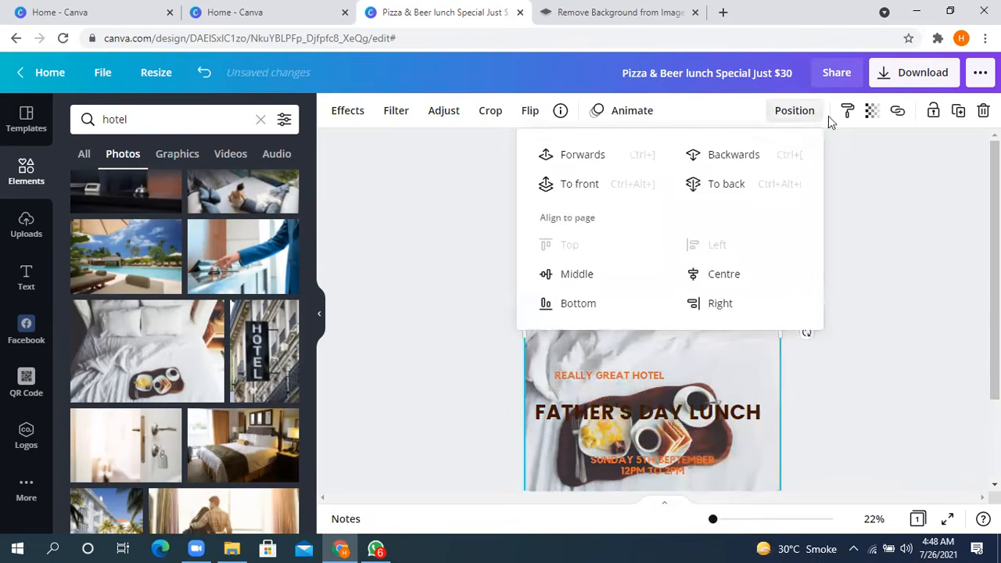
{"action": "left_click", "coordinate": [727, 156]}
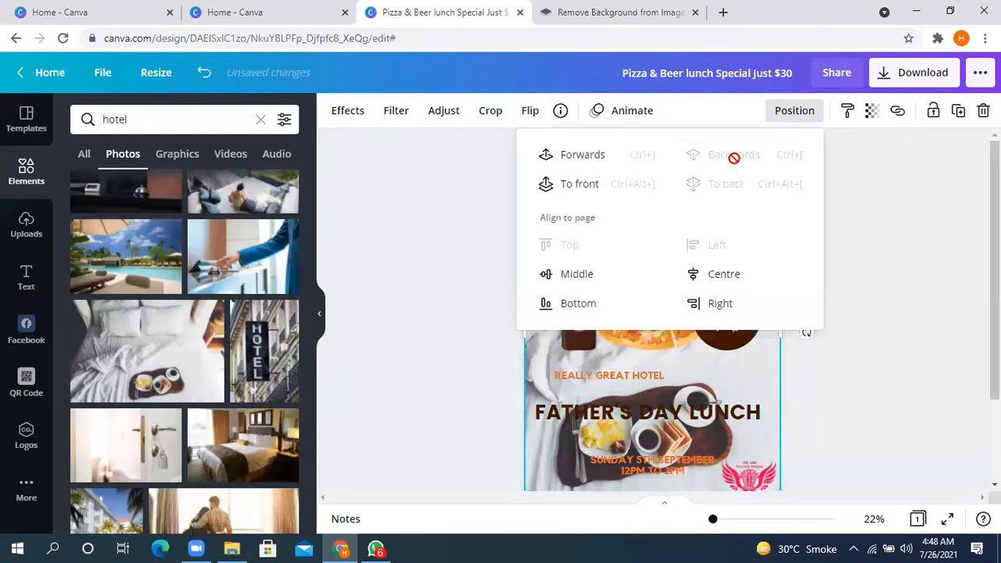
{"action": "left_click", "coordinate": [923, 276]}
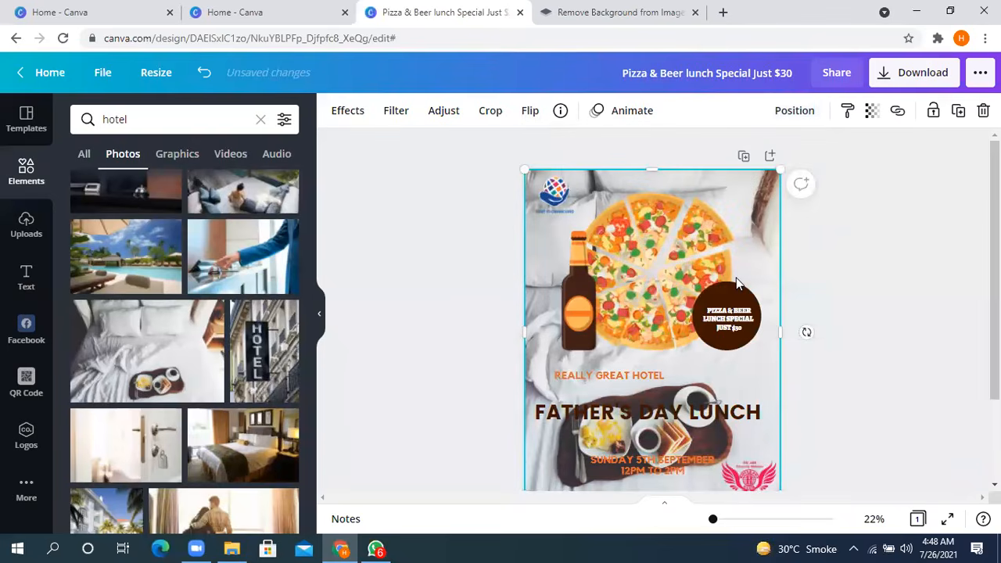
{"action": "scroll", "coordinate": [732, 299], "scroll_direction": "down", "scroll_amount": 2}
{"action": "scroll", "coordinate": [732, 300], "scroll_direction": "down", "scroll_amount": 1}
{"action": "scroll", "coordinate": [743, 281], "scroll_direction": "up", "scroll_amount": 3}
{"action": "scroll", "coordinate": [220, 397], "scroll_direction": "down", "scroll_amount": 5}
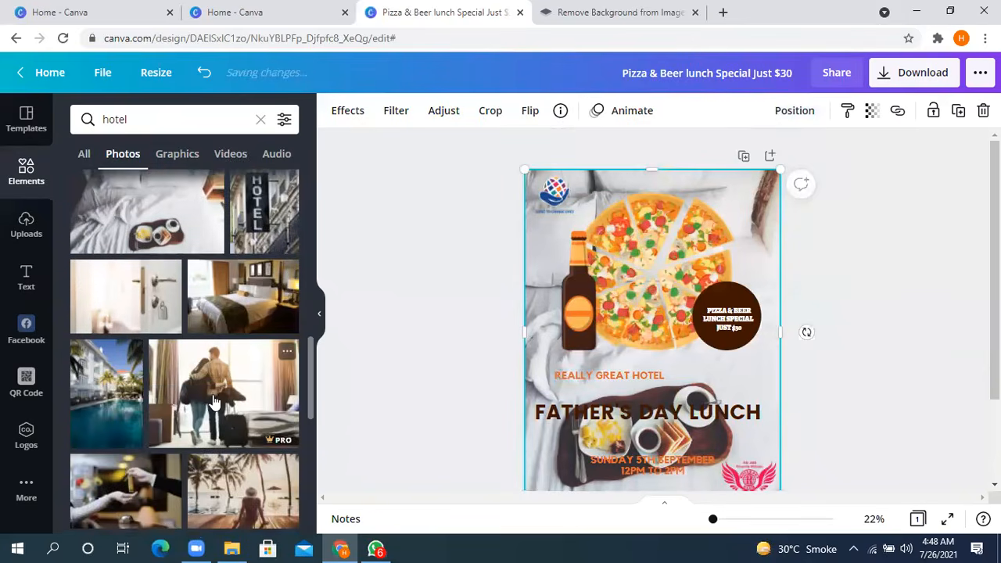
{"action": "scroll", "coordinate": [221, 397], "scroll_direction": "up", "scroll_amount": 10}
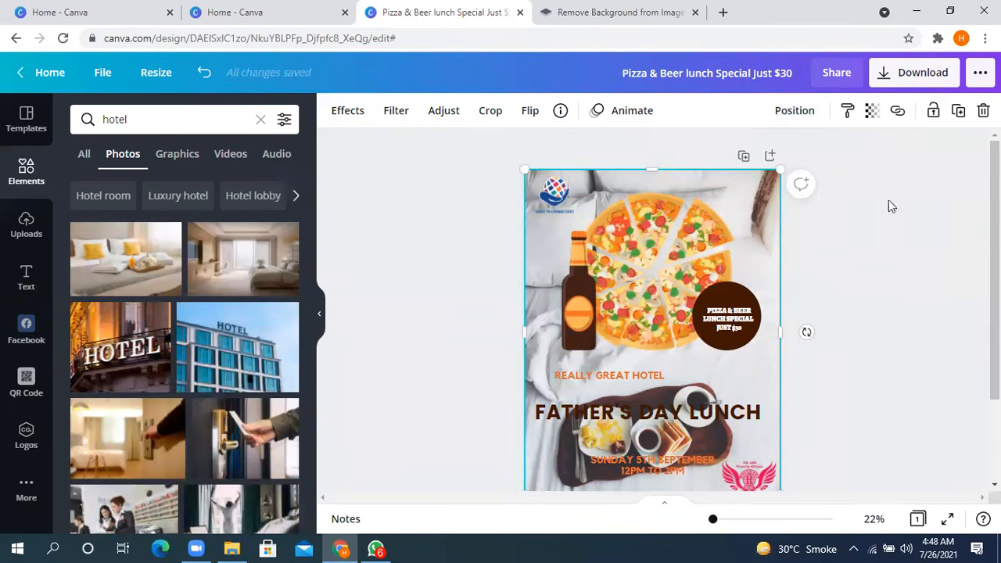
- Set the hotel bed photo's transparency to 12 and deselect it
{"action": "left_click", "coordinate": [871, 113]}
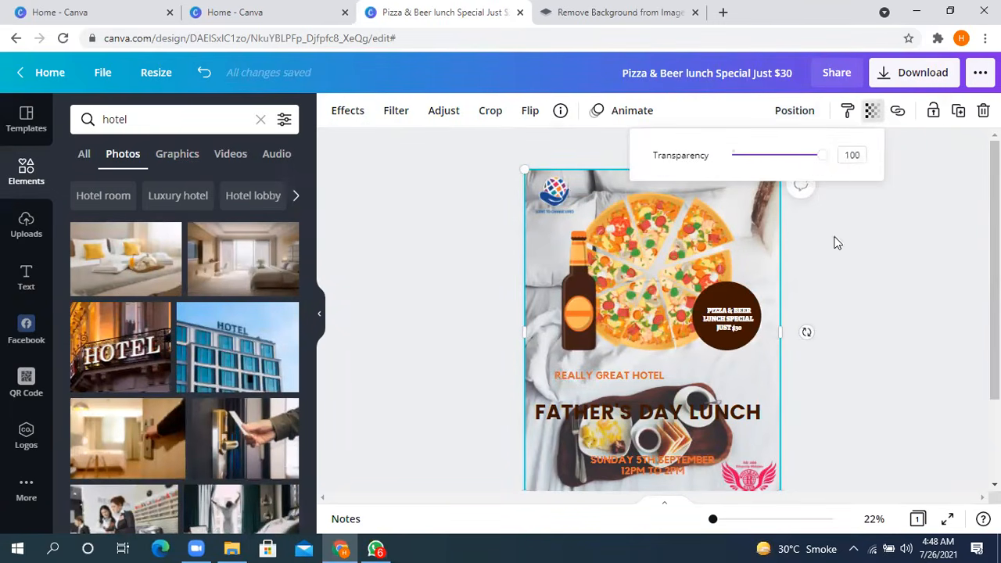
{"action": "left_click_drag", "start_coordinate": [825, 162], "coordinate": [745, 172]}
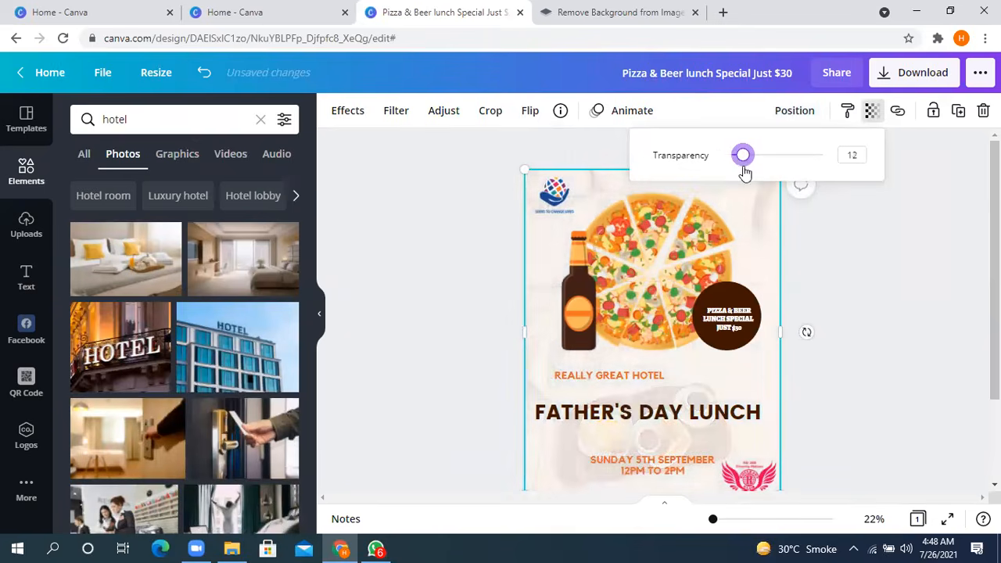
{"action": "left_click", "coordinate": [872, 285]}
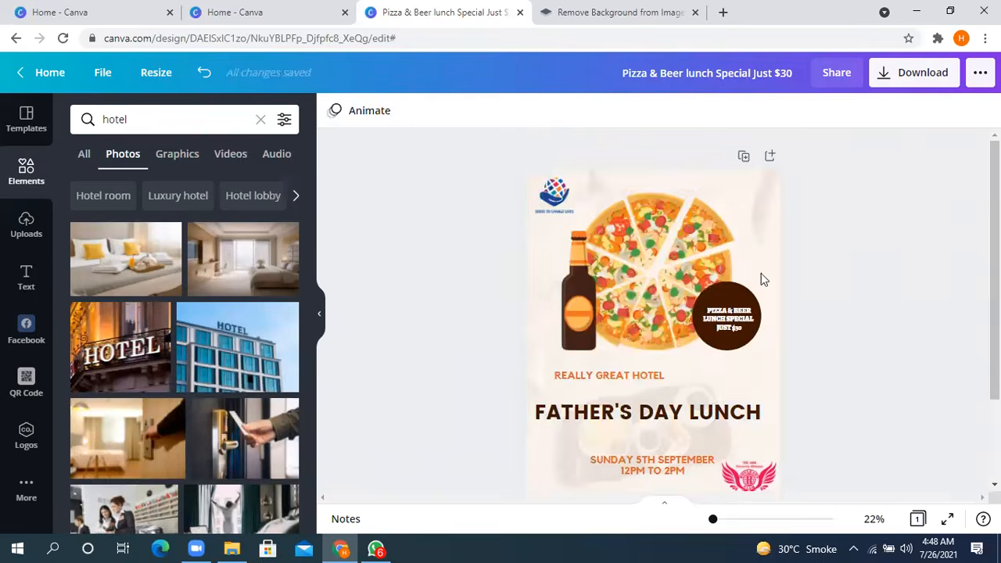
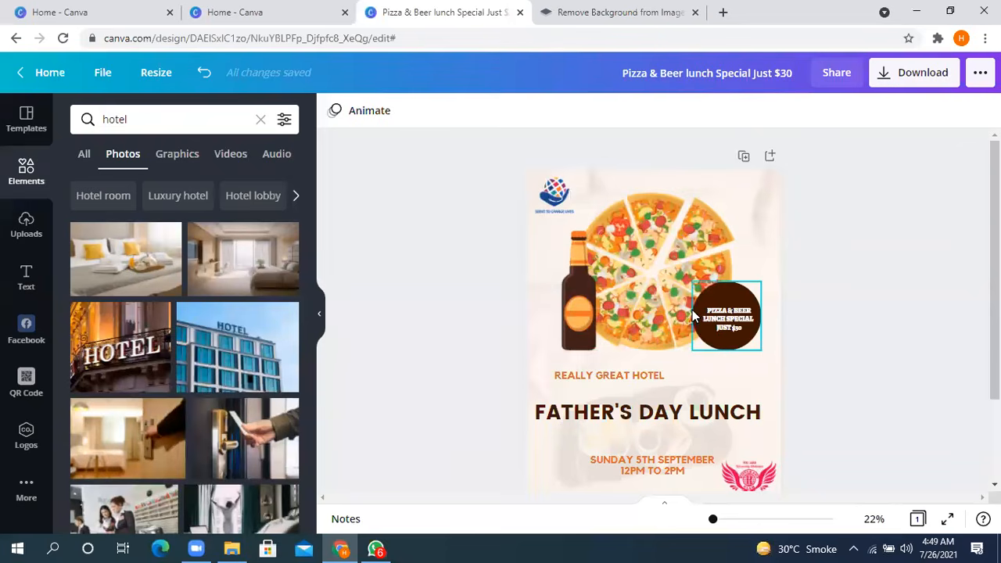
- Upload the image file midtown-removebg-preview from the computer's Downloads folder to the image library
{"action": "left_click", "coordinate": [763, 190]}
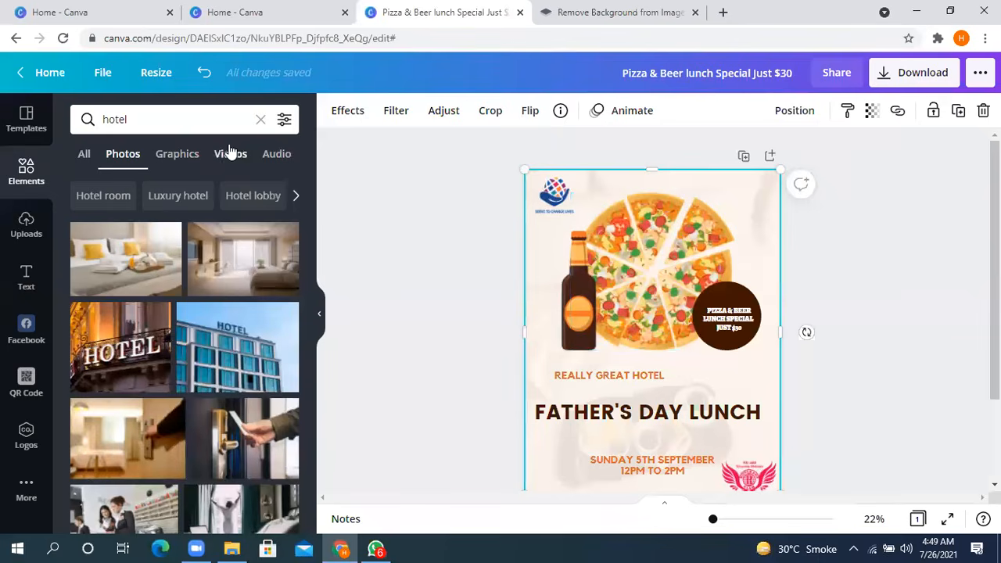
{"action": "left_click", "coordinate": [23, 223]}
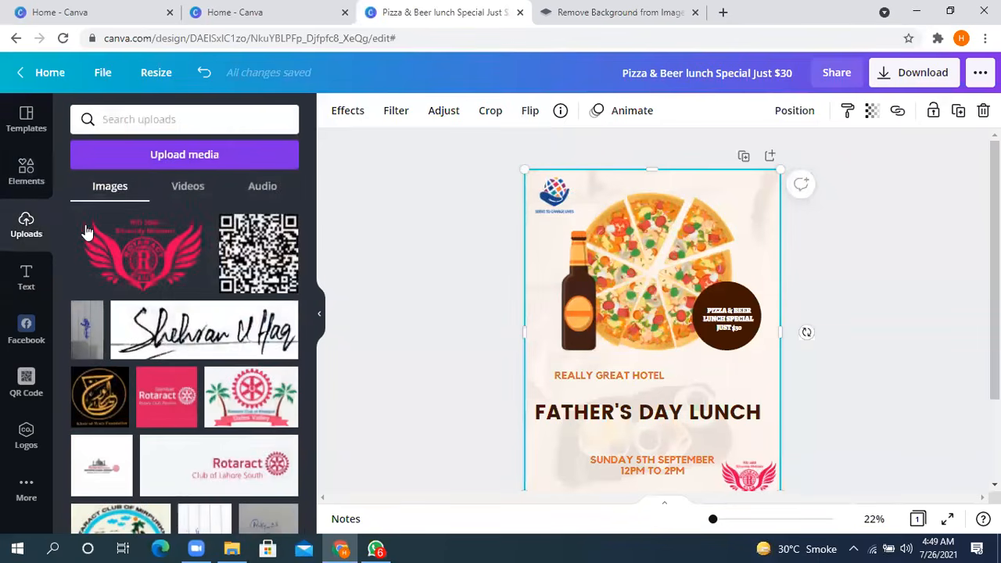
{"action": "left_click", "coordinate": [155, 155]}
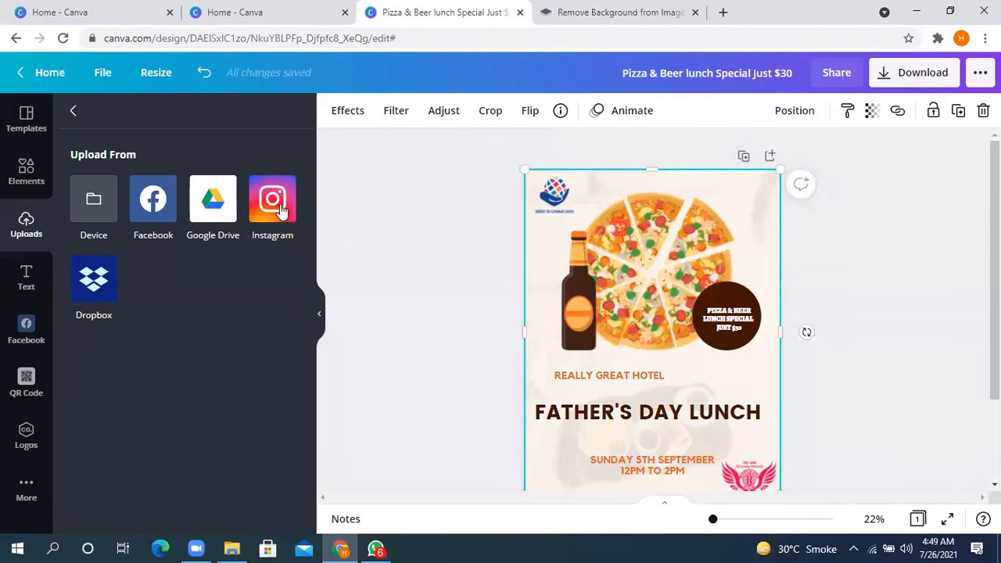
{"action": "left_click", "coordinate": [93, 204]}
{"action": "scroll", "coordinate": [202, 289], "scroll_direction": "down", "scroll_amount": 6}
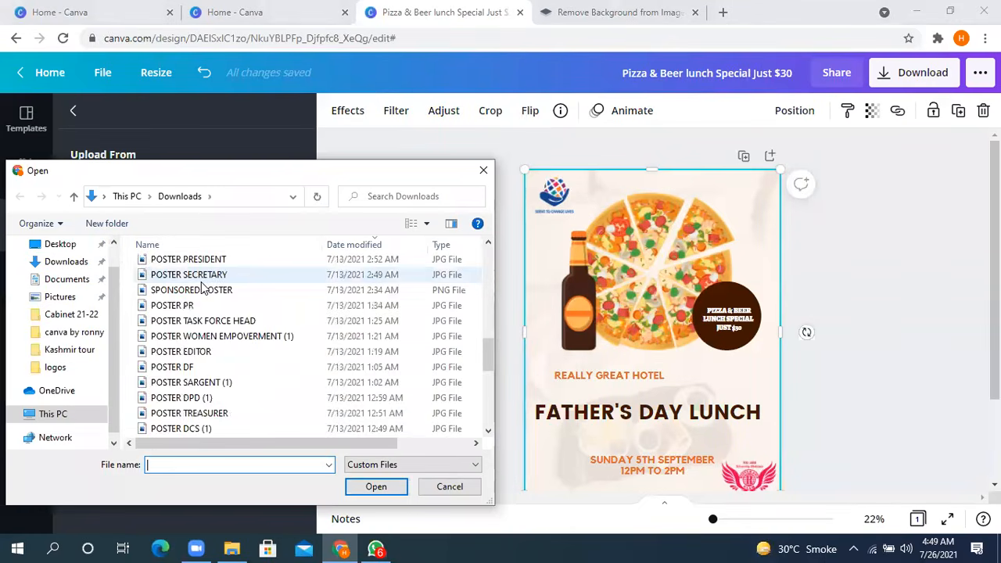
{"action": "scroll", "coordinate": [202, 290], "scroll_direction": "up", "scroll_amount": 6}
{"action": "scroll", "coordinate": [335, 330], "scroll_direction": "down", "scroll_amount": 6}
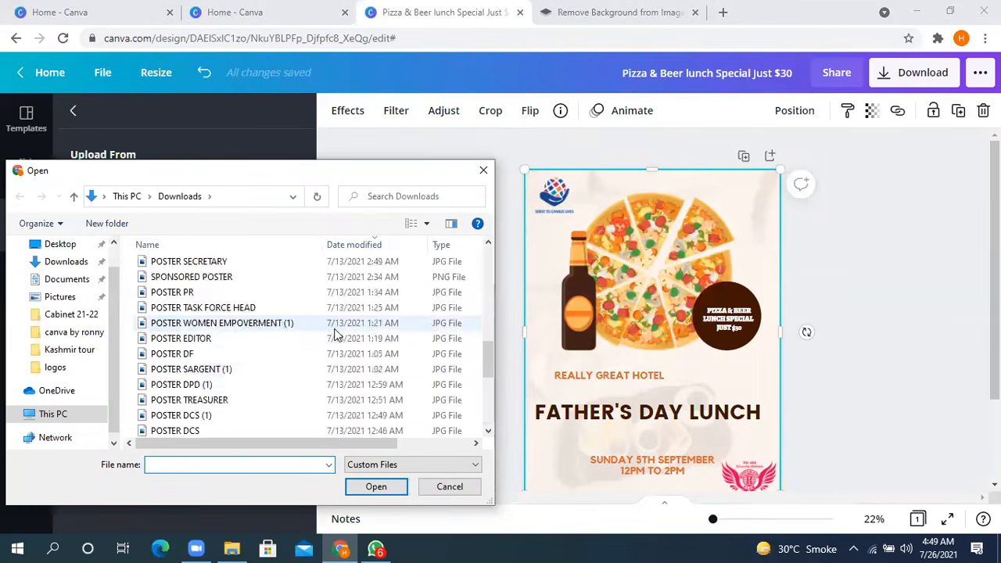
{"action": "scroll", "coordinate": [334, 333], "scroll_direction": "up", "scroll_amount": 5}
{"action": "left_click", "coordinate": [483, 170]}
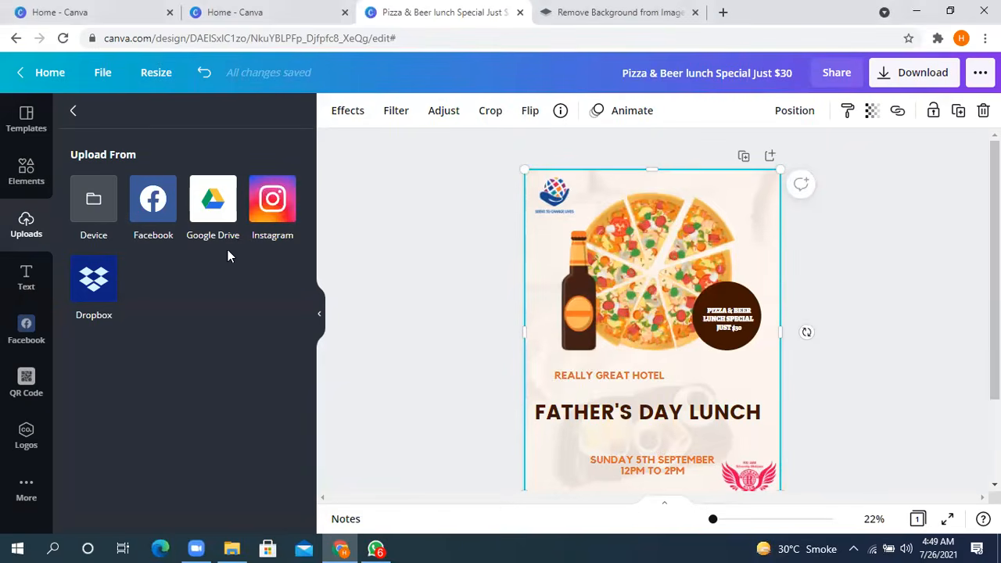
{"action": "left_click", "coordinate": [104, 211]}
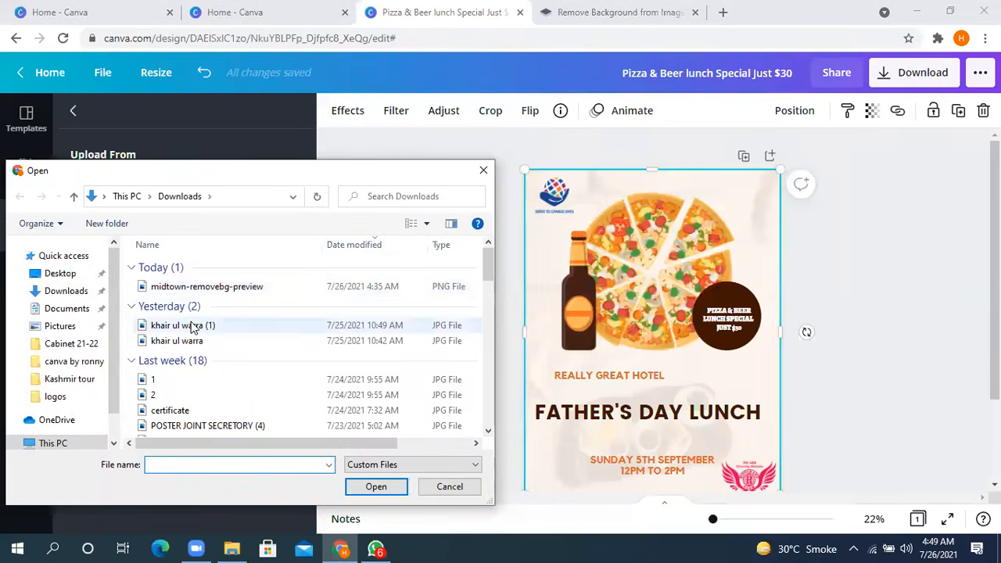
{"action": "left_click", "coordinate": [217, 287]}
{"action": "left_click", "coordinate": [375, 485]}
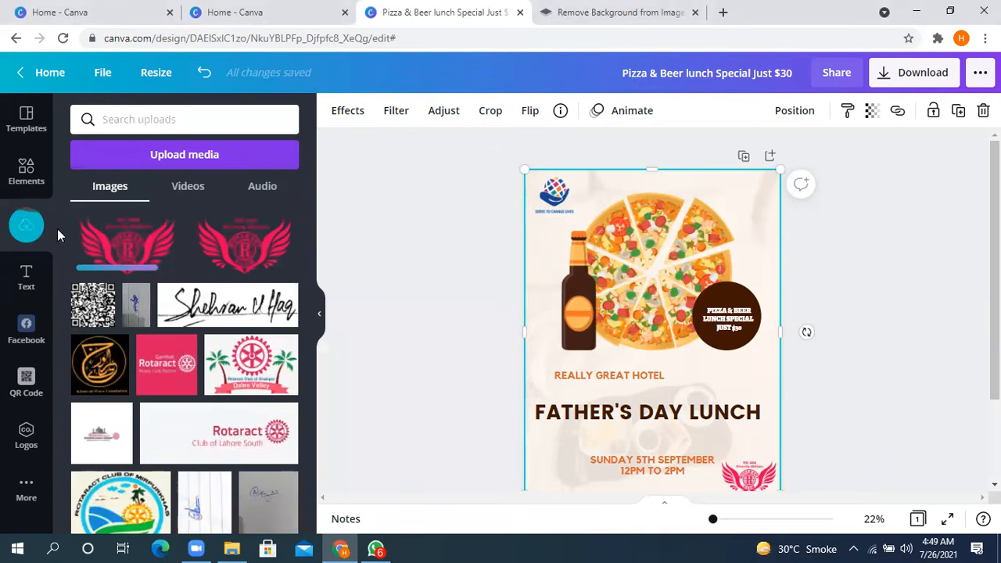
- Try placing the uploaded red winged logo on the poster, undoing the background replacement and discarding the added copy
{"action": "left_click_drag", "start_coordinate": [145, 244], "coordinate": [734, 173]}
{"action": "left_click_drag", "start_coordinate": [781, 237], "coordinate": [806, 280]}
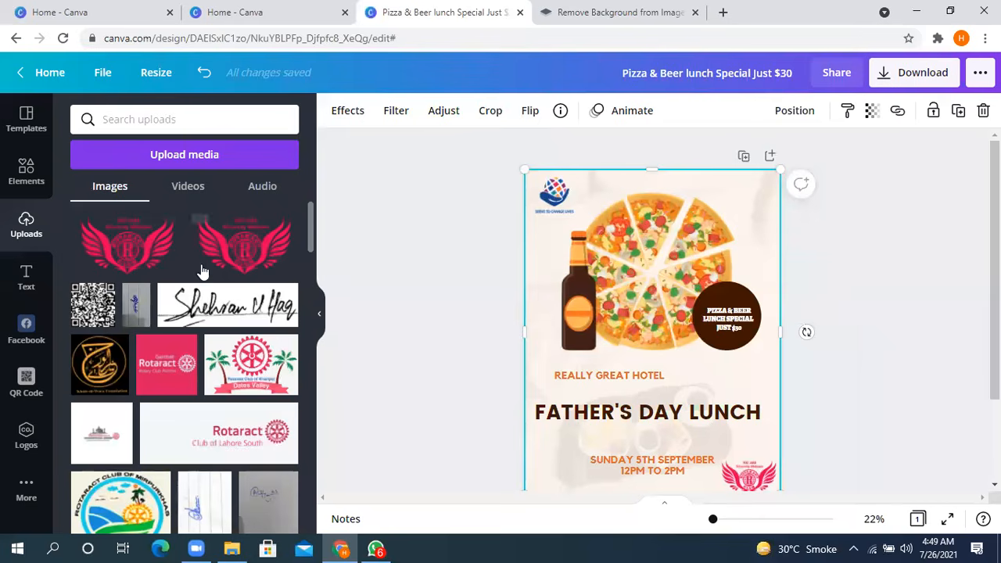
{"action": "left_click_drag", "start_coordinate": [125, 246], "coordinate": [542, 438]}
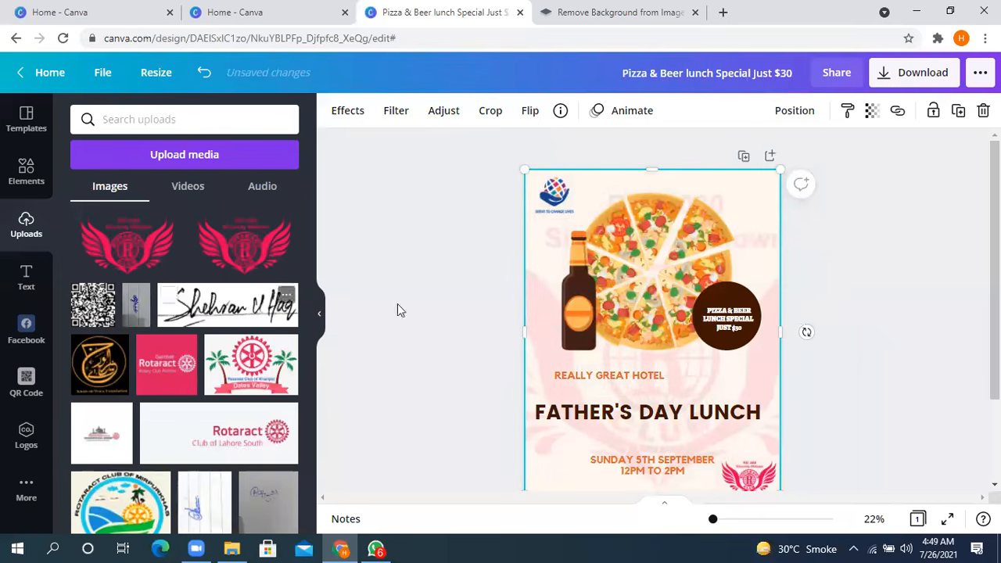
{"action": "key", "text": "ctrl+z"}
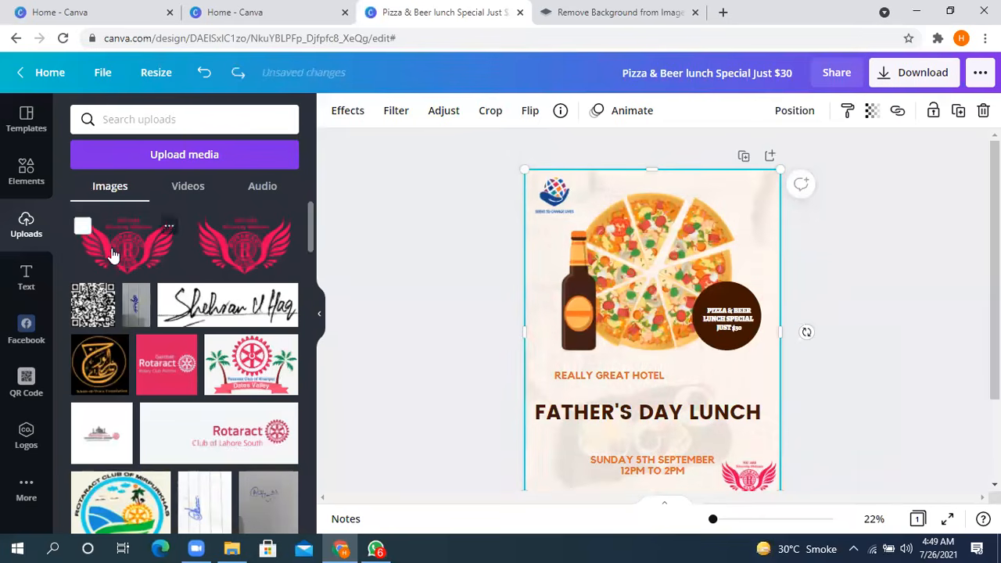
{"action": "left_click", "coordinate": [112, 254]}
{"action": "left_click_drag", "start_coordinate": [729, 307], "coordinate": [677, 398]}
{"action": "left_click_drag", "start_coordinate": [639, 361], "coordinate": [422, 344]}
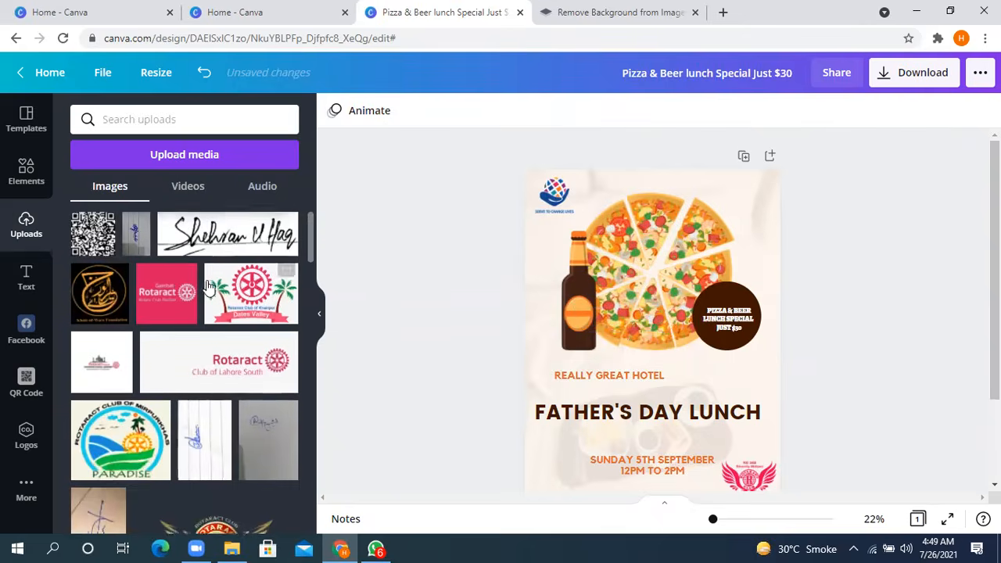
- Examine the heading, subheading and body text options and the ready-made font combinations in the text library
{"action": "left_click", "coordinate": [27, 275]}
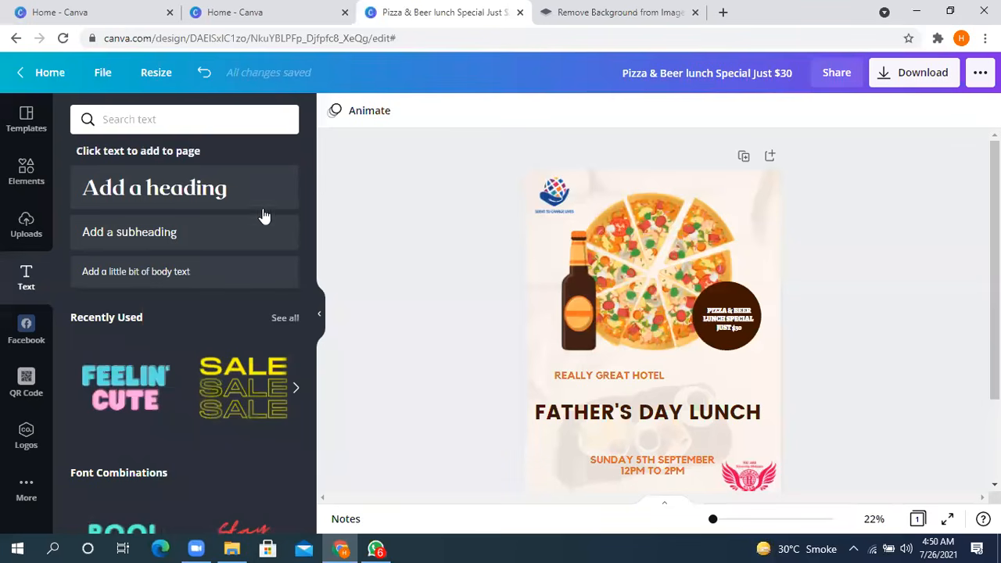
{"action": "scroll", "coordinate": [167, 416], "scroll_direction": "down", "scroll_amount": 2}
{"action": "scroll", "coordinate": [167, 415], "scroll_direction": "up", "scroll_amount": 2}
{"action": "scroll", "coordinate": [167, 415], "scroll_direction": "down", "scroll_amount": 5}
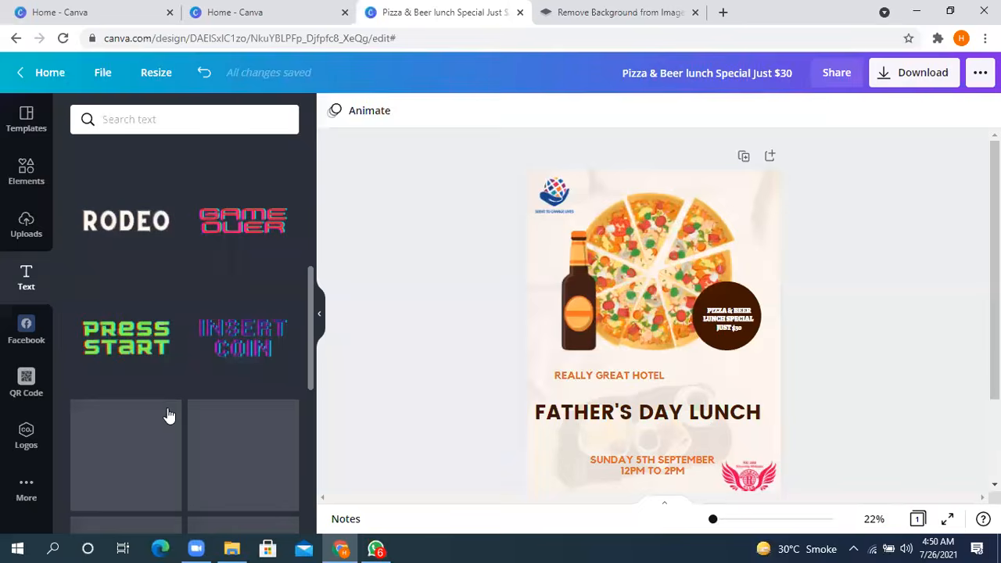
{"action": "scroll", "coordinate": [168, 415], "scroll_direction": "down", "scroll_amount": 6}
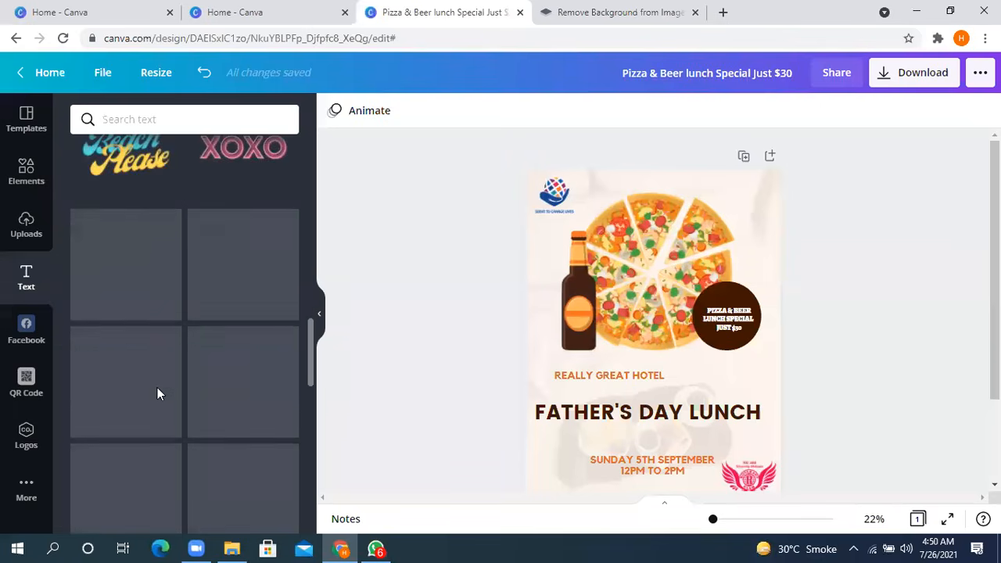
{"action": "scroll", "coordinate": [164, 391], "scroll_direction": "up", "scroll_amount": 10}
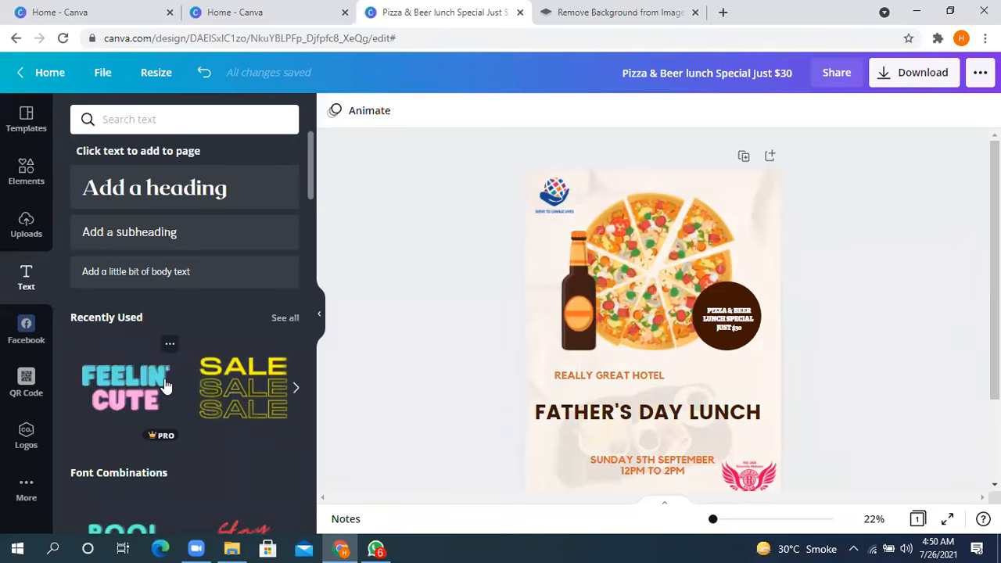
{"action": "scroll", "coordinate": [165, 398], "scroll_direction": "down", "scroll_amount": 4}
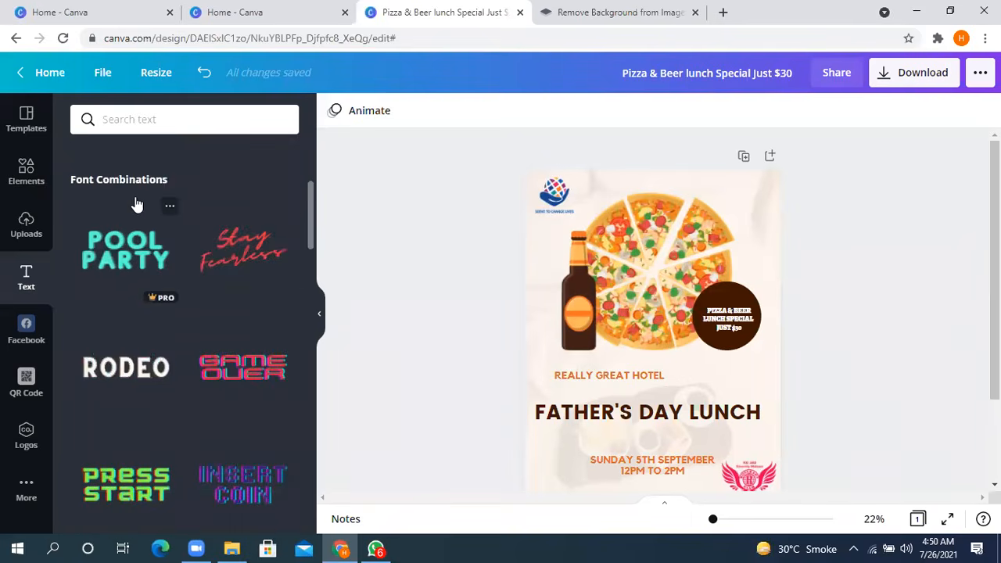
{"action": "scroll", "coordinate": [135, 204], "scroll_direction": "down", "scroll_amount": 10}
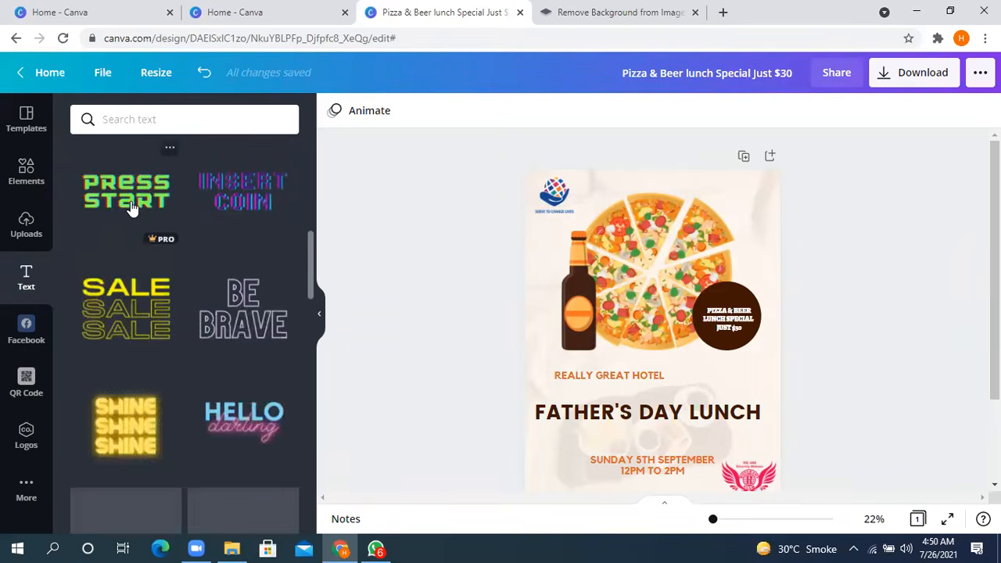
{"action": "scroll", "coordinate": [130, 201], "scroll_direction": "up", "scroll_amount": 14}
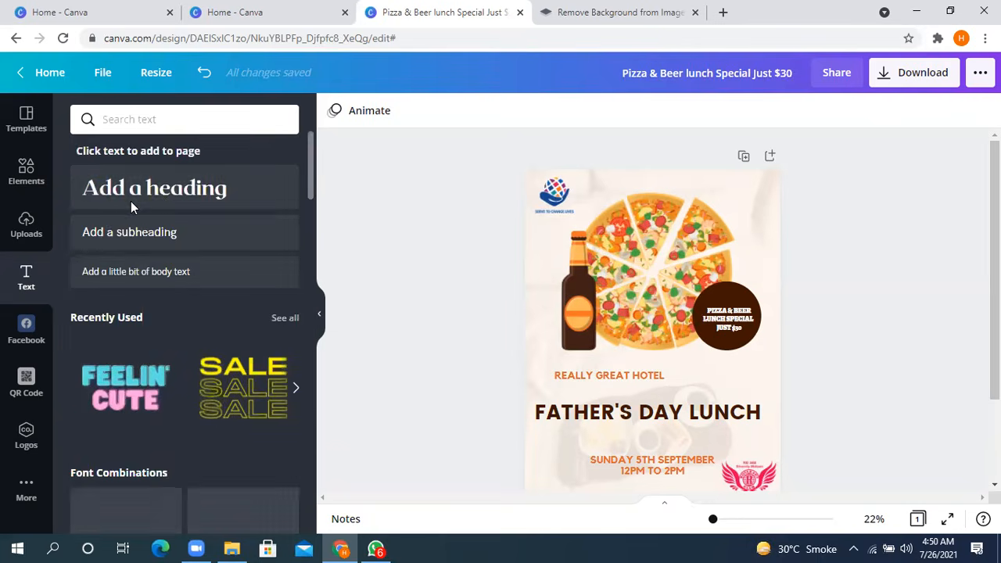
- Add a heading to the poster, enlarge it to size 85.3 and place it just below the pizza
{"action": "left_click", "coordinate": [145, 204]}
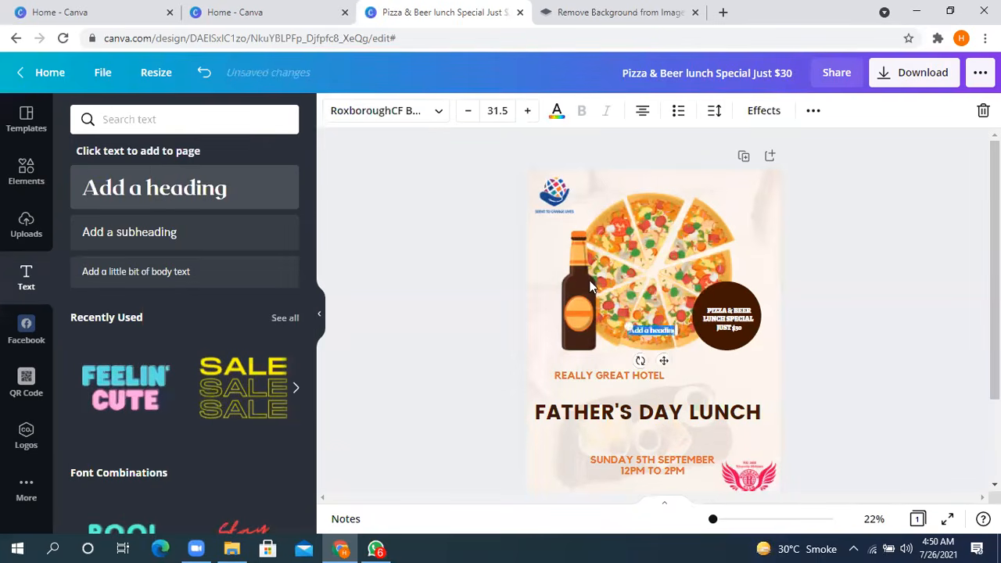
{"action": "left_click_drag", "start_coordinate": [627, 324], "coordinate": [546, 313]}
{"action": "left_click_drag", "start_coordinate": [620, 360], "coordinate": [665, 376]}
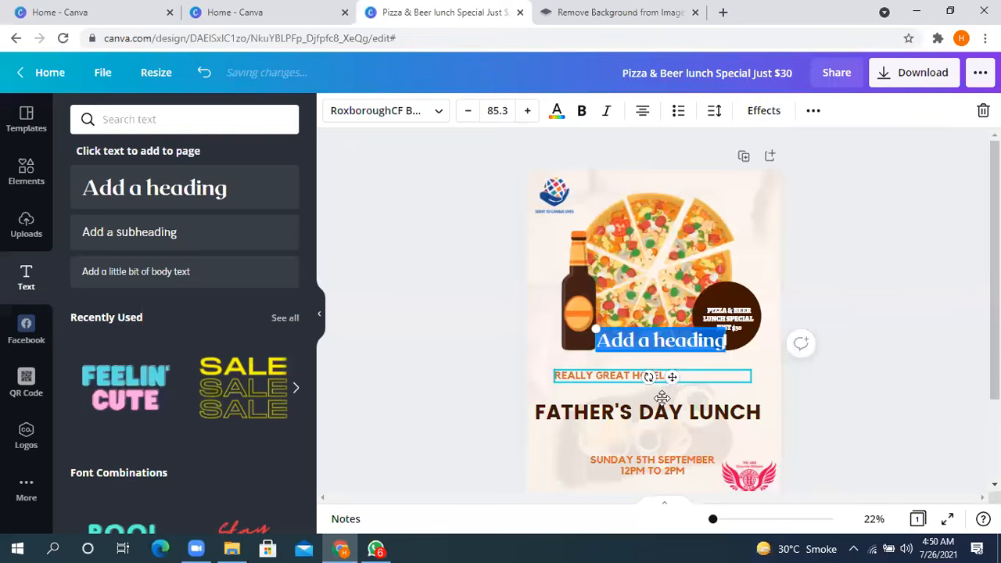
{"action": "left_click_drag", "start_coordinate": [657, 396], "coordinate": [659, 396]}
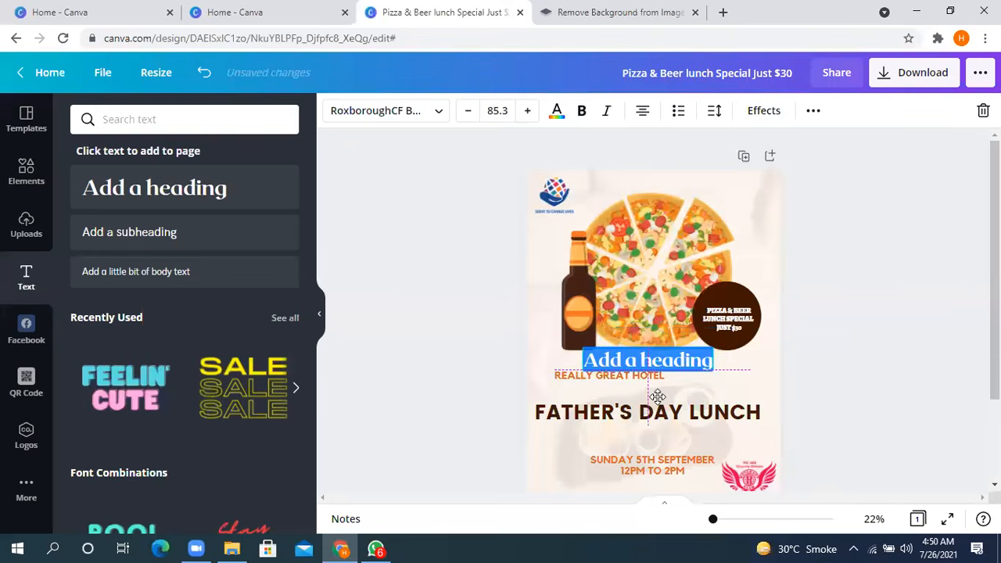
- Add a subheading to the poster below the new heading and enlarge its text
{"action": "left_click", "coordinate": [172, 241]}
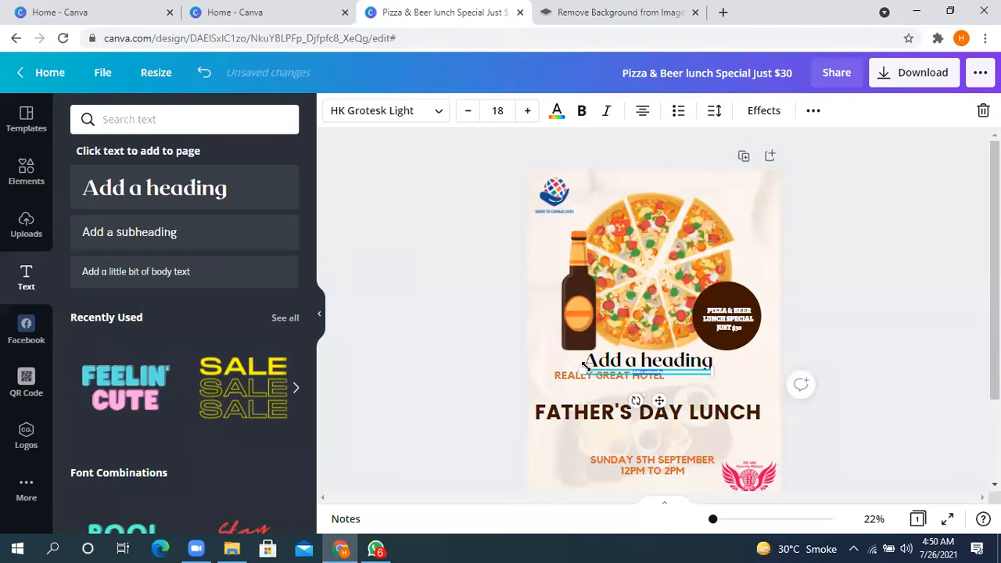
{"action": "left_click_drag", "start_coordinate": [527, 337], "coordinate": [503, 313]}
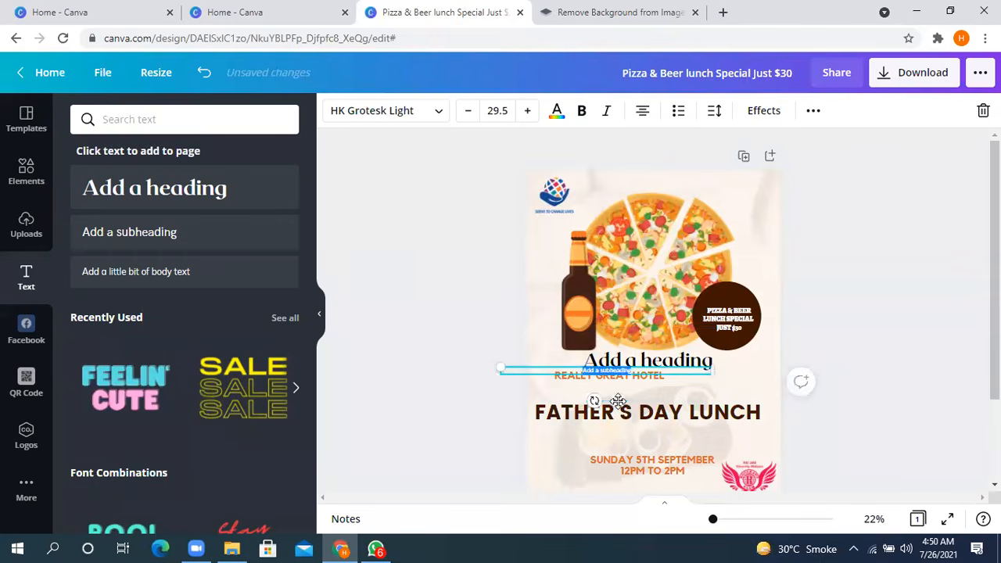
{"action": "left_click_drag", "start_coordinate": [666, 417], "coordinate": [667, 417]}
{"action": "left_click_drag", "start_coordinate": [547, 381], "coordinate": [524, 385]}
- Add a blank second page with a heading enlarged to size 129 and placed in its upper part
{"action": "scroll", "coordinate": [655, 420], "scroll_direction": "down", "scroll_amount": 2}
{"action": "left_click", "coordinate": [660, 466]}
{"action": "left_click", "coordinate": [101, 194]}
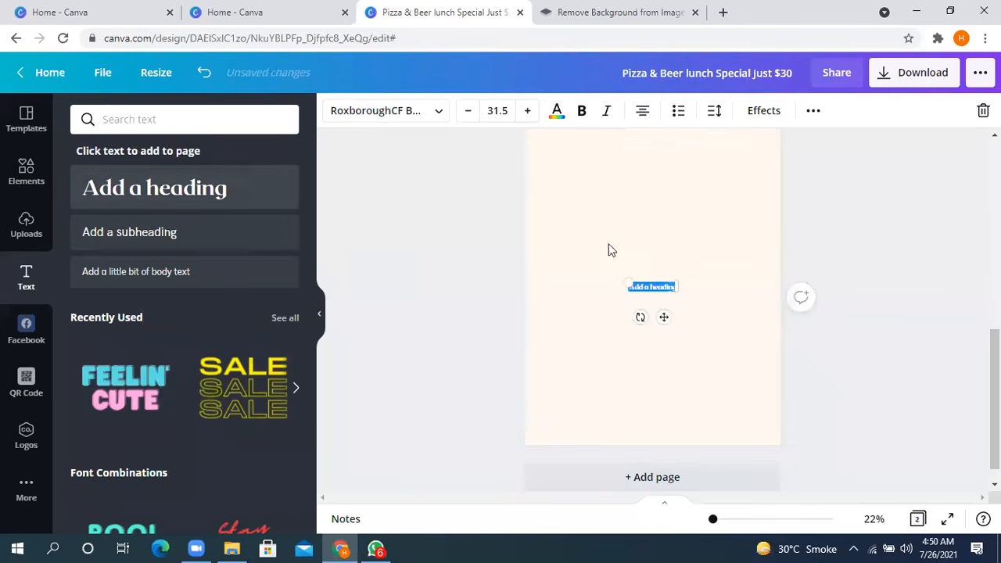
{"action": "left_click_drag", "start_coordinate": [567, 210], "coordinate": [496, 148]}
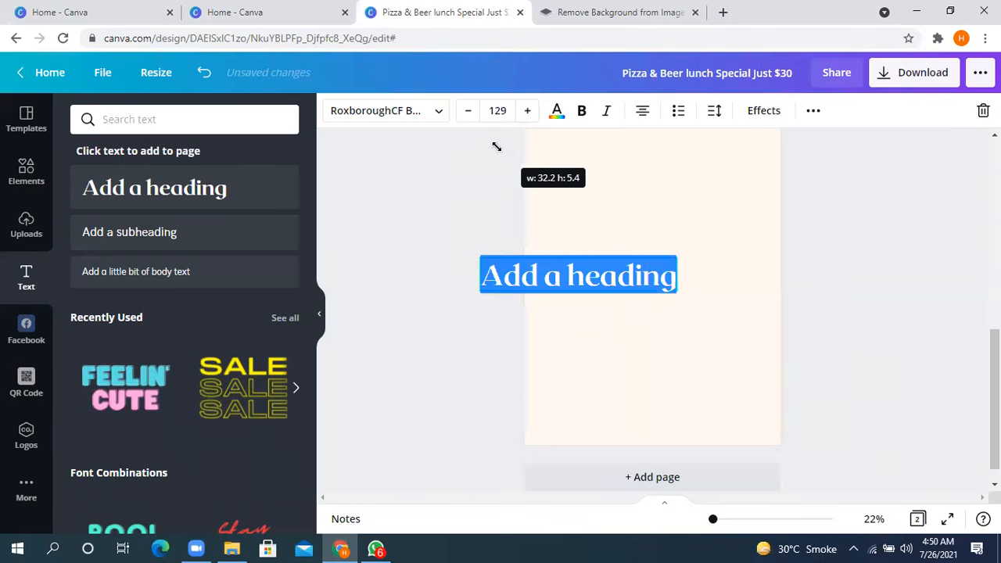
{"action": "left_click_drag", "start_coordinate": [589, 317], "coordinate": [659, 229]}
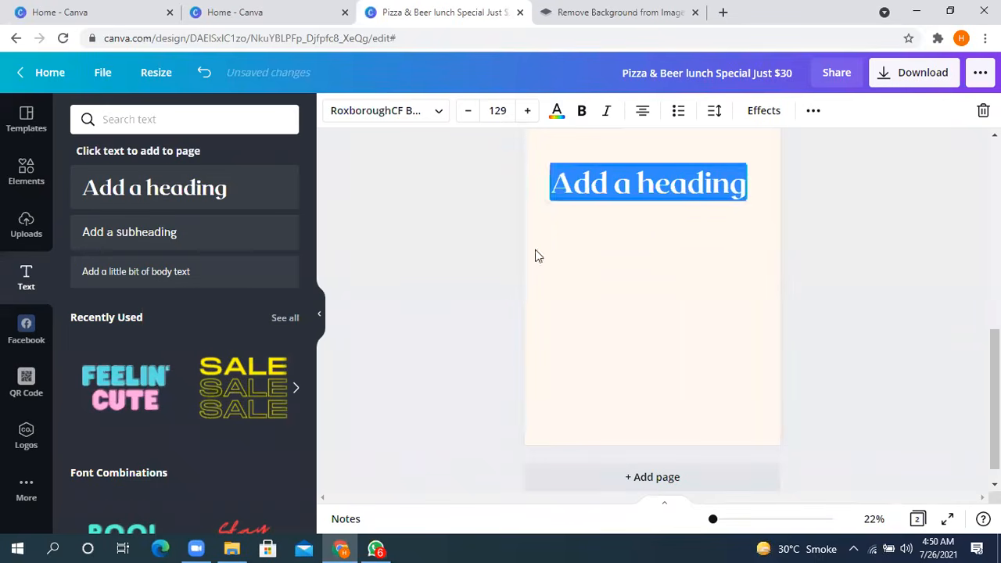
- Add a subheading below the second page's heading, enlarge it to size 53.8 and fit its text box within the page
{"action": "left_click", "coordinate": [242, 239]}
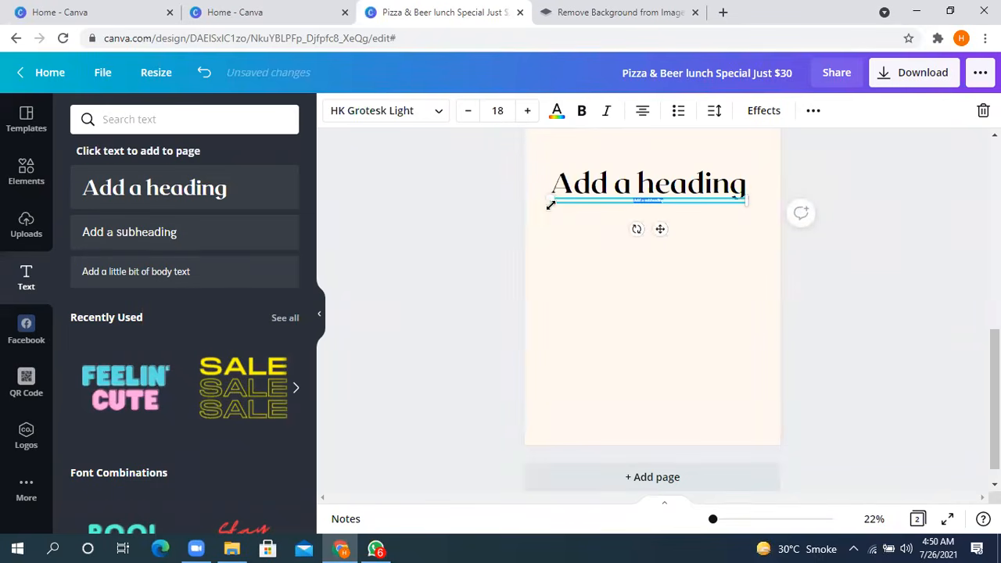
{"action": "left_click_drag", "start_coordinate": [548, 200], "coordinate": [179, 12]}
{"action": "left_click_drag", "start_coordinate": [592, 252], "coordinate": [628, 246]}
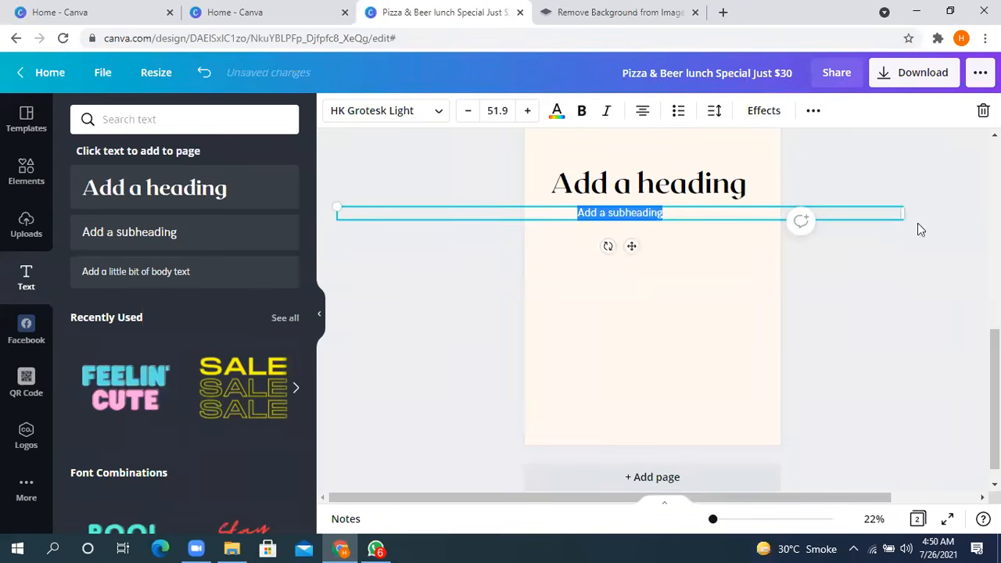
{"action": "left_click_drag", "start_coordinate": [906, 212], "coordinate": [451, 211]}
{"action": "left_click_drag", "start_coordinate": [406, 247], "coordinate": [603, 259]}
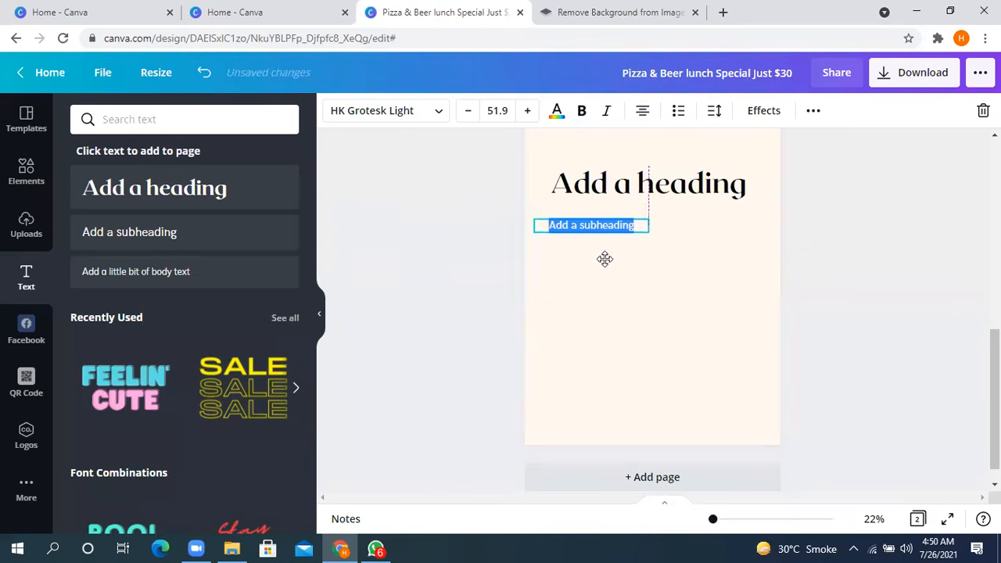
{"action": "left_click_drag", "start_coordinate": [645, 227], "coordinate": [738, 228]}
{"action": "left_click_drag", "start_coordinate": [743, 229], "coordinate": [748, 226]}
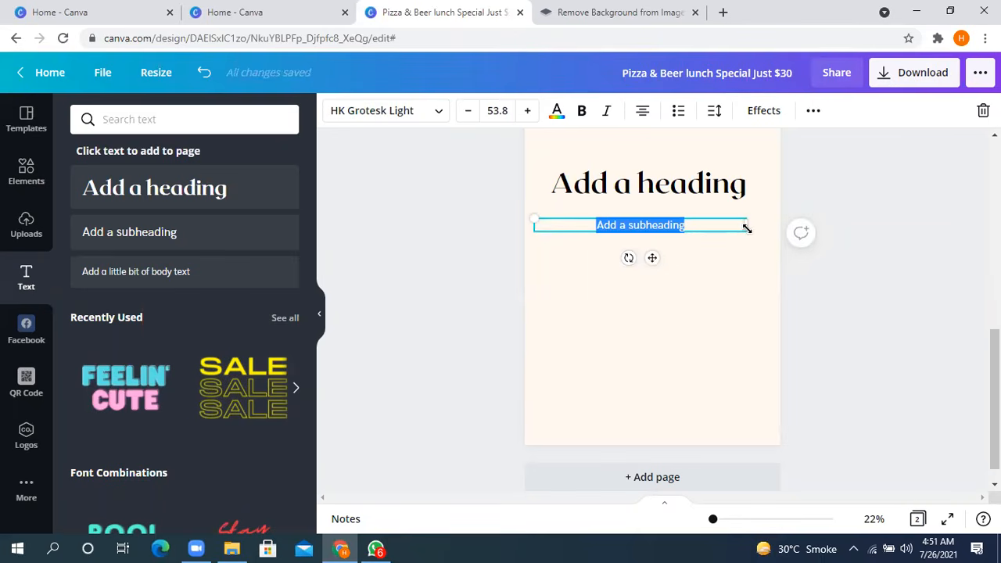
- Replace the second page's subheading text with "rotaract club of sahiwal elites" and select the whole line
{"action": "type", "text": "hh"}
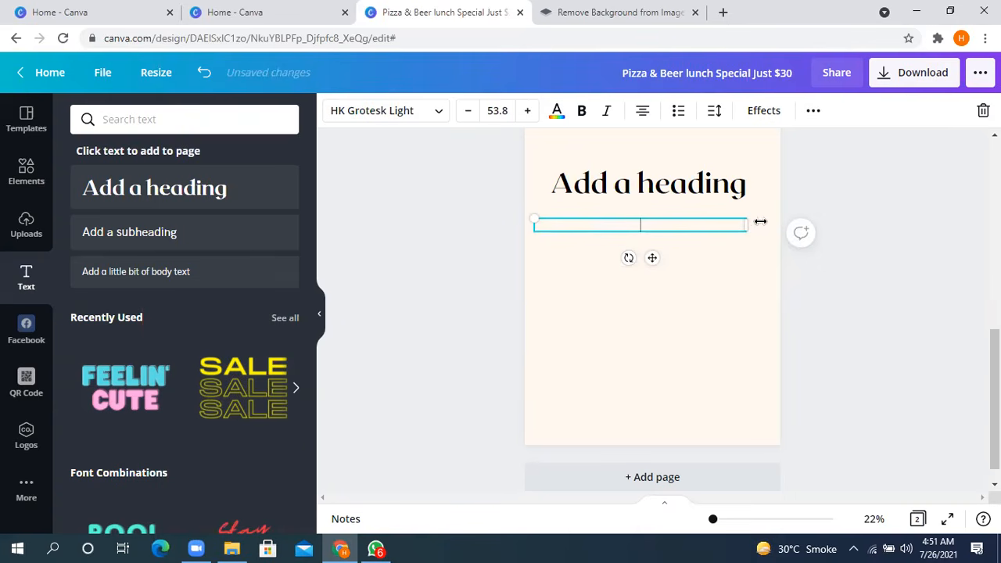
{"action": "type", "text": "rotar"}
{"action": "type", "text": "o"}
{"action": "key", "text": "BackSpace"}
{"action": "type", "text": "act club of sahiwal elitesn\\"}
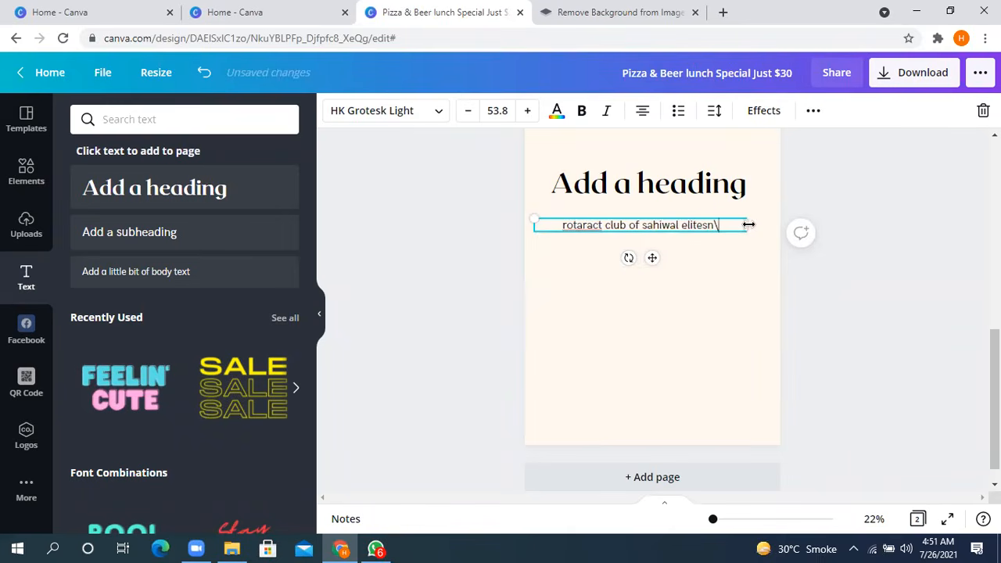
{"action": "key", "text": "BackSpace"}
{"action": "key", "text": "BackSpace"}
{"action": "key", "text": "BackSpace"}
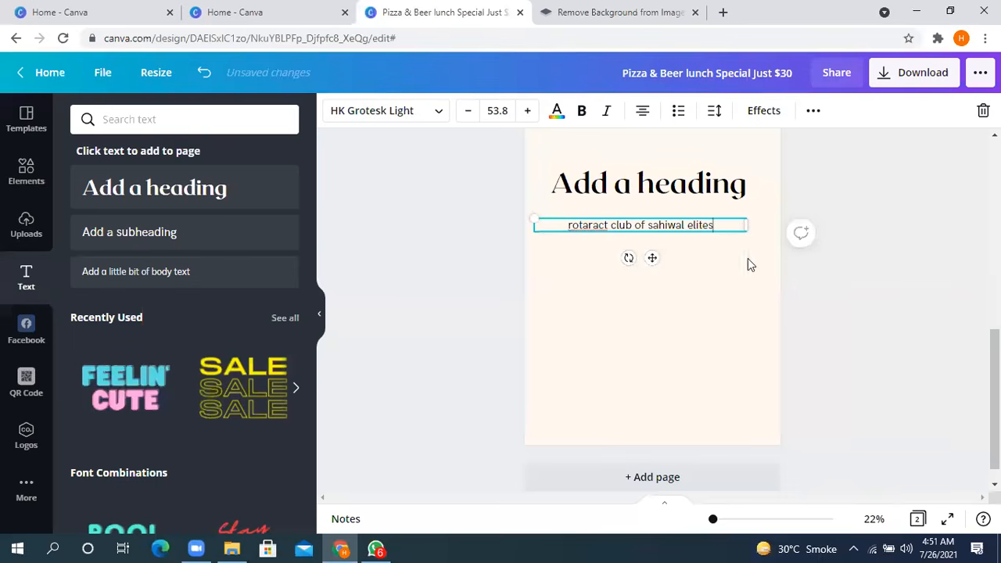
{"action": "left_click_drag", "start_coordinate": [713, 225], "coordinate": [559, 225]}
{"action": "key", "text": "ctrl+c"}
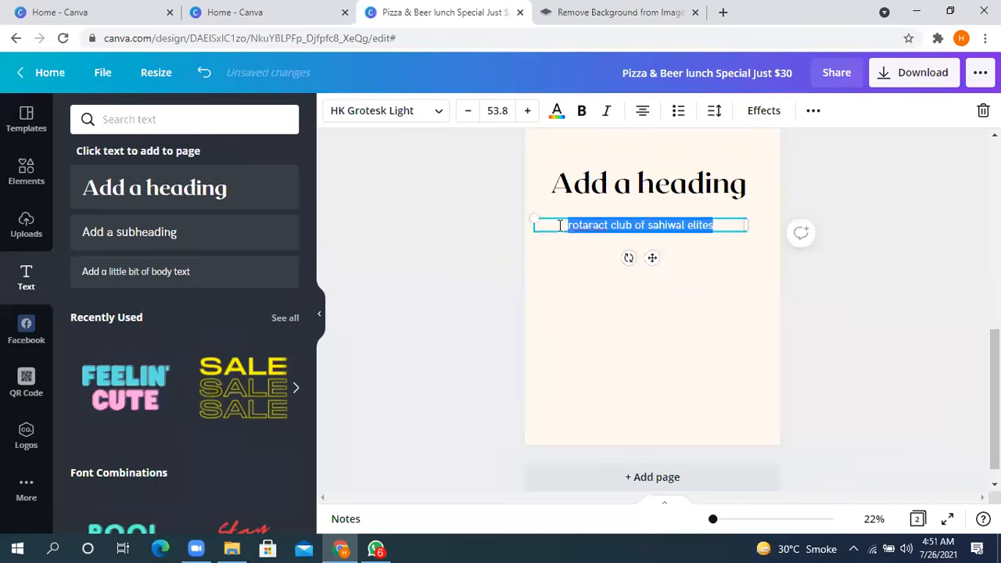
- Paste several copies of "rotaract club of sahiwal elites" after the second page's subheading text to form a paragraph
{"action": "left_click", "coordinate": [725, 226]}
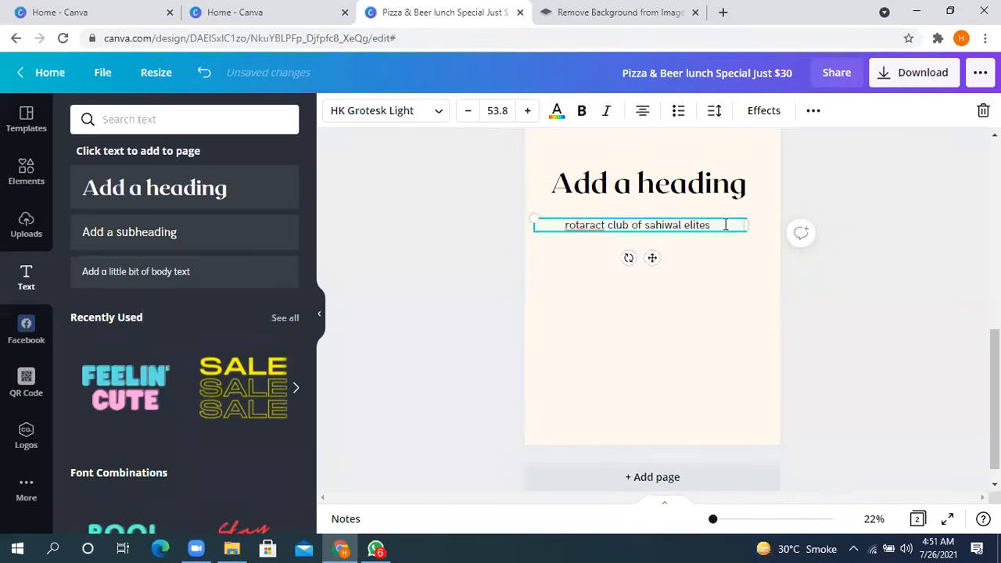
{"action": "key", "text": "ctrl+v"}
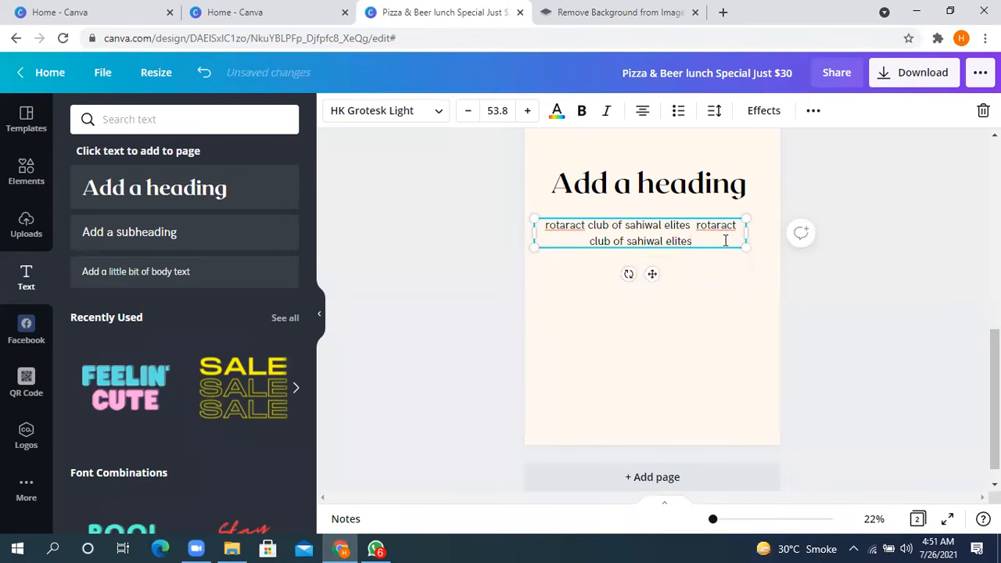
{"action": "key", "text": "ctrl+v"}
{"action": "key", "text": "ctrl+v"}
{"action": "key", "text": "ctrl+v"}
{"action": "key", "text": "ctrl+v"}
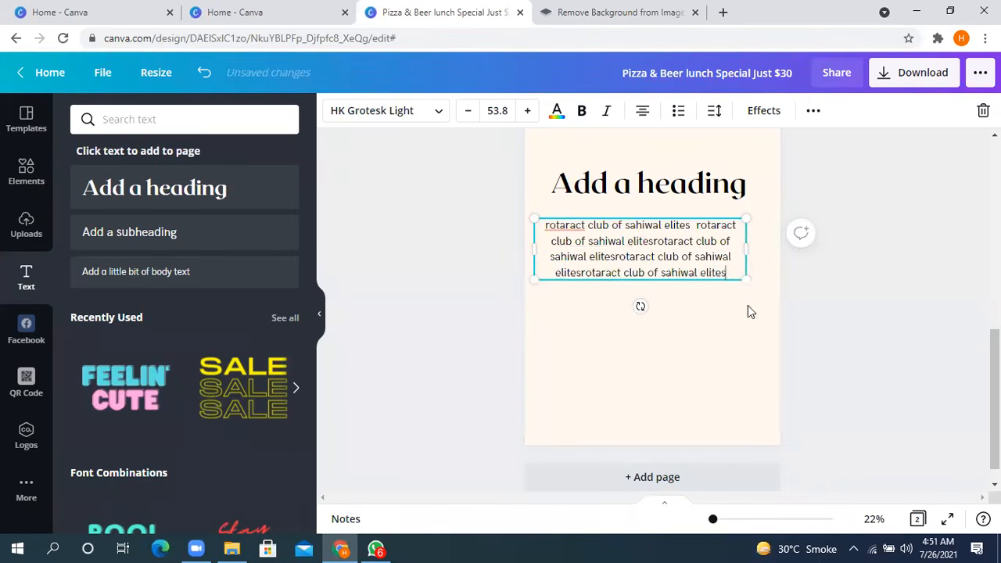
{"action": "key", "text": "ctrl+v"}
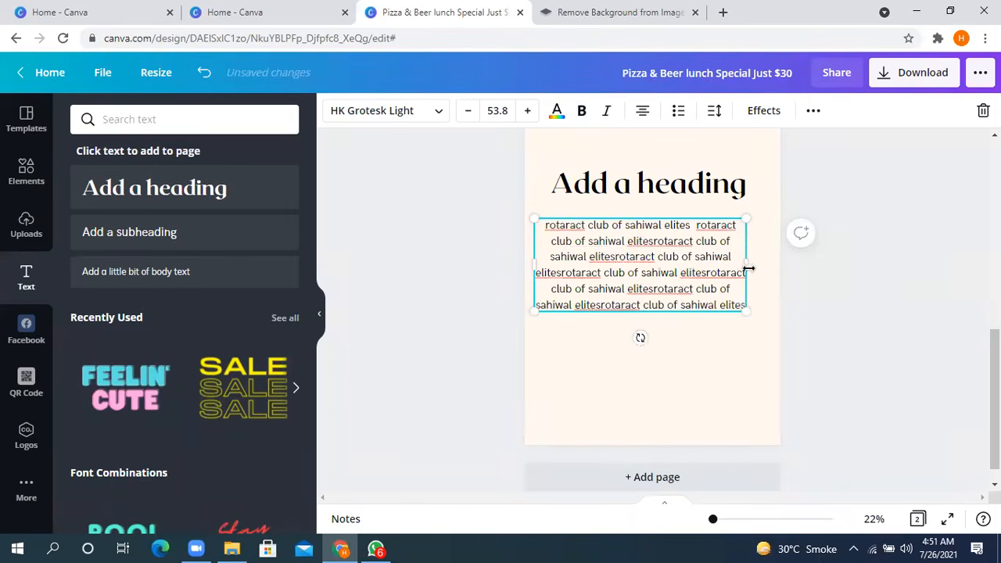
- Widen the paragraph's text box slightly, then scale it up and back down to text size 38.4
{"action": "mouse_move", "coordinate": [744, 268]}
{"action": "left_mouse_down"}
{"action": "mouse_move", "coordinate": [978, 255]}
{"action": "mouse_move", "coordinate": [729, 250]}
{"action": "mouse_move", "coordinate": [753, 255]}
{"action": "left_mouse_up"}
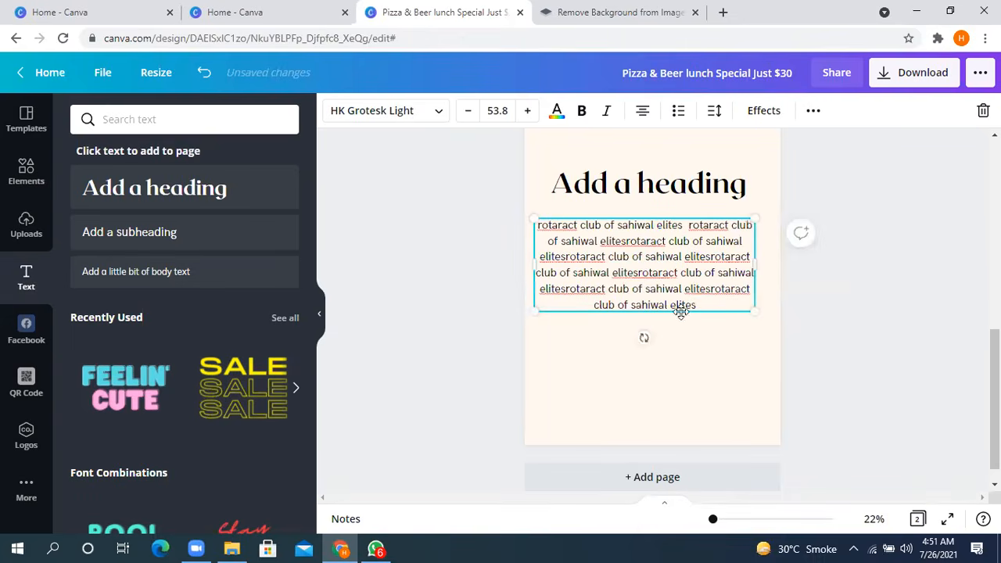
{"action": "left_click_drag", "start_coordinate": [757, 310], "coordinate": [822, 438]}
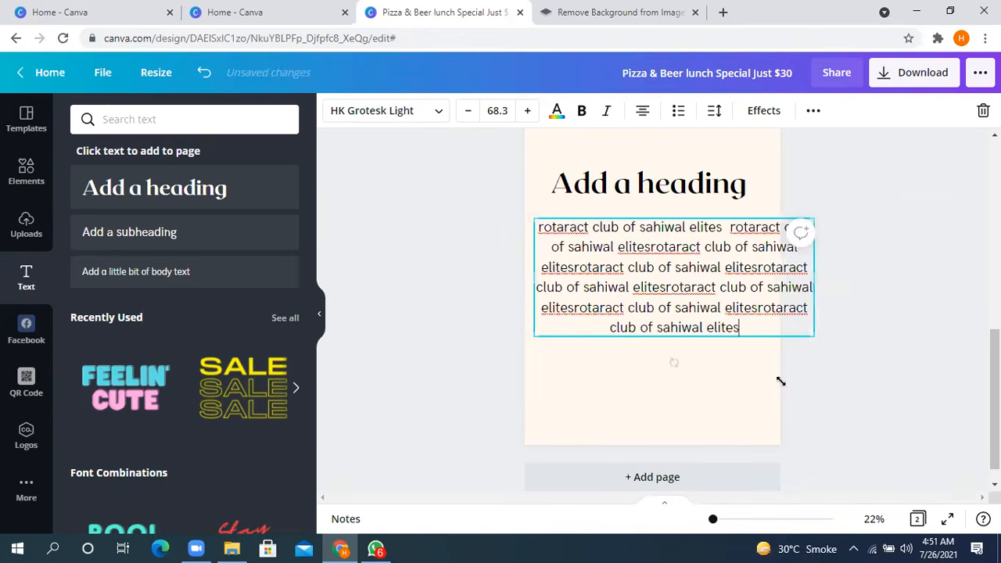
{"action": "left_click_drag", "start_coordinate": [707, 310], "coordinate": [691, 283]}
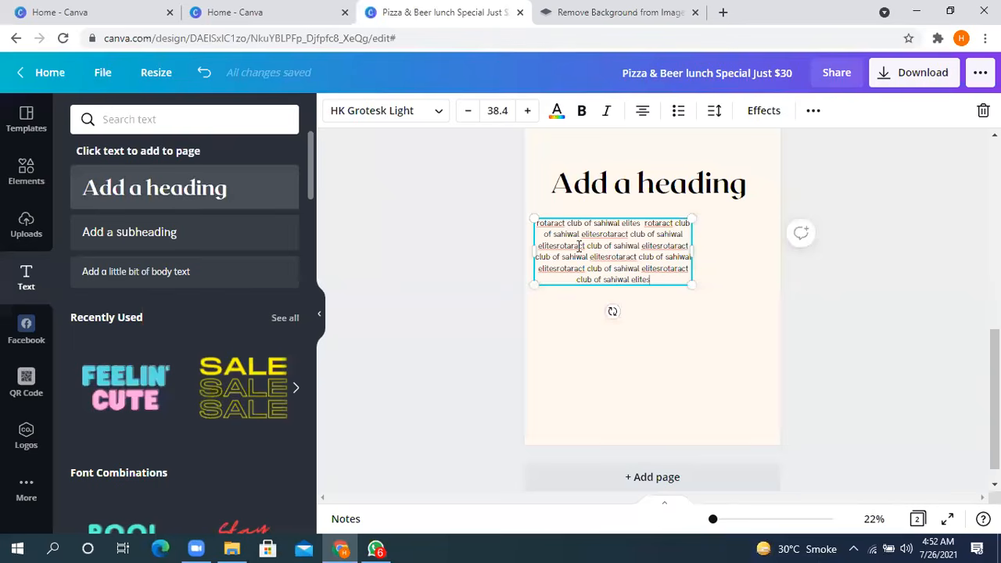
- Undo the text box resizing and pasted copies, and trim the subheading to "rotaract club of sahiwal elite"
{"action": "key", "text": "ctrl+z"}
{"action": "key", "text": "ctrl+z"}
{"action": "key", "text": "ctrl+z"}
{"action": "key", "text": "ctrl+z"}
{"action": "key", "text": "ctrl+z"}
{"action": "key", "text": "ctrl+z"}
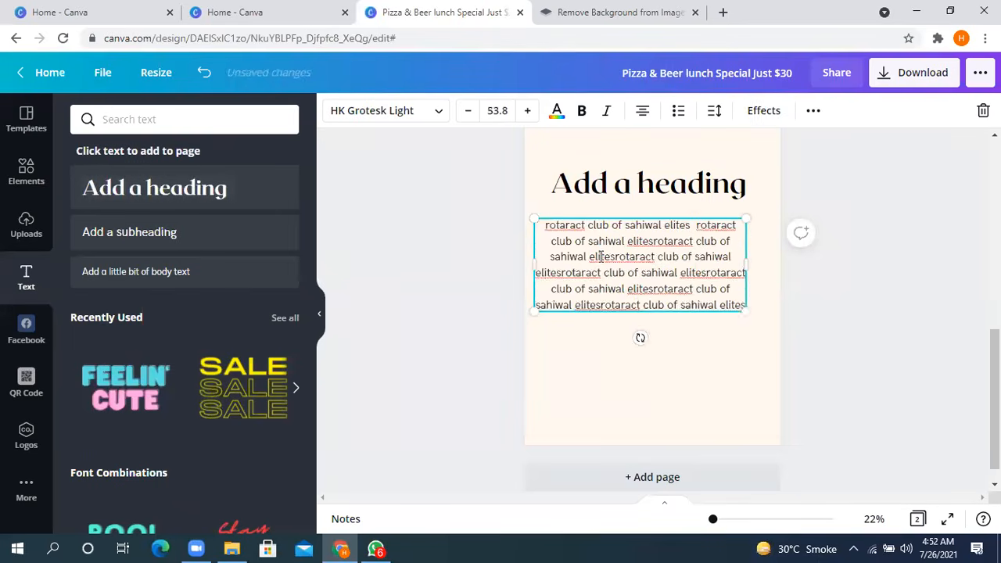
{"action": "key", "text": "BackSpace"}
{"action": "key", "text": "BackSpace"}
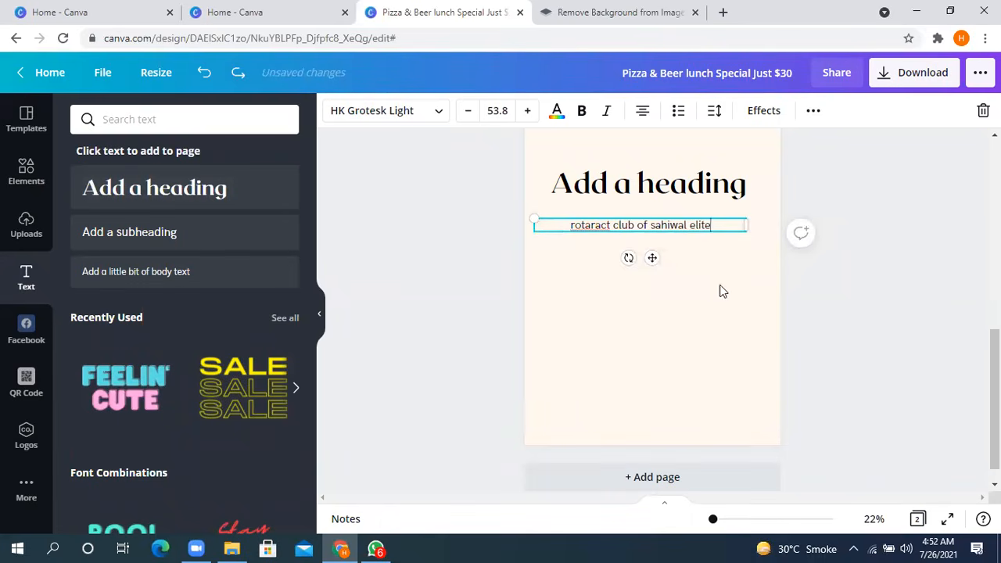
{"action": "left_click", "coordinate": [461, 250]}
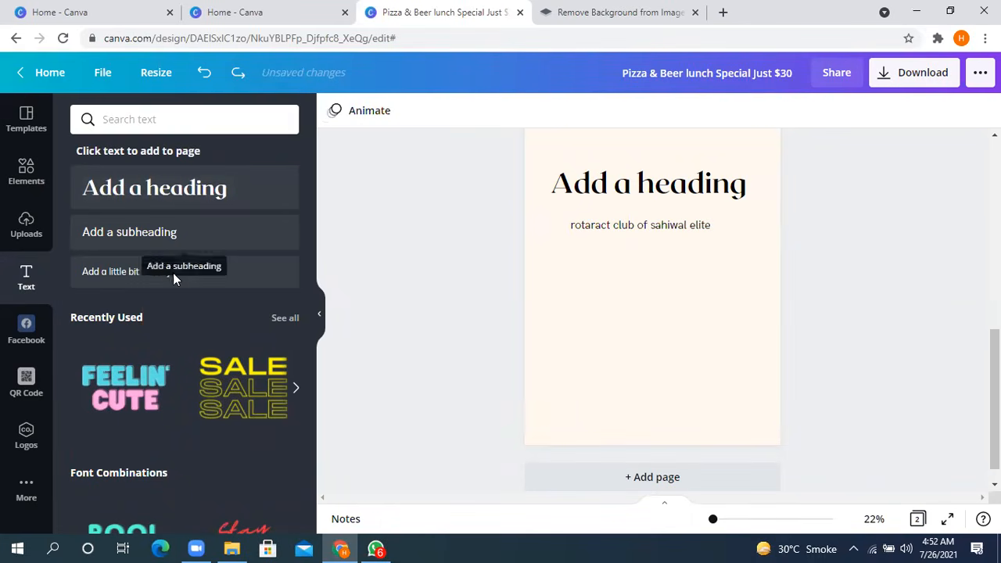
- Add a small body text below the second page's subheading, and view the additional Canva apps and the templates
{"action": "left_click_drag", "start_coordinate": [174, 279], "coordinate": [141, 279]}
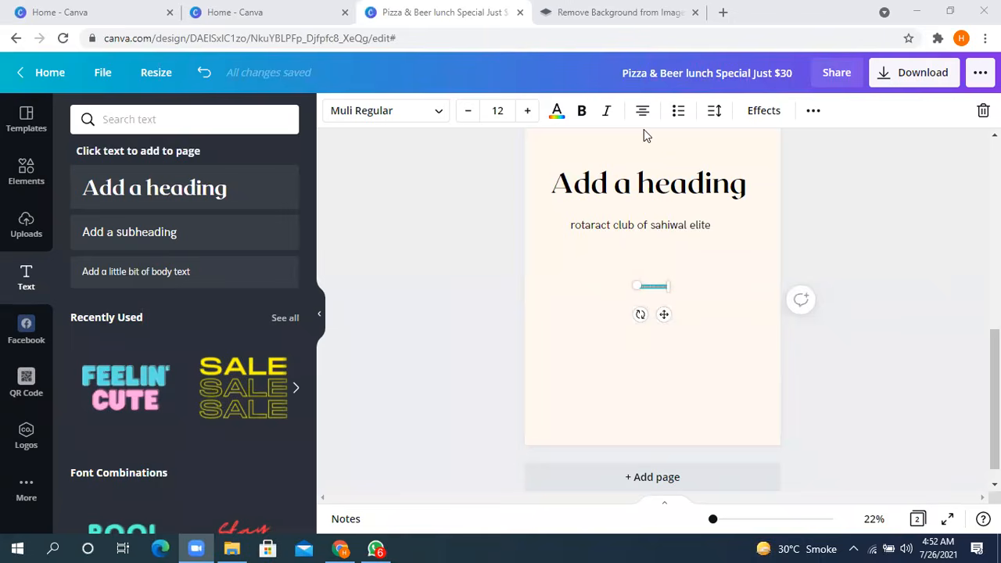
{"action": "left_click", "coordinate": [26, 488]}
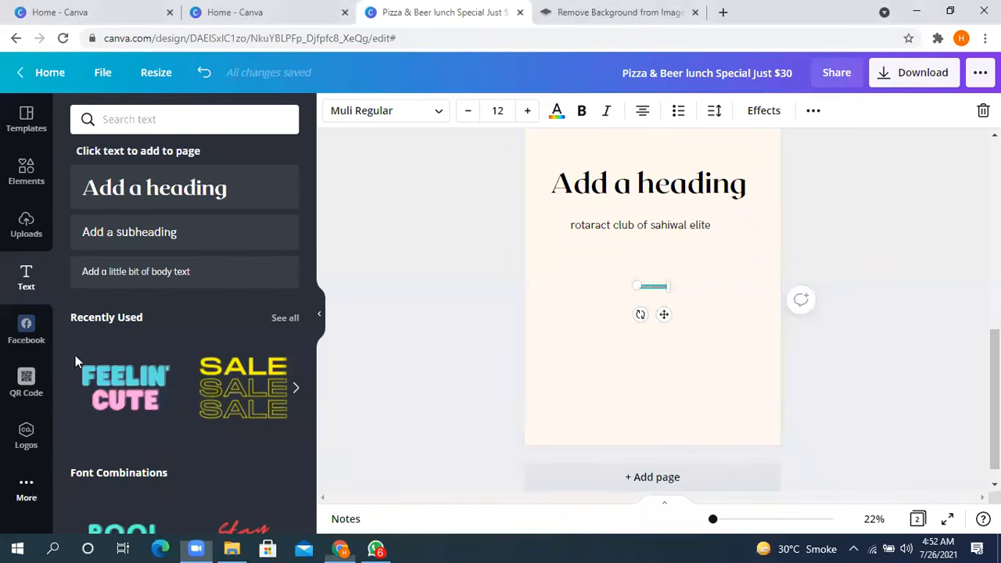
{"action": "scroll", "coordinate": [311, 198], "scroll_direction": "up", "scroll_amount": 4}
{"action": "left_click", "coordinate": [441, 220]}
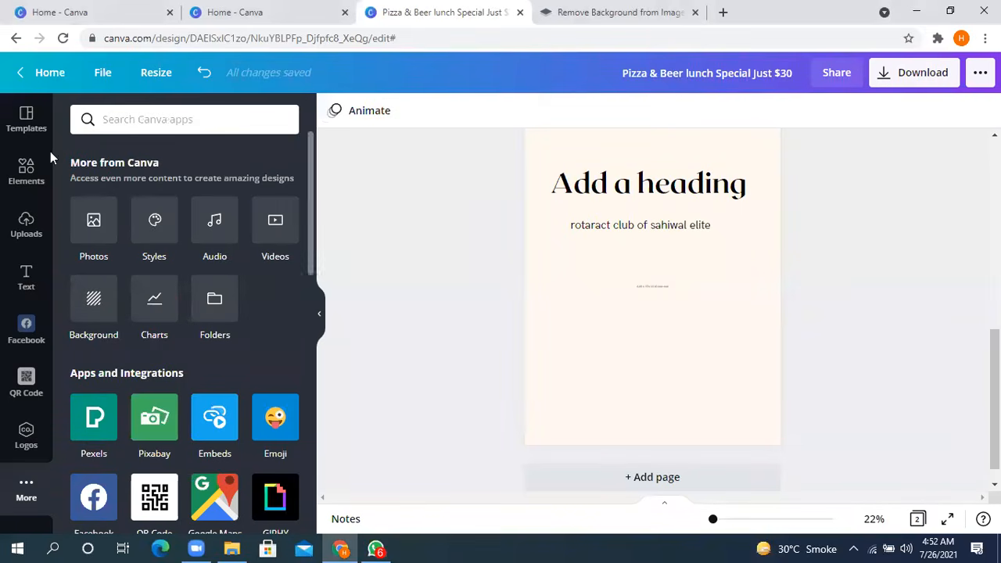
{"action": "left_click", "coordinate": [27, 121]}
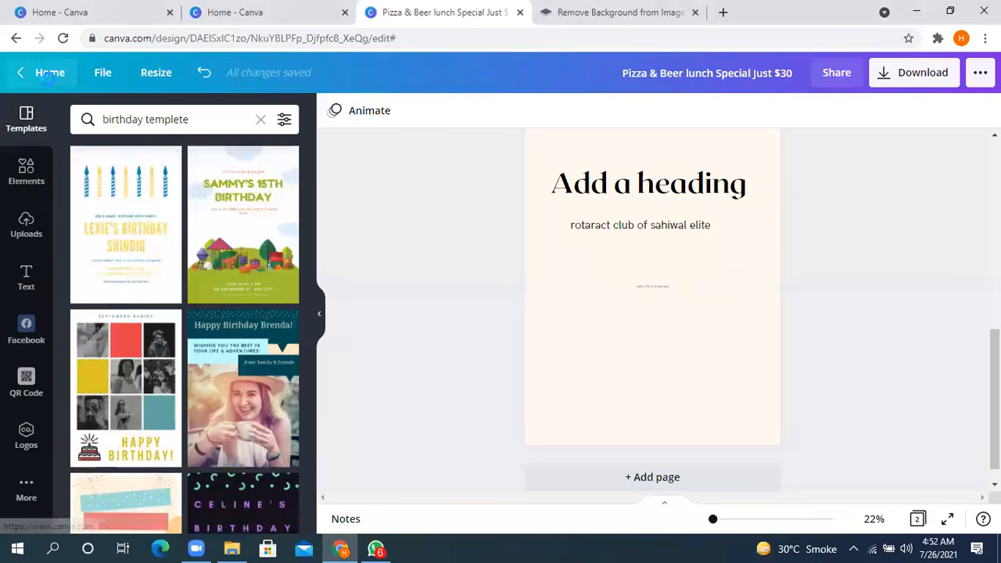
- Return to the home page, create a new logo design and apply the "Recess Food Festival" template
{"action": "left_click", "coordinate": [47, 73]}
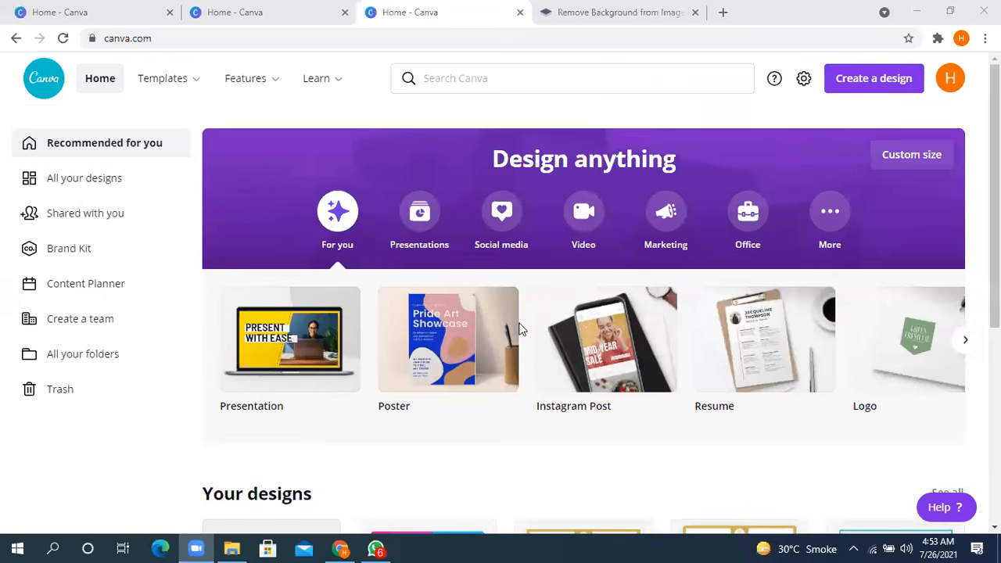
{"action": "left_click", "coordinate": [879, 367]}
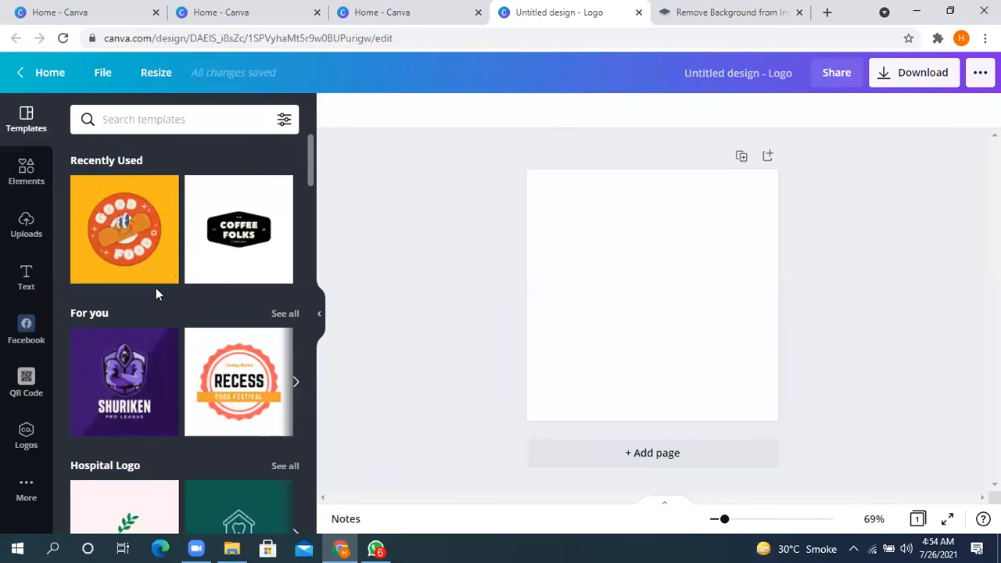
{"action": "scroll", "coordinate": [155, 289], "scroll_direction": "down", "scroll_amount": 2}
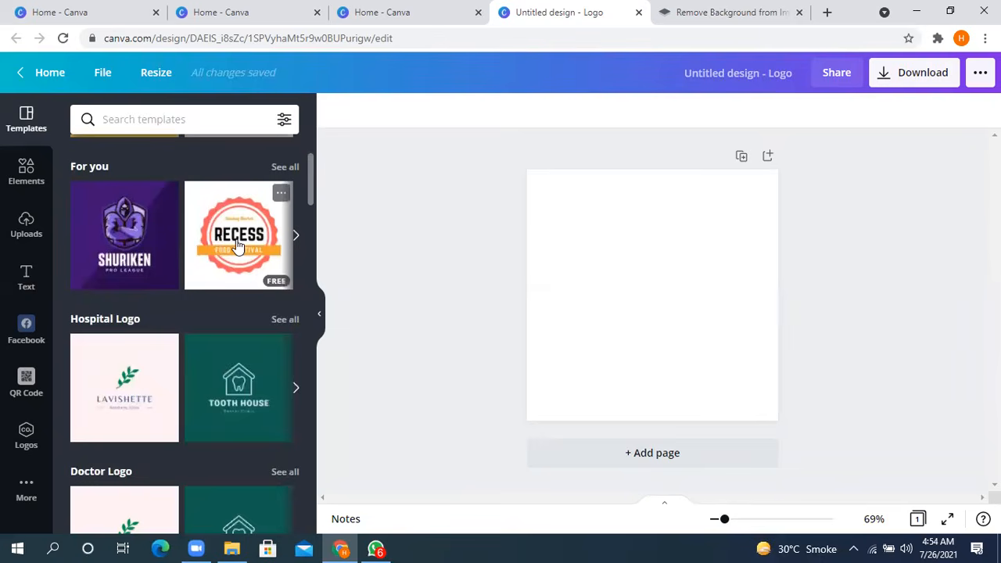
{"action": "left_click", "coordinate": [238, 246]}
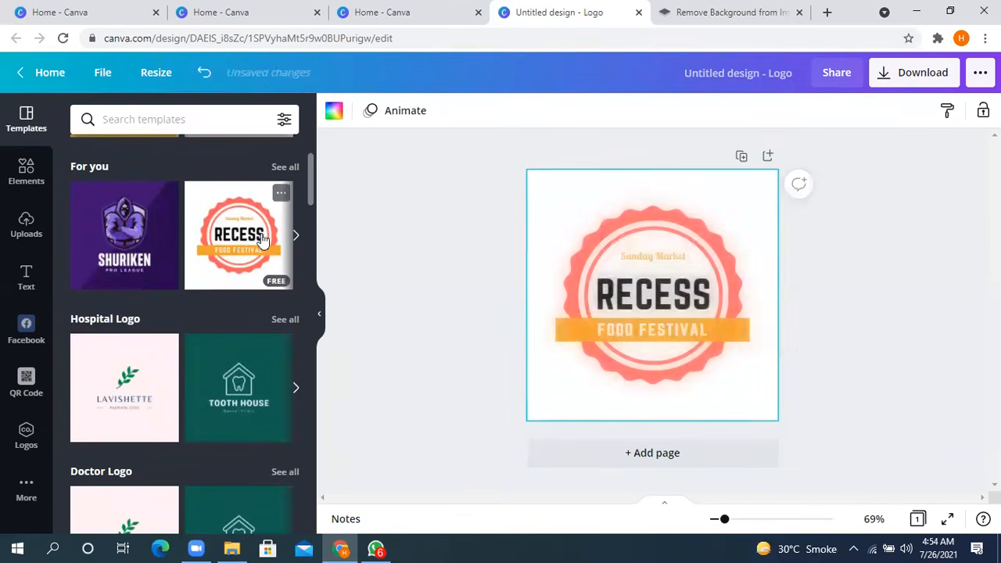
- Replace the word "RECESS" in the logo with a first name in capitals and reduce it to size 48.6 to fit one line
{"action": "left_click", "coordinate": [663, 294]}
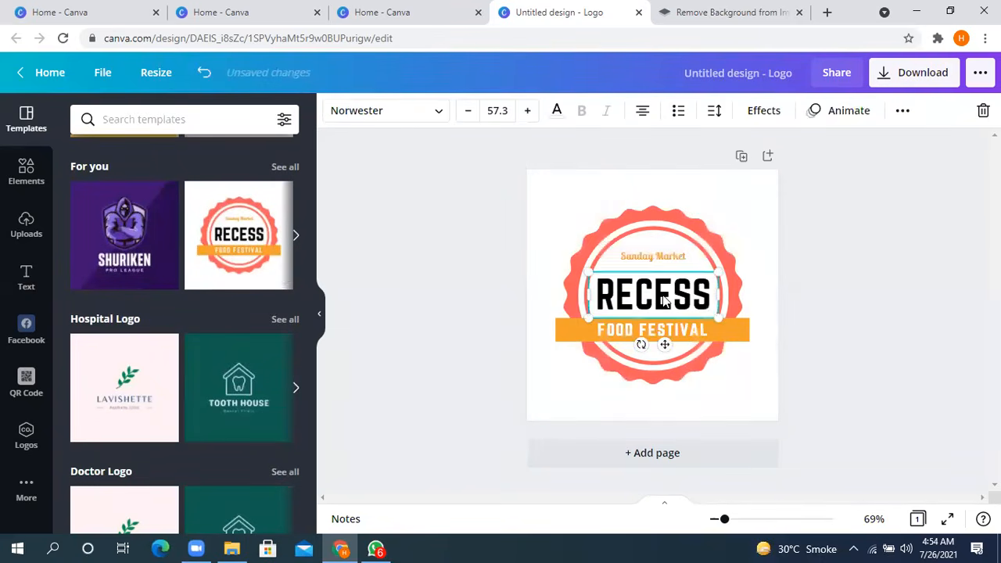
{"action": "double_click", "coordinate": [663, 294]}
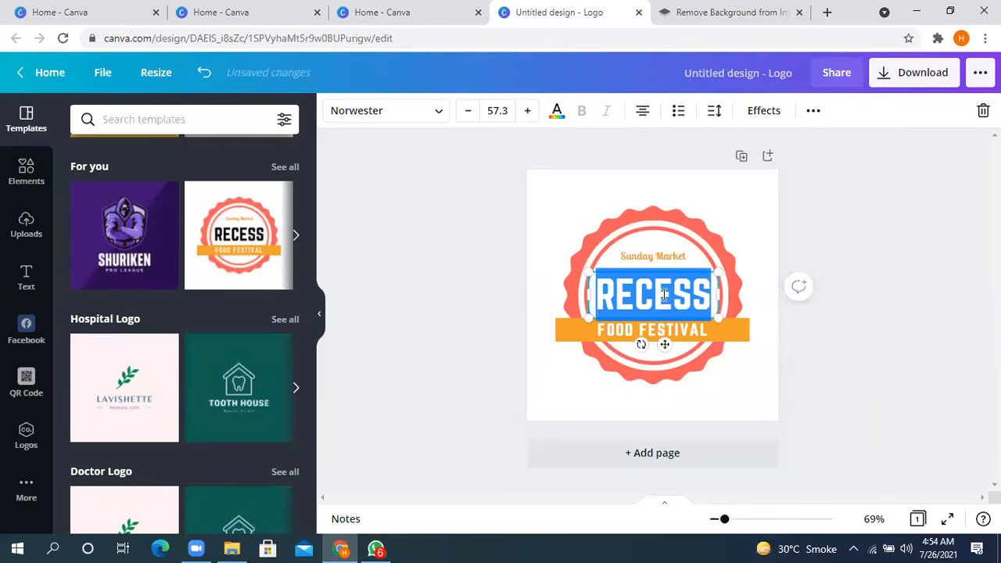
{"action": "type", "text": "AH"}
{"action": "key", "text": "BackSpace"}
{"action": "key", "text": "BackSpace"}
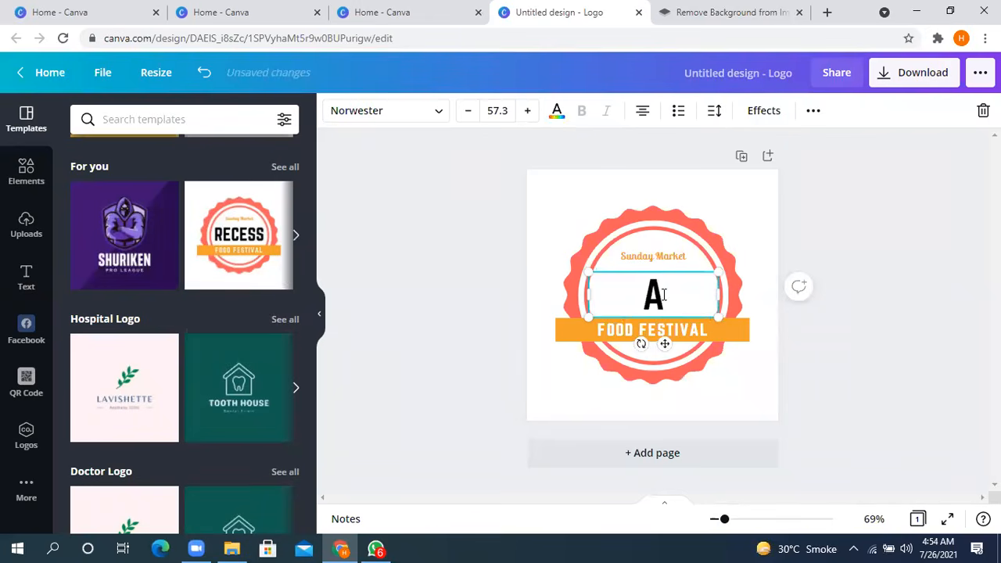
{"action": "type", "text": "H"}
{"action": "type", "text": "AD"}
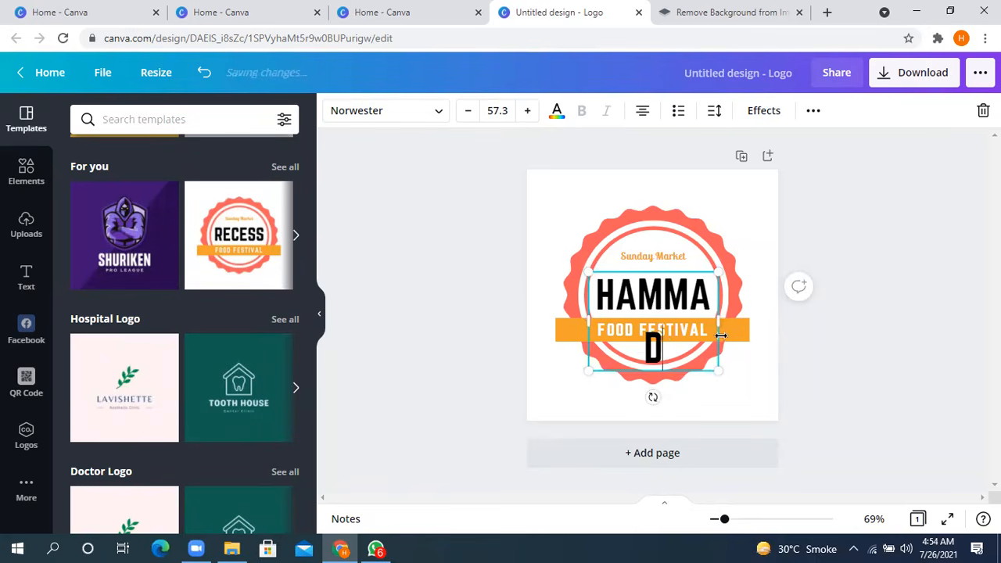
{"action": "mouse_move", "coordinate": [720, 322]}
{"action": "left_mouse_down"}
{"action": "mouse_move", "coordinate": [761, 312]}
{"action": "mouse_move", "coordinate": [719, 319]}
{"action": "left_mouse_up"}
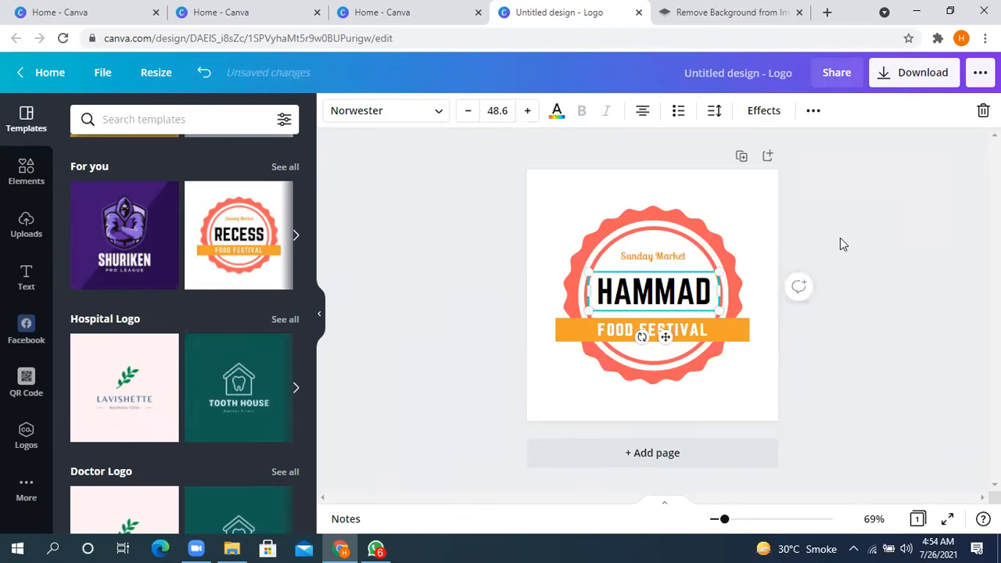
{"action": "left_click", "coordinate": [747, 281]}
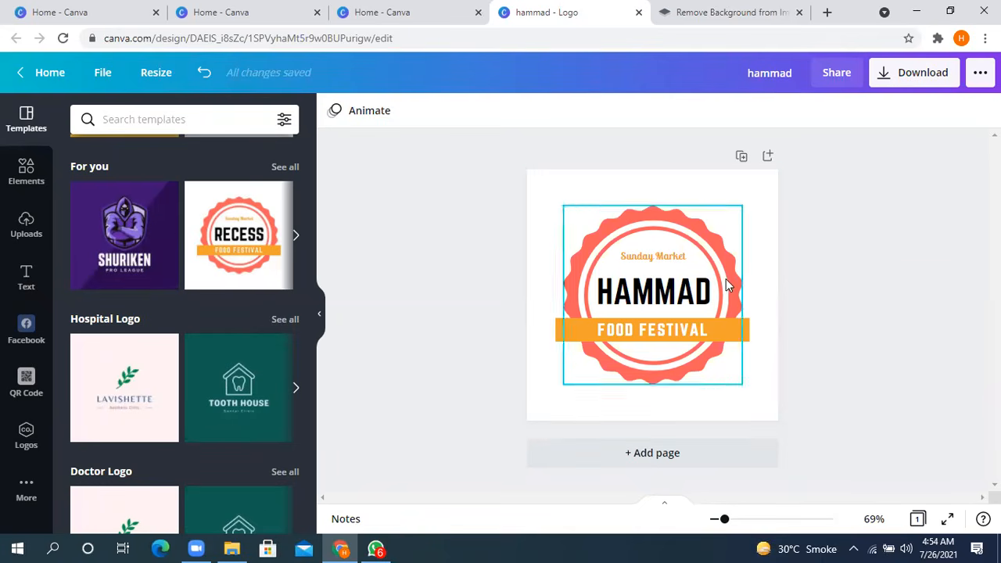
- Open the logo's download options, enable a transparent background and keep PNG as the file type
{"action": "left_click", "coordinate": [907, 78]}
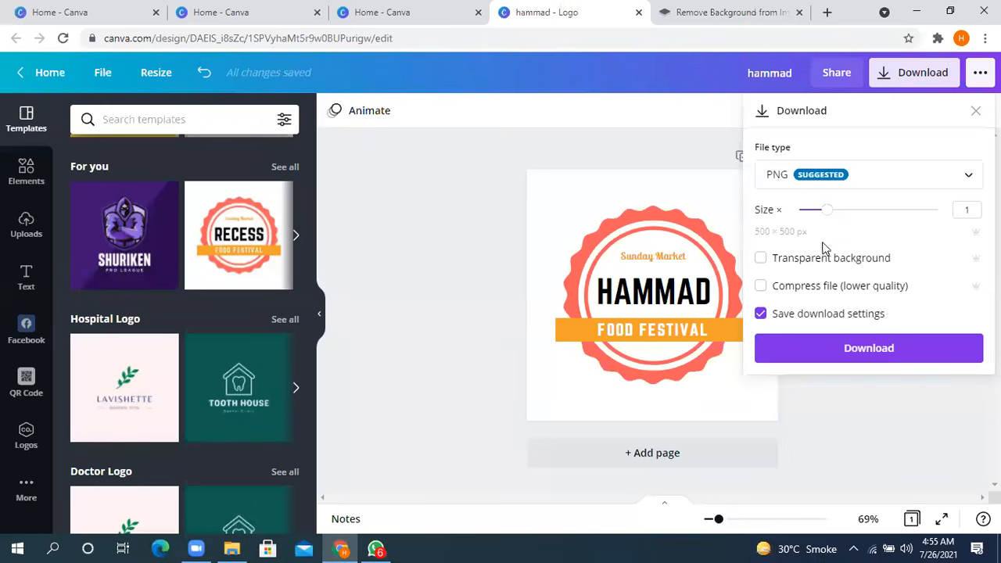
{"action": "left_click", "coordinate": [760, 261]}
{"action": "left_click", "coordinate": [959, 176]}
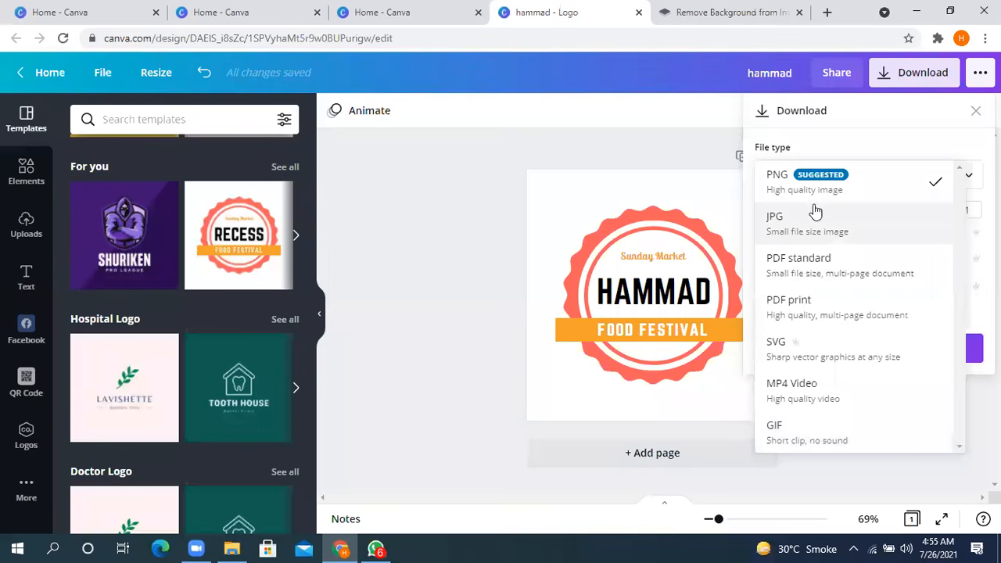
{"action": "left_click", "coordinate": [850, 189]}
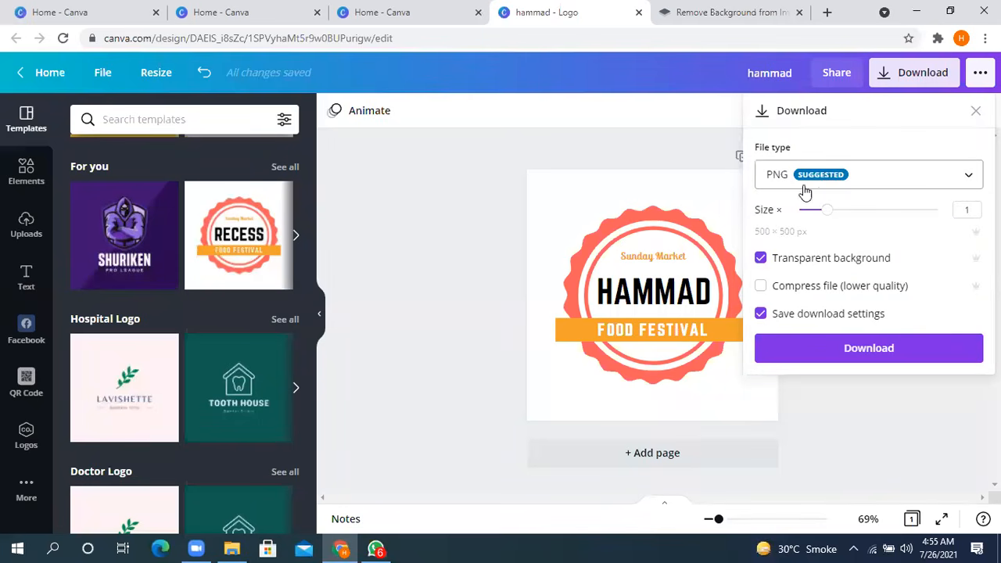
- Try a larger download size, return it to 1, review the file types keeping PNG, and close the download options
{"action": "mouse_move", "coordinate": [889, 217]}
{"action": "left_mouse_down"}
{"action": "mouse_move", "coordinate": [941, 219]}
{"action": "mouse_move", "coordinate": [834, 220]}
{"action": "mouse_move", "coordinate": [886, 209]}
{"action": "left_mouse_up"}
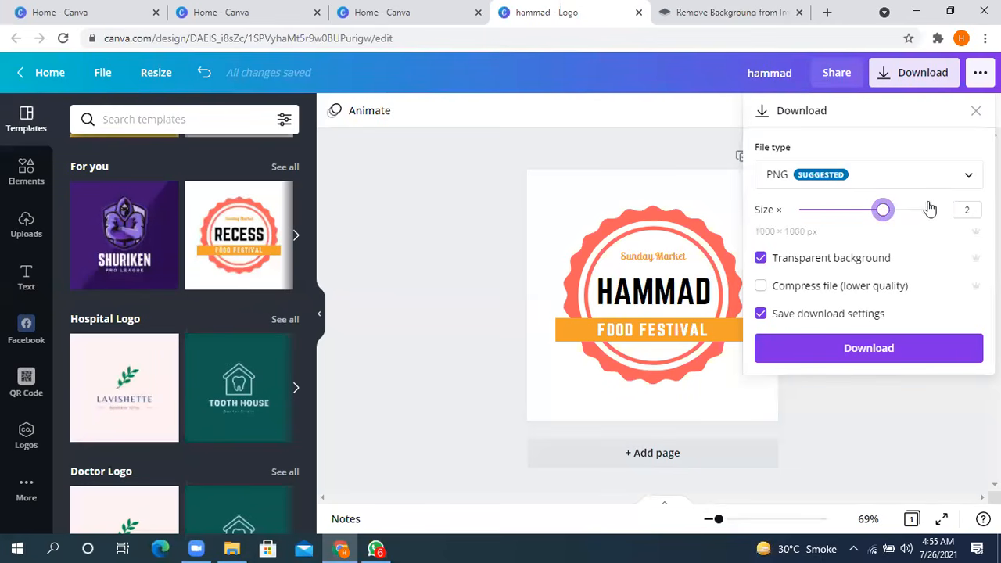
{"action": "key", "text": "Right"}
{"action": "left_click_drag", "start_coordinate": [936, 211], "coordinate": [826, 225]}
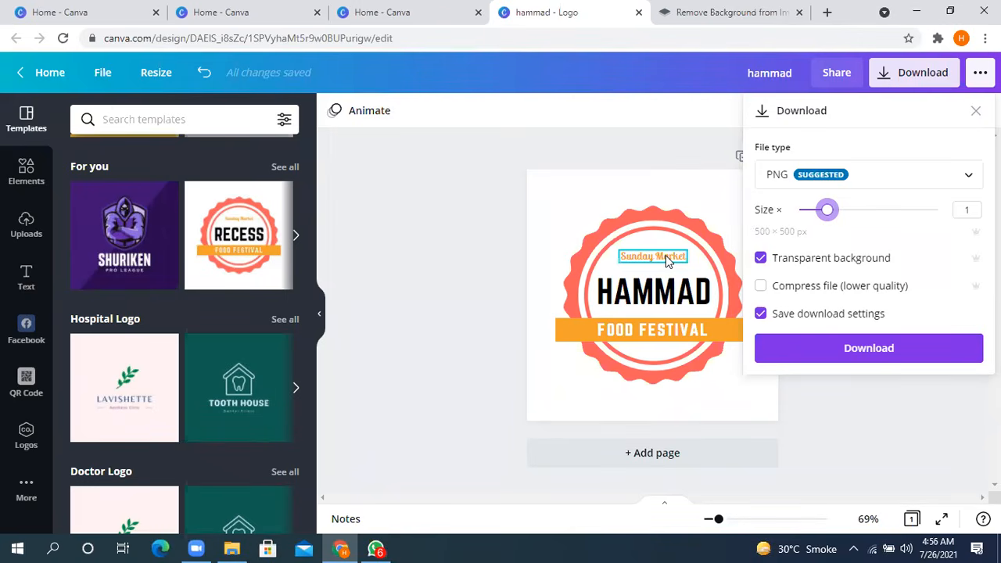
{"action": "left_click", "coordinate": [928, 172]}
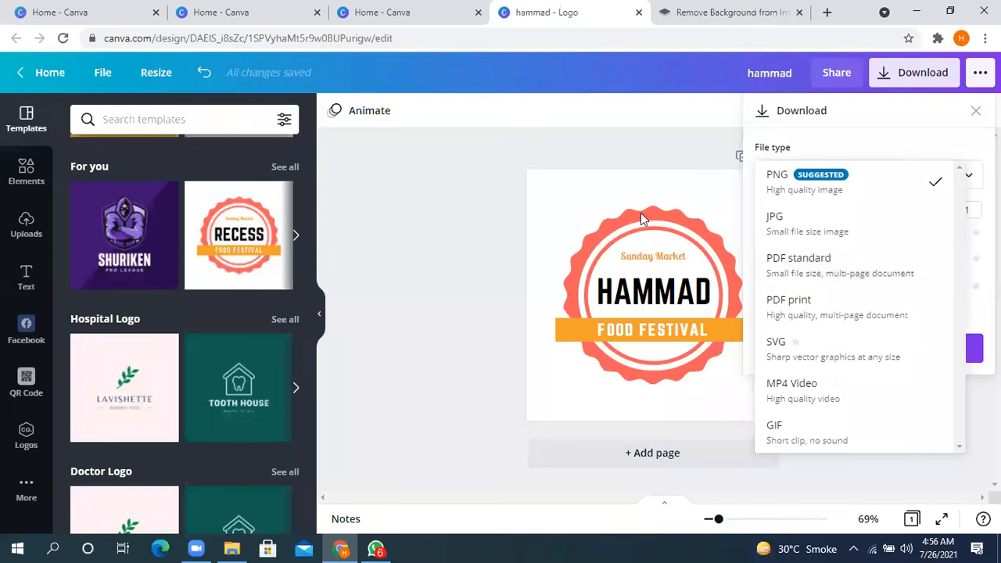
{"action": "left_click", "coordinate": [806, 193]}
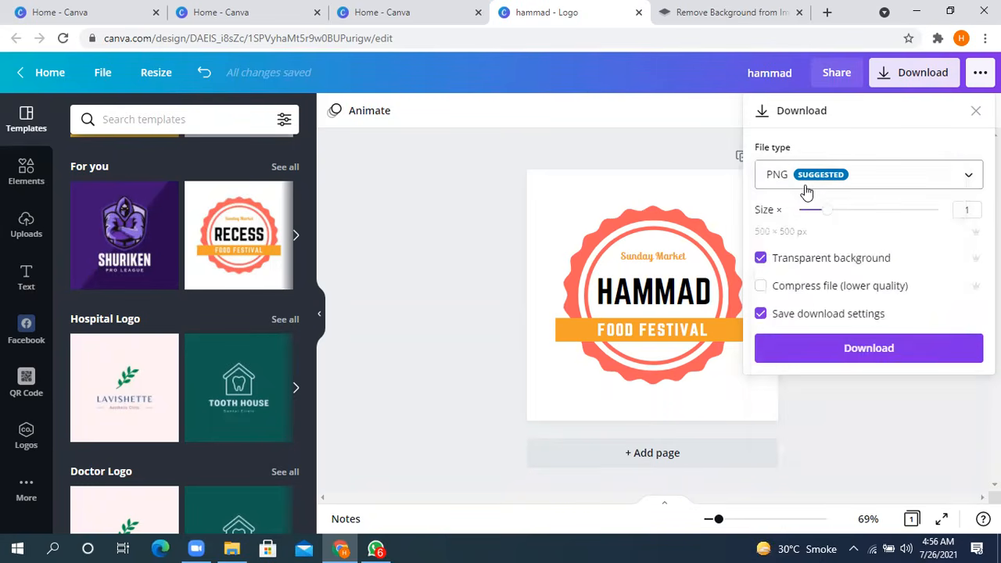
{"action": "mouse_move", "coordinate": [827, 215]}
{"action": "left_mouse_down"}
{"action": "mouse_move", "coordinate": [944, 221]}
{"action": "mouse_move", "coordinate": [825, 226]}
{"action": "left_mouse_up"}
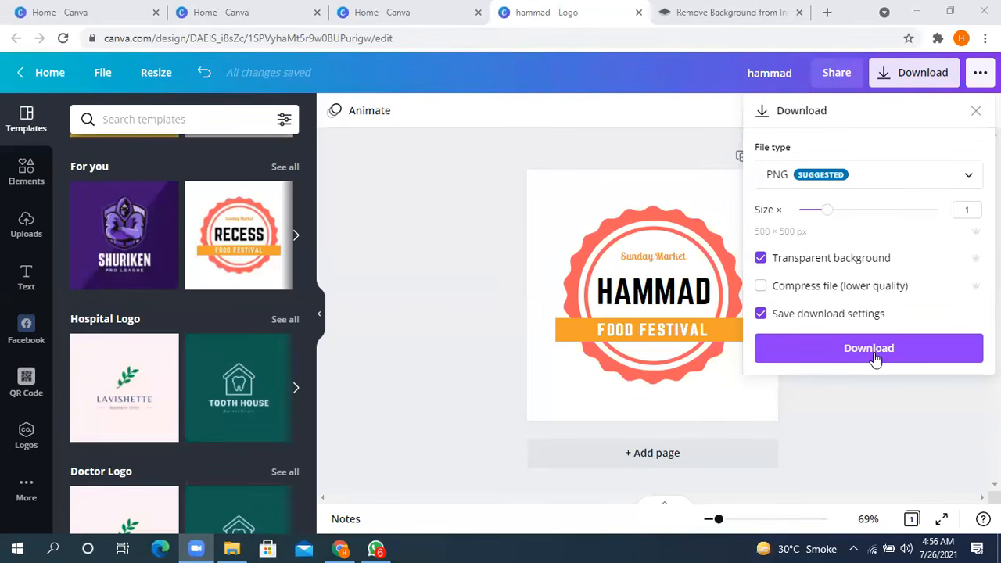
{"action": "left_click", "coordinate": [860, 411]}
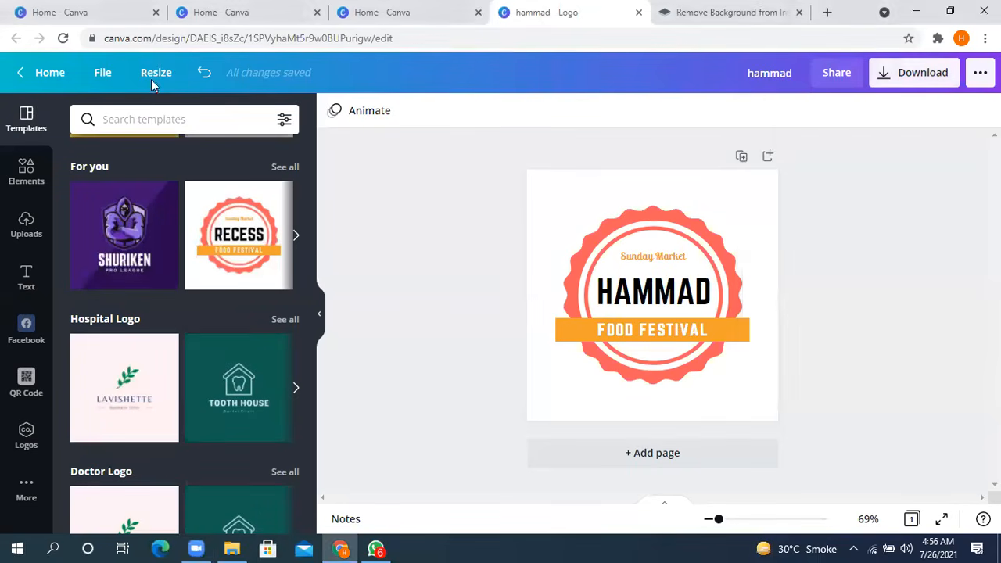
- Return to the home page and view the list of recent designs
{"action": "left_click", "coordinate": [43, 78]}
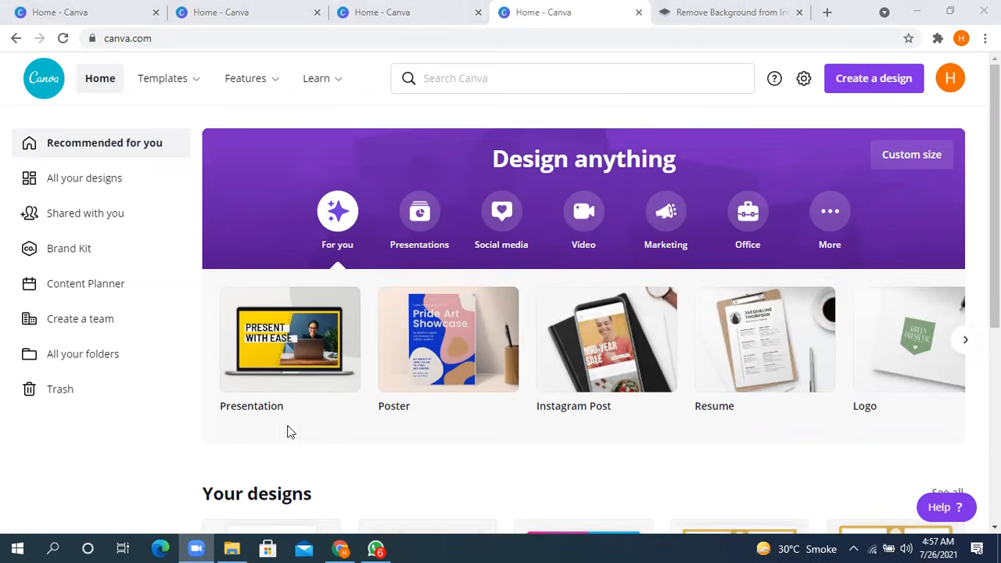
{"action": "scroll", "coordinate": [427, 363], "scroll_direction": "down", "scroll_amount": 2}
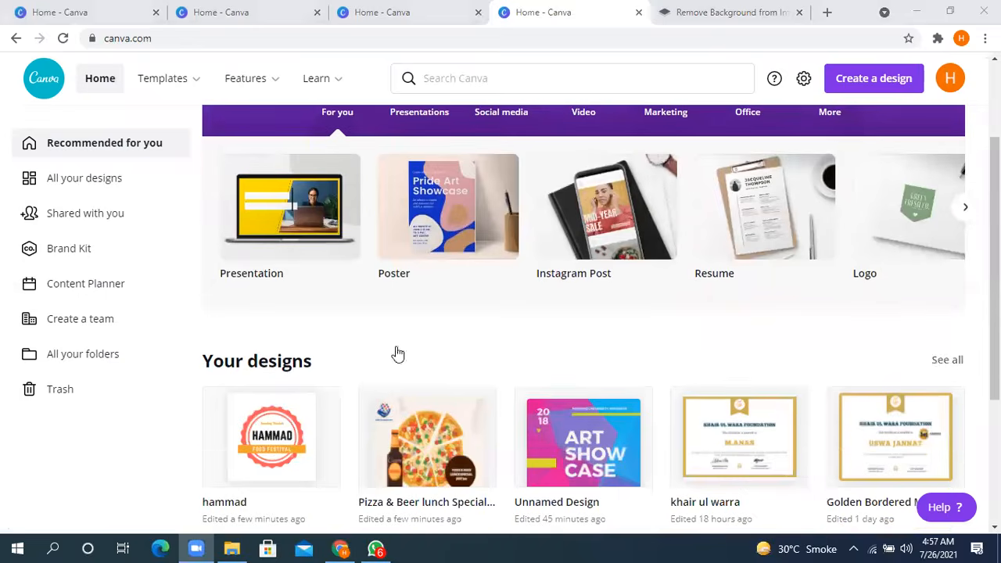
- Open the pizza lunch poster from the recent designs and enlarge the globe-and-hand logo in page 1's upper corner
{"action": "scroll", "coordinate": [423, 227], "scroll_direction": "down", "scroll_amount": 3}
{"action": "left_click", "coordinate": [426, 232]}
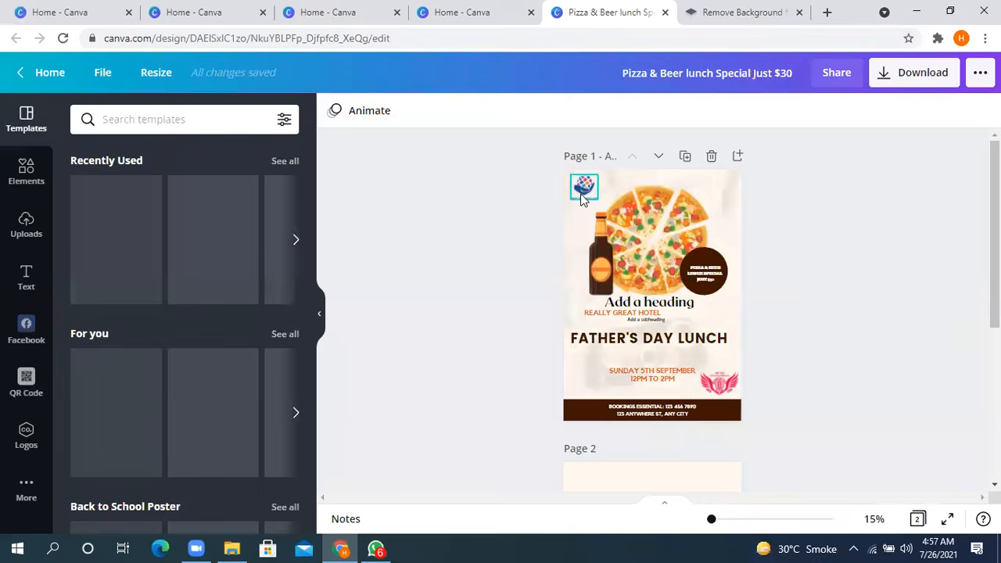
{"action": "left_click", "coordinate": [583, 187]}
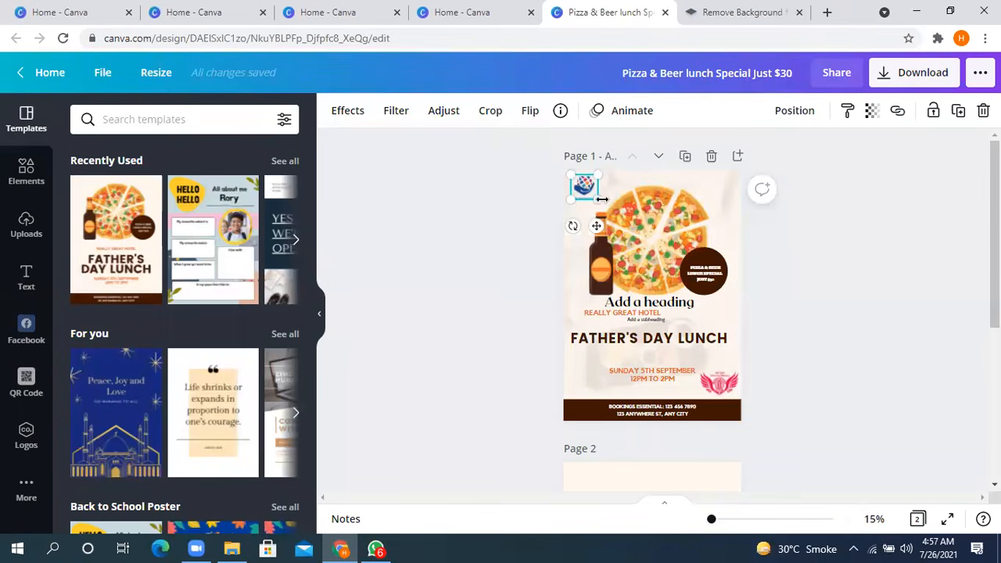
{"action": "left_click_drag", "start_coordinate": [601, 199], "coordinate": [613, 213]}
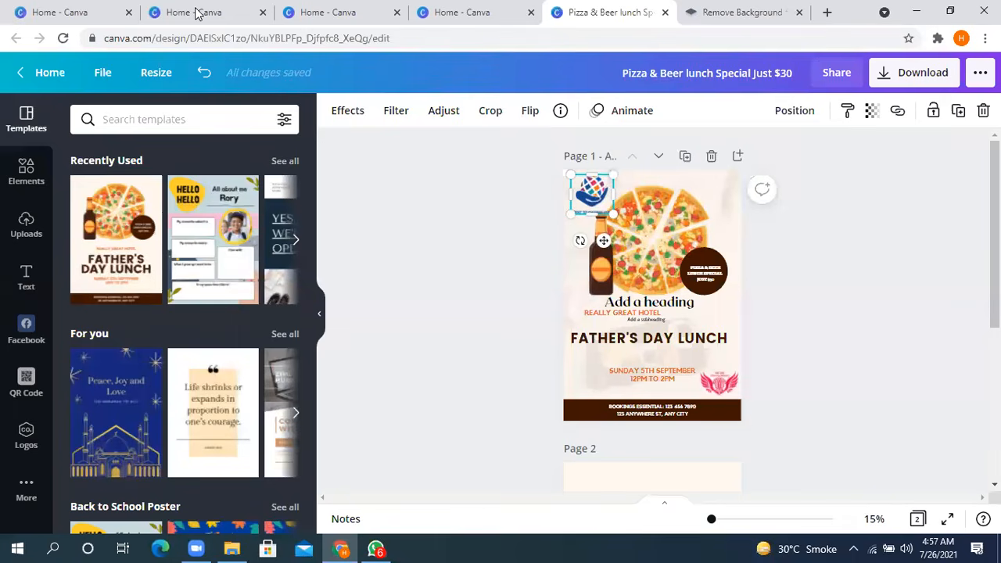
- Create a new logo design from the home page and apply the "RECESS FOOD FESTIVAL" template
{"action": "left_click", "coordinate": [950, 11]}
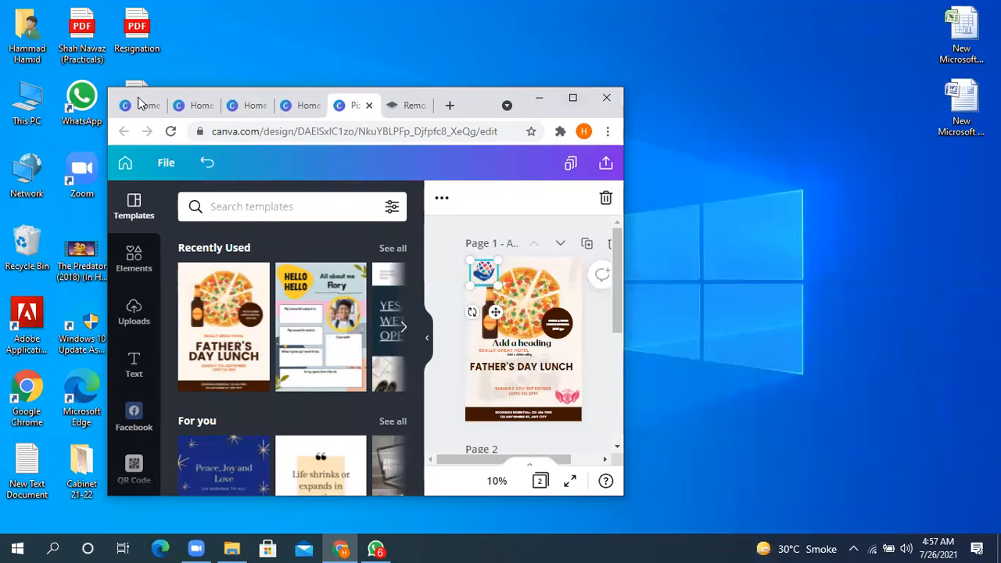
{"action": "left_click", "coordinate": [252, 106]}
{"action": "scroll", "coordinate": [291, 246], "scroll_direction": "down", "scroll_amount": 2}
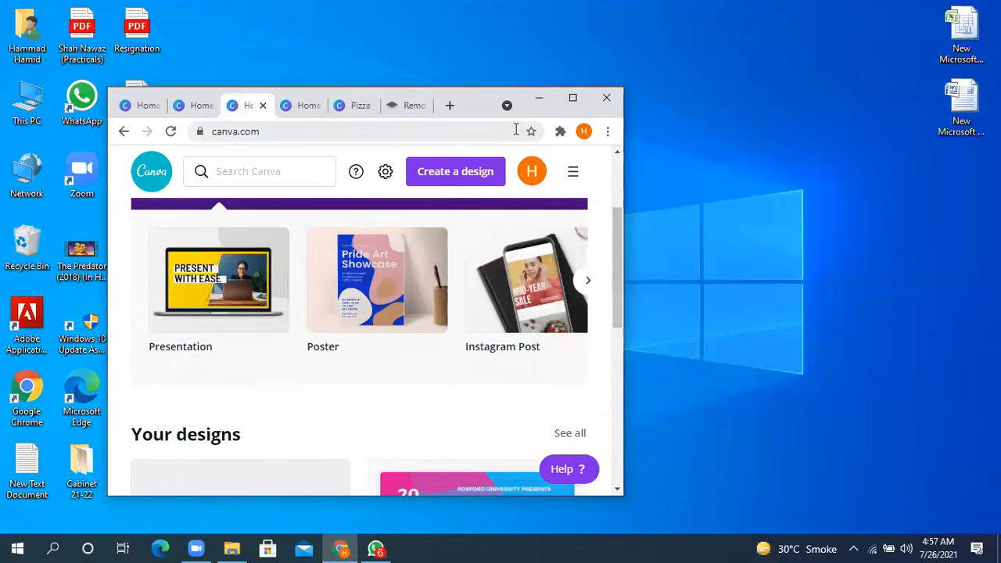
{"action": "left_click", "coordinate": [569, 100]}
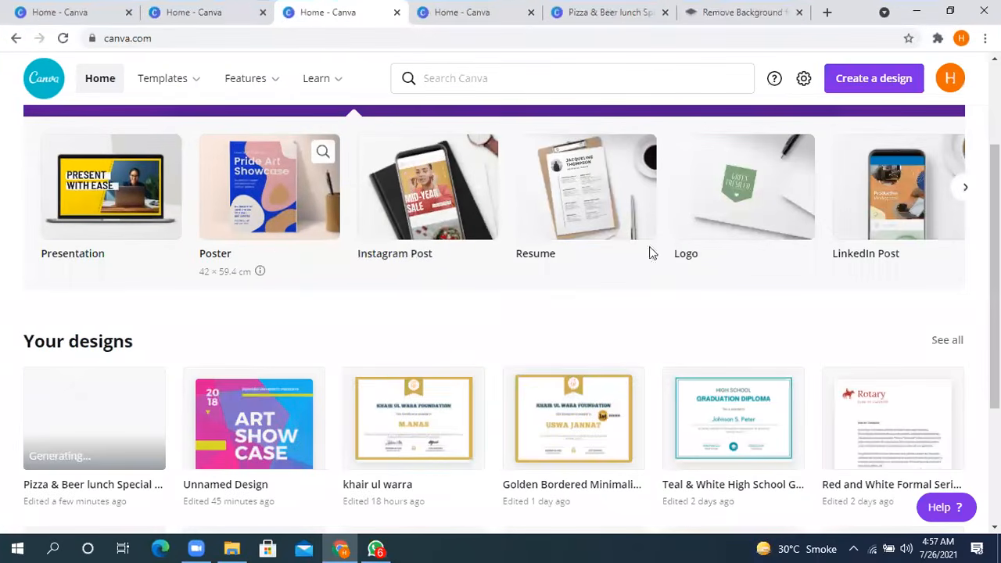
{"action": "left_click", "coordinate": [905, 213]}
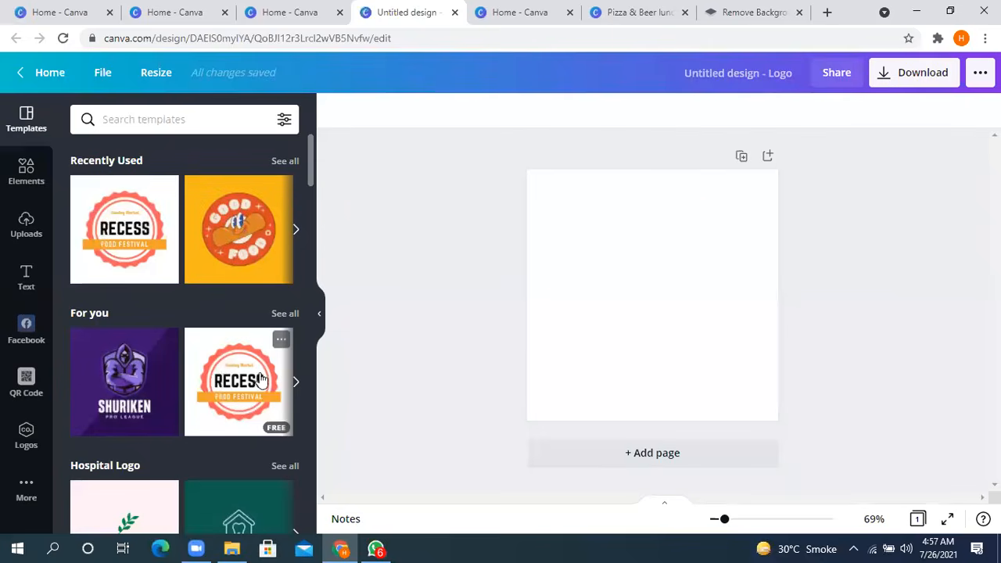
{"action": "left_click", "coordinate": [258, 381]}
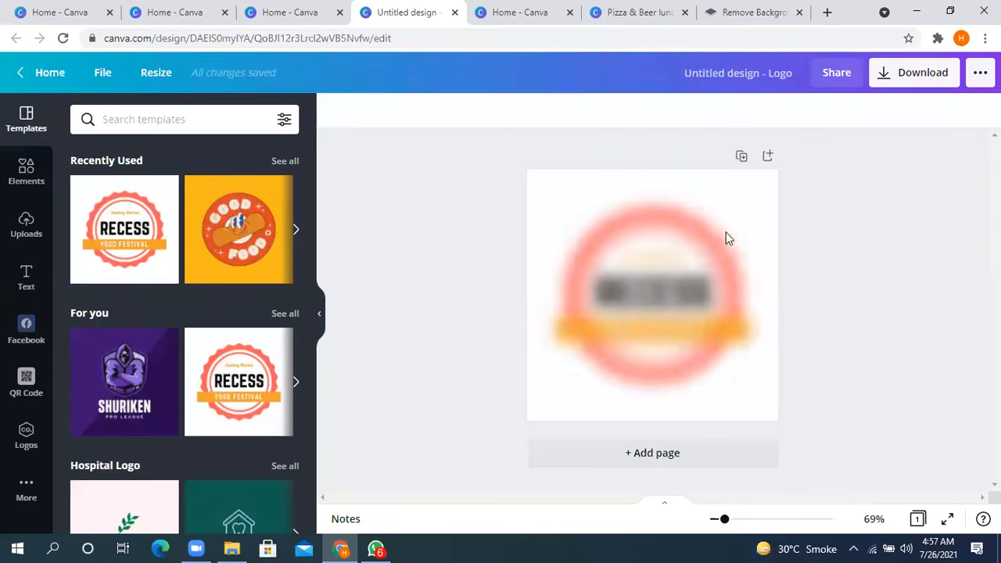
- Replace the word "RECESS" in the logo with a first name in capitals and reduce it to size 48
{"action": "left_click", "coordinate": [668, 294]}
{"action": "left_click", "coordinate": [675, 293]}
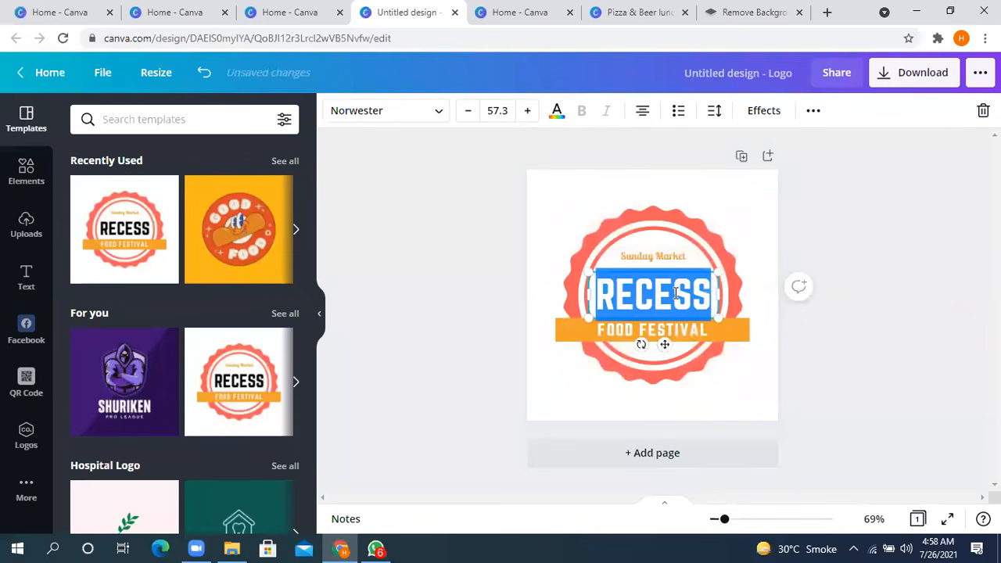
{"action": "type", "text": "HAMMAD"}
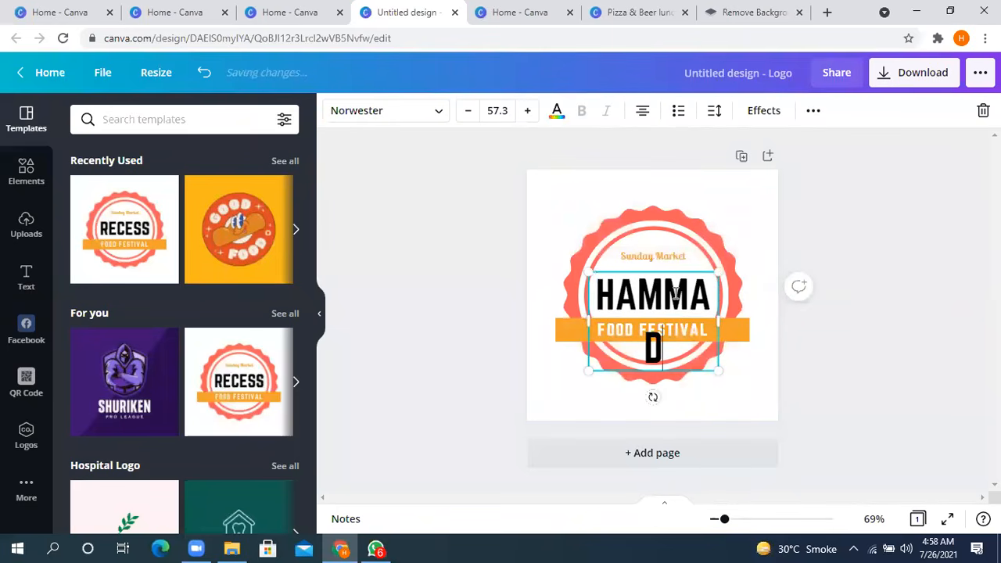
{"action": "mouse_move", "coordinate": [718, 321]}
{"action": "left_mouse_down"}
{"action": "mouse_move", "coordinate": [746, 323]}
{"action": "mouse_move", "coordinate": [718, 319]}
{"action": "left_mouse_up"}
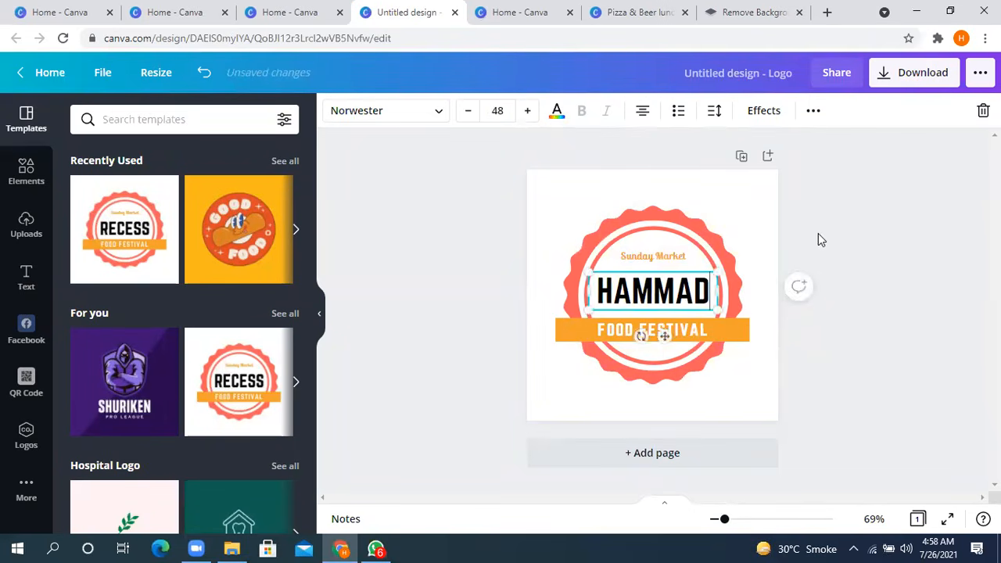
{"action": "left_click", "coordinate": [821, 233]}
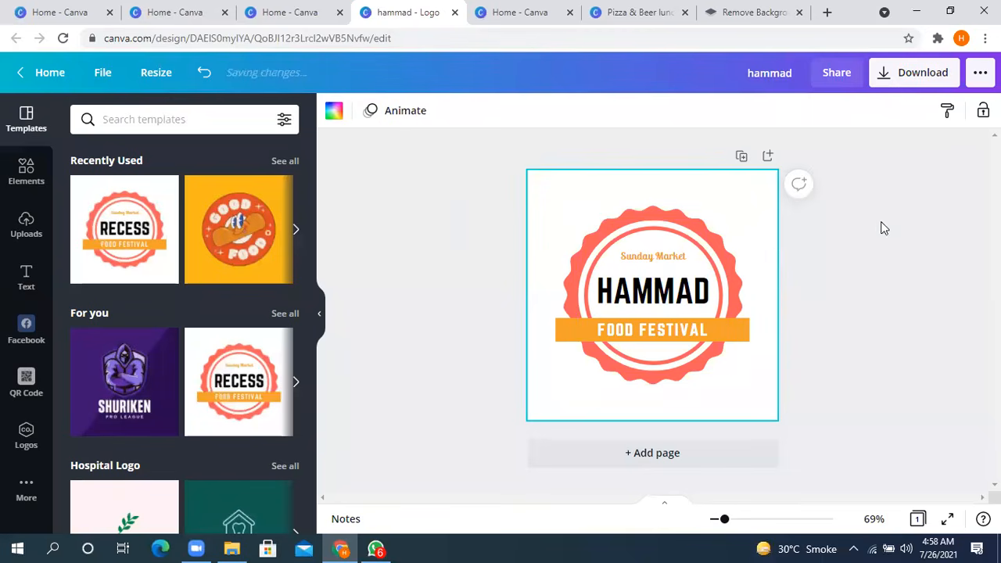
- Select every element of the finished logo and copy them
{"action": "left_click", "coordinate": [882, 245]}
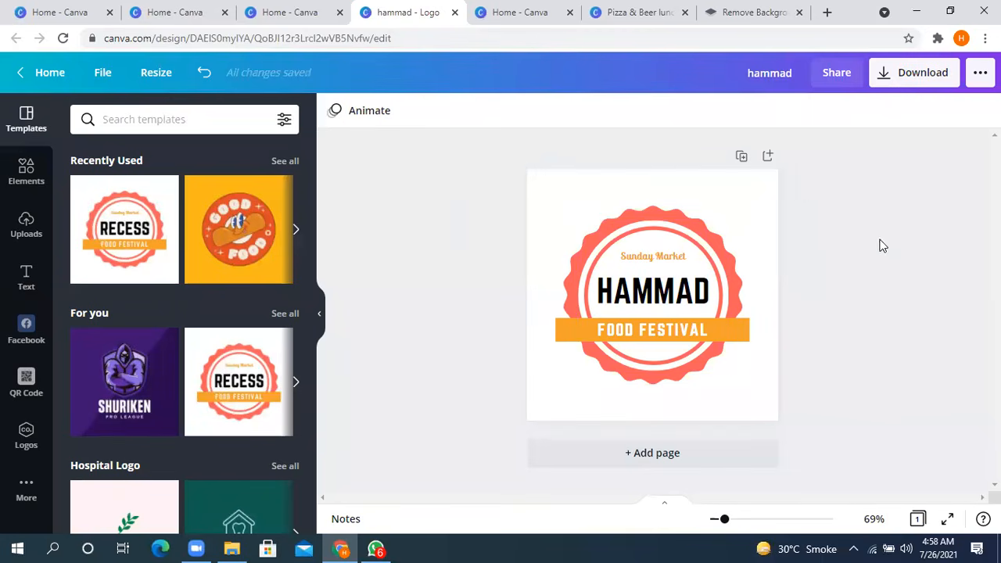
{"action": "left_click", "coordinate": [622, 306]}
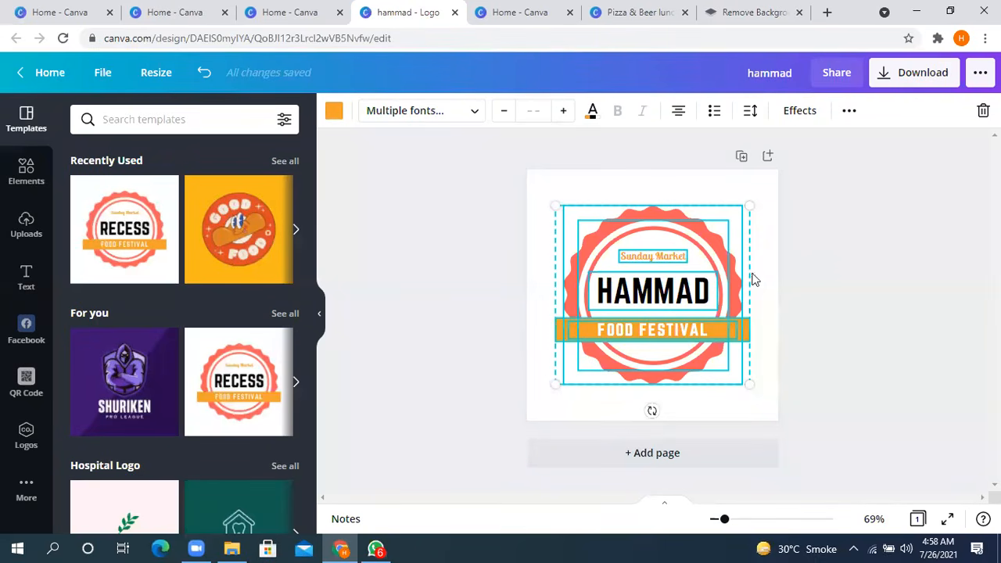
{"action": "right_click", "coordinate": [605, 243]}
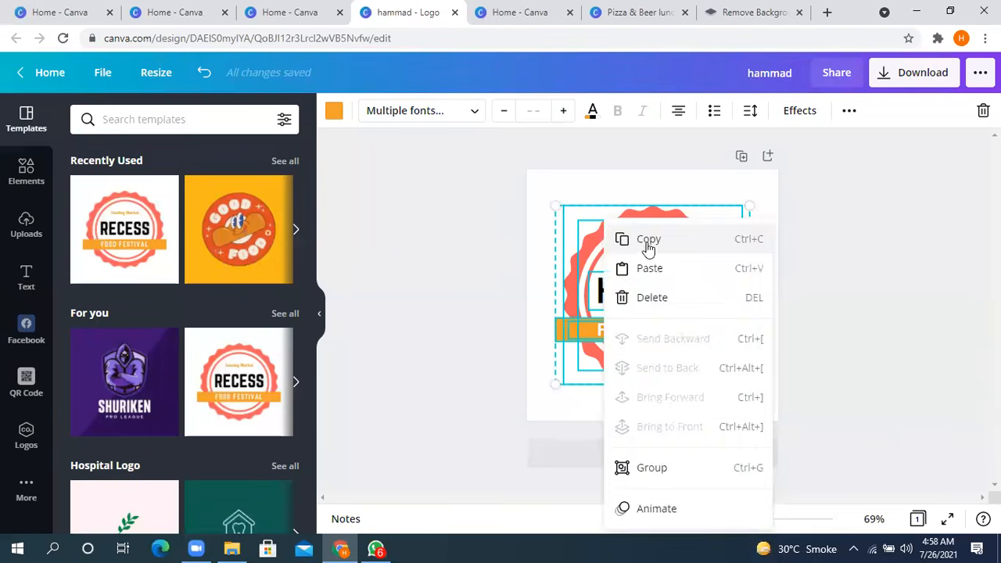
{"action": "left_click", "coordinate": [641, 243]}
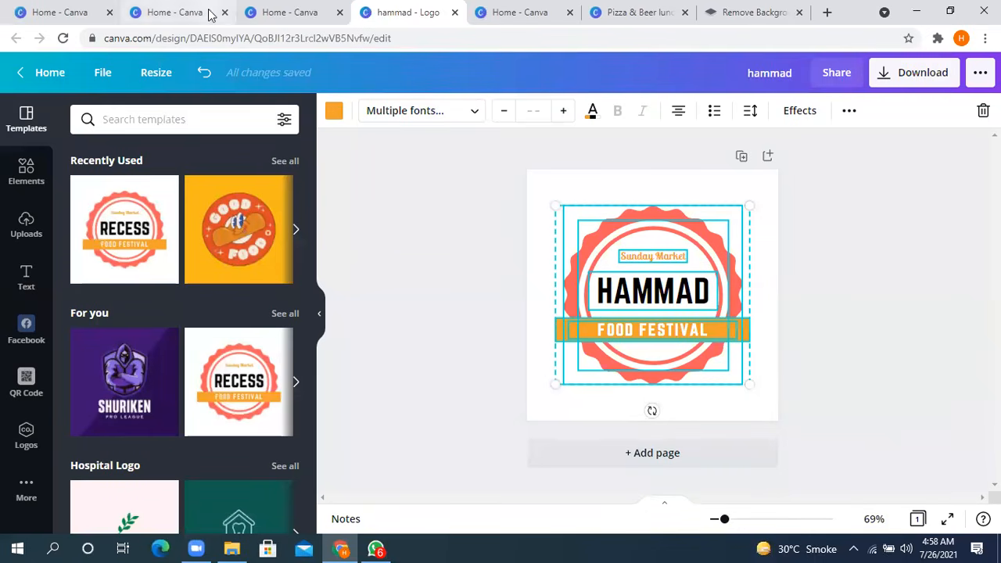
- Switch to the pizza lunch poster and delete the heading and the "rotaract club of sahiwal elite" line from page 2
{"action": "left_click", "coordinate": [949, 11]}
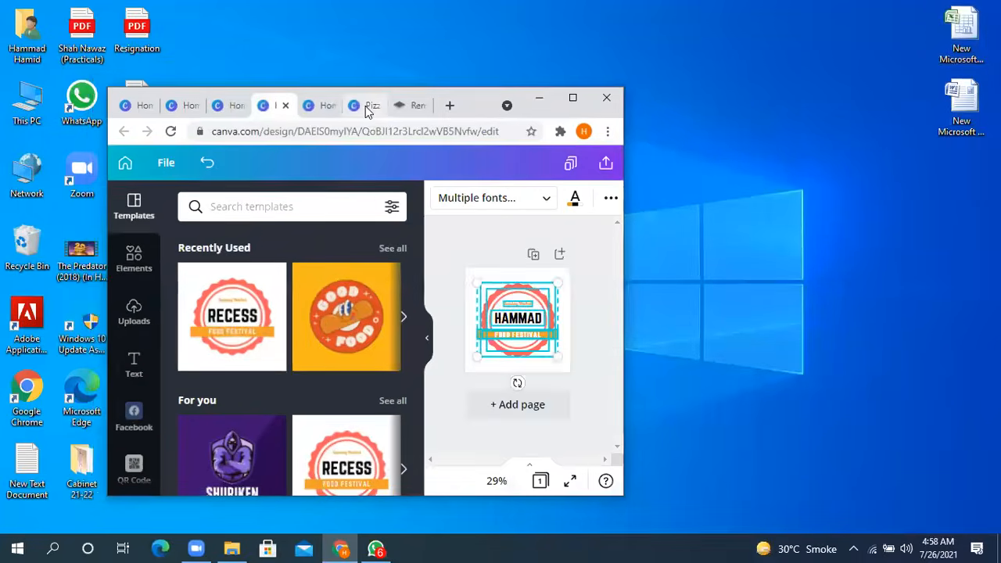
{"action": "left_click", "coordinate": [365, 105]}
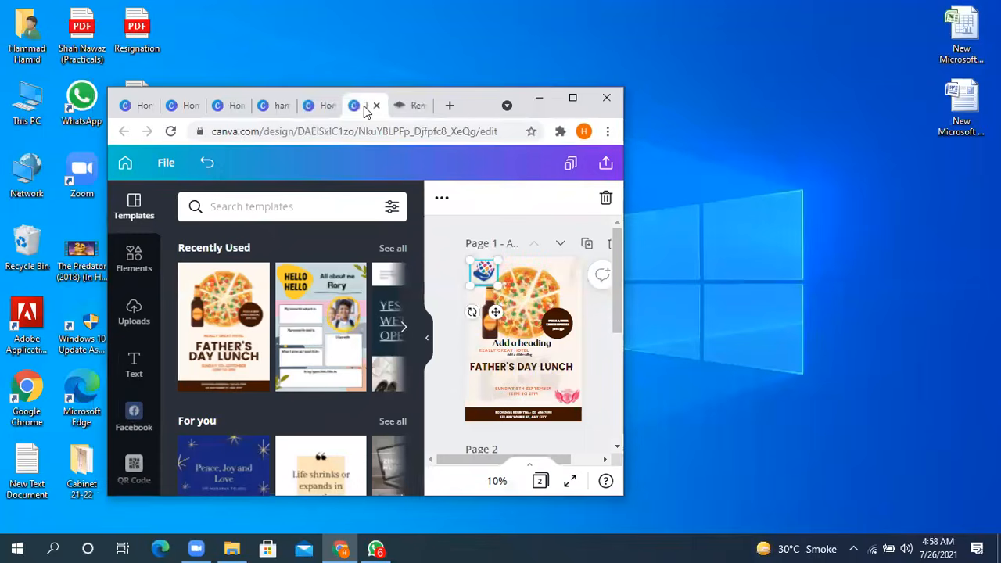
{"action": "left_click", "coordinate": [572, 99]}
{"action": "scroll", "coordinate": [655, 309], "scroll_direction": "down", "scroll_amount": 5}
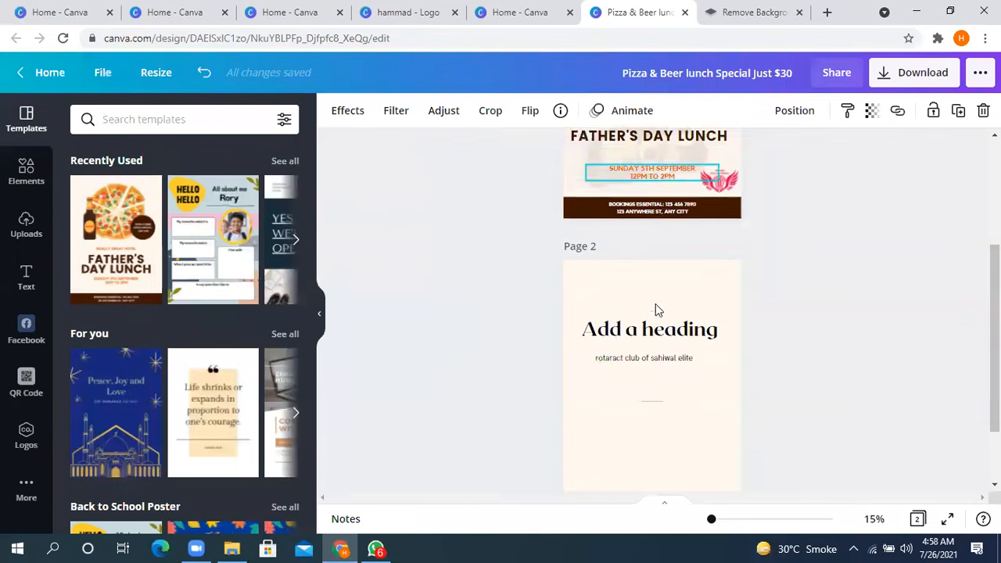
{"action": "left_click_drag", "start_coordinate": [692, 307], "coordinate": [609, 215]}
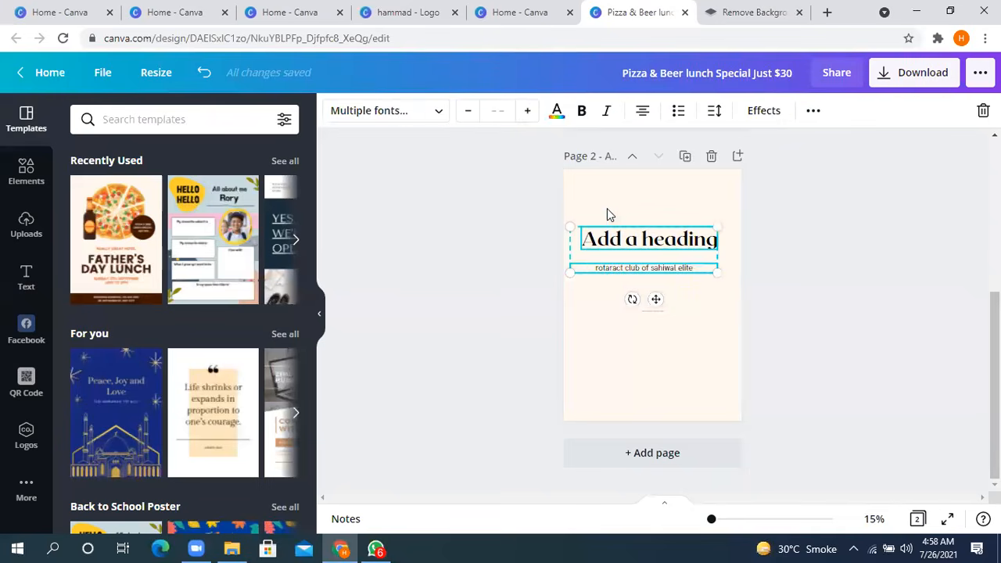
{"action": "key", "text": "Delete"}
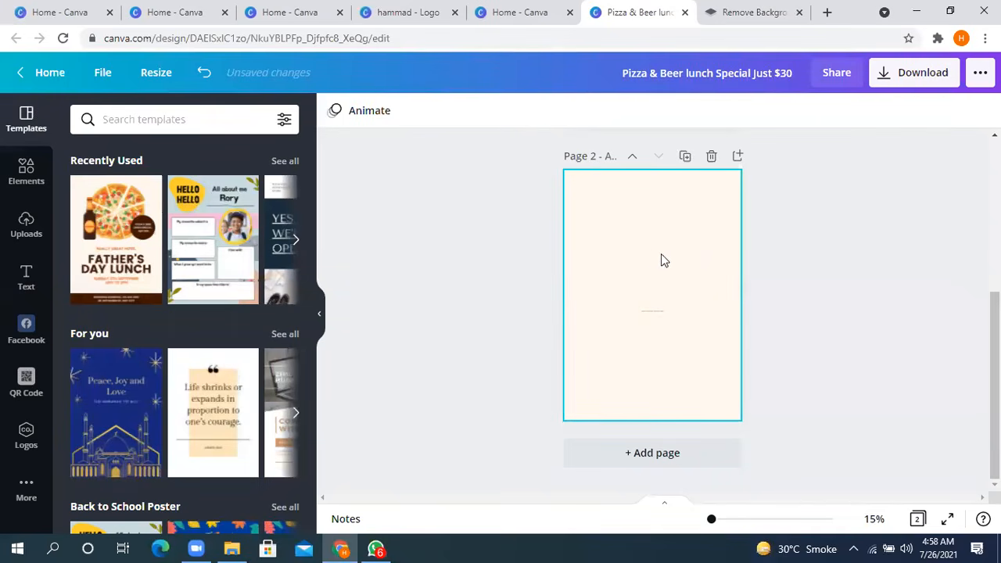
- Try to paste the copied logo onto page 2 of the poster
{"action": "right_click", "coordinate": [653, 258]}
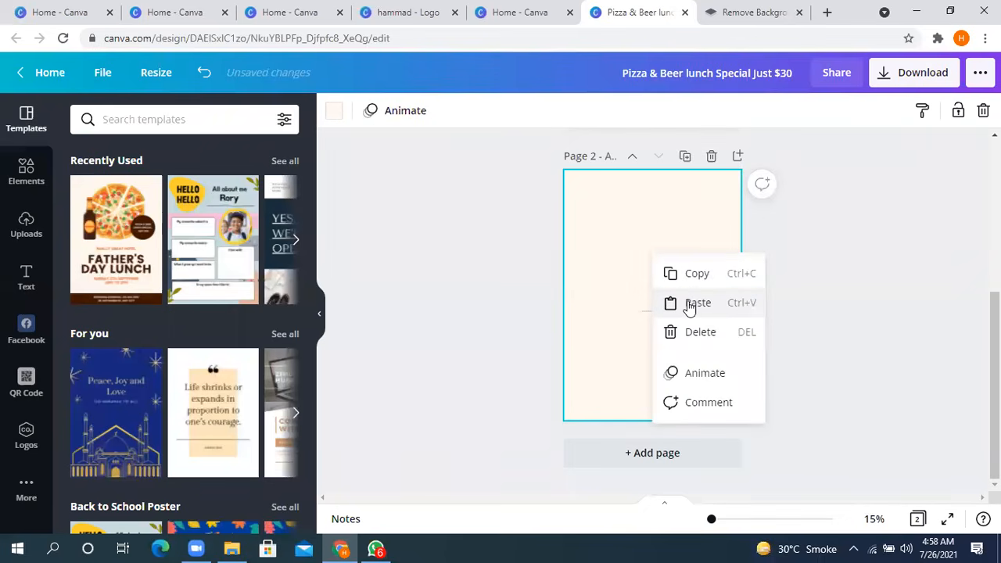
{"action": "left_click", "coordinate": [689, 305]}
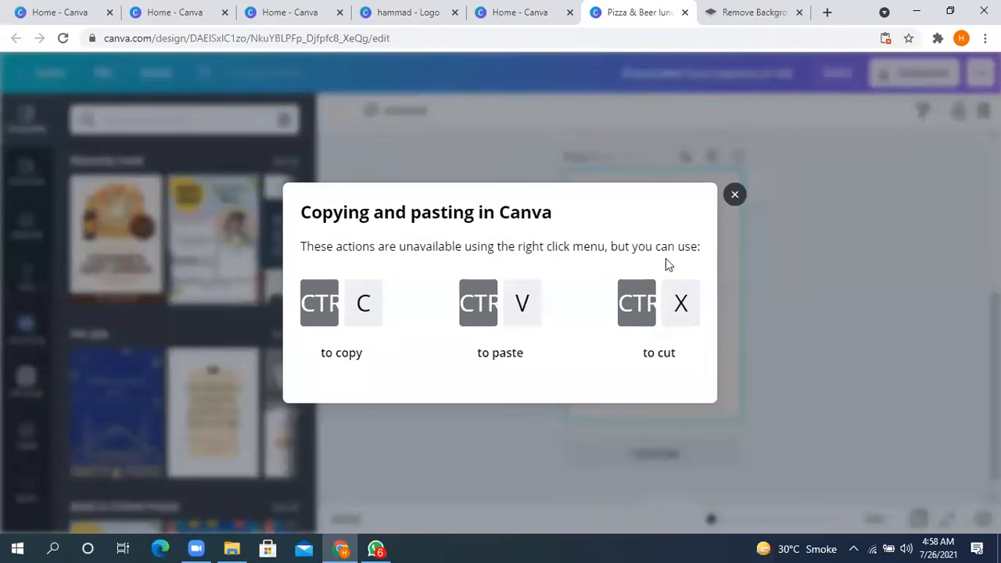
{"action": "left_click", "coordinate": [736, 195]}
- Delete the small leftover text box from page 2 and paste the copied logo there
{"action": "left_click", "coordinate": [657, 312]}
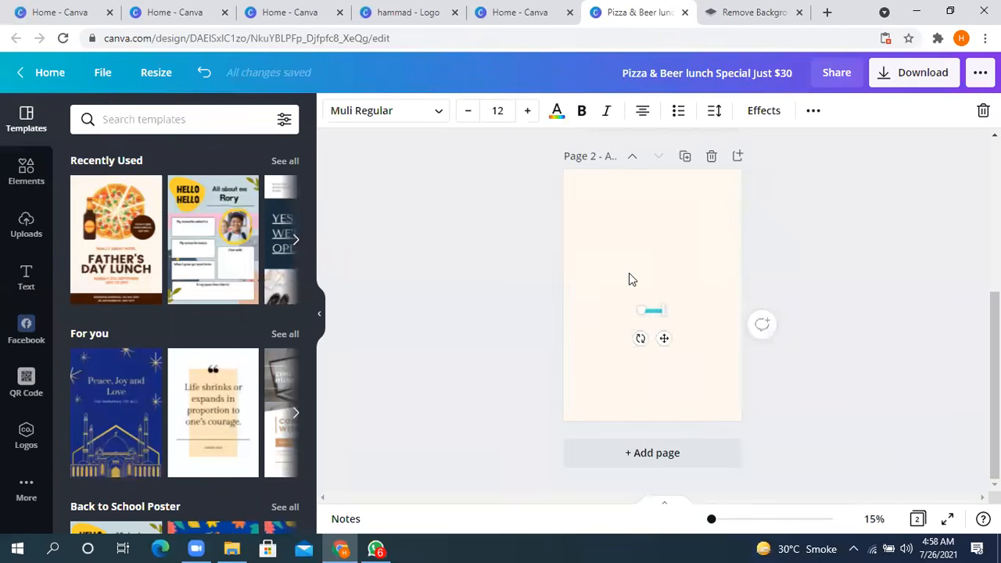
{"action": "key", "text": "Delete"}
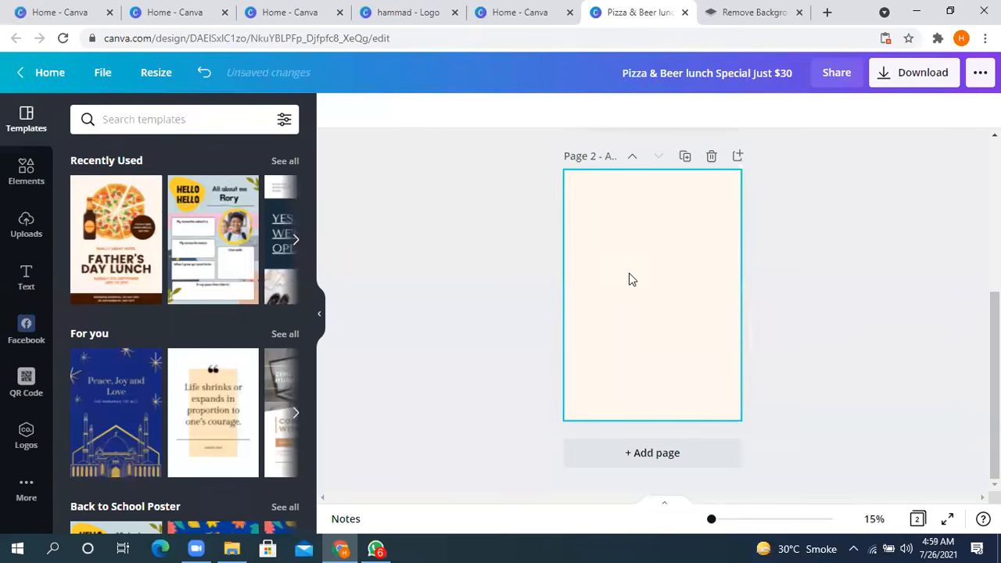
{"action": "key", "text": "ctrl+v"}
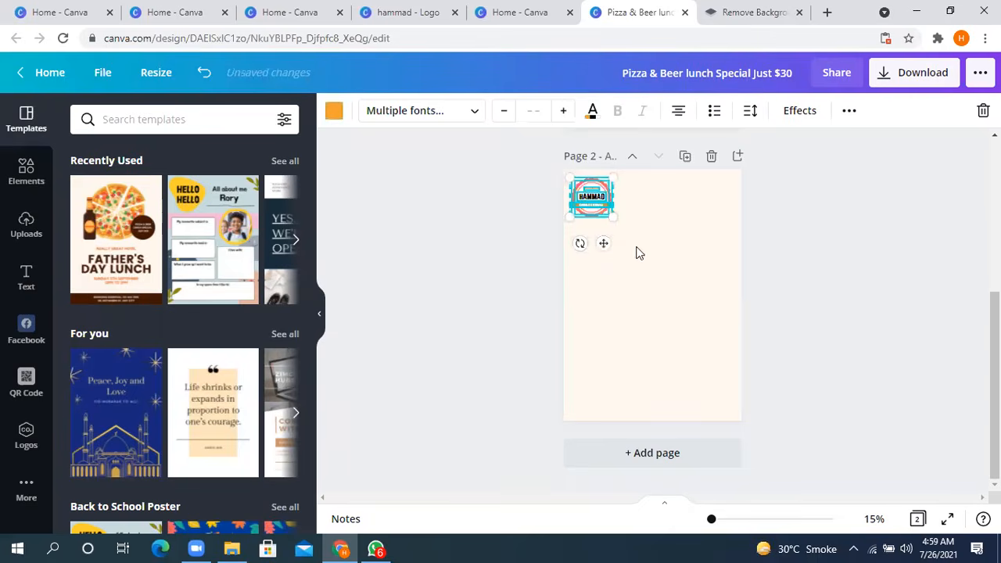
- Enlarge the pasted logo to about half the page width and move it to the middle of page 2
{"action": "left_click_drag", "start_coordinate": [612, 218], "coordinate": [656, 251]}
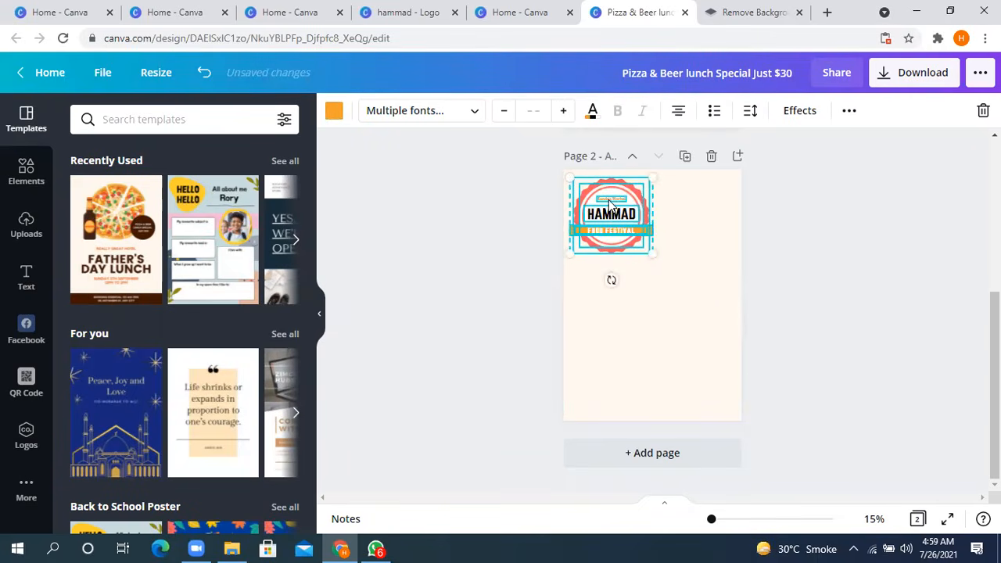
{"action": "left_click_drag", "start_coordinate": [608, 207], "coordinate": [640, 273]}
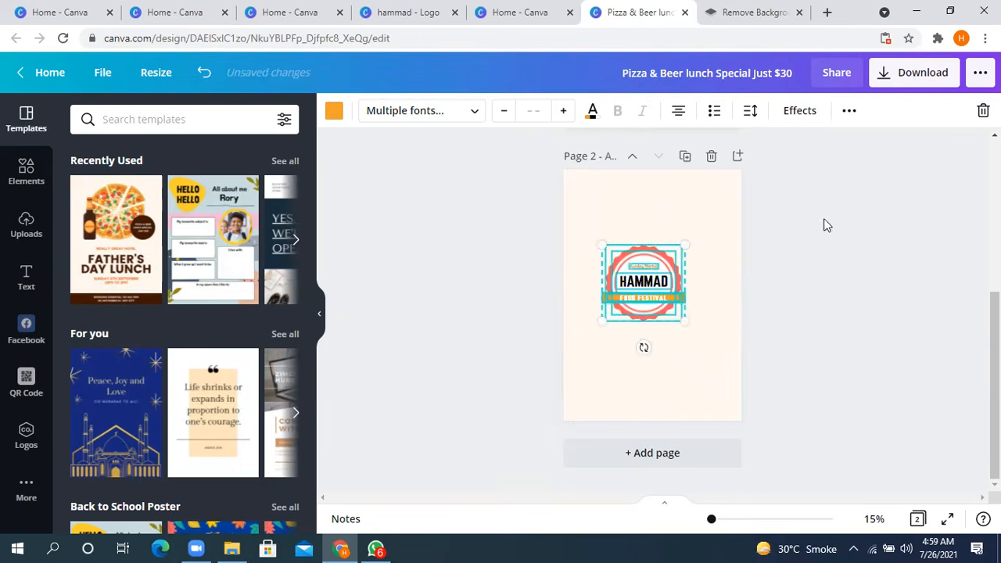
{"action": "left_click", "coordinate": [827, 225]}
- Replace the "FOOD FESTIVAL" text on the logo's orange ribbon with "SAHIWAL"
{"action": "left_click", "coordinate": [660, 287]}
{"action": "left_click", "coordinate": [648, 301]}
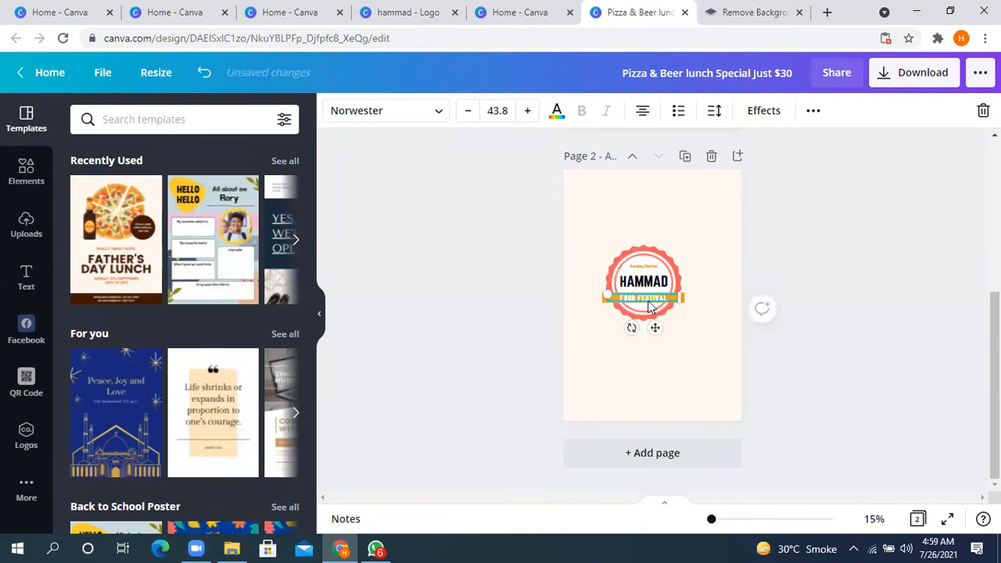
{"action": "left_click", "coordinate": [770, 254]}
{"action": "left_click", "coordinate": [668, 299]}
{"action": "double_click", "coordinate": [656, 299]}
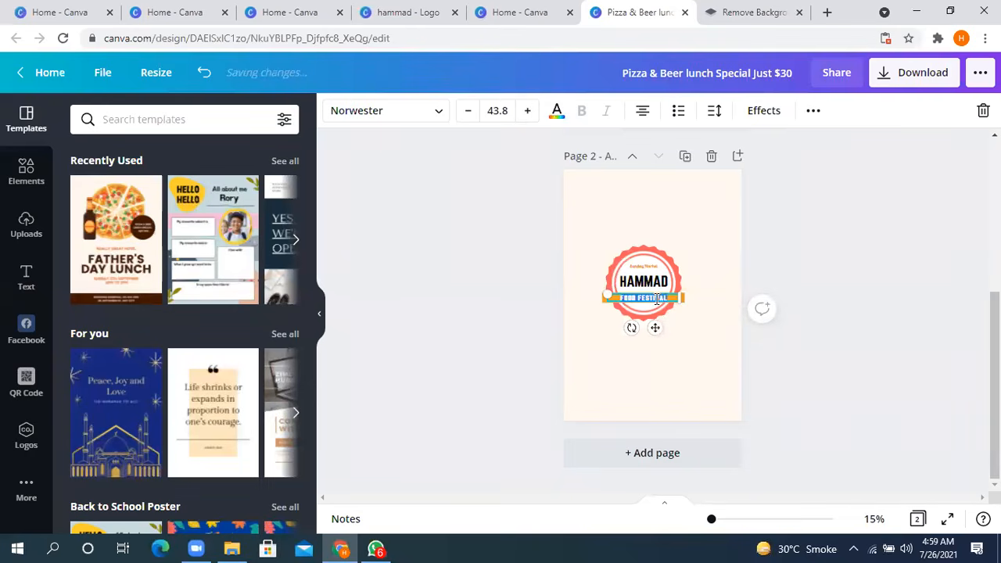
{"action": "type", "text": "SAHIWA"}
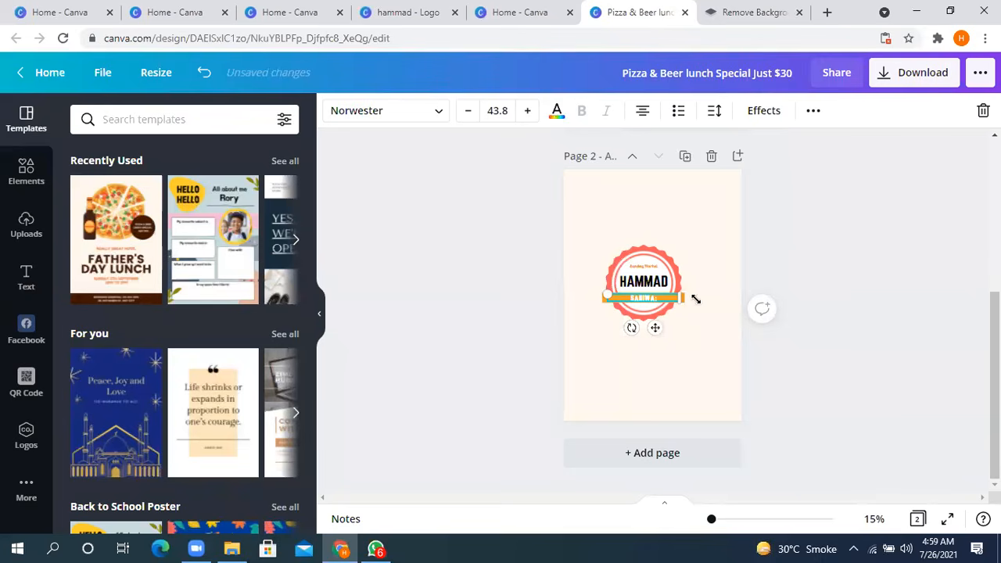
{"action": "type", "text": "L"}
{"action": "left_click", "coordinate": [699, 270]}
- Move the whole logo from page 2 to page 1 and place it small beside the date text, opposite the pink wings emblem
{"action": "scroll", "coordinate": [665, 330], "scroll_direction": "up", "scroll_amount": 3}
{"action": "scroll", "coordinate": [667, 331], "scroll_direction": "down", "scroll_amount": 3}
{"action": "left_click_drag", "start_coordinate": [671, 343], "coordinate": [589, 206]}
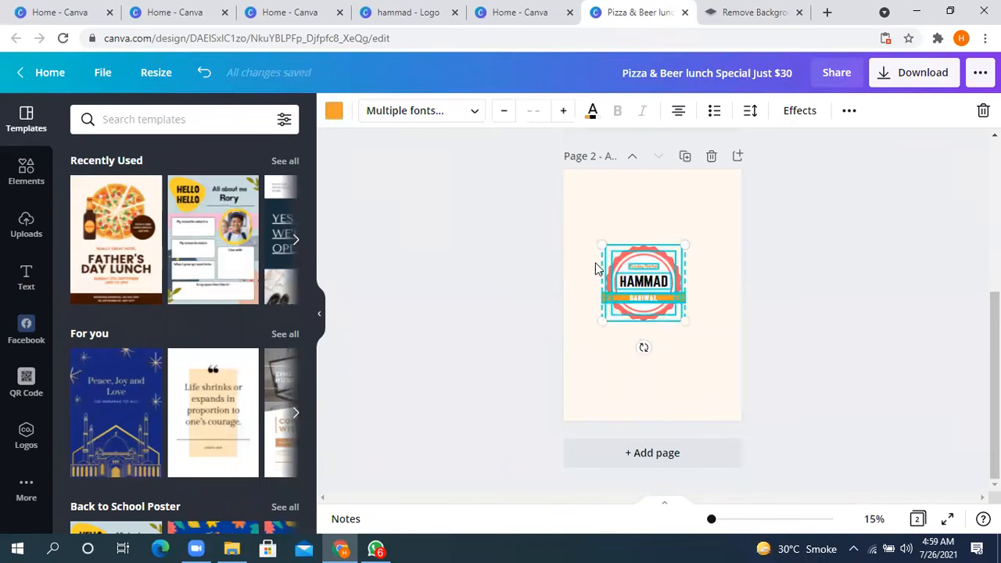
{"action": "left_click_drag", "start_coordinate": [649, 294], "coordinate": [645, 244]}
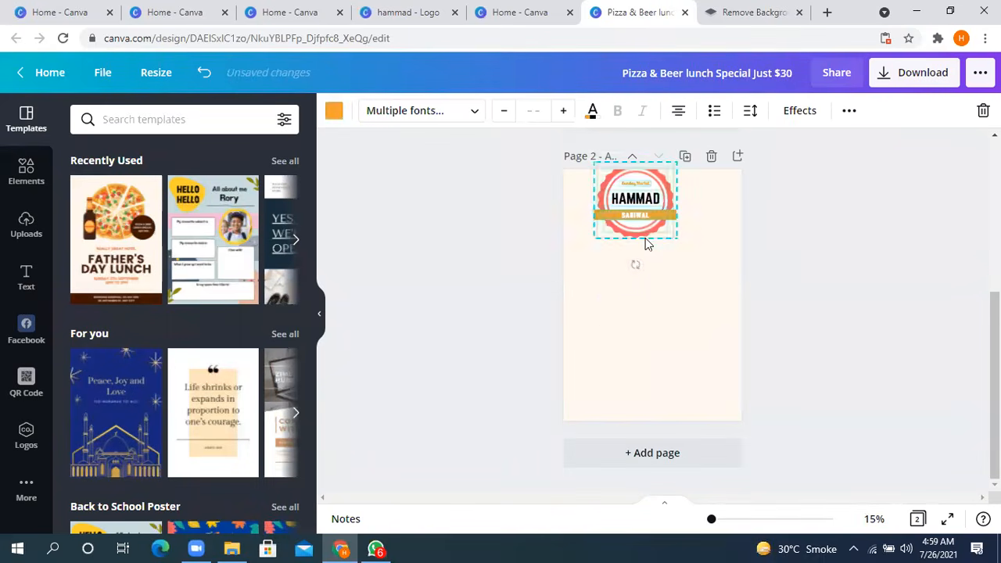
{"action": "scroll", "coordinate": [648, 274], "scroll_direction": "up", "scroll_amount": 3}
{"action": "left_click_drag", "start_coordinate": [636, 439], "coordinate": [595, 334]}
{"action": "left_click", "coordinate": [829, 270]}
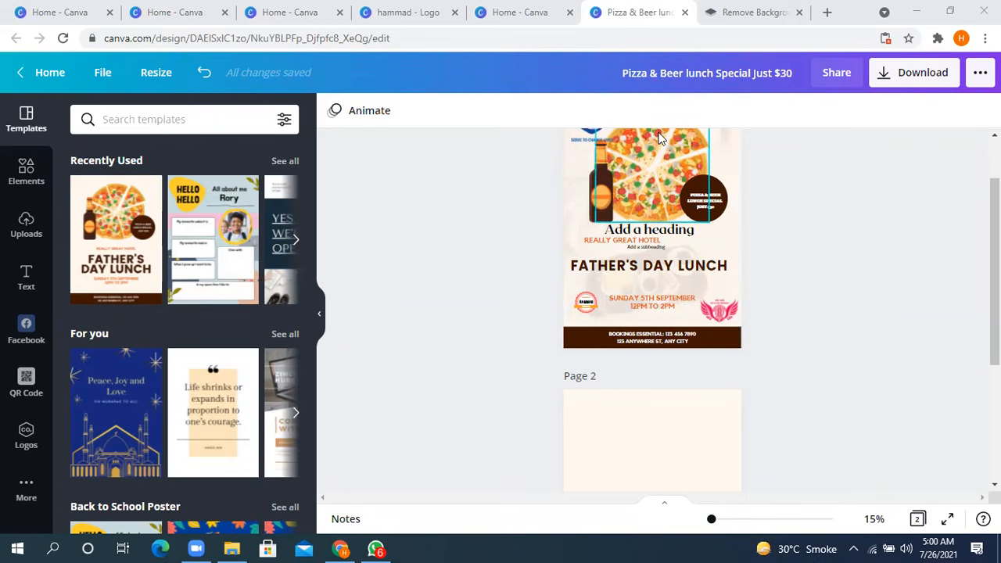
- Rename the poster design as "pizza hut"
{"action": "double_click", "coordinate": [730, 73]}
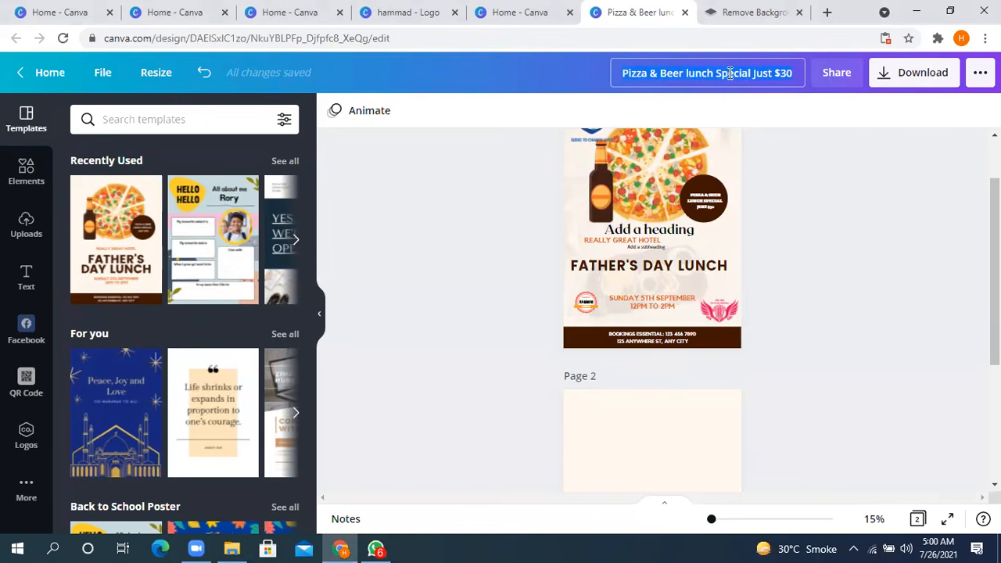
{"action": "key", "text": "ctrl+a"}
{"action": "key", "text": "BackSpace"}
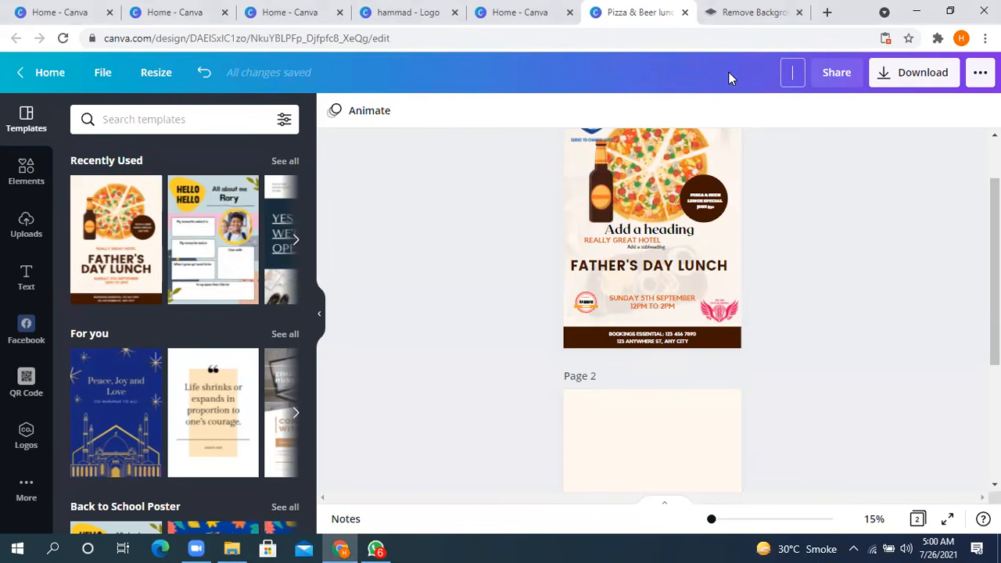
{"action": "type", "text": "pizza hut"}
{"action": "left_click", "coordinate": [810, 150]}
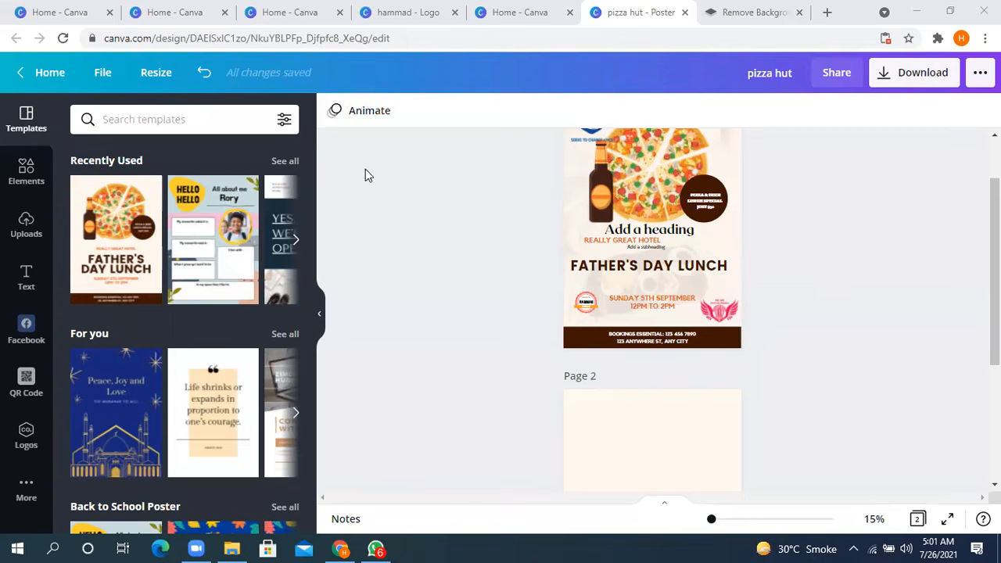
- Search Canva's elements library for "curve line"
{"action": "left_click", "coordinate": [26, 172]}
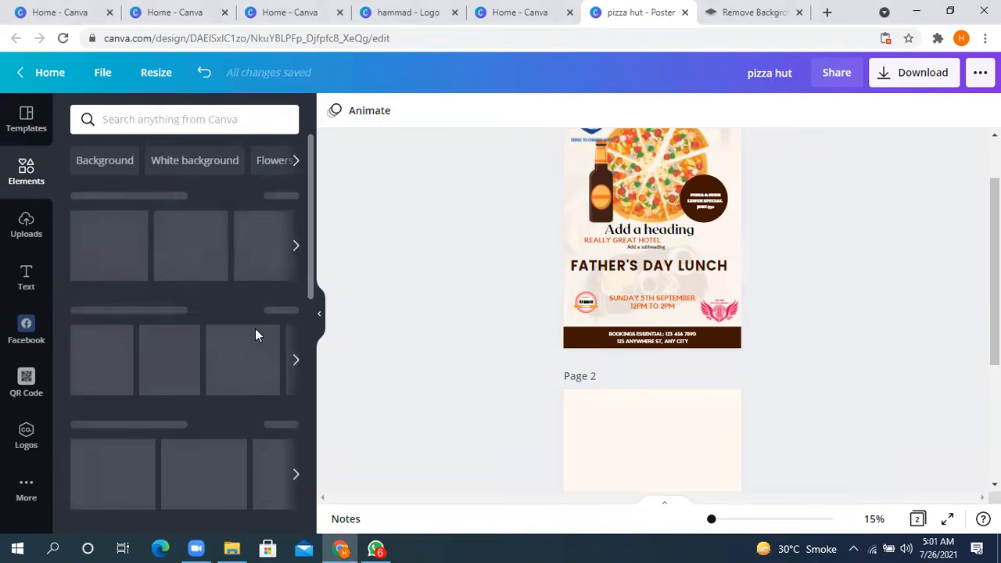
{"action": "left_click", "coordinate": [595, 194]}
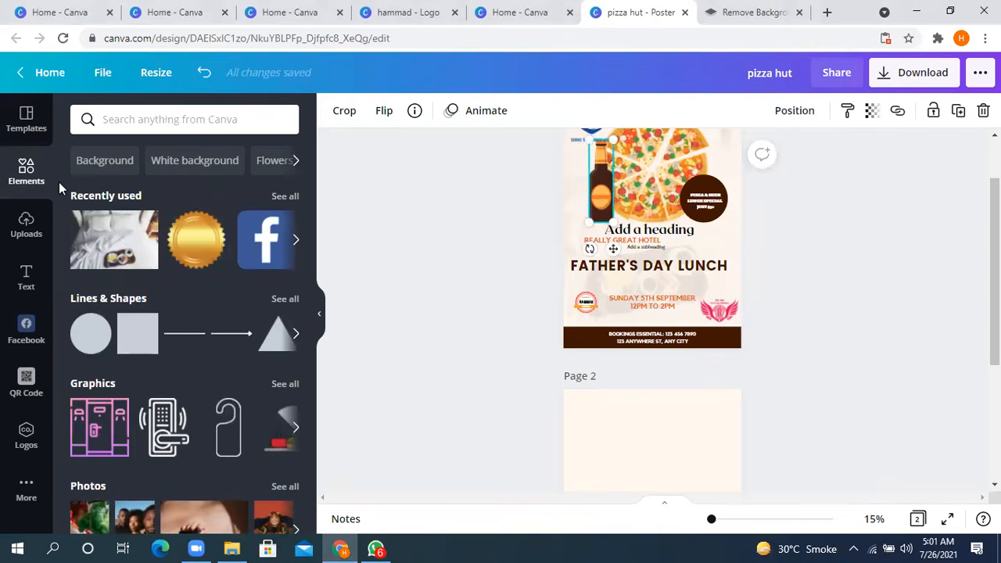
{"action": "left_click", "coordinate": [186, 119]}
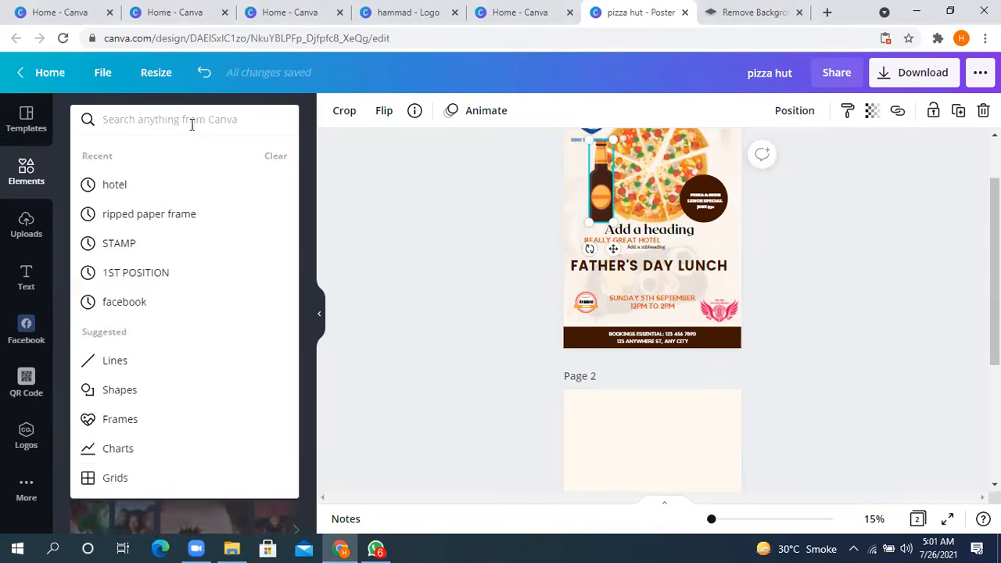
{"action": "left_click", "coordinate": [394, 197]}
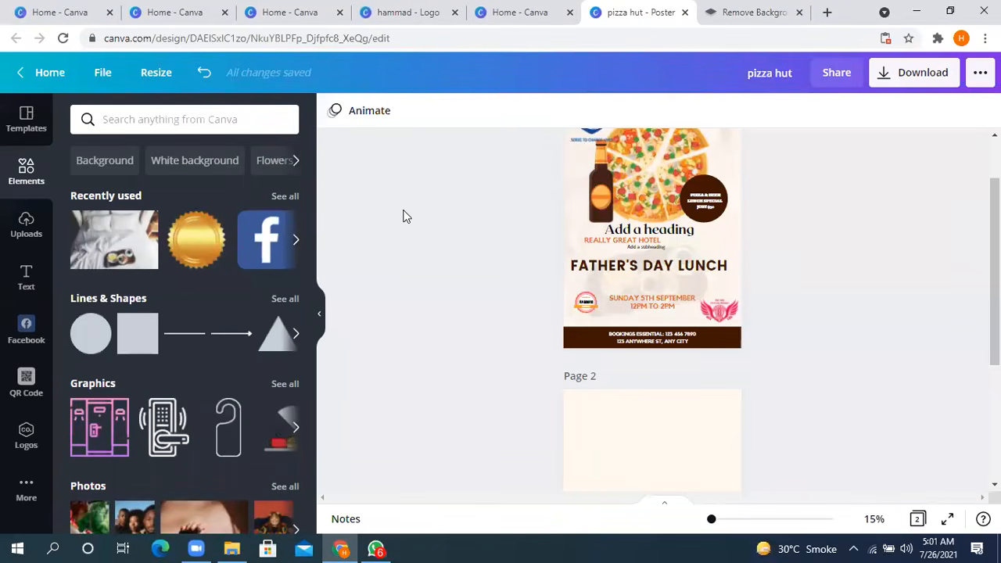
{"action": "left_click", "coordinate": [210, 120]}
{"action": "type", "text": "cu"}
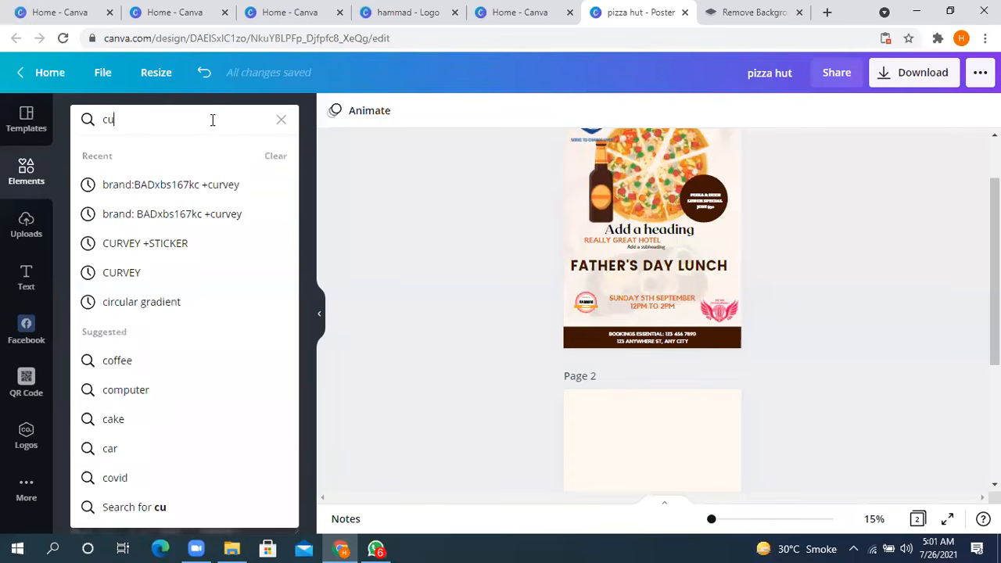
{"action": "type", "text": "r"}
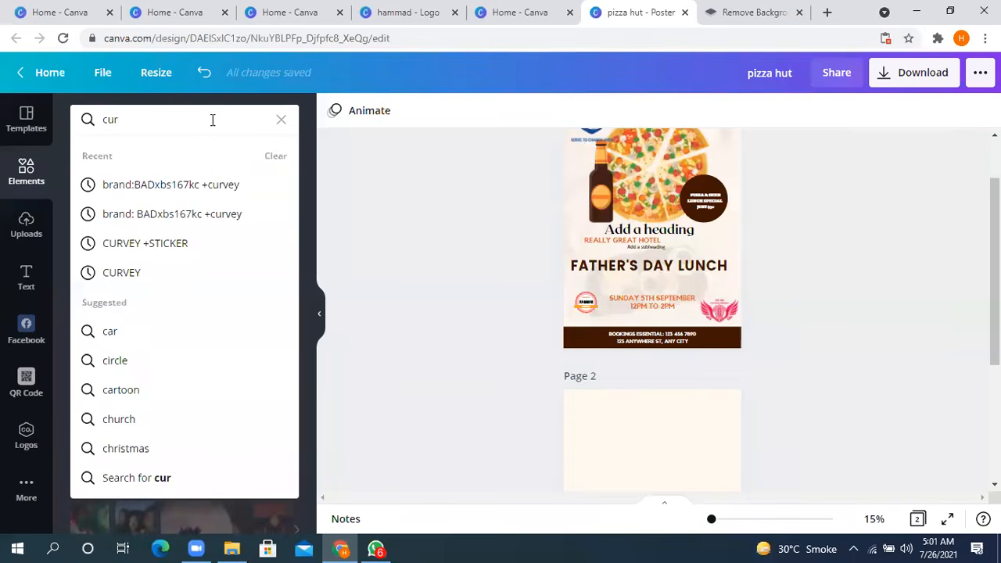
{"action": "type", "text": "ve"}
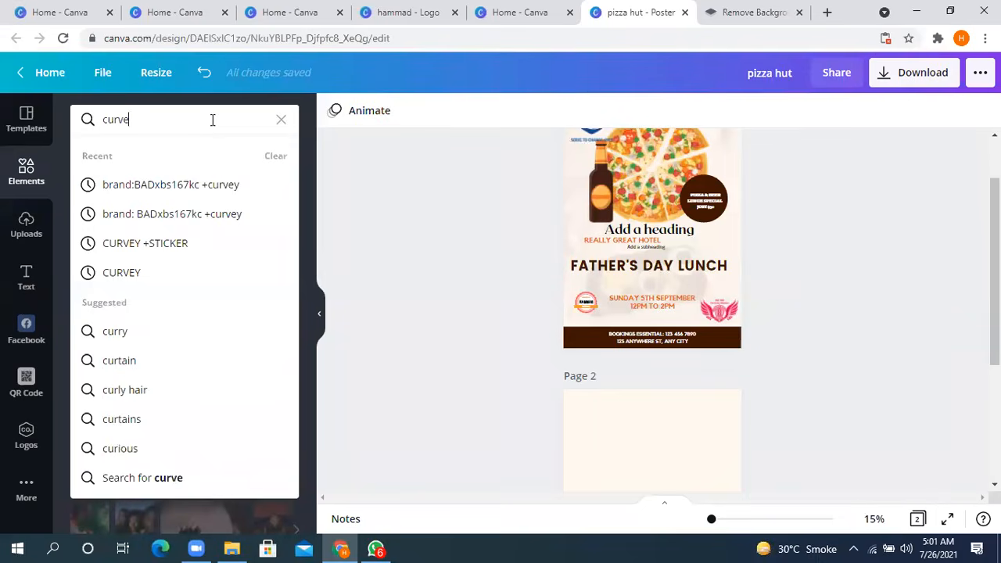
{"action": "type", "text": " line"}
{"action": "key", "text": "Return"}
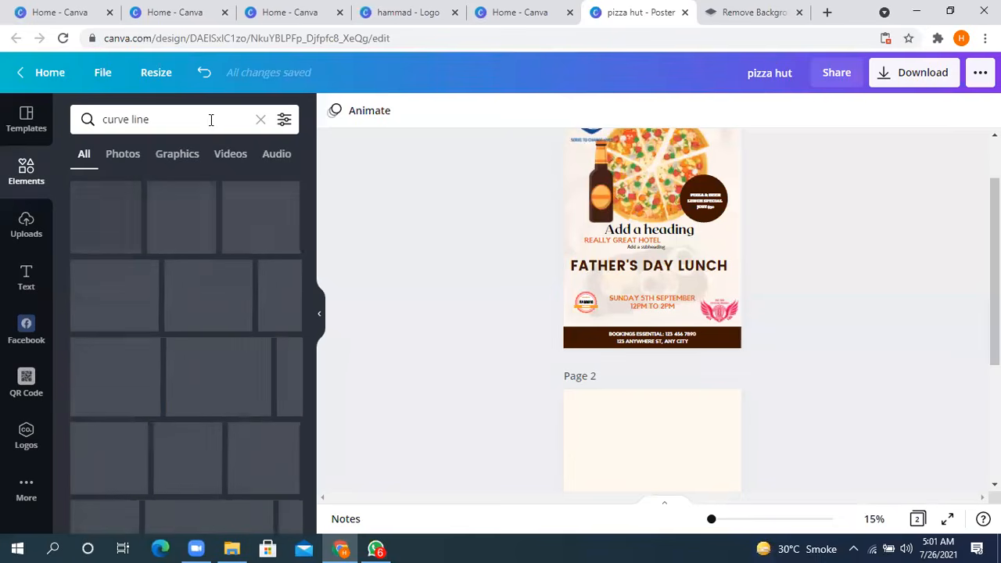
- Look through the full mix of element results for "curve line"
{"action": "scroll", "coordinate": [181, 263], "scroll_direction": "down", "scroll_amount": 1}
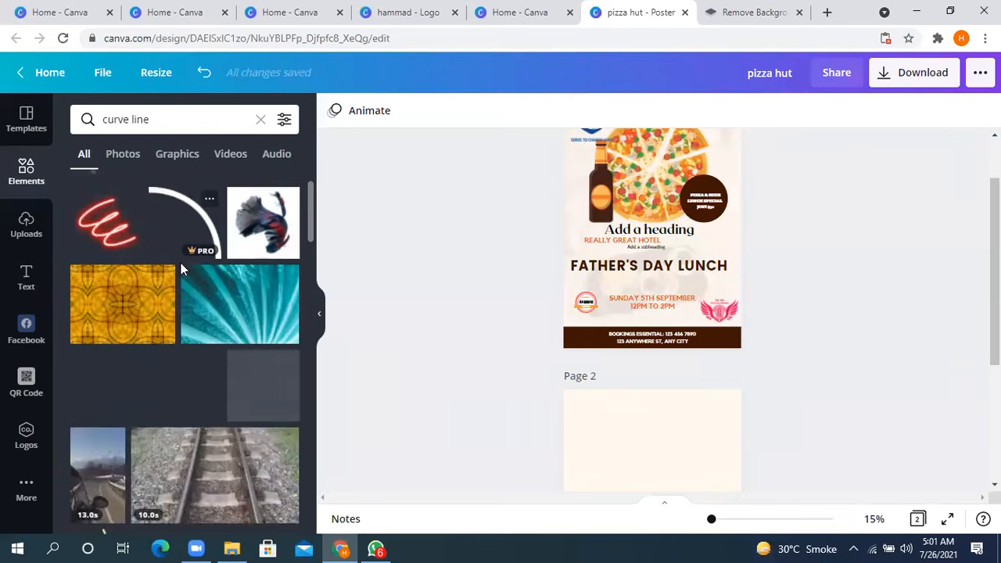
{"action": "scroll", "coordinate": [180, 266], "scroll_direction": "down", "scroll_amount": 3}
{"action": "scroll", "coordinate": [165, 319], "scroll_direction": "up", "scroll_amount": 1}
{"action": "scroll", "coordinate": [162, 317], "scroll_direction": "up", "scroll_amount": 1}
{"action": "scroll", "coordinate": [141, 324], "scroll_direction": "down", "scroll_amount": 1}
{"action": "scroll", "coordinate": [125, 334], "scroll_direction": "down", "scroll_amount": 1}
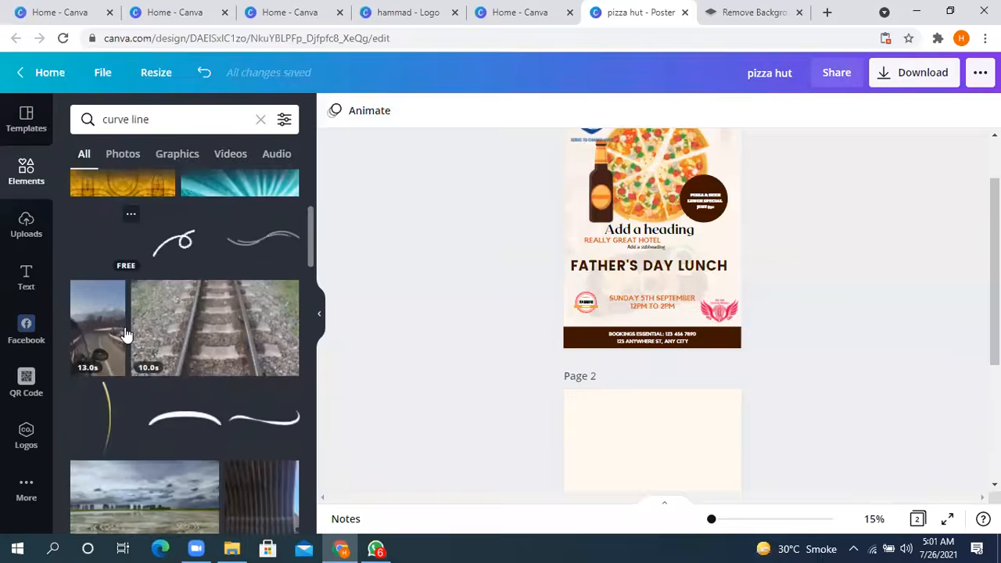
{"action": "scroll", "coordinate": [126, 334], "scroll_direction": "down", "scroll_amount": 2}
{"action": "scroll", "coordinate": [125, 331], "scroll_direction": "up", "scroll_amount": 1}
{"action": "scroll", "coordinate": [123, 331], "scroll_direction": "down", "scroll_amount": 1}
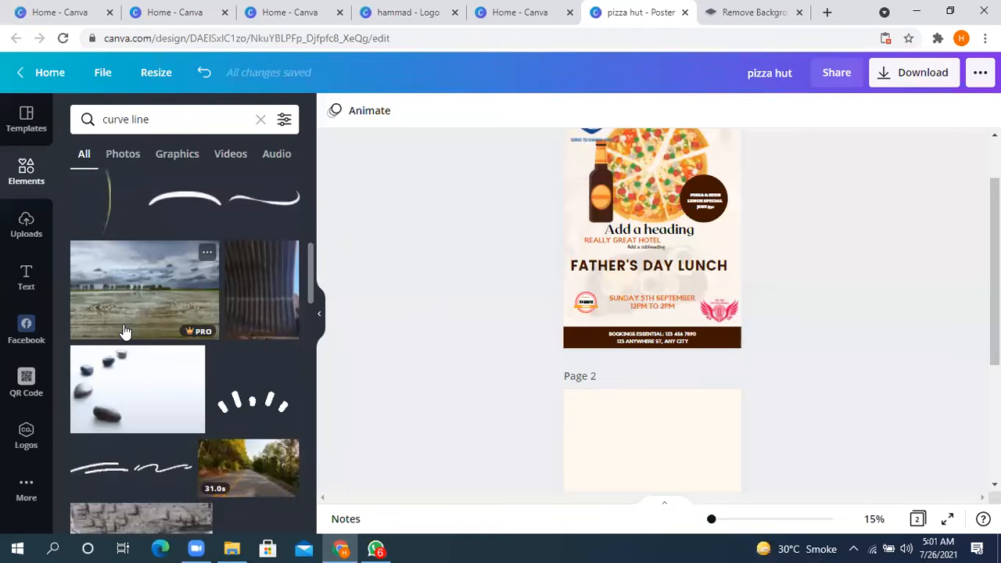
{"action": "scroll", "coordinate": [125, 332], "scroll_direction": "down", "scroll_amount": 4}
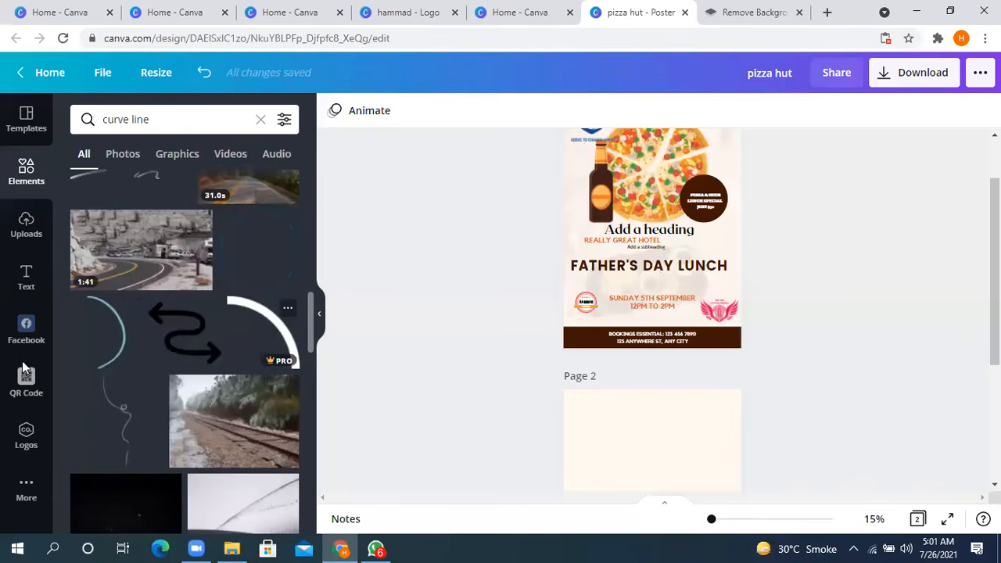
{"action": "scroll", "coordinate": [120, 344], "scroll_direction": "down", "scroll_amount": 1}
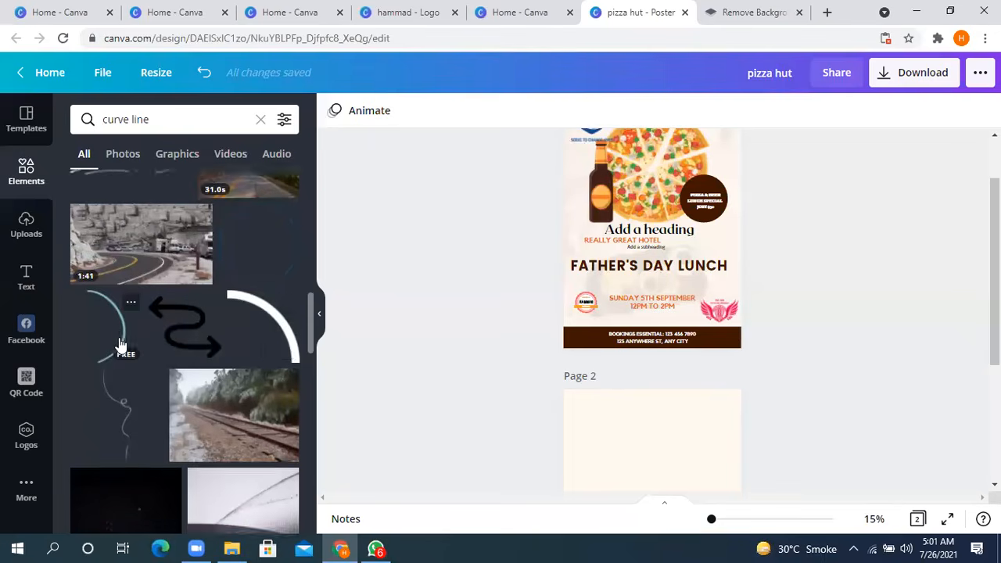
{"action": "scroll", "coordinate": [124, 335], "scroll_direction": "down", "scroll_amount": 3}
{"action": "scroll", "coordinate": [134, 422], "scroll_direction": "down", "scroll_amount": 1}
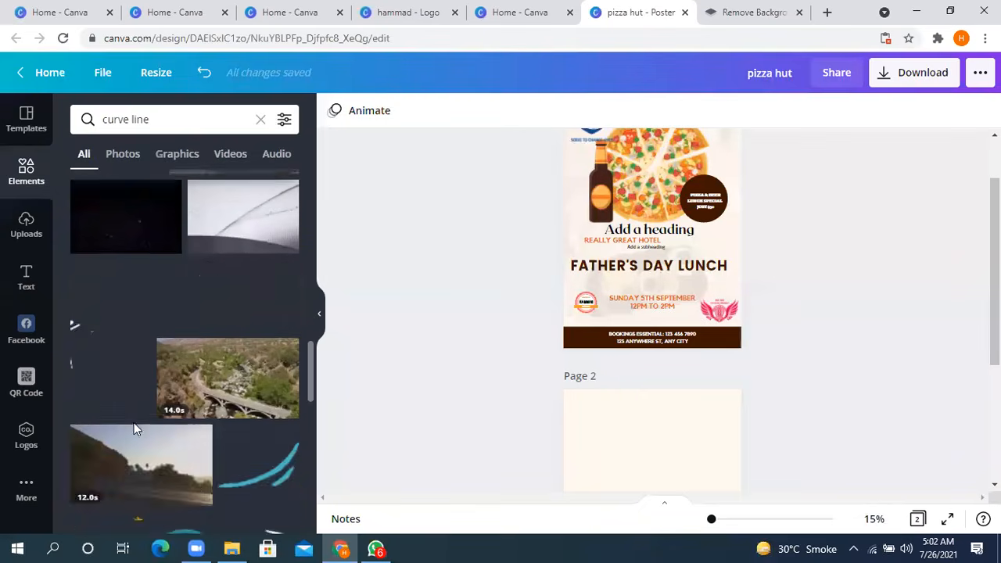
{"action": "scroll", "coordinate": [133, 423], "scroll_direction": "down", "scroll_amount": 5}
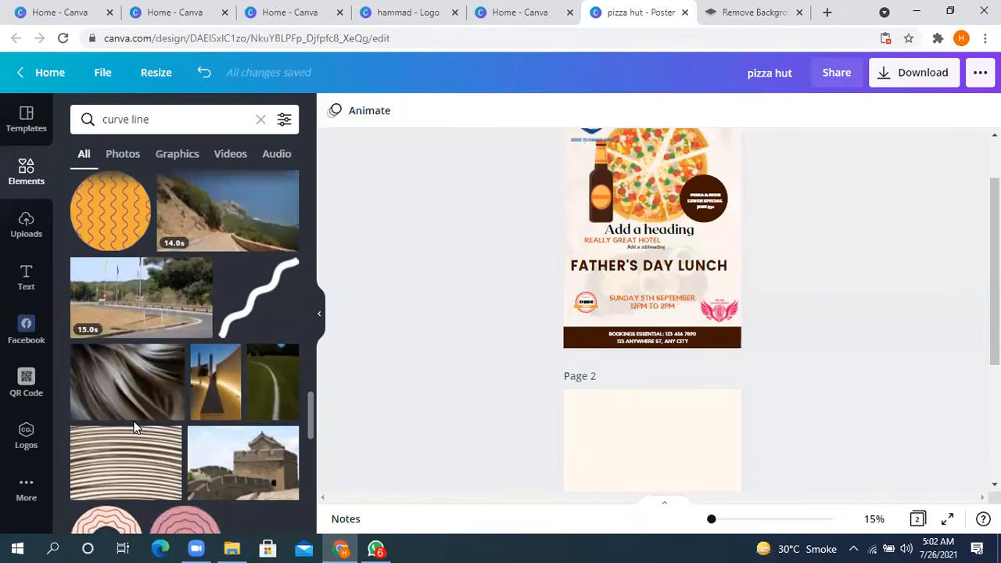
{"action": "scroll", "coordinate": [134, 426], "scroll_direction": "down", "scroll_amount": 6}
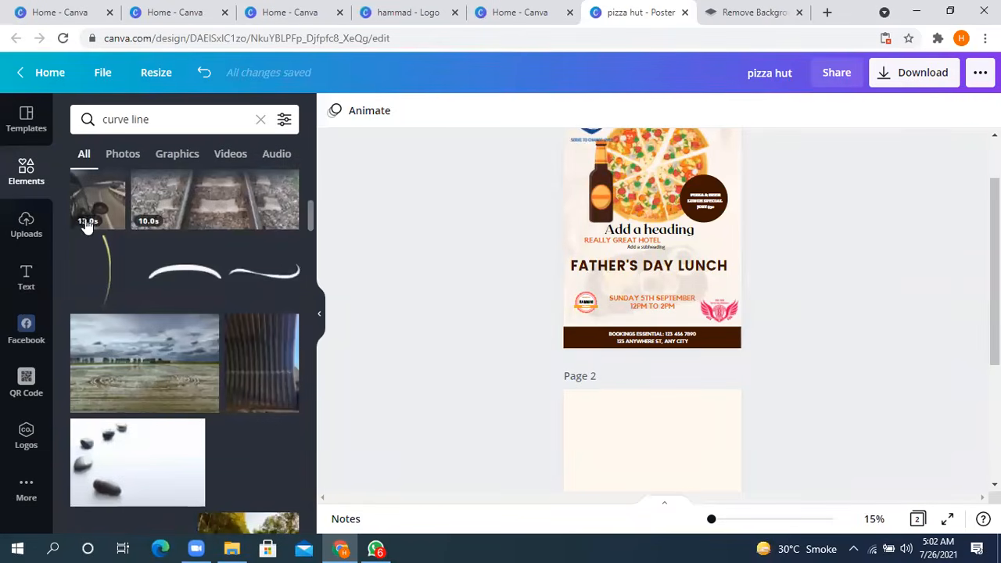
- Examine only the photo results and only the graphics results for the "curve line" search
{"action": "left_click", "coordinate": [121, 156]}
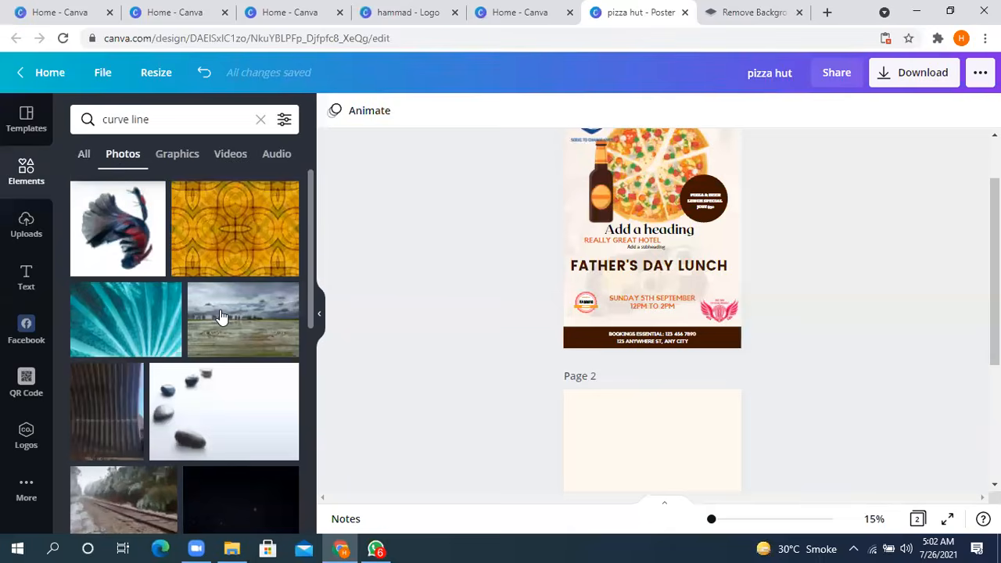
{"action": "scroll", "coordinate": [222, 230], "scroll_direction": "down", "scroll_amount": 3}
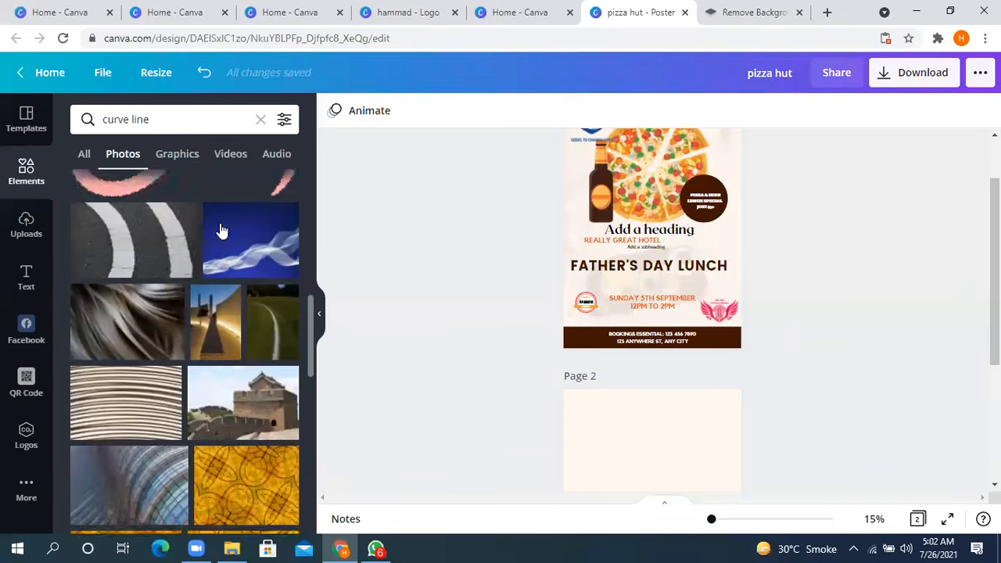
{"action": "scroll", "coordinate": [222, 230], "scroll_direction": "down", "scroll_amount": 3}
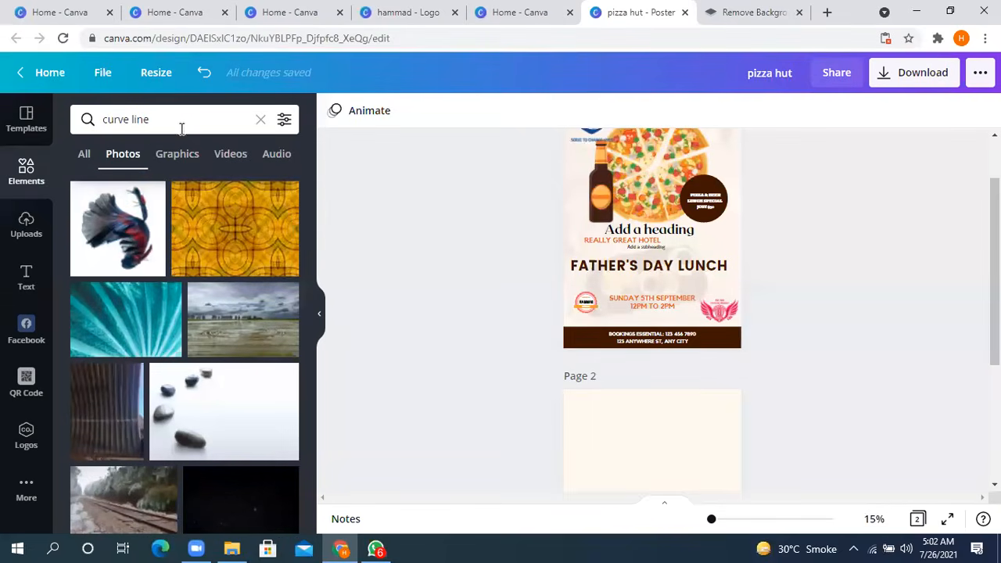
{"action": "left_click", "coordinate": [175, 157]}
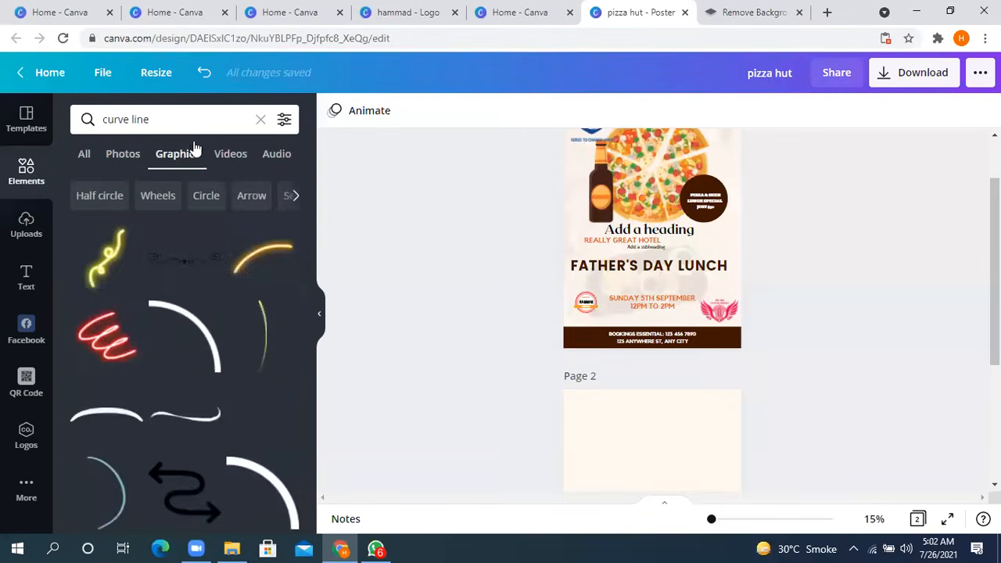
{"action": "scroll", "coordinate": [213, 309], "scroll_direction": "down", "scroll_amount": 3}
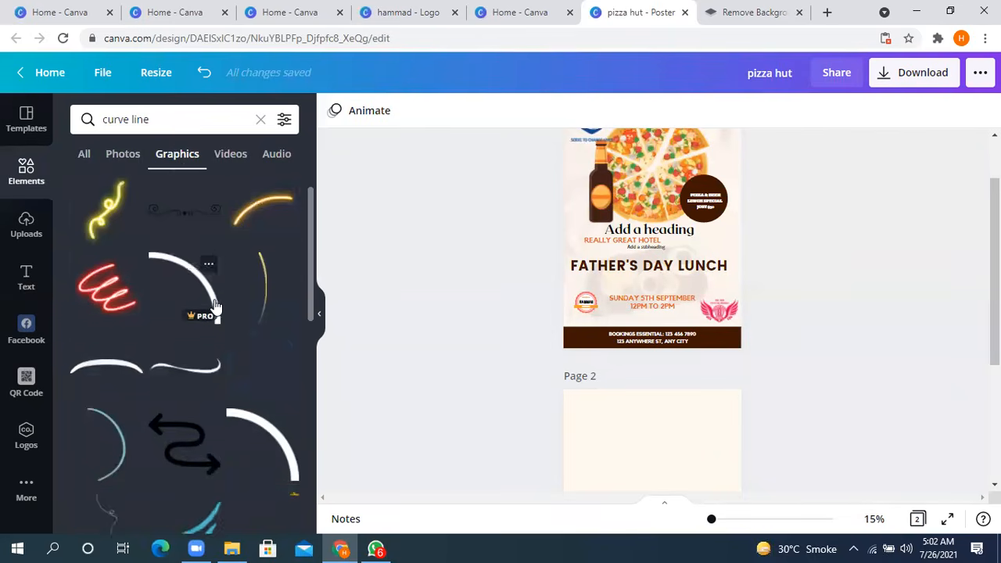
{"action": "scroll", "coordinate": [217, 312], "scroll_direction": "up", "scroll_amount": 3}
{"action": "scroll", "coordinate": [213, 321], "scroll_direction": "down", "scroll_amount": 5}
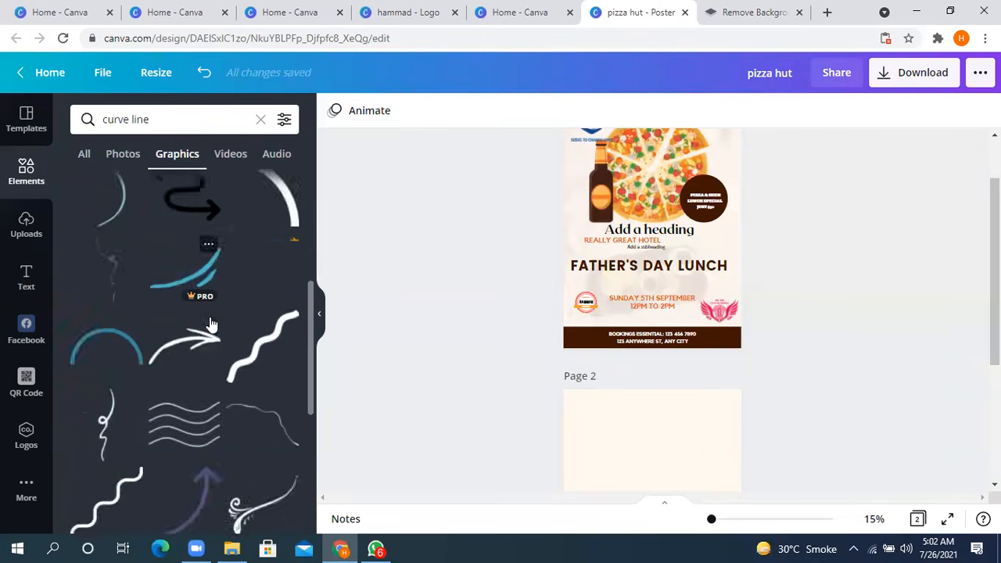
{"action": "scroll", "coordinate": [211, 330], "scroll_direction": "down", "scroll_amount": 3}
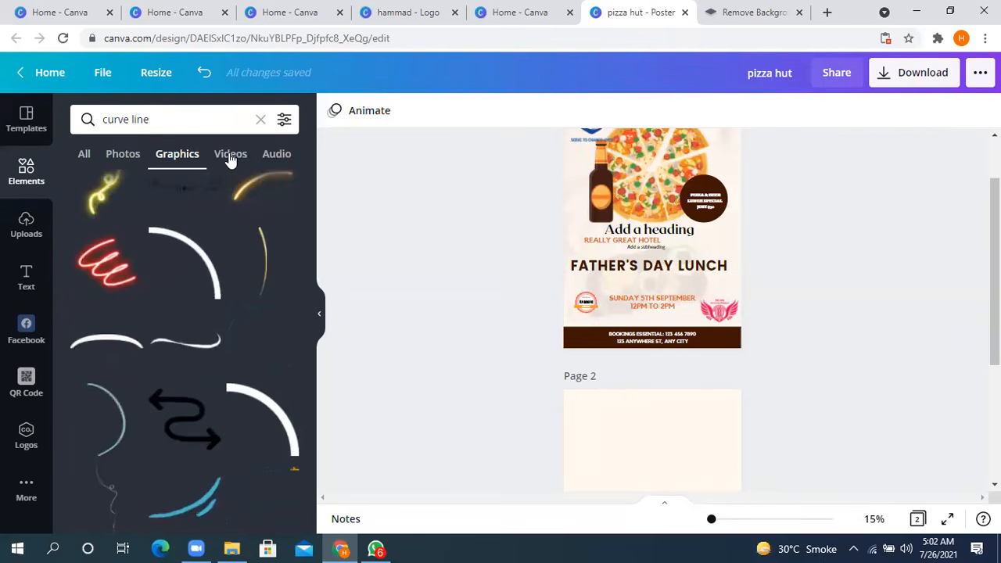
- Check the video and audio results for "curve line" and clear the search
{"action": "left_click", "coordinate": [231, 154]}
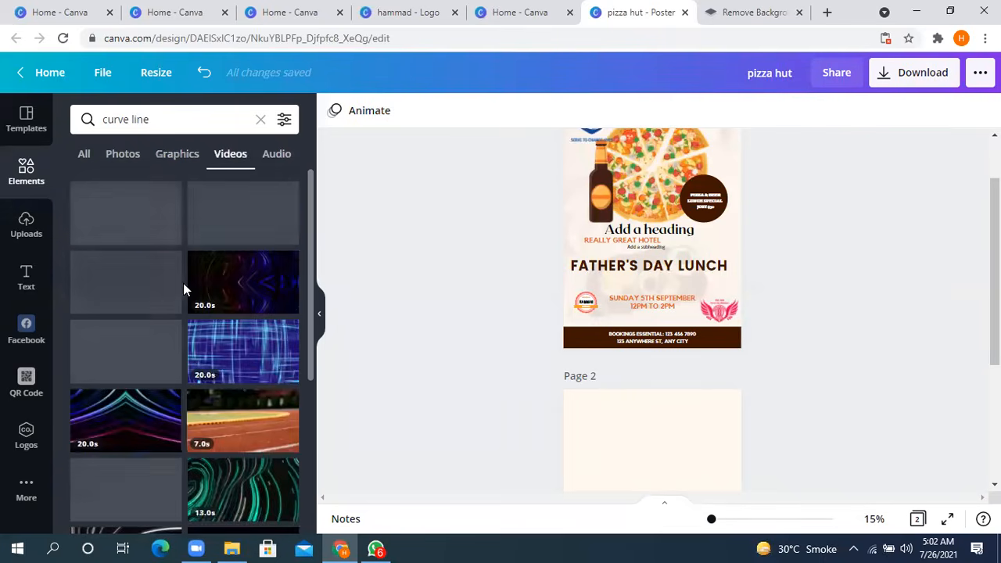
{"action": "scroll", "coordinate": [187, 340], "scroll_direction": "down", "scroll_amount": 3}
{"action": "scroll", "coordinate": [182, 336], "scroll_direction": "up", "scroll_amount": 3}
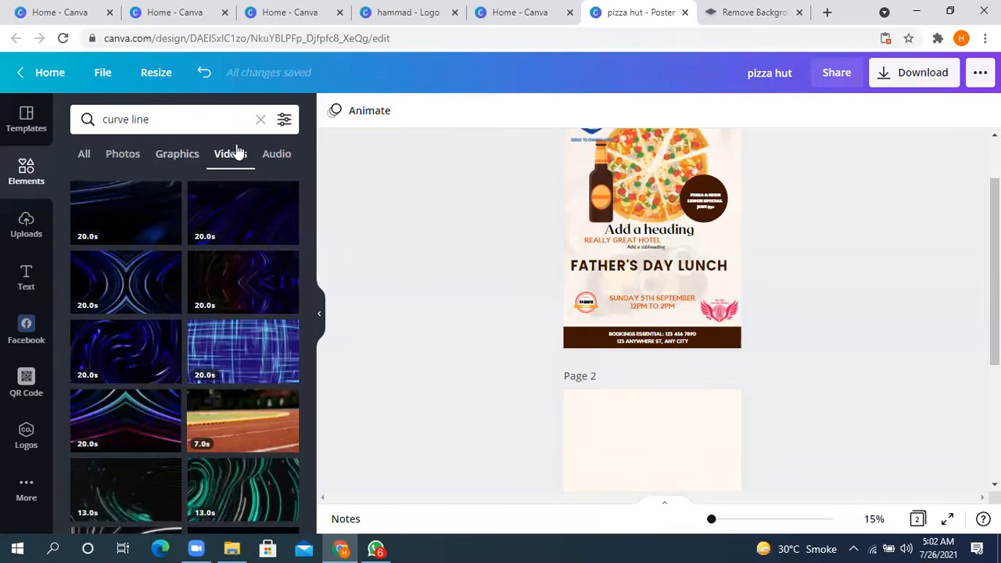
{"action": "left_click", "coordinate": [276, 154]}
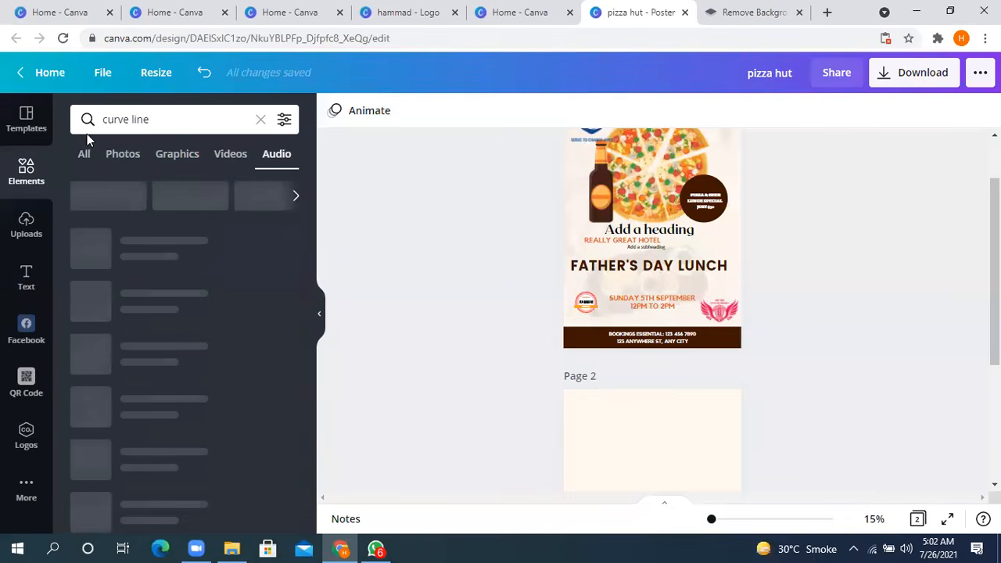
{"action": "left_click", "coordinate": [259, 122]}
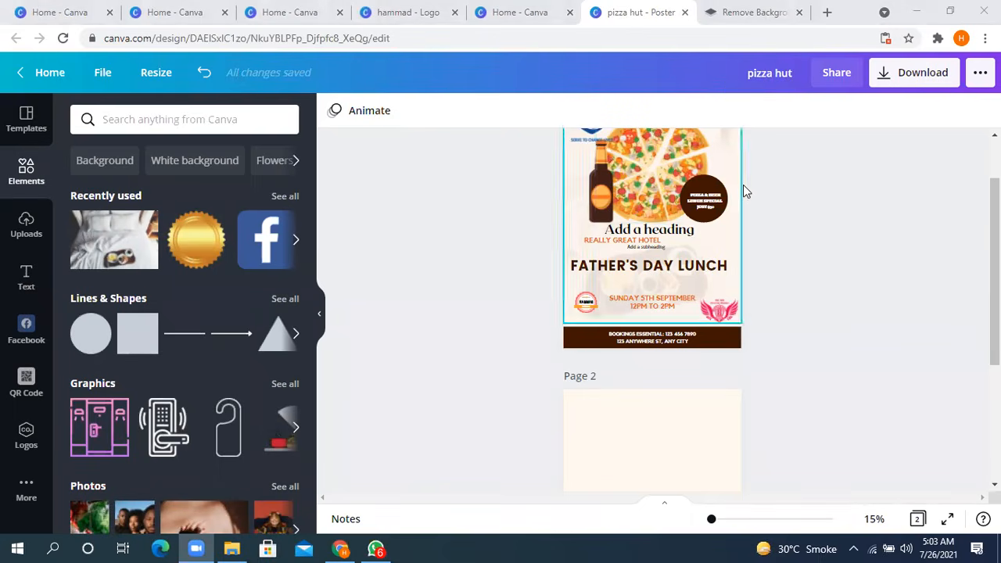
- Shrink the blue hand logo in the upper corner of page 1 to about two thirds of its size
{"action": "scroll", "coordinate": [742, 184], "scroll_direction": "up", "scroll_amount": 1}
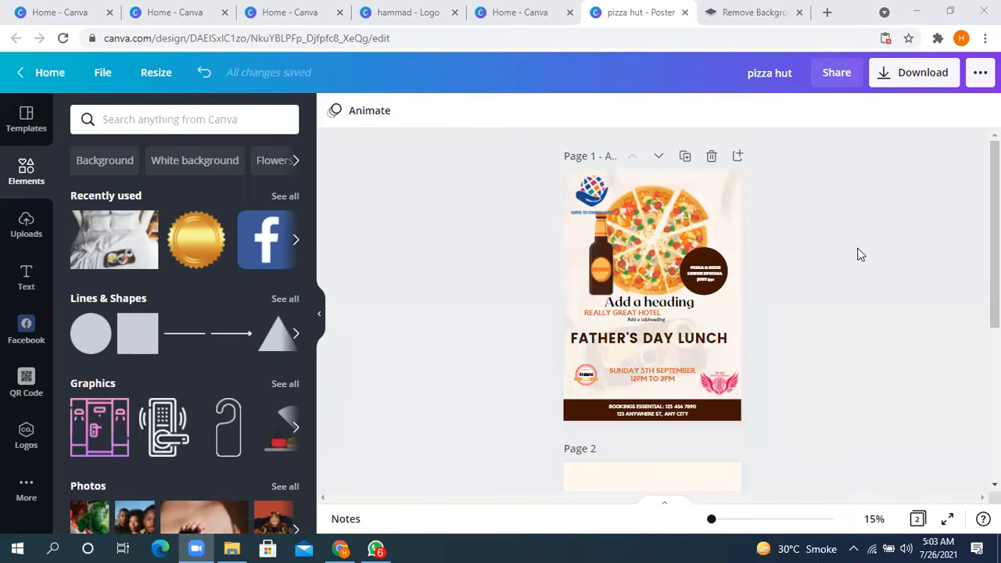
{"action": "left_click", "coordinate": [592, 191]}
{"action": "left_click_drag", "start_coordinate": [608, 215], "coordinate": [599, 201]}
{"action": "left_click", "coordinate": [861, 222]}
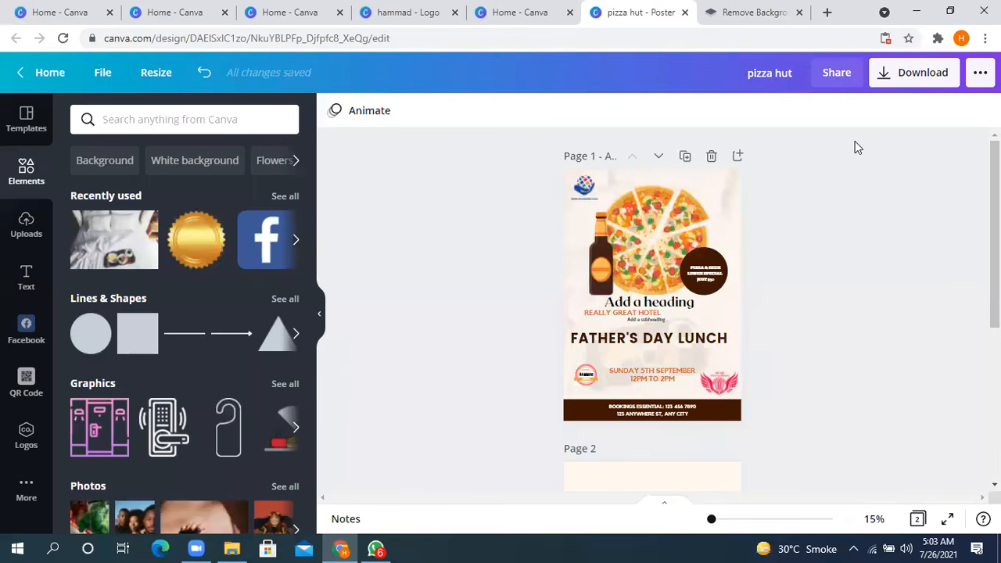
- Remove the "Add a heading" text from the poster on page 1 by moving it off the page
{"action": "left_click", "coordinate": [675, 309]}
{"action": "left_click_drag", "start_coordinate": [675, 309], "coordinate": [864, 323]}
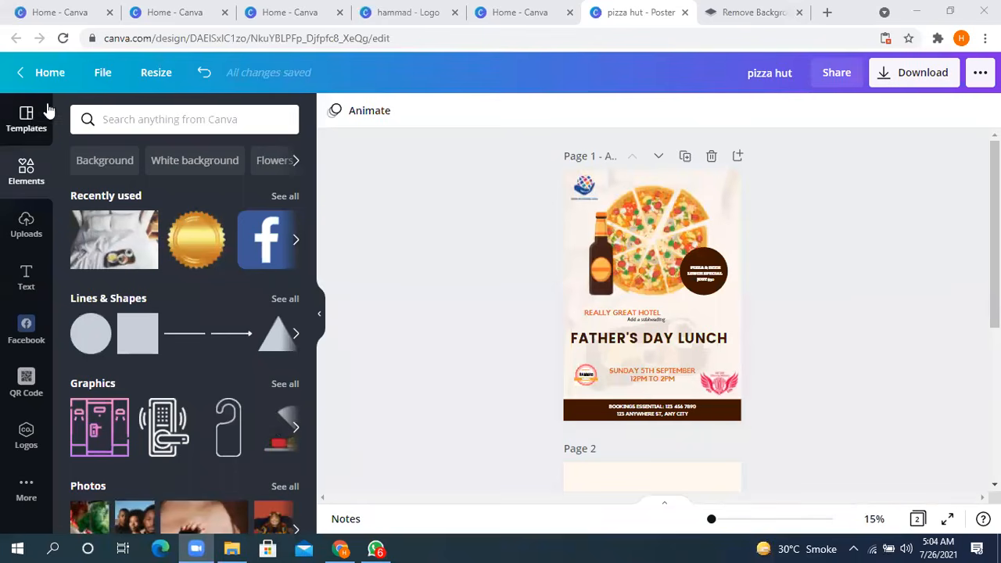
- Leave the poster editor for the Canva home page and switch to the first open Canva home tab
{"action": "left_click", "coordinate": [23, 74]}
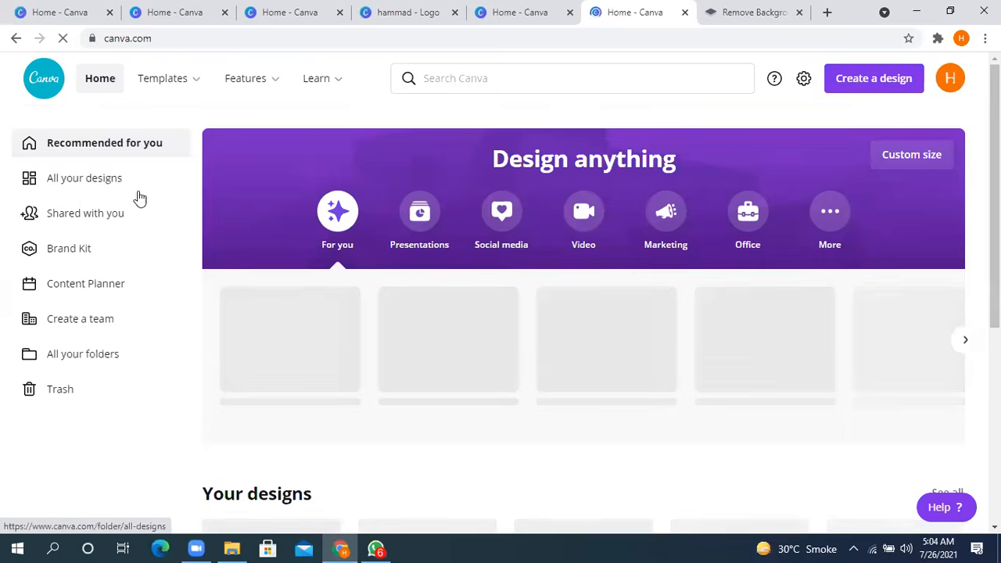
{"action": "left_click", "coordinate": [200, 12]}
{"action": "left_click", "coordinate": [78, 10]}
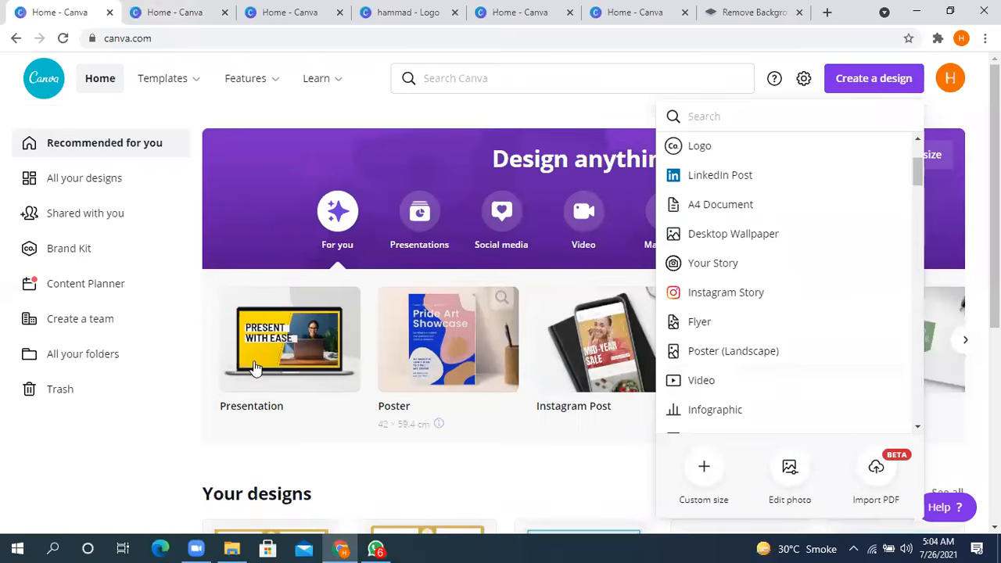
- Dismiss the design type list and show all your designs
{"action": "left_click", "coordinate": [962, 113]}
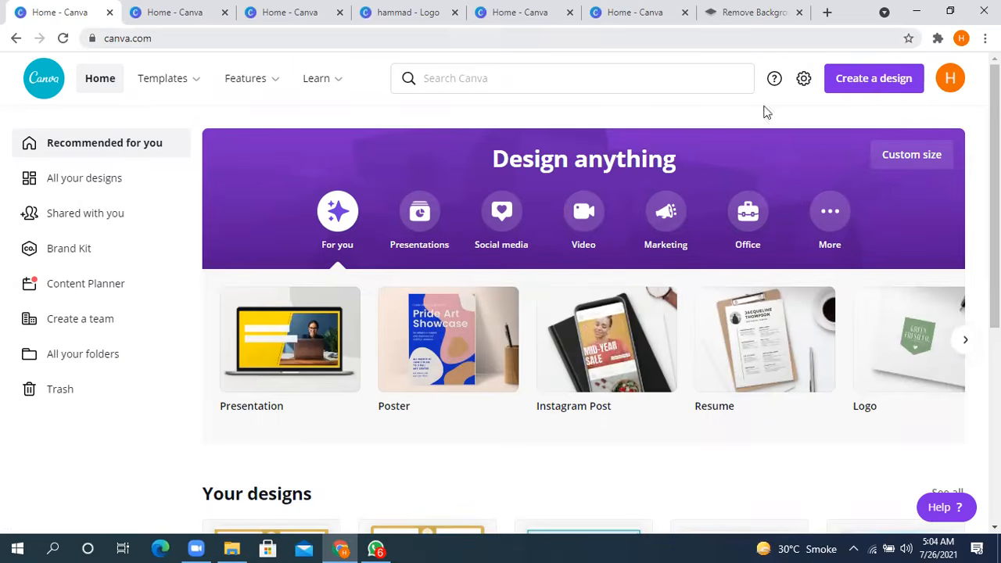
{"action": "left_click", "coordinate": [75, 181]}
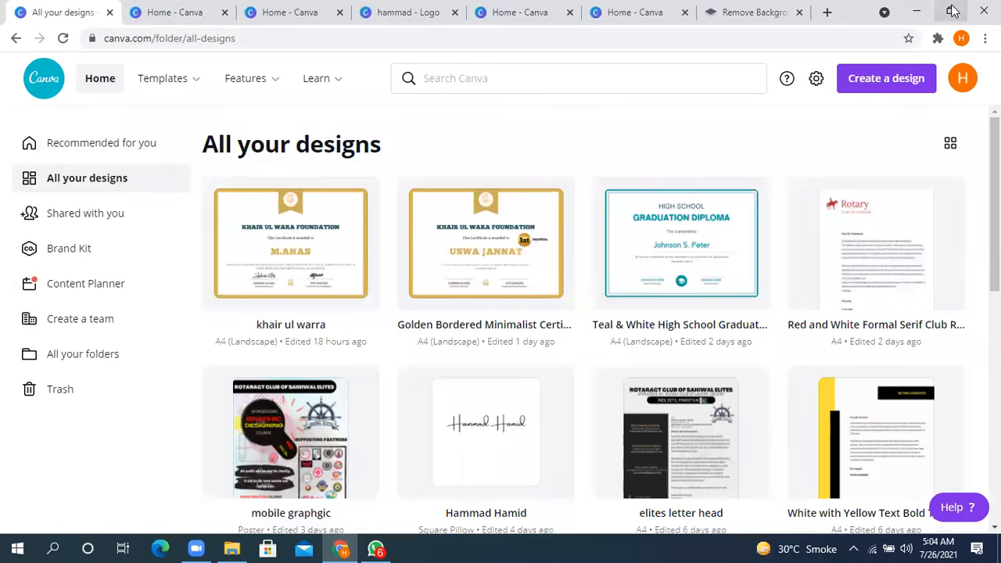
- Reduce the browser to a smaller window and close every Canva tab, keeping only the remove.bg tab open
{"action": "left_click", "coordinate": [952, 11]}
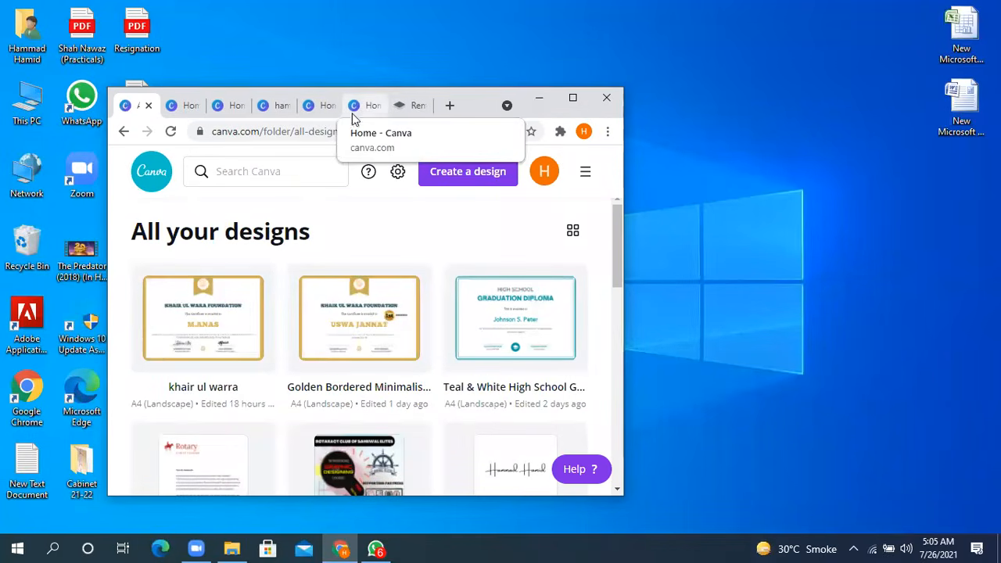
{"action": "left_click", "coordinate": [375, 105]}
{"action": "left_click", "coordinate": [376, 105]}
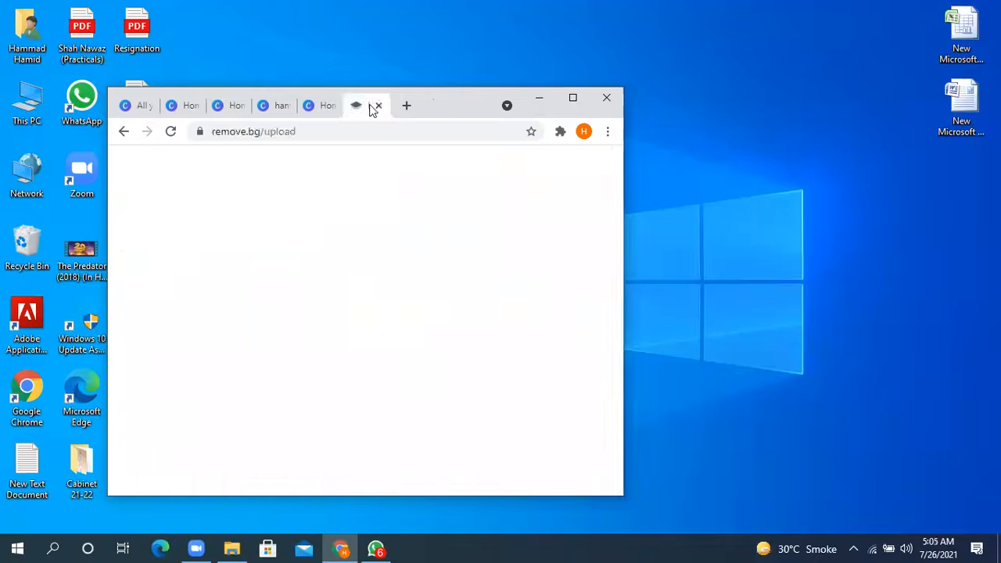
{"action": "left_click", "coordinate": [332, 110]}
{"action": "left_click", "coordinate": [332, 107]}
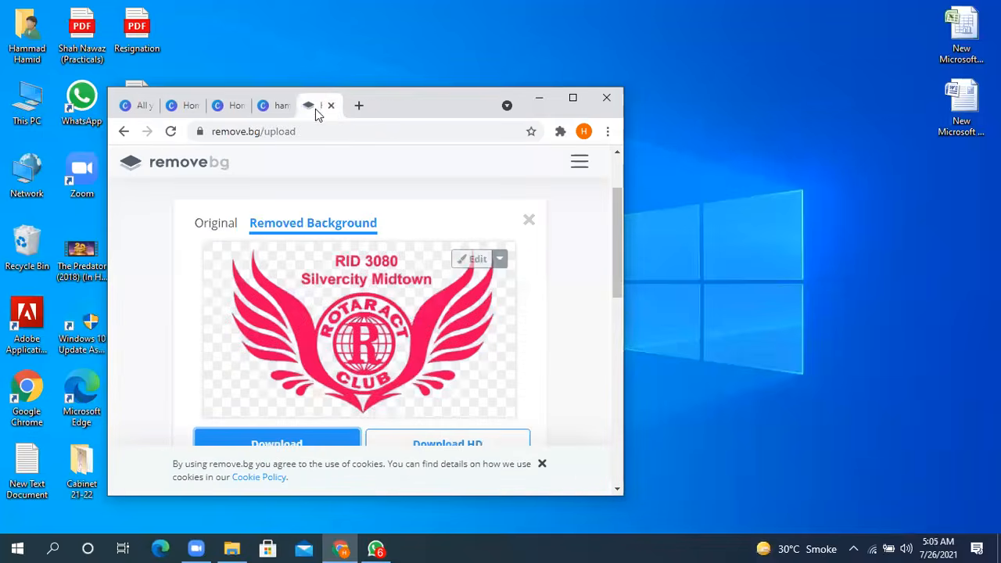
{"action": "left_click", "coordinate": [287, 108]}
{"action": "left_click", "coordinate": [286, 109]}
{"action": "left_click", "coordinate": [239, 106]}
{"action": "left_click", "coordinate": [244, 105]}
{"action": "left_click", "coordinate": [204, 107]}
{"action": "left_click", "coordinate": [195, 106]}
{"action": "left_click", "coordinate": [149, 109]}
{"action": "left_click", "coordinate": [149, 110]}
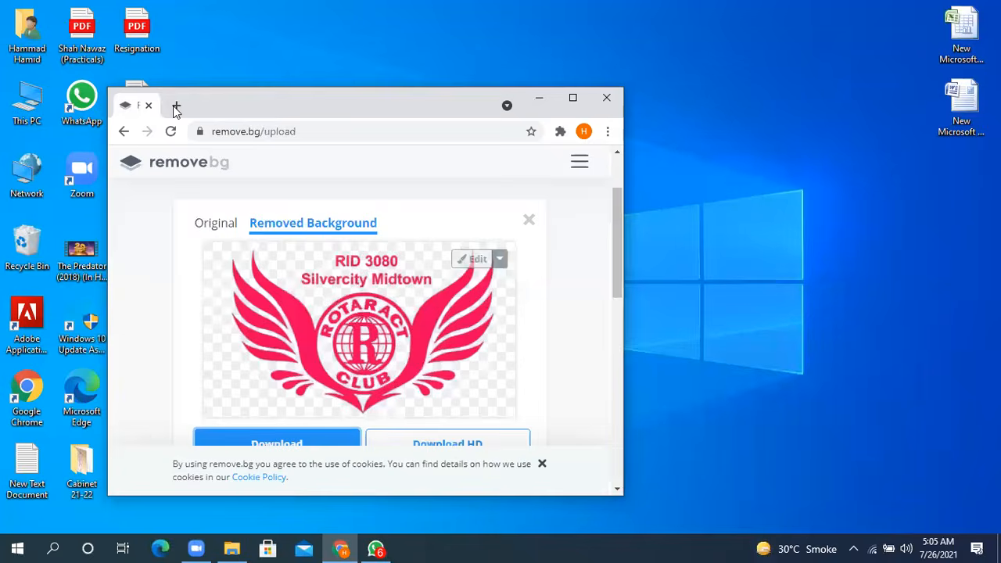
- Open Canva in a new tab of the maximized browser and open the "pizza hut" poster from all your designs
{"action": "left_click", "coordinate": [175, 105]}
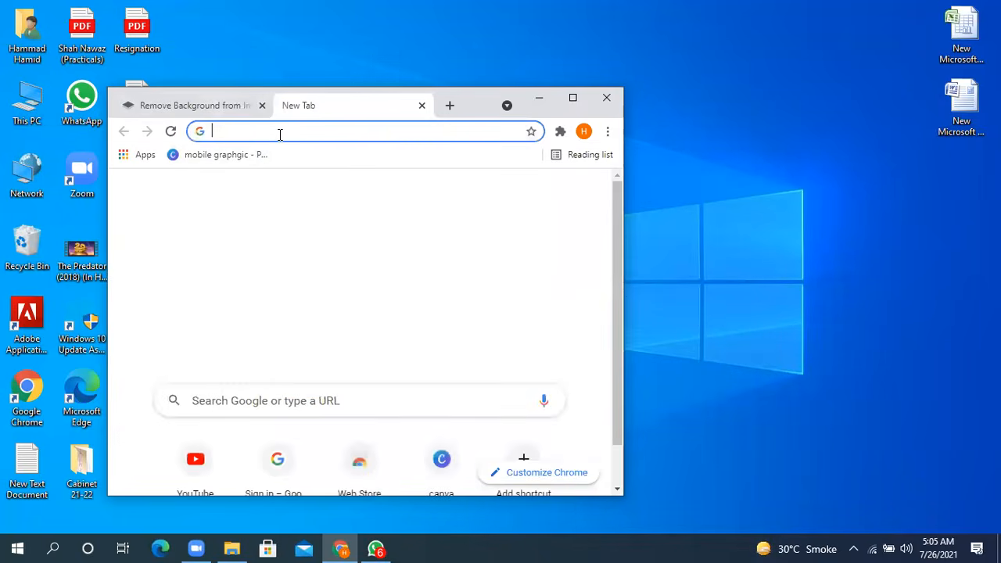
{"action": "left_click", "coordinate": [441, 460]}
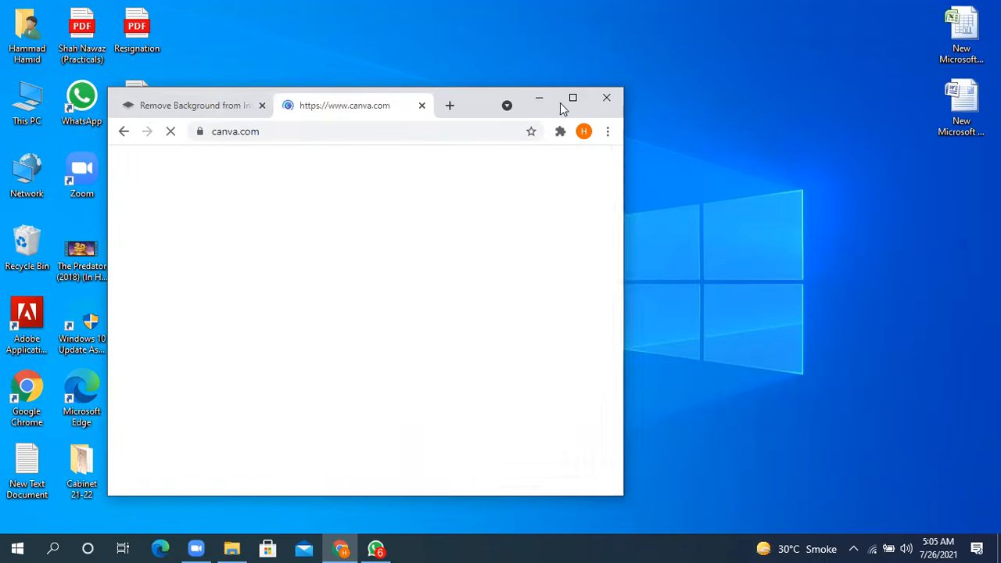
{"action": "left_click", "coordinate": [573, 98]}
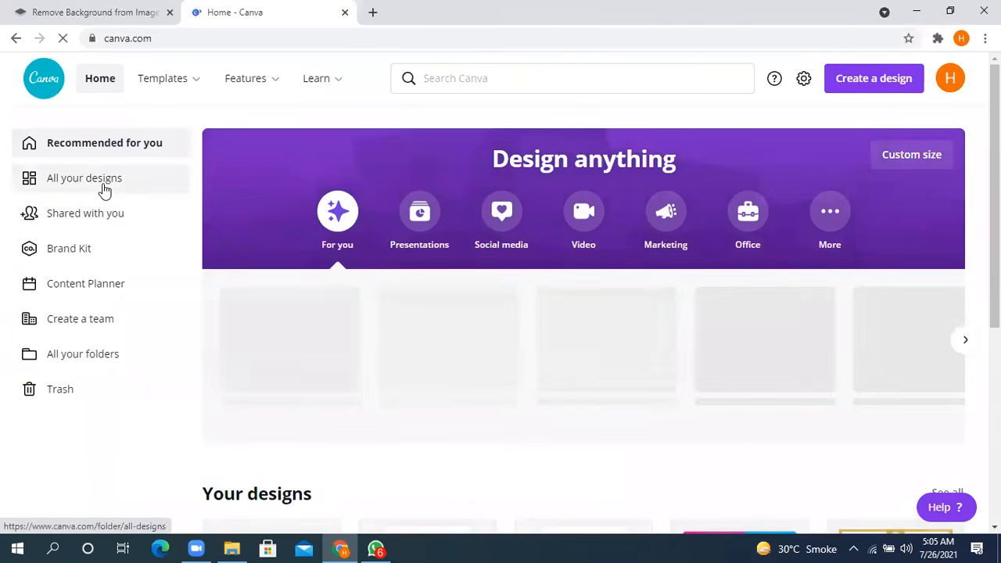
{"action": "left_click", "coordinate": [103, 186]}
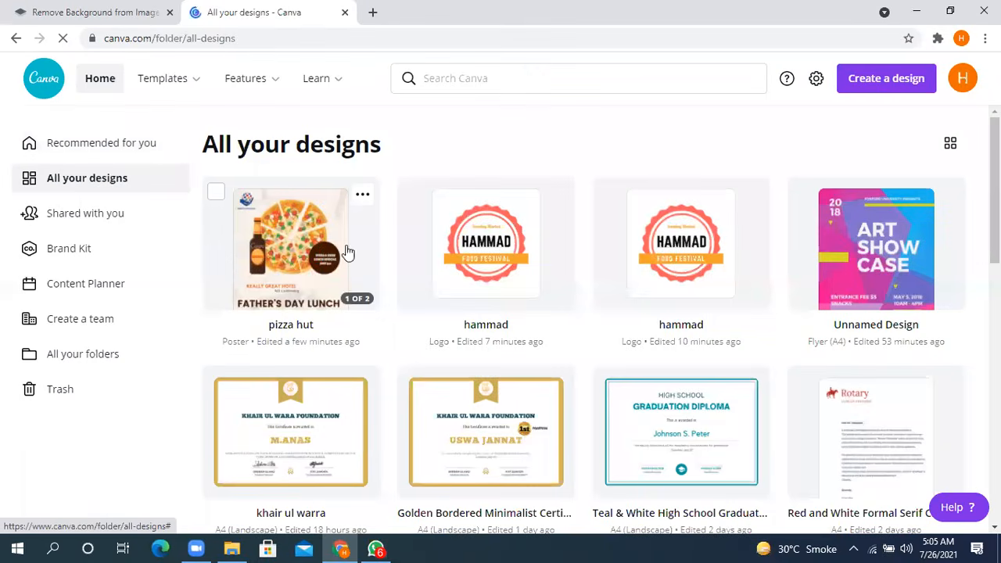
{"action": "left_click", "coordinate": [306, 269]}
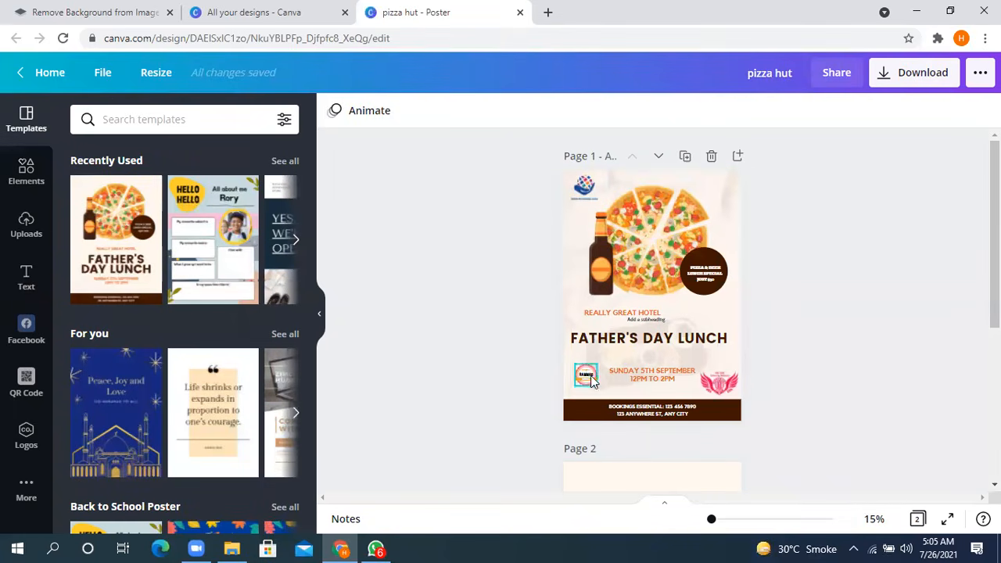
- Inspect the poster's FATHER'S DAY LUNCH heading, brown circle, pizza image and blue hand logo by selecting each in turn
{"action": "left_click", "coordinate": [648, 337]}
{"action": "left_click", "coordinate": [869, 257]}
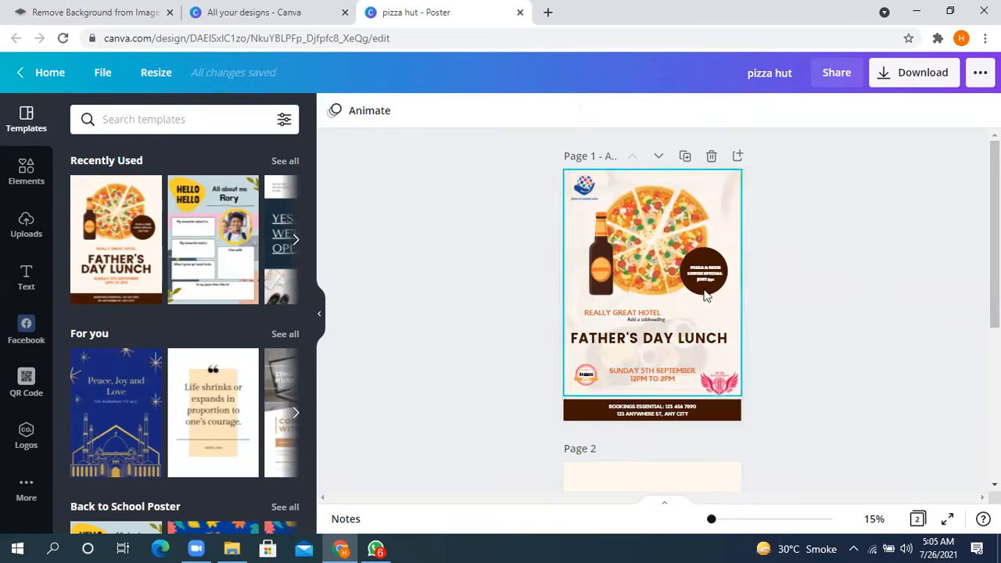
{"action": "left_click", "coordinate": [703, 271]}
{"action": "left_click", "coordinate": [640, 221]}
{"action": "left_click", "coordinate": [584, 186]}
{"action": "left_click", "coordinate": [859, 176]}
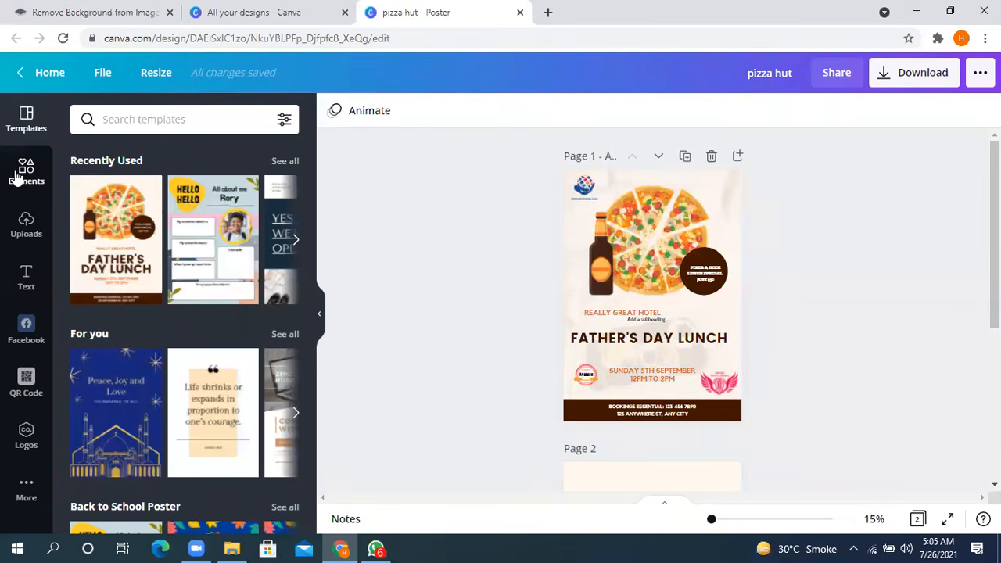
- Return to the list of all your designs and move the "pizza hut" poster to the trash
{"action": "left_click", "coordinate": [42, 78]}
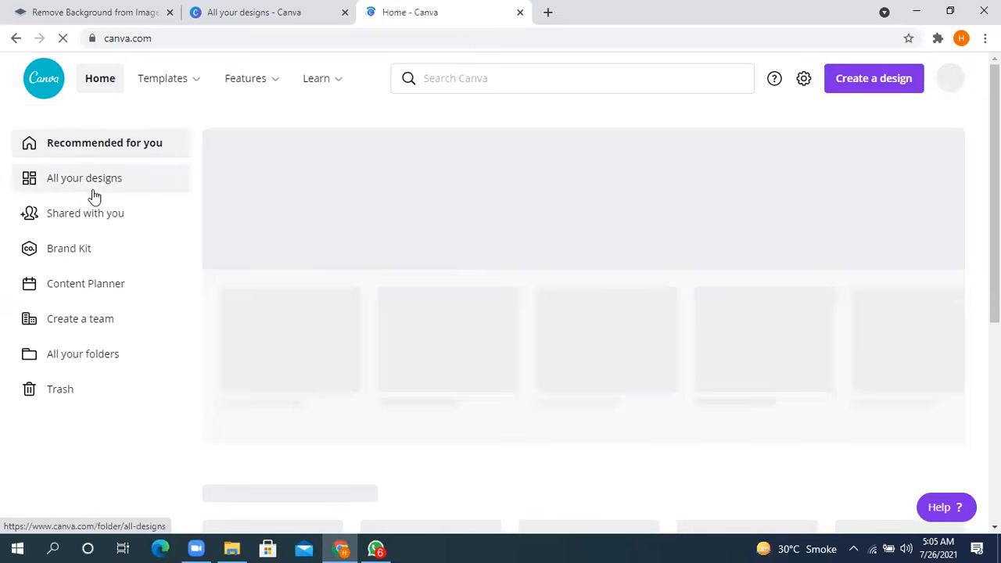
{"action": "left_click", "coordinate": [94, 191]}
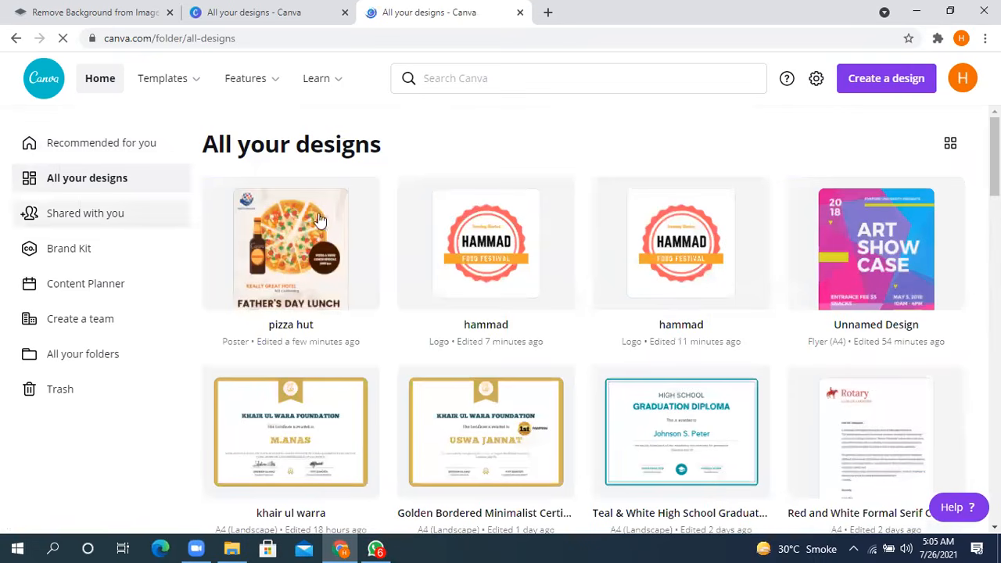
{"action": "left_click", "coordinate": [362, 197]}
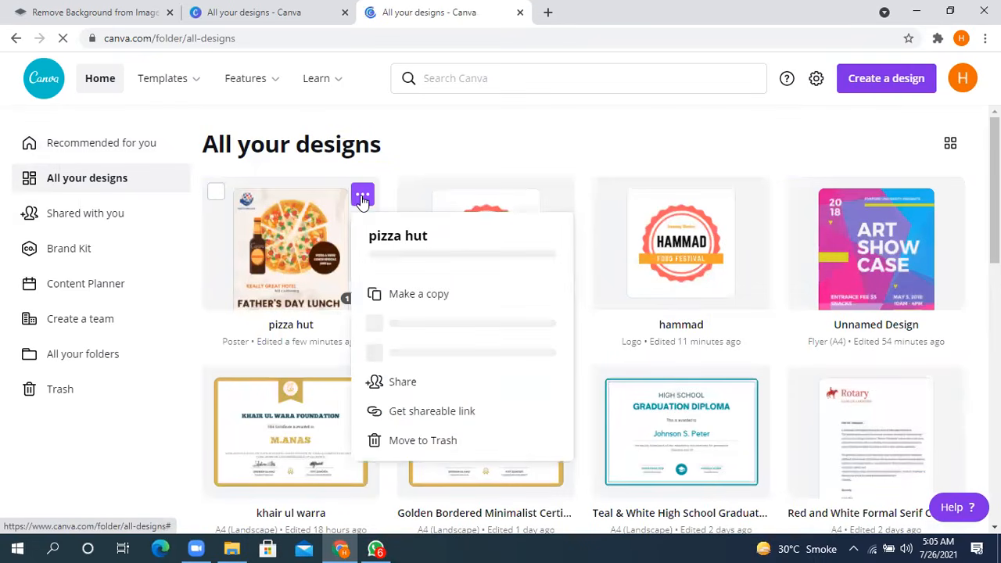
{"action": "left_click", "coordinate": [406, 441]}
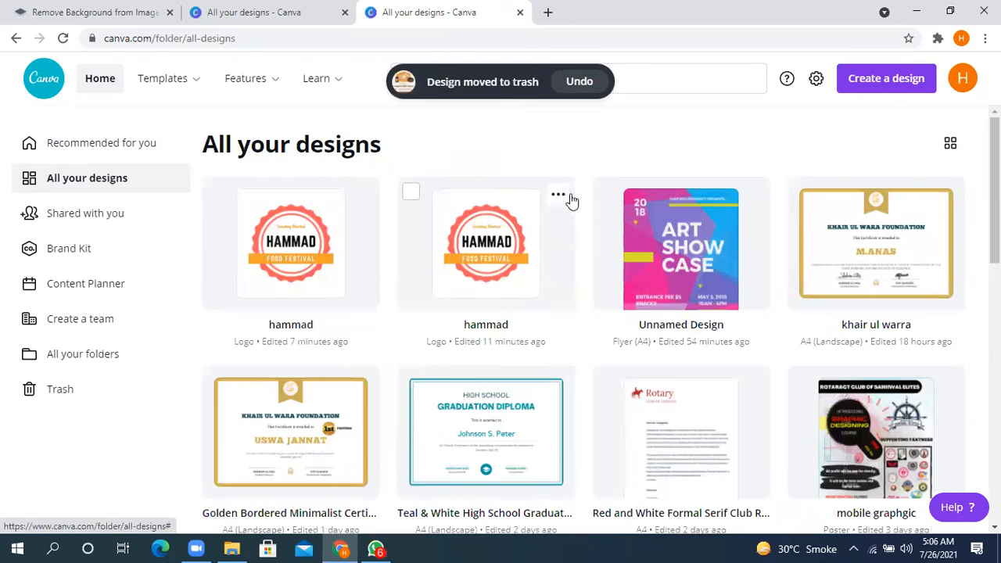
- Move both food festival logo designs to the trash
{"action": "left_click", "coordinate": [558, 195]}
{"action": "left_click", "coordinate": [599, 440]}
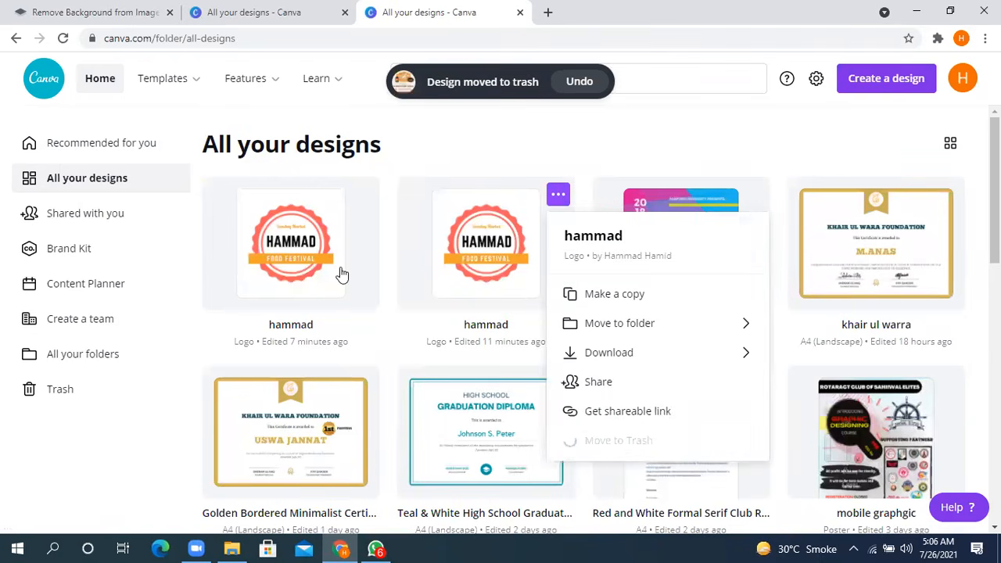
{"action": "left_click", "coordinate": [362, 195]}
{"action": "left_click", "coordinate": [400, 442]}
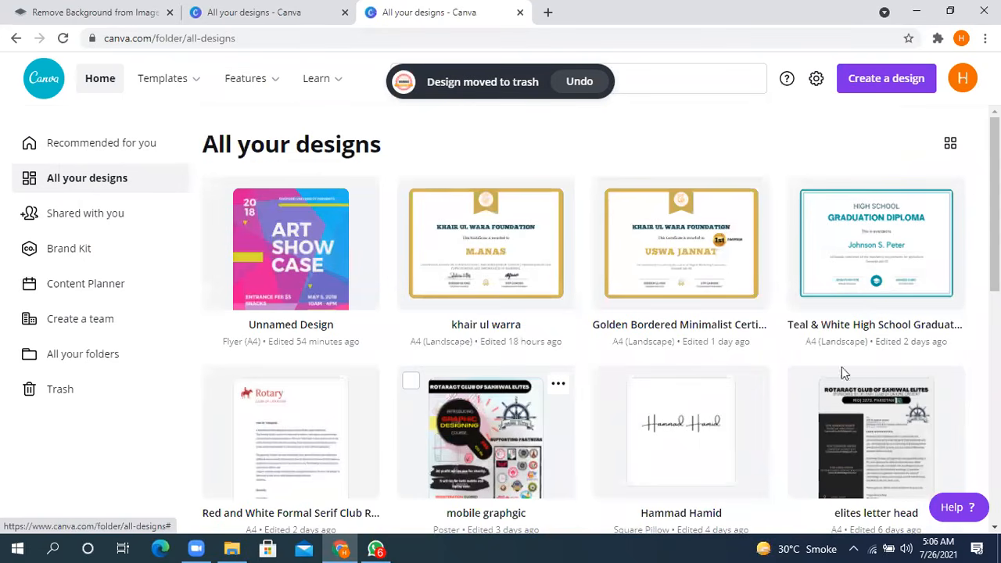
- In the unnamed ART SHOW CASE flyer, replace CASE in the title with the presenter's first name and widen the text box to fit one line
{"action": "left_click", "coordinate": [288, 257]}
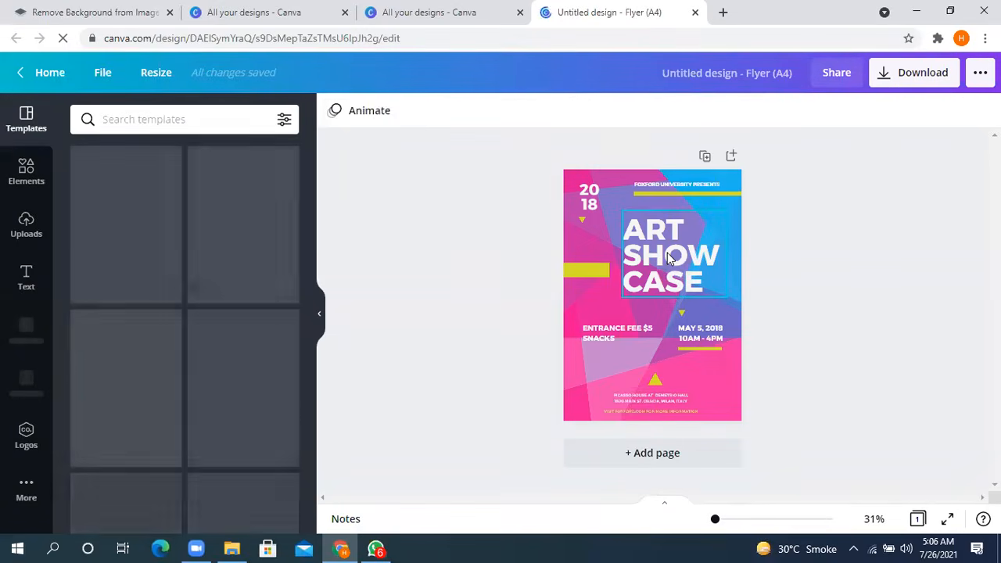
{"action": "double_click", "coordinate": [668, 254]}
{"action": "left_click_drag", "start_coordinate": [668, 252], "coordinate": [700, 290]}
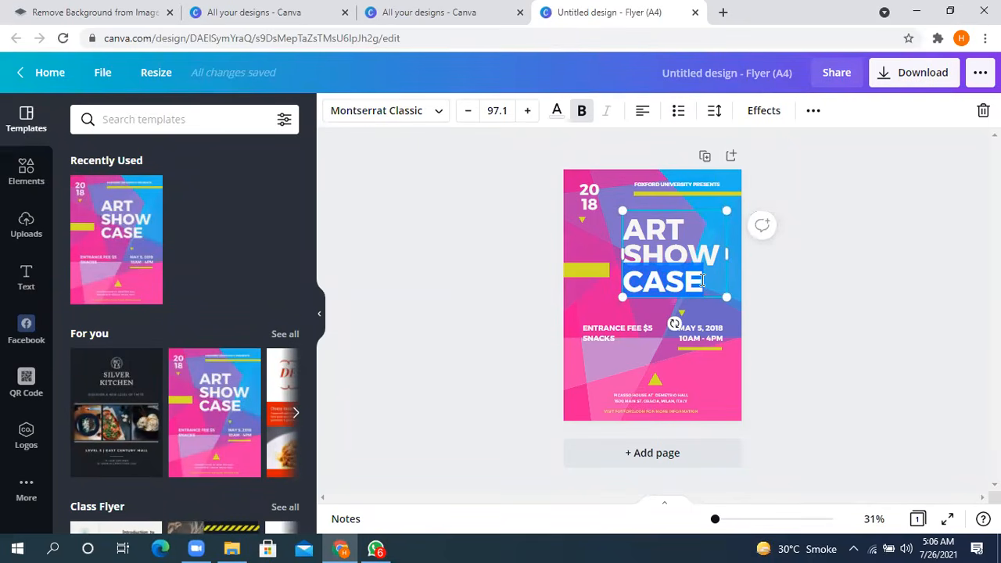
{"action": "type", "text": "H"}
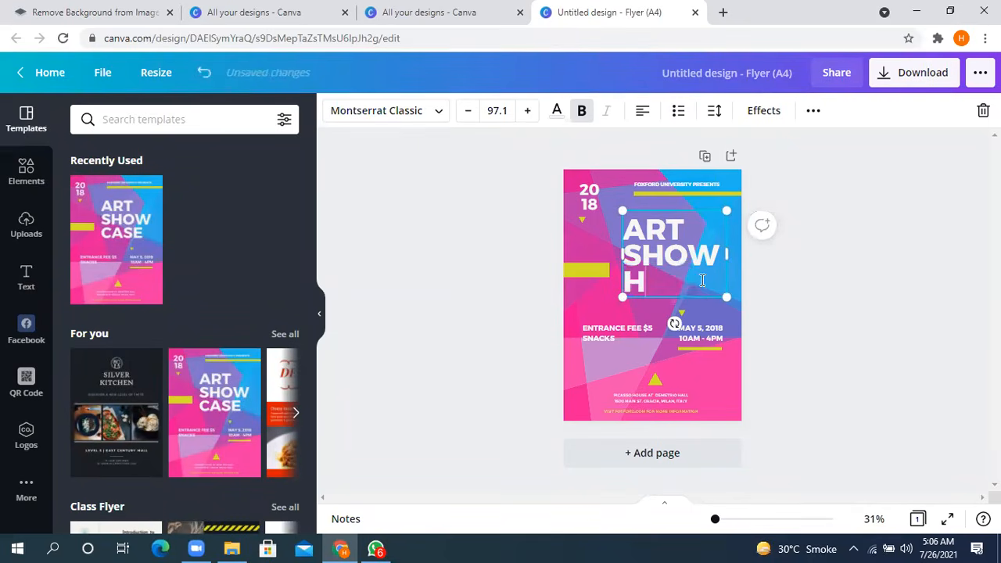
{"action": "key", "text": "BackSpace"}
{"action": "type", "text": "HAMMAD"}
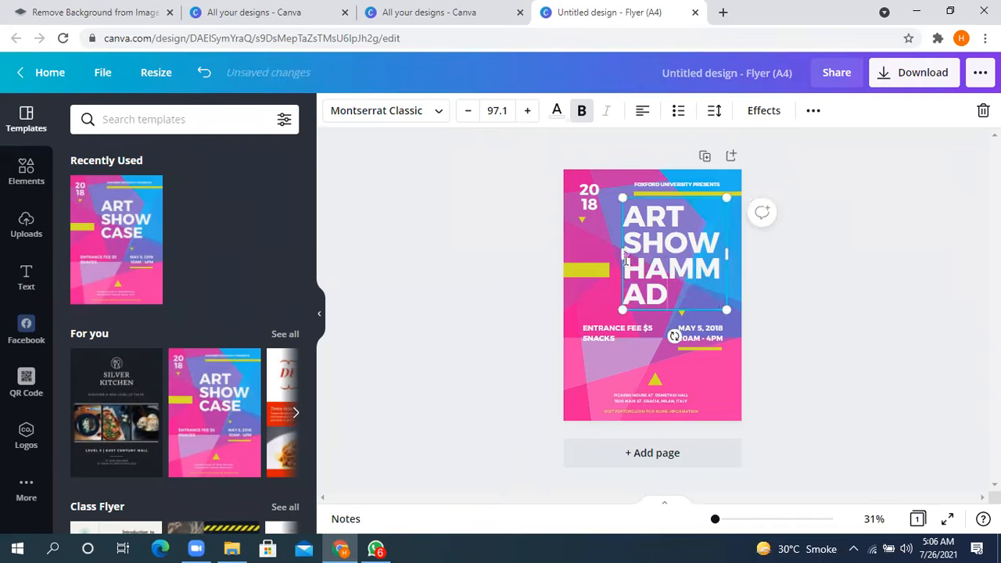
{"action": "left_click_drag", "start_coordinate": [620, 252], "coordinate": [577, 262]}
{"action": "left_click", "coordinate": [849, 214]}
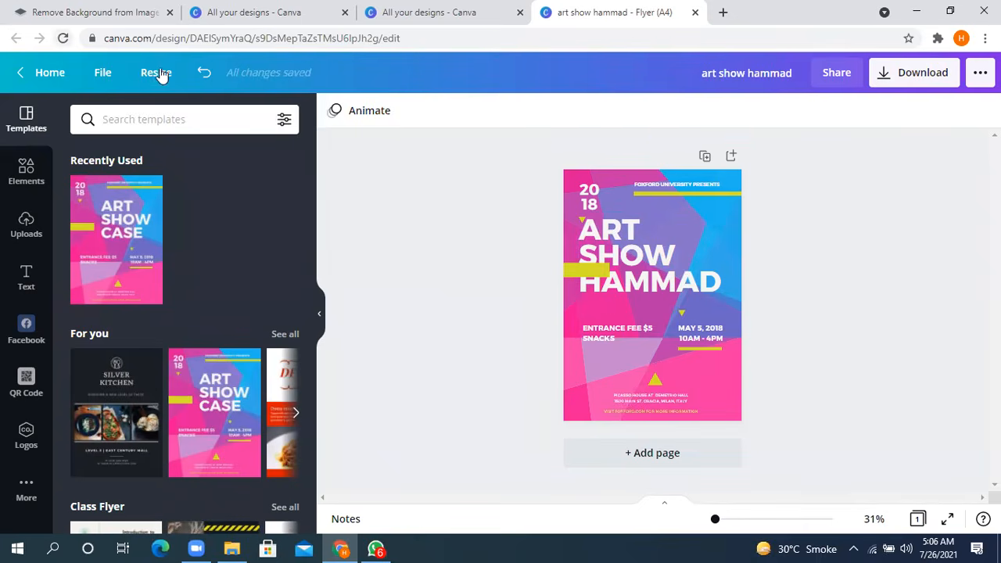
- Highlight the flyer's complete web address and clear the selection
{"action": "left_click", "coordinate": [190, 40]}
{"action": "double_click", "coordinate": [190, 39]}
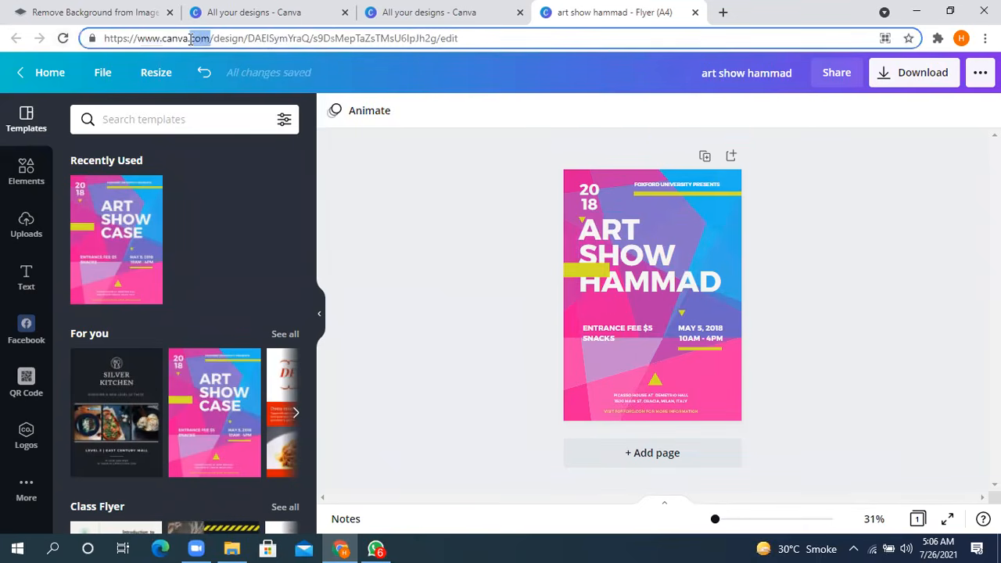
{"action": "left_click", "coordinate": [190, 39]}
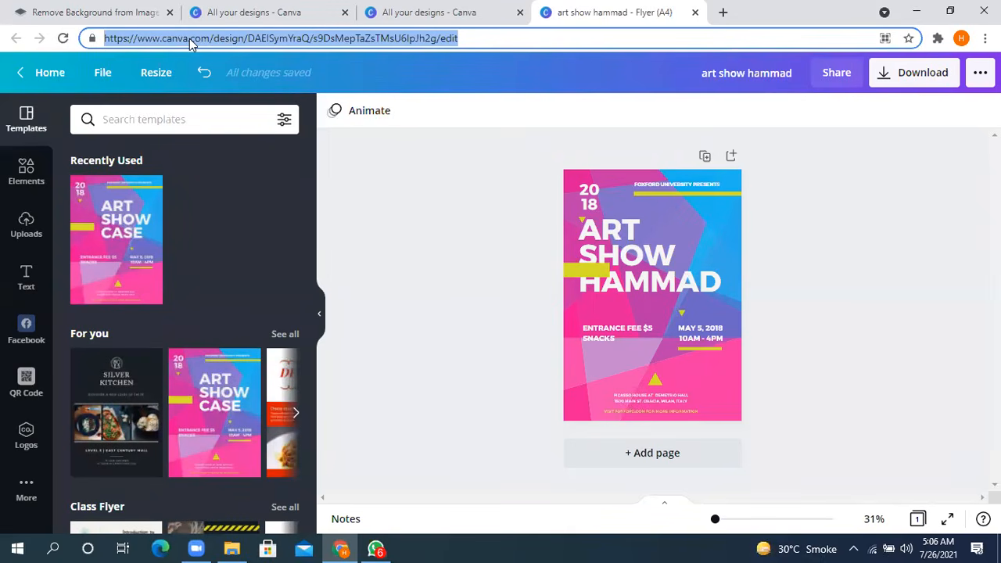
{"action": "left_click", "coordinate": [461, 236]}
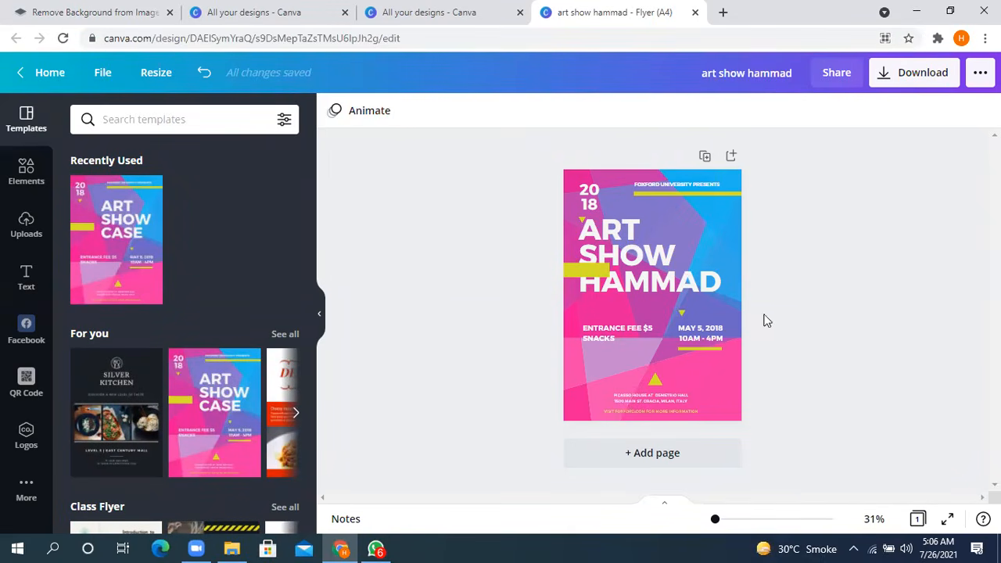
- Scale the flyer's title text down to size 87.5 and shift it toward the flyer's right edge
{"action": "left_click", "coordinate": [594, 247]}
{"action": "left_click_drag", "start_coordinate": [579, 210], "coordinate": [609, 229]}
{"action": "left_click_drag", "start_coordinate": [659, 252], "coordinate": [670, 240]}
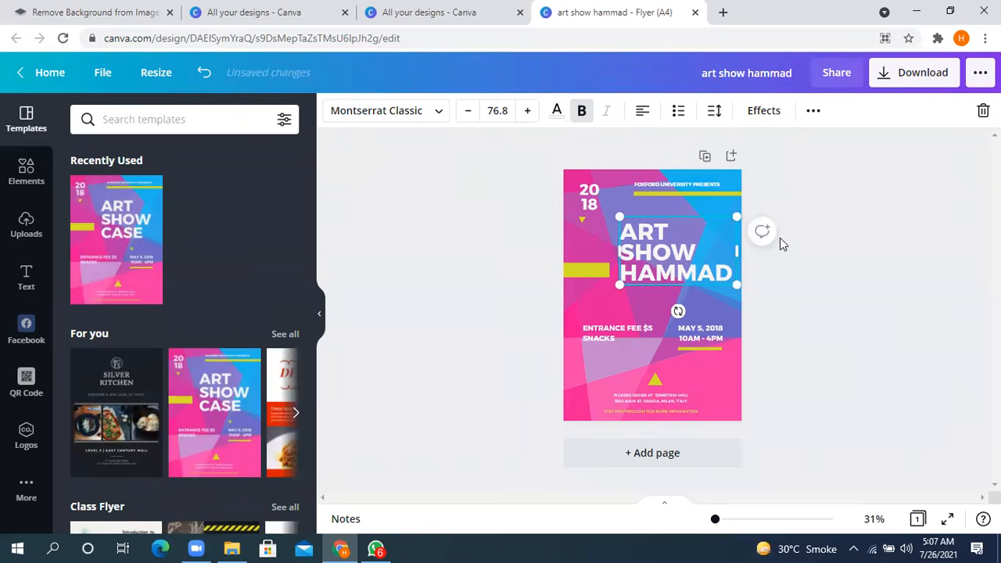
{"action": "left_click_drag", "start_coordinate": [618, 216], "coordinate": [603, 205]}
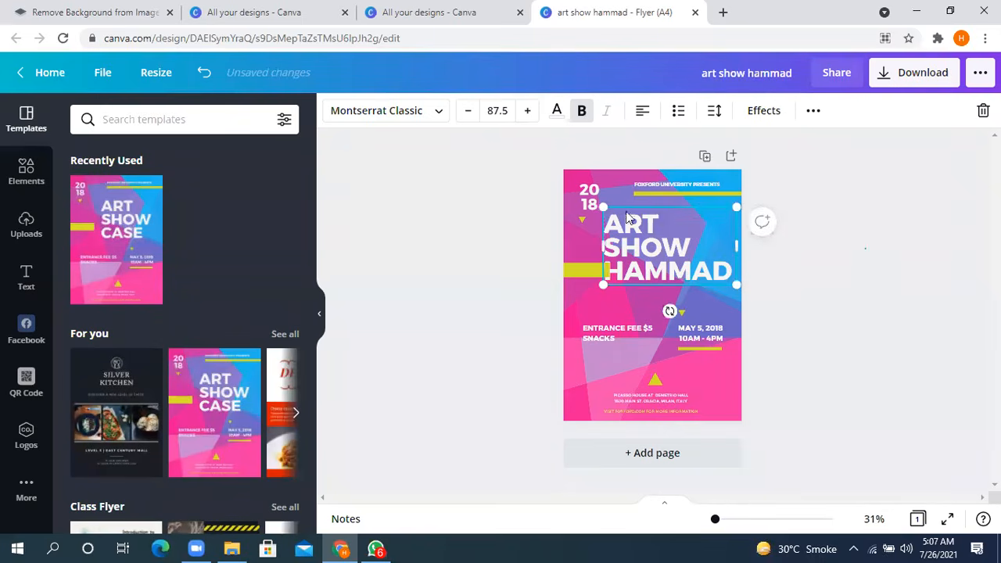
{"action": "left_click", "coordinate": [862, 258]}
- Highlight the whole link of the edited flyer
{"action": "double_click", "coordinate": [180, 39]}
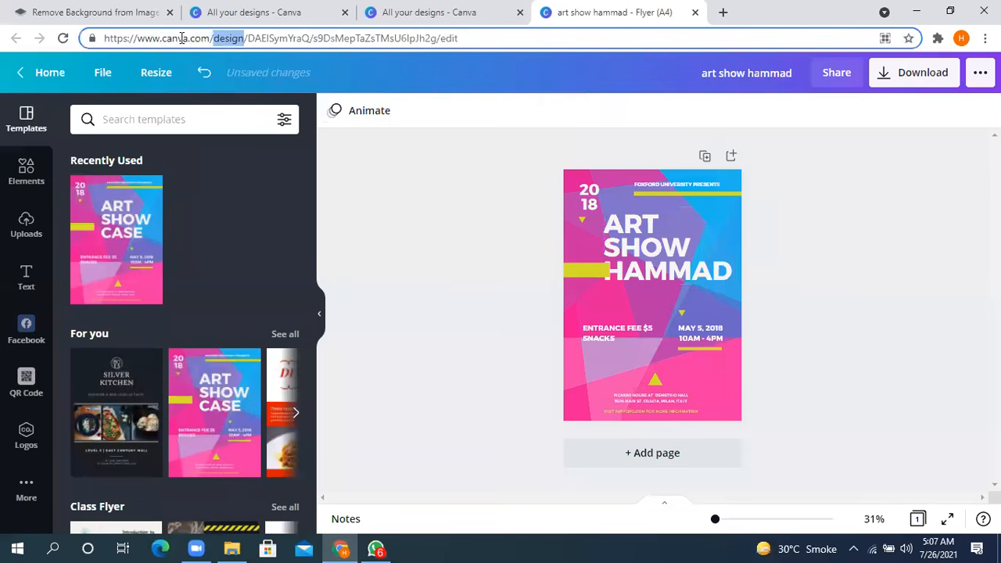
{"action": "triple_click", "coordinate": [180, 39]}
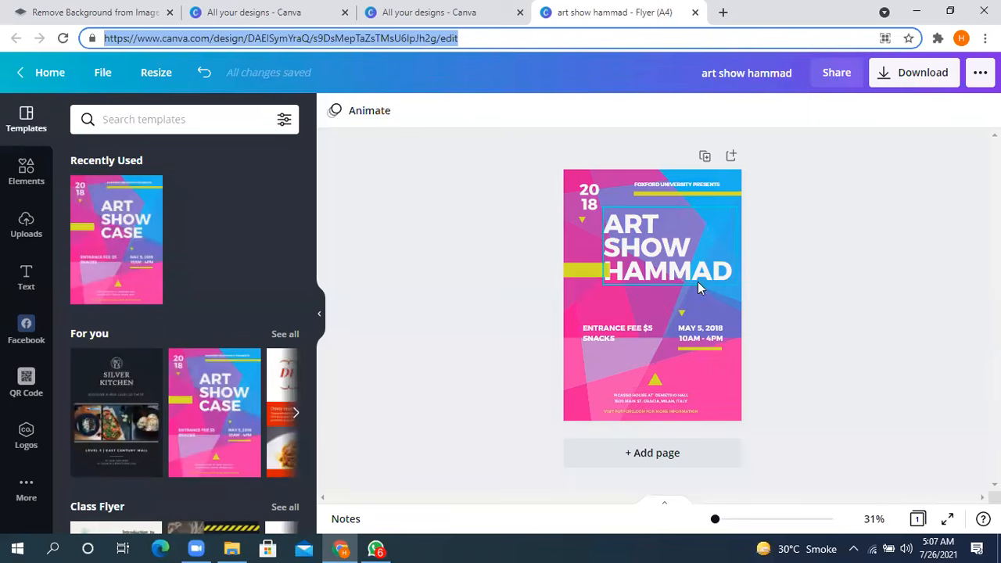
- Move the flyer's title slightly up and further toward the right edge of the page
{"action": "left_click", "coordinate": [647, 282]}
{"action": "left_click_drag", "start_coordinate": [648, 282], "coordinate": [656, 276]}
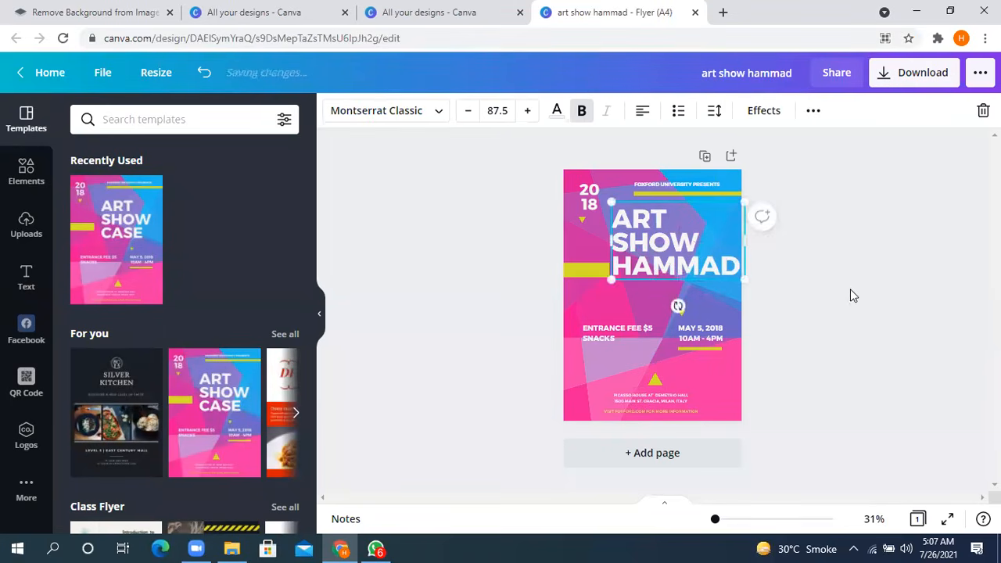
{"action": "left_click", "coordinate": [864, 287]}
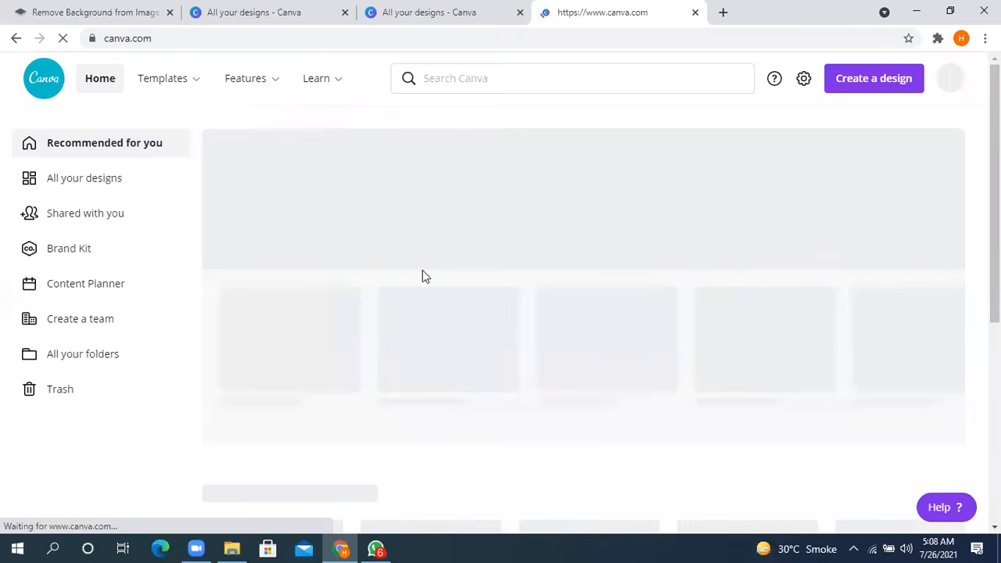
- Browse the Canva home page down to the Your designs section
{"action": "scroll", "coordinate": [424, 349], "scroll_direction": "down", "scroll_amount": 1}
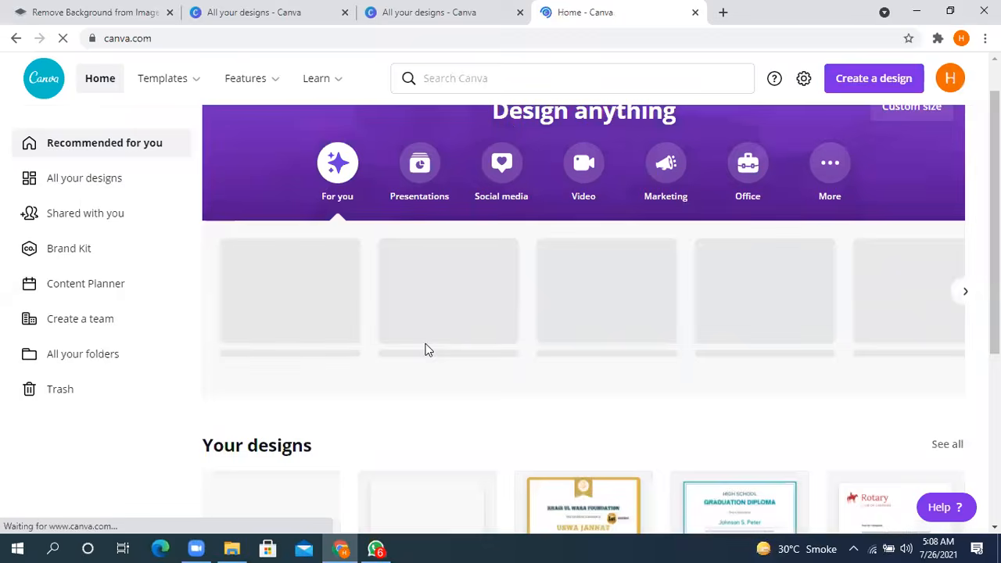
{"action": "scroll", "coordinate": [422, 351], "scroll_direction": "down", "scroll_amount": 3}
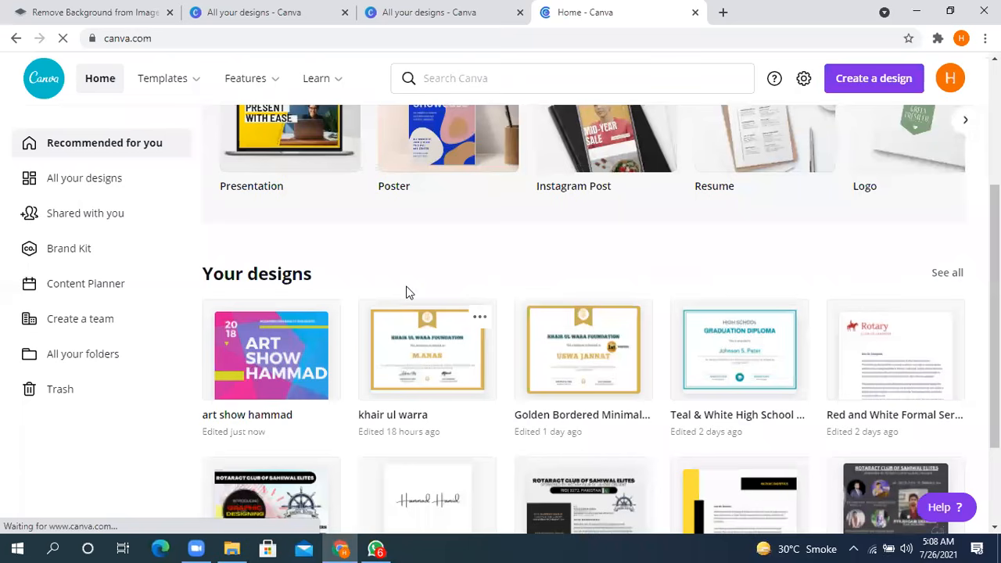
- Open the collection of logo templates from the Business template category
{"action": "scroll", "coordinate": [405, 293], "scroll_direction": "up", "scroll_amount": 4}
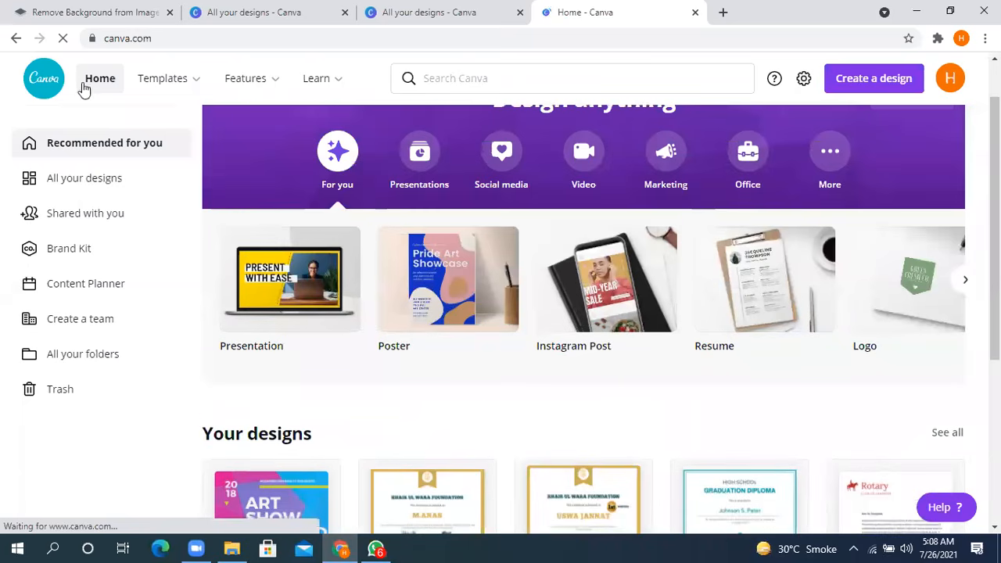
{"action": "scroll", "coordinate": [547, 352], "scroll_direction": "up", "scroll_amount": 1}
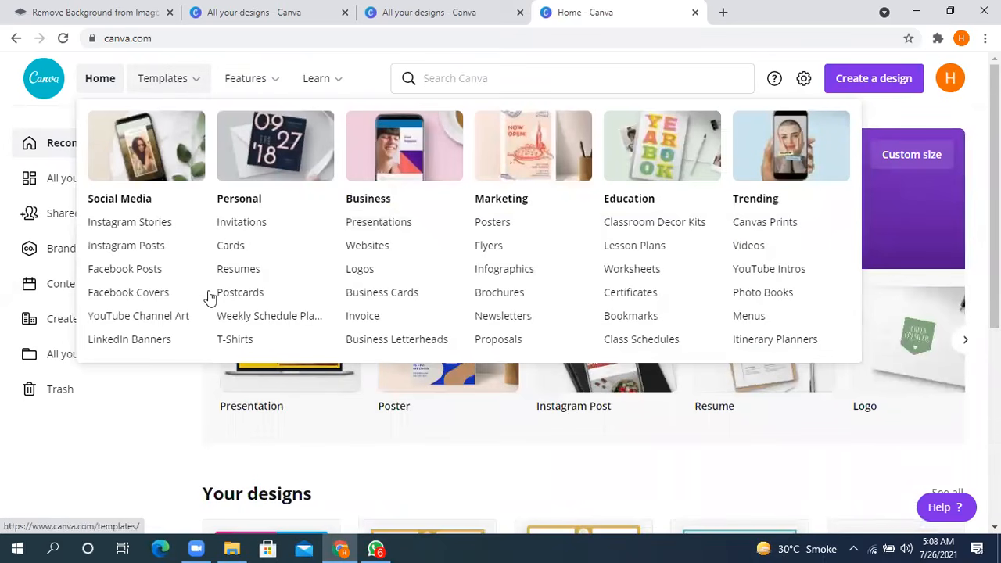
{"action": "left_click", "coordinate": [375, 273]}
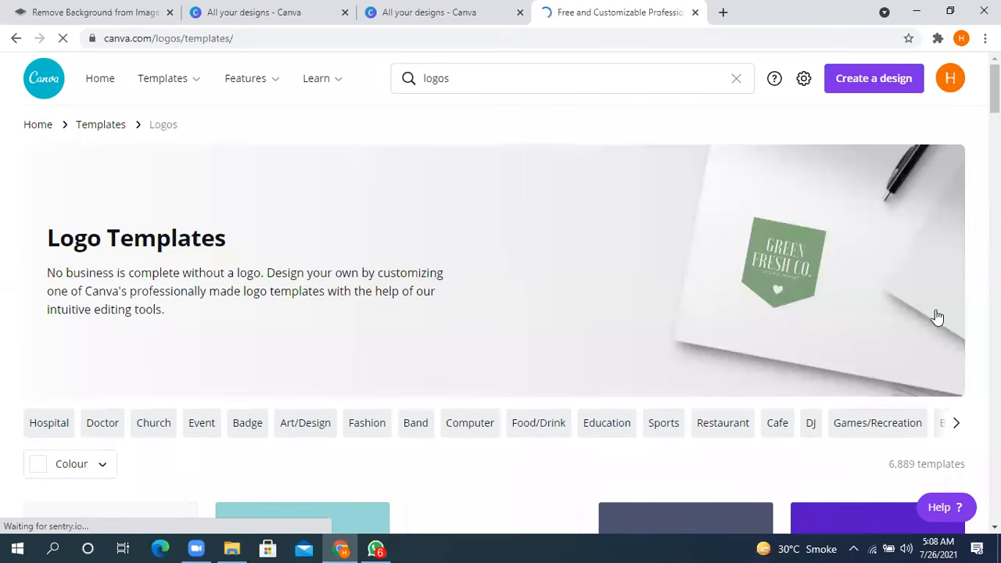
- Examine the available logo templates, from brand symbols to food and shop logos
{"action": "scroll", "coordinate": [805, 328], "scroll_direction": "down", "scroll_amount": 4}
{"action": "scroll", "coordinate": [560, 290], "scroll_direction": "down", "scroll_amount": 6}
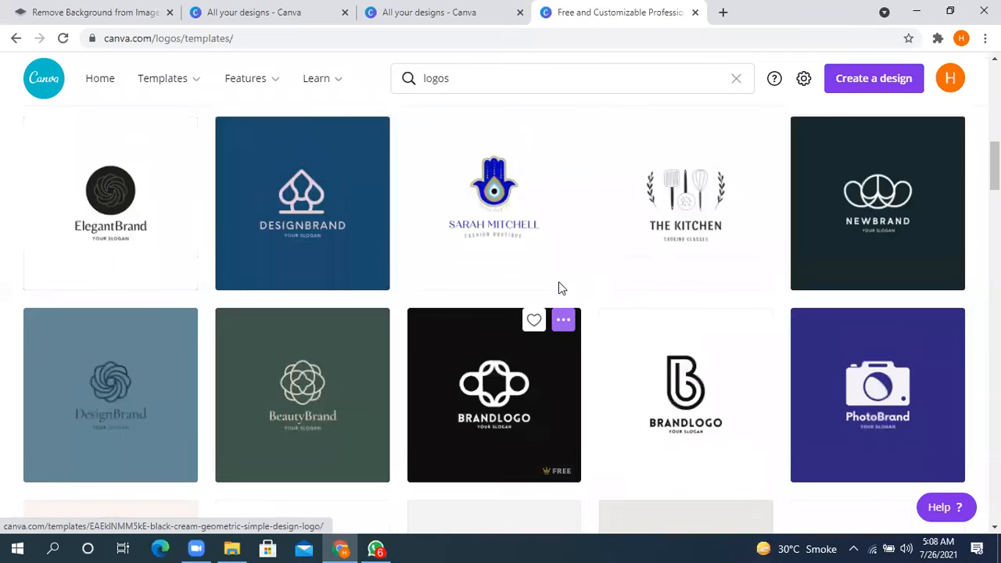
{"action": "scroll", "coordinate": [558, 290], "scroll_direction": "up", "scroll_amount": 4}
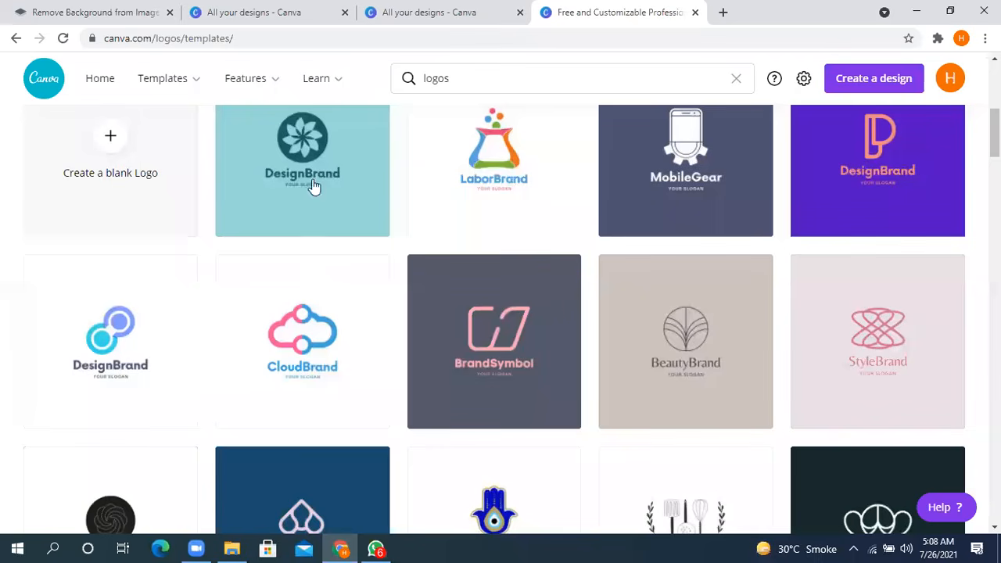
{"action": "scroll", "coordinate": [250, 316], "scroll_direction": "down", "scroll_amount": 2}
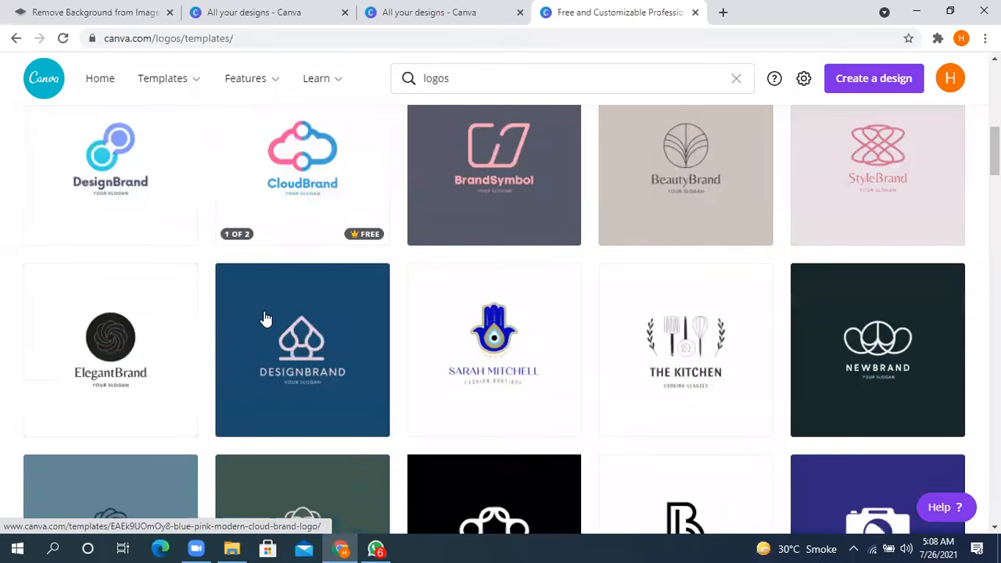
{"action": "scroll", "coordinate": [630, 342], "scroll_direction": "down", "scroll_amount": 2}
{"action": "scroll", "coordinate": [266, 337], "scroll_direction": "down", "scroll_amount": 2}
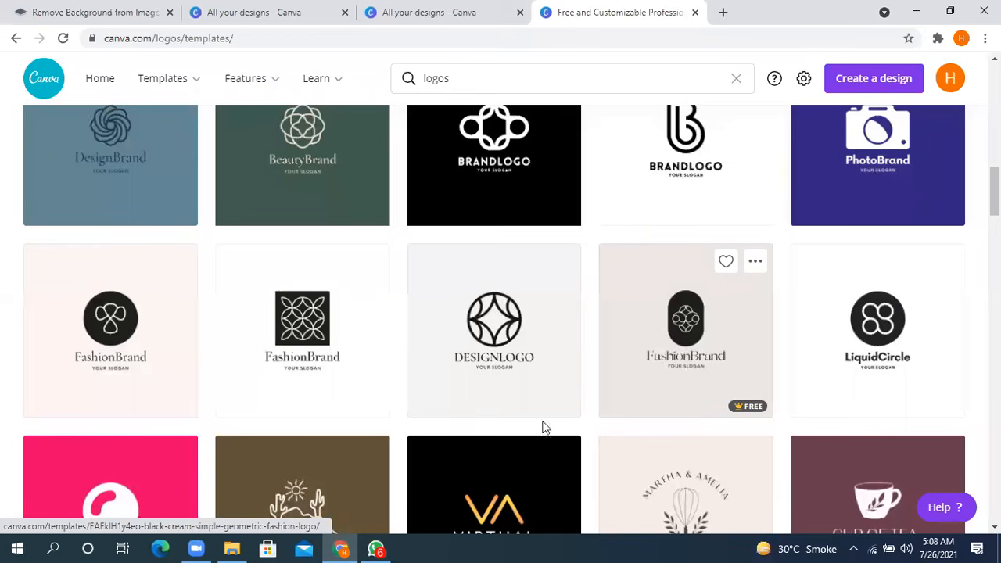
{"action": "scroll", "coordinate": [305, 344], "scroll_direction": "down", "scroll_amount": 3}
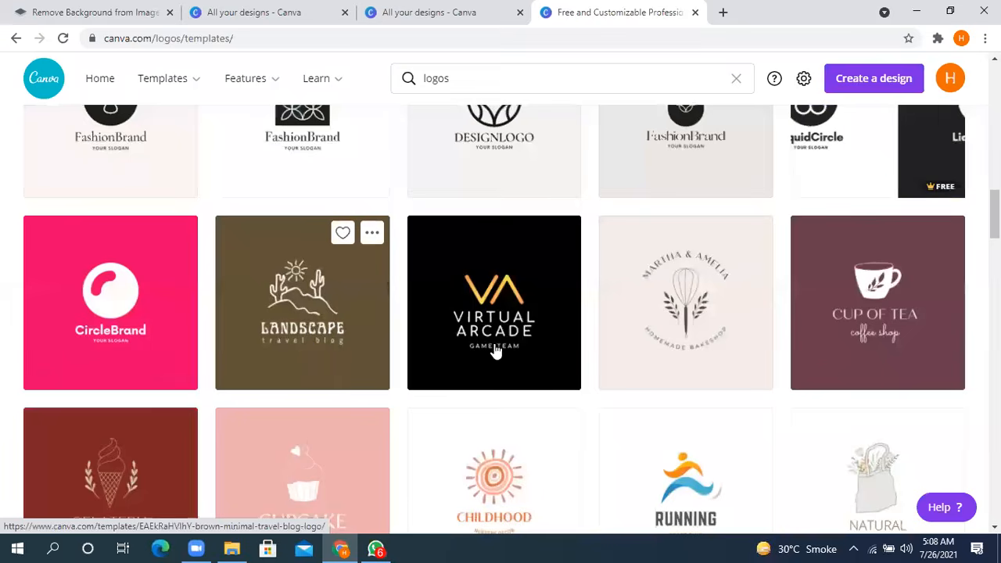
{"action": "scroll", "coordinate": [625, 295], "scroll_direction": "down", "scroll_amount": 2}
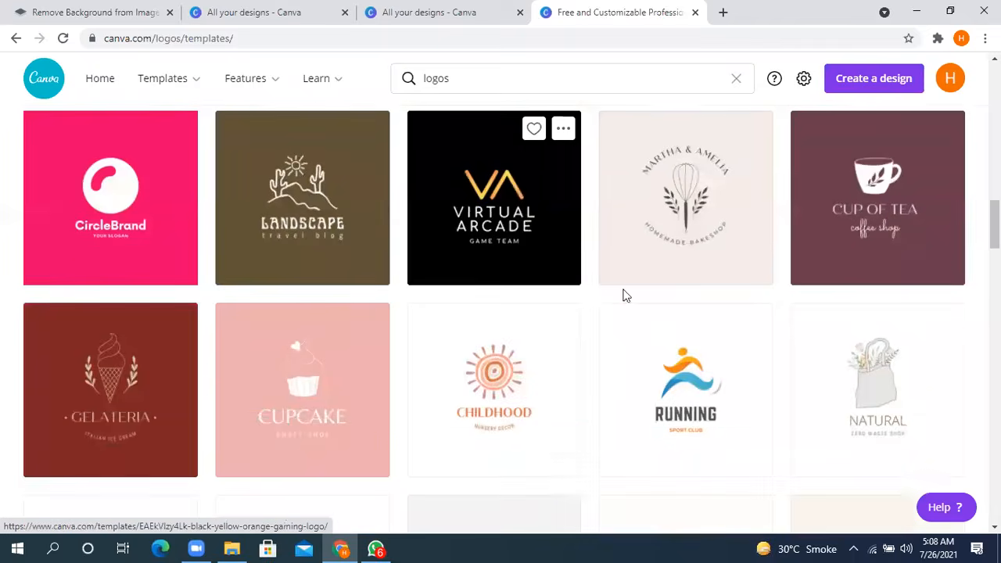
{"action": "scroll", "coordinate": [633, 301], "scroll_direction": "down", "scroll_amount": 1}
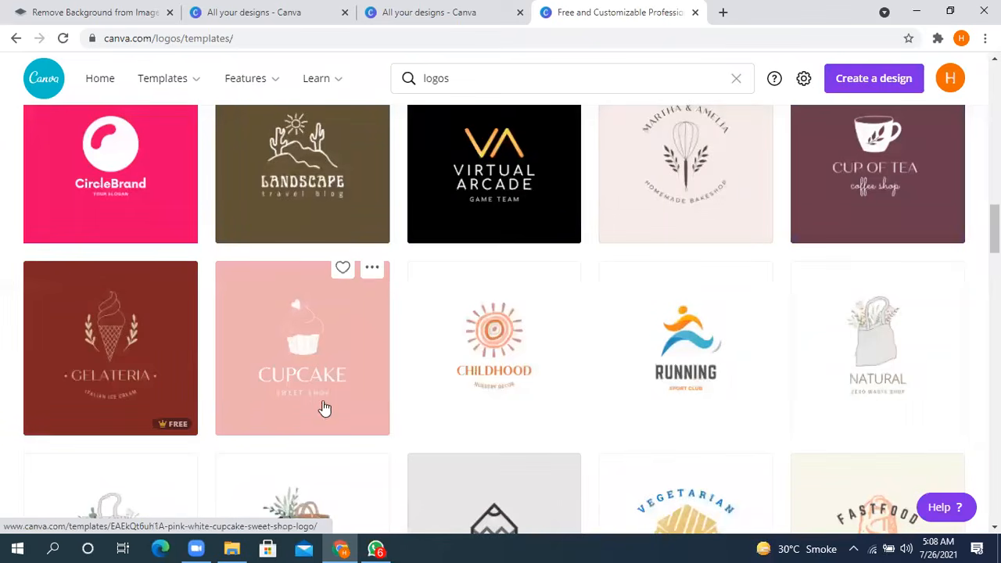
{"action": "scroll", "coordinate": [668, 285], "scroll_direction": "down", "scroll_amount": 3}
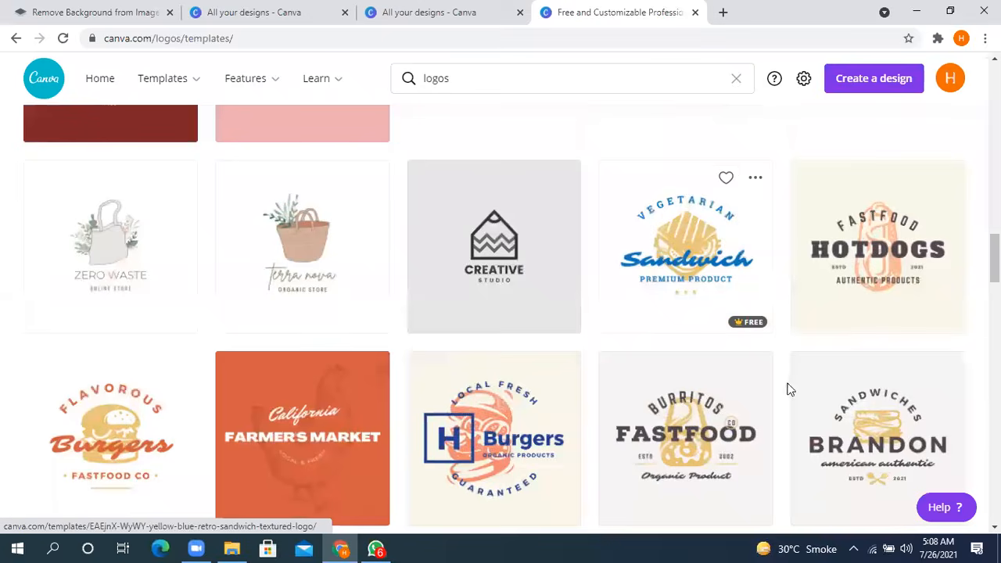
- Open the Peach Retro Textured Hot Dog Fast Food Logo template, review its details and start customising it
{"action": "left_click", "coordinate": [840, 313]}
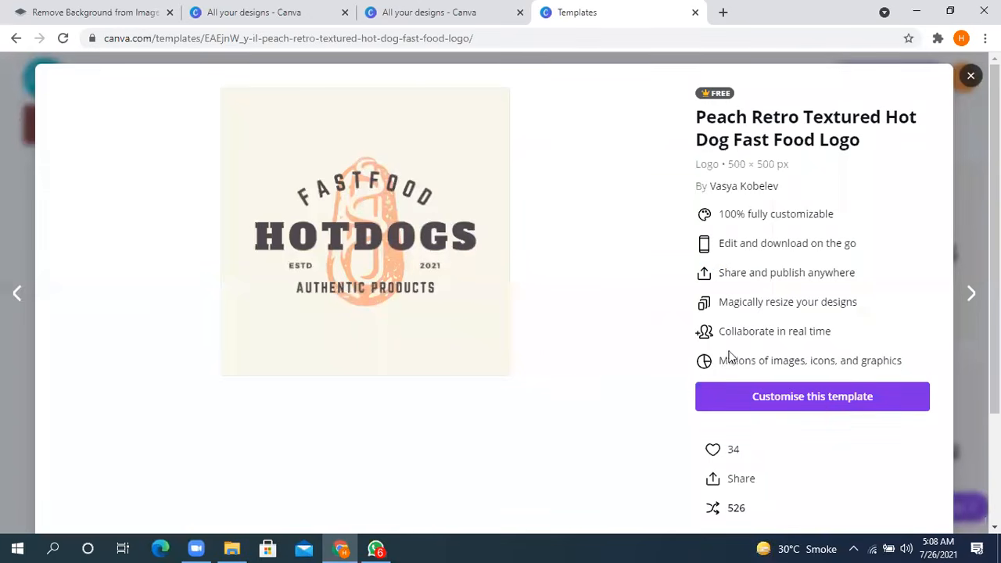
{"action": "scroll", "coordinate": [693, 351], "scroll_direction": "down", "scroll_amount": 2}
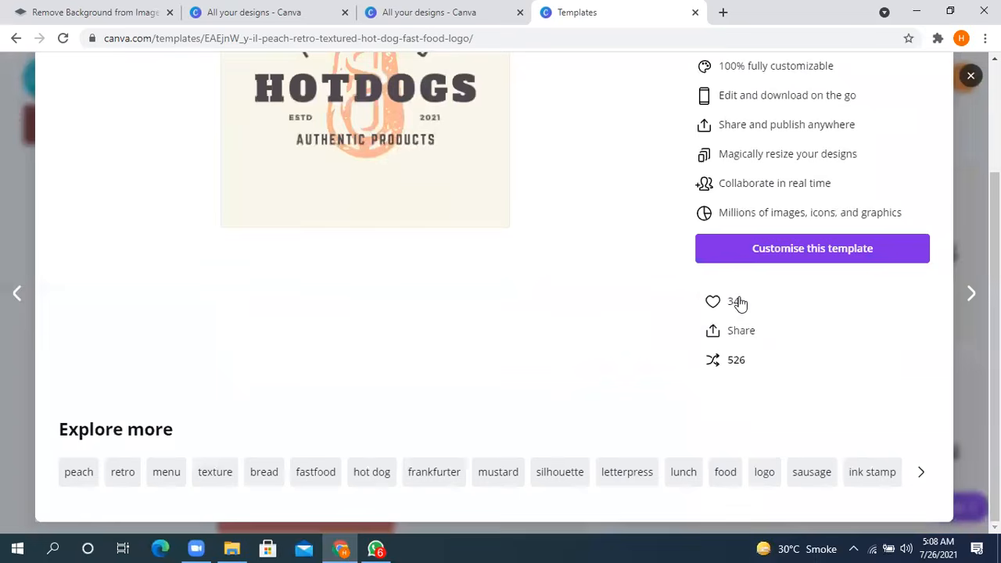
{"action": "scroll", "coordinate": [732, 286], "scroll_direction": "up", "scroll_amount": 2}
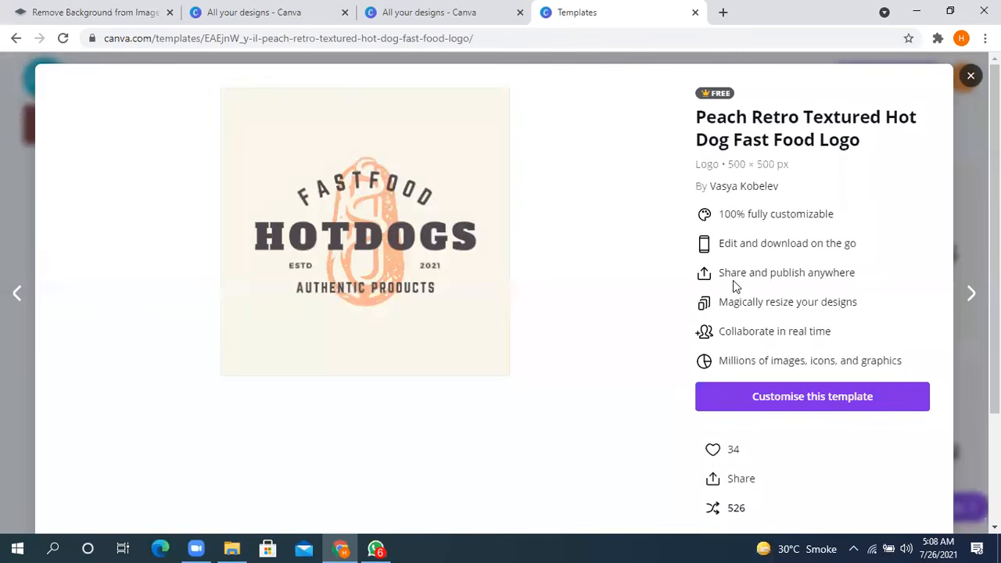
{"action": "scroll", "coordinate": [733, 287], "scroll_direction": "down", "scroll_amount": 2}
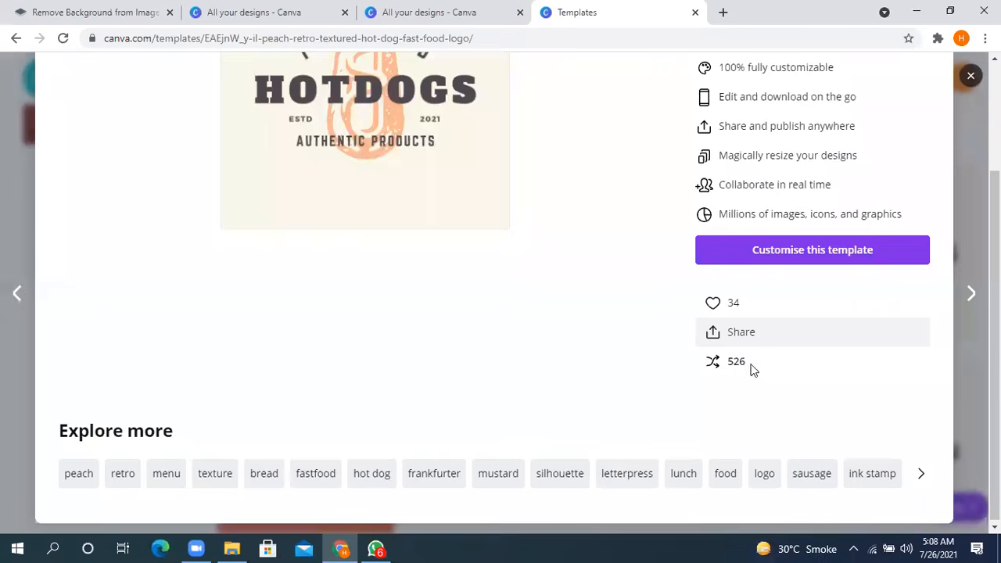
{"action": "left_click", "coordinate": [771, 251]}
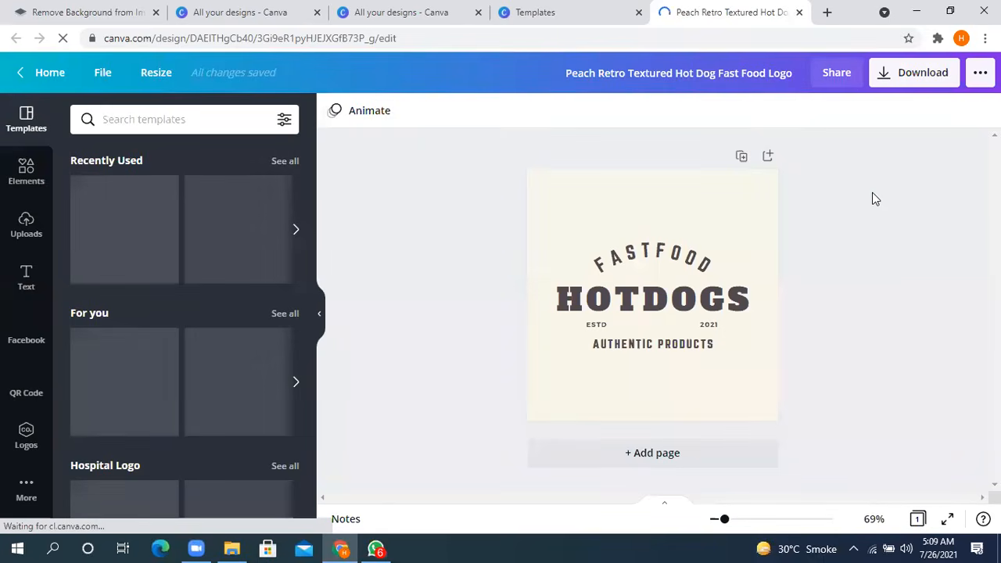
- Replace the logo's main word HOTDOGS with PIZZA
{"action": "double_click", "coordinate": [654, 303]}
{"action": "left_click", "coordinate": [656, 299]}
{"action": "double_click", "coordinate": [657, 300]}
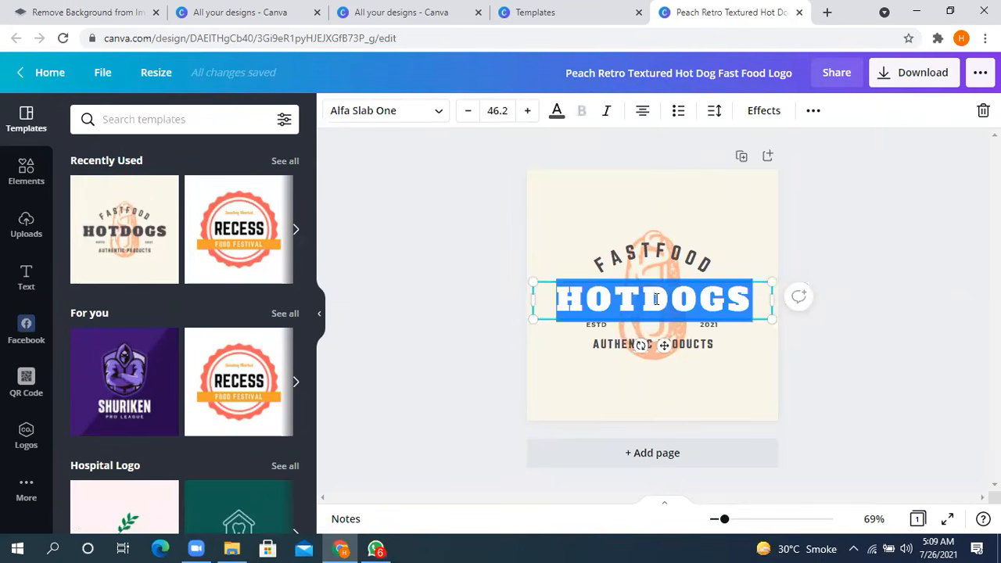
{"action": "type", "text": "PI"}
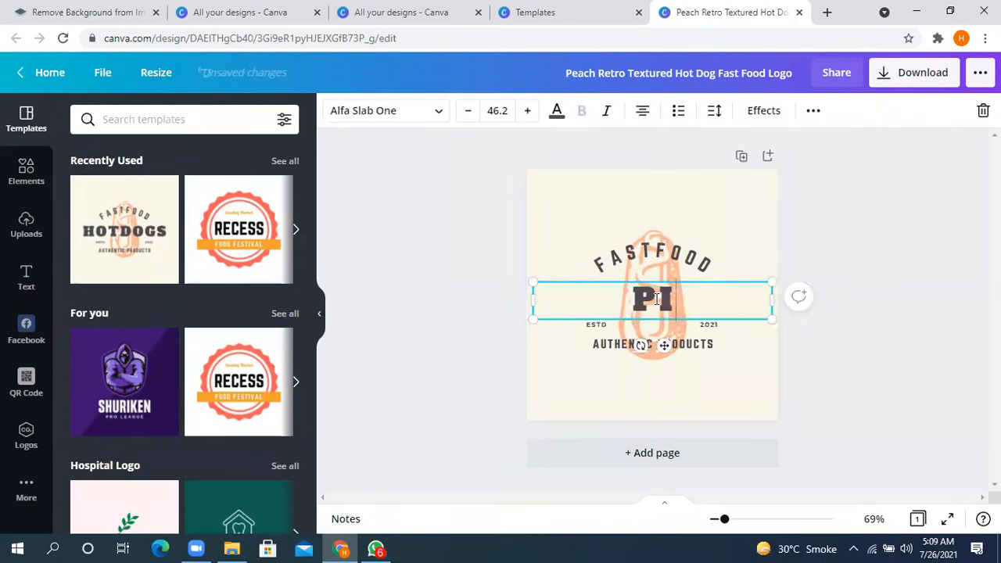
{"action": "type", "text": "ZZA"}
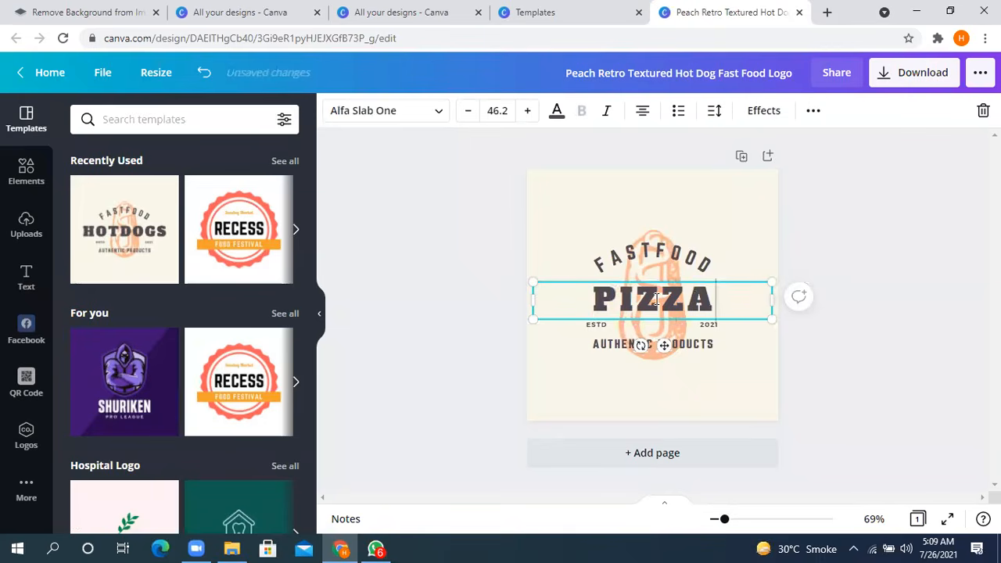
- Replace the AUTHENTIC PRODUCTS line at the bottom of the logo with SAHIWAL PAKISTAN
{"action": "left_click", "coordinate": [666, 344]}
{"action": "left_click", "coordinate": [672, 344]}
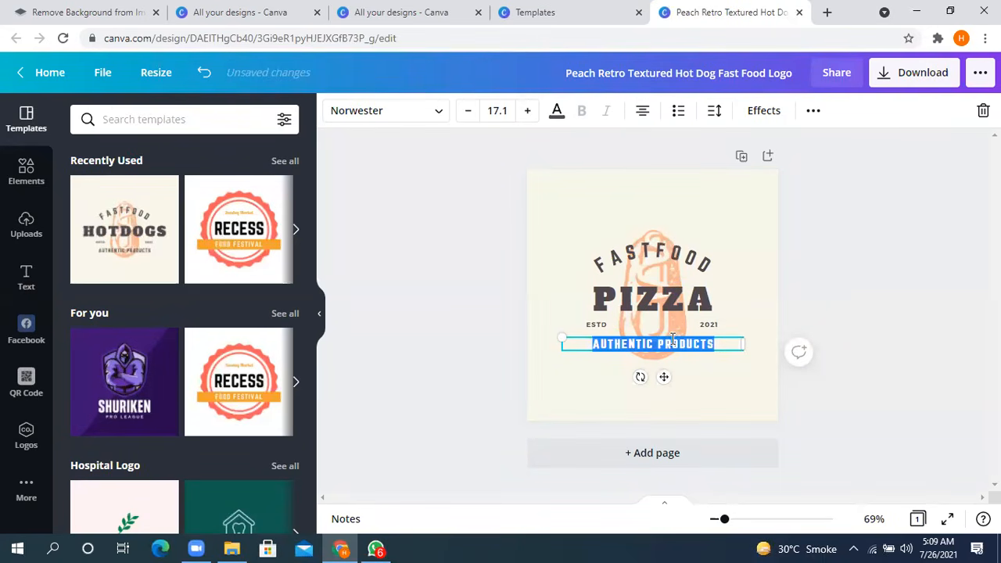
{"action": "type", "text": "SAHIWAL PAKISRA"}
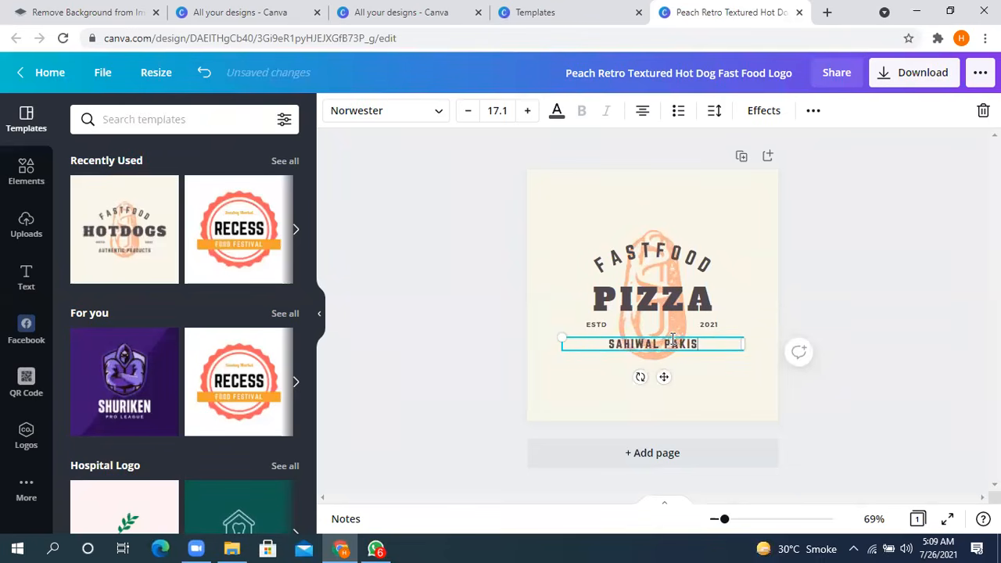
{"action": "key", "text": "BackSpace"}
{"action": "key", "text": "BackSpace"}
{"action": "type", "text": "TAN"}
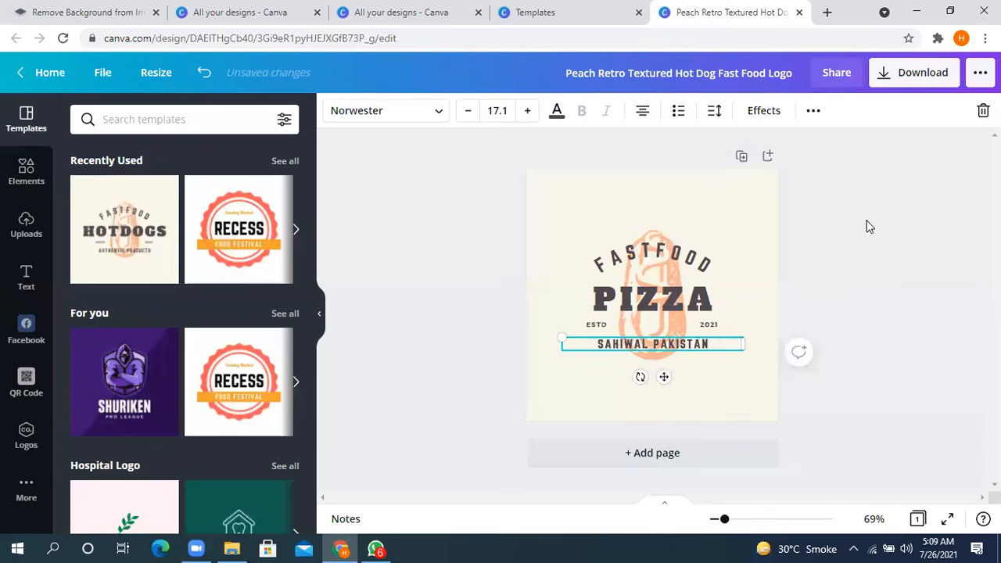
{"action": "left_click", "coordinate": [851, 254]}
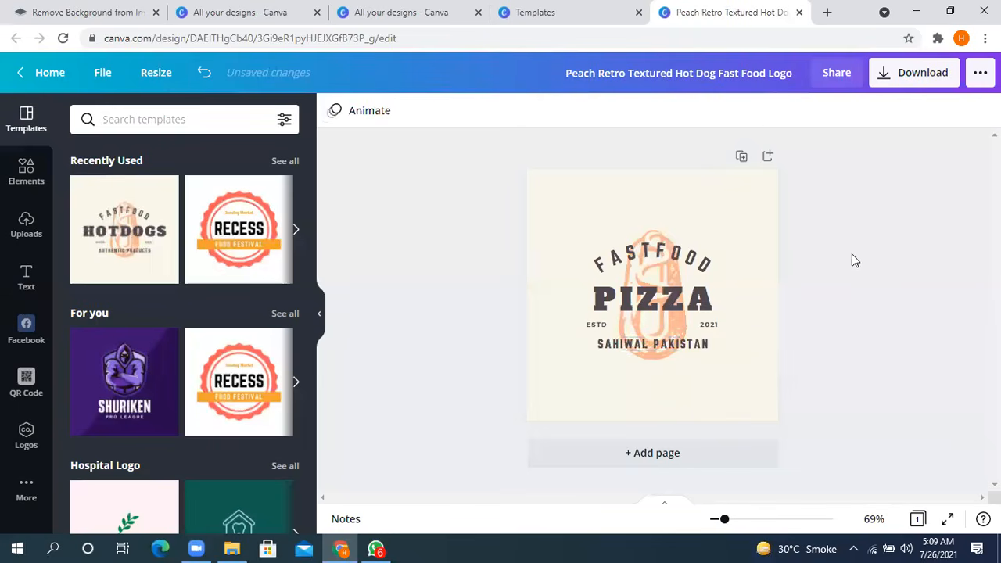
- Download the logo as a PNG at size 1.5 and dismiss the save notice
{"action": "left_click", "coordinate": [901, 78]}
{"action": "left_click_drag", "start_coordinate": [828, 215], "coordinate": [854, 210]}
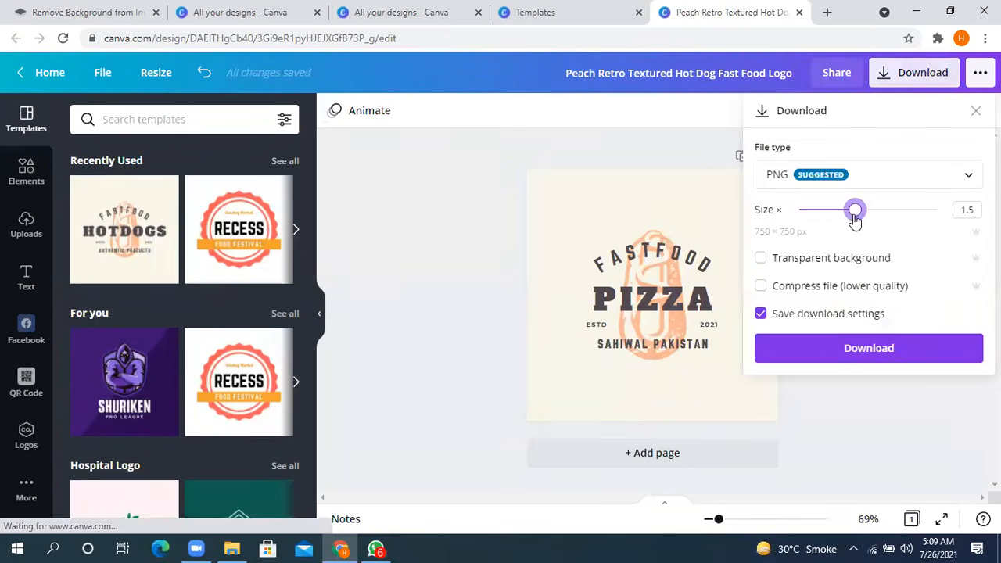
{"action": "left_click", "coordinate": [839, 348]}
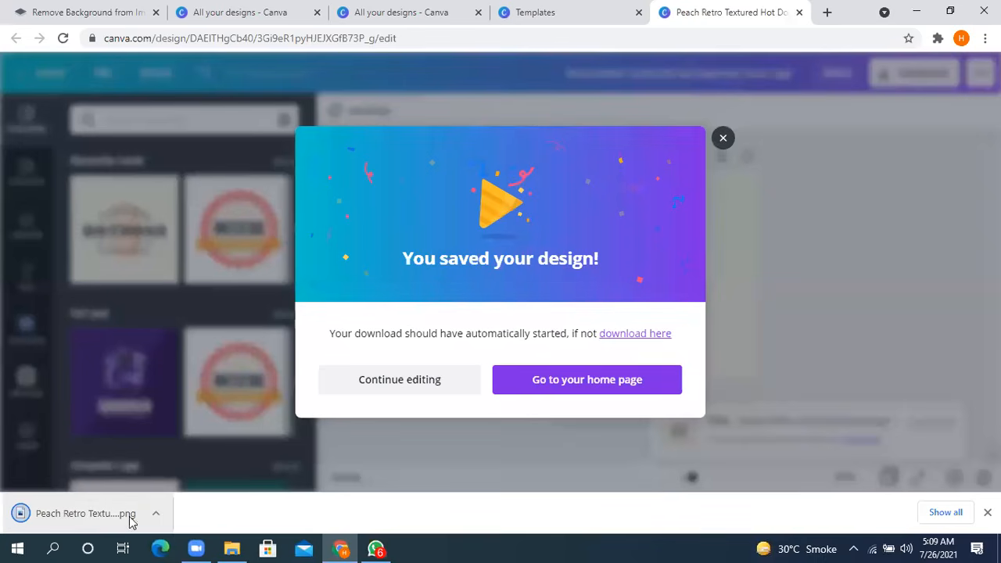
{"action": "left_click", "coordinate": [741, 154]}
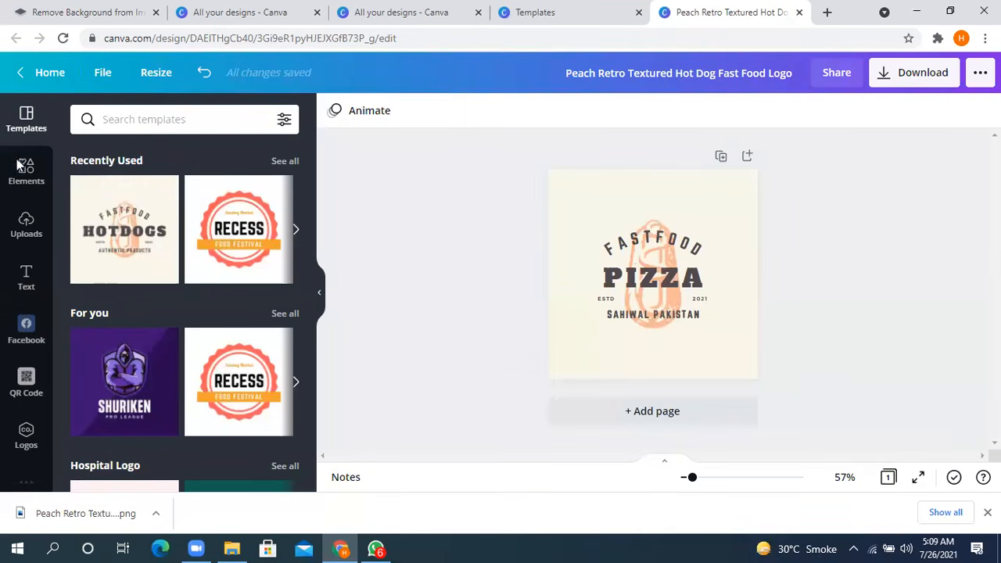
- In File Explorer, find the downloaded logo PNG in the Downloads folder, view it in Photos and close the viewer
{"action": "key", "text": "super+d"}
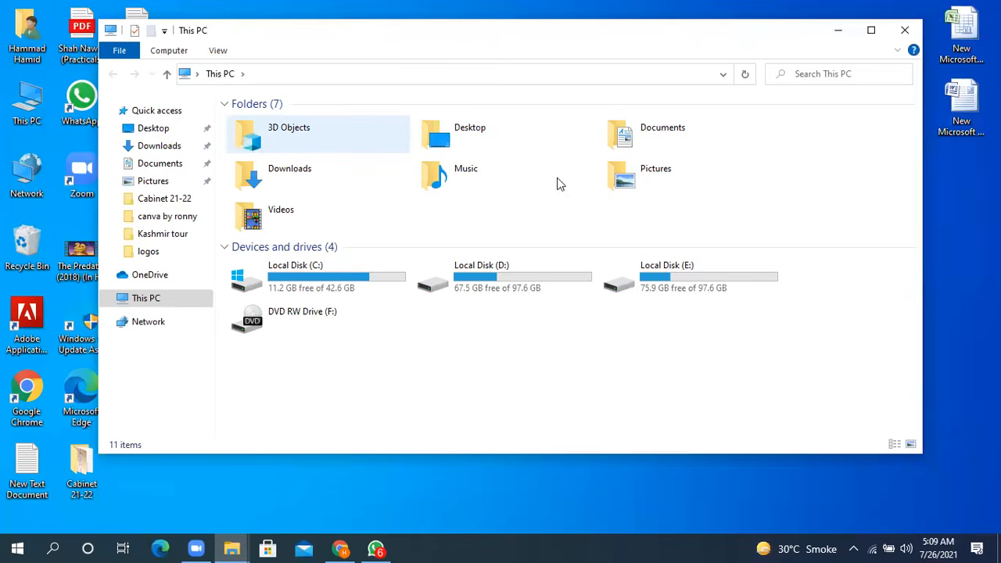
{"action": "double_click", "coordinate": [632, 146]}
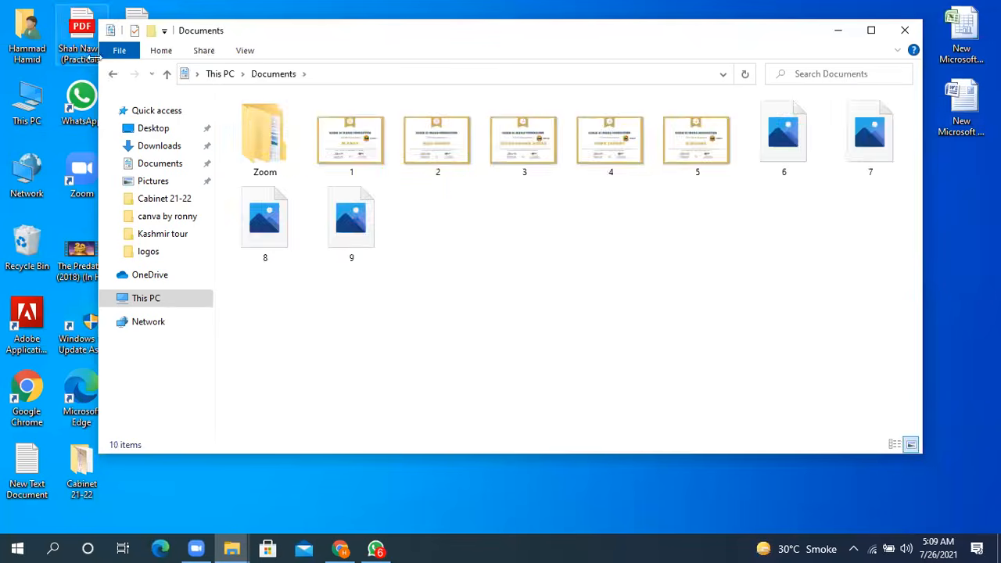
{"action": "left_click", "coordinate": [112, 76]}
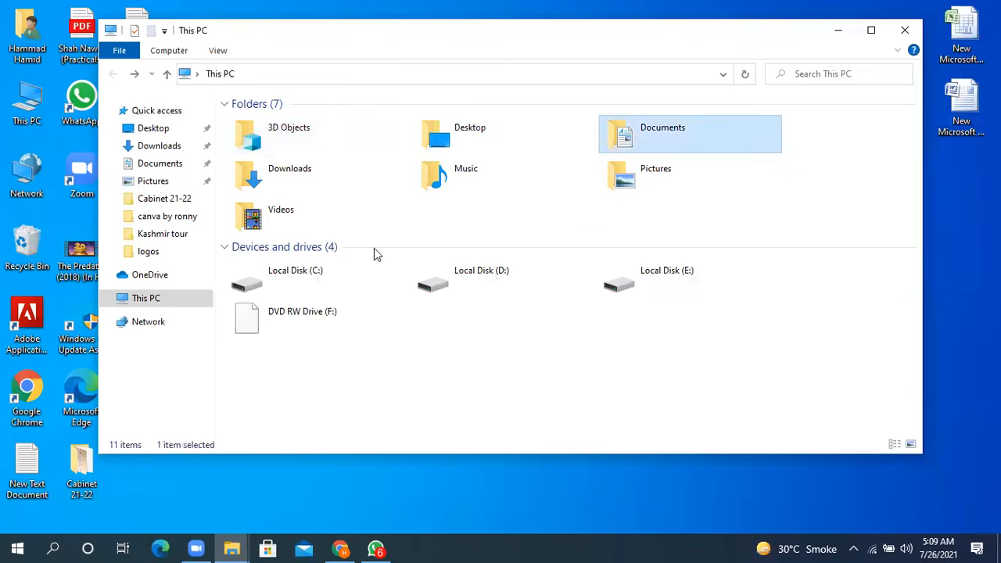
{"action": "double_click", "coordinate": [312, 172]}
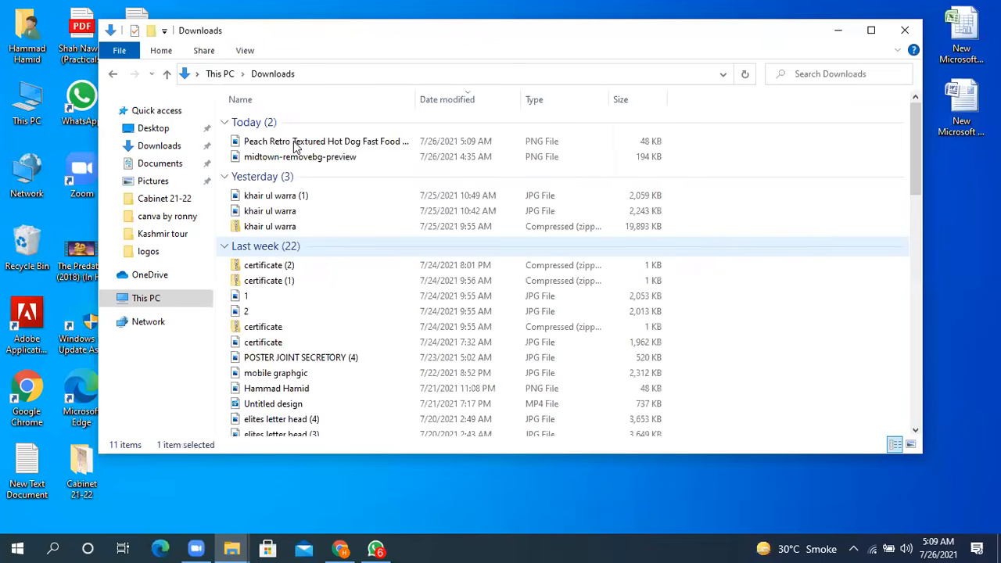
{"action": "left_click", "coordinate": [295, 143]}
{"action": "double_click", "coordinate": [296, 143]}
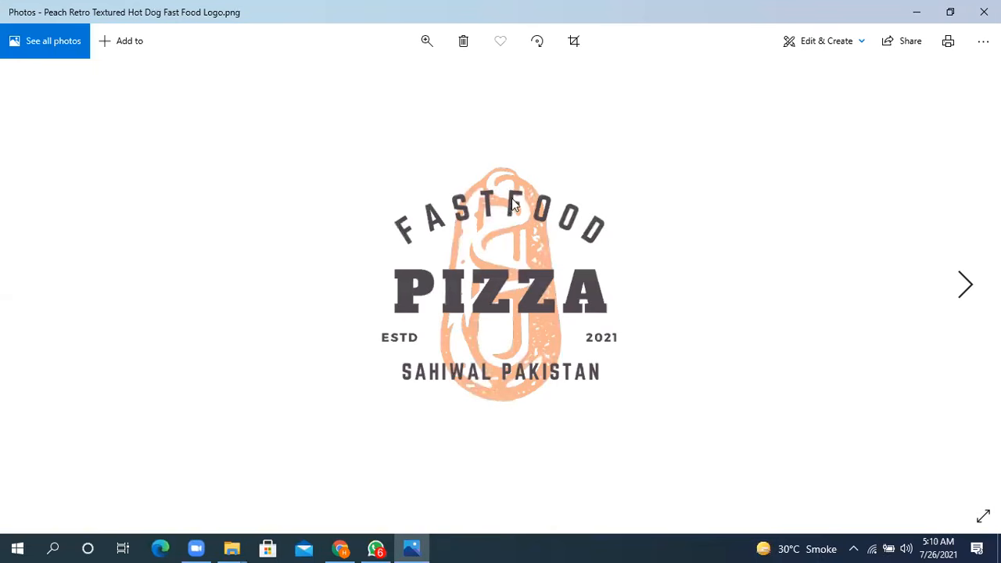
{"action": "left_click", "coordinate": [983, 11]}
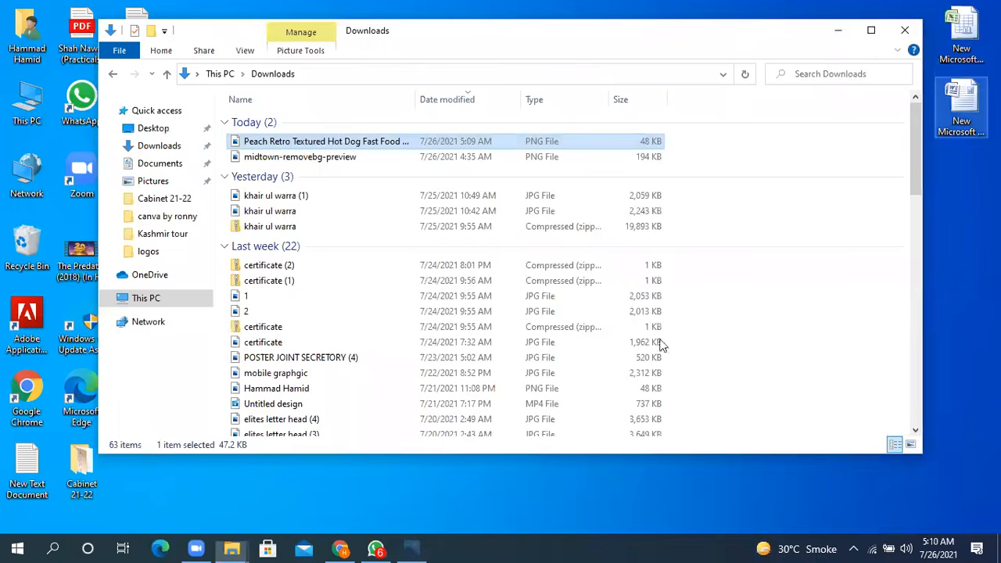
- Put away the Downloads window and switch back to the logo design in Chrome
{"action": "left_click", "coordinate": [232, 547]}
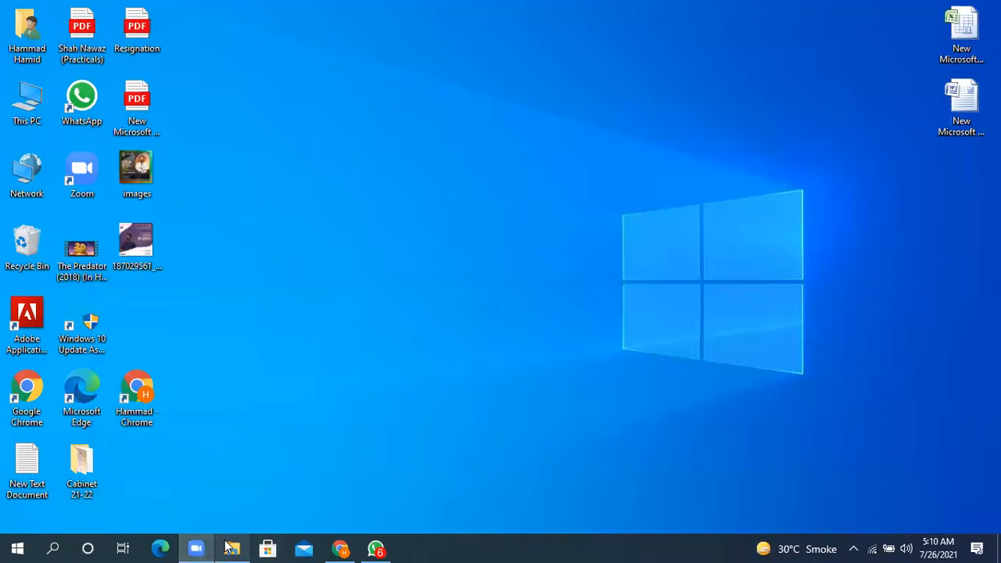
{"action": "left_click", "coordinate": [228, 547]}
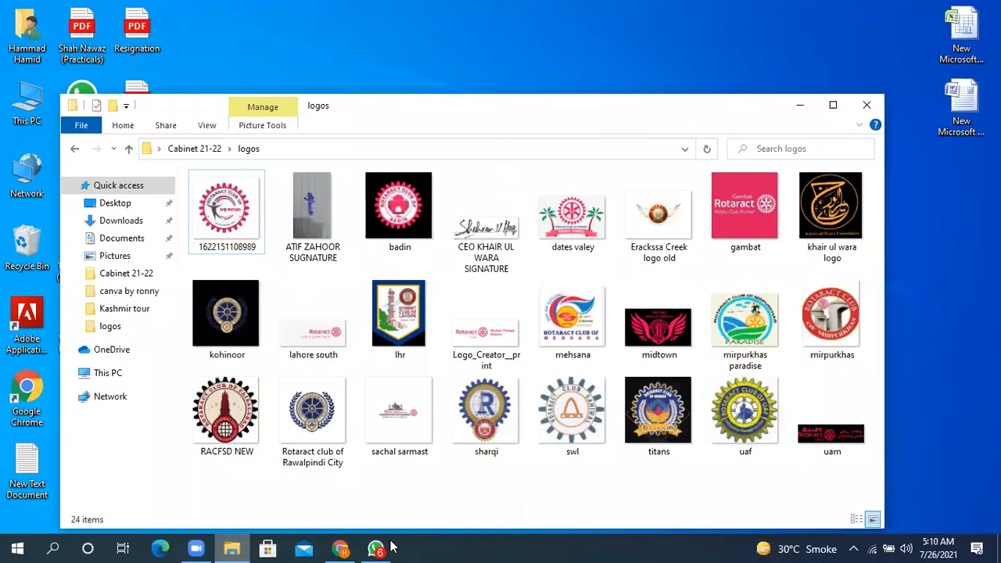
{"action": "left_click", "coordinate": [340, 547]}
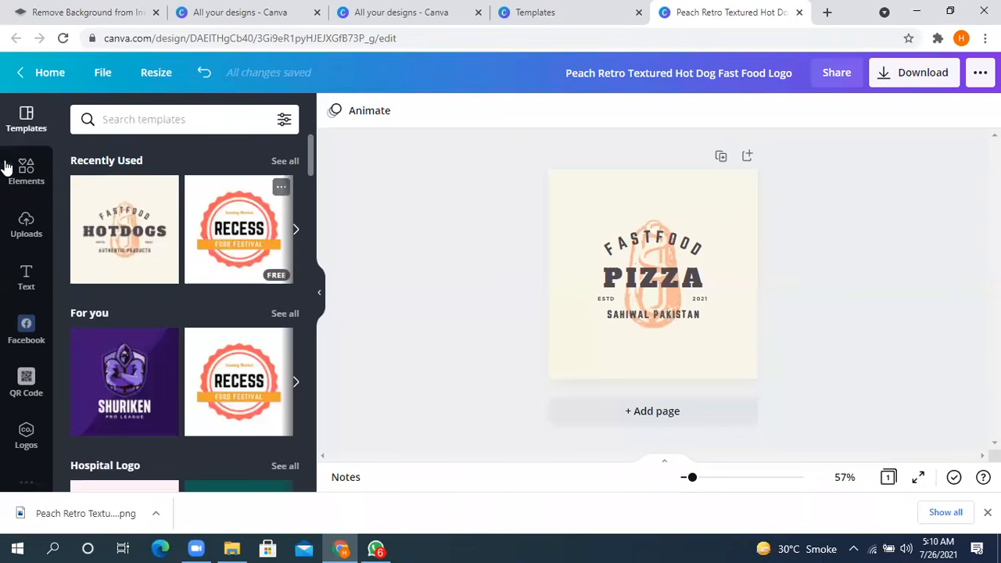
- Open the Black and White Classy quote wallpaper from all saved designs and delete its quote text
{"action": "left_click", "coordinate": [43, 74]}
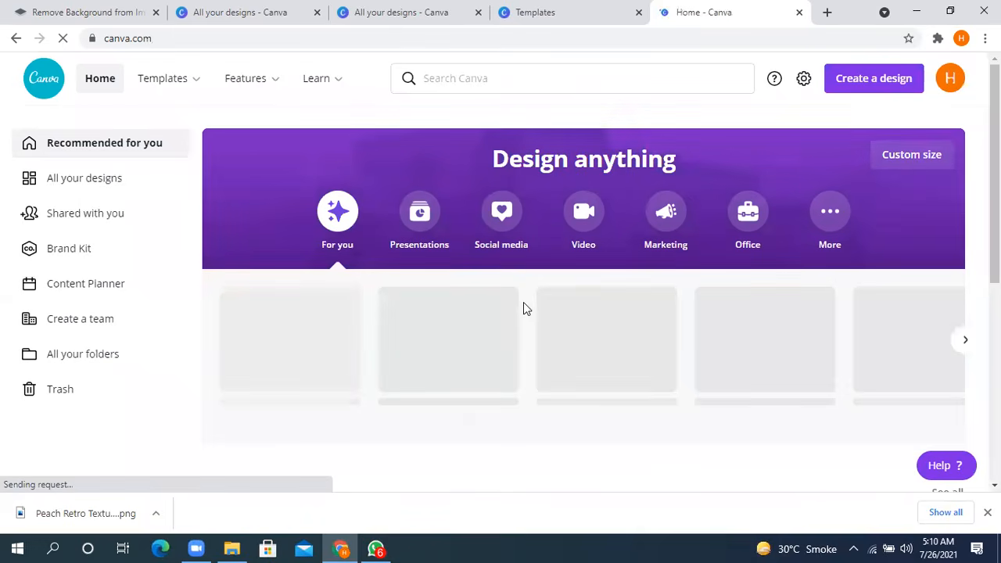
{"action": "scroll", "coordinate": [349, 227], "scroll_direction": "down", "scroll_amount": 1}
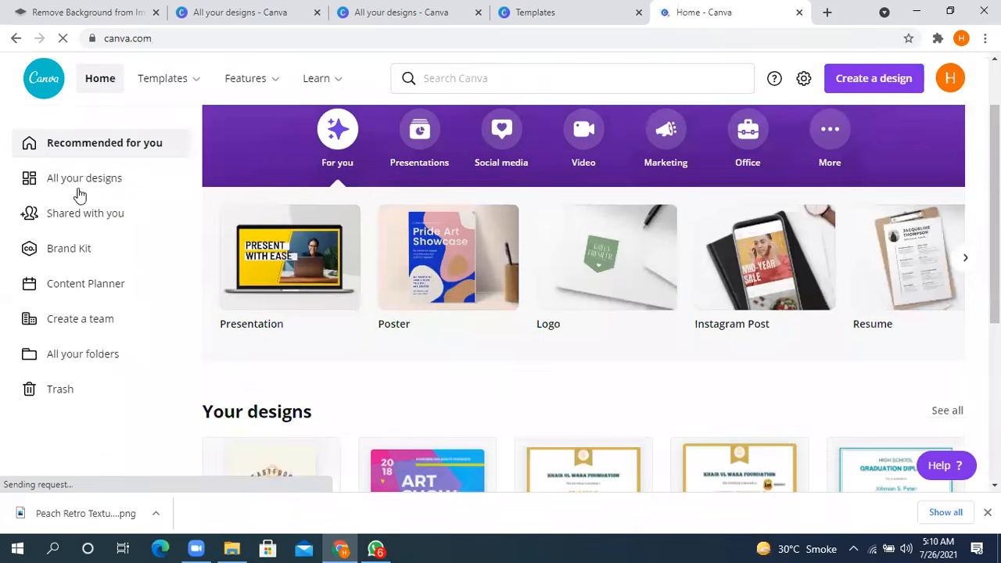
{"action": "left_click", "coordinate": [75, 186]}
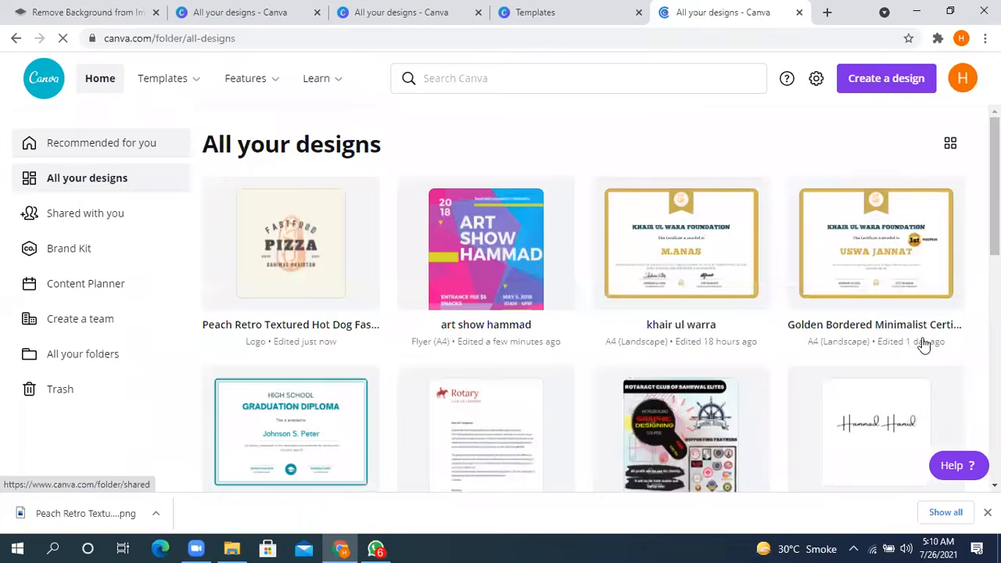
{"action": "scroll", "coordinate": [923, 345], "scroll_direction": "down", "scroll_amount": 1}
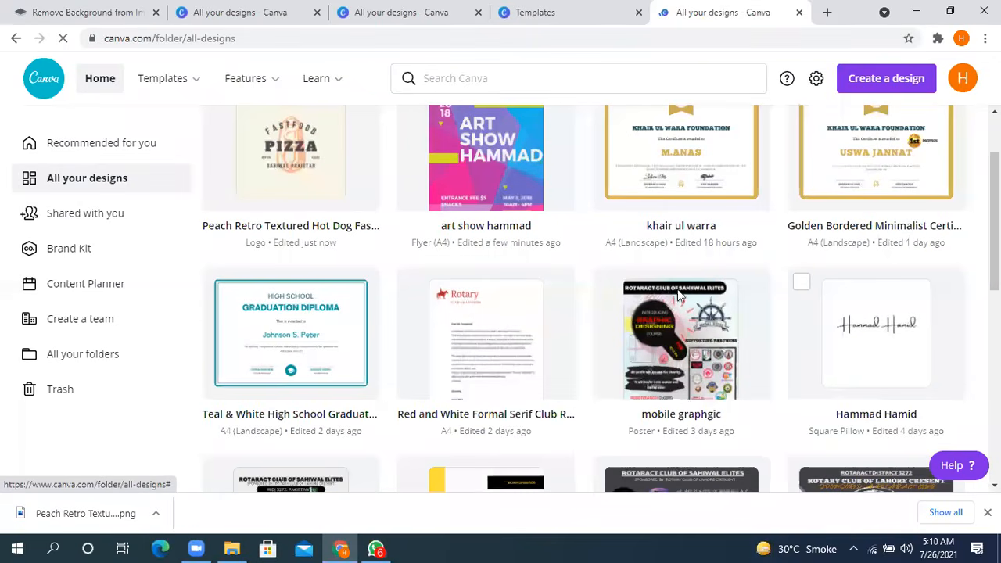
{"action": "scroll", "coordinate": [743, 321], "scroll_direction": "down", "scroll_amount": 4}
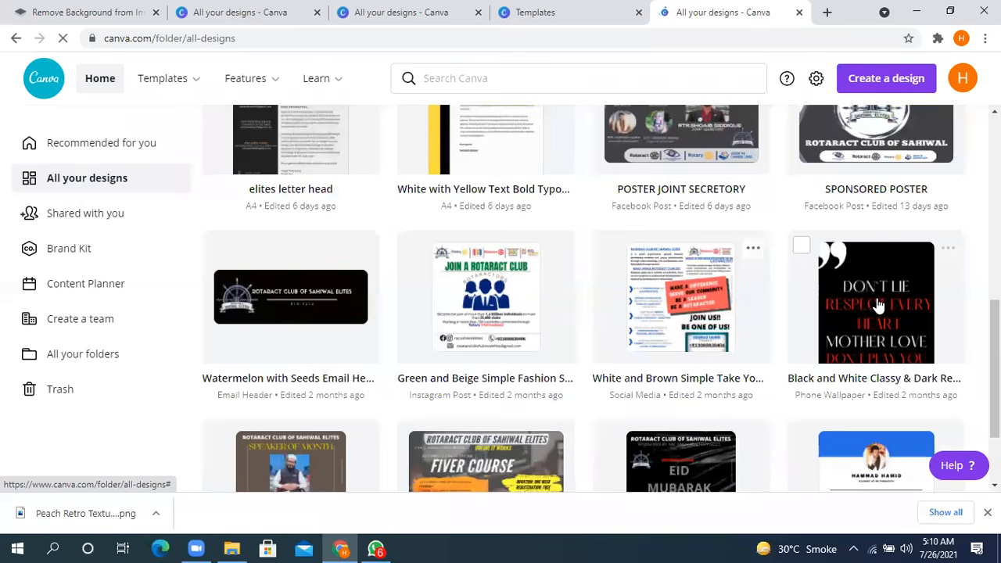
{"action": "left_click", "coordinate": [876, 305]}
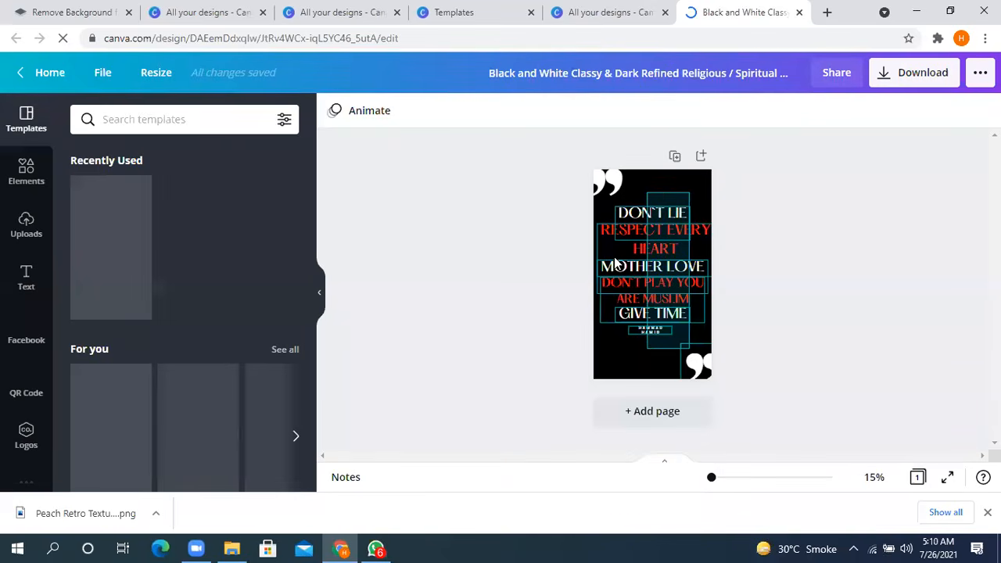
{"action": "key", "text": "Delete"}
- Upload the Peach Retro Textured Hot Dog Fast Food logo PNG from the device's Downloads folder
{"action": "left_click", "coordinate": [26, 227]}
{"action": "left_click", "coordinate": [139, 157]}
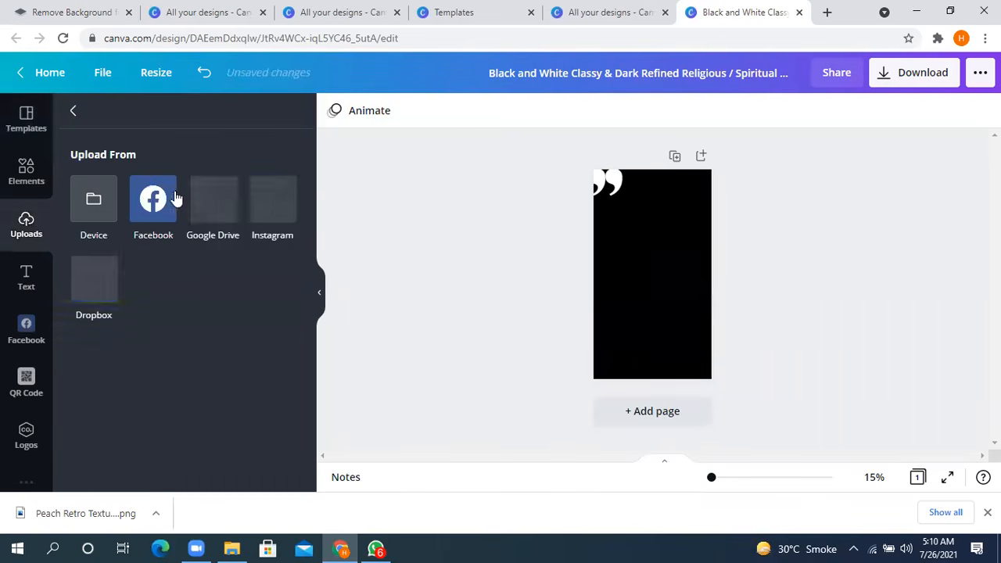
{"action": "left_click", "coordinate": [100, 205]}
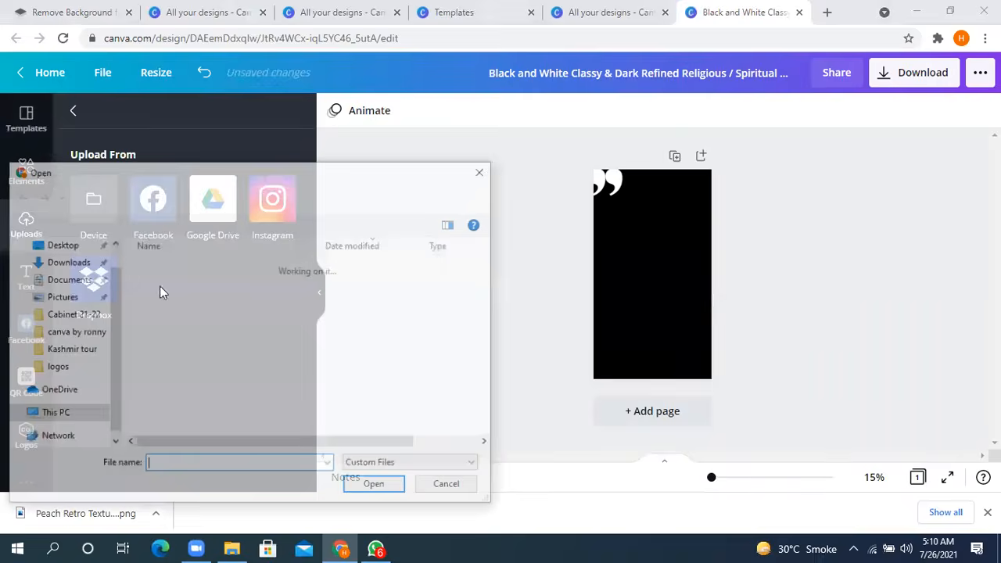
{"action": "left_click", "coordinate": [212, 288]}
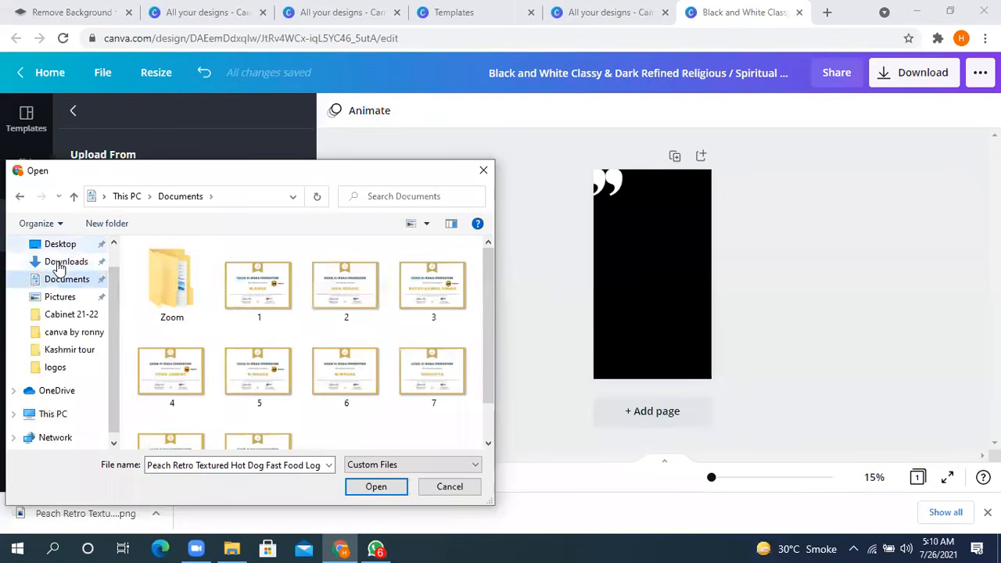
{"action": "left_click", "coordinate": [66, 261]}
{"action": "left_click", "coordinate": [194, 289]}
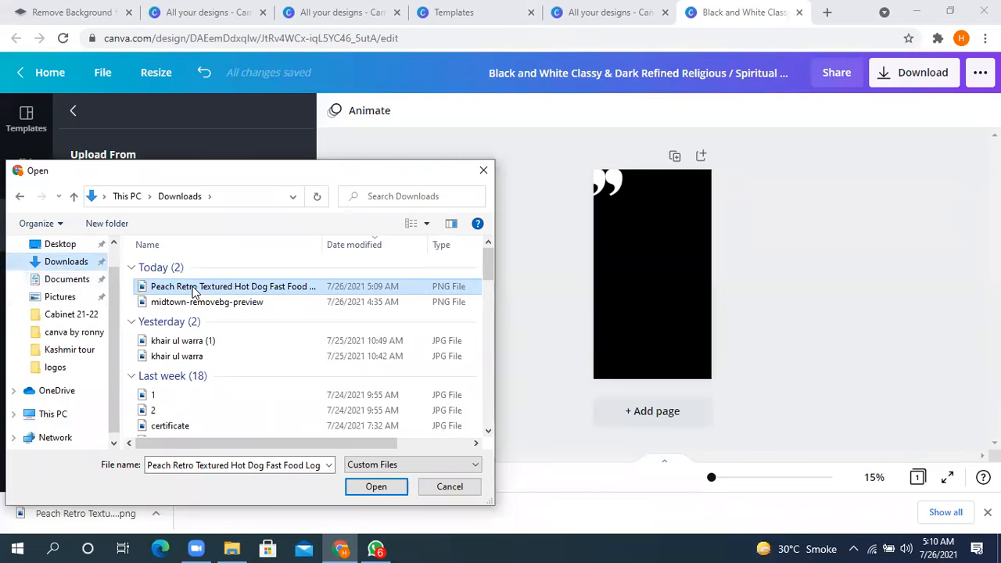
{"action": "double_click", "coordinate": [194, 289]}
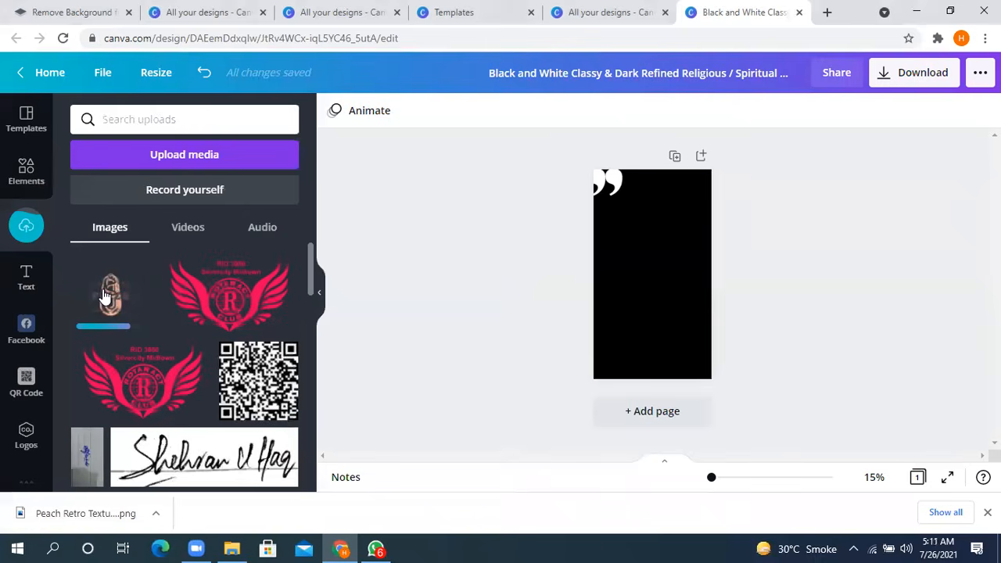
- Place the uploaded pizza logo on the wallpaper page and change the page background to white
{"action": "left_click", "coordinate": [102, 303]}
{"action": "left_click_drag", "start_coordinate": [688, 309], "coordinate": [713, 341]}
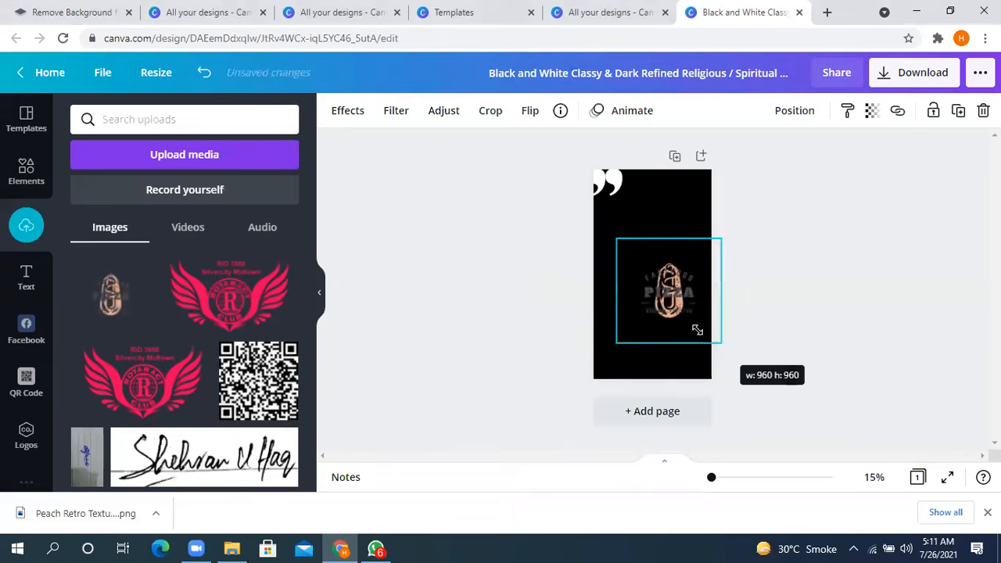
{"action": "left_click", "coordinate": [601, 364]}
{"action": "left_click", "coordinate": [334, 111]}
{"action": "left_click", "coordinate": [159, 192]}
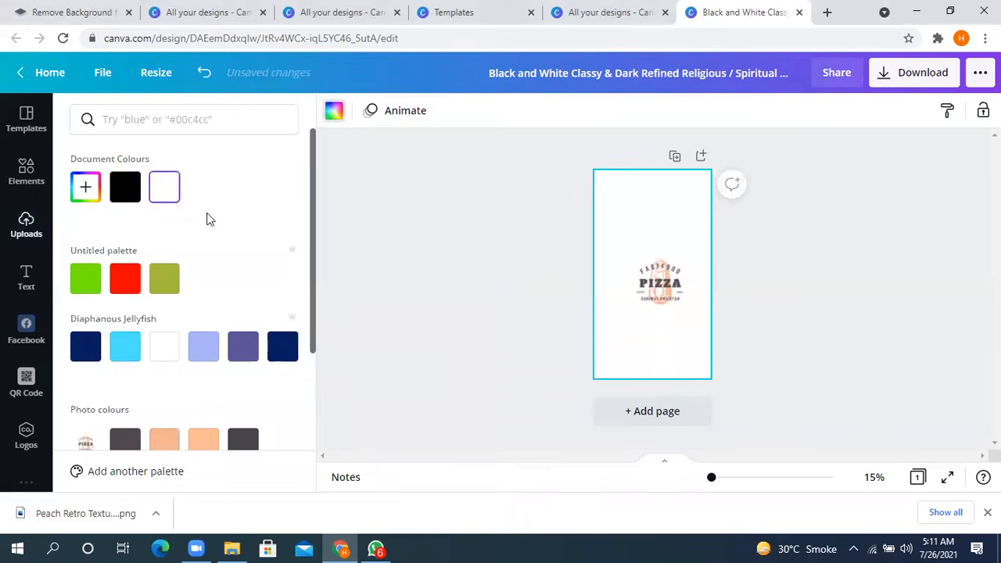
- Move the pizza logo to the middle of the page and enlarge it to span the page width
{"action": "left_click", "coordinate": [658, 307]}
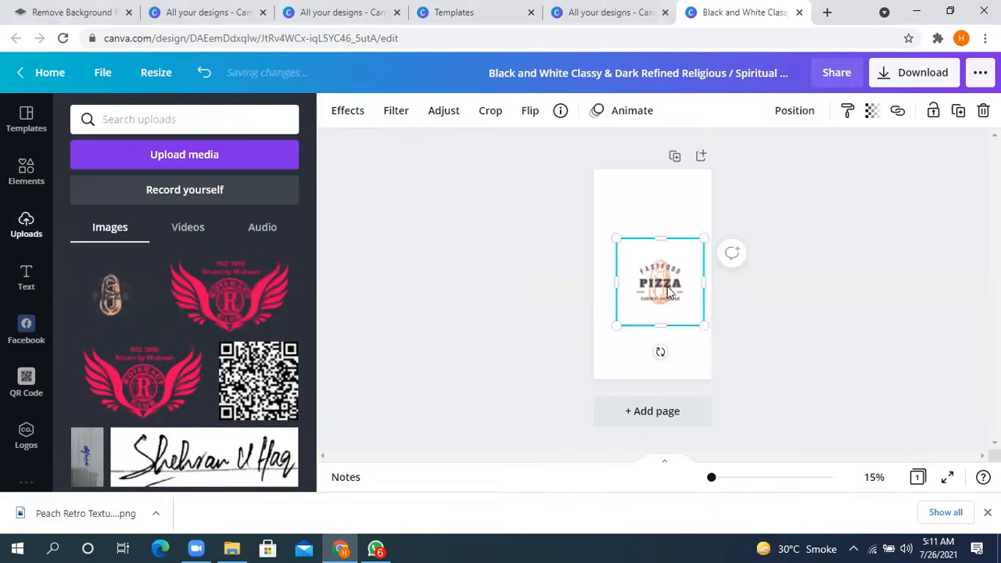
{"action": "left_click_drag", "start_coordinate": [663, 291], "coordinate": [646, 266]}
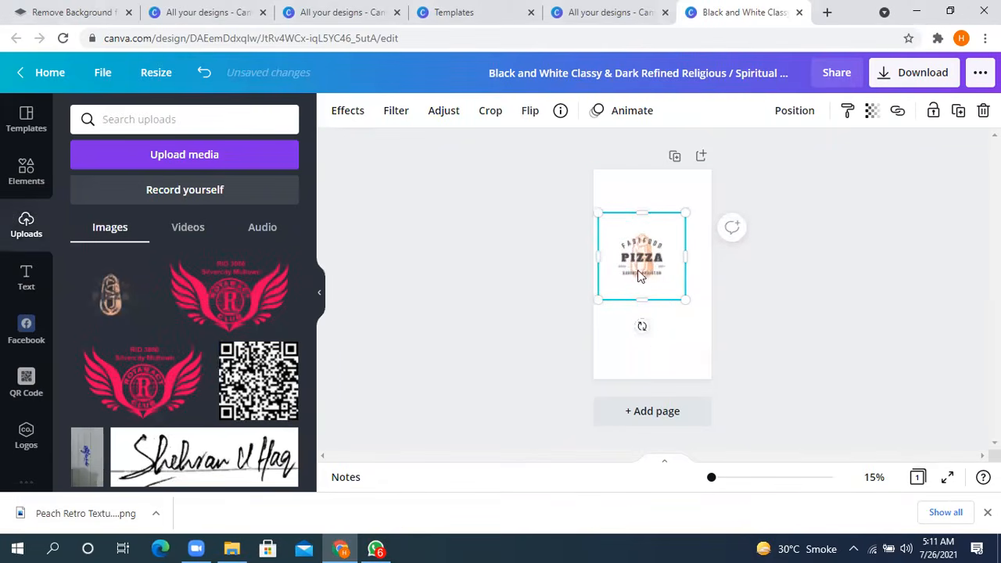
{"action": "left_click_drag", "start_coordinate": [682, 298], "coordinate": [716, 337]}
{"action": "left_click_drag", "start_coordinate": [685, 302], "coordinate": [666, 292]}
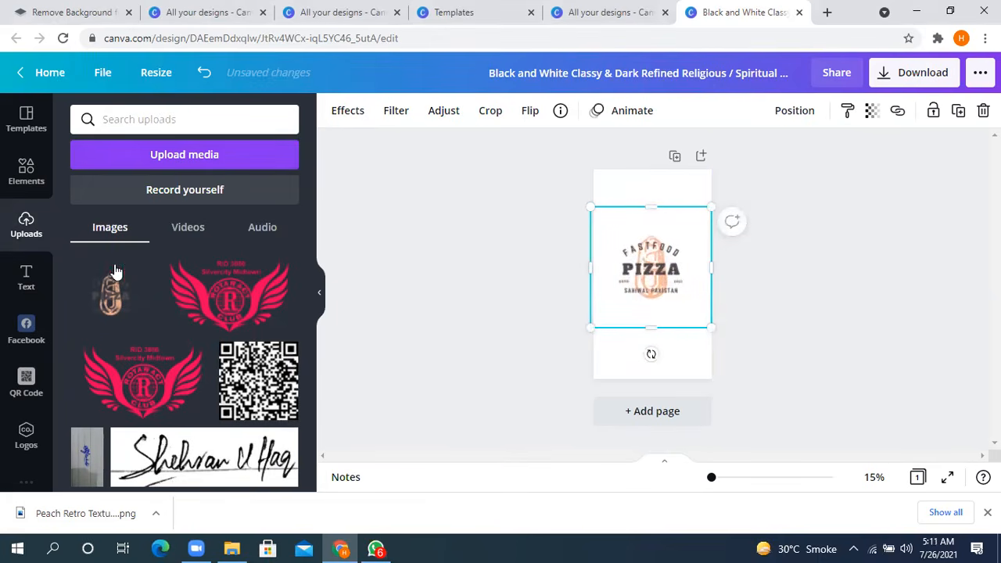
- Add the uploaded QR code image, enlarge it to about 939 × 939 and centre it over the pizza logo
{"action": "left_click", "coordinate": [226, 303]}
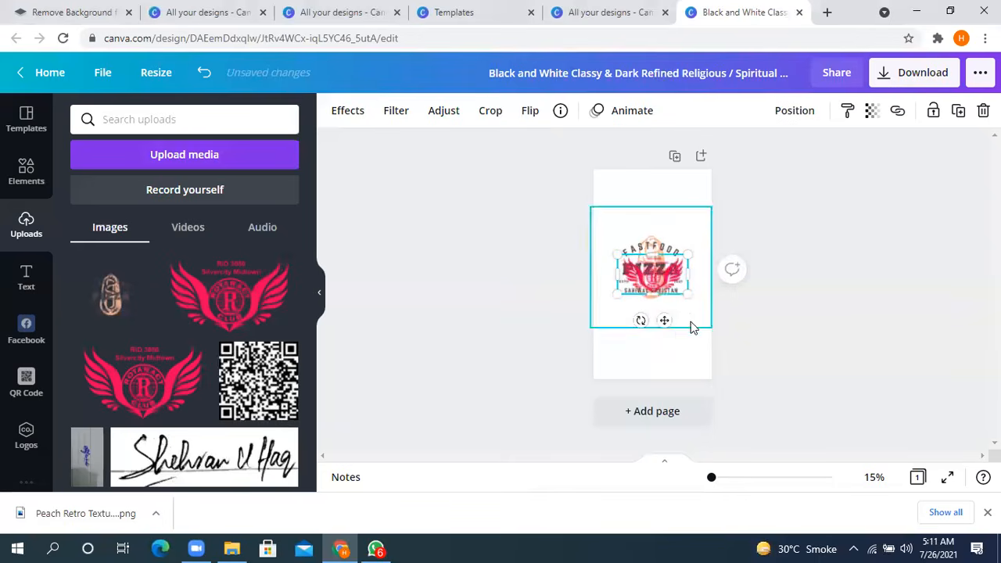
{"action": "left_click_drag", "start_coordinate": [664, 320], "coordinate": [258, 382]}
{"action": "left_click", "coordinate": [258, 377]}
{"action": "left_click_drag", "start_coordinate": [676, 298], "coordinate": [721, 363]}
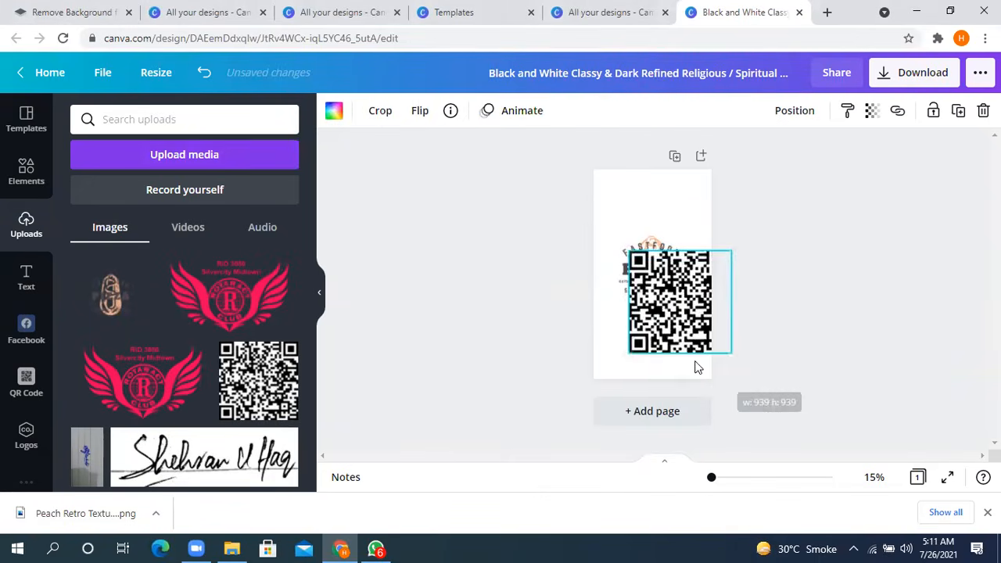
{"action": "left_click_drag", "start_coordinate": [659, 318], "coordinate": [628, 296]}
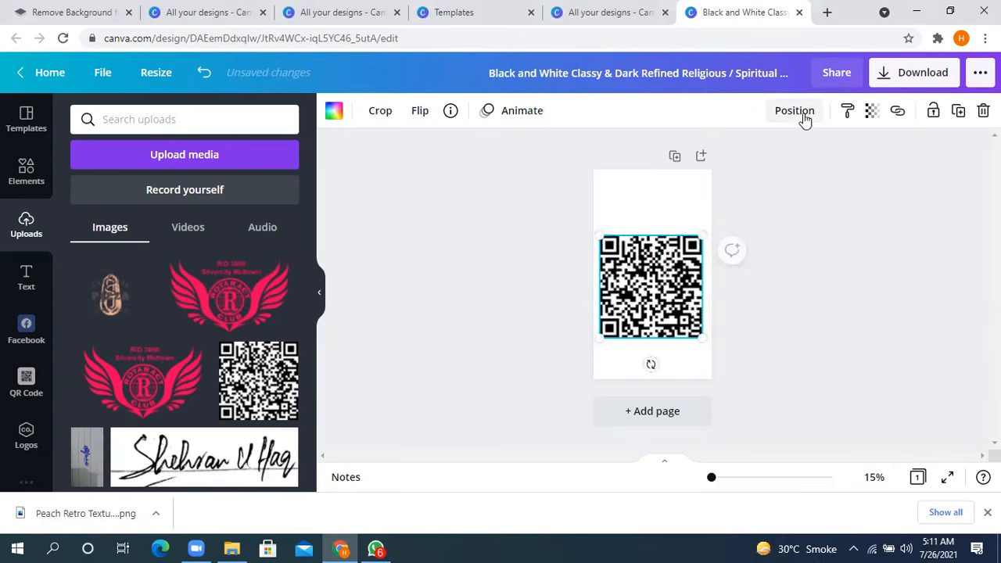
- Send the QR code image backward behind the pizza logo
{"action": "left_click", "coordinate": [804, 117]}
{"action": "left_click", "coordinate": [842, 340]}
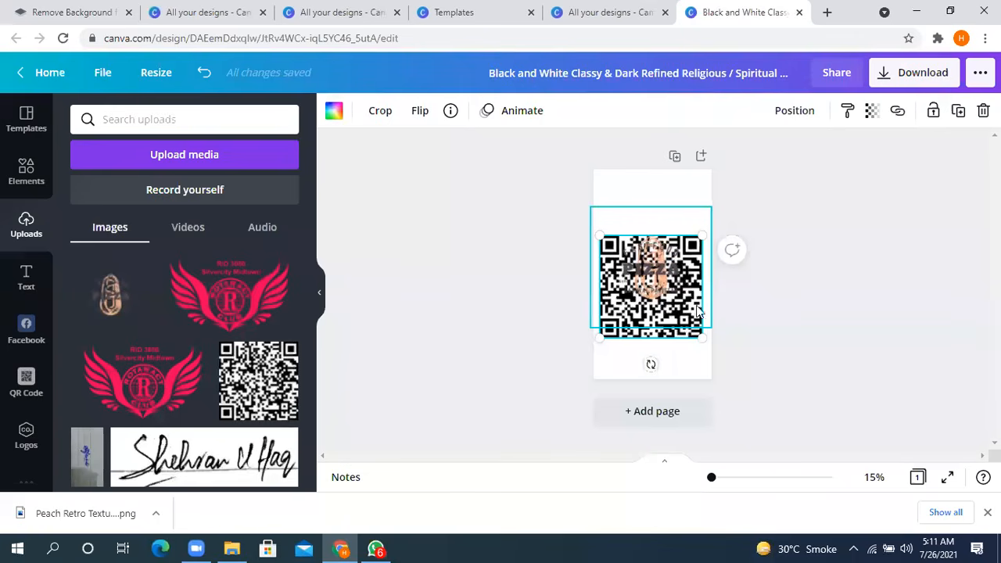
{"action": "left_click", "coordinate": [786, 353]}
- Lower the QR code's transparency value to fade it into a faint background
{"action": "left_click", "coordinate": [688, 335]}
{"action": "left_click", "coordinate": [871, 114]}
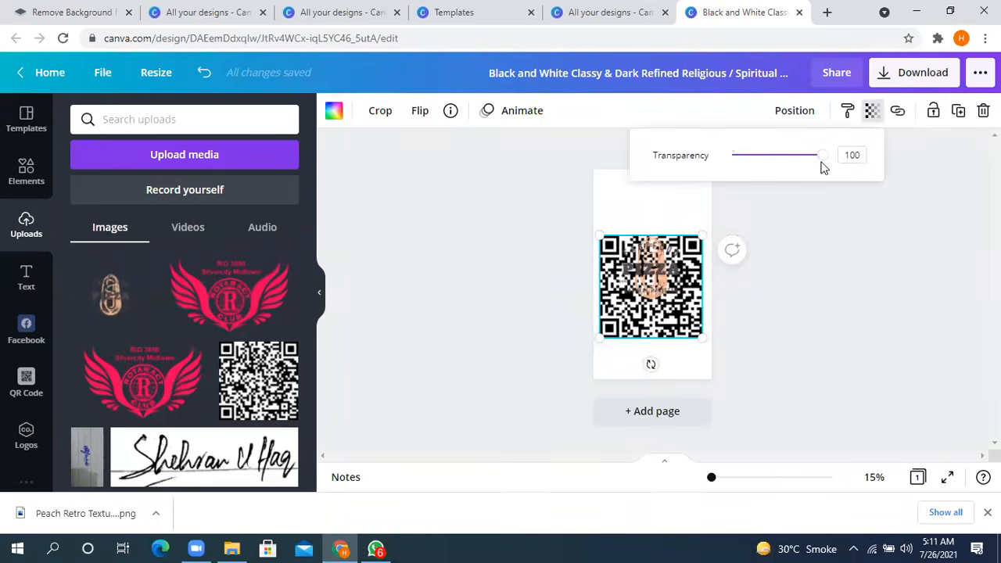
{"action": "left_click_drag", "start_coordinate": [821, 155], "coordinate": [733, 169]}
{"action": "left_click", "coordinate": [841, 260]}
- Move the pizza logo slightly down to centre it on the faded QR code and deselect it
{"action": "left_click", "coordinate": [652, 268]}
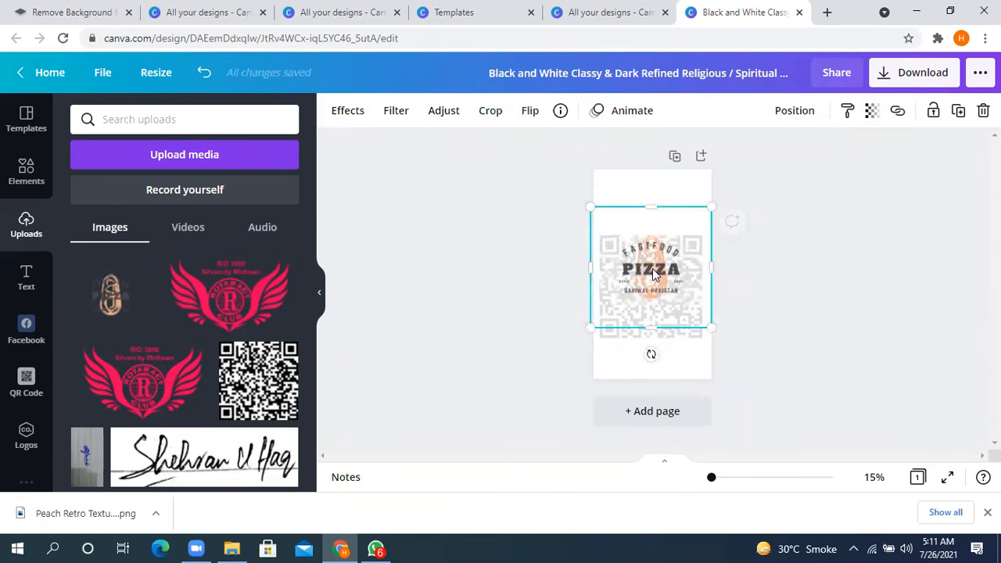
{"action": "mouse_move", "coordinate": [656, 290]}
{"action": "left_mouse_down"}
{"action": "mouse_move", "coordinate": [650, 323]}
{"action": "mouse_move", "coordinate": [650, 291]}
{"action": "left_mouse_up"}
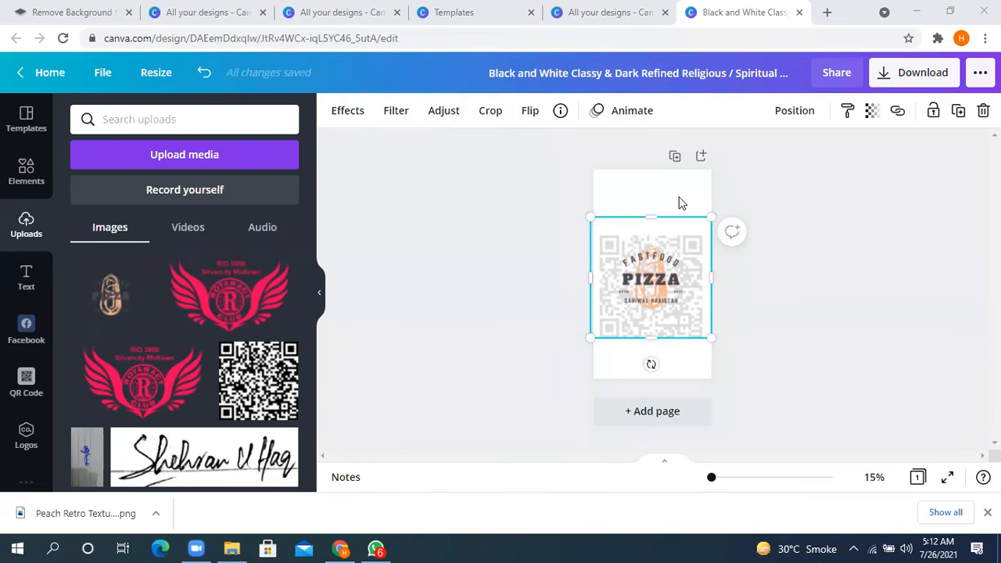
{"action": "left_click", "coordinate": [825, 177]}
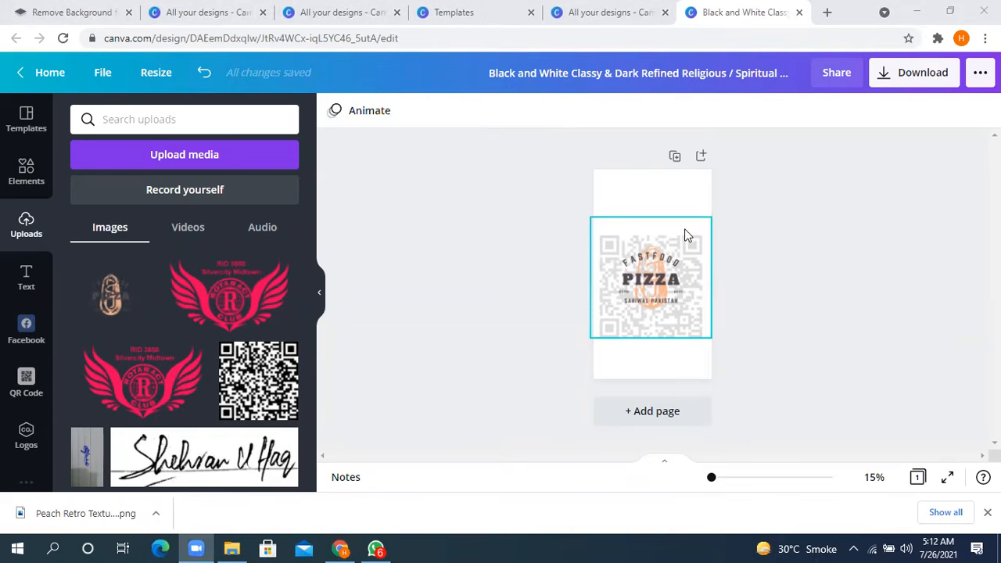
{"action": "double_click", "coordinate": [274, 39]}
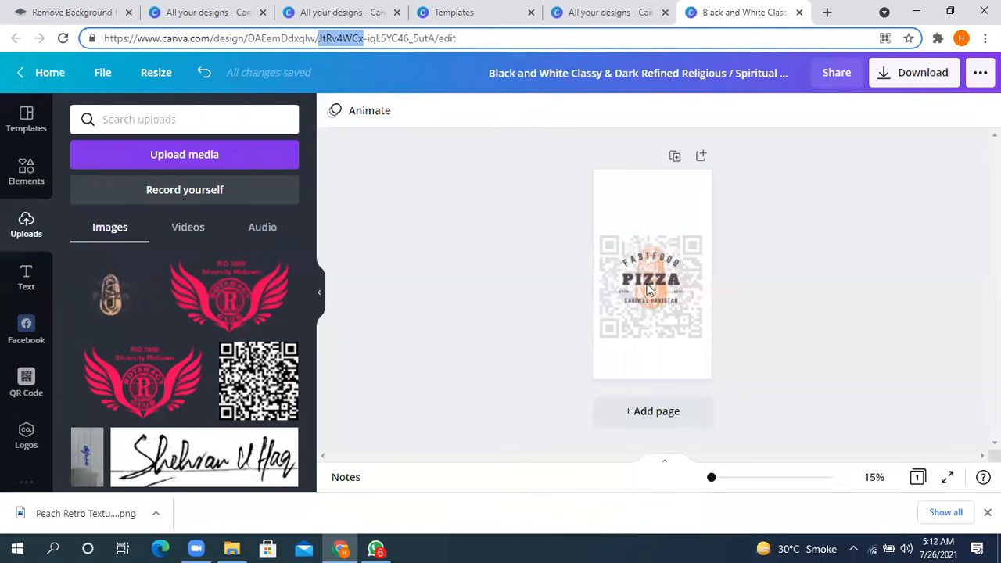
{"action": "triple_click", "coordinate": [274, 43]}
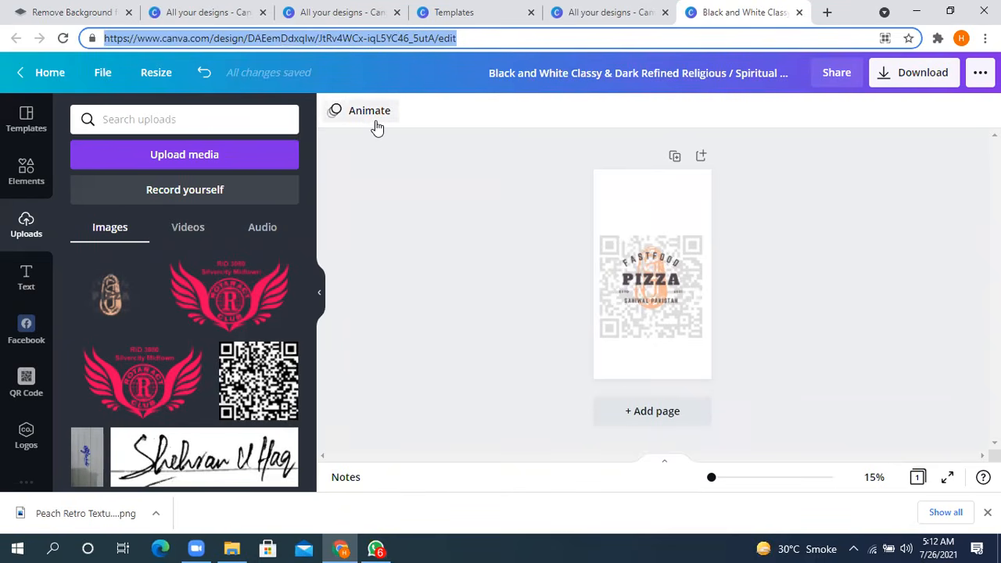
{"action": "left_click", "coordinate": [522, 111]}
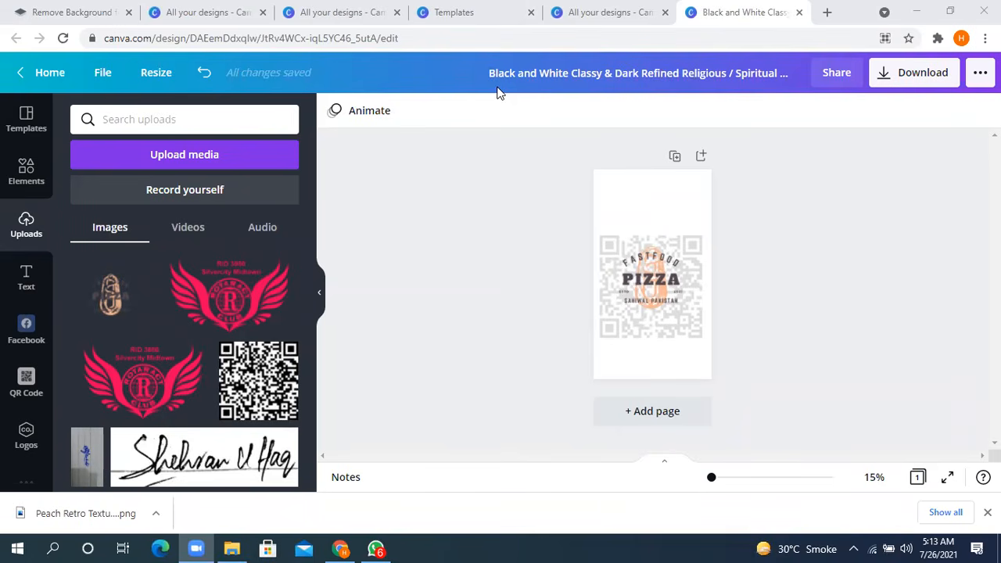
- Return to the home page, look through the recent designs and open the full list of saved designs
{"action": "left_click", "coordinate": [48, 75]}
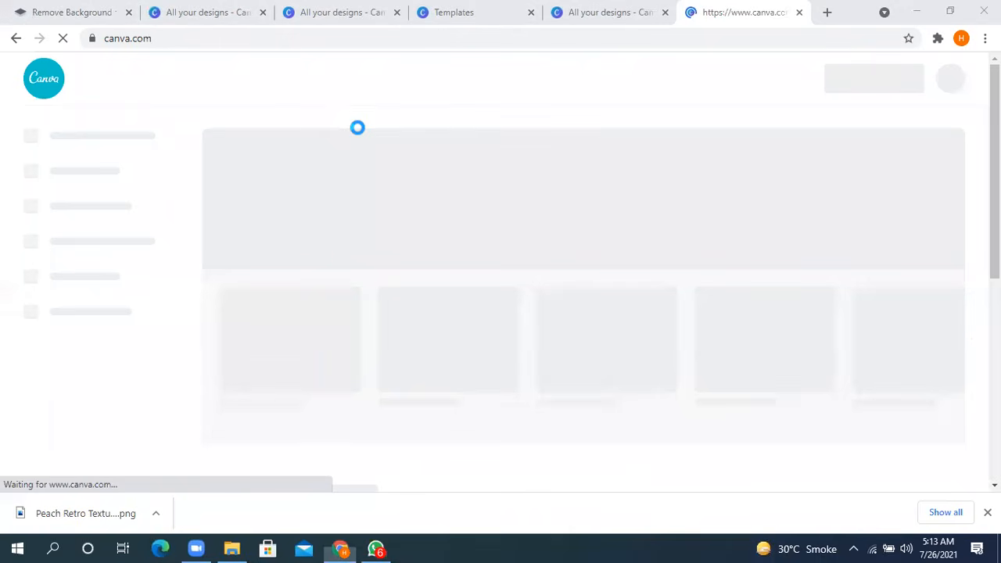
{"action": "scroll", "coordinate": [372, 347], "scroll_direction": "down", "scroll_amount": 2}
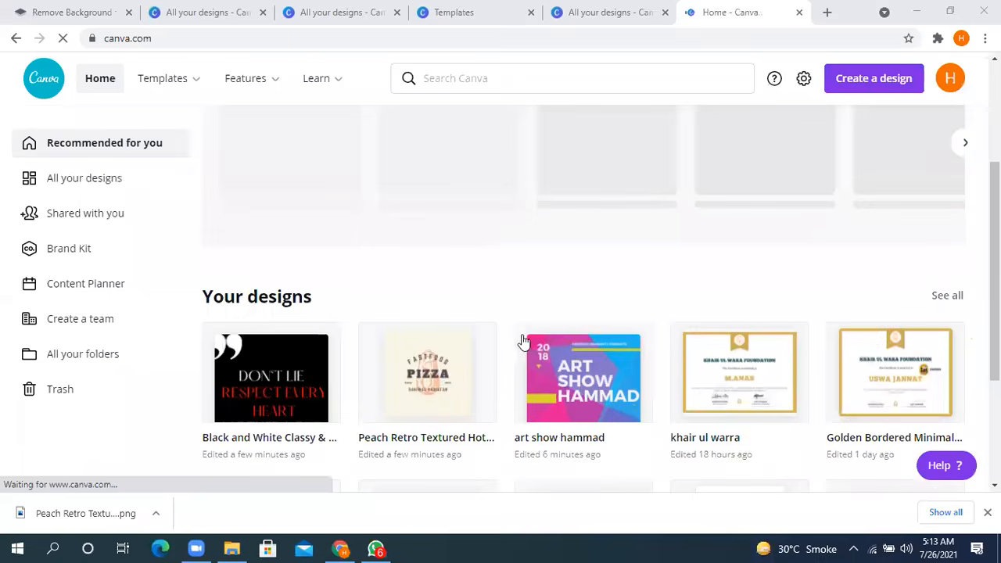
{"action": "scroll", "coordinate": [576, 351], "scroll_direction": "down", "scroll_amount": 2}
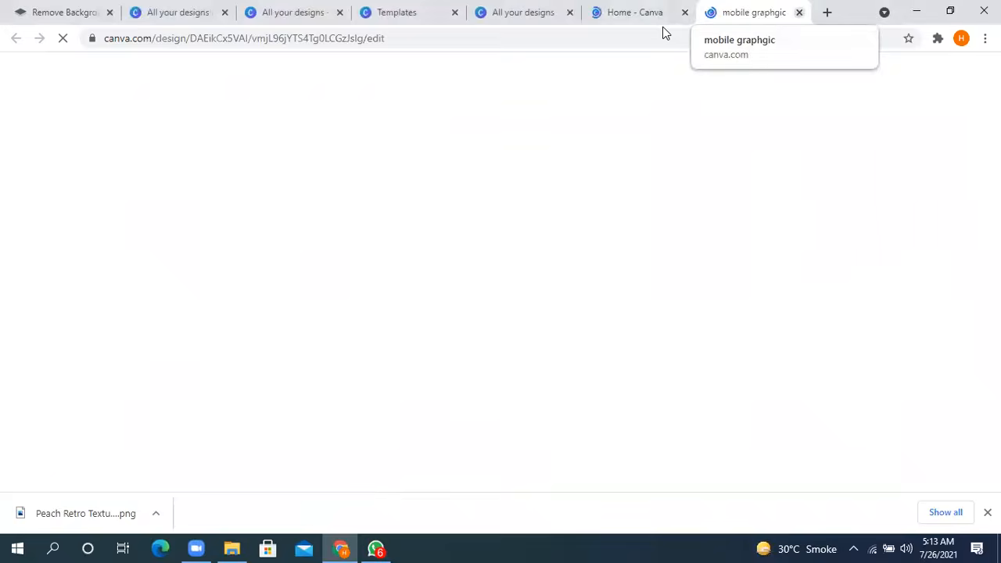
{"action": "left_click", "coordinate": [799, 12]}
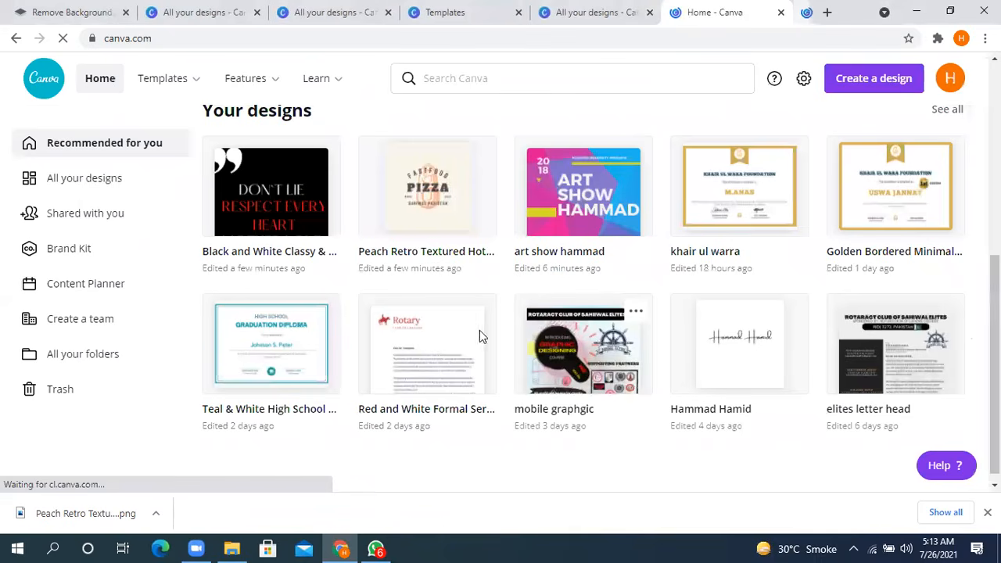
{"action": "scroll", "coordinate": [358, 294], "scroll_direction": "up", "scroll_amount": 3}
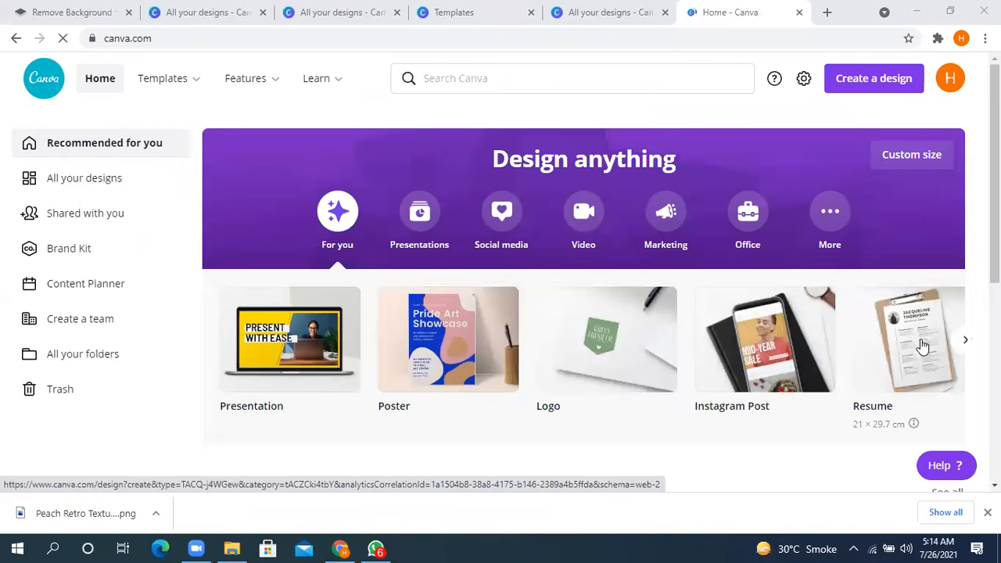
{"action": "scroll", "coordinate": [543, 296], "scroll_direction": "down", "scroll_amount": 3}
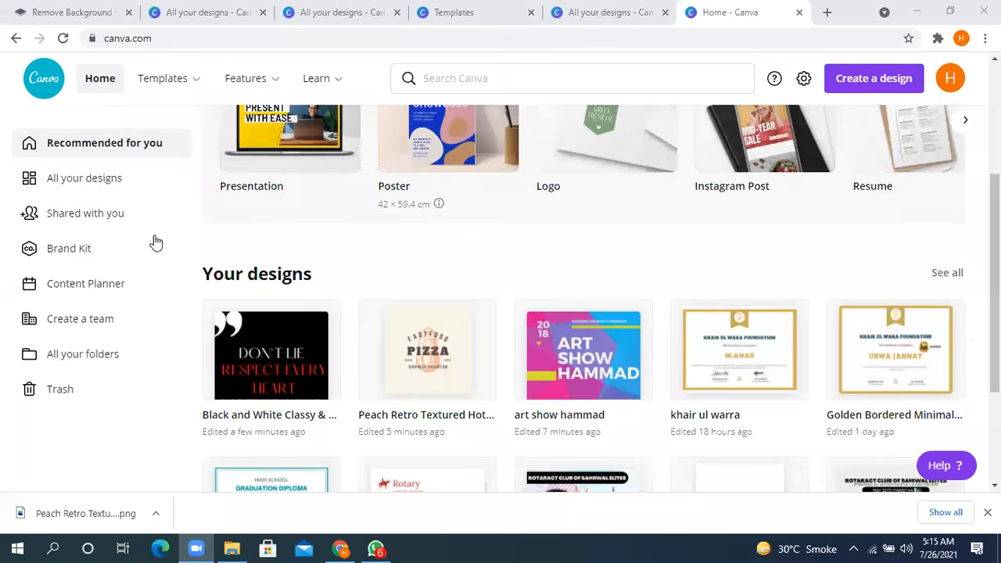
{"action": "left_click", "coordinate": [294, 270]}
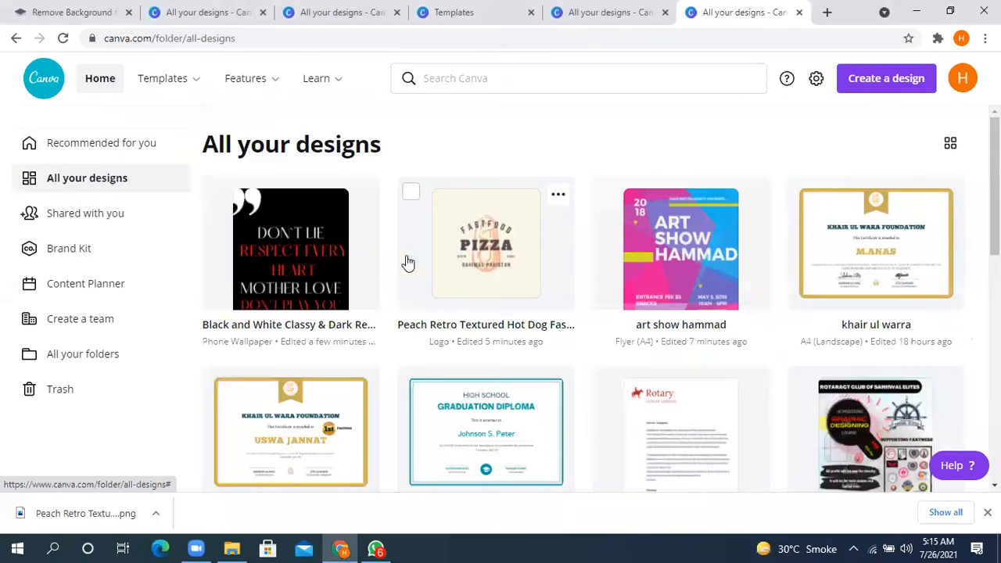
- Open the saved Peach Retro Textured Hot Dog Fast Food Logo design and replace its main word PIZZA with BURGER
{"action": "left_click", "coordinate": [453, 257]}
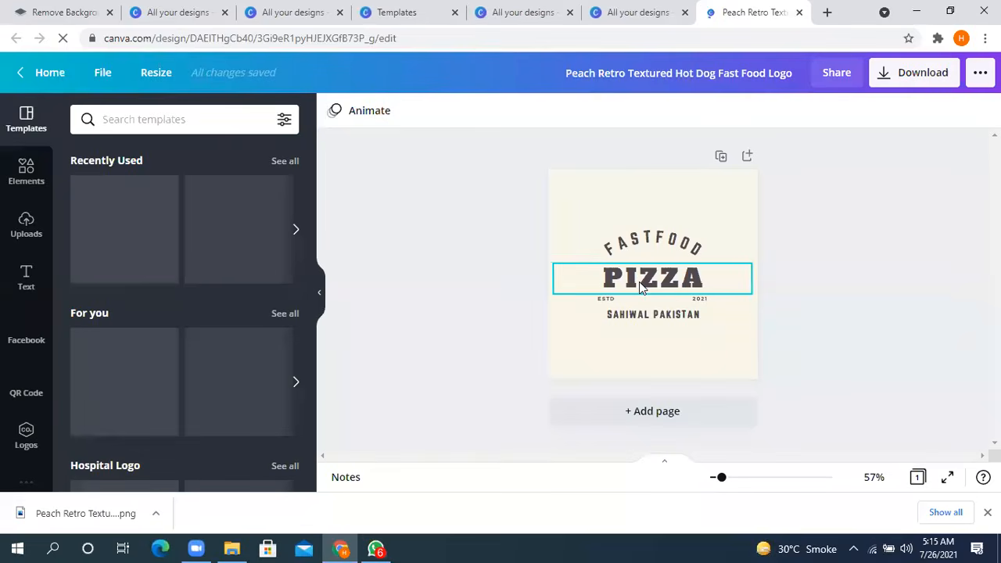
{"action": "double_click", "coordinate": [639, 284]}
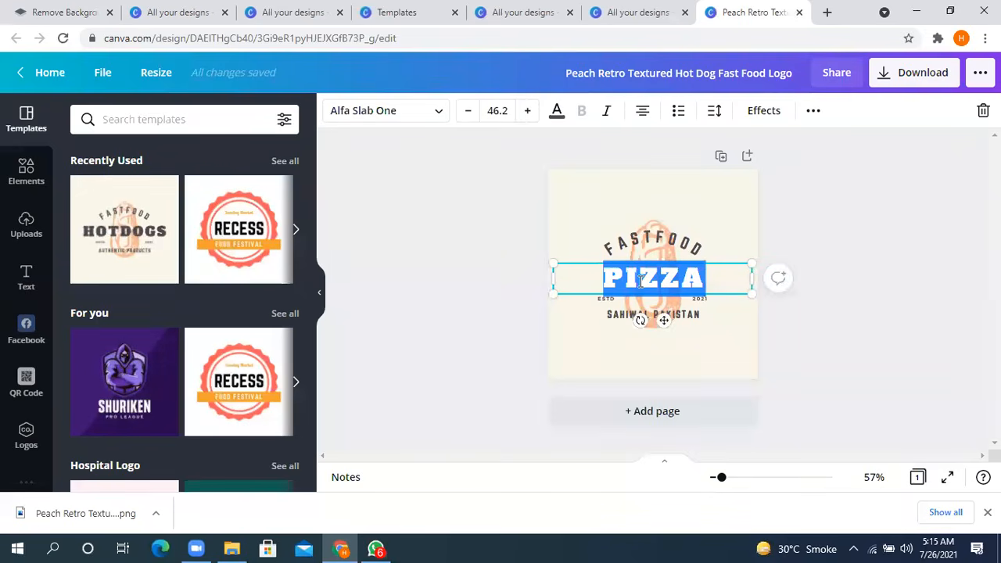
{"action": "type", "text": "BURGER"}
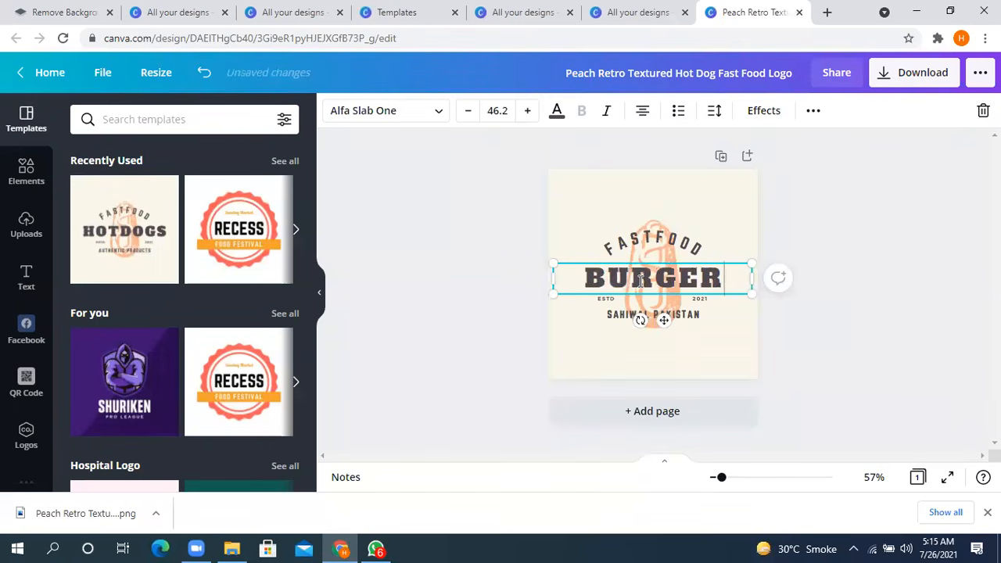
{"action": "left_click", "coordinate": [900, 228]}
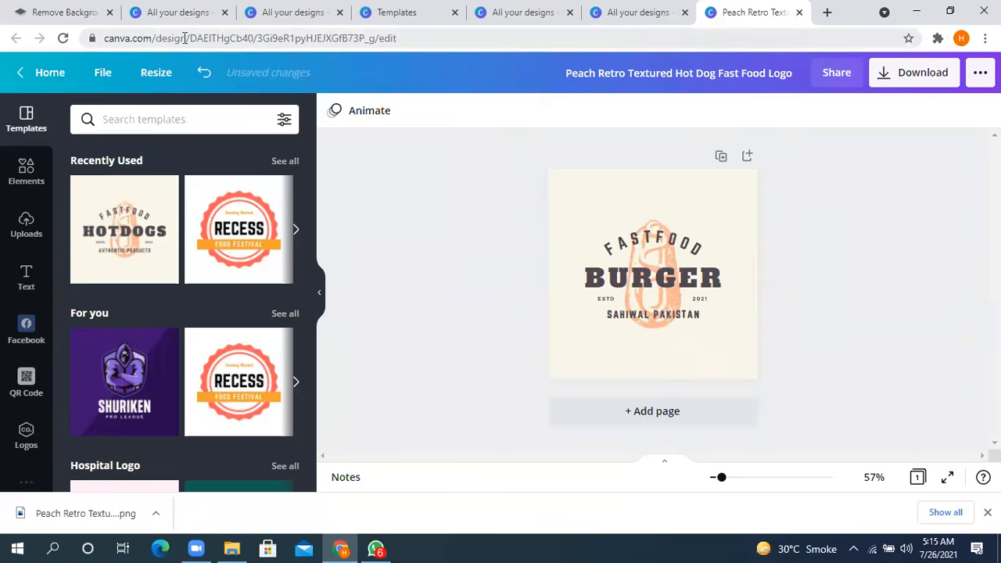
- Return to the full list of saved designs and reopen the edited burger logo from it
{"action": "left_click", "coordinate": [50, 72]}
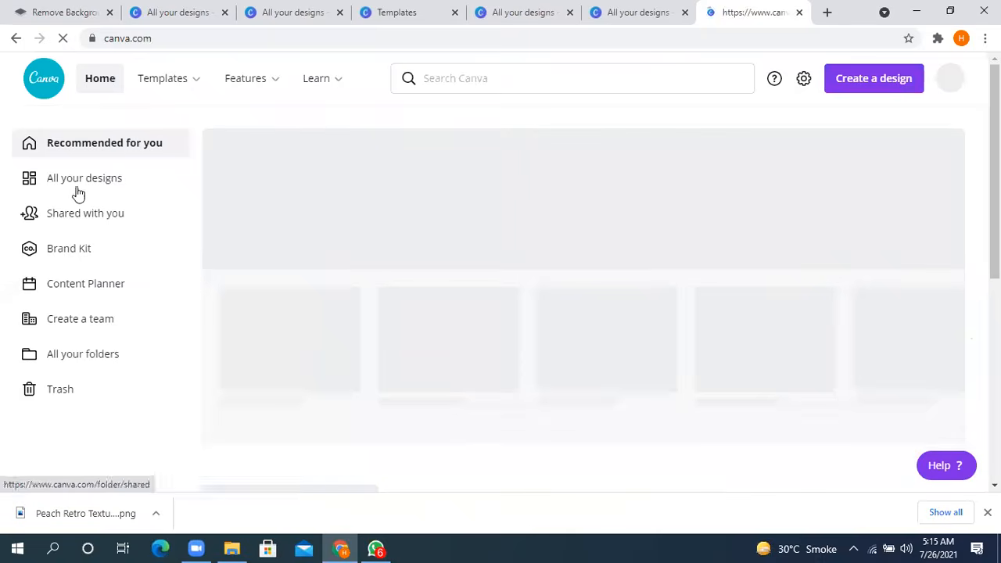
{"action": "left_click", "coordinate": [77, 187]}
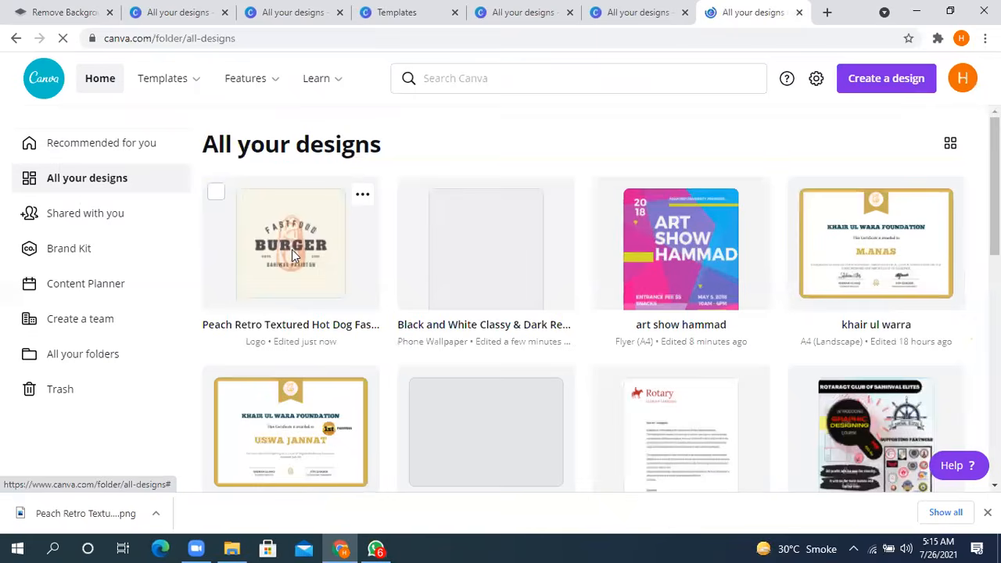
{"action": "left_click", "coordinate": [293, 252]}
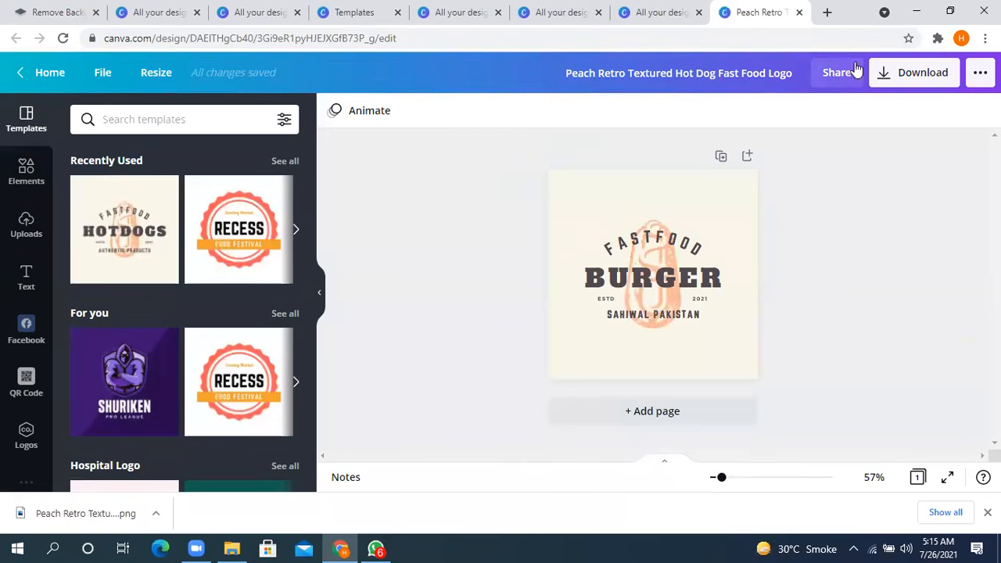
- Review the download options for the burger logo and close them without downloading, leaving nothing selected
{"action": "left_click", "coordinate": [909, 72]}
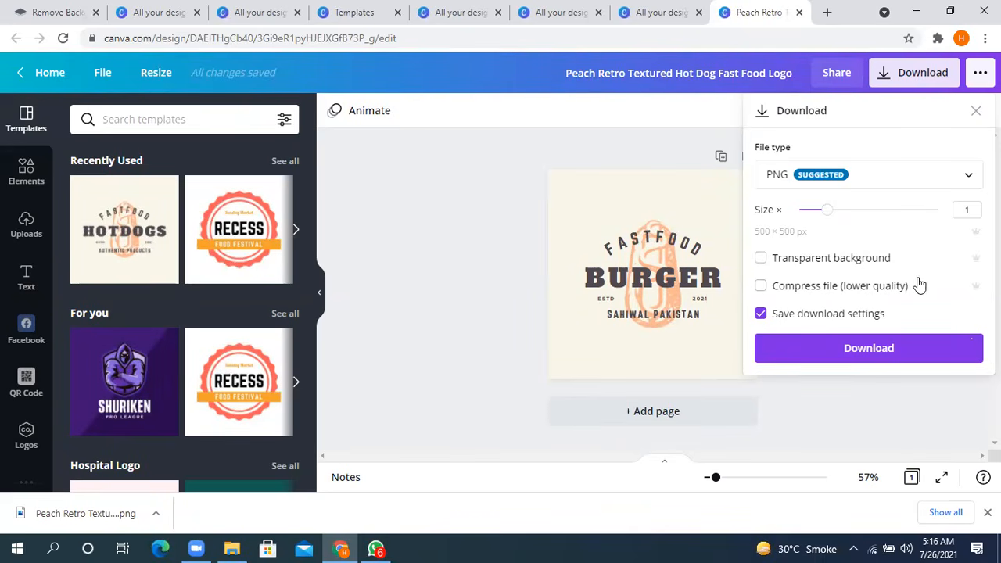
{"action": "left_click", "coordinate": [428, 209]}
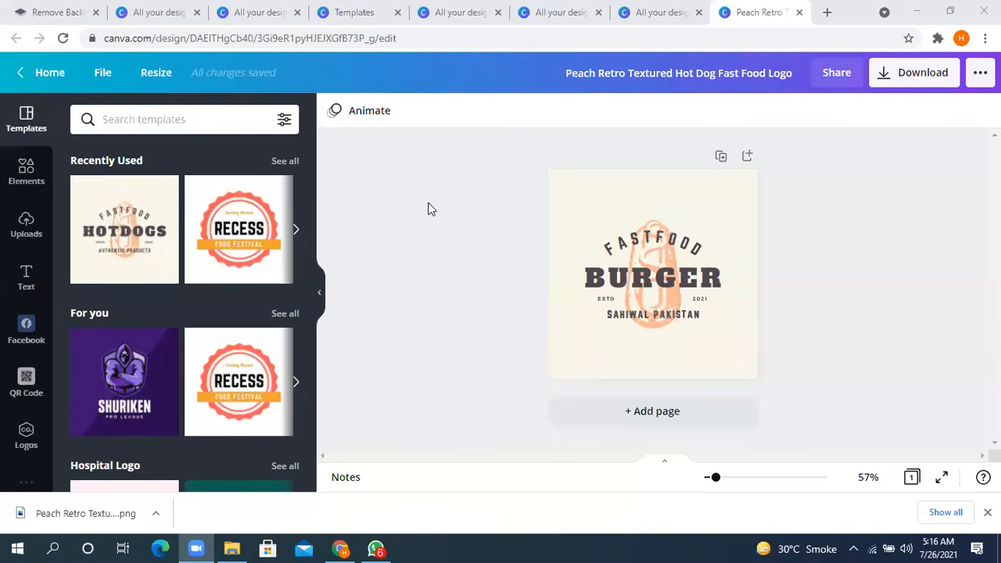
{"action": "left_click", "coordinate": [656, 311]}
{"action": "left_click", "coordinate": [857, 161]}
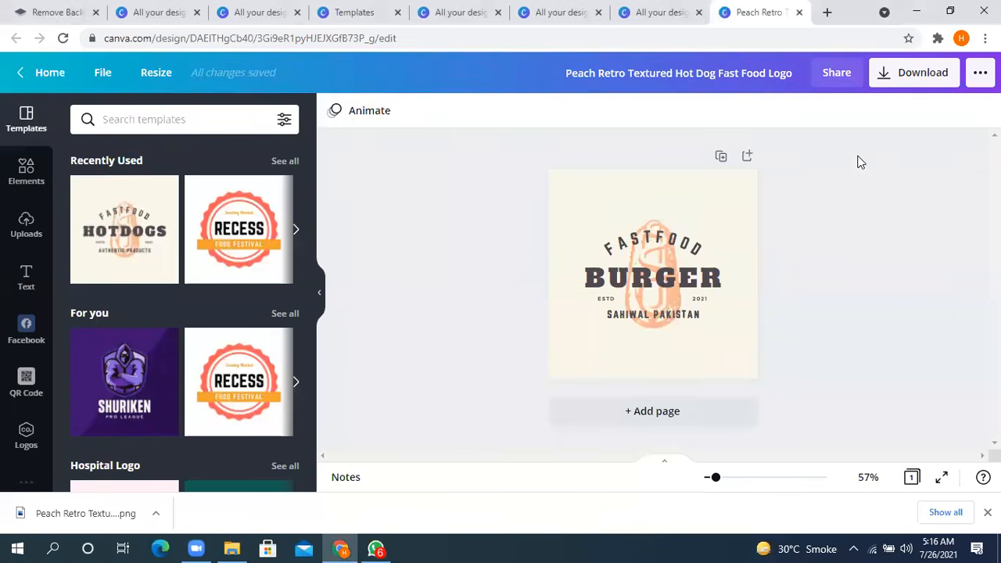
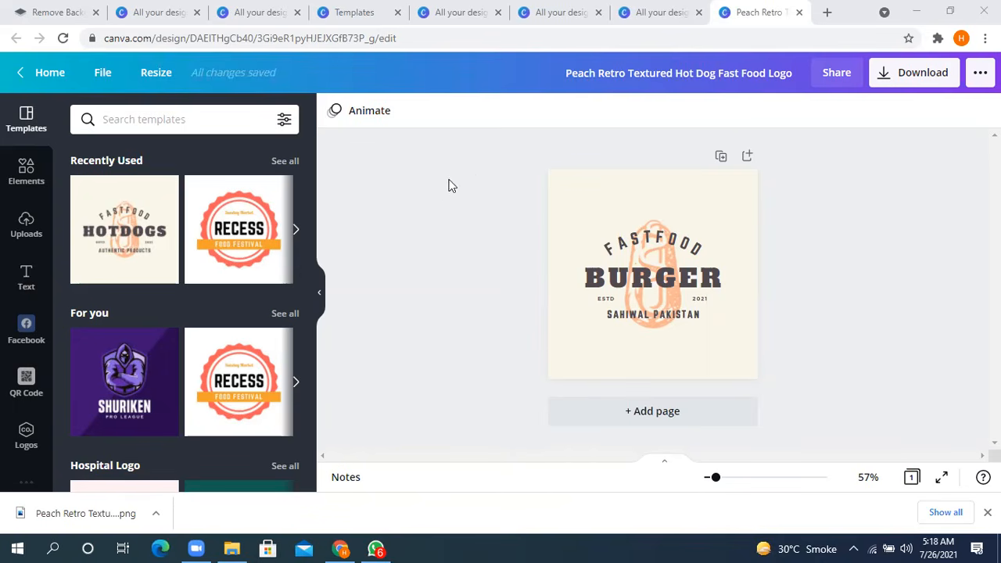
{"action": "left_click", "coordinate": [444, 236]}
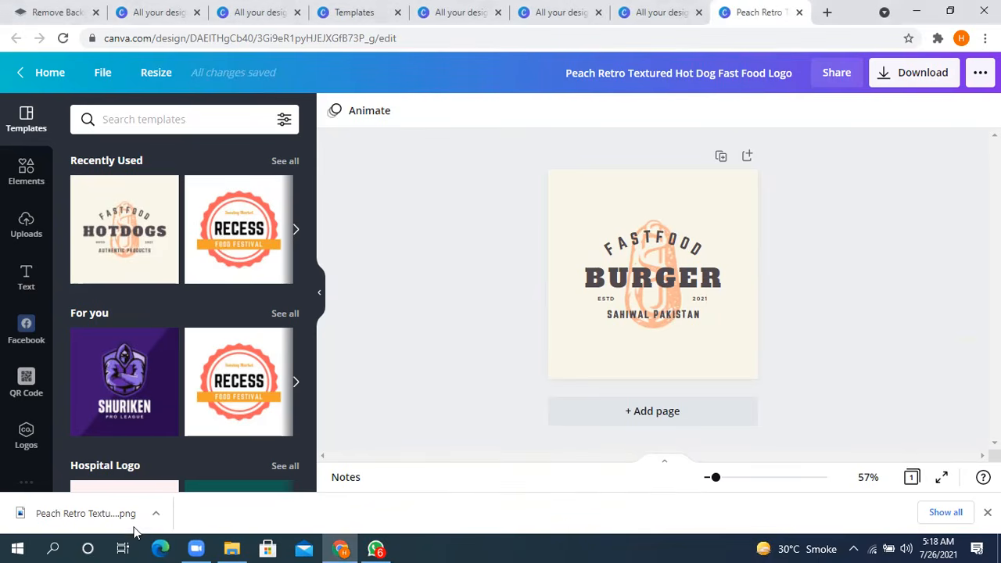
{"action": "left_click", "coordinate": [156, 513]}
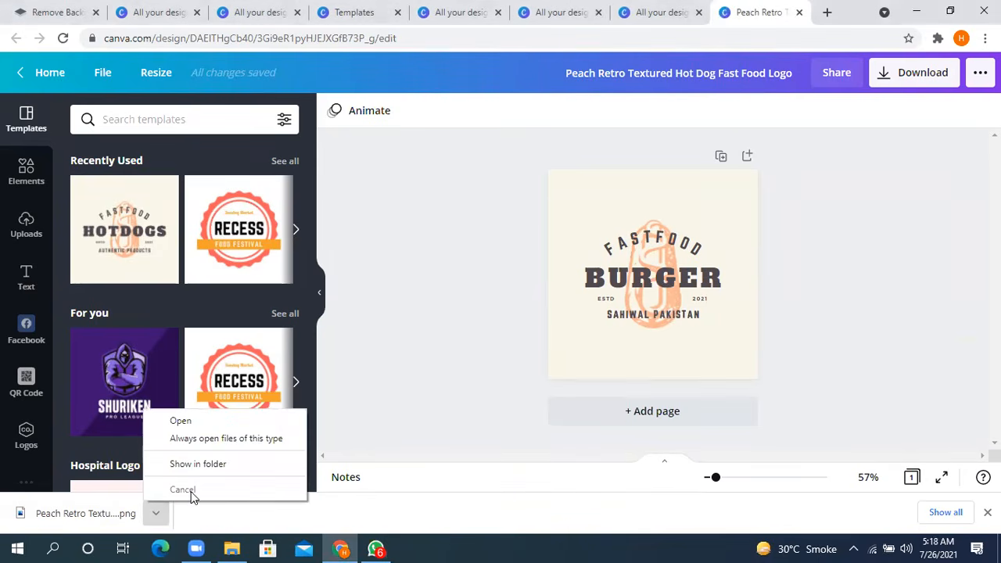
{"action": "left_click", "coordinate": [375, 508]}
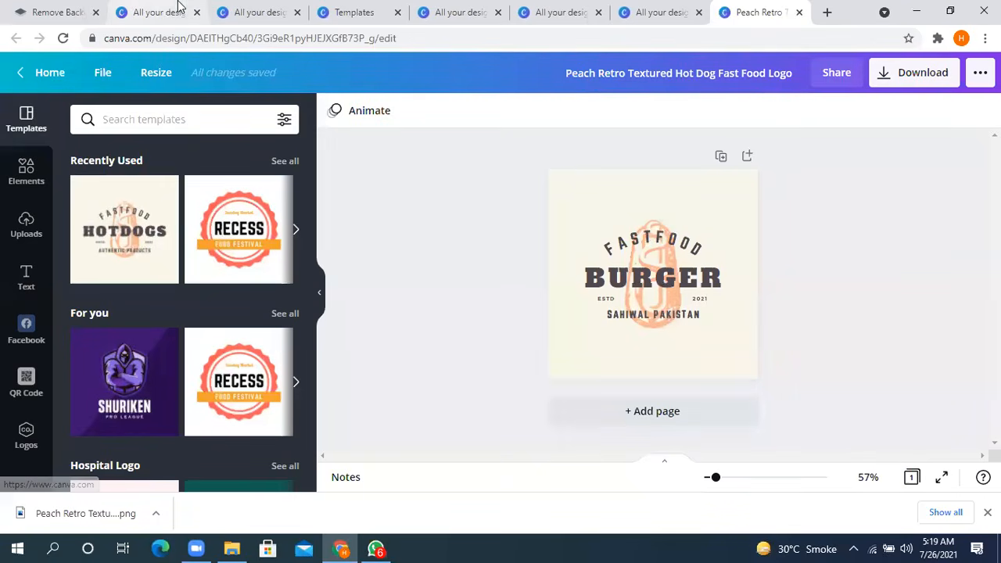
- Browse the Facebook Posts templates and open the We Are Open Today Coffee Shop Cafe Facebook Post template for customising
{"action": "left_click", "coordinate": [151, 12]}
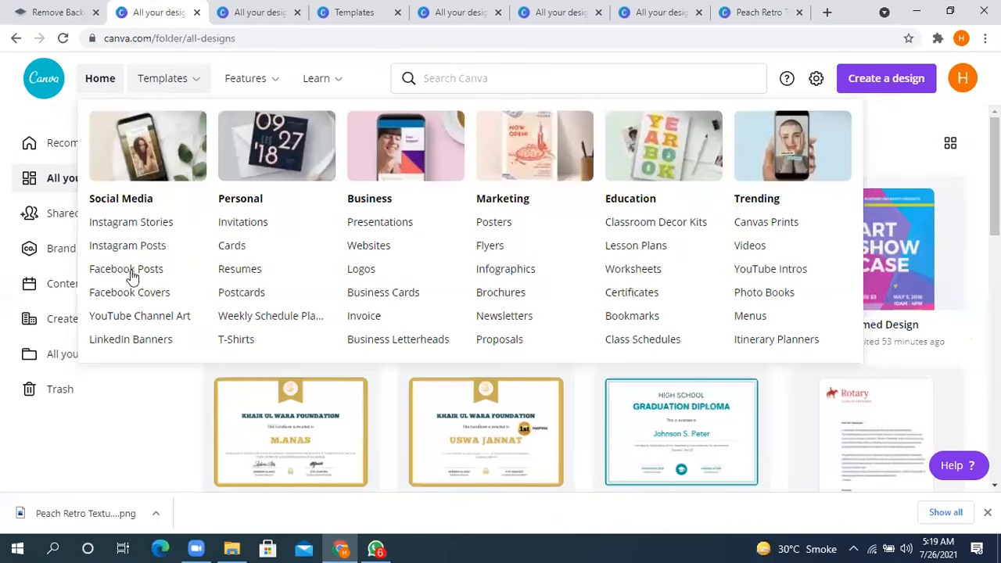
{"action": "left_click", "coordinate": [171, 269]}
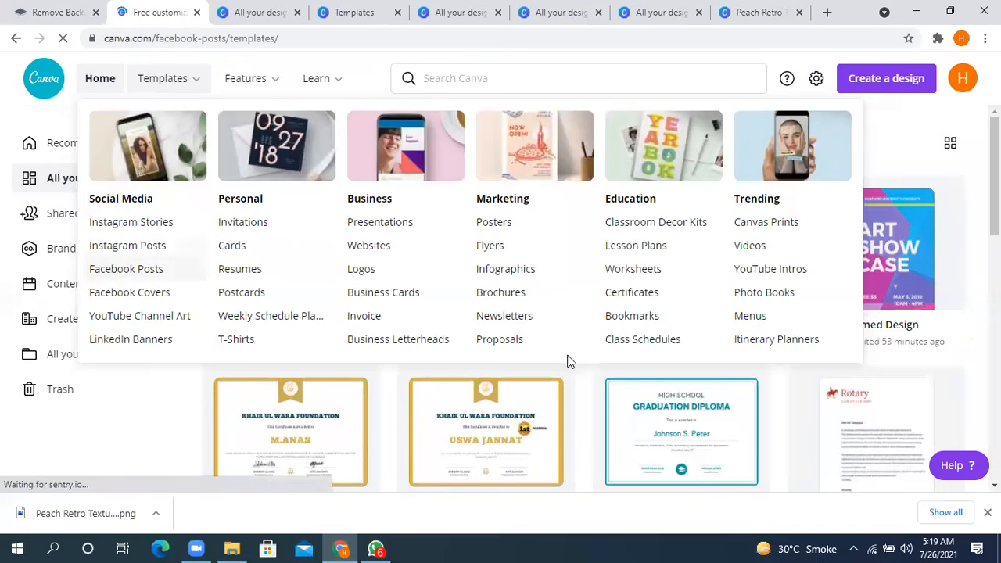
{"action": "scroll", "coordinate": [232, 339], "scroll_direction": "down", "scroll_amount": 5}
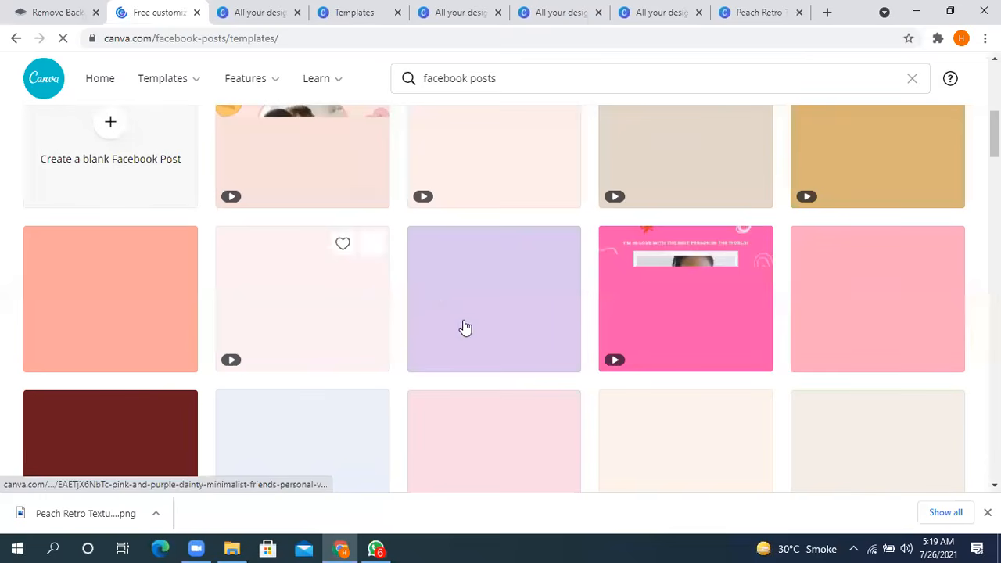
{"action": "scroll", "coordinate": [464, 328], "scroll_direction": "up", "scroll_amount": 3}
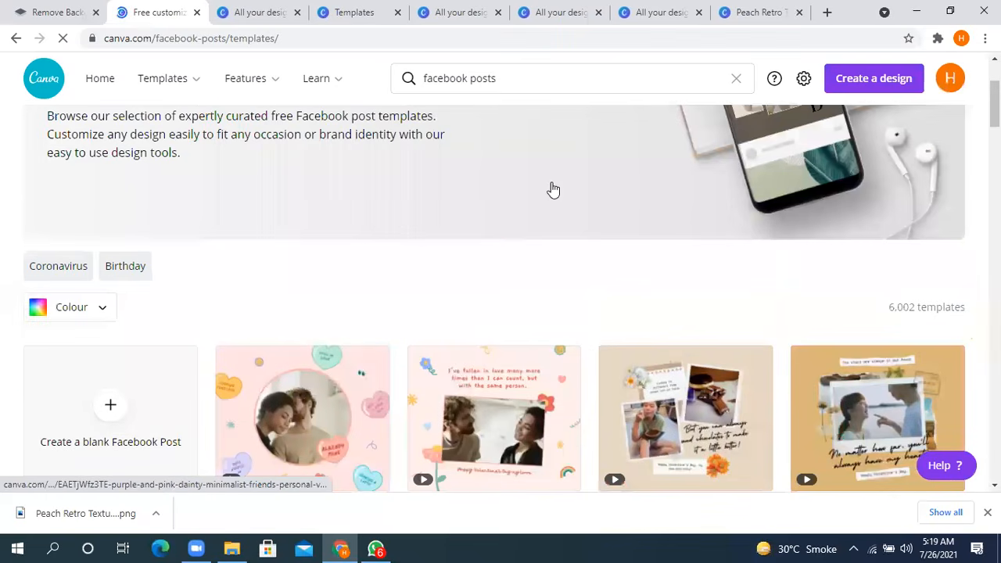
{"action": "scroll", "coordinate": [553, 190], "scroll_direction": "down", "scroll_amount": 5}
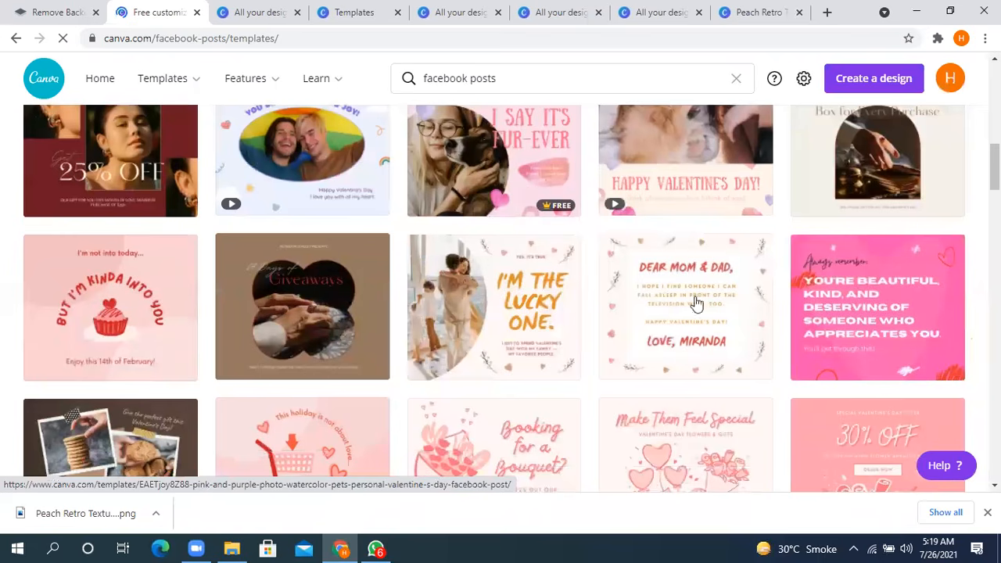
{"action": "scroll", "coordinate": [696, 303], "scroll_direction": "down", "scroll_amount": 8}
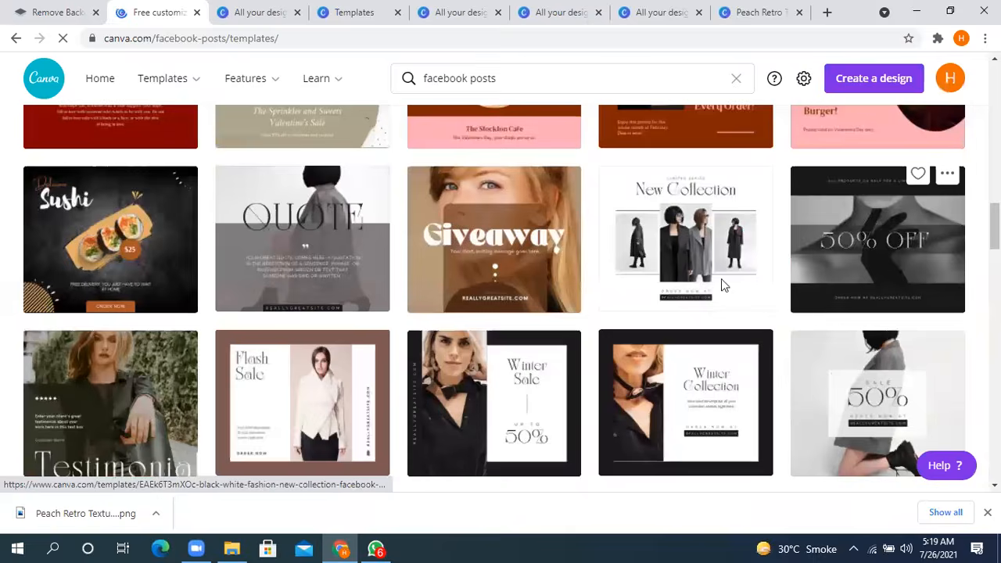
{"action": "scroll", "coordinate": [703, 270], "scroll_direction": "down", "scroll_amount": 5}
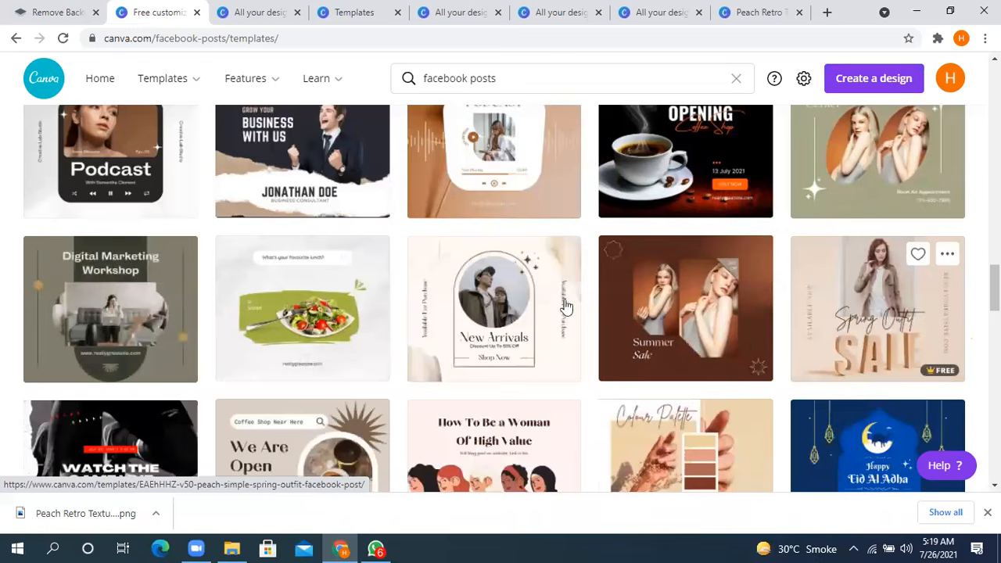
{"action": "scroll", "coordinate": [566, 306], "scroll_direction": "down", "scroll_amount": 2}
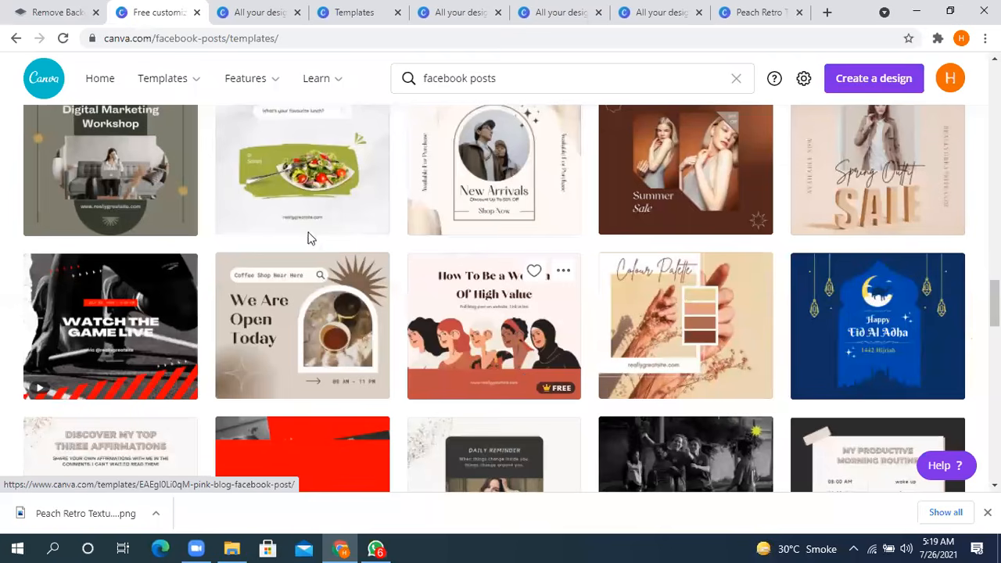
{"action": "left_click", "coordinate": [311, 262]}
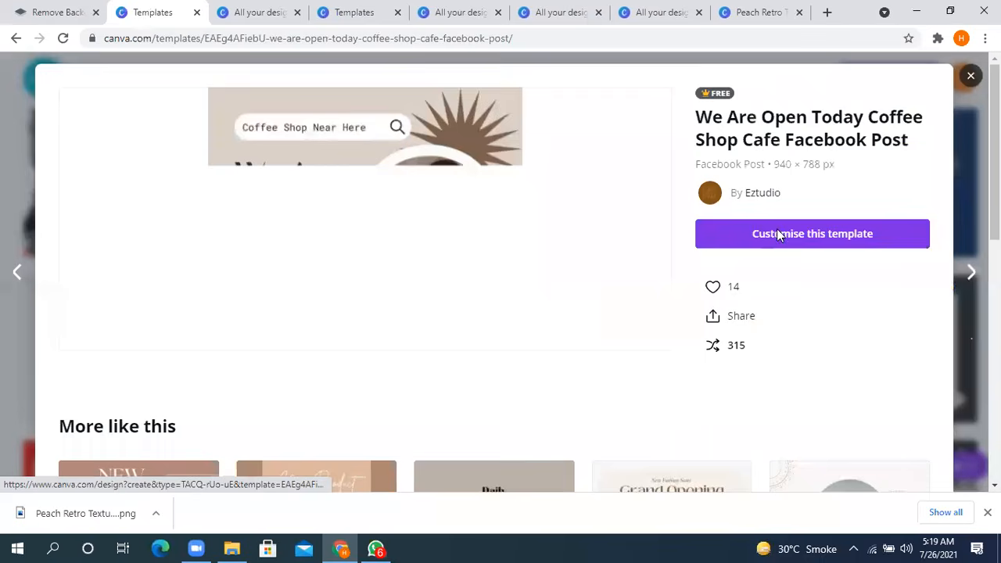
{"action": "left_click", "coordinate": [776, 233]}
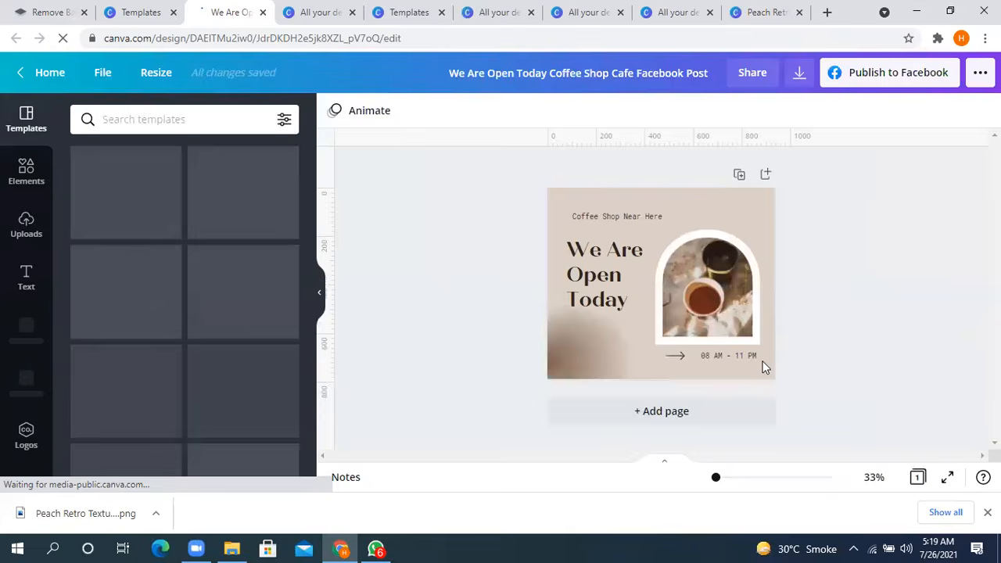
- Enlarge the sparkle shape in the lower-left corner of the coffee shop post, leaving nothing selected
{"action": "left_click", "coordinate": [697, 287]}
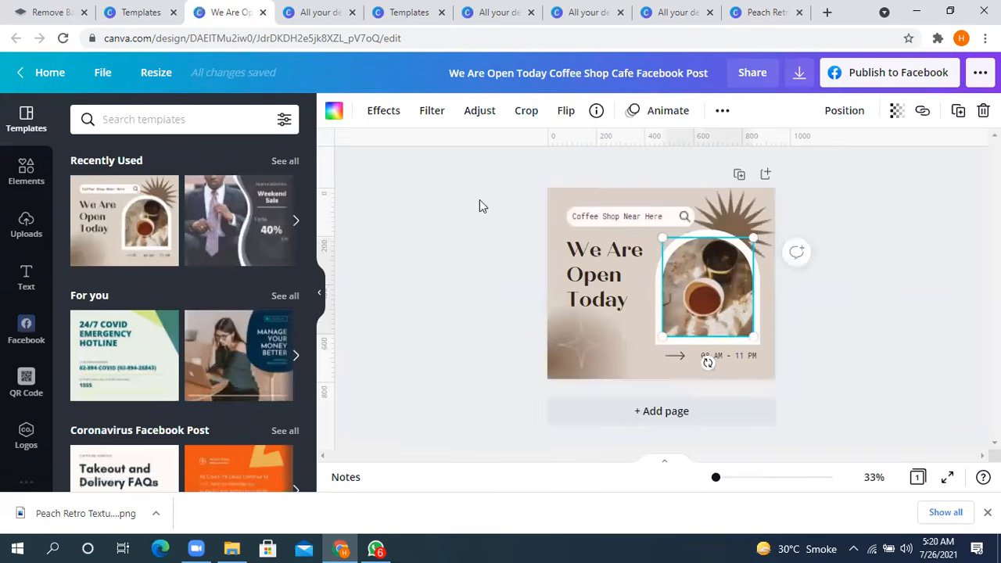
{"action": "left_click", "coordinate": [585, 352]}
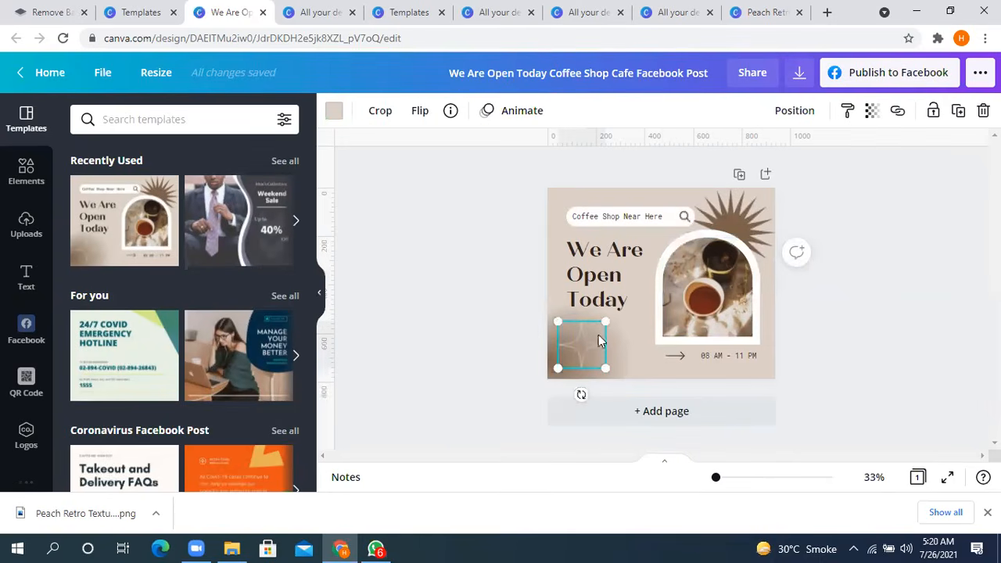
{"action": "left_click_drag", "start_coordinate": [605, 322], "coordinate": [654, 303]}
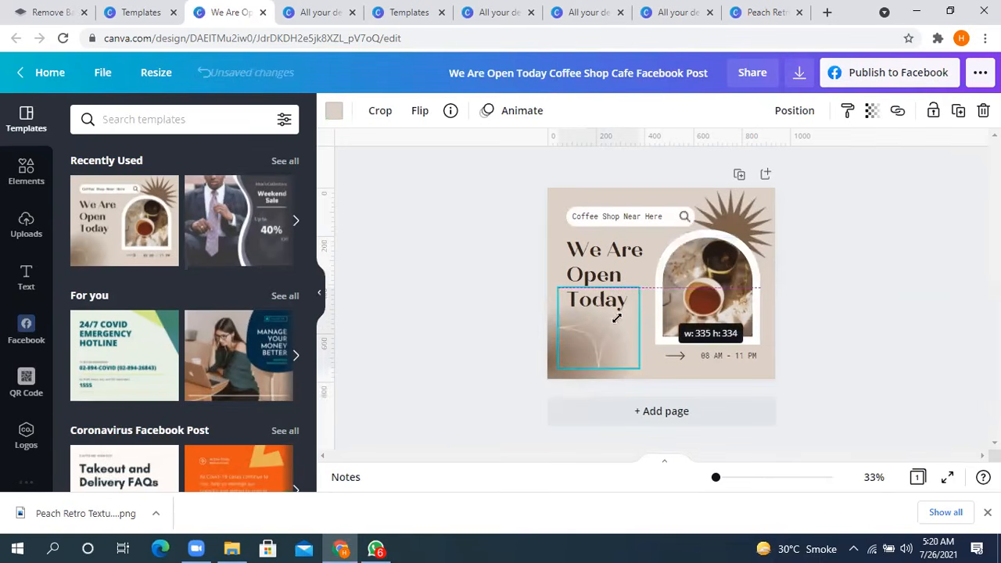
{"action": "left_click", "coordinate": [435, 363]}
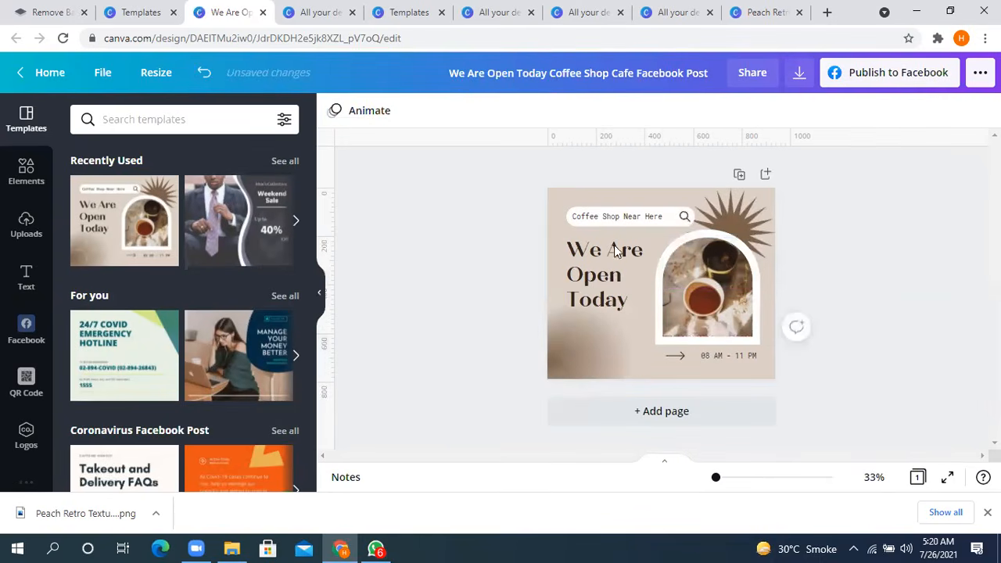
- Move the brown starburst to the post's lower-left corner and shift the opening hours text slightly downwards
{"action": "left_click", "coordinate": [740, 210]}
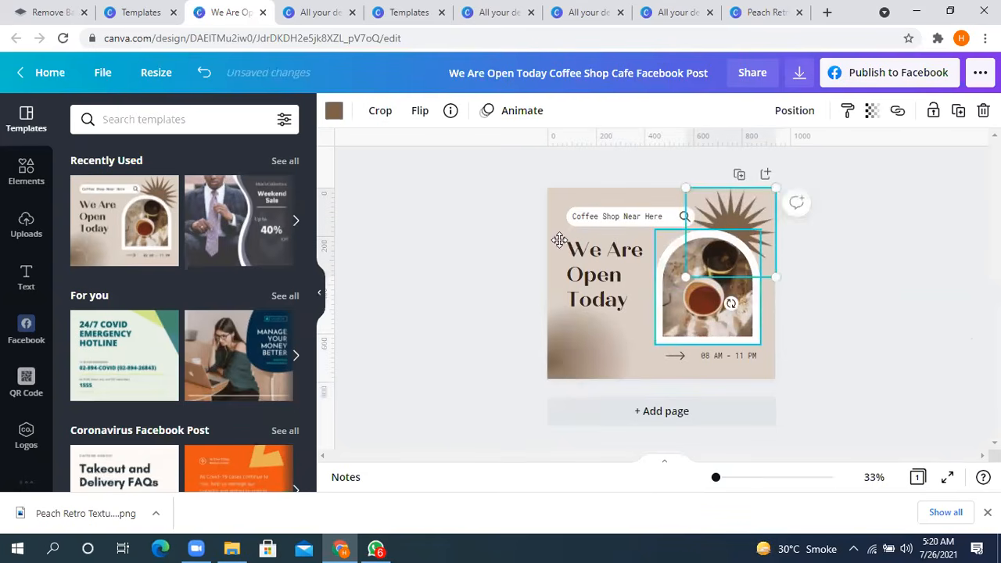
{"action": "key", "text": "ctrl+z"}
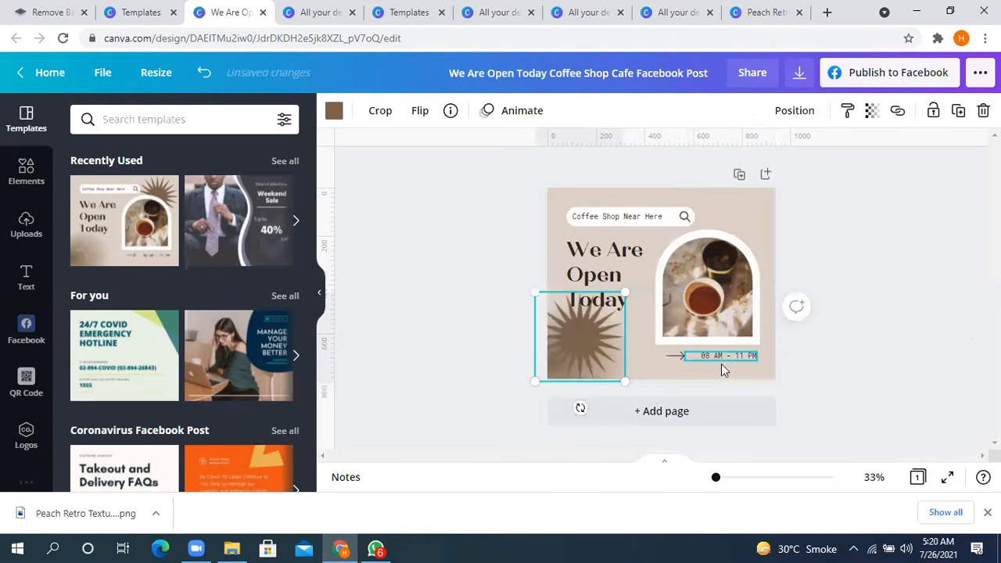
{"action": "key", "text": "ctrl+z"}
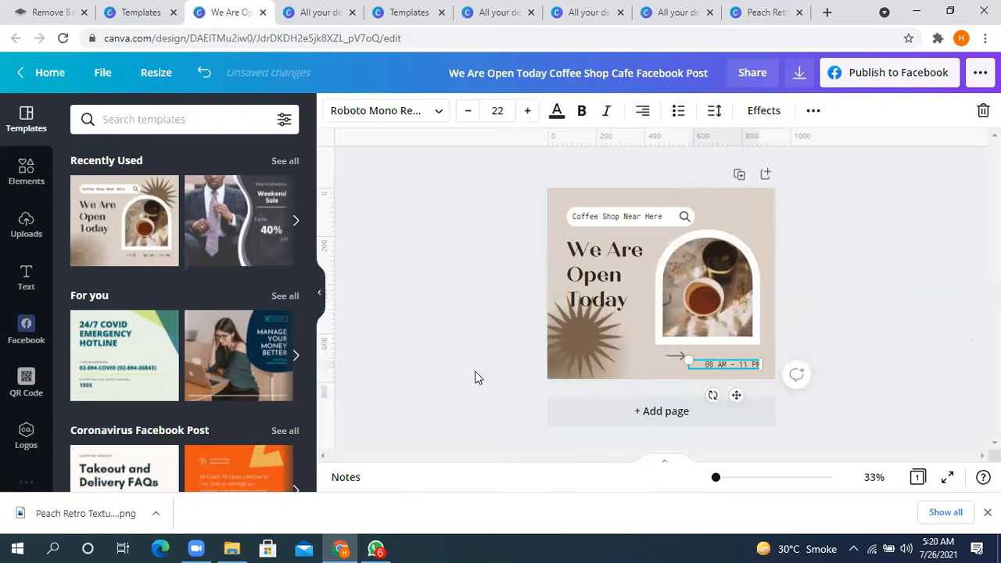
- Enlarge the arrow below the coffee photo and move the 08 AM - 11 PM text to the left above it
{"action": "left_click", "coordinate": [676, 358]}
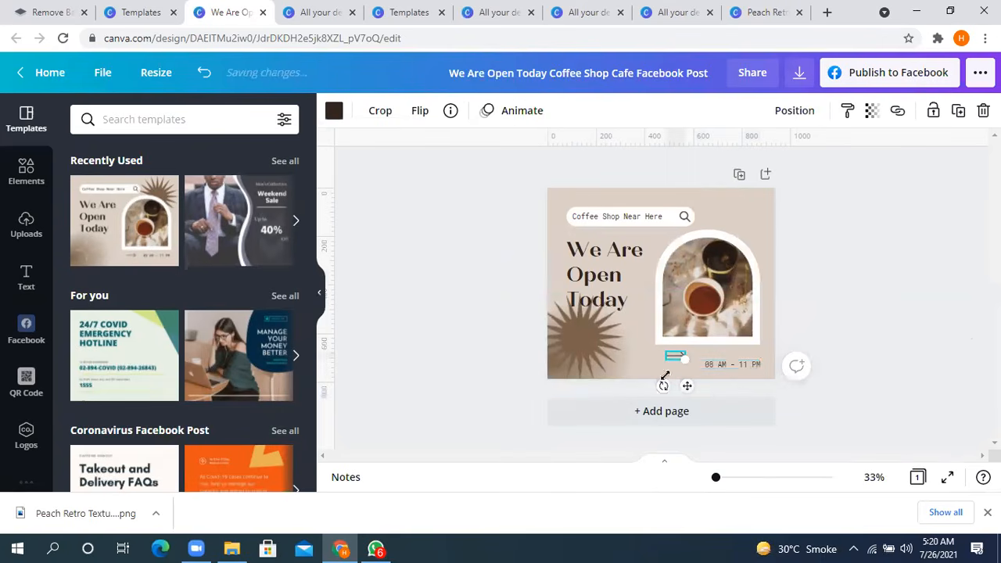
{"action": "left_click_drag", "start_coordinate": [684, 361], "coordinate": [755, 417]}
{"action": "left_click_drag", "start_coordinate": [714, 366], "coordinate": [647, 364]}
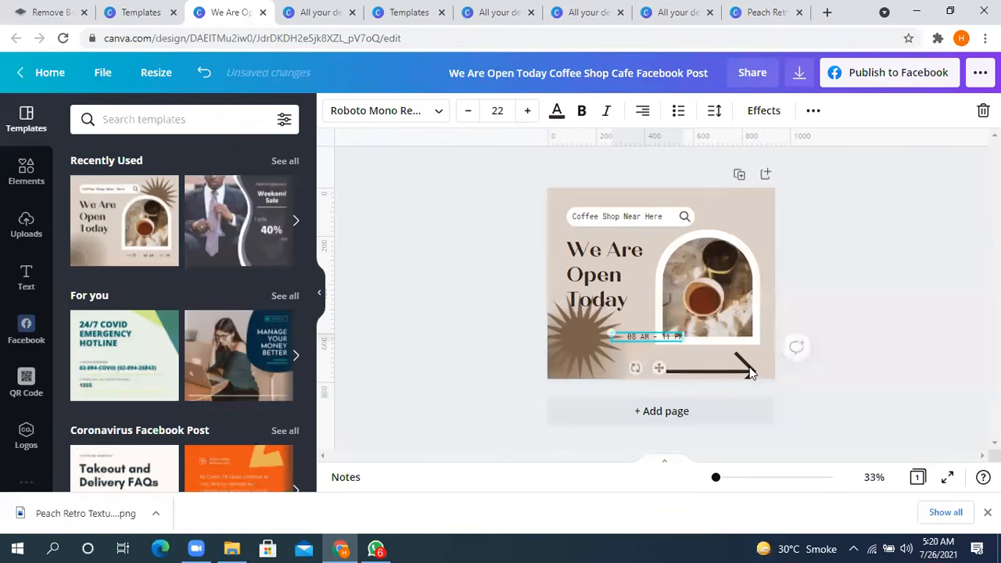
{"action": "left_click", "coordinate": [727, 358]}
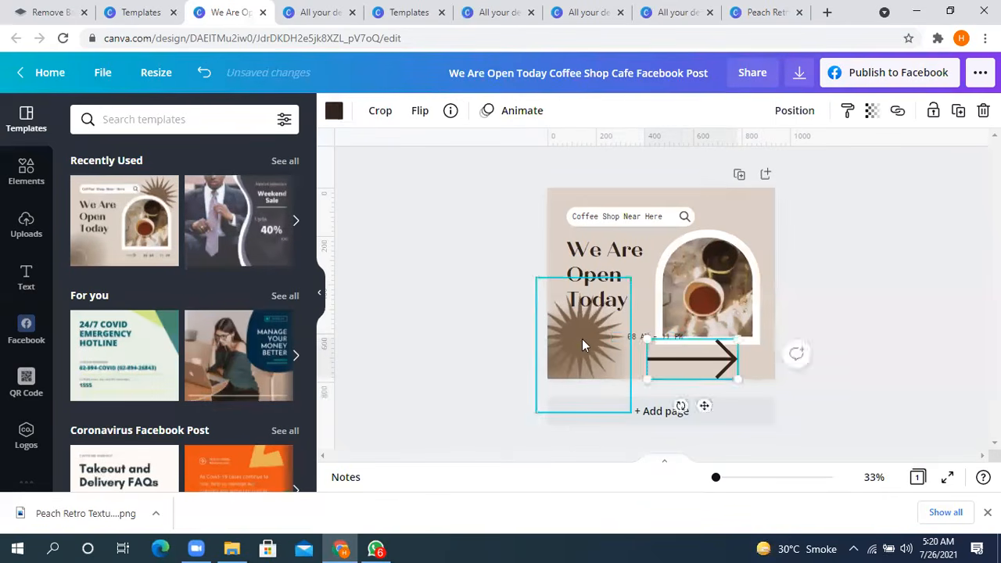
{"action": "left_click", "coordinate": [582, 340]}
{"action": "left_click", "coordinate": [693, 348]}
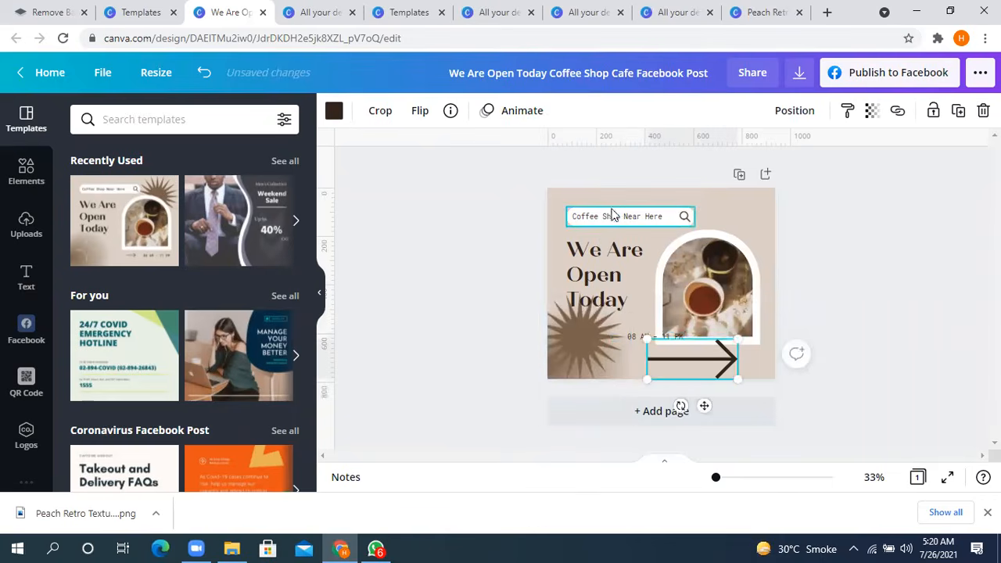
- Shift the search bar shape, the Coffee Shop Near Here text and the coffee photo away from their original positions
{"action": "left_click", "coordinate": [683, 219]}
{"action": "left_click_drag", "start_coordinate": [684, 219], "coordinate": [721, 213]}
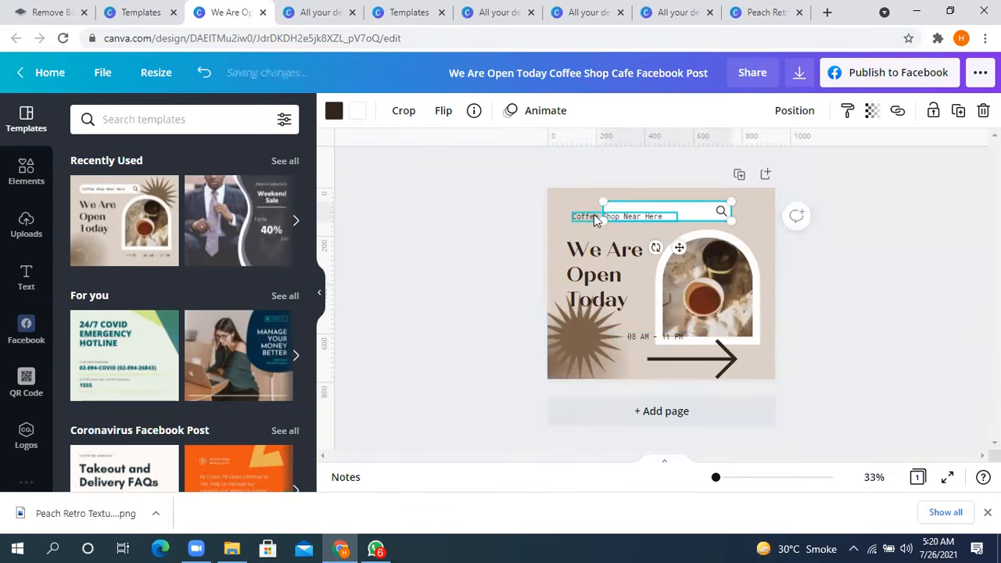
{"action": "left_click_drag", "start_coordinate": [590, 225], "coordinate": [613, 241]}
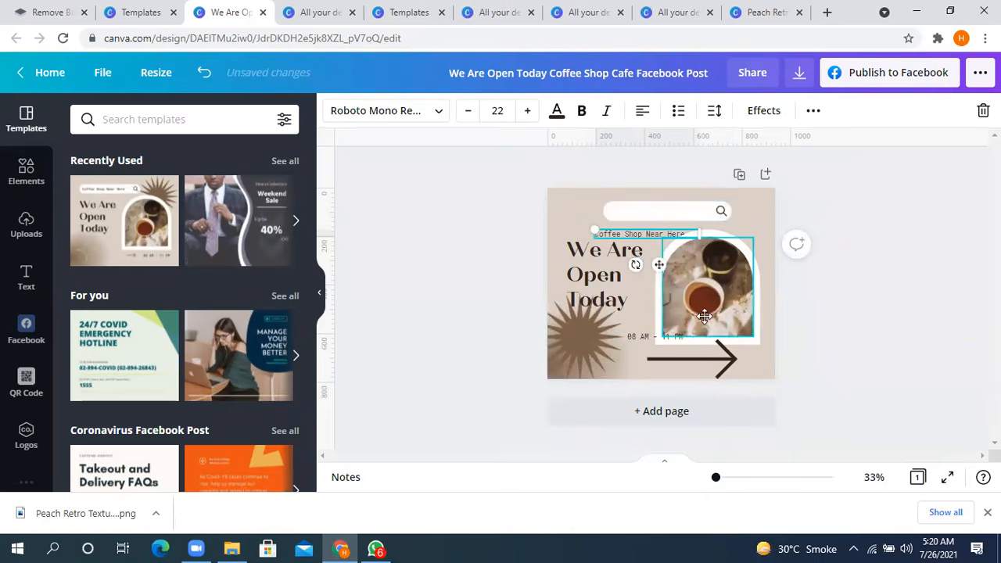
{"action": "left_click_drag", "start_coordinate": [705, 316], "coordinate": [728, 330]}
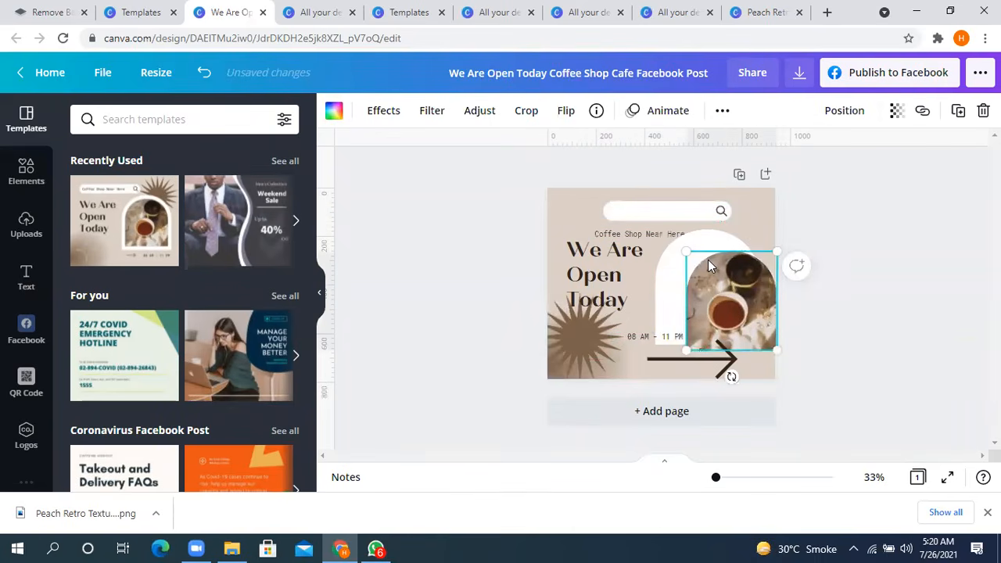
- Undo all the moves and resizes to restore the template's original layout, leaving nothing selected
{"action": "key", "text": "ctrl+z"}
{"action": "key", "text": "ctrl+z"}
{"action": "key", "text": "ctrl+z"}
{"action": "key", "text": "ctrl+z"}
{"action": "key", "text": "ctrl+z"}
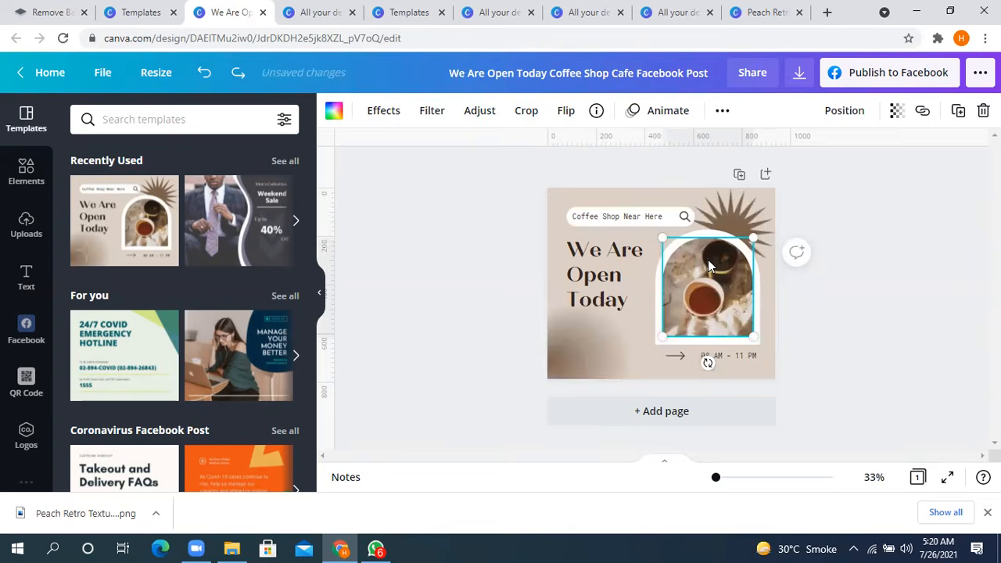
{"action": "left_click", "coordinate": [908, 310]}
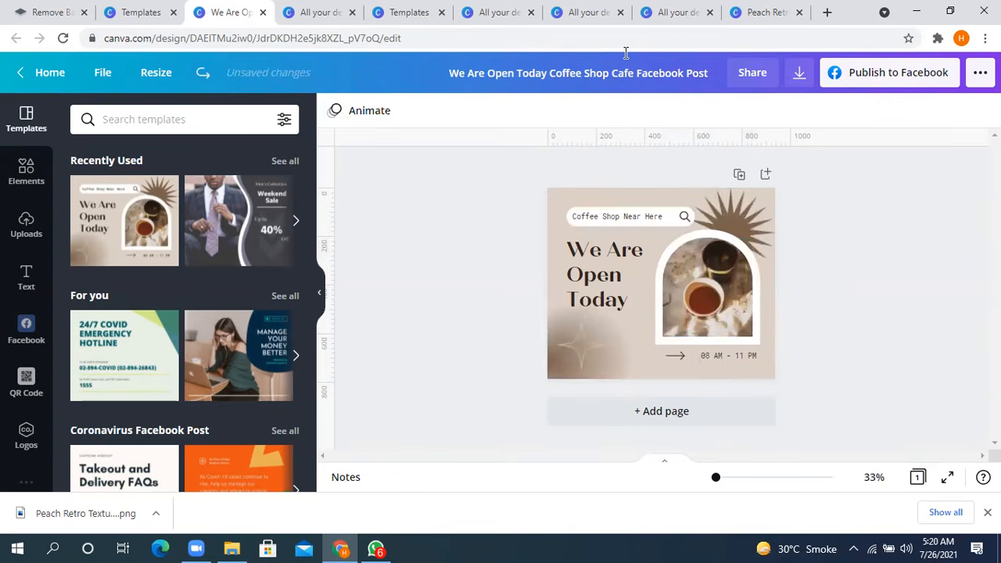
{"action": "left_click", "coordinate": [626, 52]}
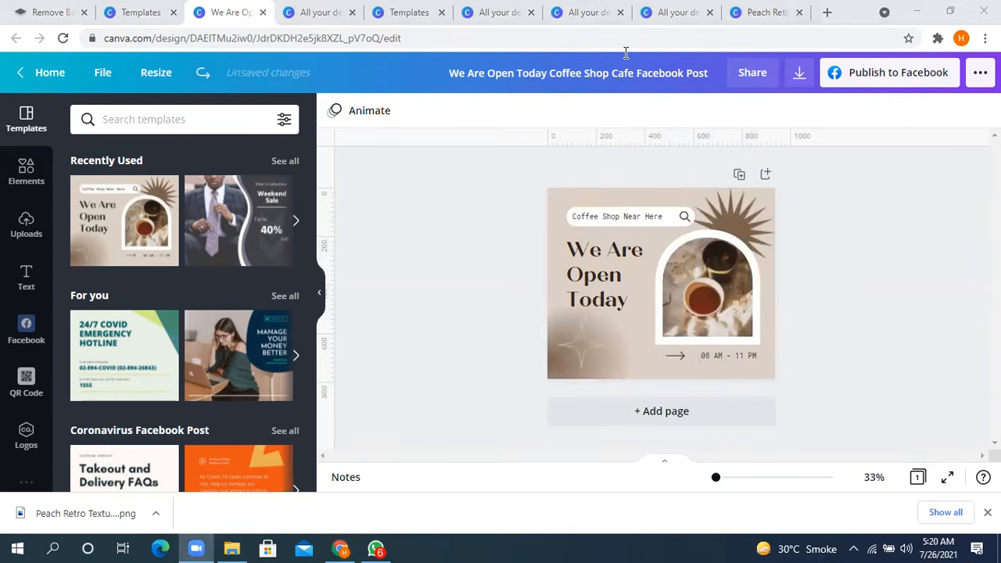